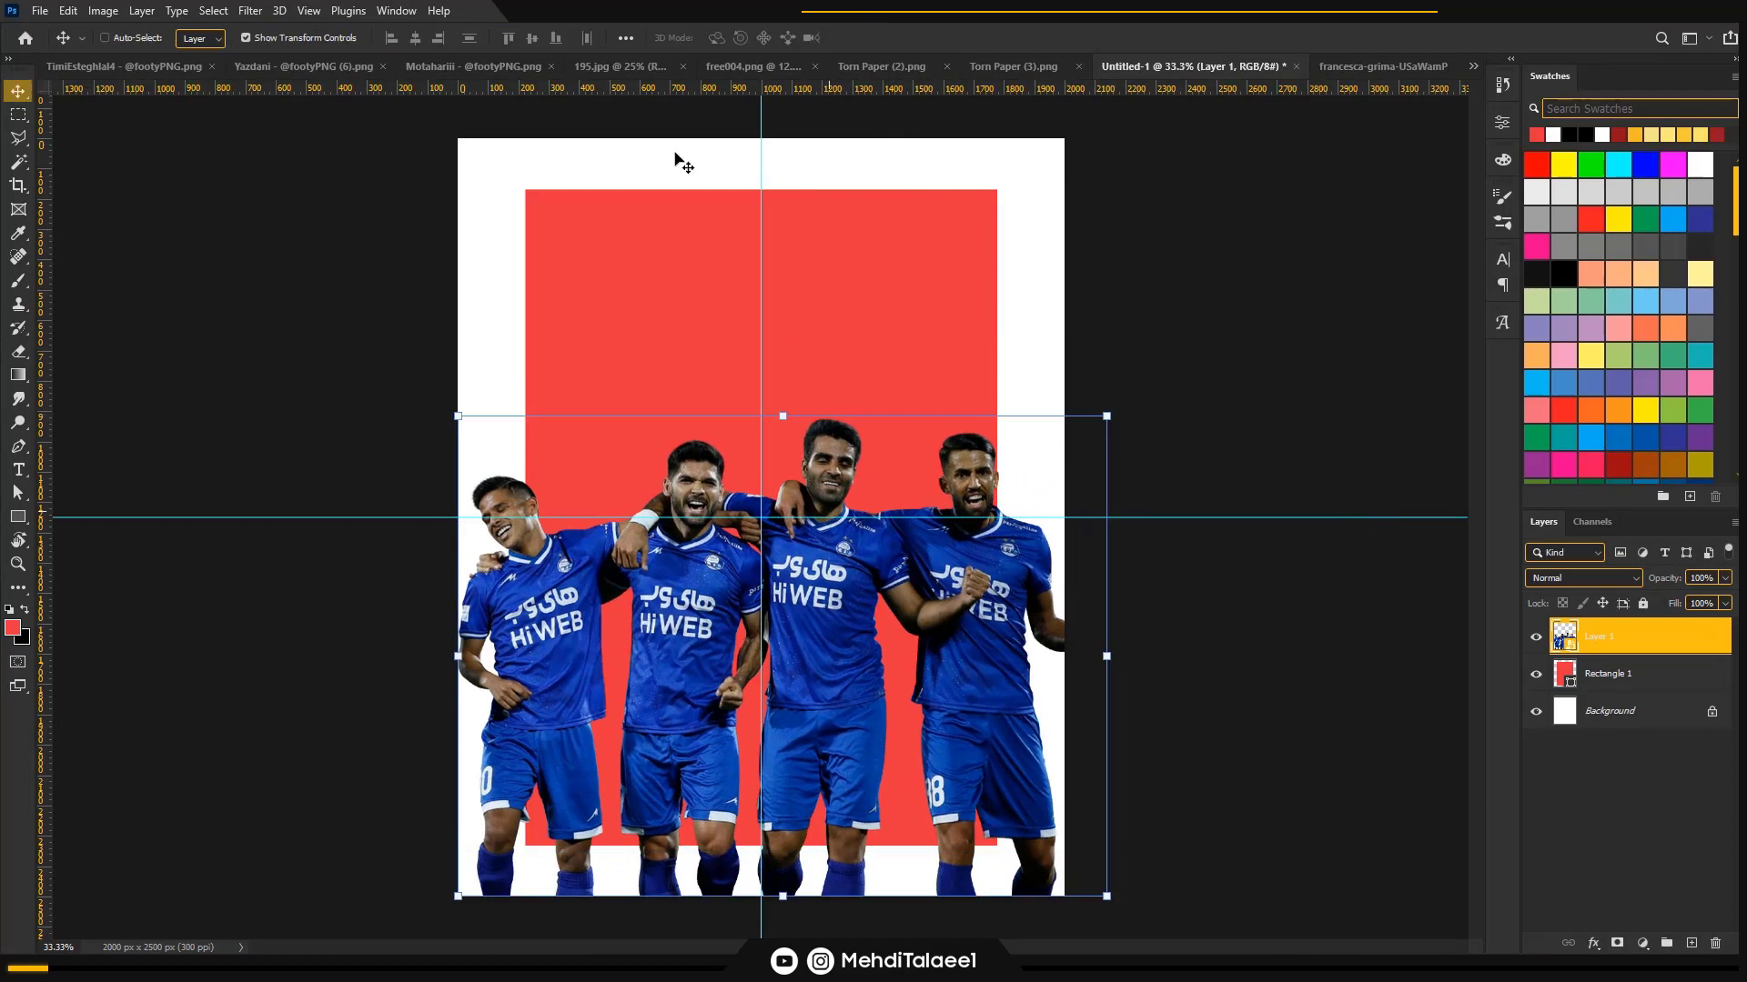
# - Paste the long-haired player's cutout as a smart object behind the four-player group and position it in the rectangle's upper half
pyautogui.click(295, 67)
pyautogui.click(507, 67)
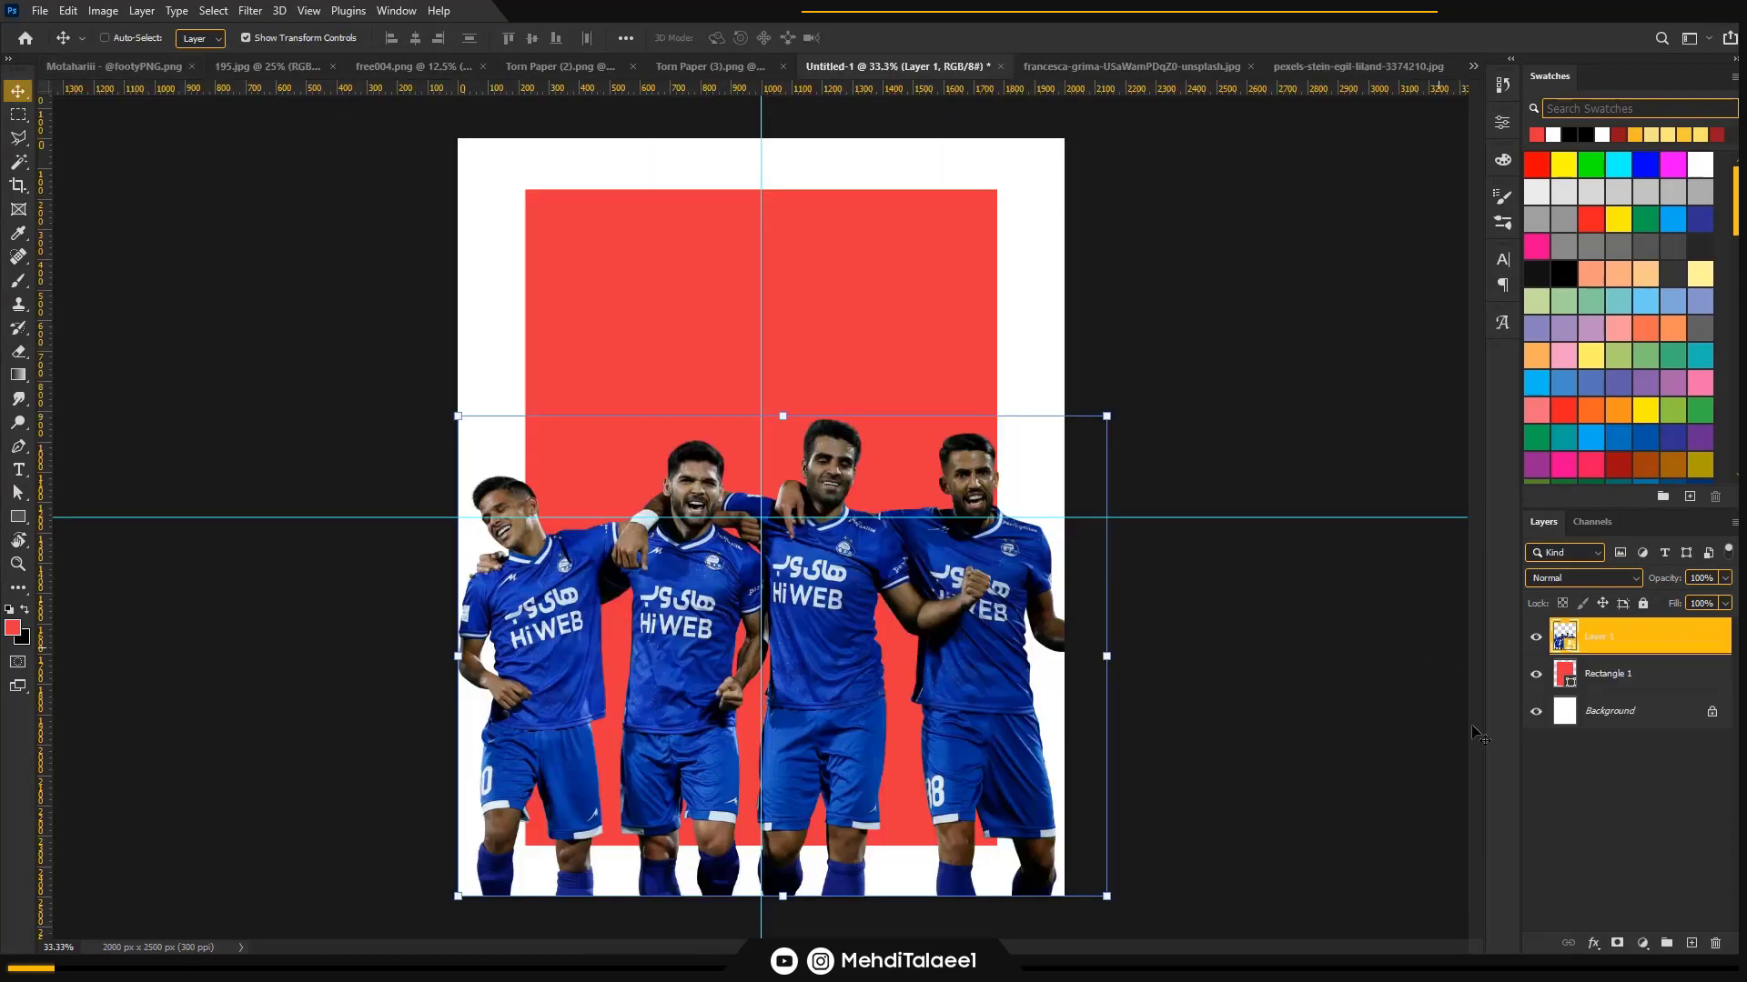
pyautogui.click(1625, 677)
pyautogui.hotkey('ctrl', 'v')
pyautogui.rightClick(1611, 677)
pyautogui.click(1509, 450)
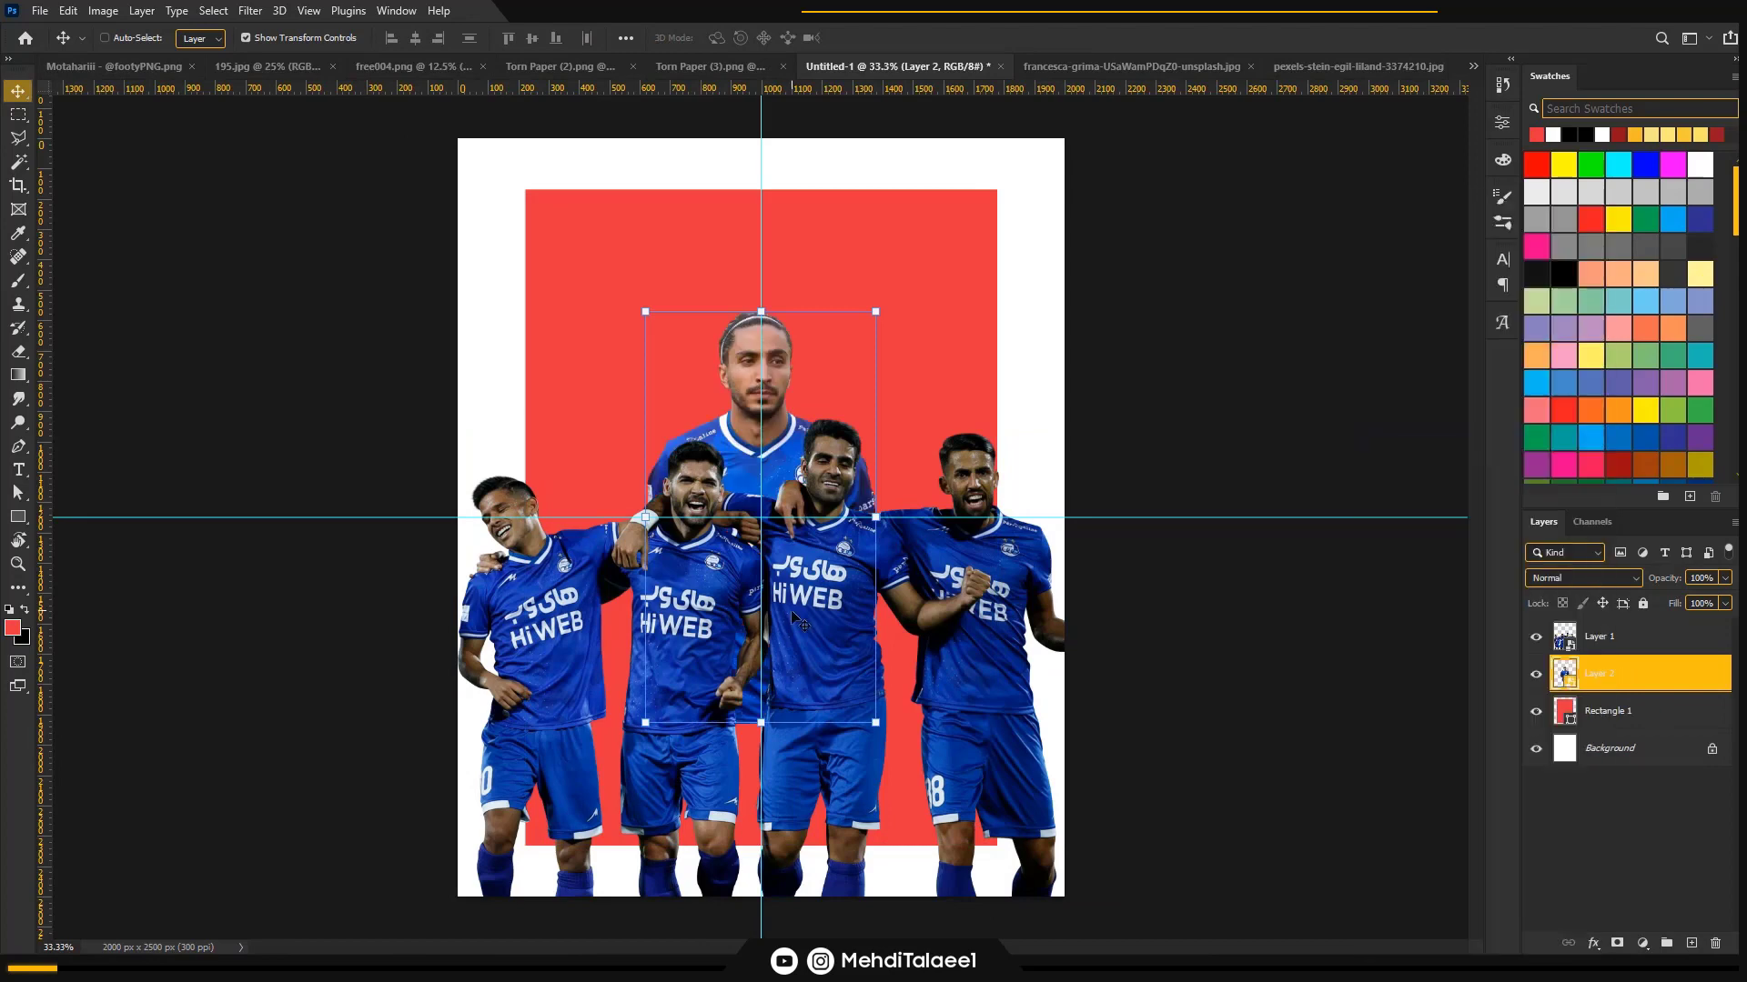
pyautogui.moveTo(789, 681); pyautogui.dragTo(860, 559)
# - Paste the smiling bearded player's cutout as a smart object just above the rectangle layer and place it beside the long-haired player
pyautogui.click(93, 73)
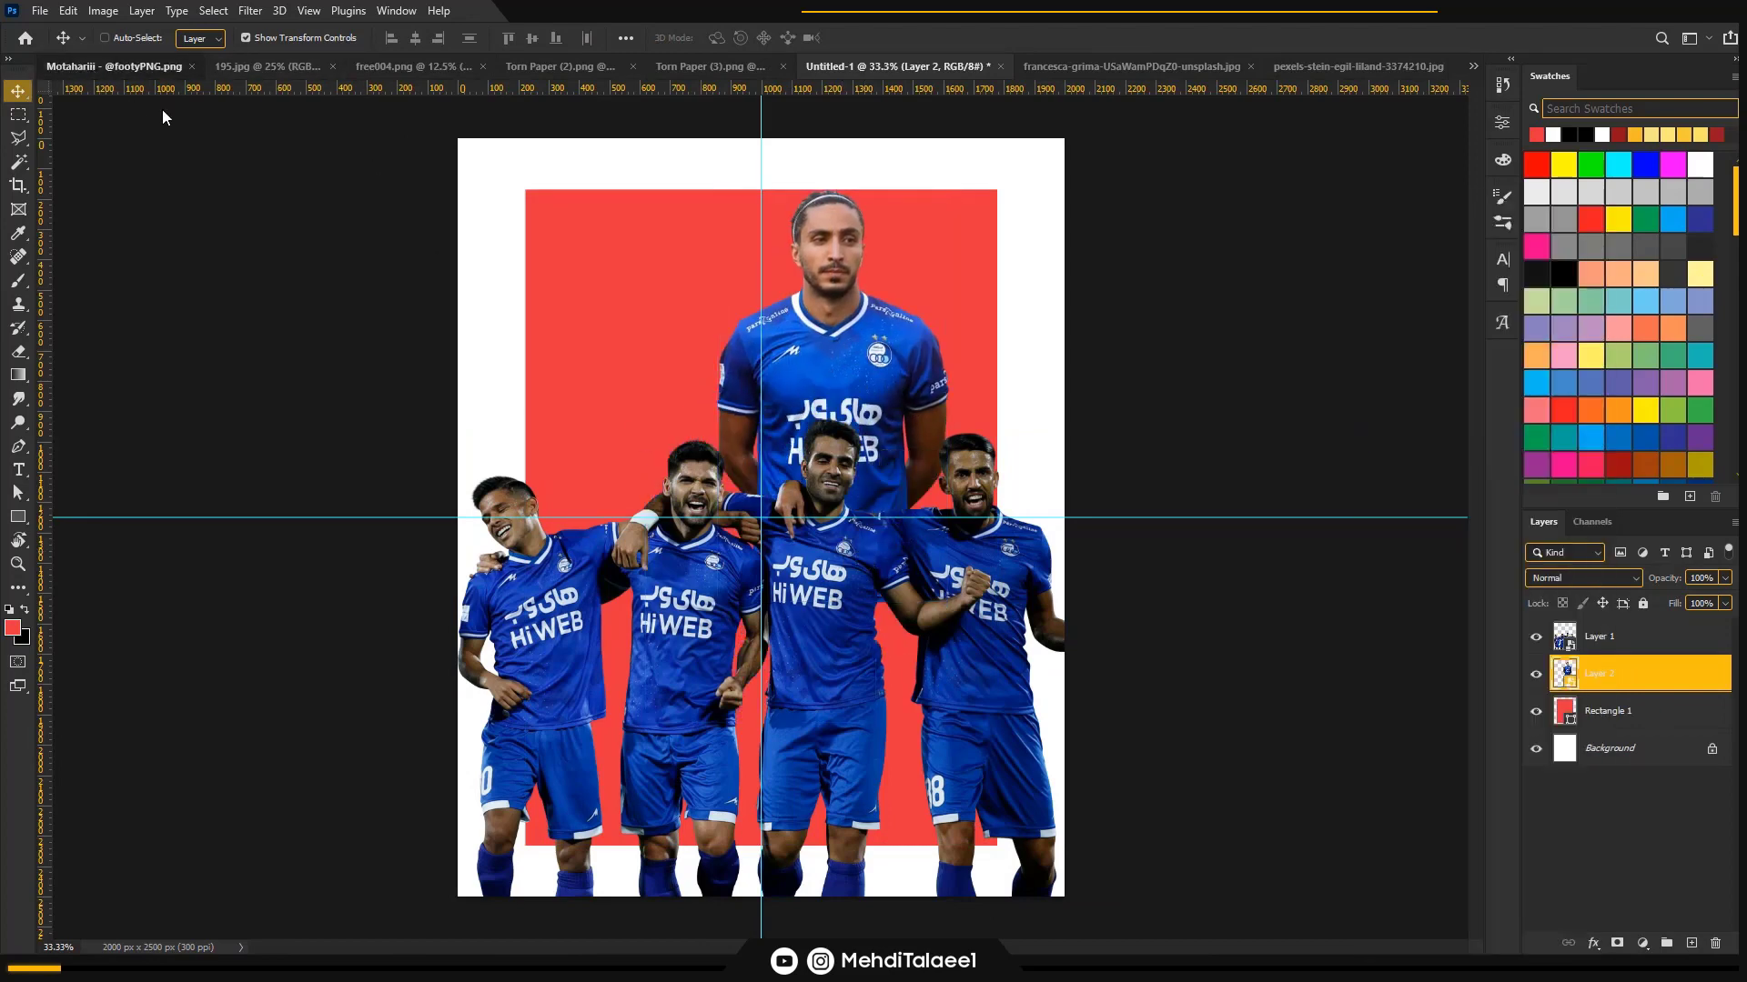
pyautogui.hotkey('ctrl', 'w')
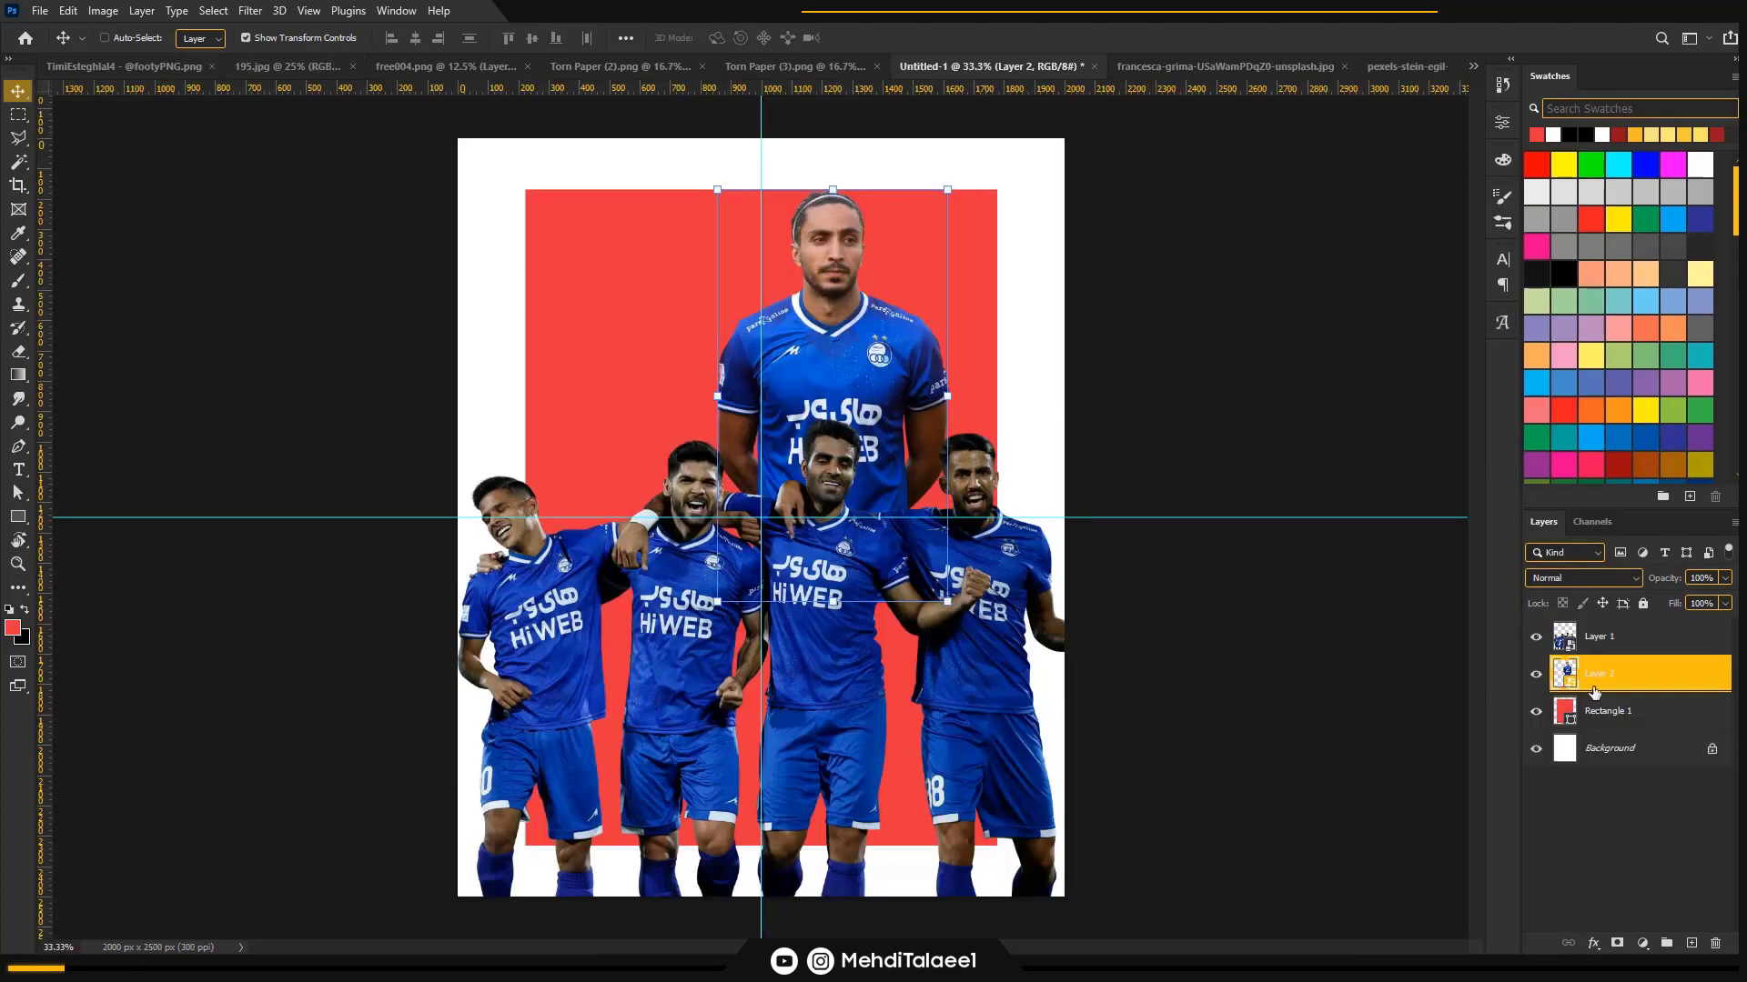
pyautogui.click(1611, 711)
pyautogui.hotkey('ctrl', 'v')
pyautogui.moveTo(795, 590); pyautogui.dragTo(767, 487)
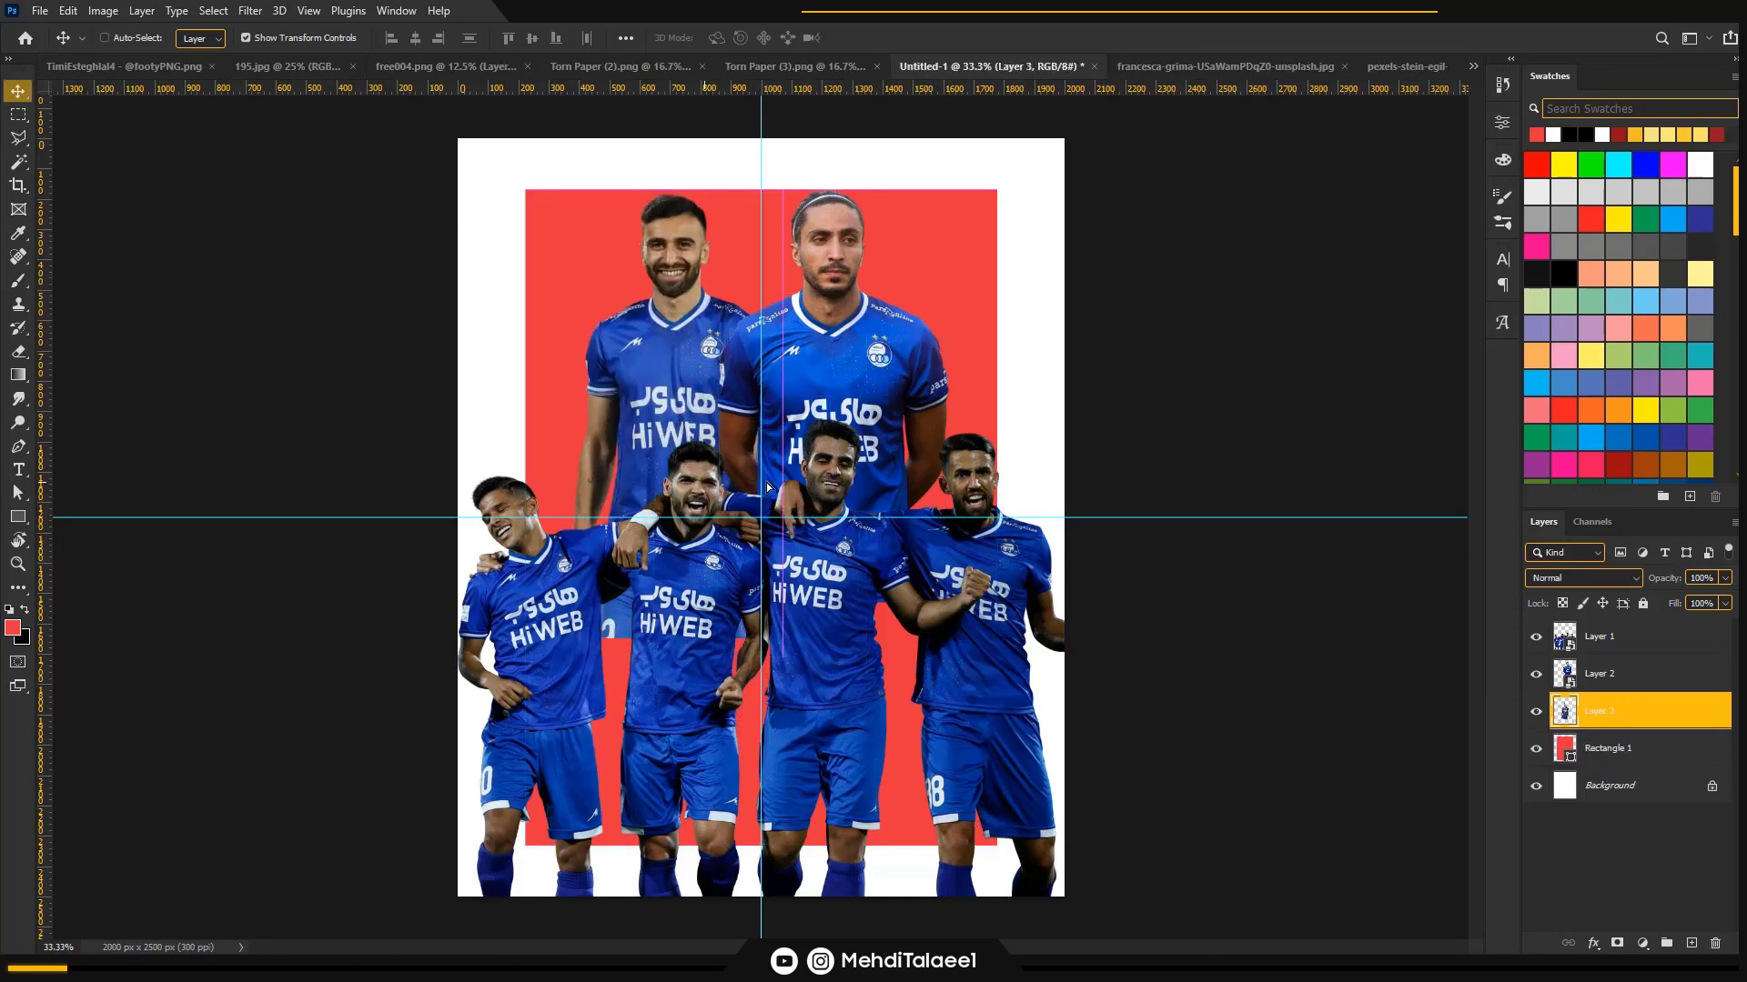
pyautogui.rightClick(1585, 710)
pyautogui.click(1442, 436)
# - Enlarge the long-haired player's cutout and reposition it behind the group's right half
pyautogui.click(1610, 673)
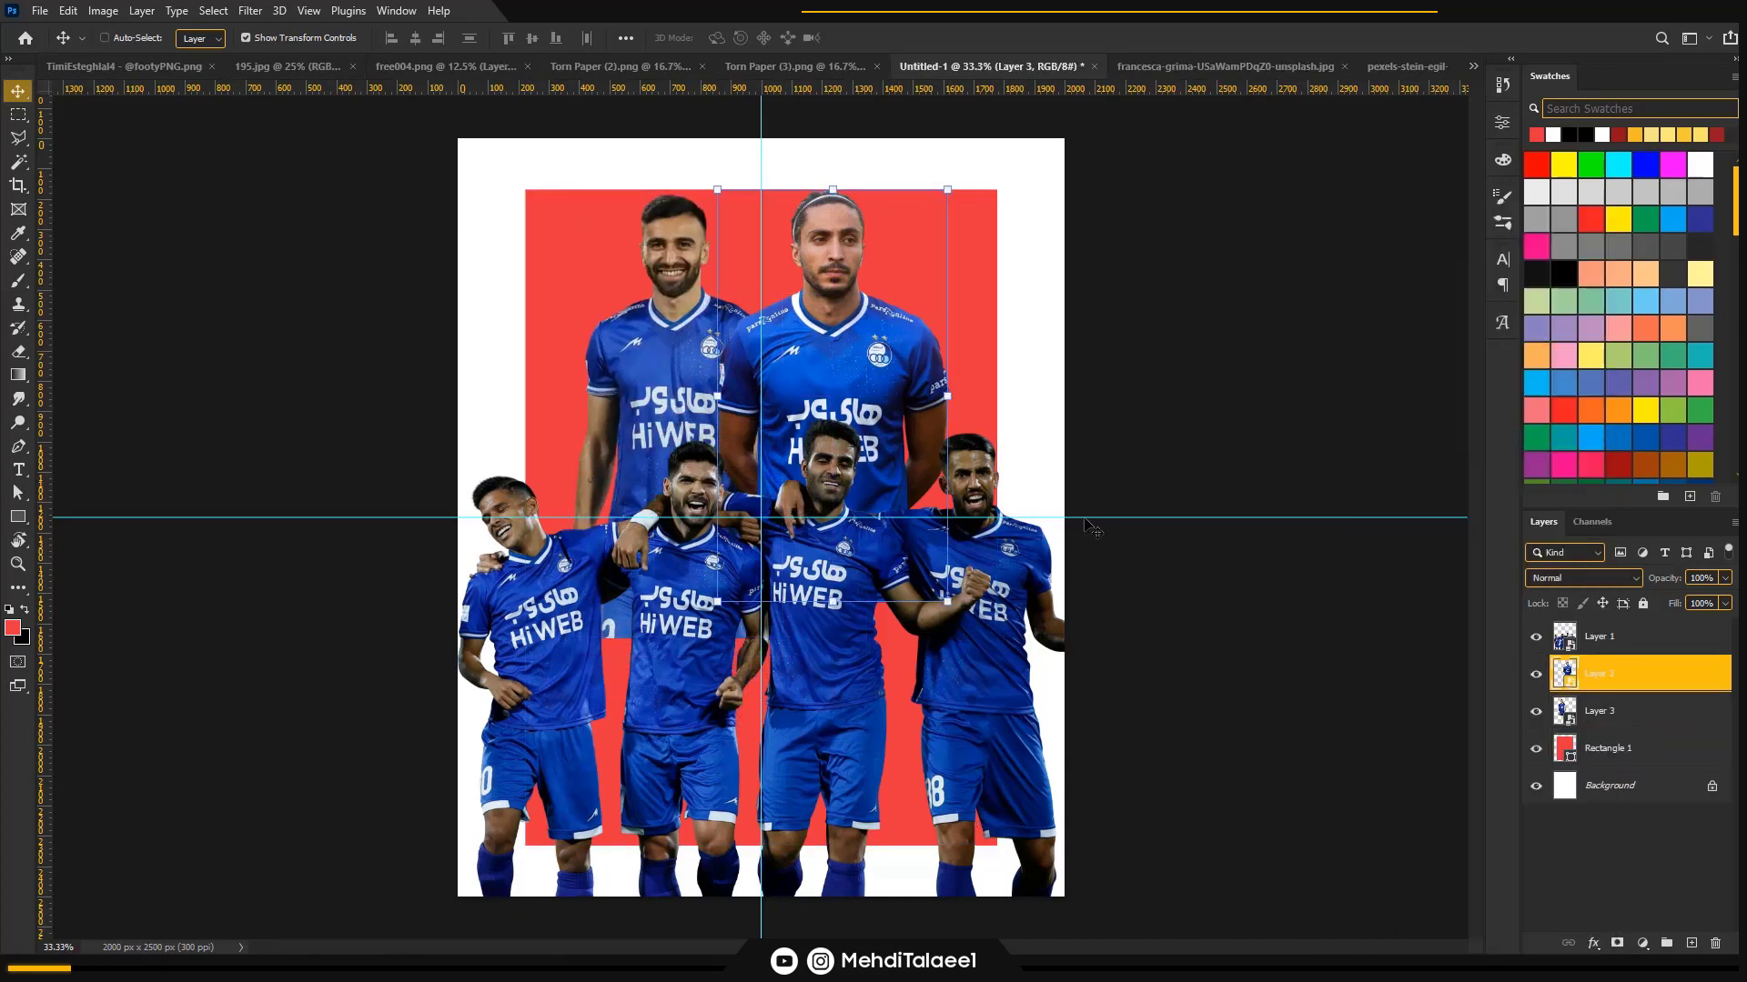
pyautogui.hotkey('ctrl', 't')
pyautogui.moveTo(847, 670); pyautogui.dragTo(859, 717)
pyautogui.moveTo(876, 600); pyautogui.dragTo(915, 571)
pyautogui.press('Return')
# - Enlarge the smiling bearded player's cutout and reposition it so the head rises above the rectangle's upper edge
pyautogui.click(1598, 711)
pyautogui.moveTo(702, 553); pyautogui.dragTo(736, 531)
pyautogui.hotkey('ctrl', 't')
pyautogui.moveTo(707, 615)
pyautogui.mouseDown()
pyautogui.moveTo(716, 687)
pyautogui.moveTo(705, 589)
pyautogui.mouseUp()
pyautogui.click(870, 37)
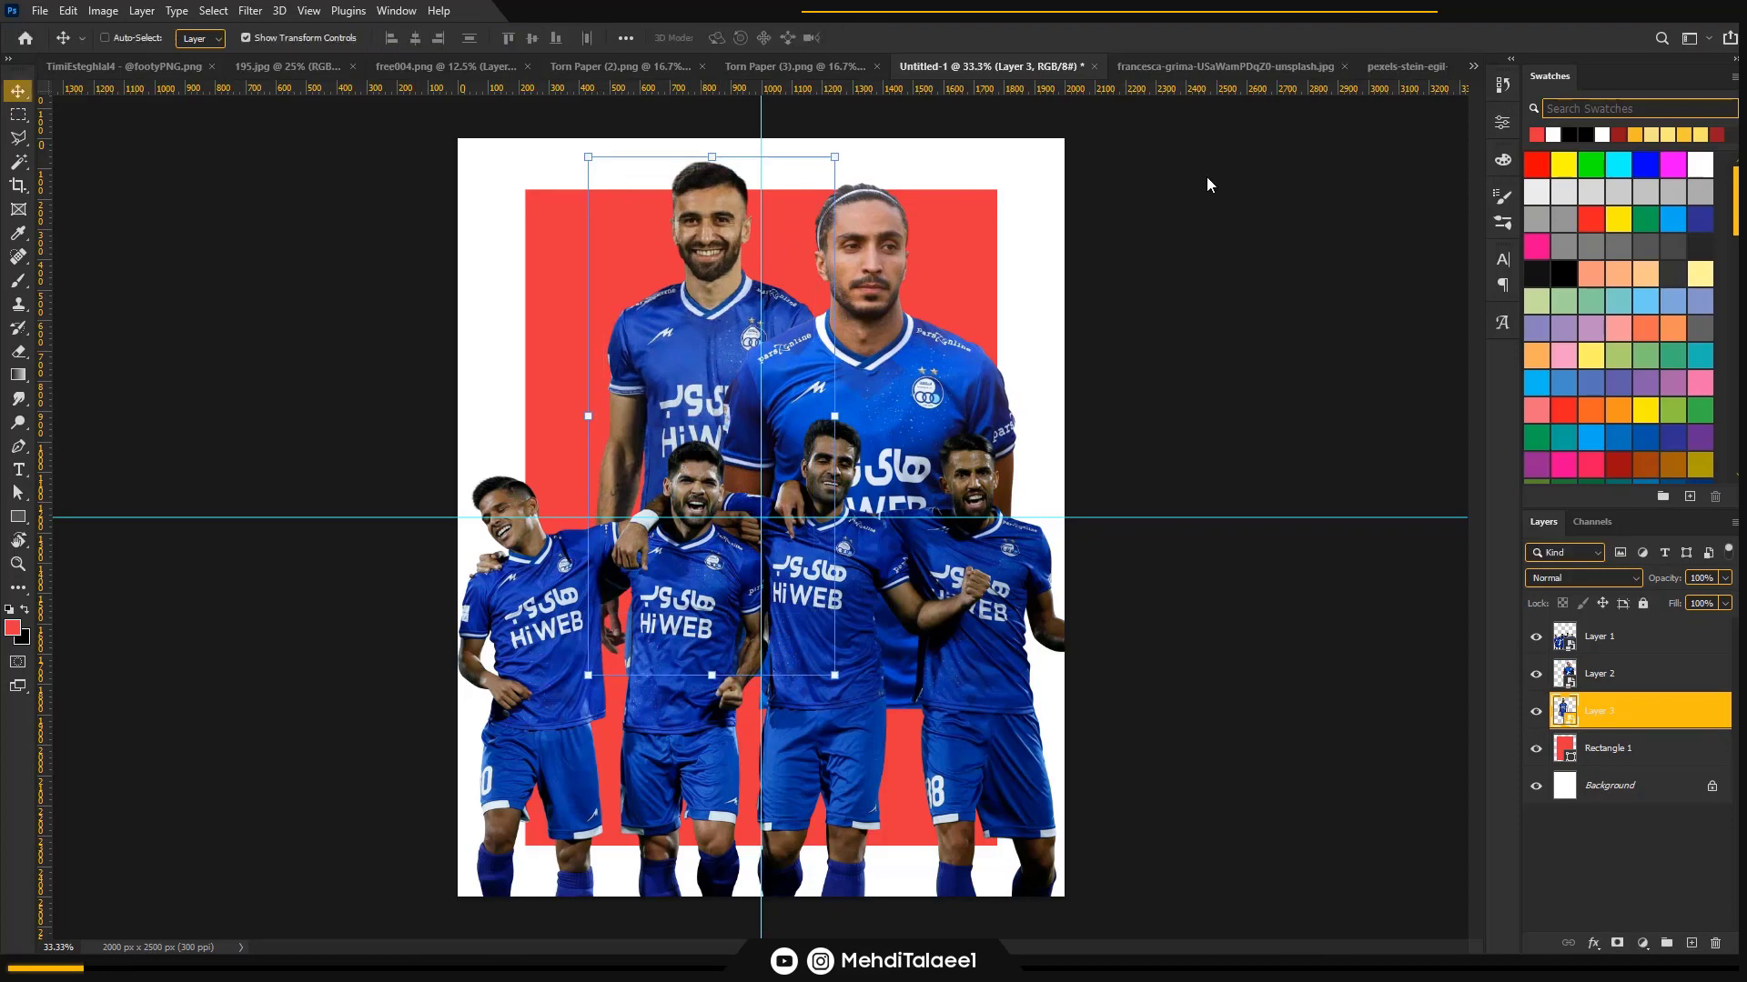
pyautogui.moveTo(707, 440); pyautogui.dragTo(697, 430)
pyautogui.moveTo(823, 418); pyautogui.dragTo(833, 418)
pyautogui.moveTo(733, 426); pyautogui.dragTo(729, 439)
pyautogui.click(870, 37)
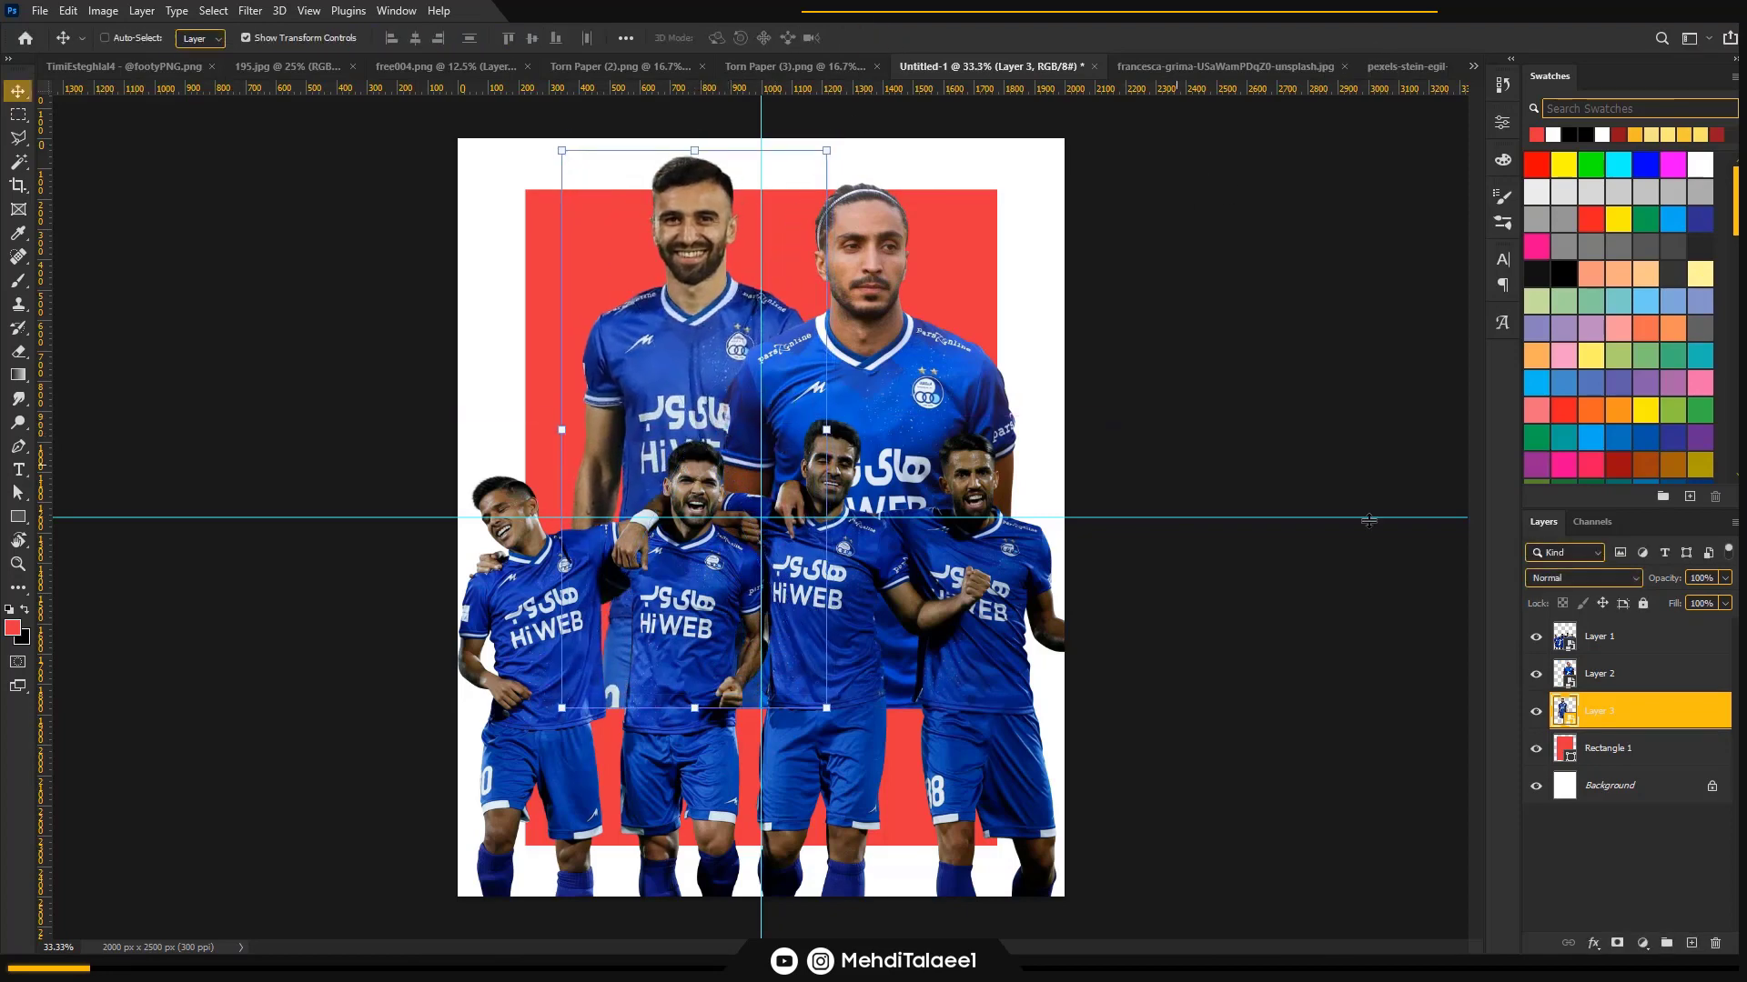
# - Shift both large player cutouts slightly to the left to balance them over the rectangle
pyautogui.click(1598, 678)
pyautogui.moveTo(912, 406); pyautogui.dragTo(885, 406)
pyautogui.click(1637, 712)
pyautogui.moveTo(688, 390); pyautogui.dragTo(677, 389)
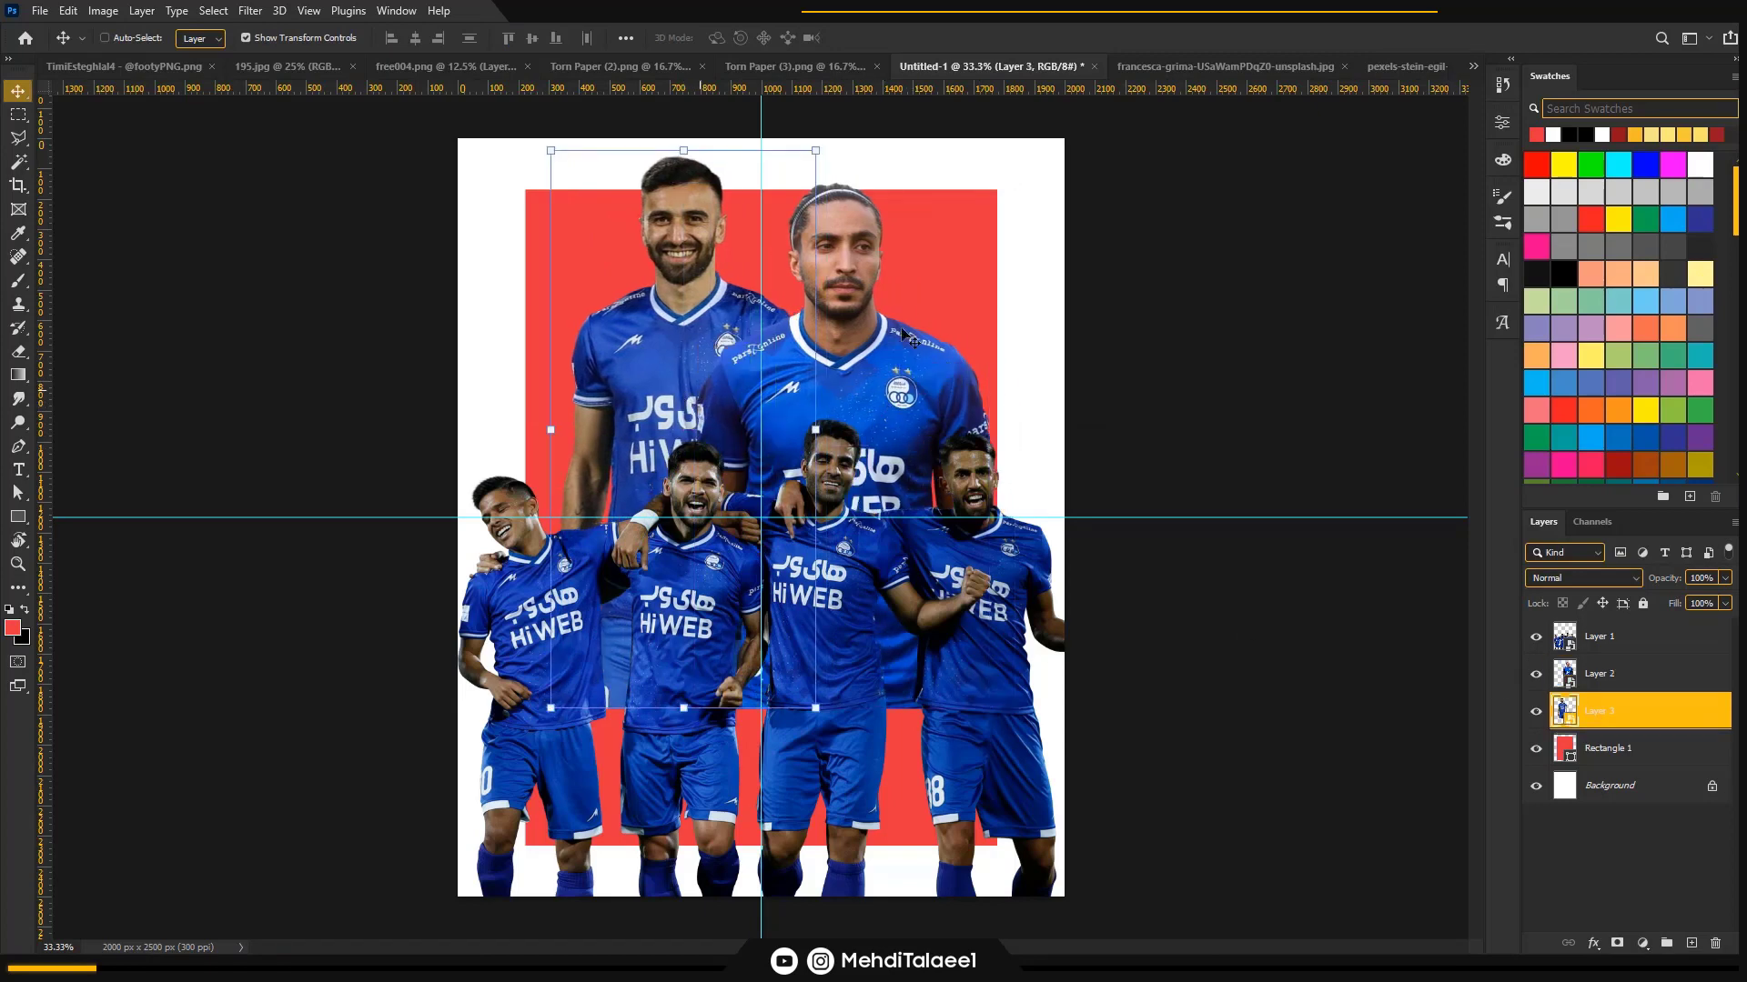
# - Change the background rectangle's fill color to dark blue #002b71
pyautogui.click(1605, 748)
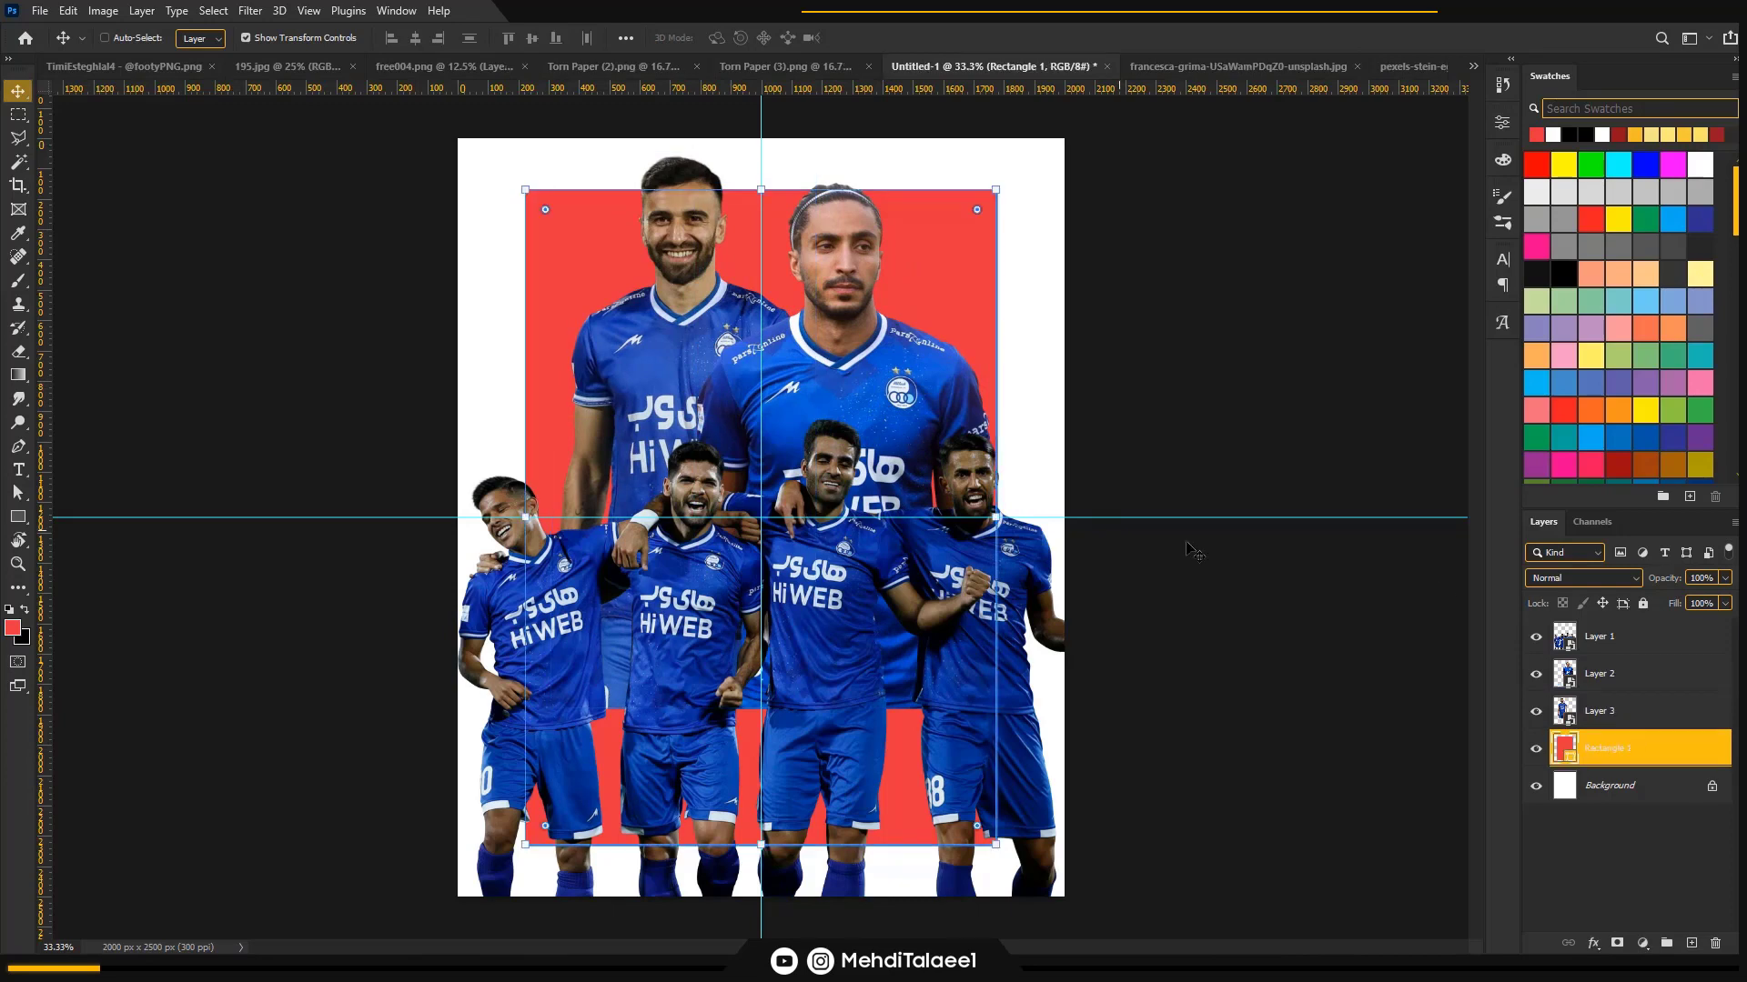
pyautogui.press('u')
pyautogui.click(202, 38)
pyautogui.moveTo(318, 191); pyautogui.dragTo(318, 261)
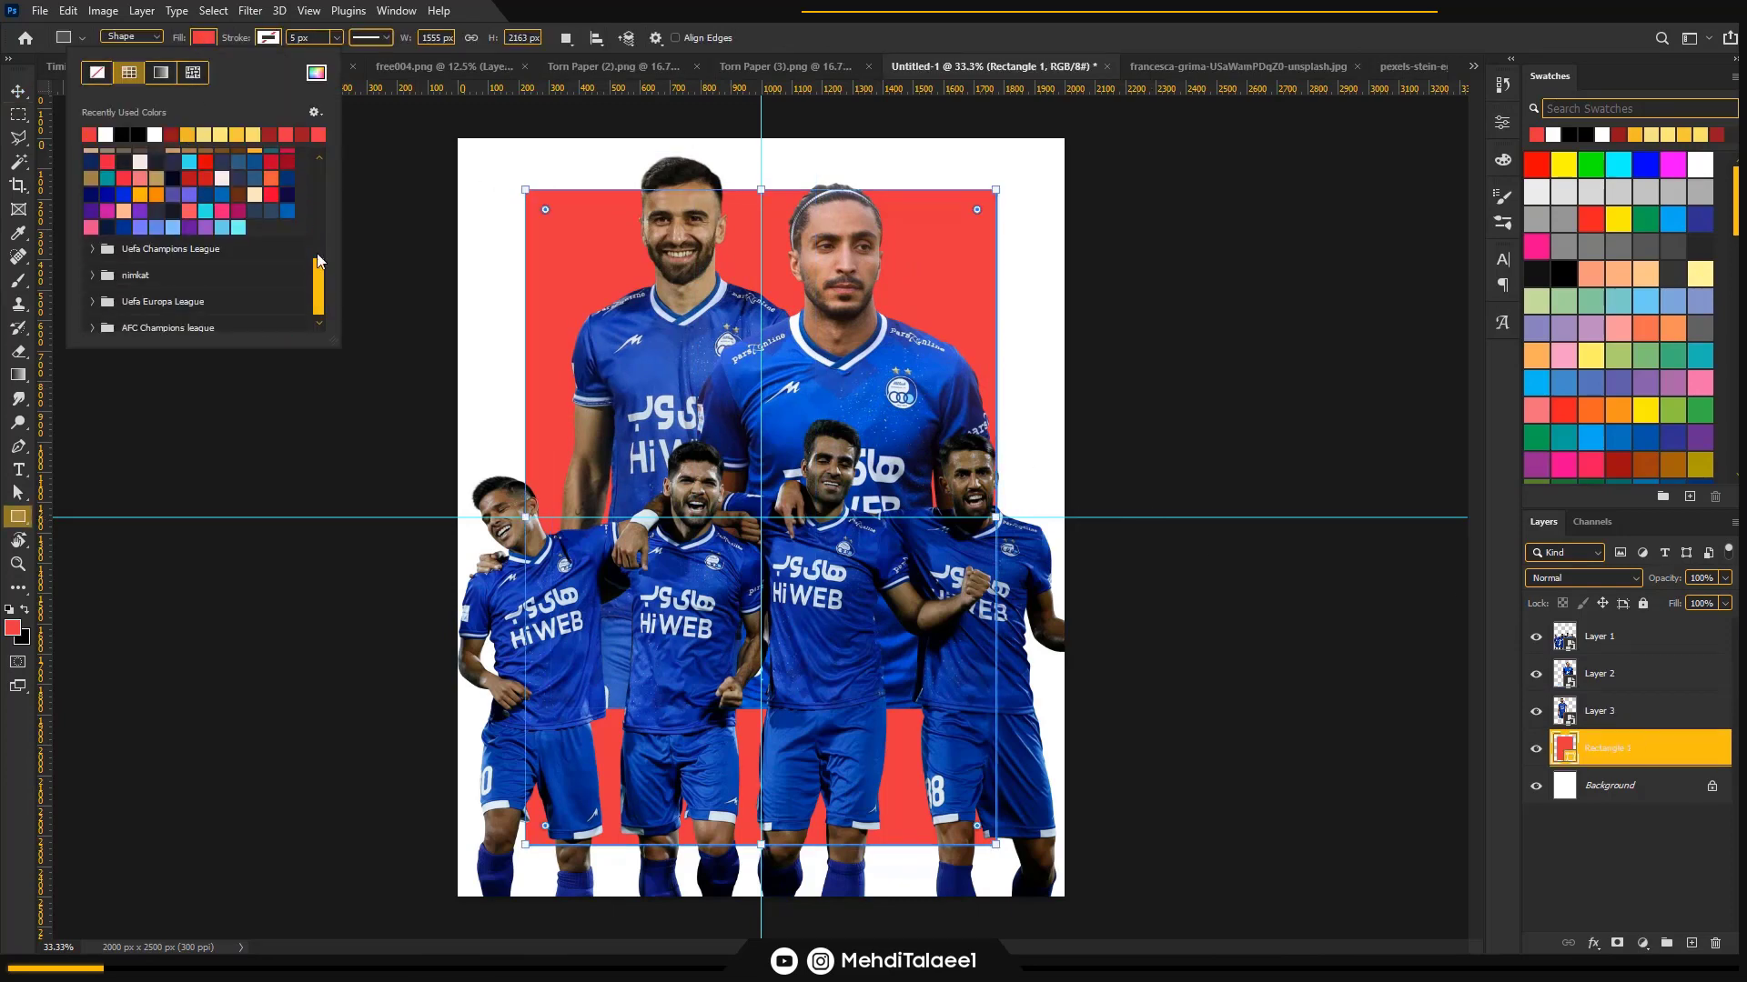
pyautogui.click(287, 178)
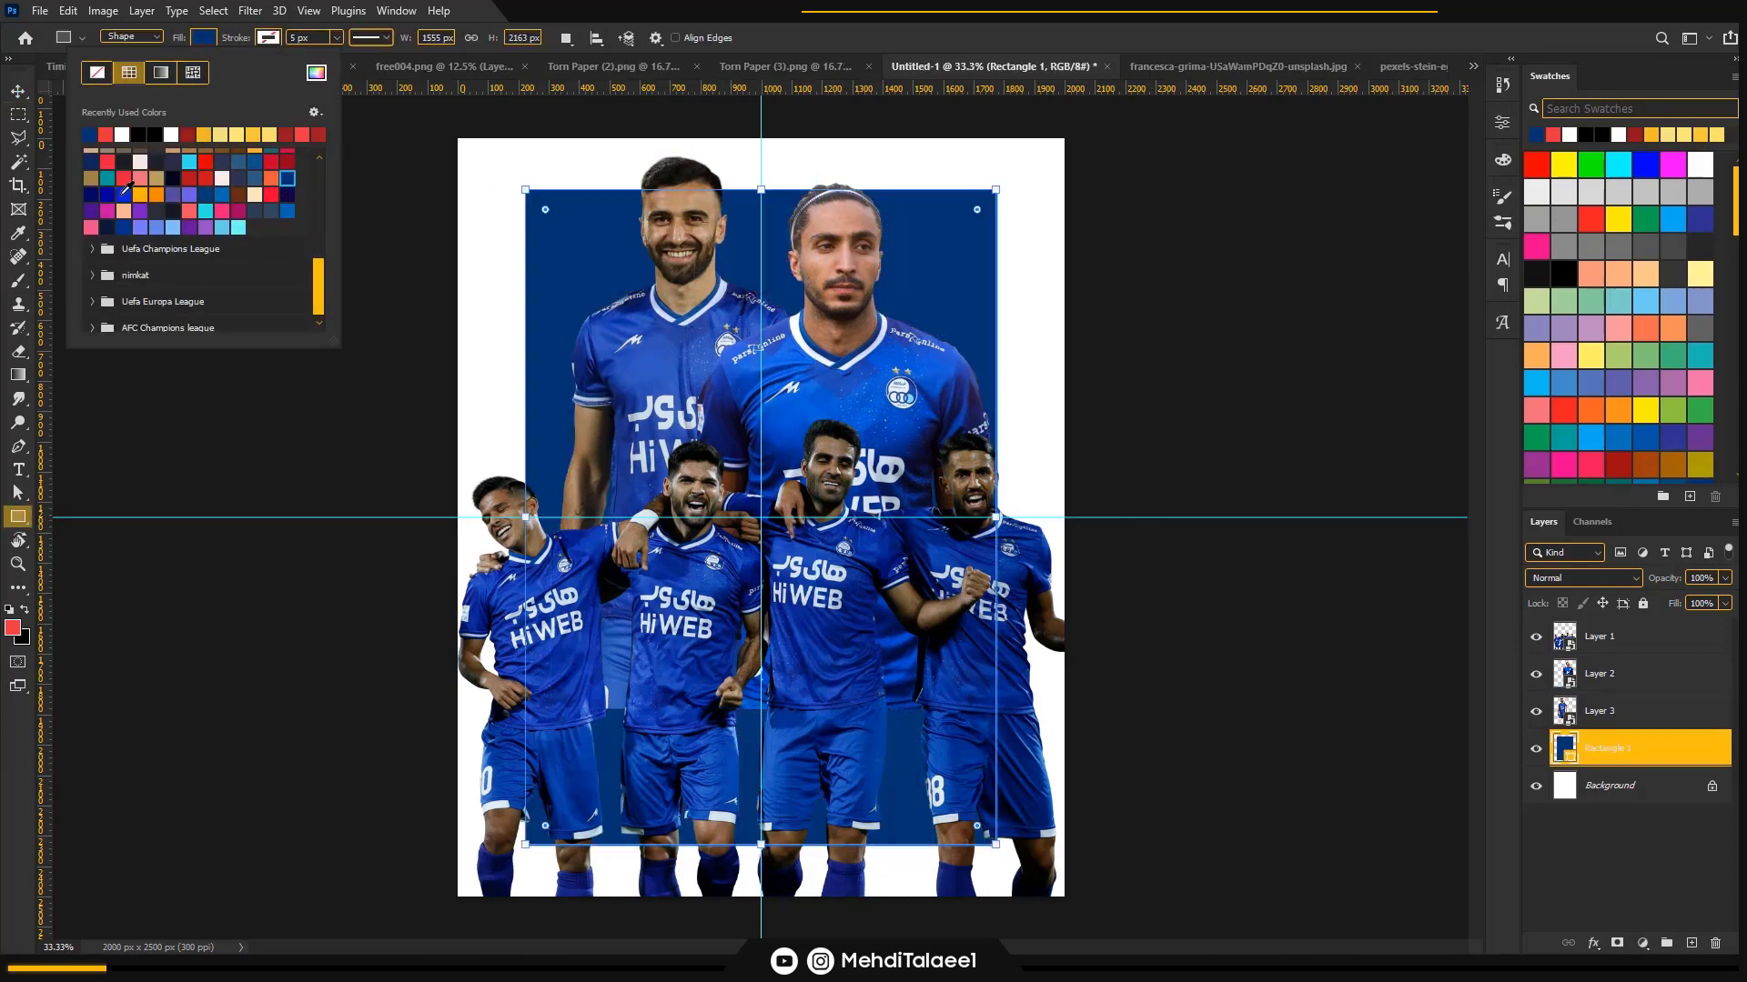
pyautogui.click(316, 75)
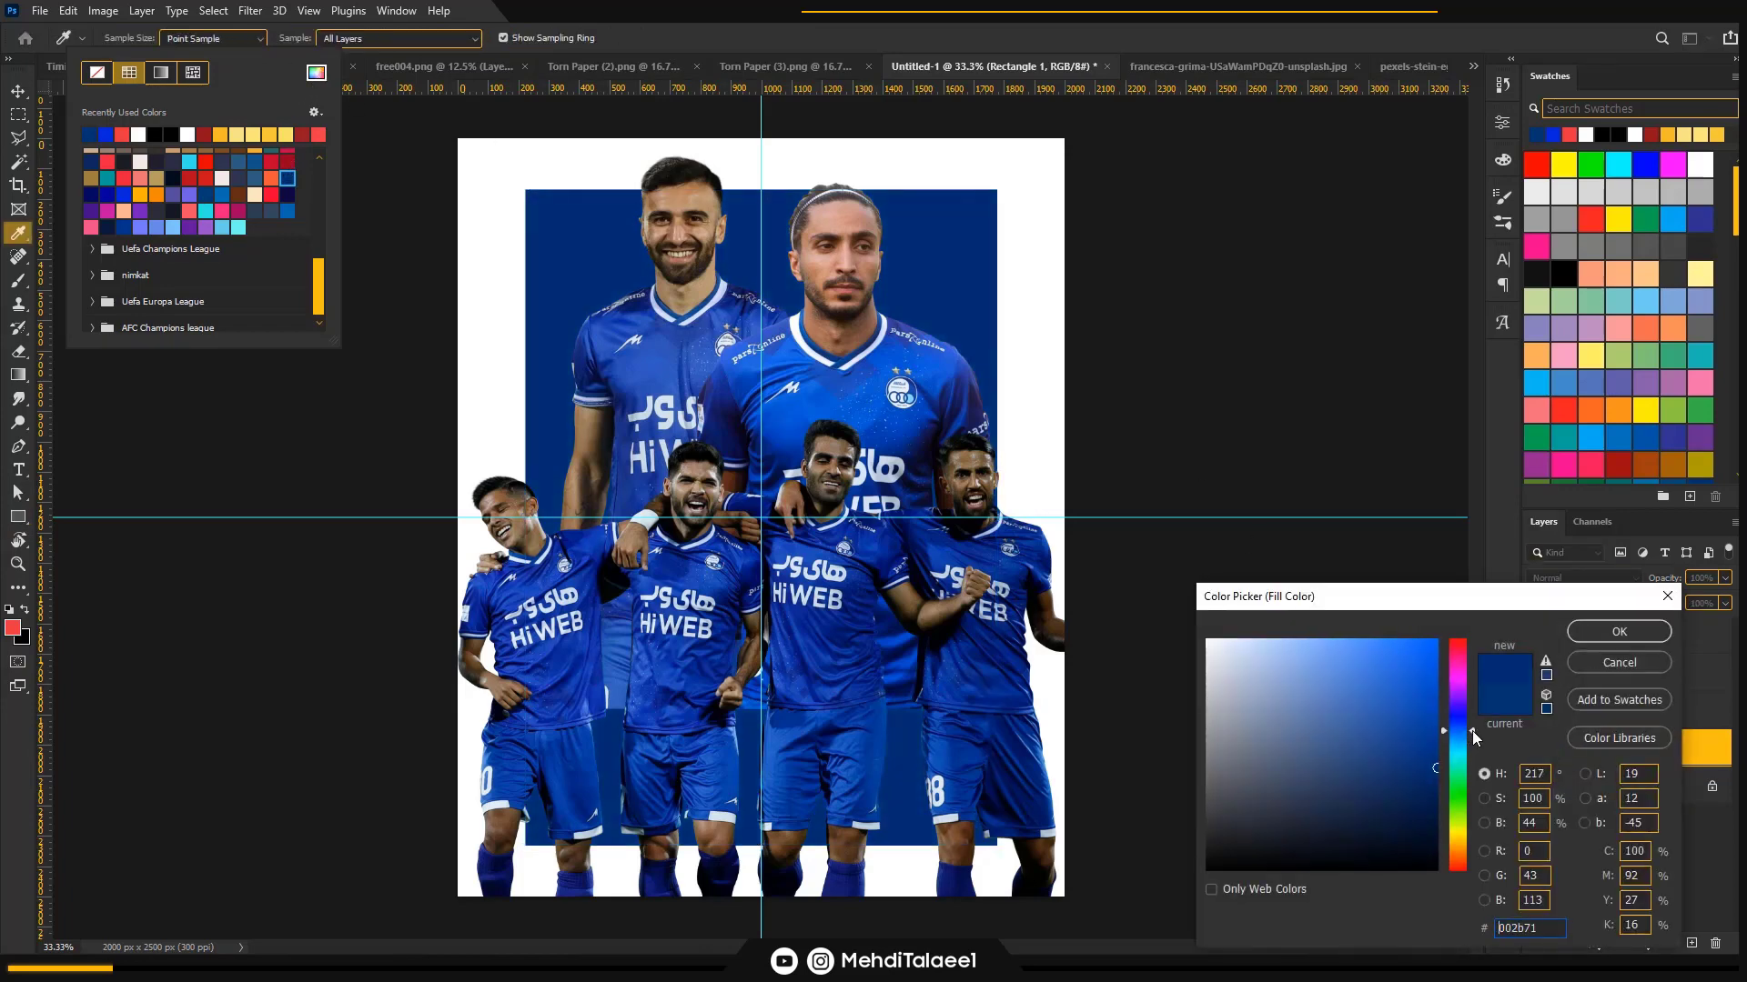
pyautogui.click(1618, 632)
pyautogui.click(741, 423)
pyautogui.press('z')
pyautogui.keyDown('alt'); pyautogui.click(797, 516); pyautogui.keyUp('alt')
pyautogui.click(797, 516)
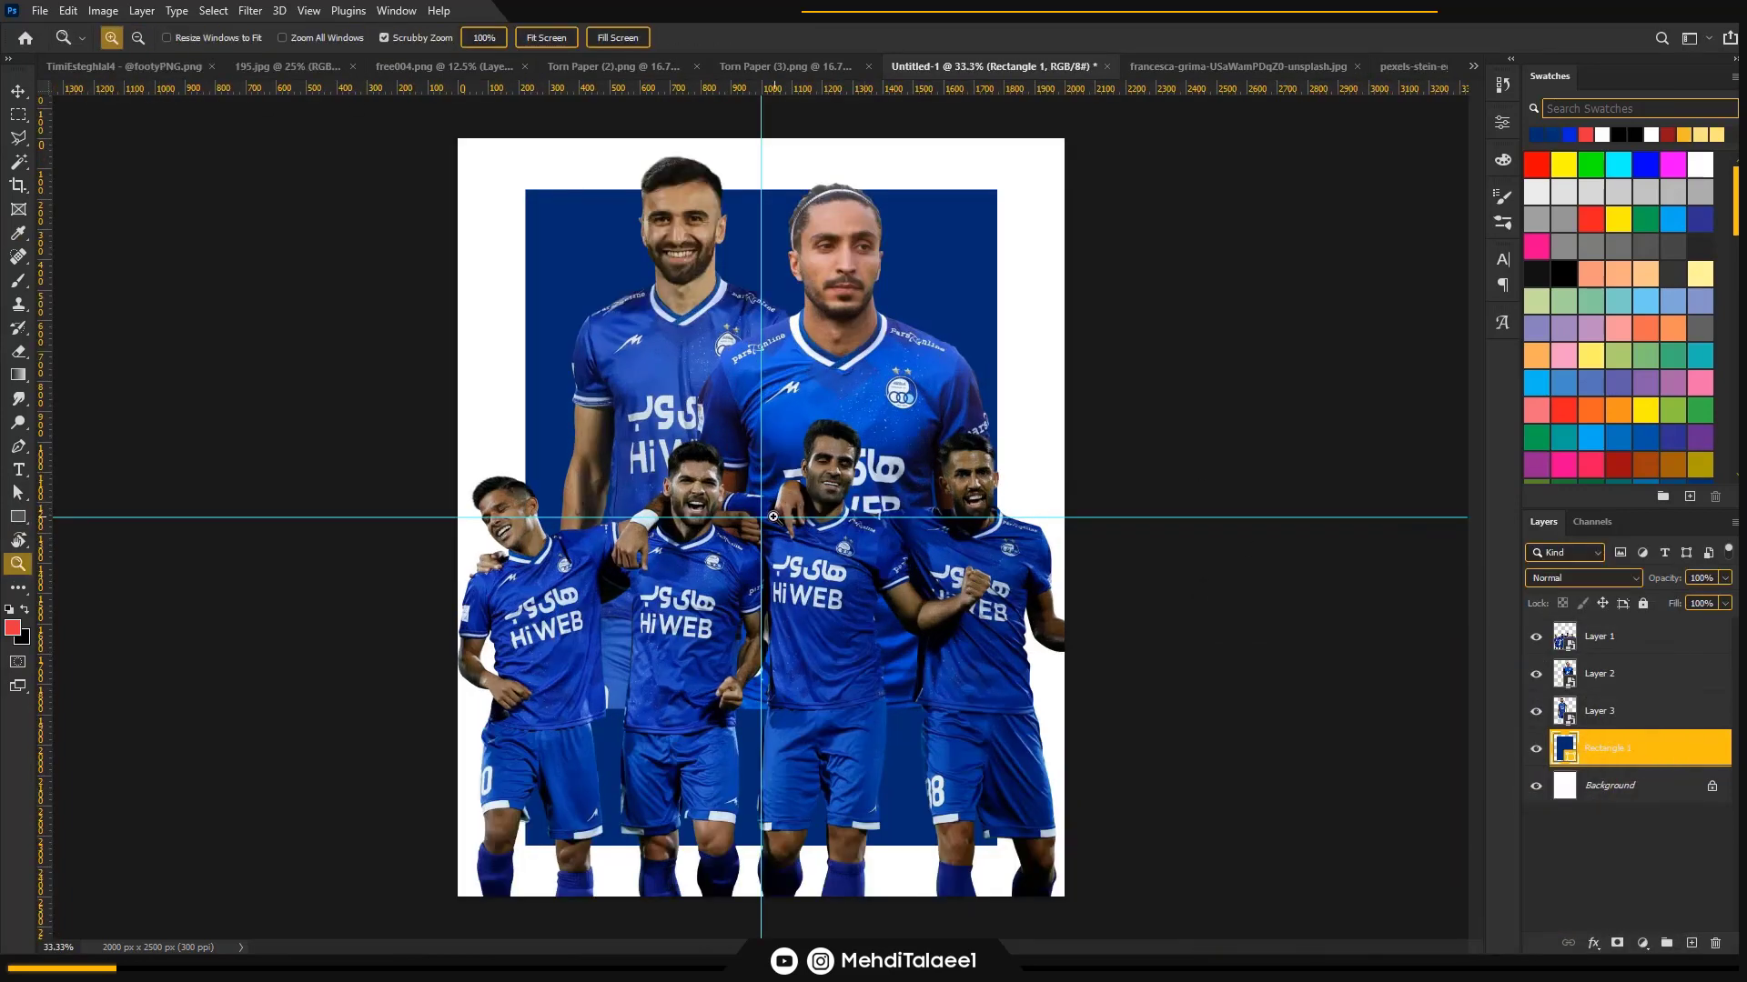
# - Widen the blue rectangle symmetrically about its center to about 1633 px
pyautogui.hotkey('ctrl', 't')
pyautogui.moveTo(997, 517); pyautogui.dragTo(1010, 517)
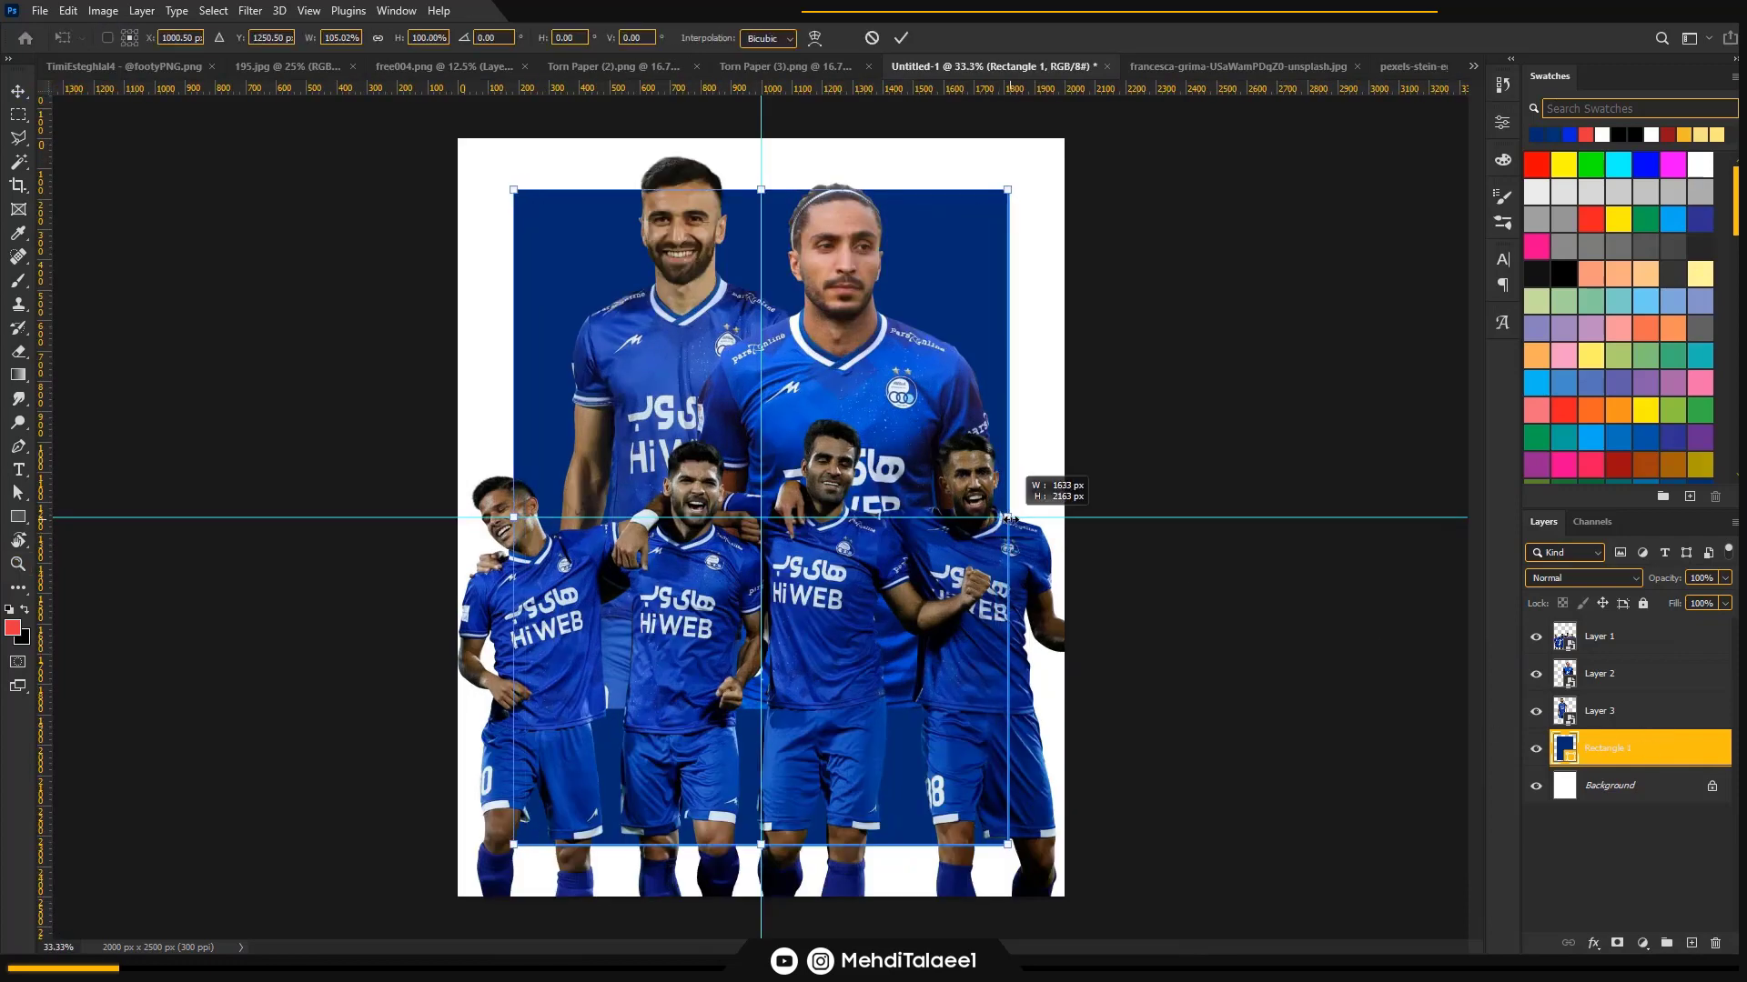
pyautogui.press('Return')
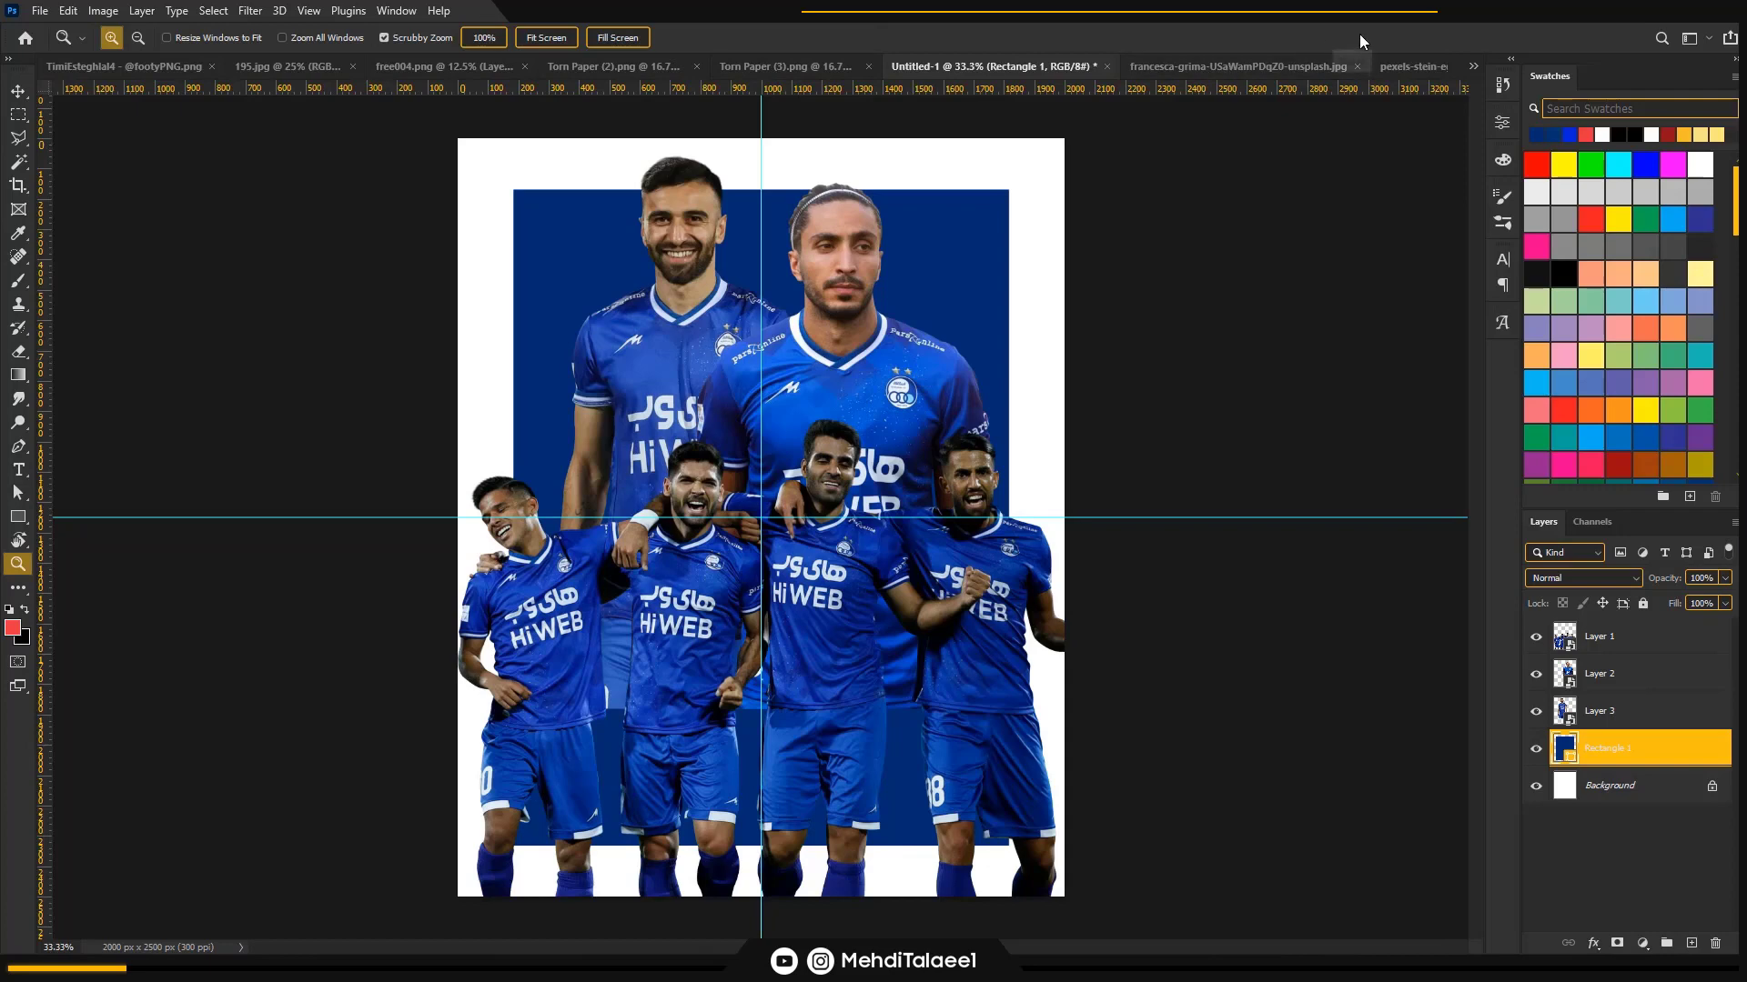
# - Paste the architecture cutout above the blue rectangle and convert it to a smart object
pyautogui.press('p')
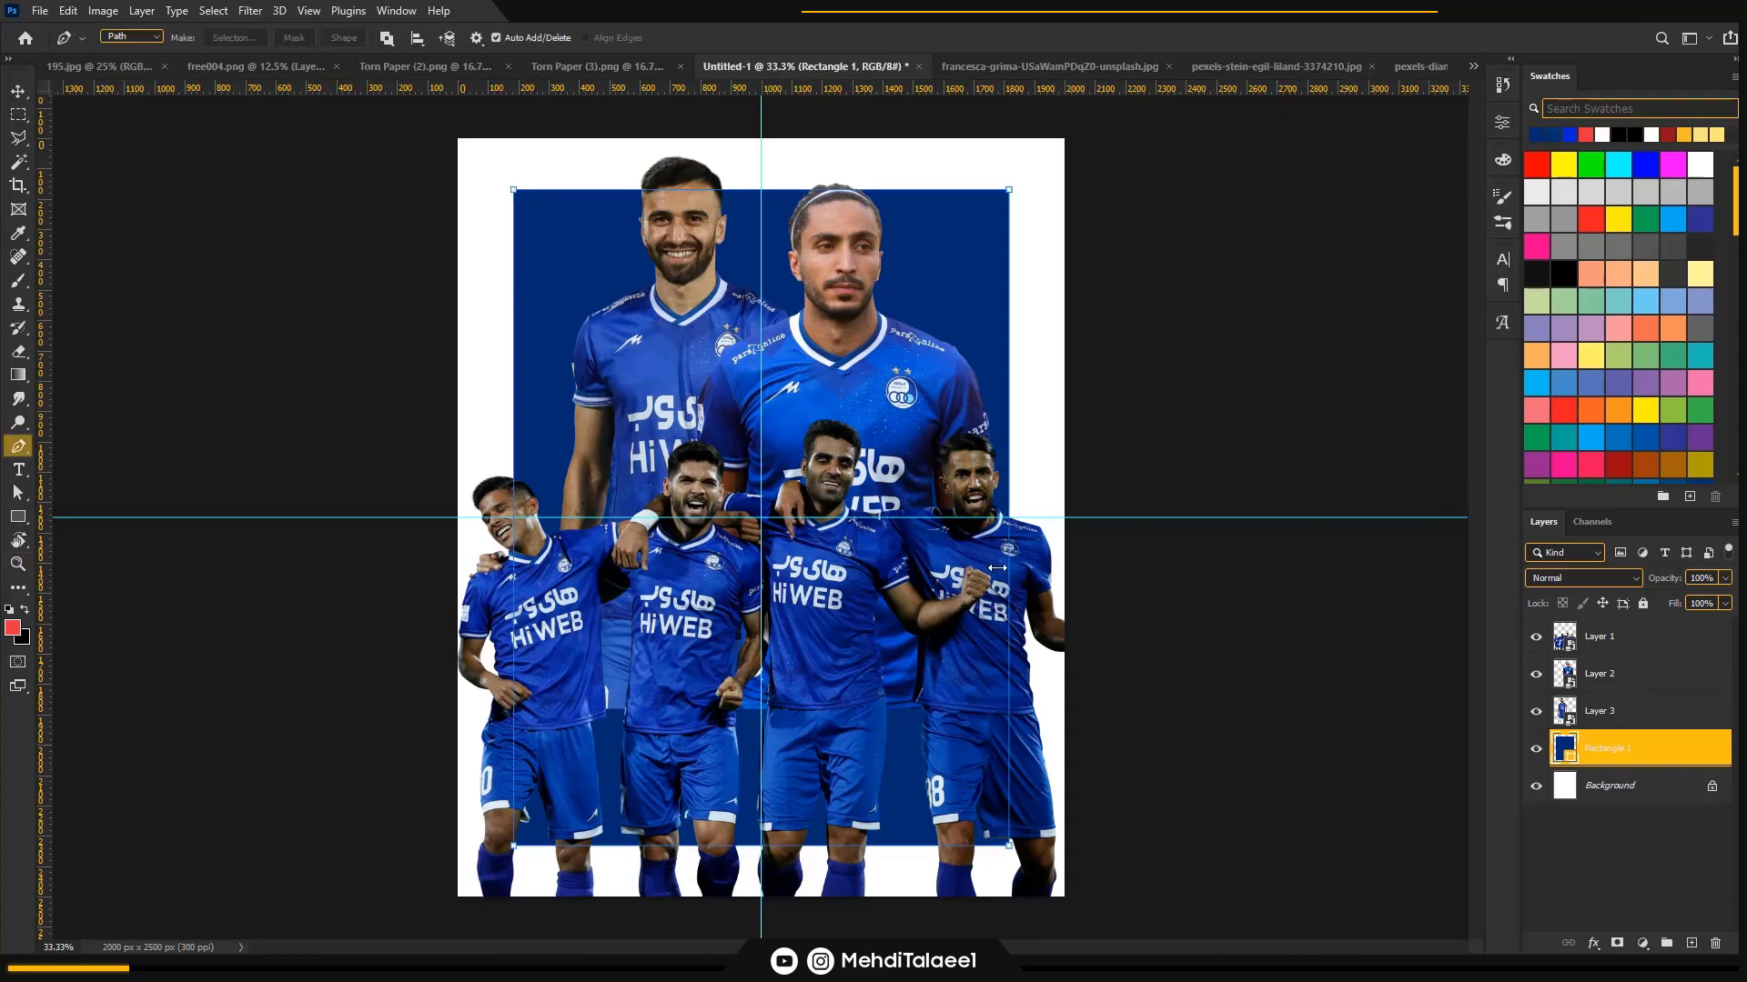
pyautogui.hotkey('ctrl', 'v')
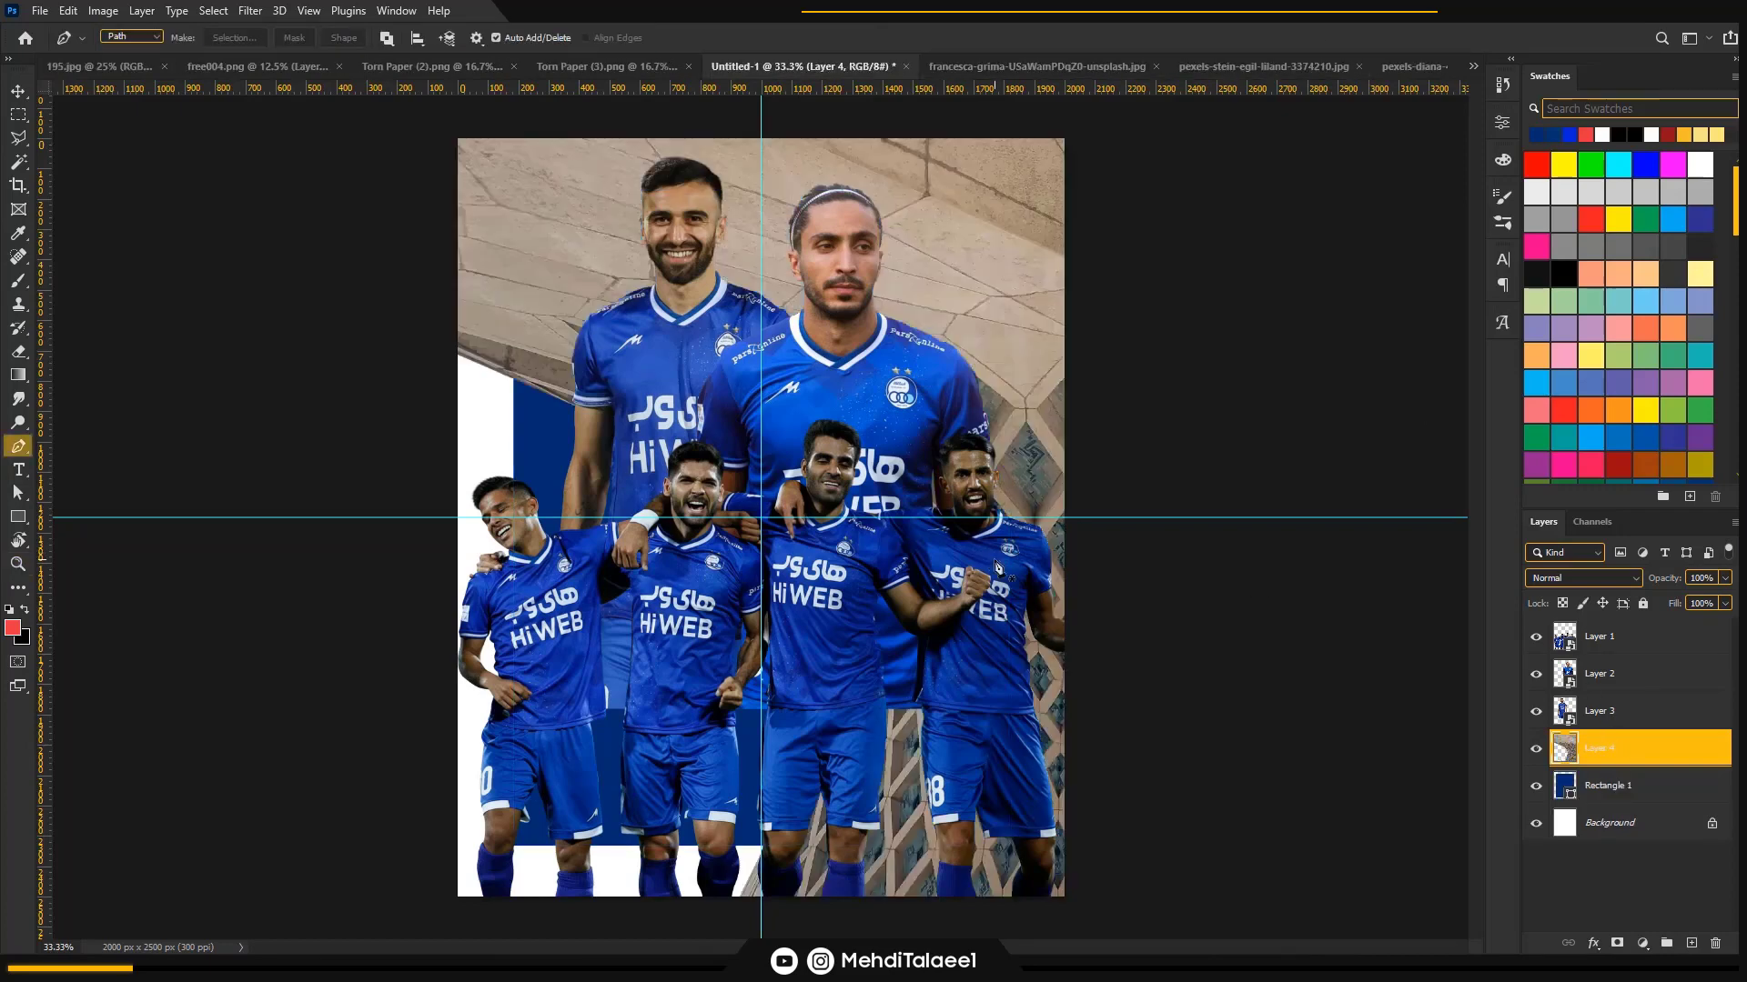
pyautogui.press('z')
pyautogui.keyDown('alt'); pyautogui.click(957, 532); pyautogui.keyUp('alt')
pyautogui.keyDown('alt'); pyautogui.click(957, 531); pyautogui.keyUp('alt')
pyautogui.keyDown('alt'); pyautogui.click(957, 532); pyautogui.keyUp('alt')
pyautogui.press('v')
pyautogui.rightClick(1640, 751)
pyautogui.click(1469, 438)
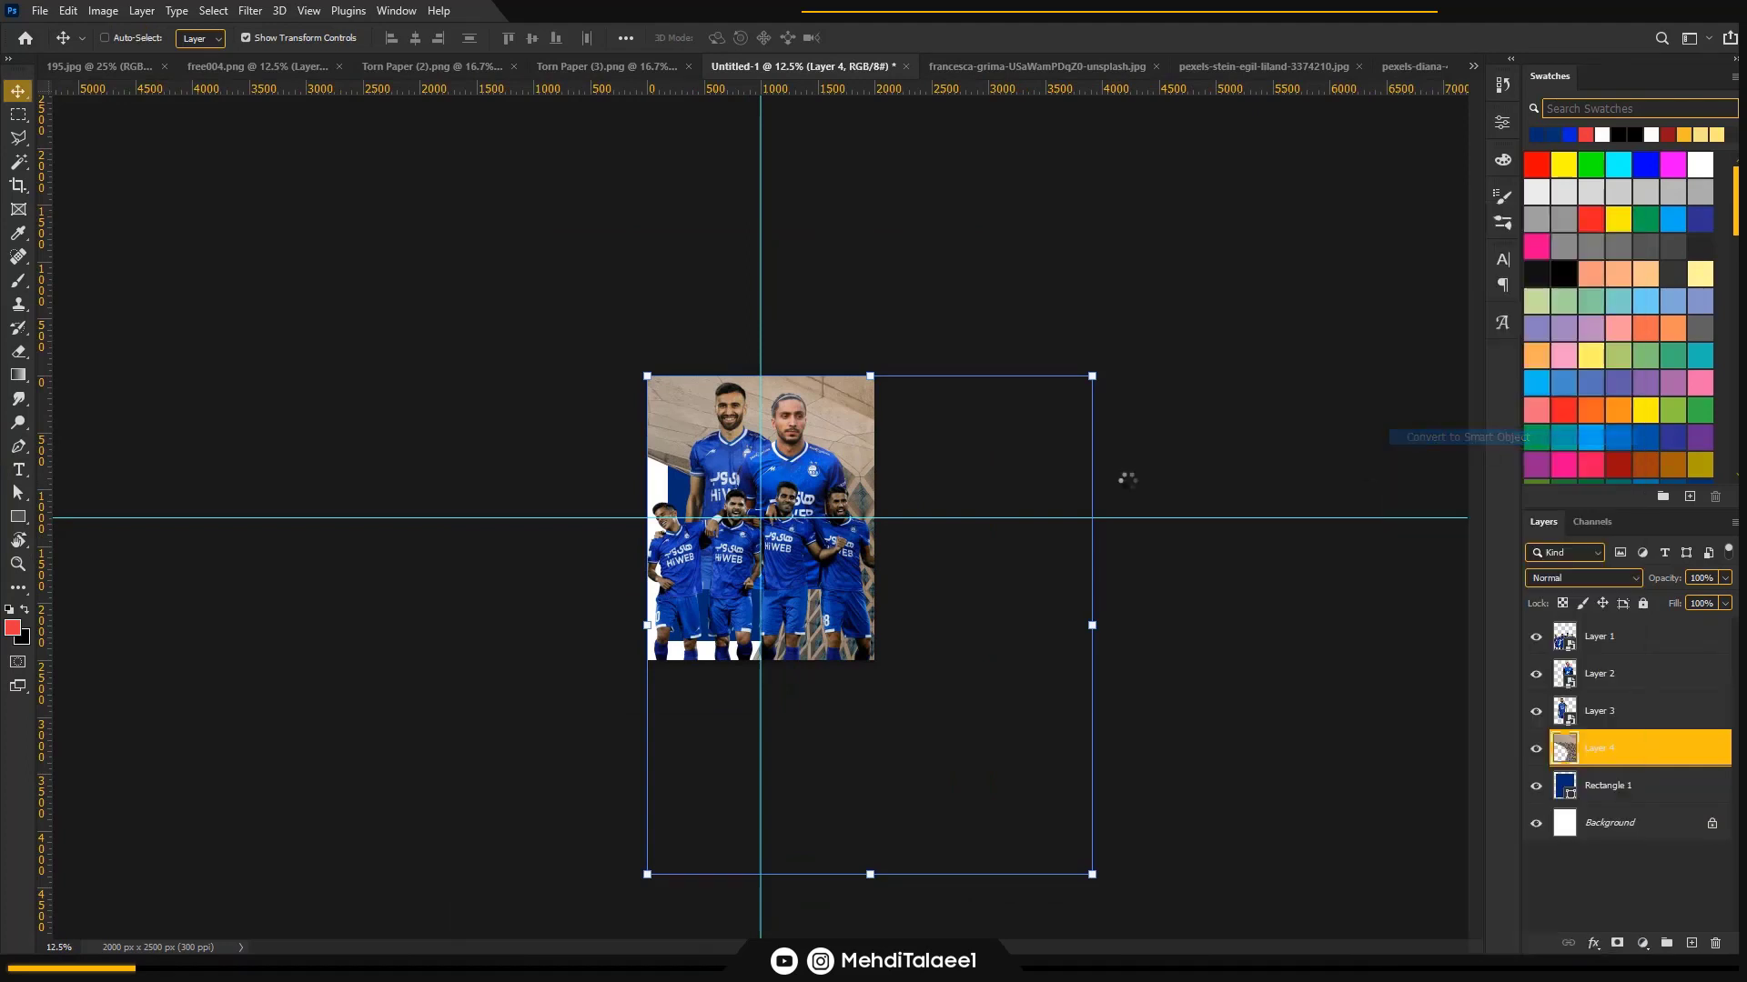
# - Scale down, rotate and reposition the architecture cutout so its lattice covers the poster's left side behind the players
pyautogui.moveTo(853, 593); pyautogui.dragTo(667, 545)
pyautogui.moveTo(905, 578); pyautogui.dragTo(721, 578)
pyautogui.moveTo(754, 558); pyautogui.dragTo(644, 420)
pyautogui.moveTo(667, 579); pyautogui.dragTo(718, 521)
pyautogui.click(866, 37)
pyautogui.hotkey('ctrl', '+')
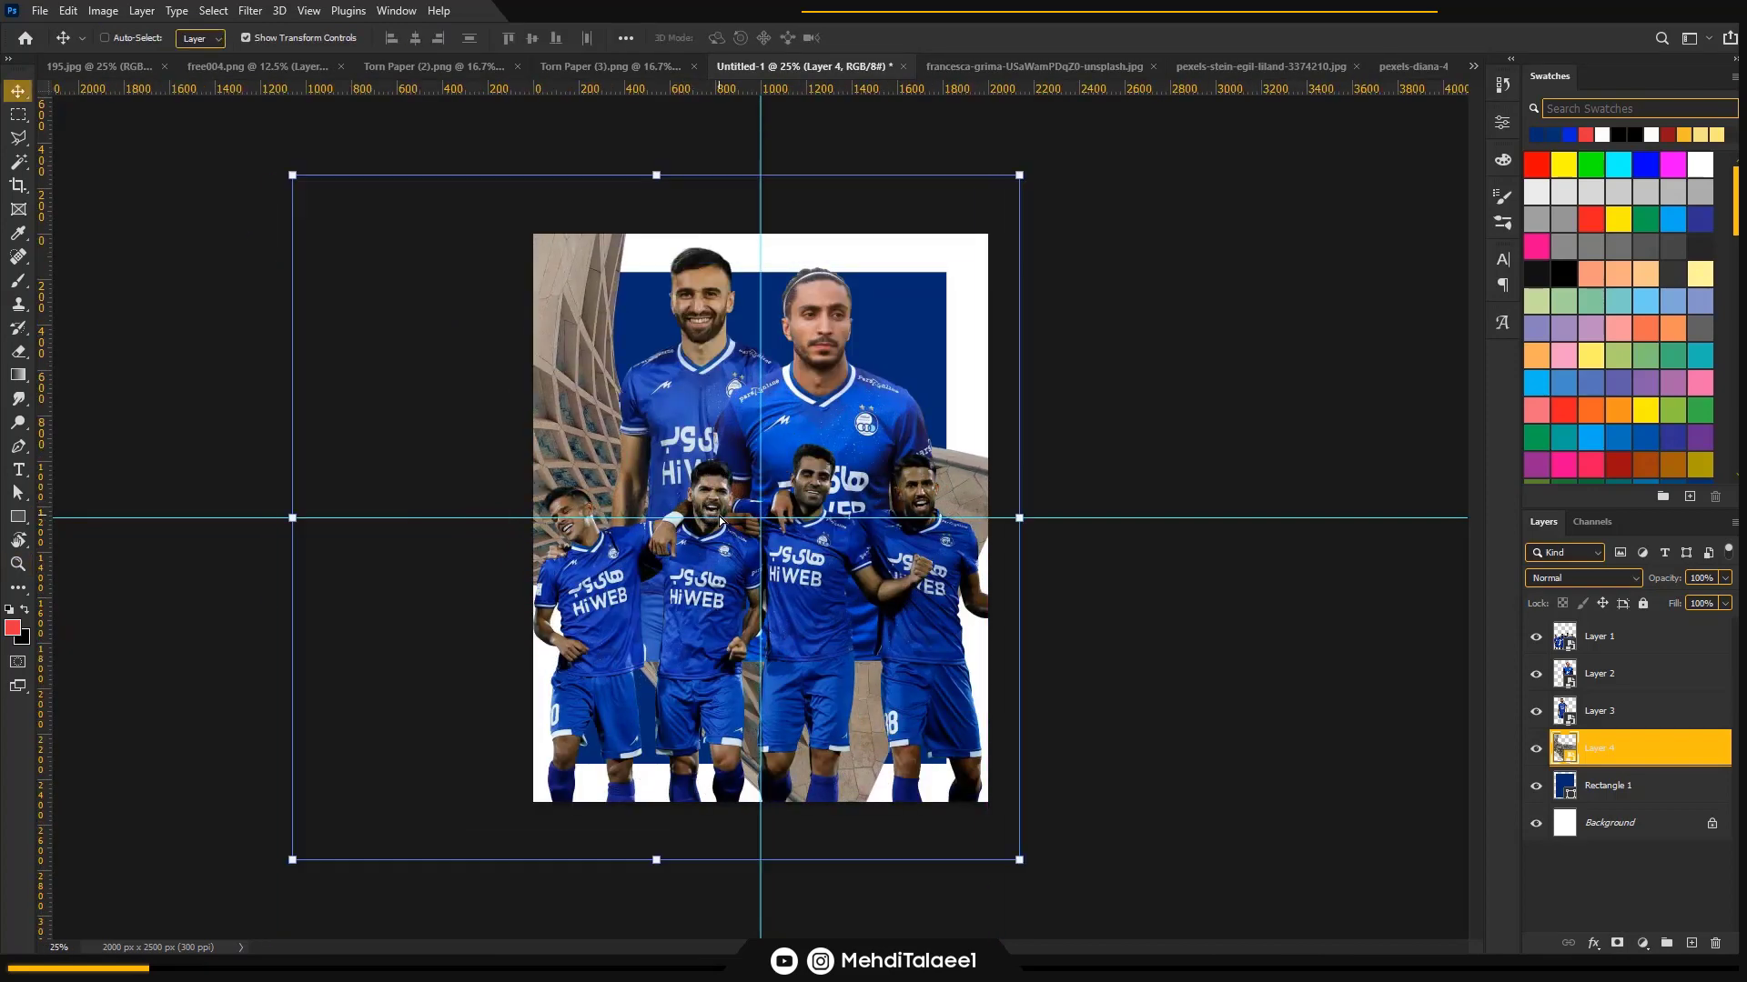
pyautogui.press('z')
pyautogui.click(583, 376)
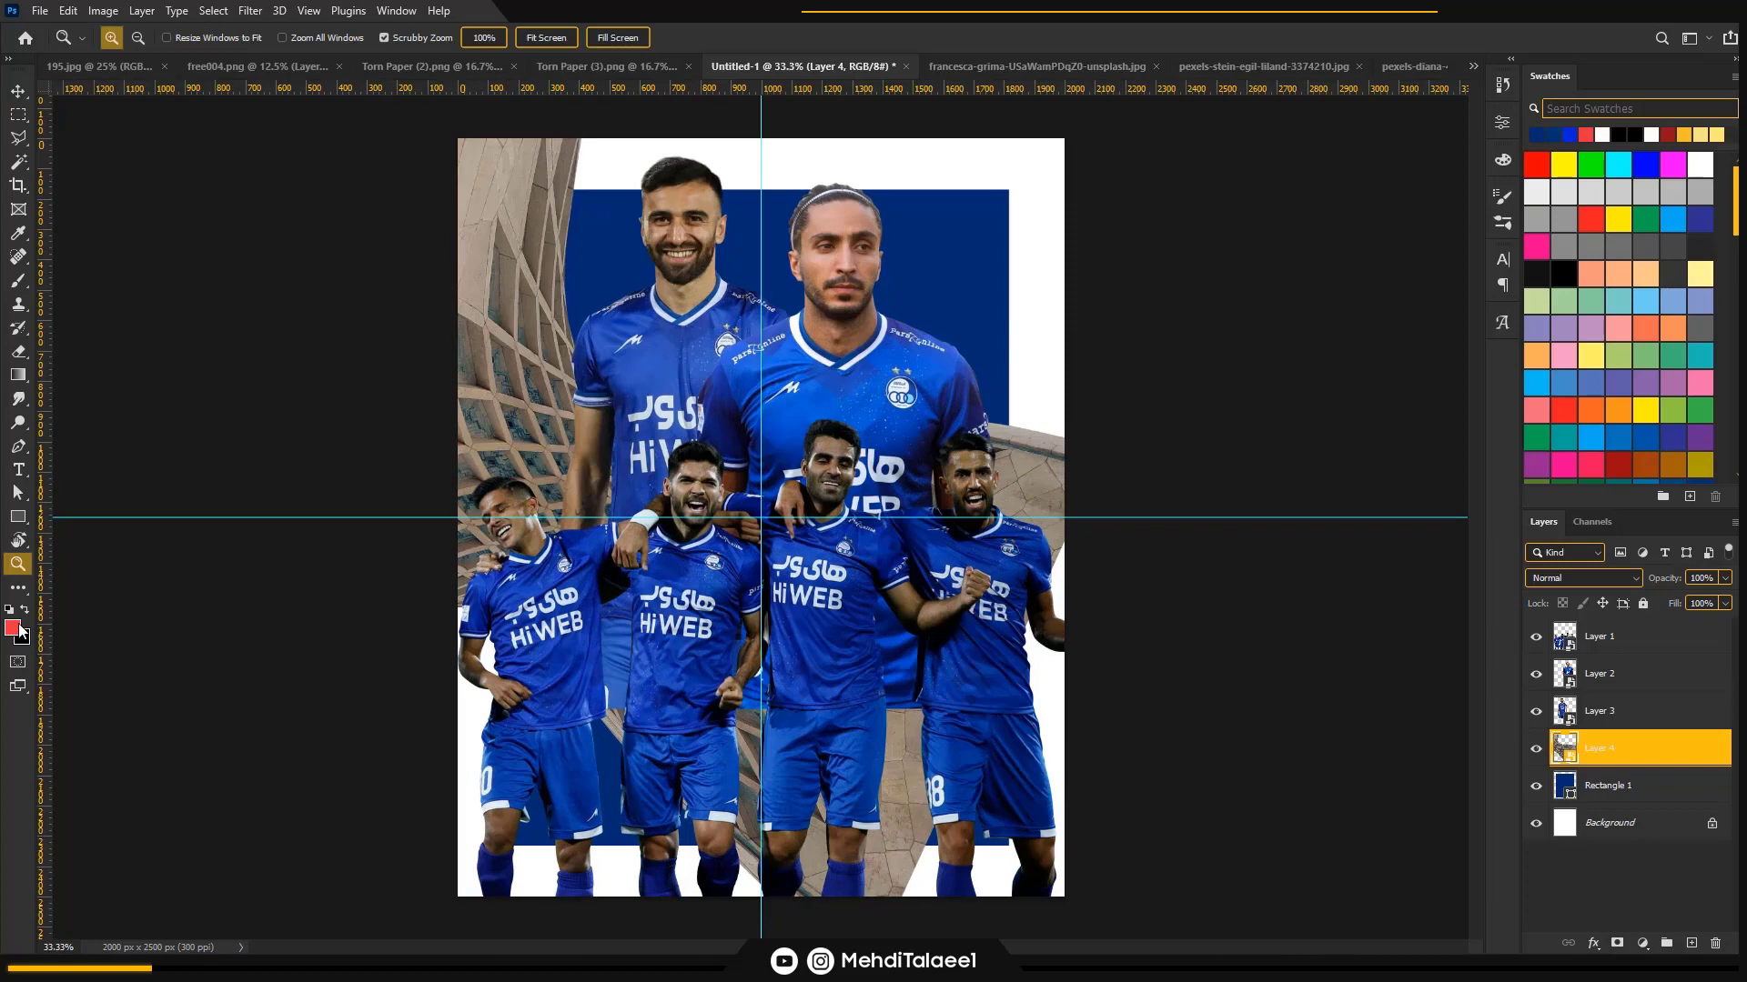
# - Add a reversed Gradient Map in black and the rectangle's sampled dark blue, clipped to the architecture layer
pyautogui.click(16, 628)
pyautogui.click(964, 264)
pyautogui.click(1618, 631)
pyautogui.click(1642, 943)
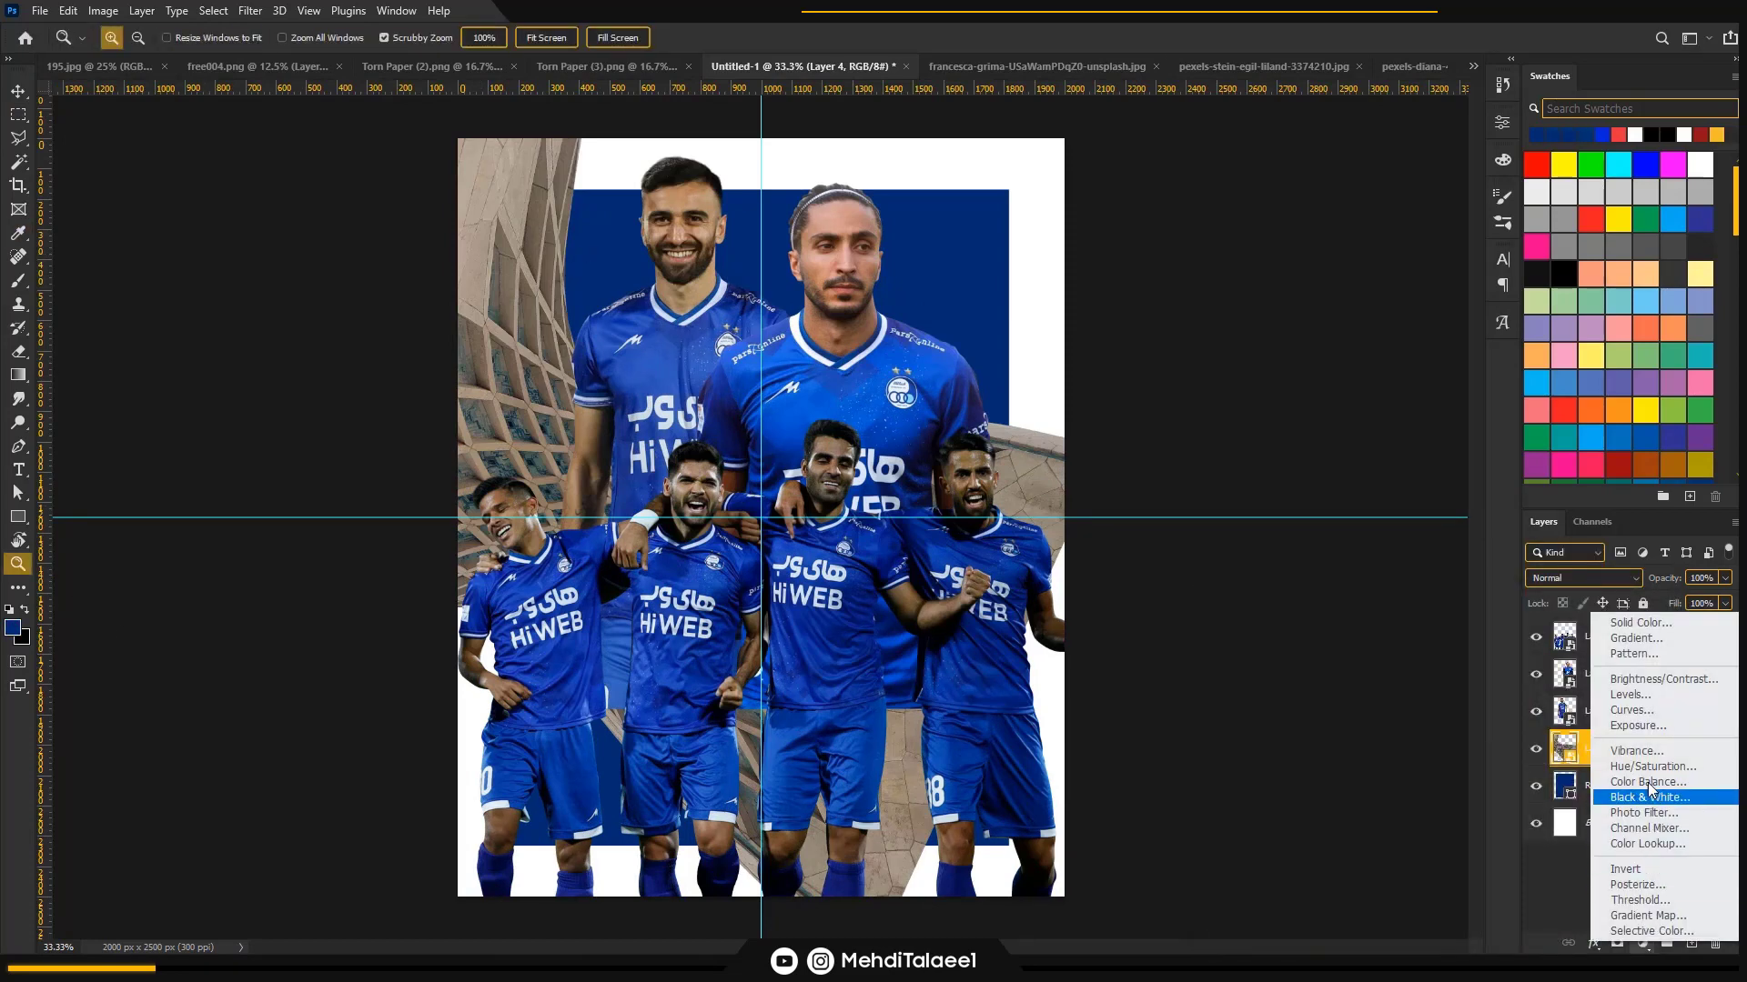
pyautogui.click(1648, 915)
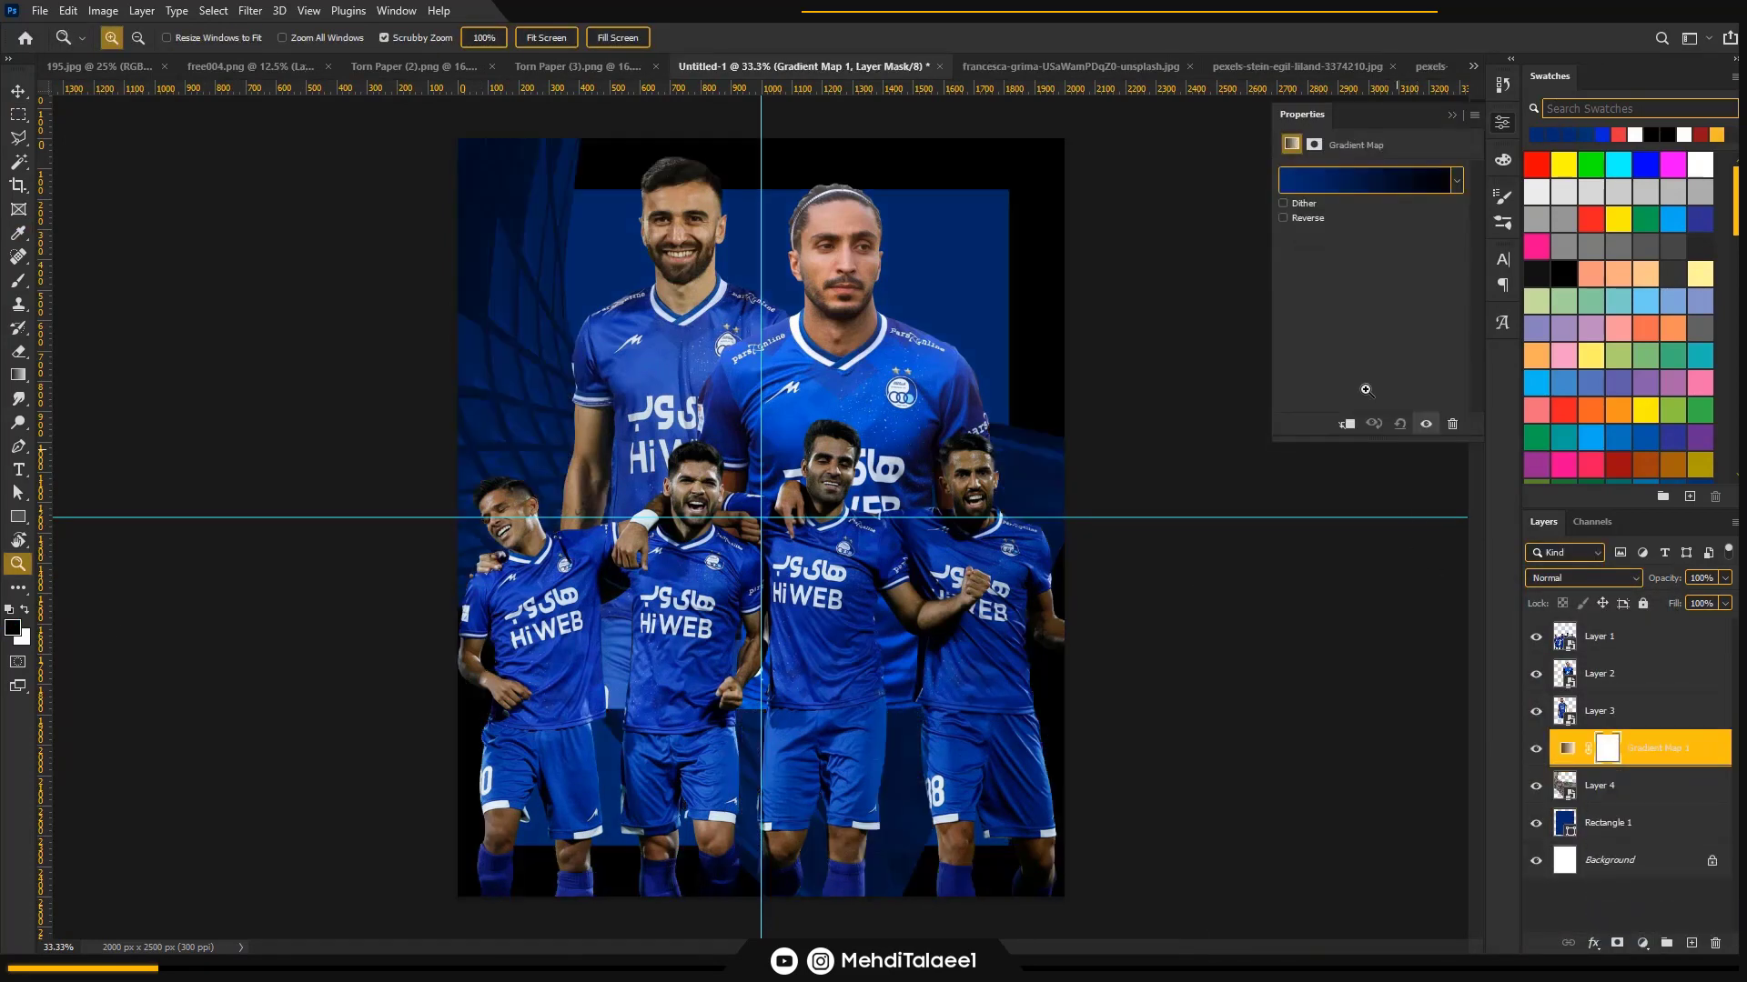
pyautogui.click(1283, 218)
pyautogui.click(1347, 425)
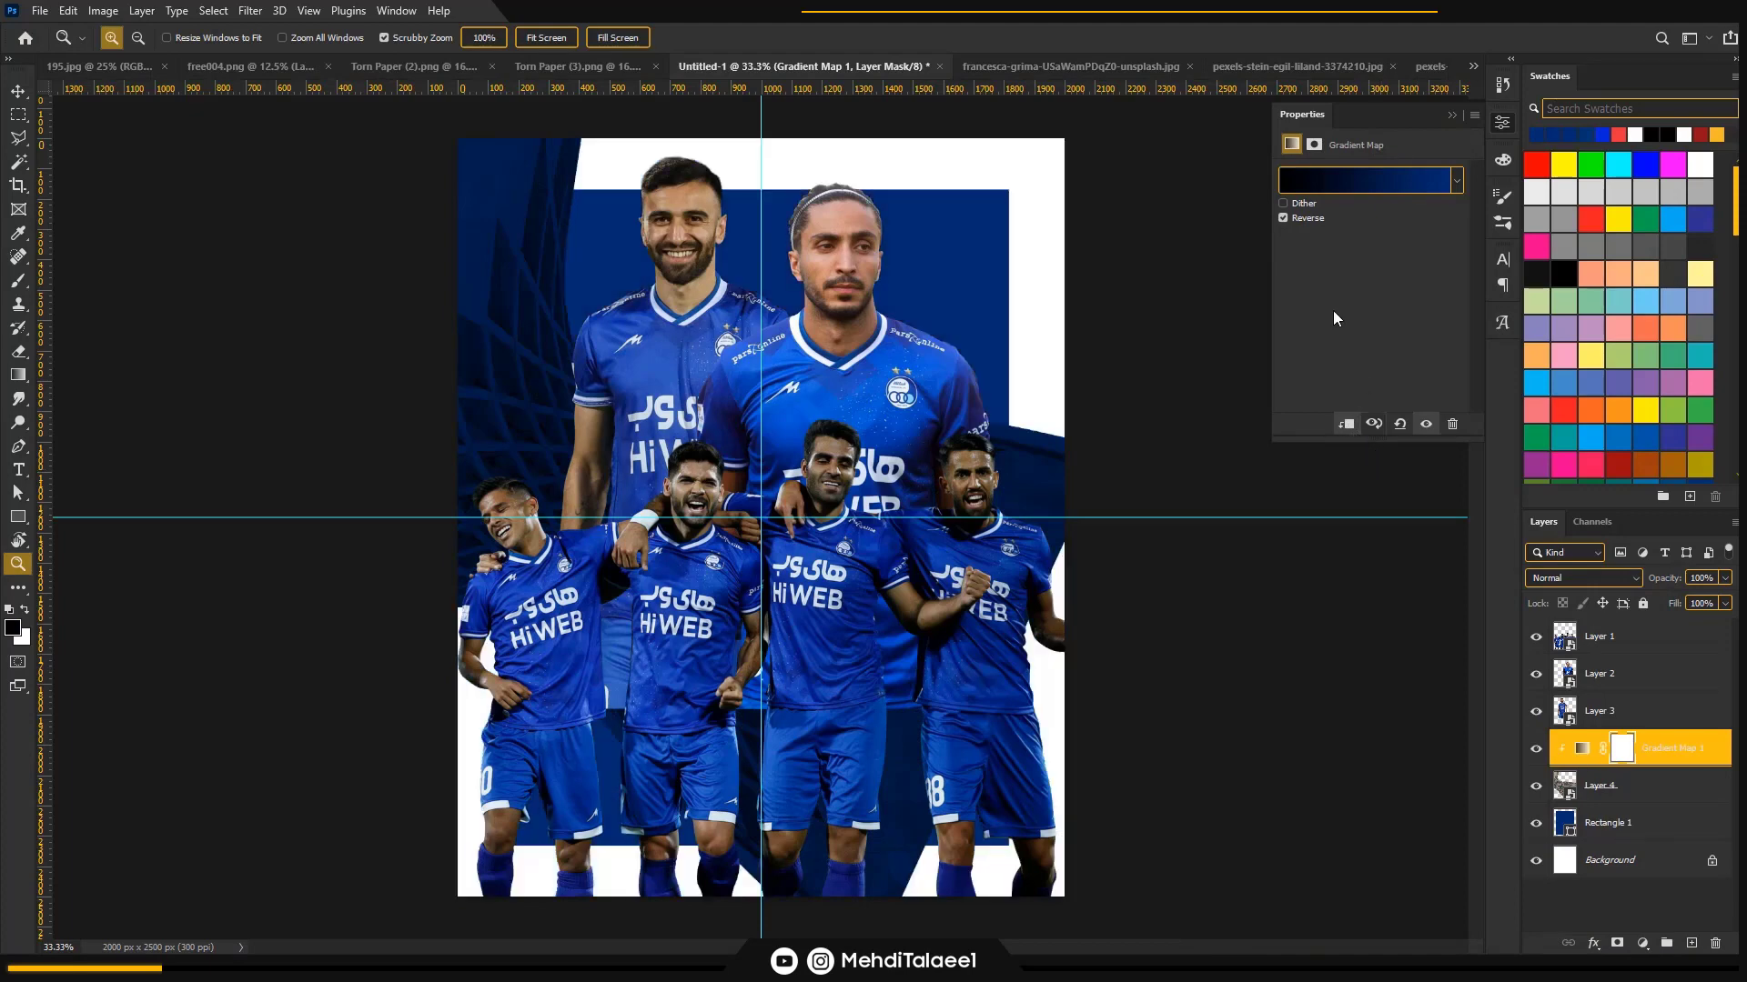
# - Edit the gradient map so its first stop is white and the dark blue stop sits at 39%
pyautogui.click(1365, 180)
pyautogui.click(1185, 689)
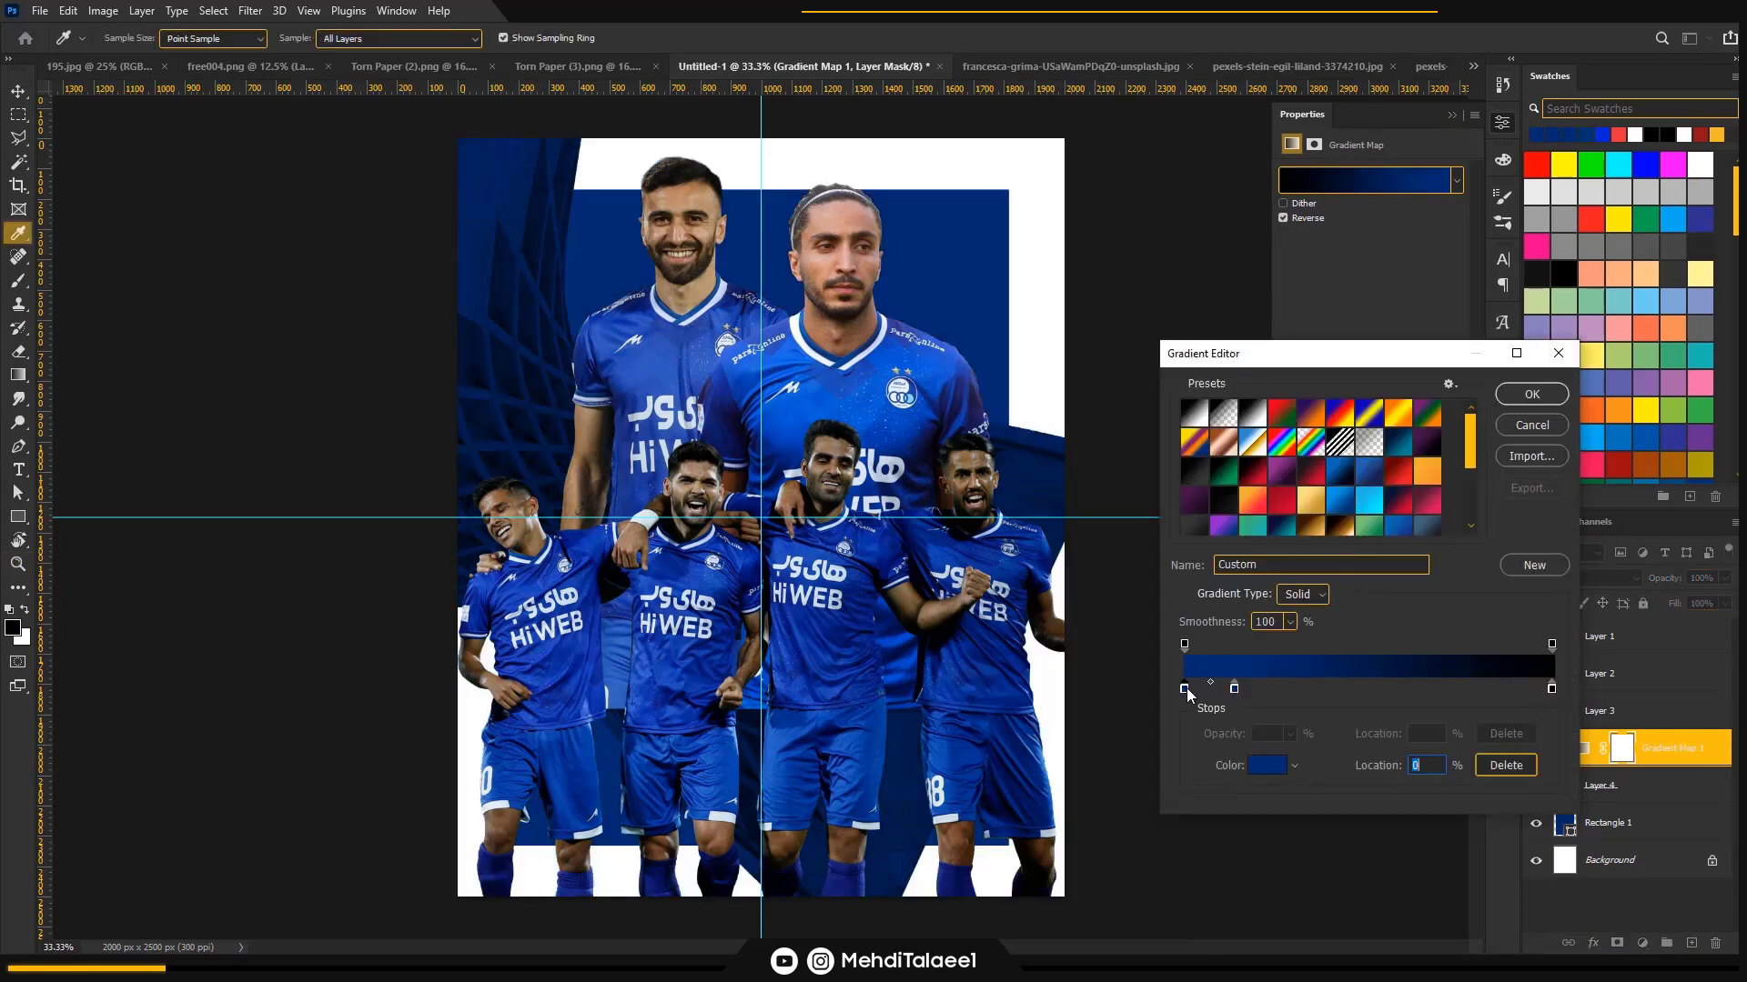
pyautogui.click(1269, 765)
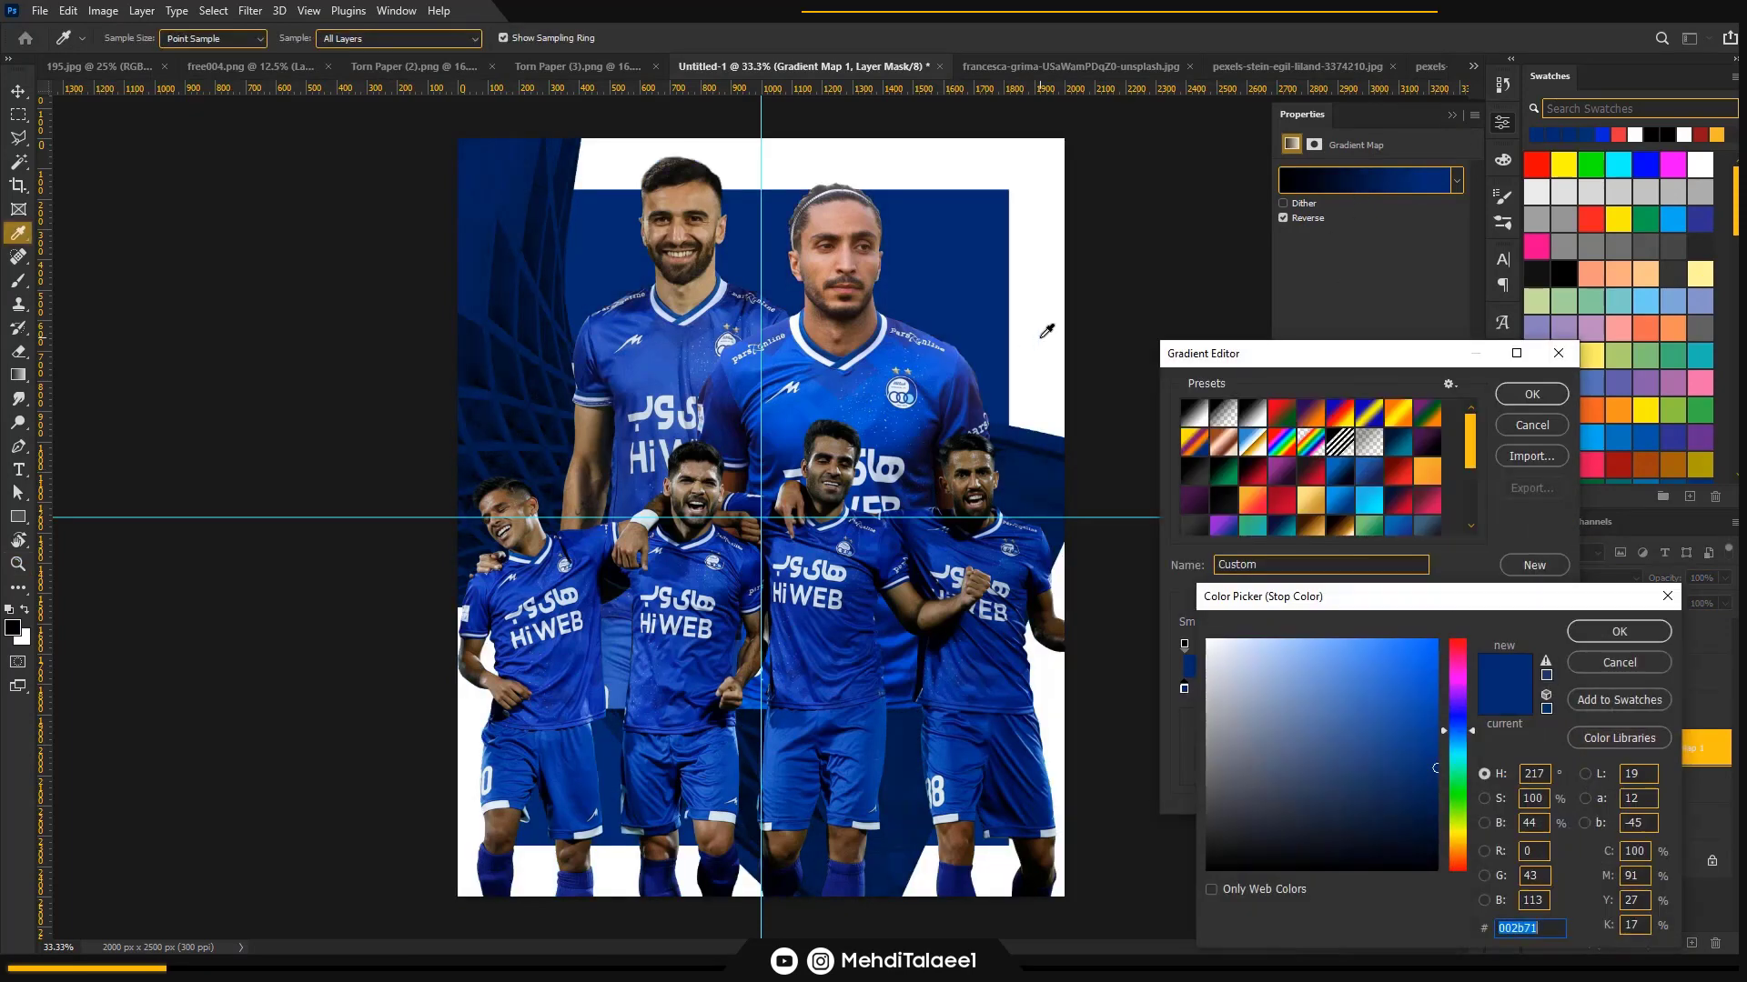
pyautogui.click(1608, 629)
pyautogui.click(1296, 689)
pyautogui.moveTo(1295, 689); pyautogui.dragTo(1331, 693)
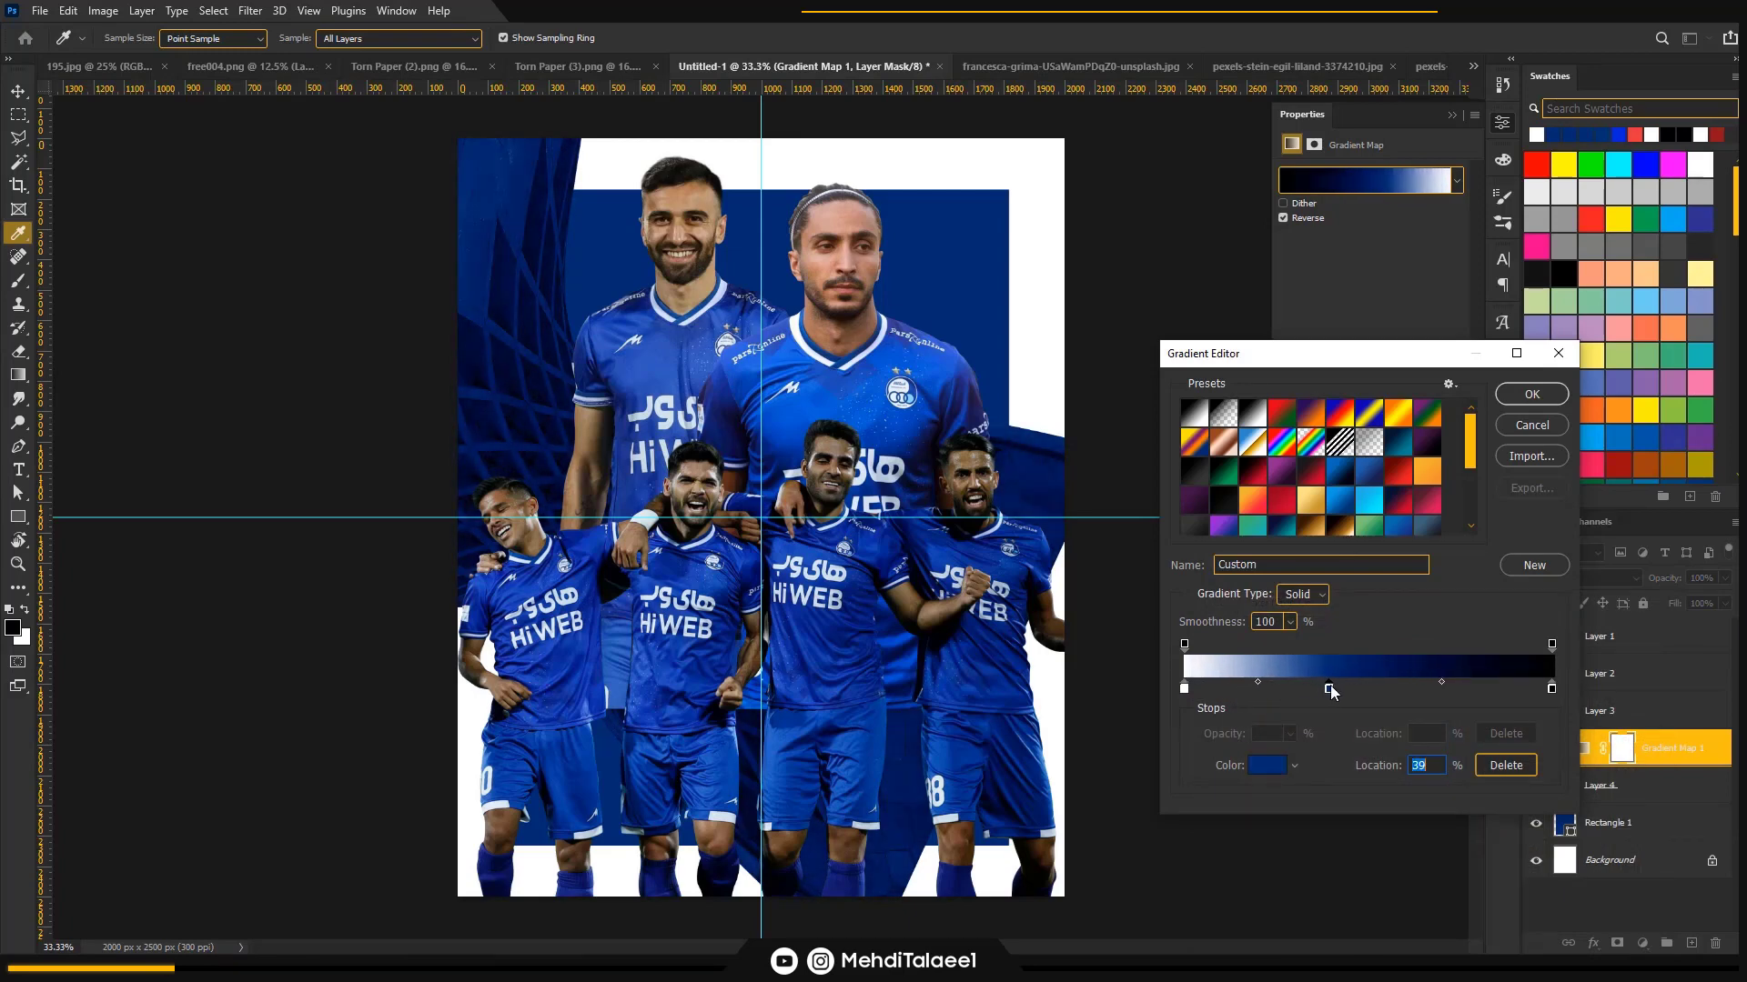
pyautogui.click(1518, 400)
pyautogui.click(1502, 127)
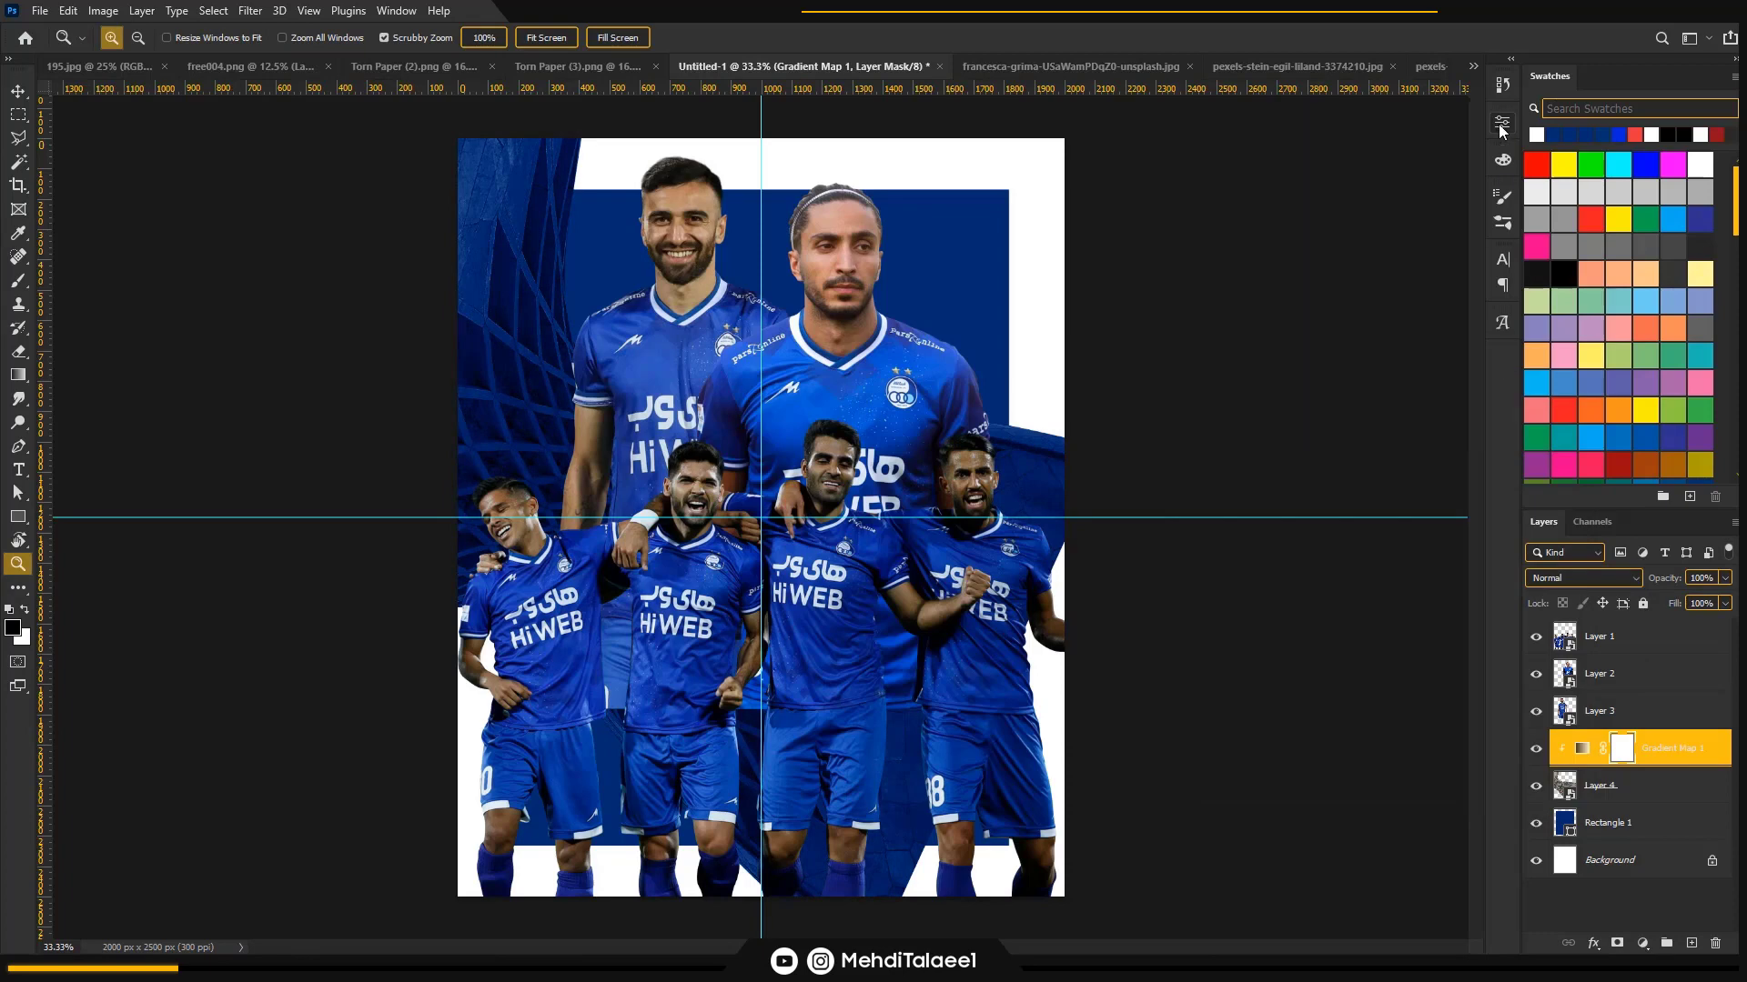
# - Move the architecture layer together with its gradient map to between Layer 2 and Layer 3 in the layer stack
pyautogui.keyDown('shift'); pyautogui.click(1642, 788); pyautogui.keyUp('shift')
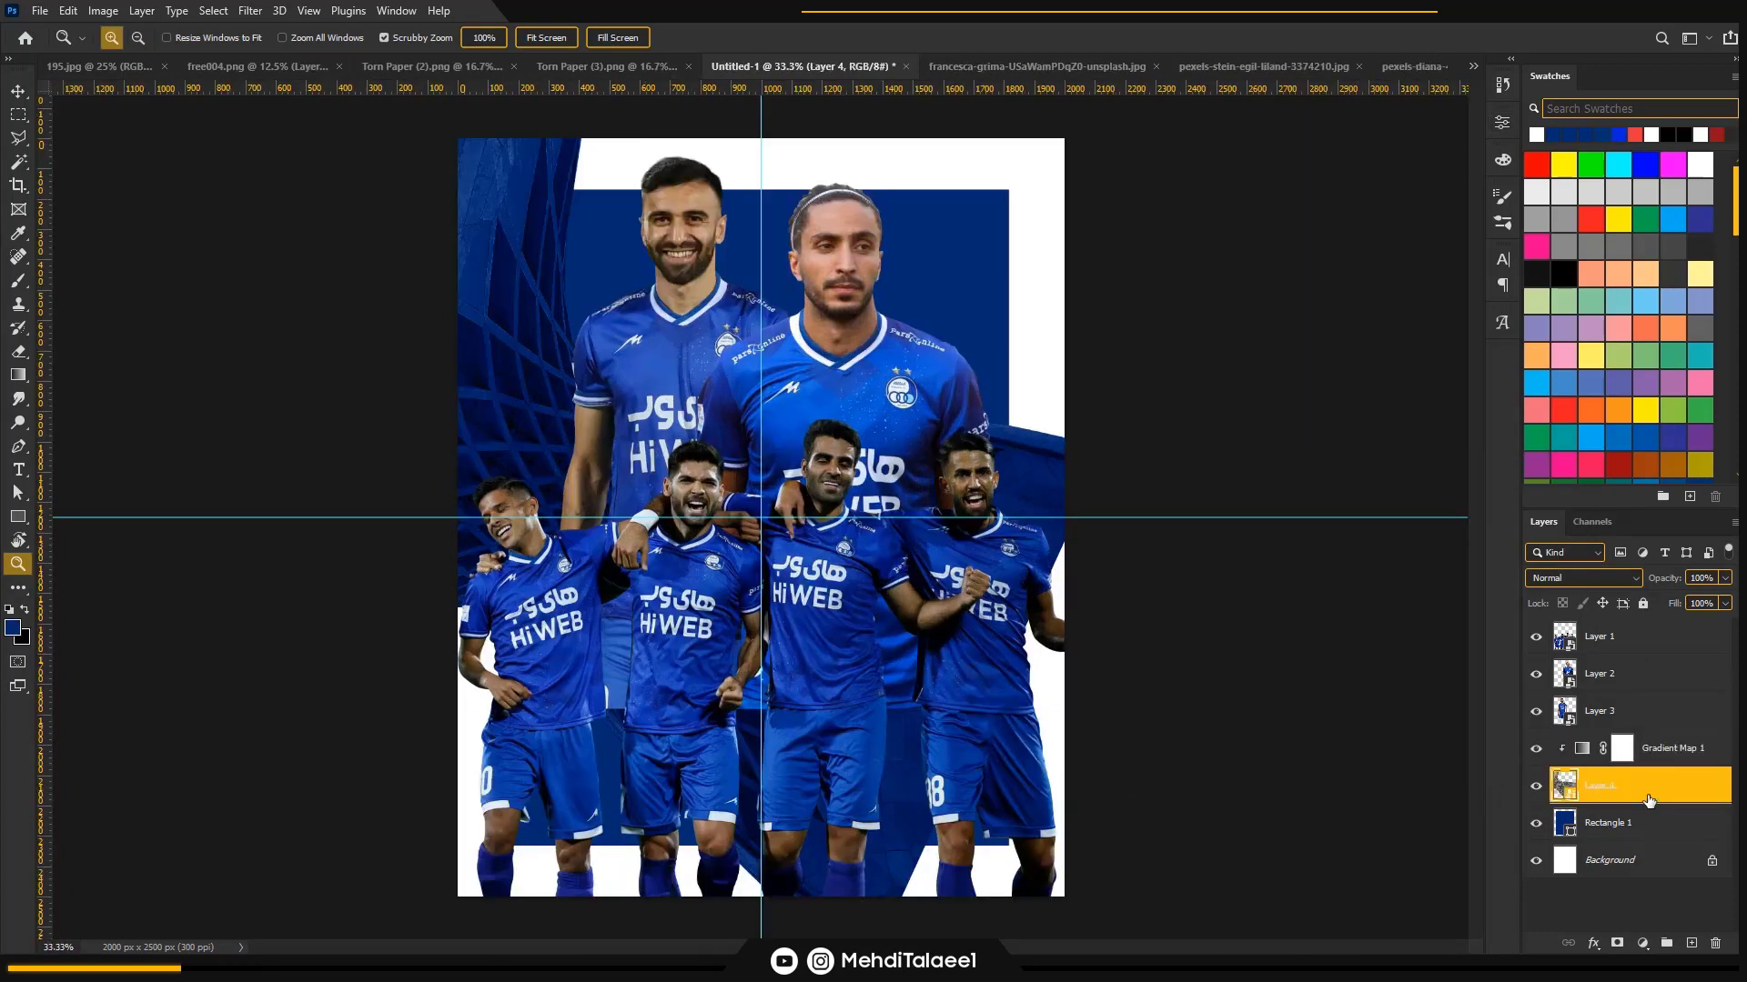
pyautogui.moveTo(1642, 787); pyautogui.dragTo(1659, 664)
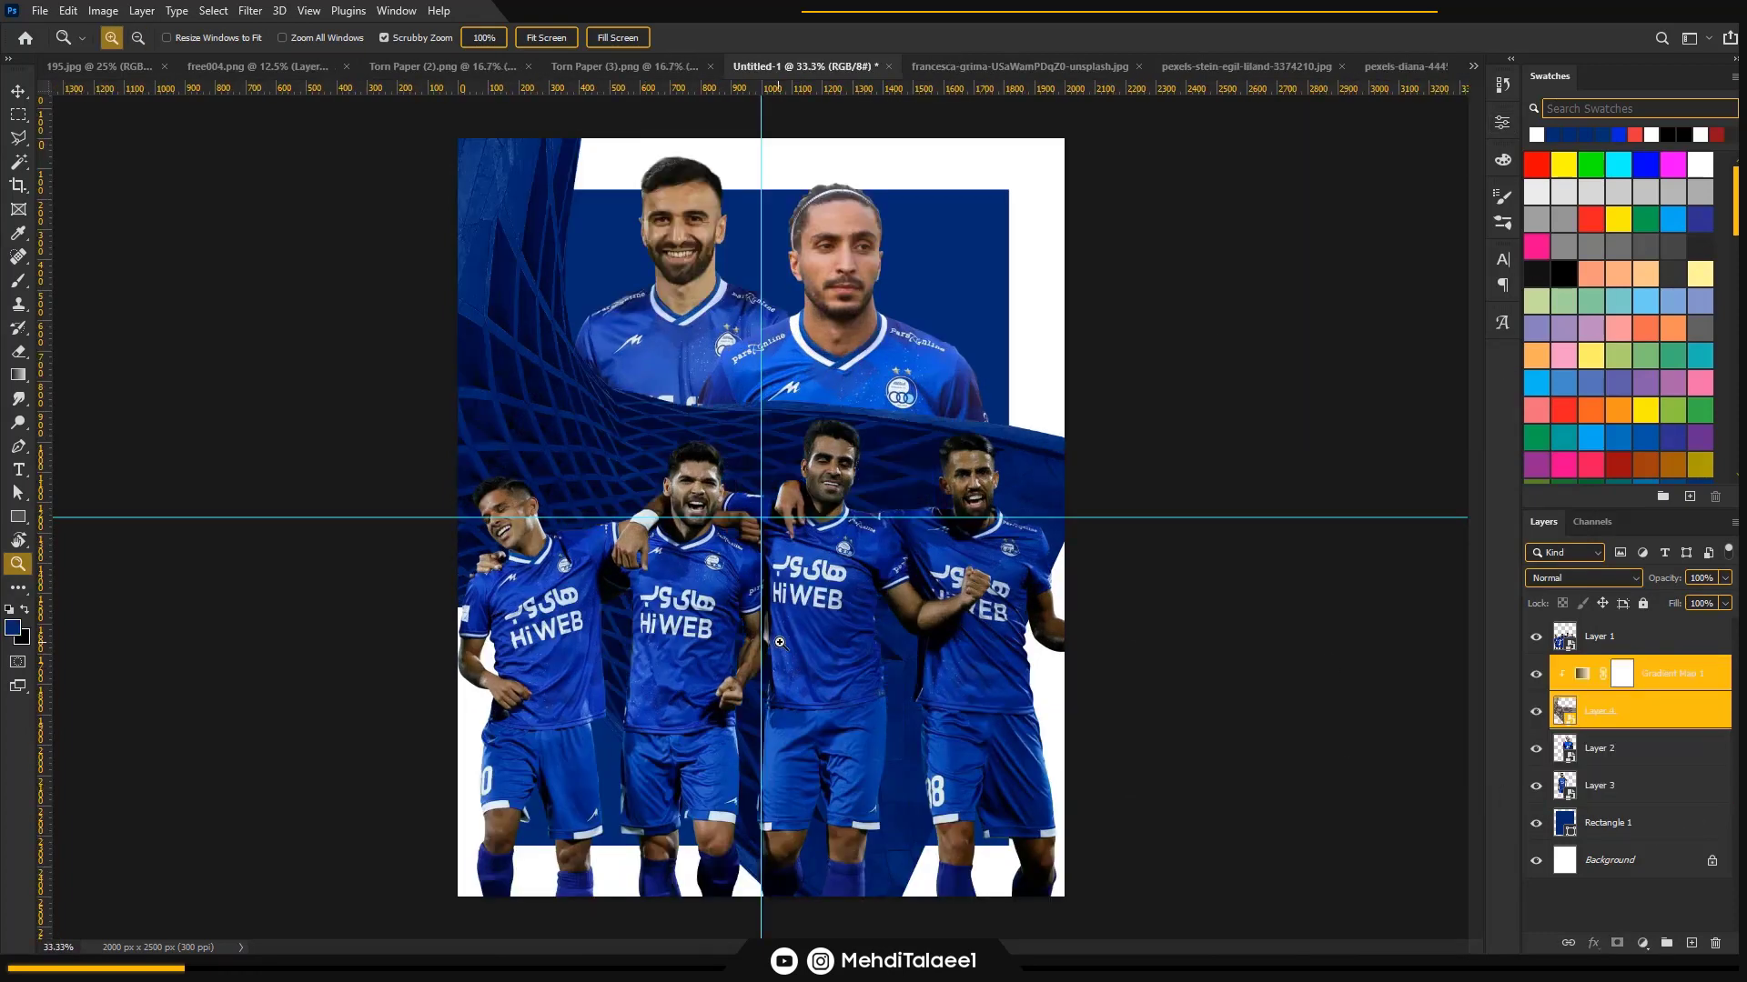
pyautogui.press('v')
pyautogui.click(1603, 698)
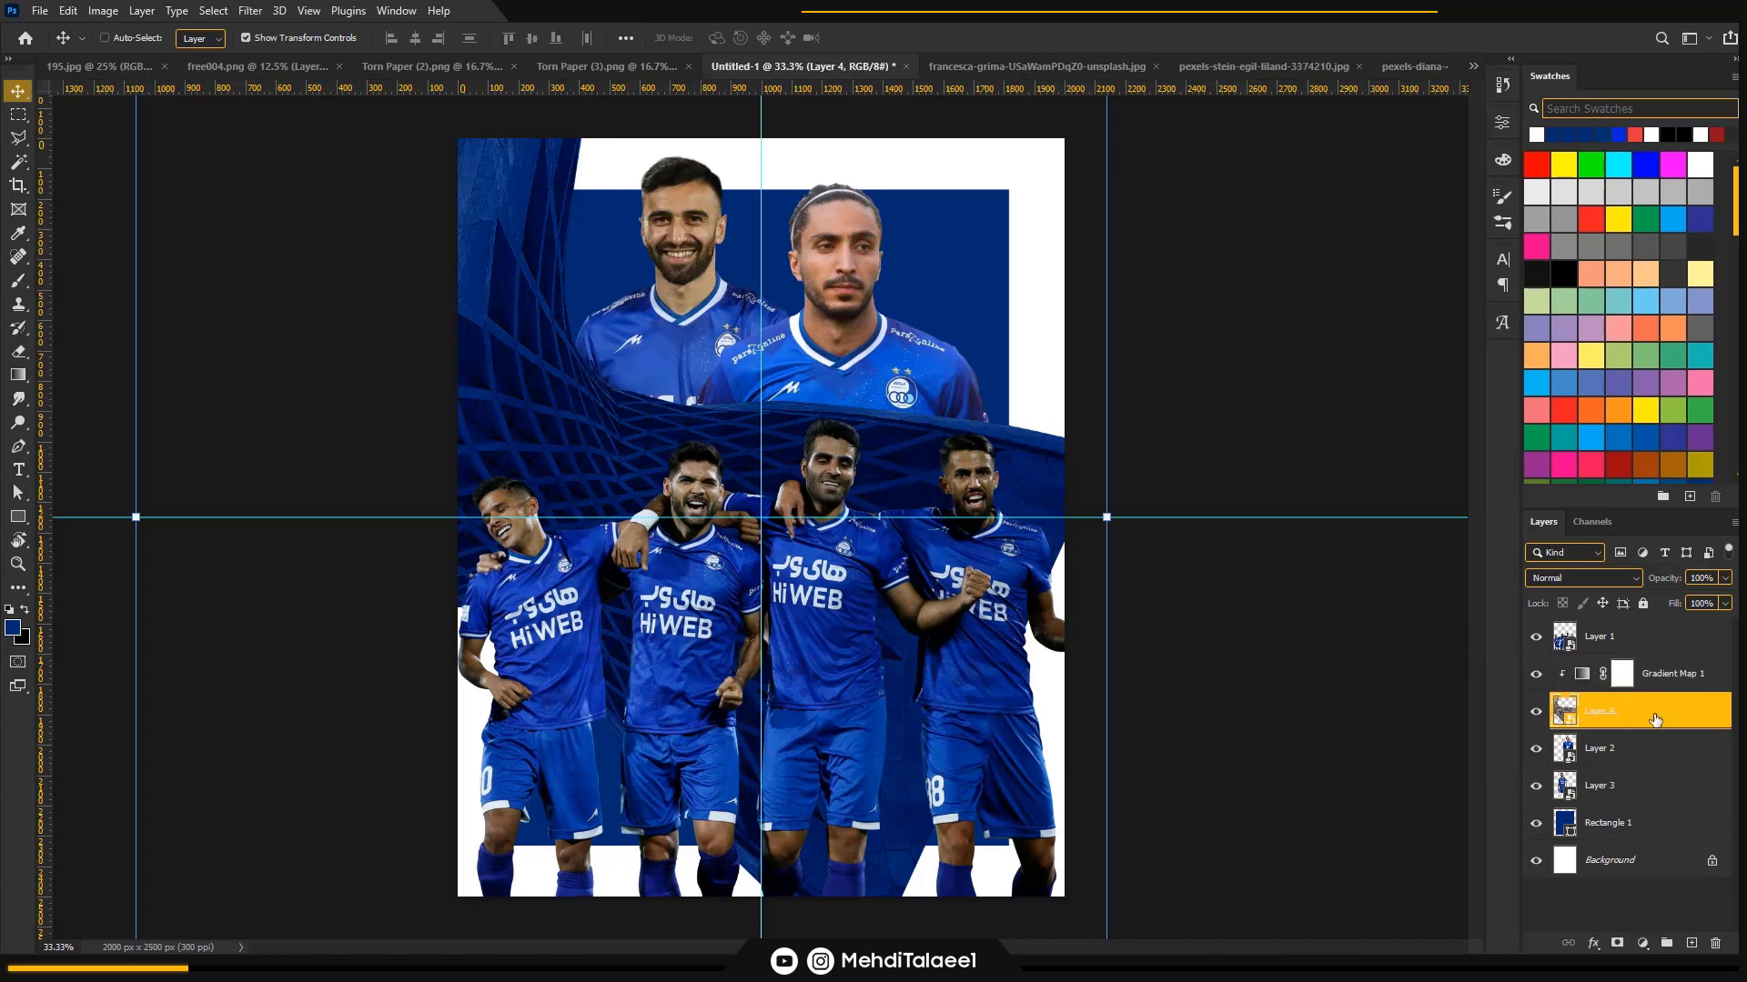
pyautogui.keyDown('shift'); pyautogui.click(1642, 673); pyautogui.keyUp('shift')
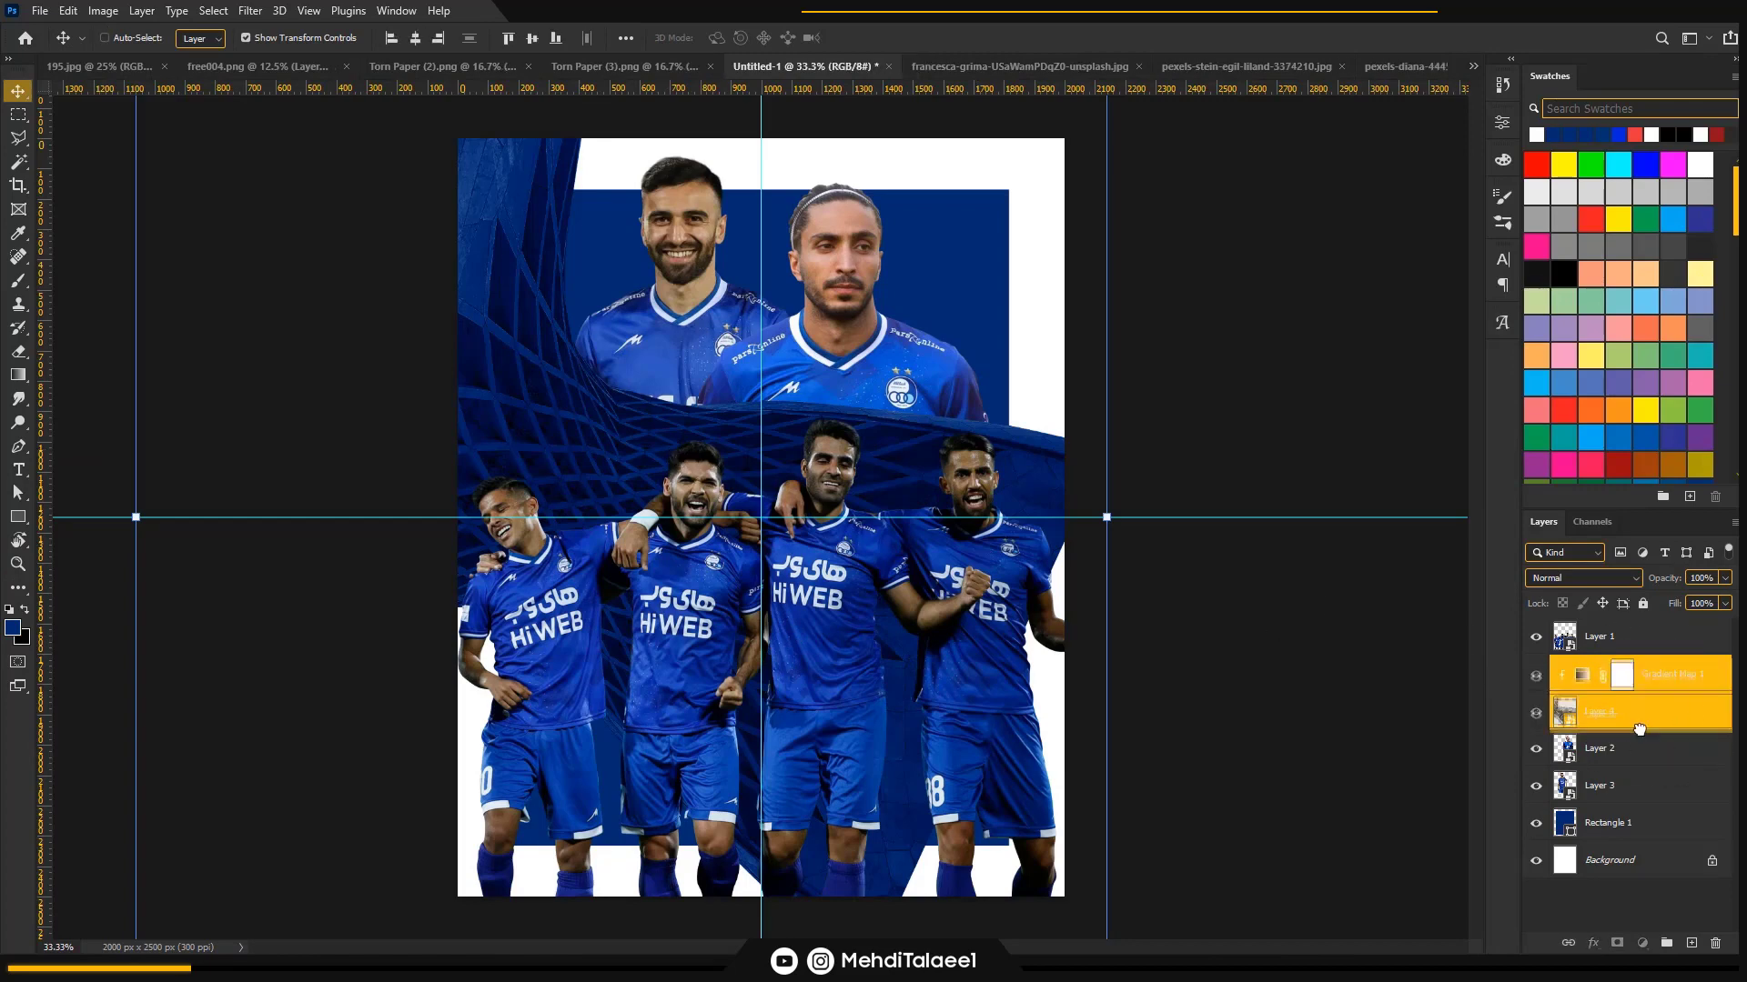
pyautogui.moveTo(1642, 673); pyautogui.dragTo(1647, 769)
# - Scale the architecture layer and its gradient map to 103.12%, rotate them -3.5° and reposition them behind the players
pyautogui.moveTo(595, 426); pyautogui.dragTo(593, 415)
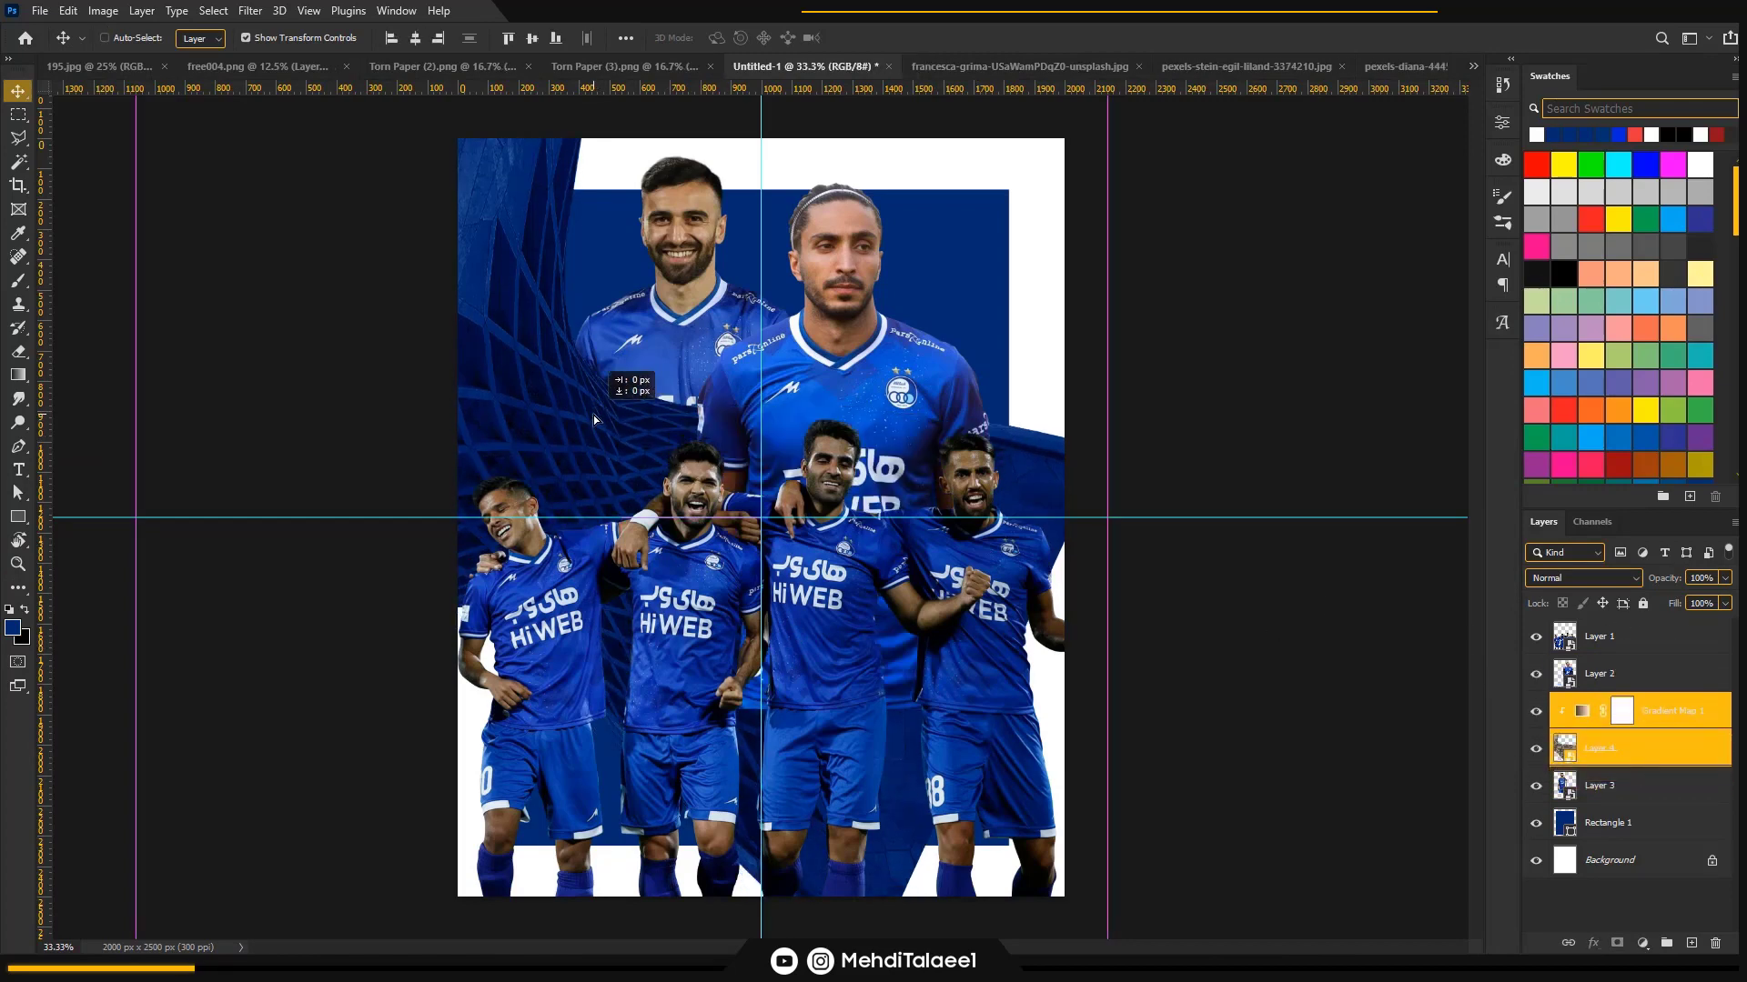
pyautogui.hotkey('ctrl', 't')
pyautogui.moveTo(1137, 539); pyautogui.dragTo(1141, 576)
pyautogui.moveTo(896, 618); pyautogui.dragTo(872, 629)
pyautogui.moveTo(1096, 636); pyautogui.dragTo(1119, 587)
pyautogui.moveTo(928, 655); pyautogui.dragTo(924, 645)
pyautogui.moveTo(1078, 489); pyautogui.dragTo(1106, 487)
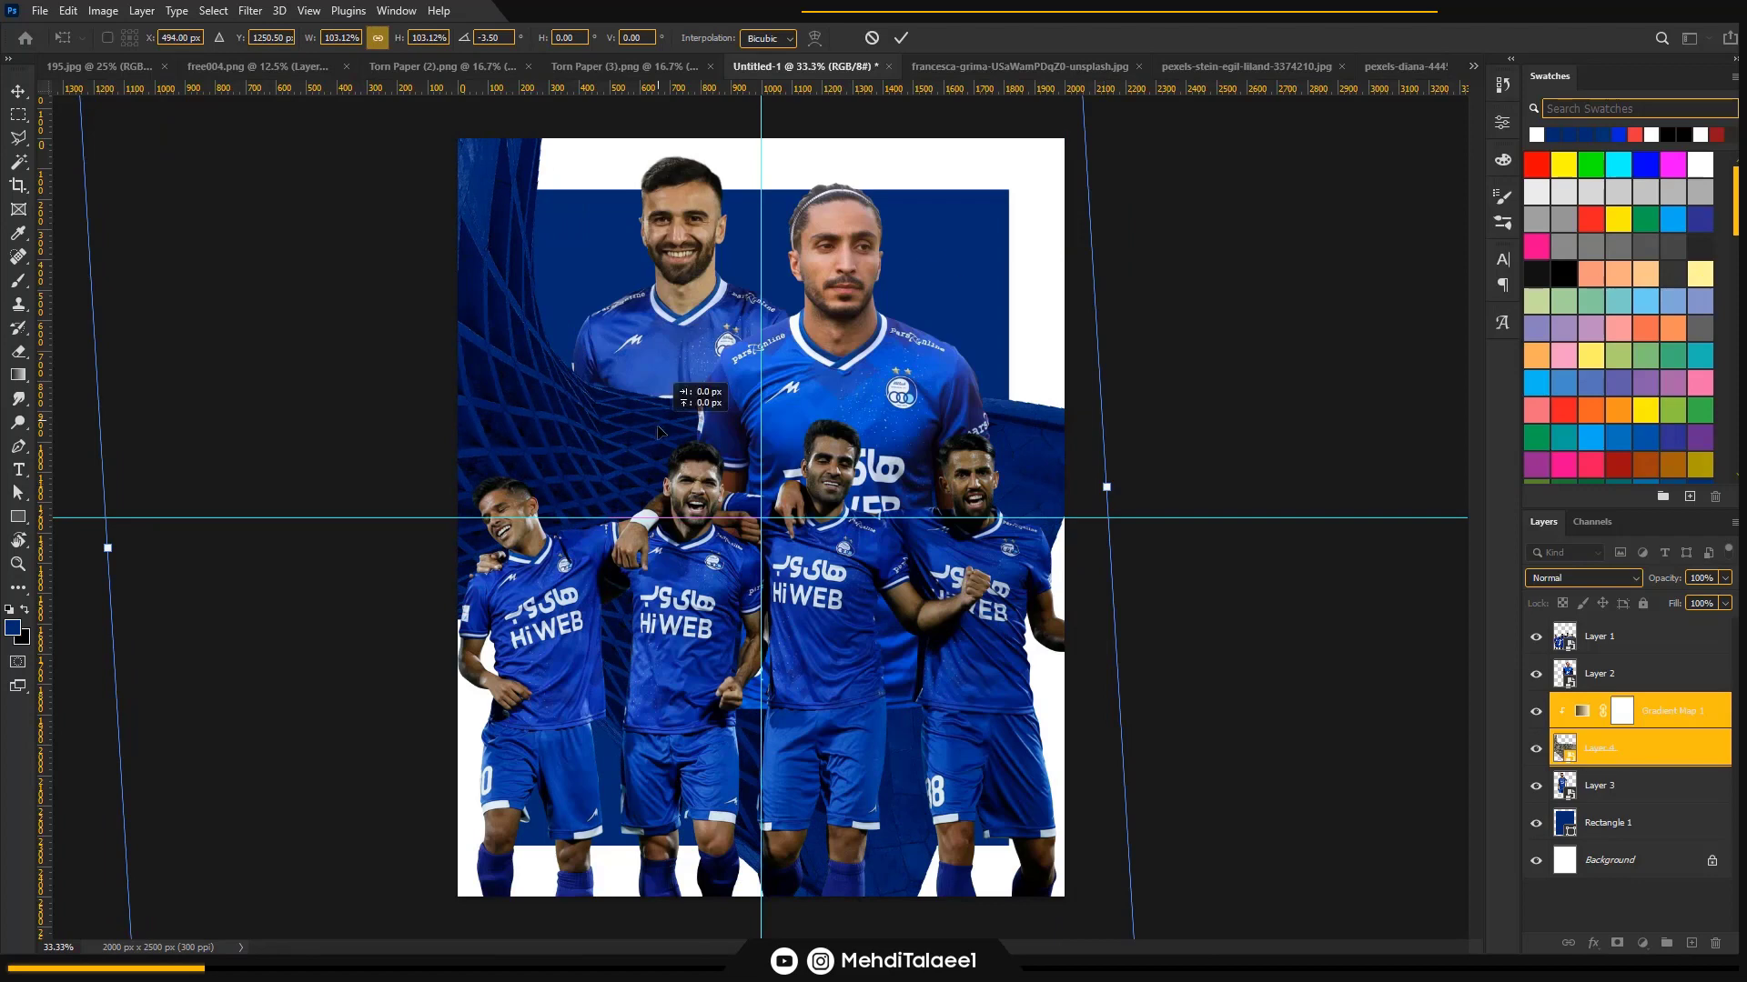
pyautogui.moveTo(658, 430); pyautogui.dragTo(655, 436)
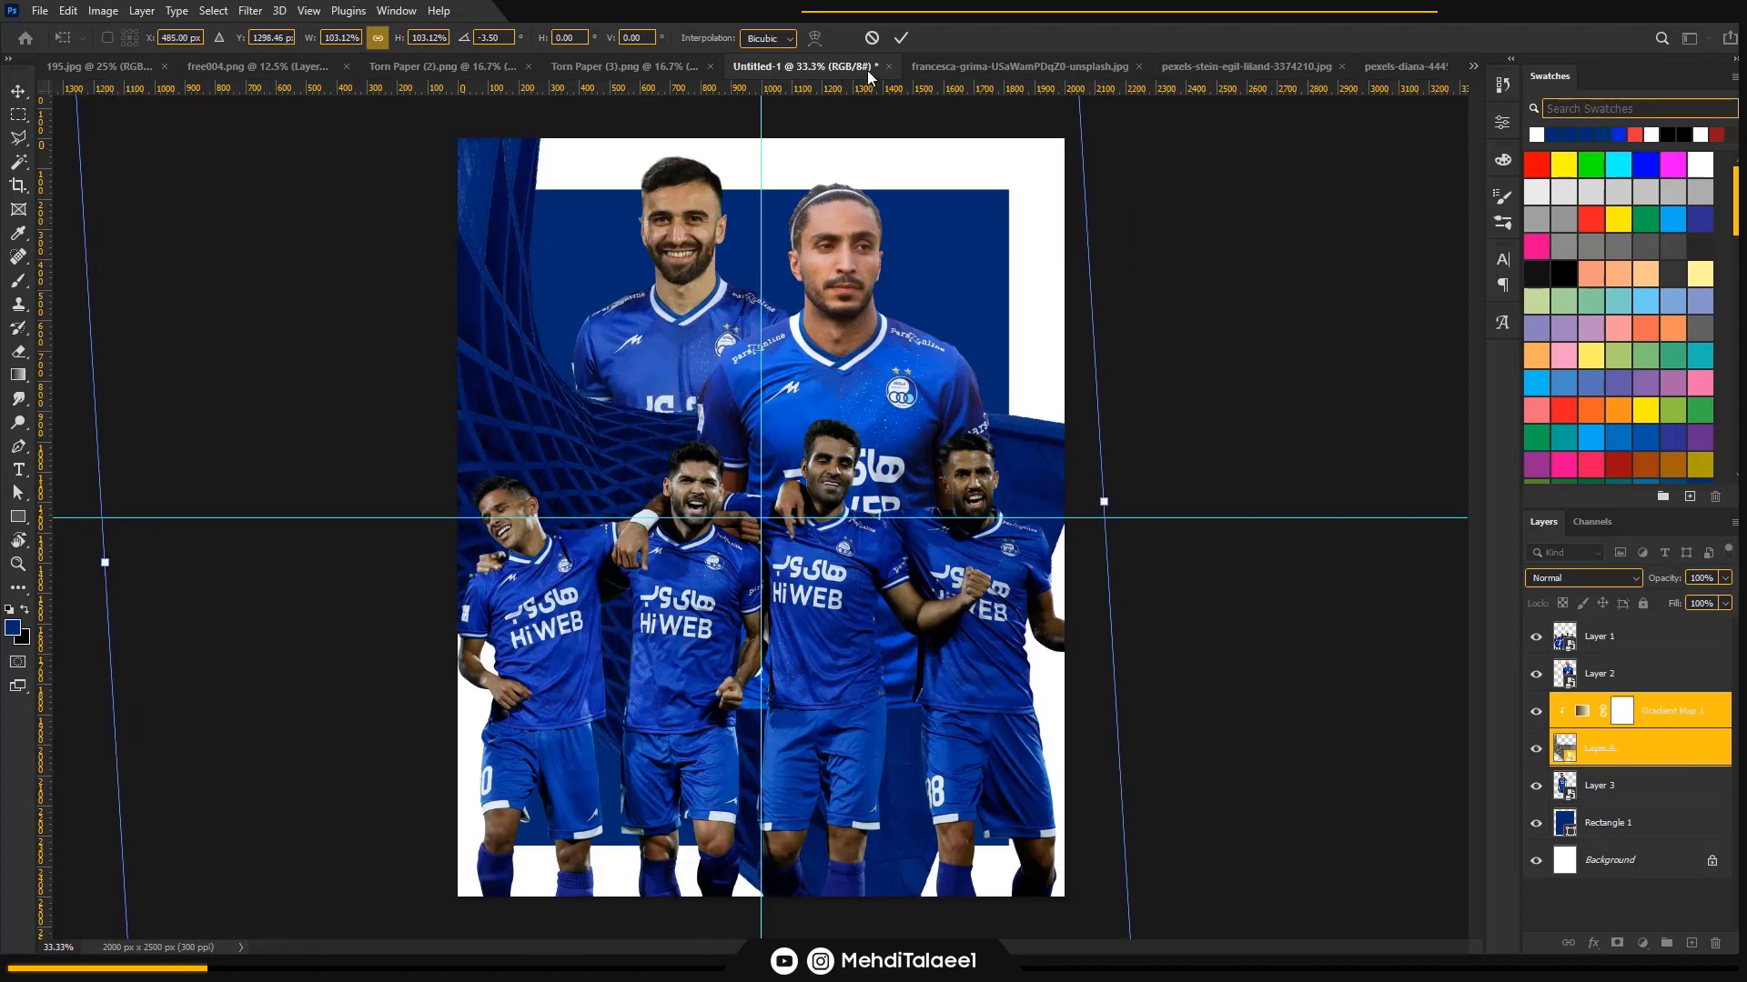
pyautogui.press('Return')
# - Add a layer mask to the architecture layer and paint out its lower-right area with a soft black 700 px brush
pyautogui.click(1658, 765)
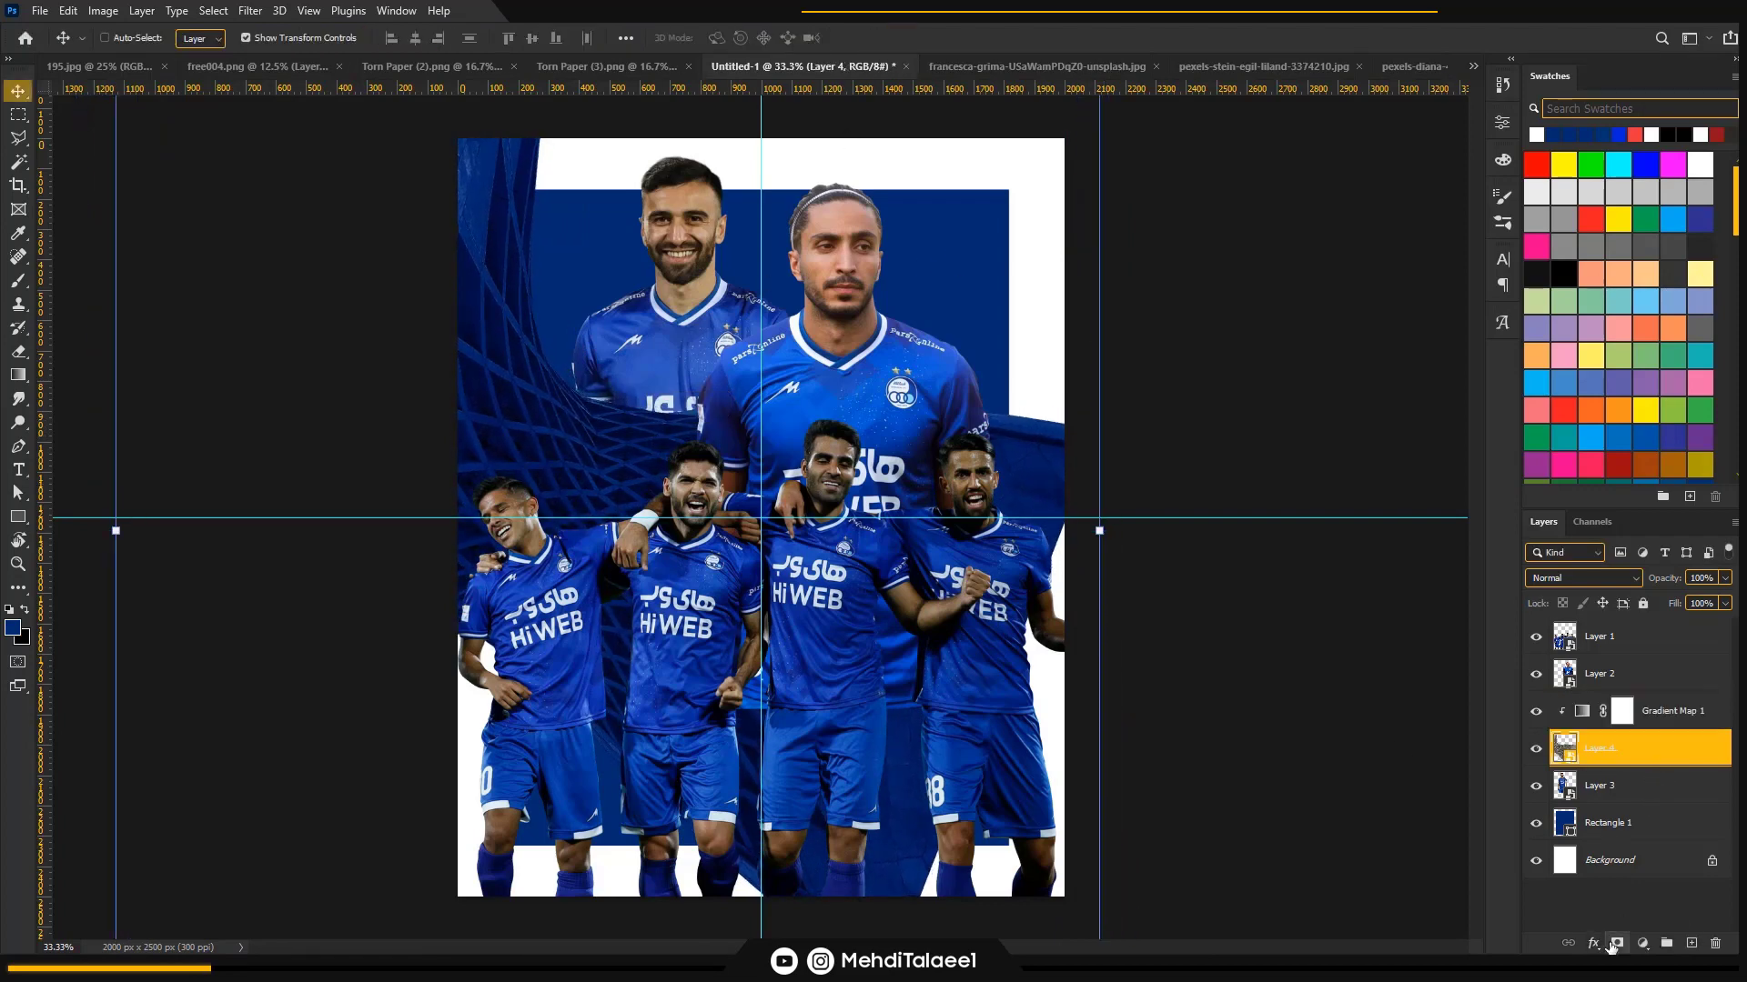
pyautogui.click(1616, 943)
pyautogui.press('b')
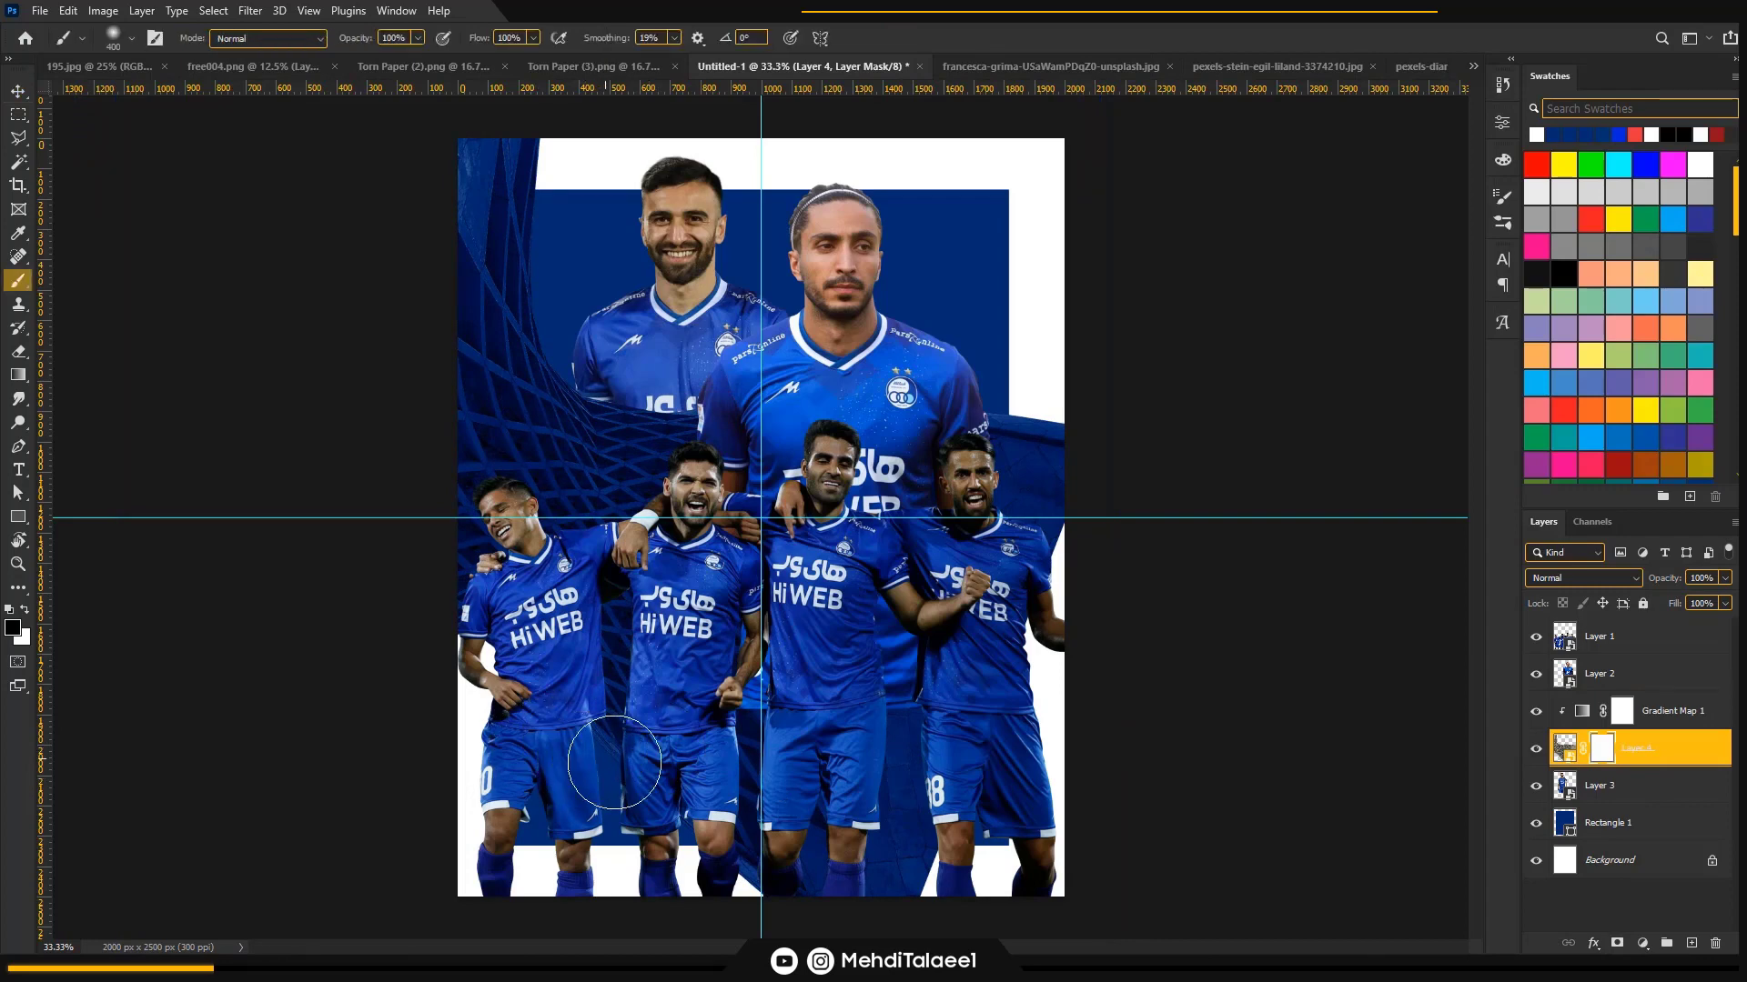
pyautogui.press(']')
pyautogui.press(']')
pyautogui.press(']')
pyautogui.press(']')
pyautogui.moveTo(743, 804)
pyautogui.mouseDown()
pyautogui.moveTo(919, 848)
pyautogui.moveTo(1056, 853)
pyautogui.moveTo(1037, 481)
pyautogui.mouseUp()
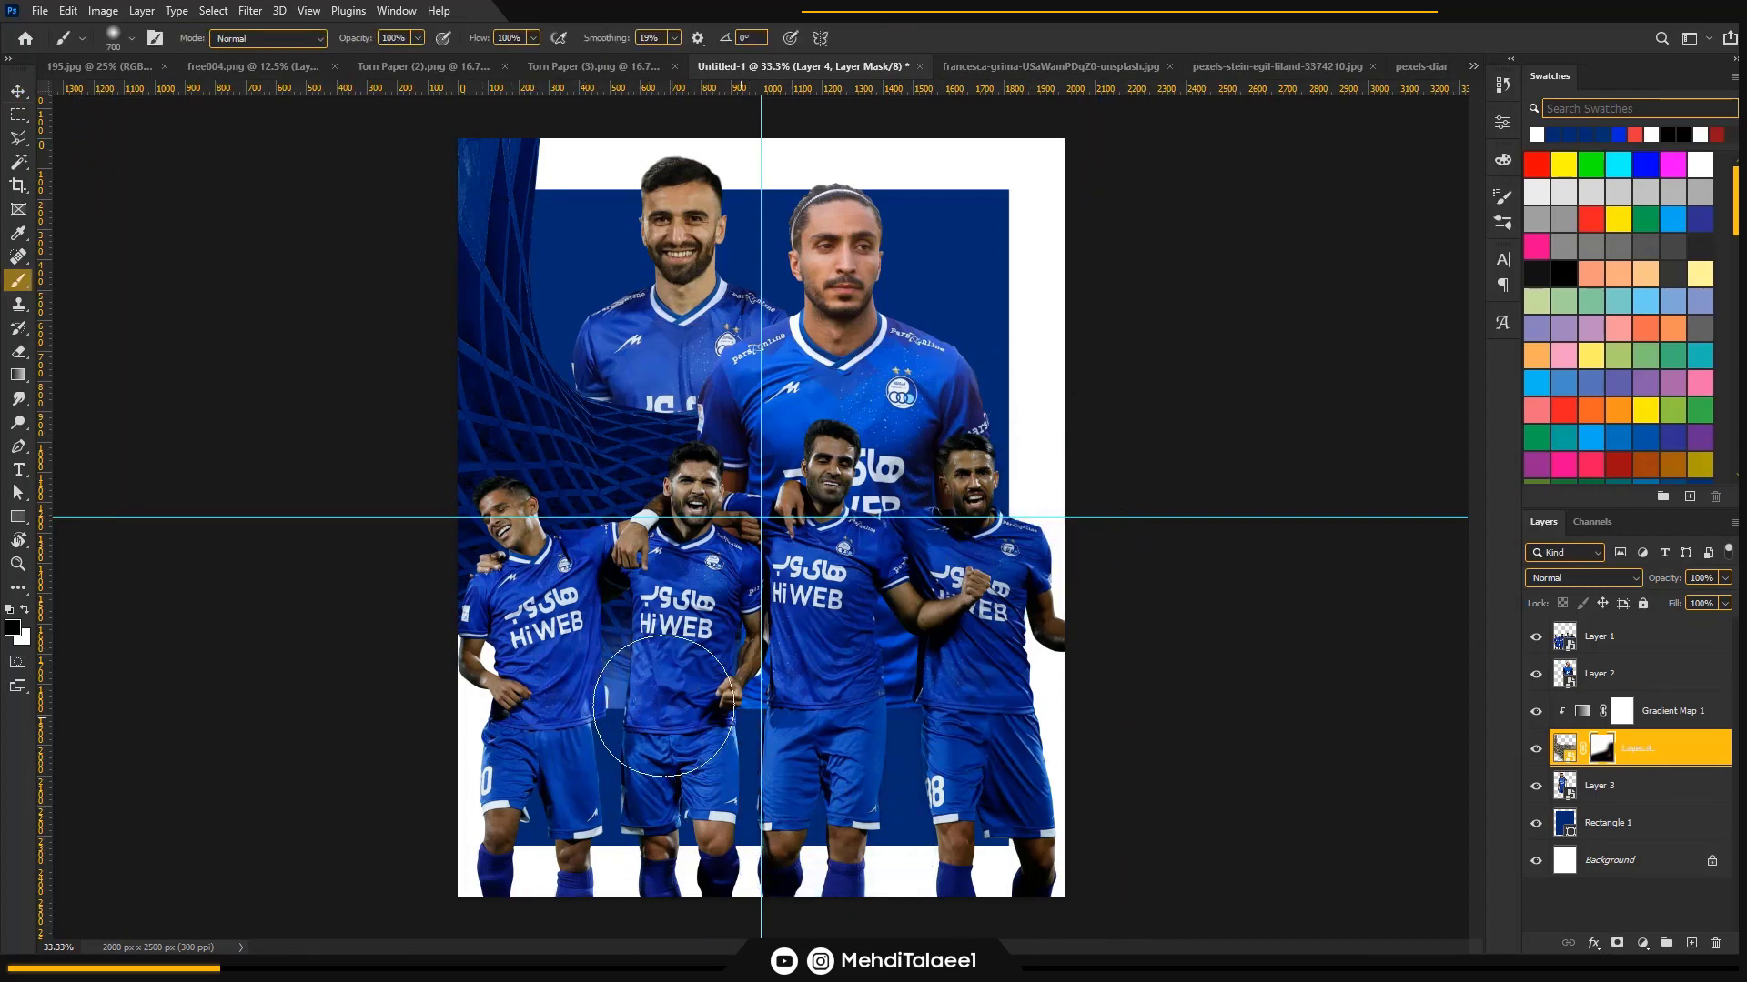
# - Mask out the leftover architecture texture between the front players' bodies with a 400 px brush
pyautogui.press('[')
pyautogui.press('[')
pyautogui.press('[')
pyautogui.moveTo(612, 694); pyautogui.dragTo(605, 646)
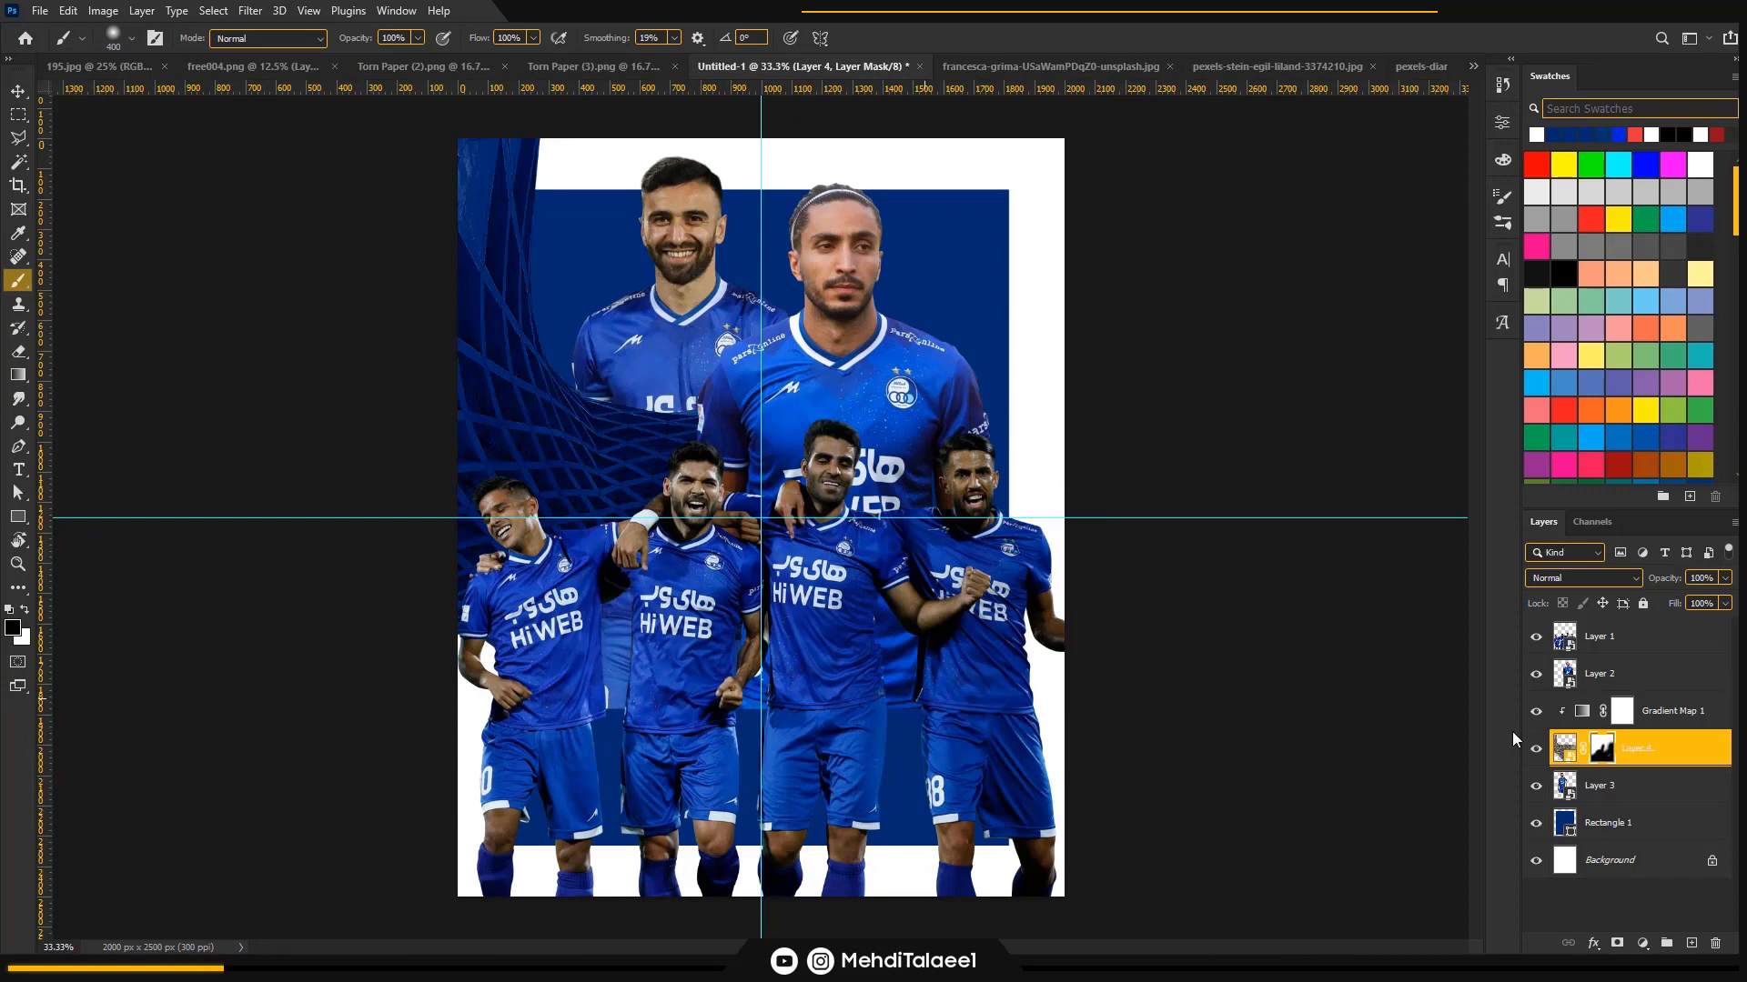
# - Edit the architecture's gradient map to include a bright blue stop between the white and dark blue stops
pyautogui.doubleClick(1581, 715)
pyautogui.click(1381, 178)
pyautogui.moveTo(1319, 686); pyautogui.dragTo(1299, 688)
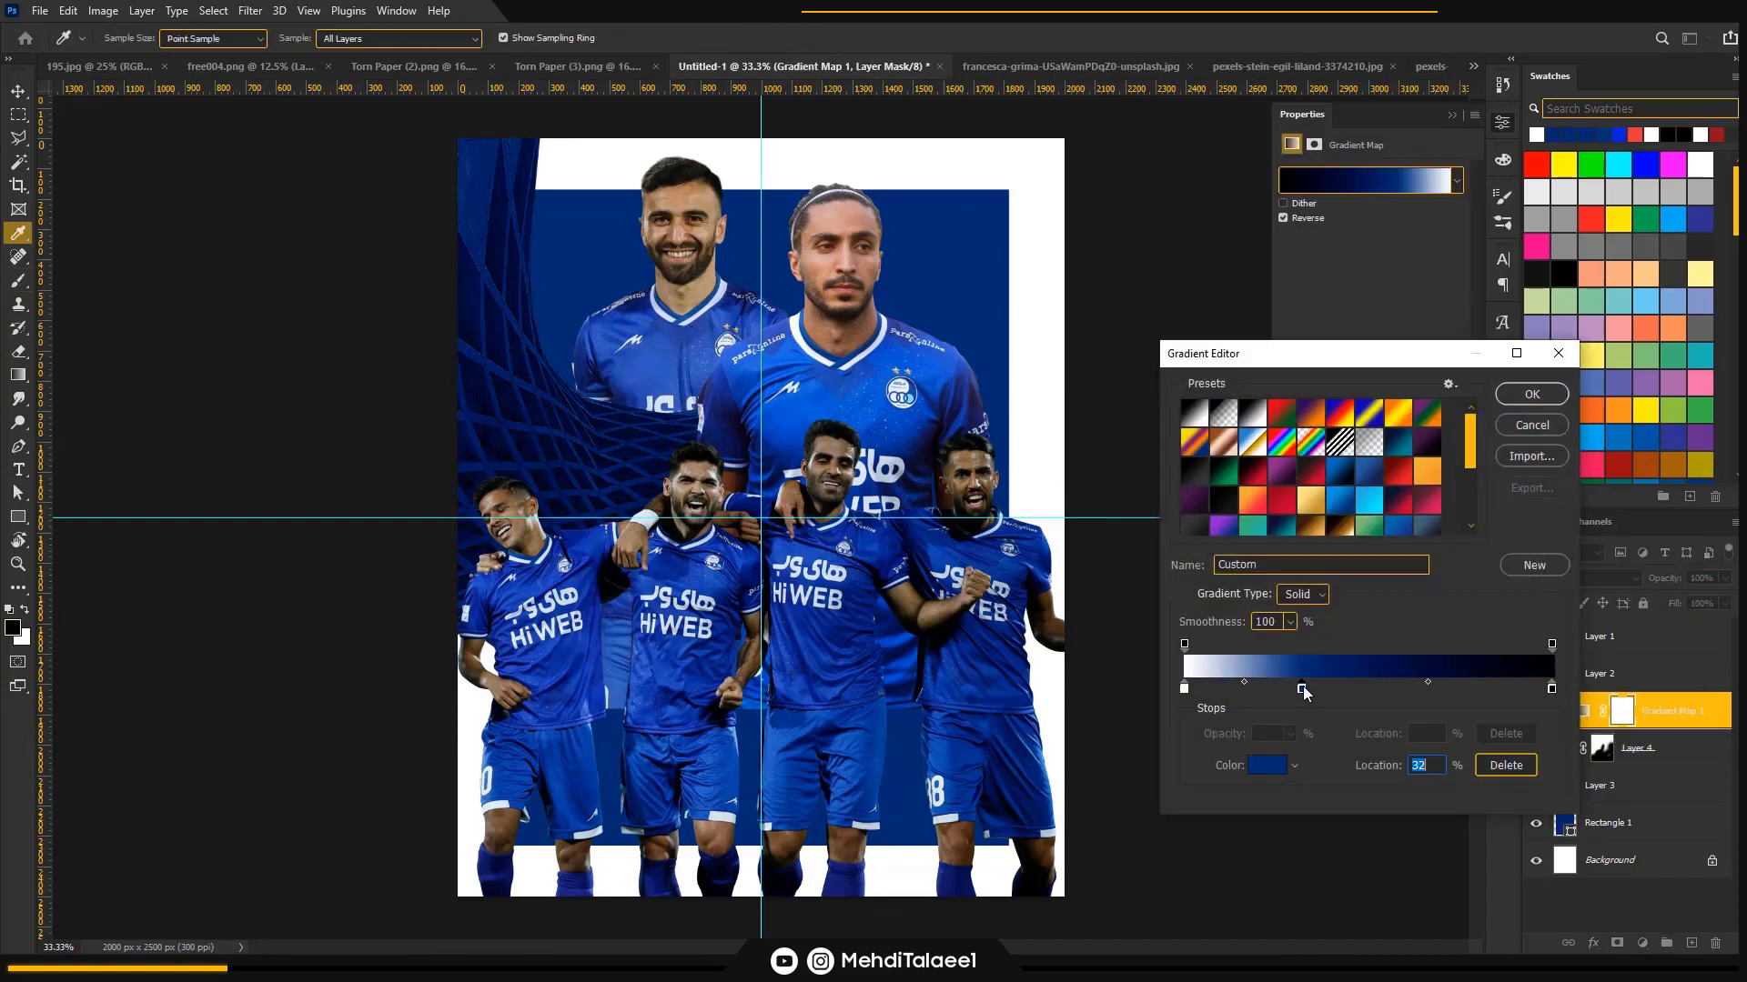
pyautogui.click(1267, 765)
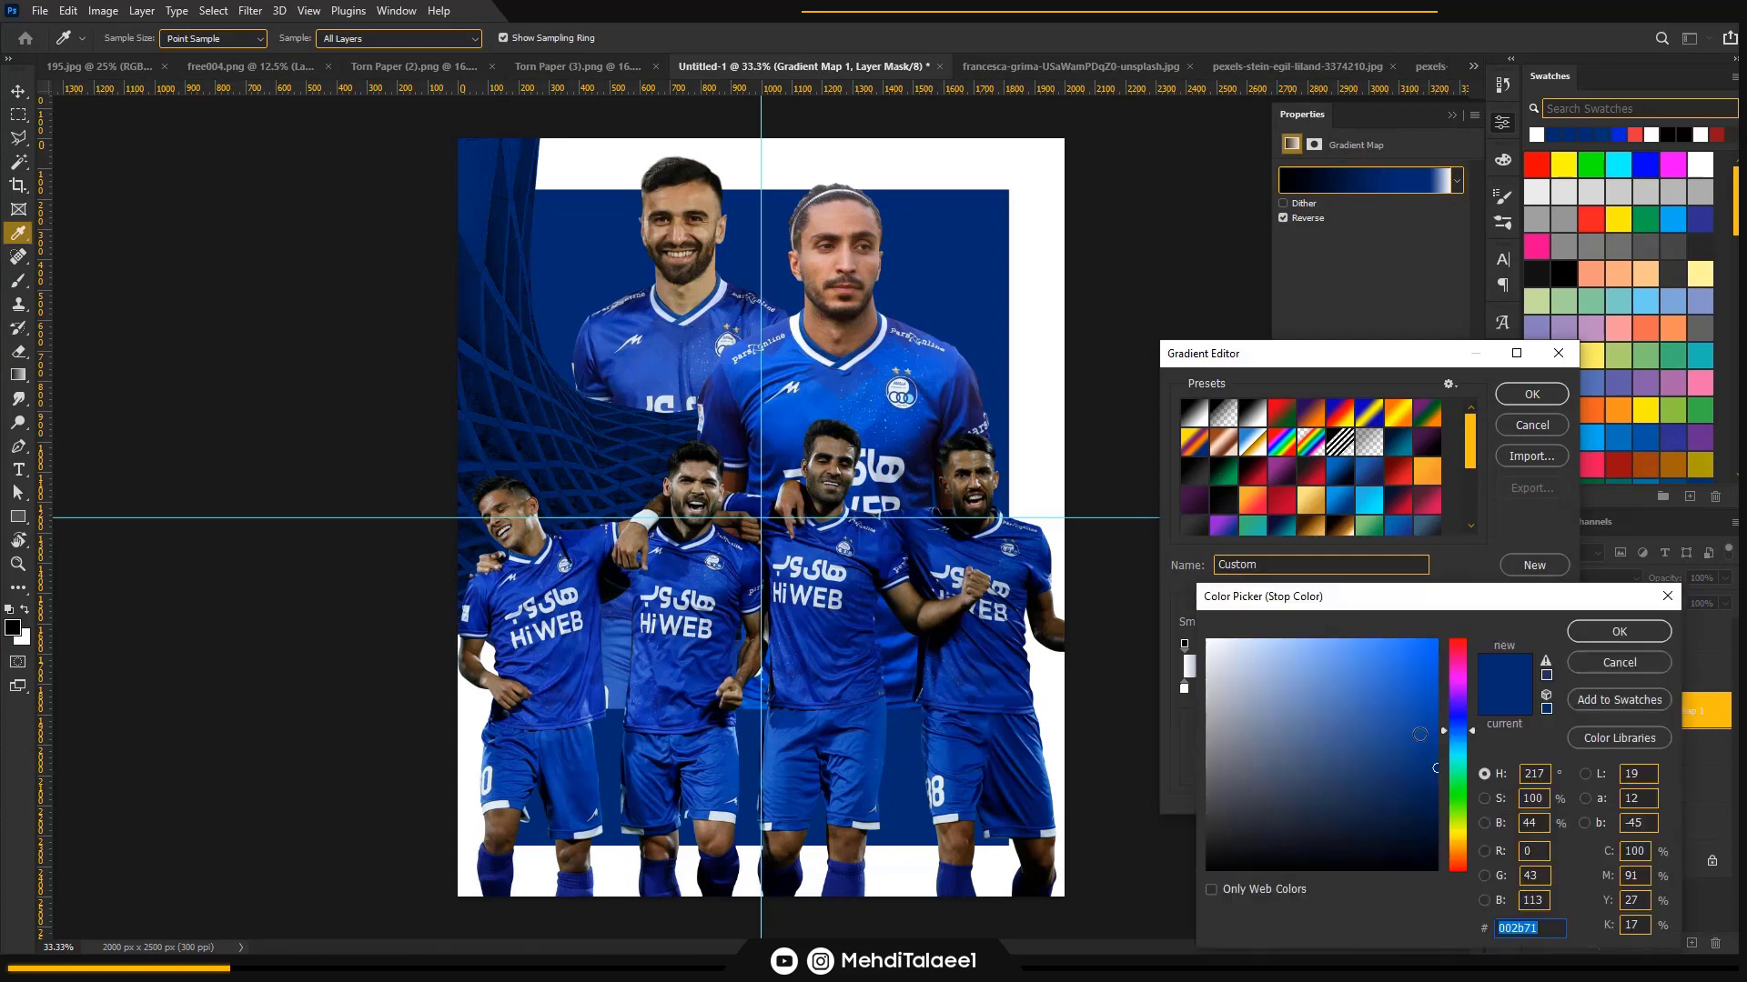
pyautogui.click(1422, 688)
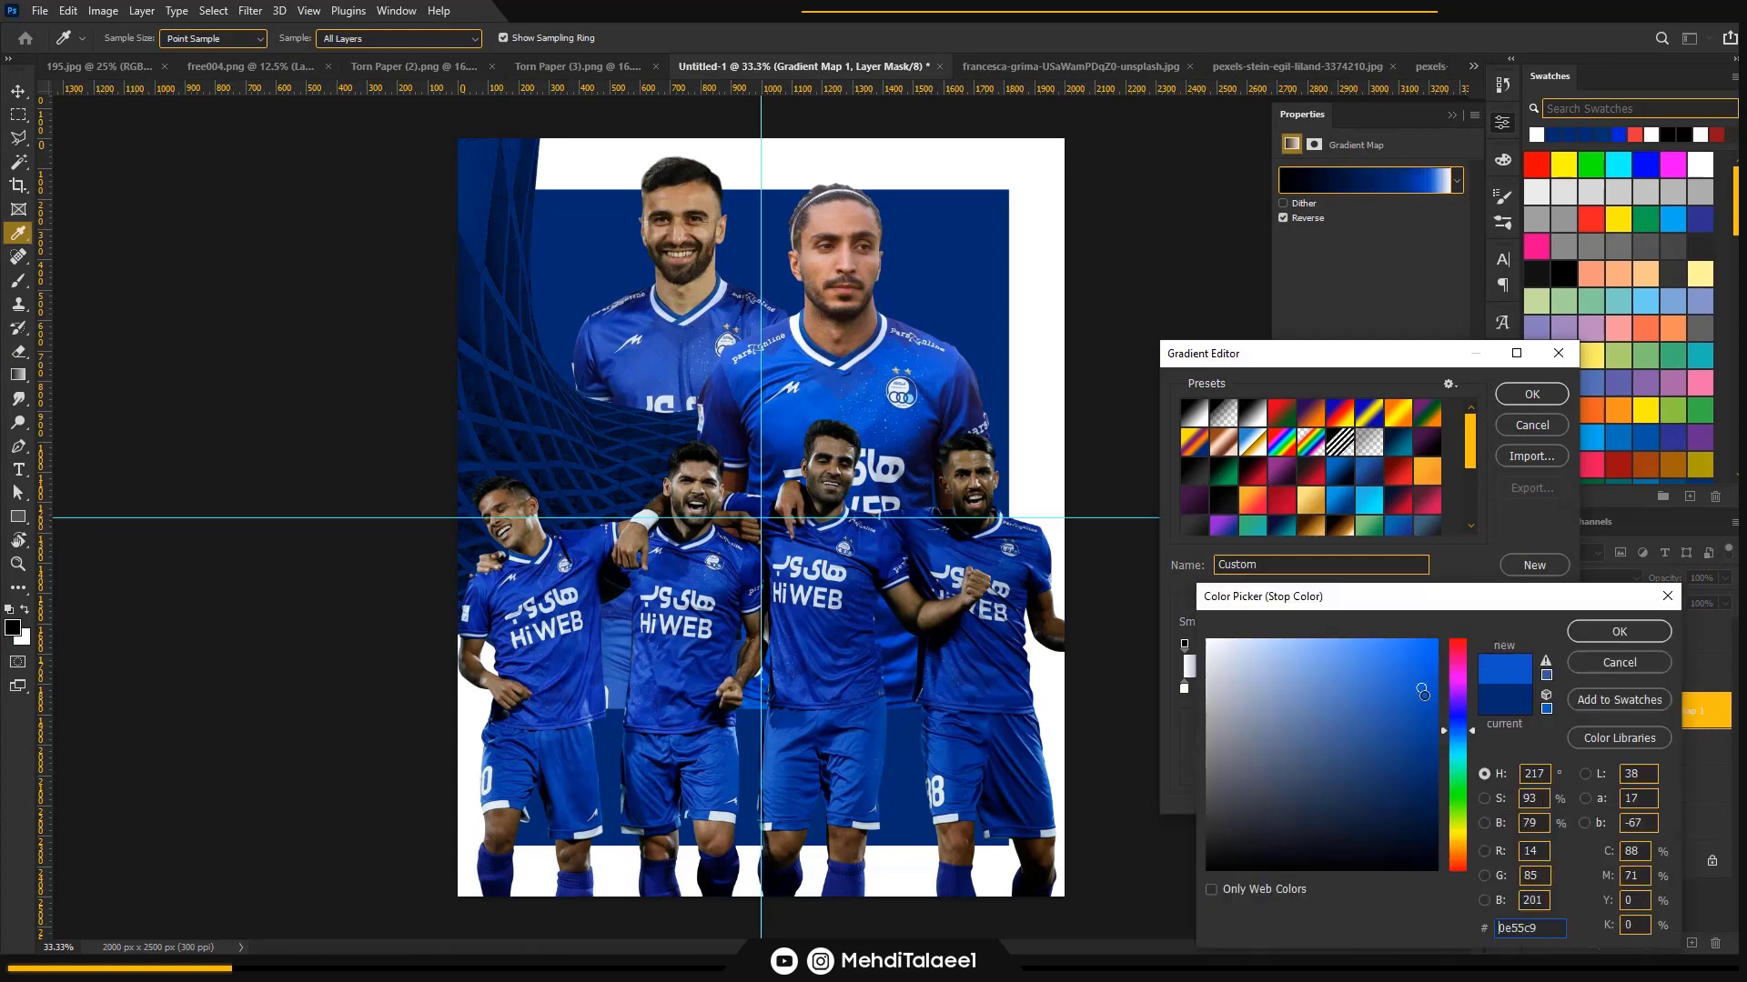
pyautogui.click(1645, 631)
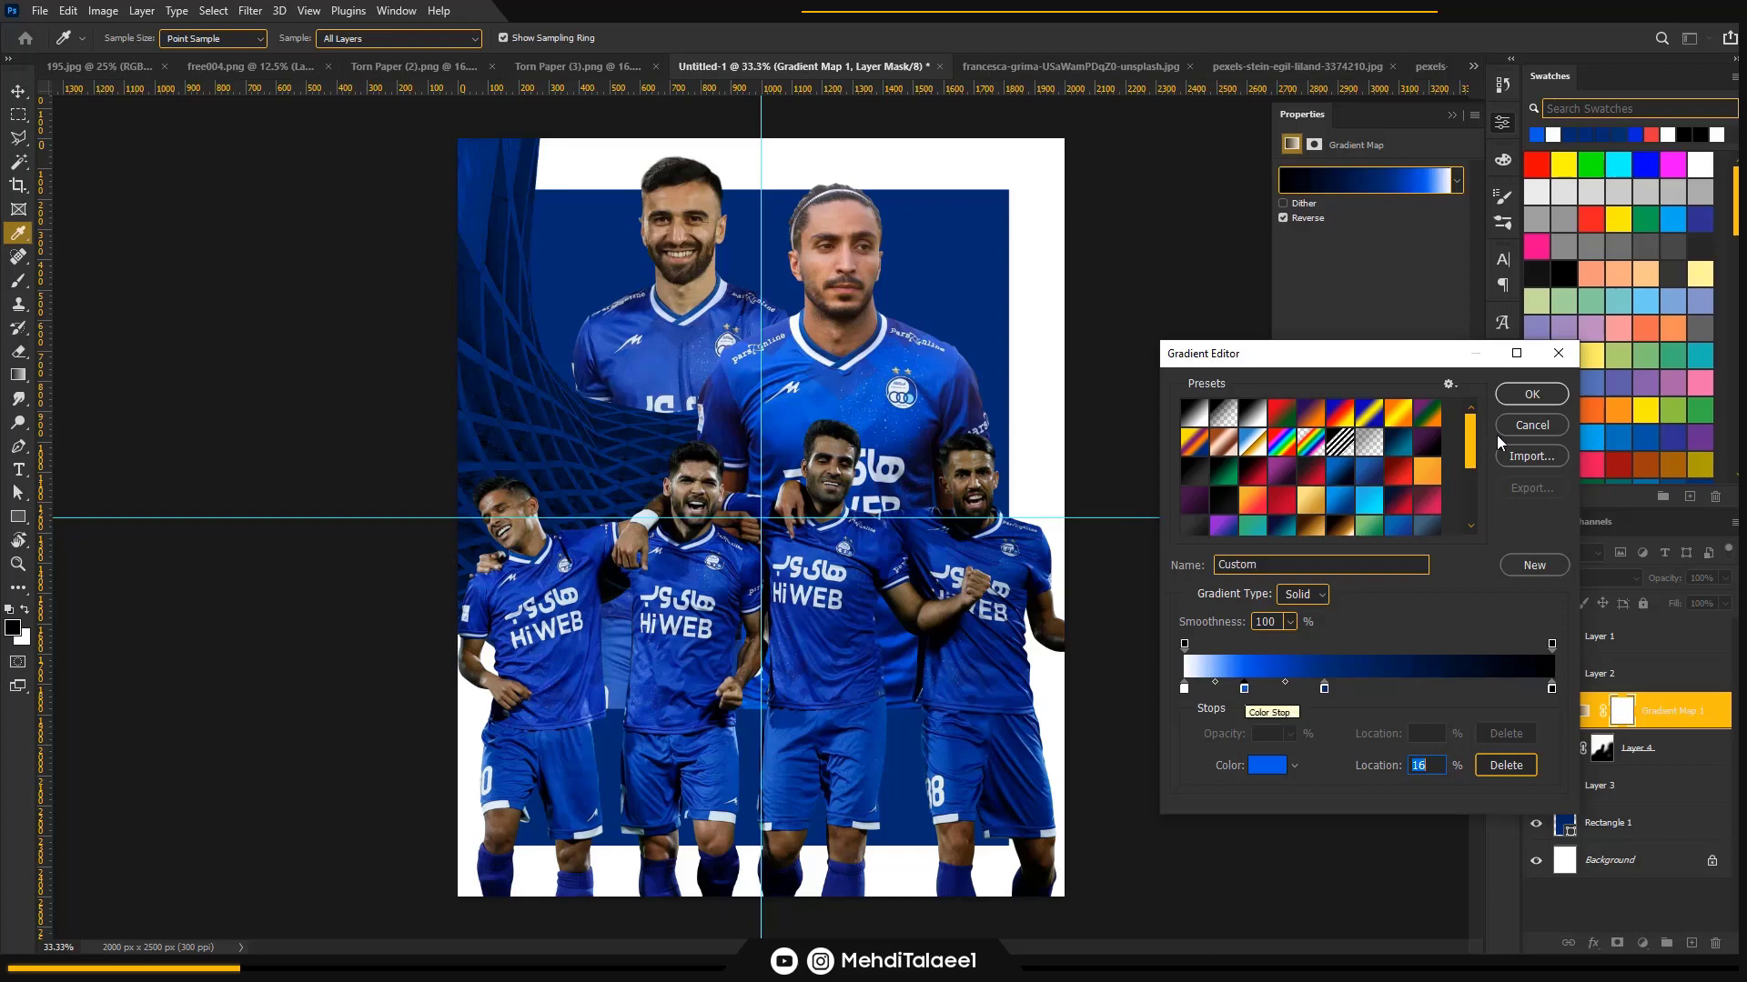
# - Set the gradient map's white stop to 17%, just before the bright blue stop, and apply the gradient
pyautogui.moveTo(1245, 688); pyautogui.dragTo(1204, 688)
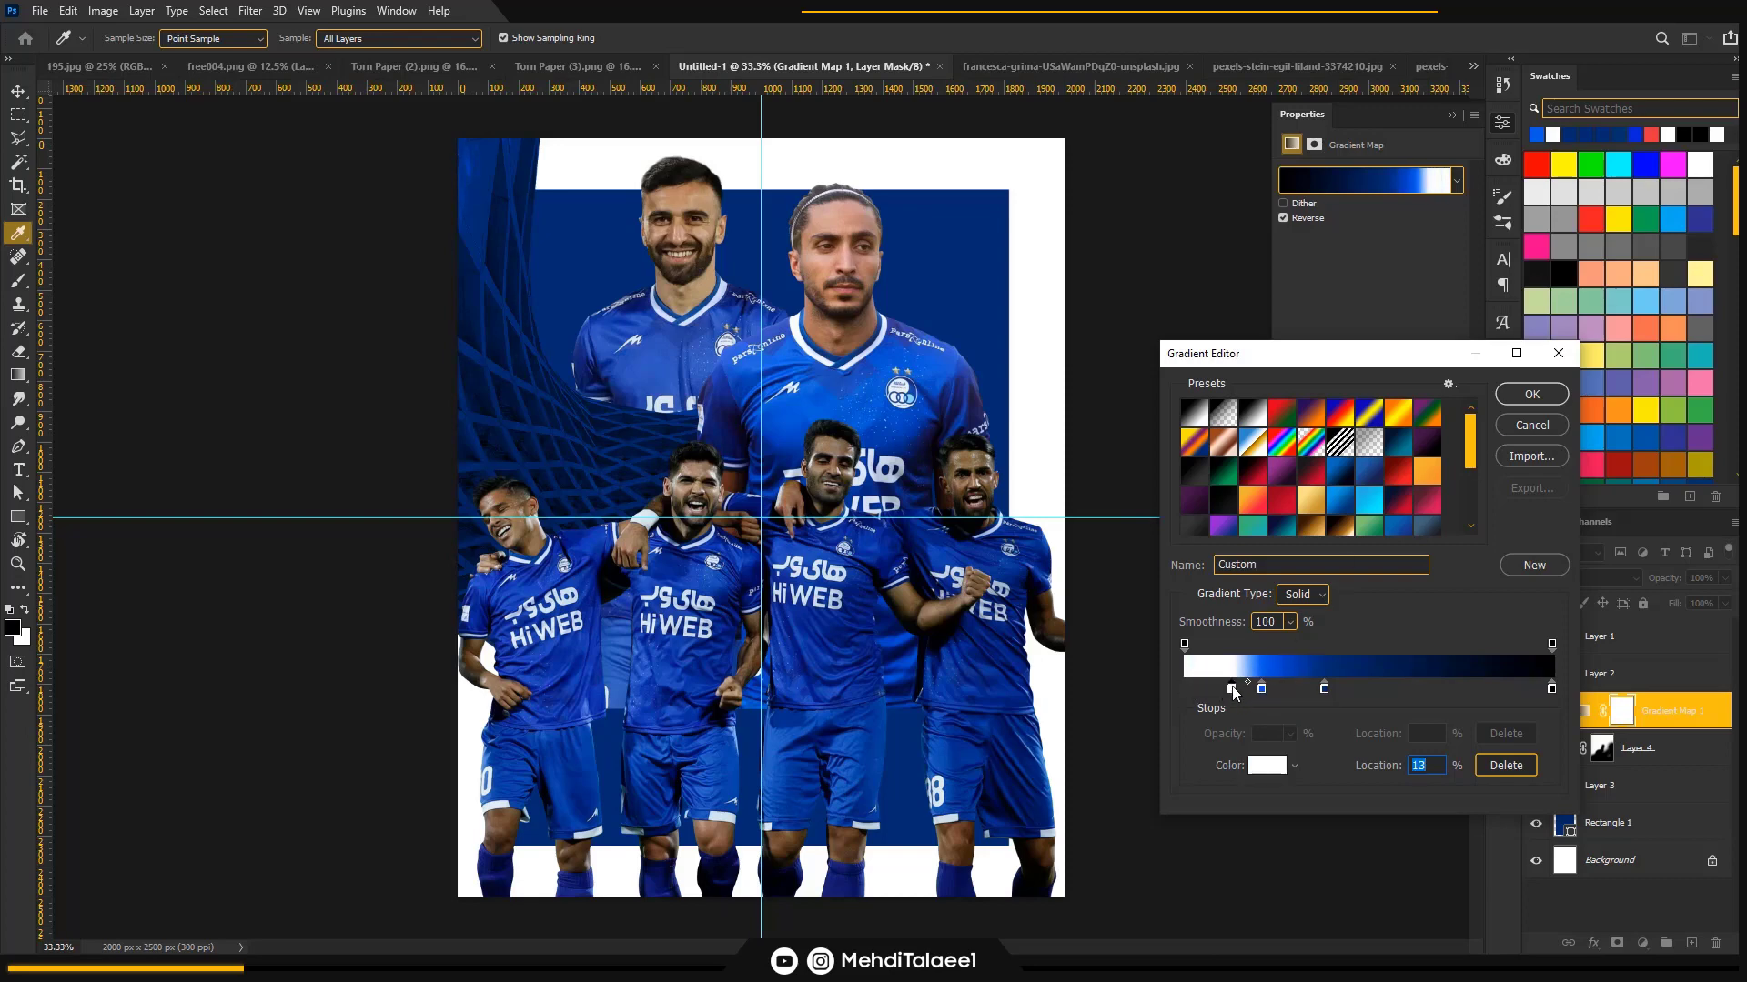
pyautogui.click(1516, 396)
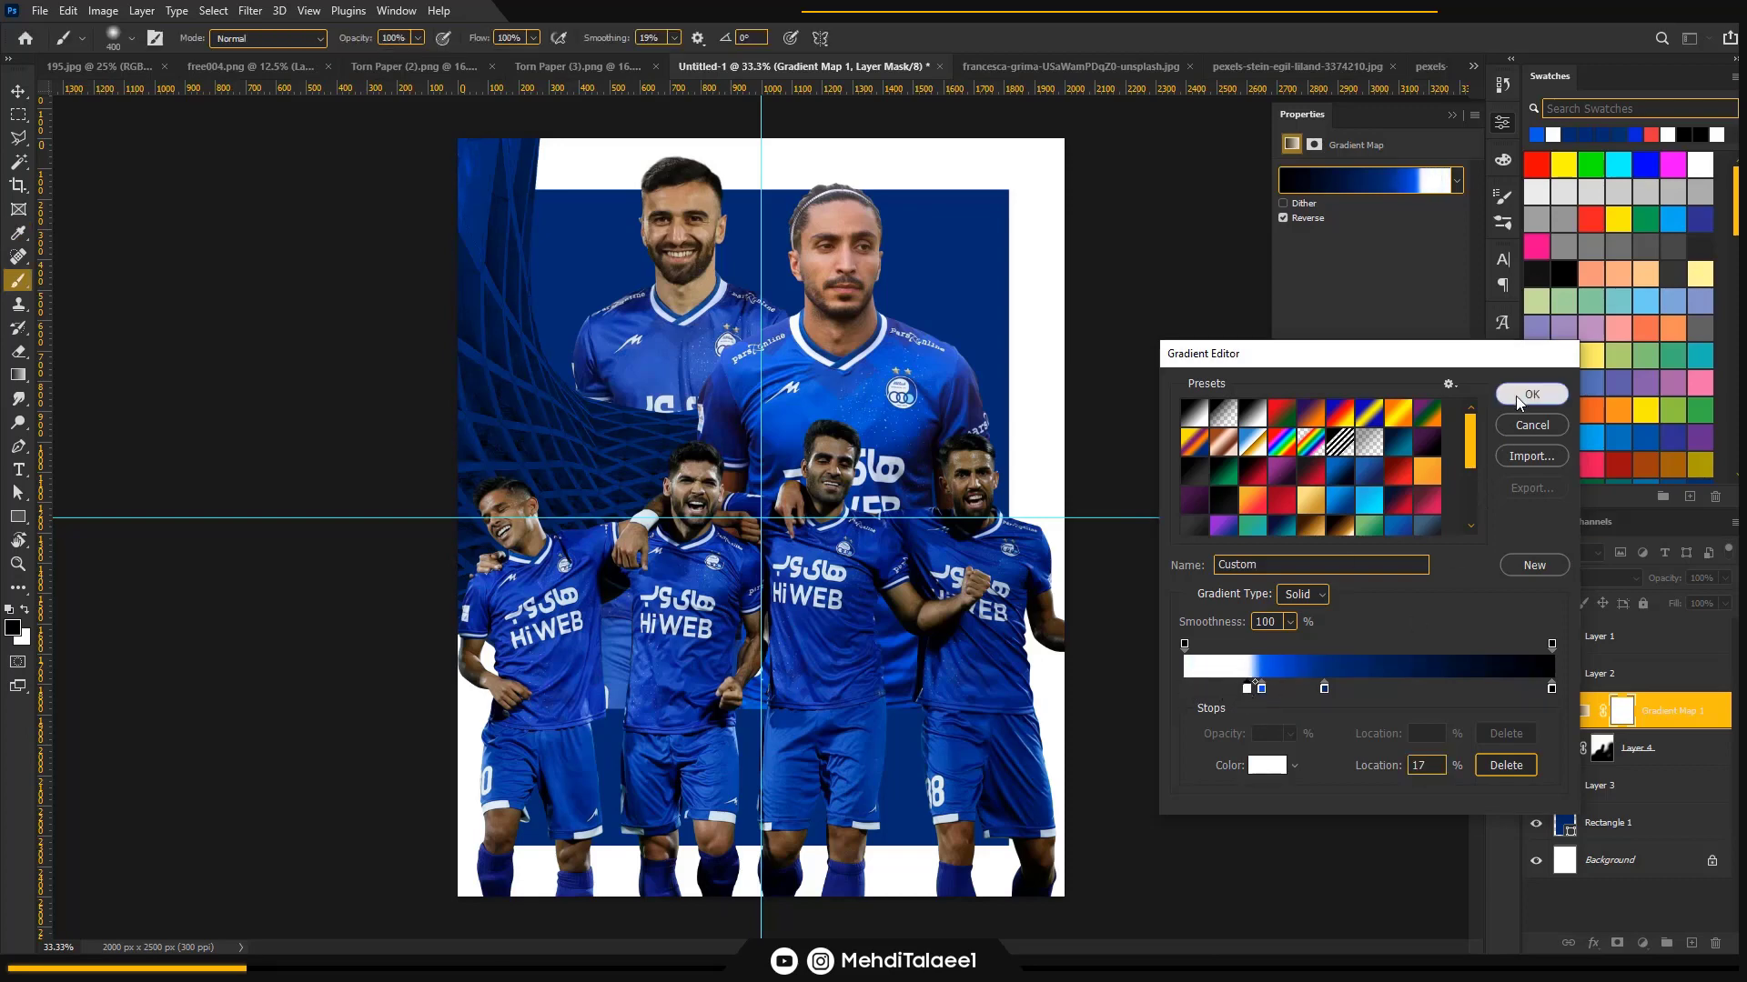
pyautogui.click(1504, 126)
pyautogui.press('z')
pyautogui.keyDown('alt'); pyautogui.click(664, 514); pyautogui.keyUp('alt')
pyautogui.click(664, 514)
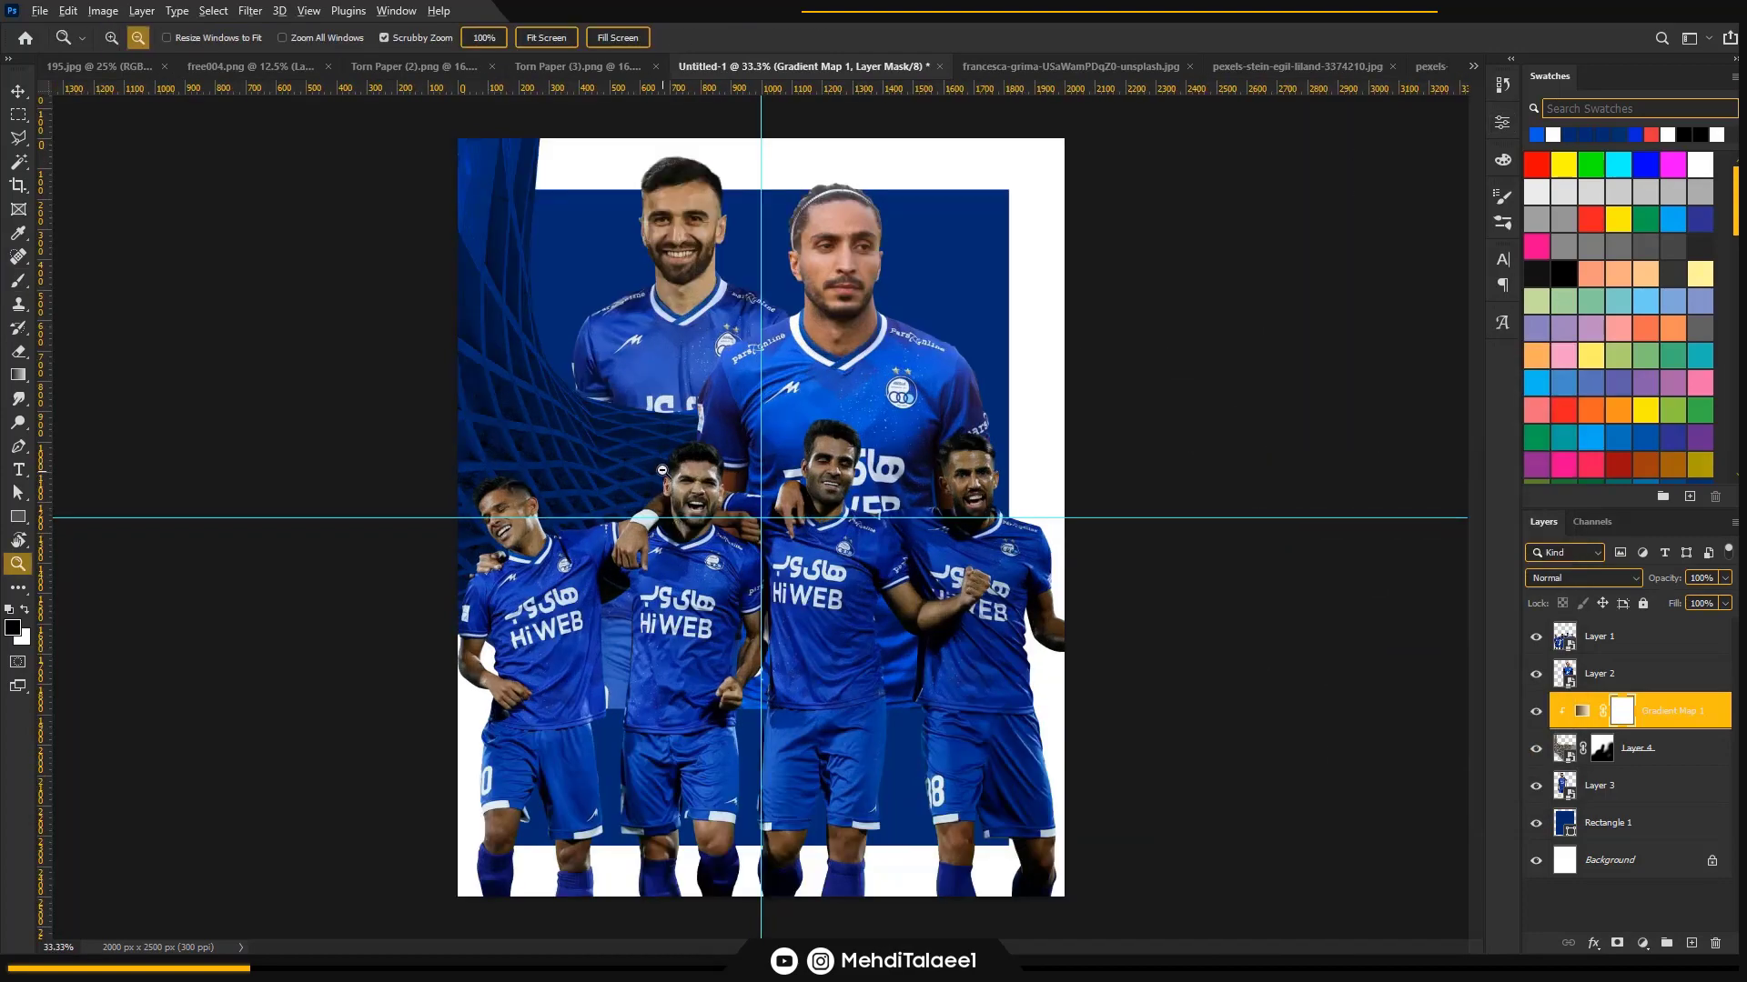
pyautogui.keyDown('alt'); pyautogui.click(664, 514); pyautogui.keyUp('alt')
pyautogui.click(662, 469)
pyautogui.keyDown('alt'); pyautogui.click(663, 470); pyautogui.keyUp('alt')
pyautogui.click(663, 470)
# - Duplicate the architecture layer with its gradient map, mirror the copy and place it across the poster's right side
pyautogui.press('v')
pyautogui.keyDown('shift'); pyautogui.click(1654, 744); pyautogui.keyUp('shift')
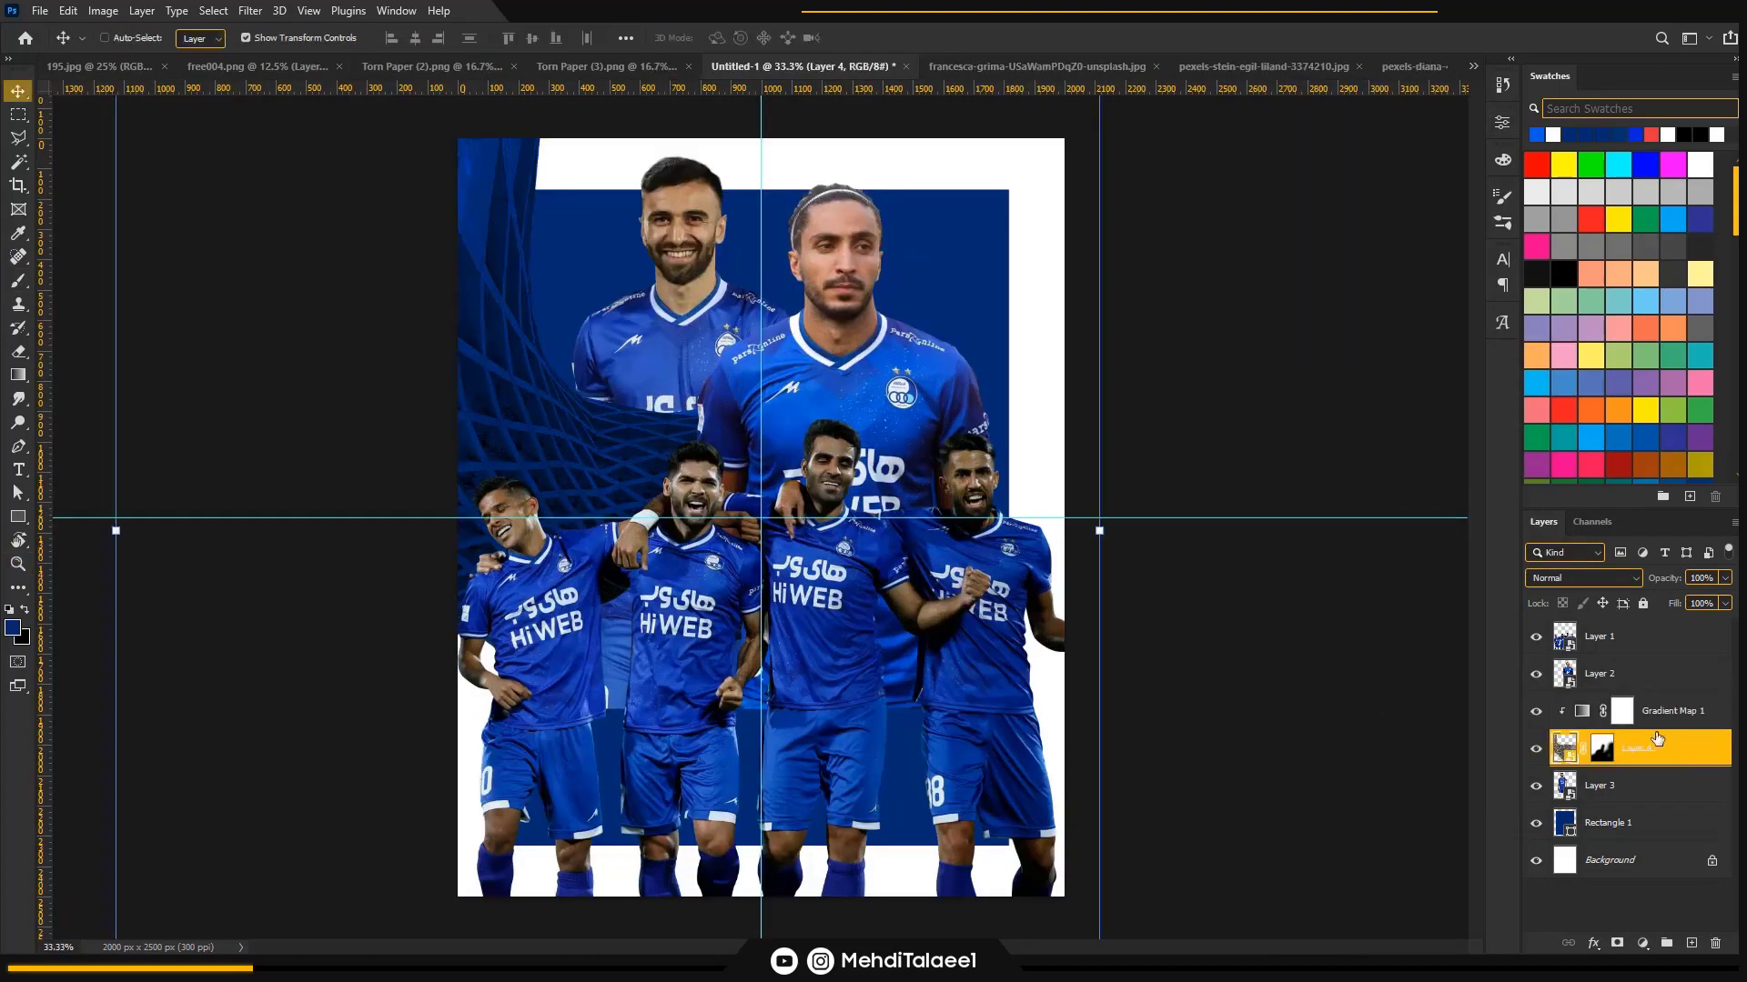
pyautogui.hotkey('ctrl', 'j')
pyautogui.hotkey('ctrl', 't')
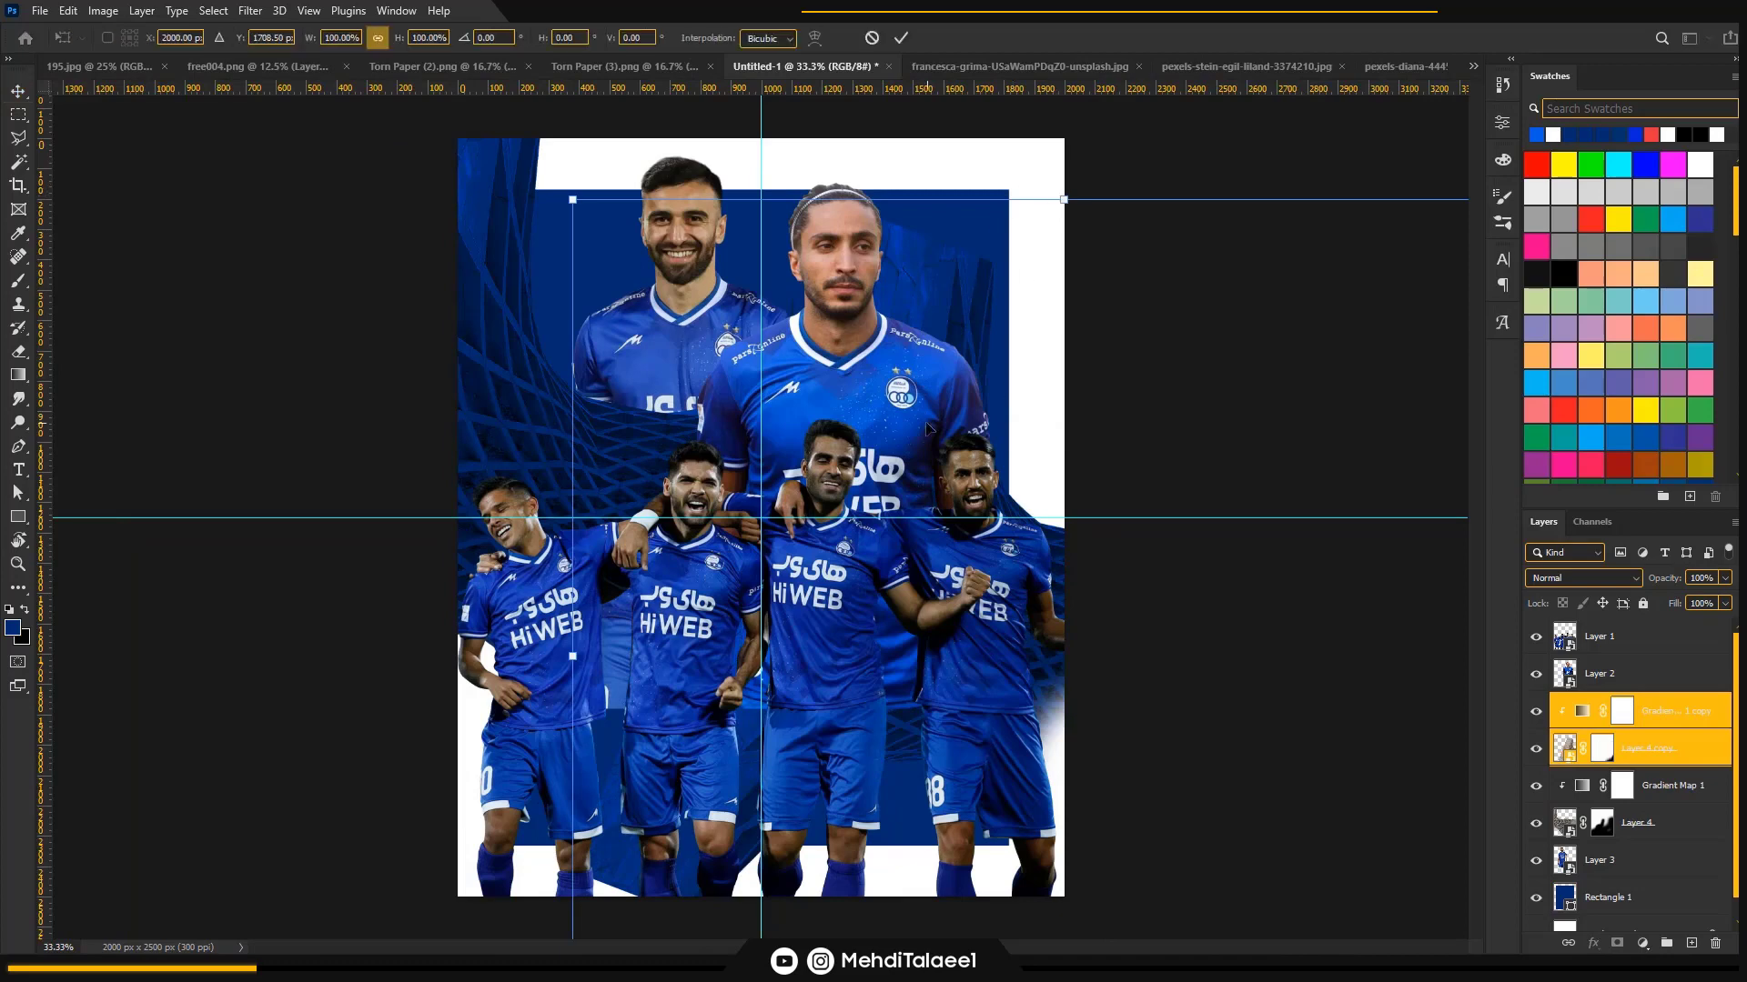
pyautogui.rightClick(927, 425)
pyautogui.click(955, 735)
pyautogui.moveTo(1157, 671); pyautogui.dragTo(1041, 566)
pyautogui.rightClick(894, 738)
pyautogui.click(928, 728)
pyautogui.press('Return')
# - Release Layer 4 copy from the clipping group below and clip the duplicated gradient map to it
pyautogui.hotkey('ctrl', 'alt', 'g')
pyautogui.click(1671, 716)
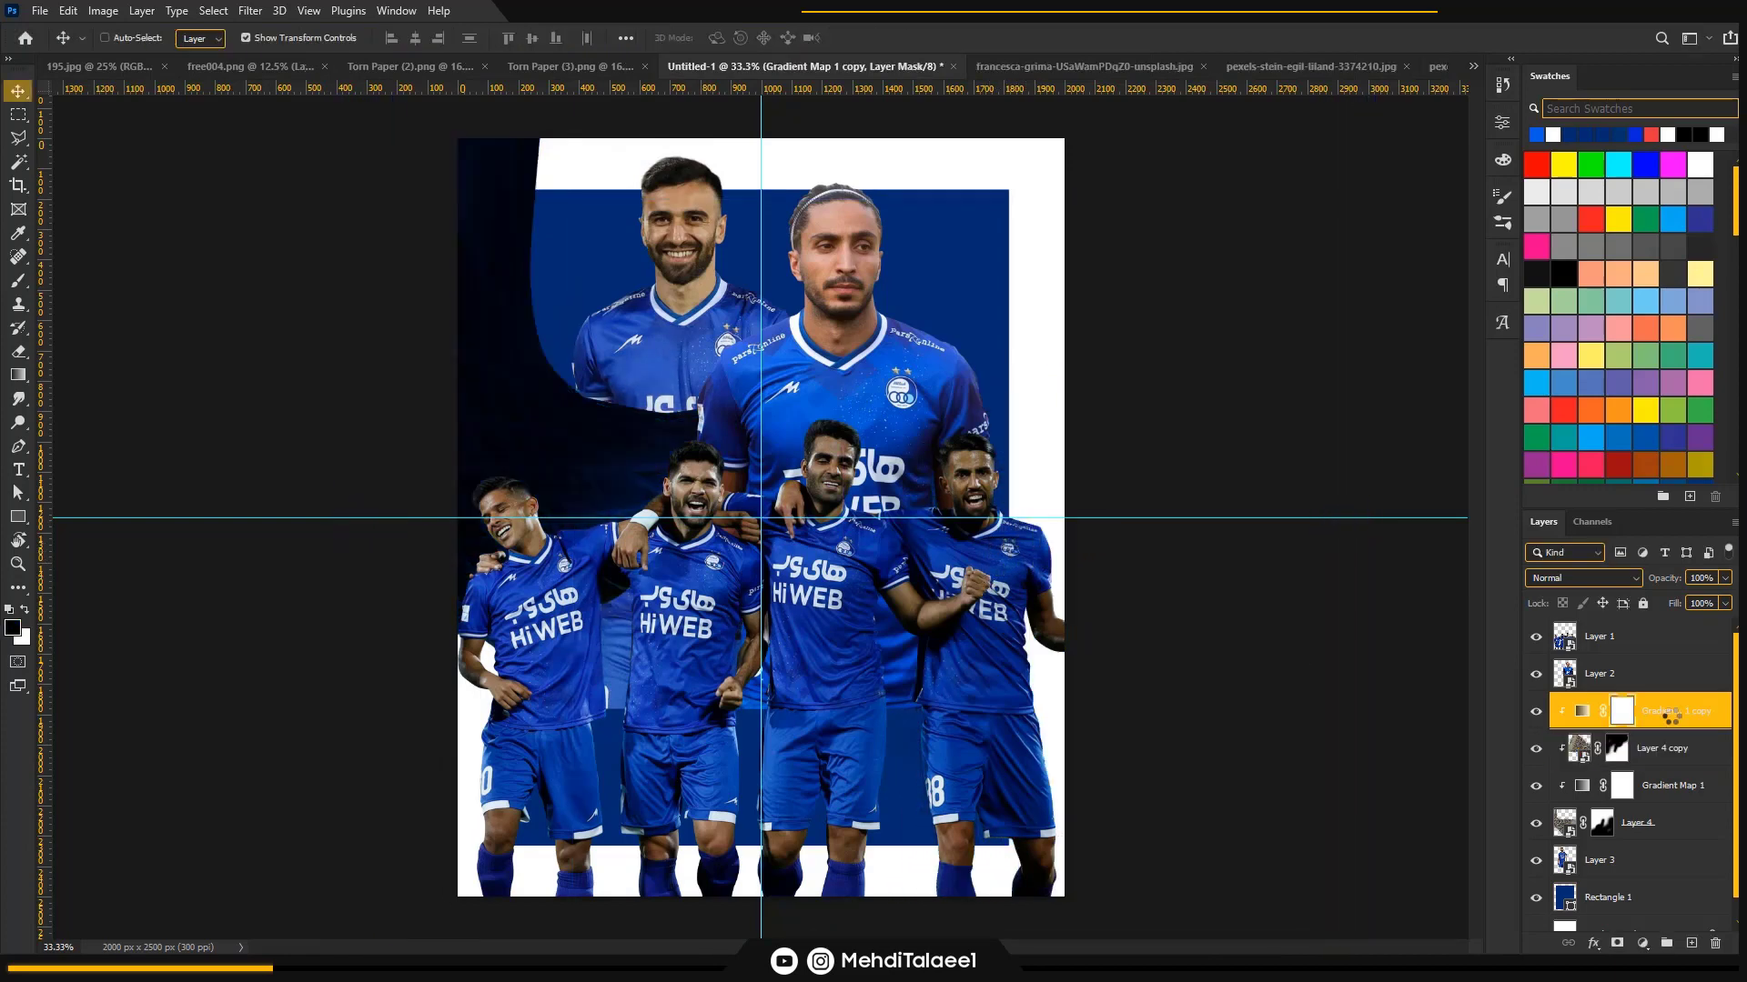
pyautogui.keyDown('alt'); pyautogui.click(1692, 764); pyautogui.keyUp('alt')
pyautogui.keyDown('alt'); pyautogui.click(1682, 727); pyautogui.keyUp('alt')
pyautogui.click(1658, 753)
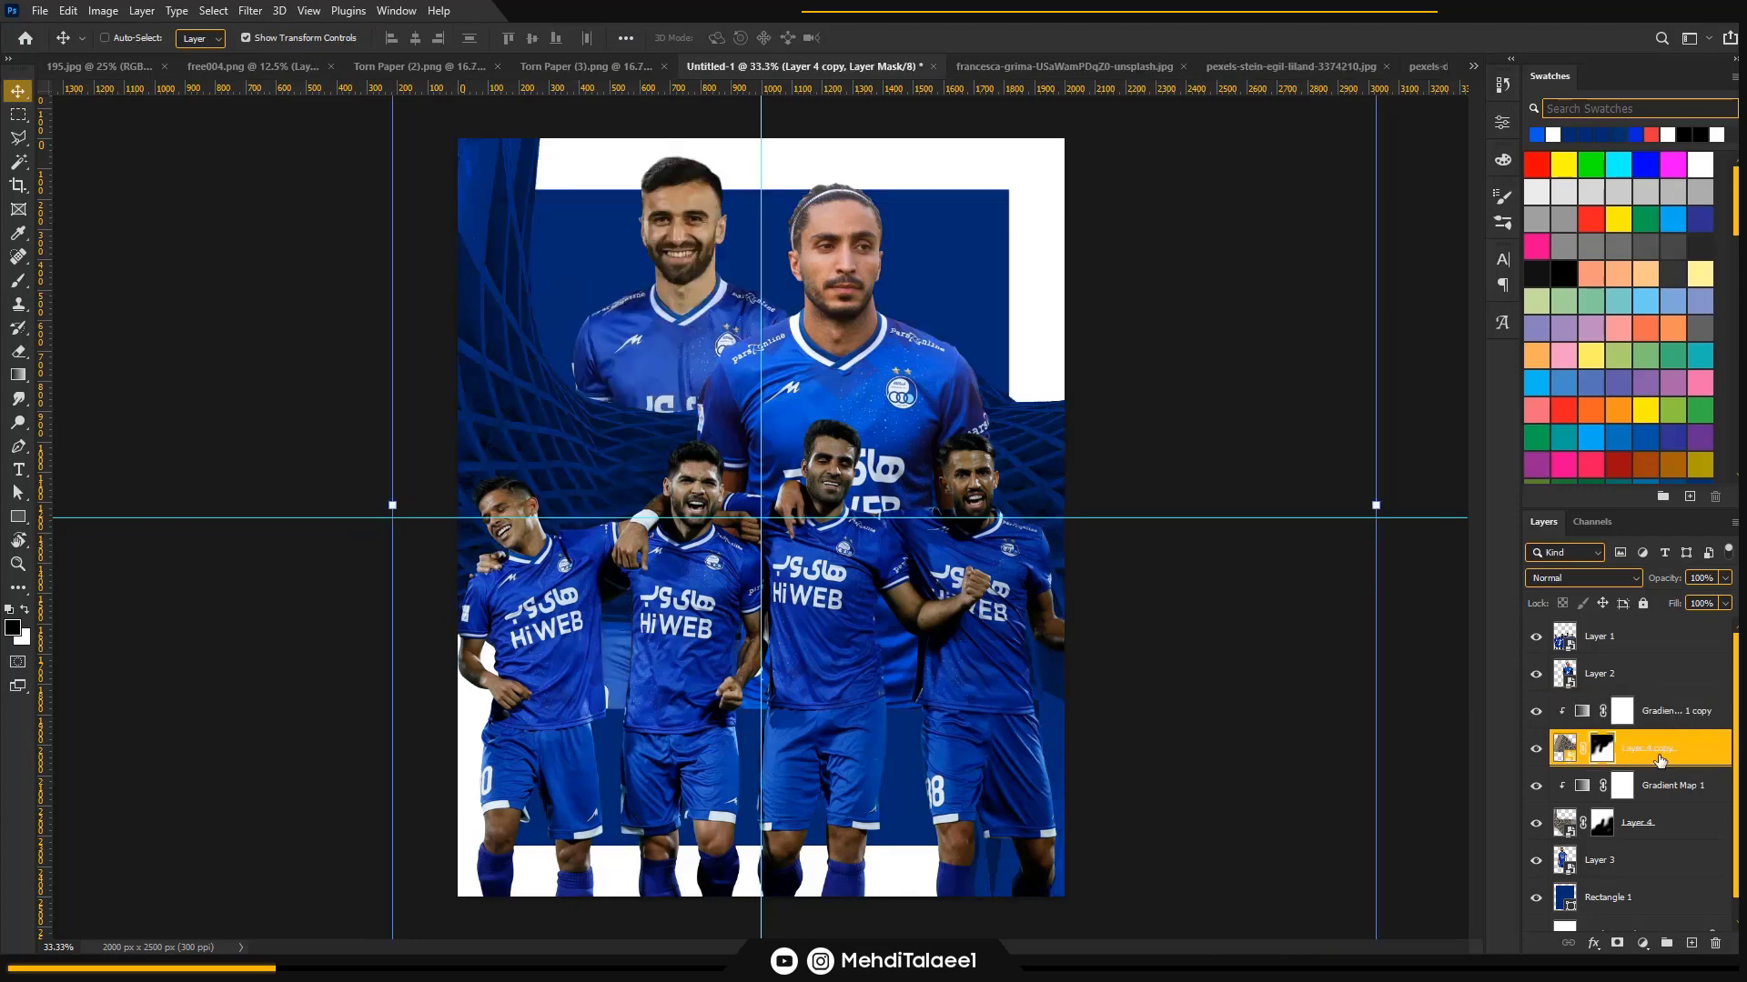
pyautogui.click(1656, 724)
# - Paint black on Layer 4 copy's mask with an 800 px brush to hide its texture over the poster's left side
pyautogui.click(1597, 753)
pyautogui.press('b')
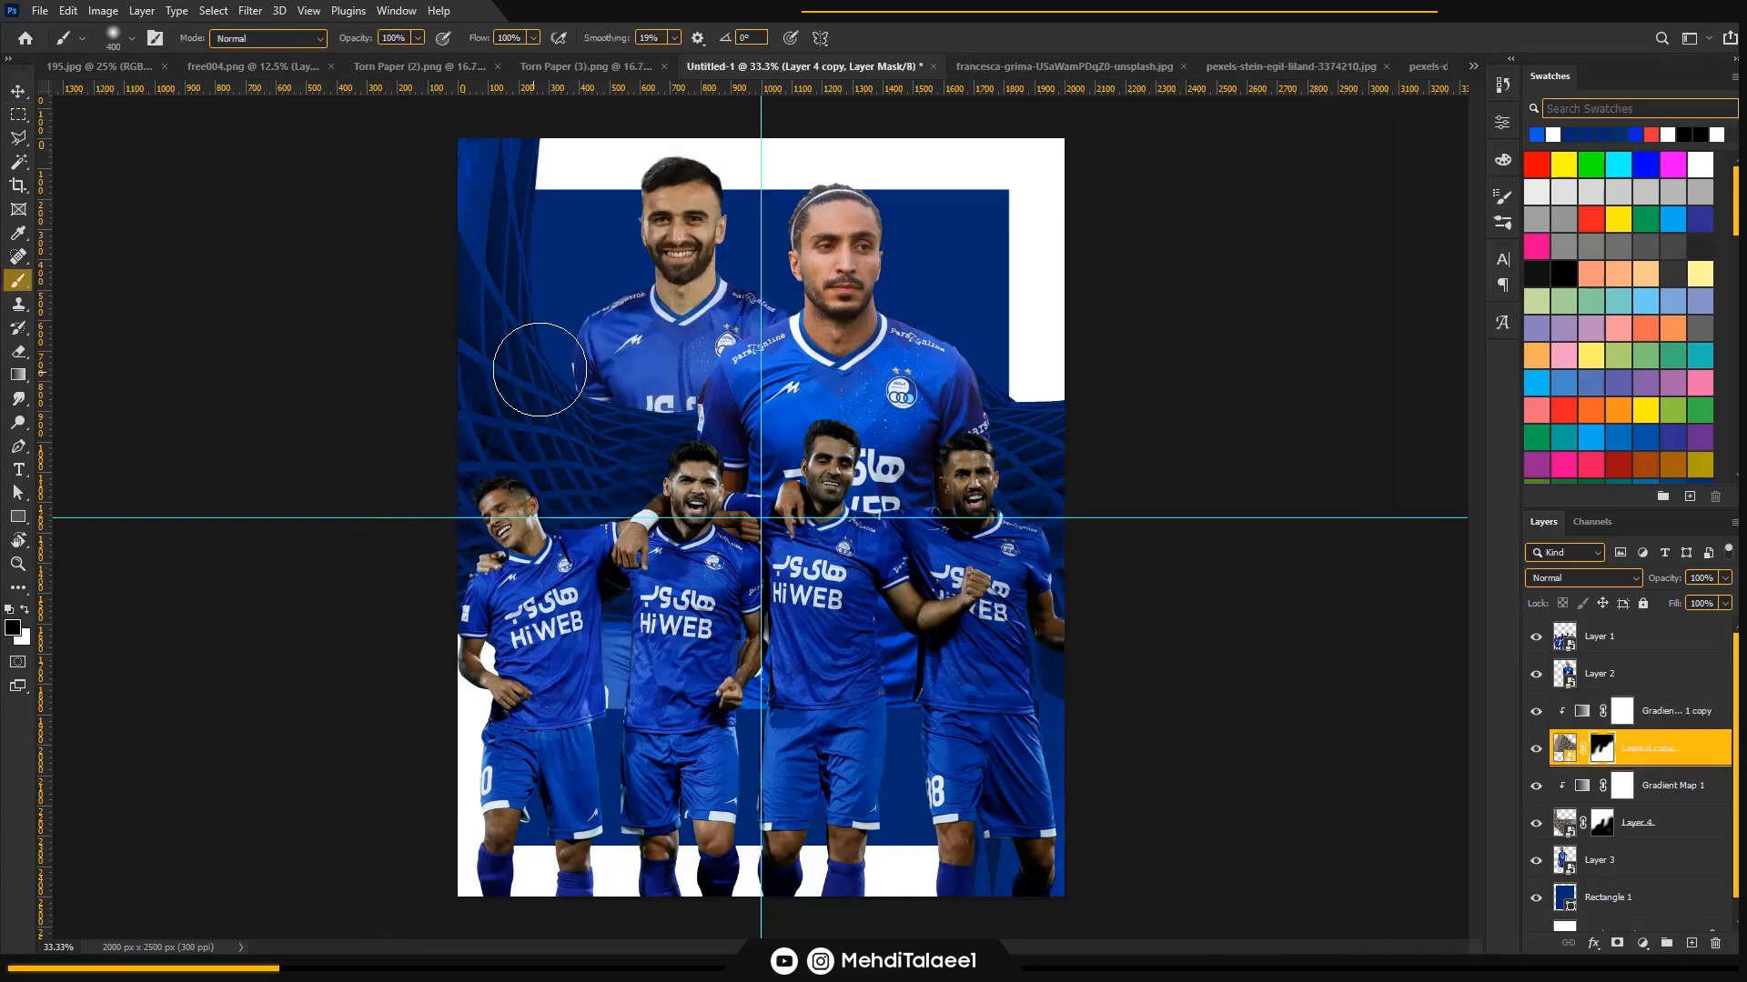
pyautogui.press(']')
pyautogui.press(']')
pyautogui.press(']')
pyautogui.press(']')
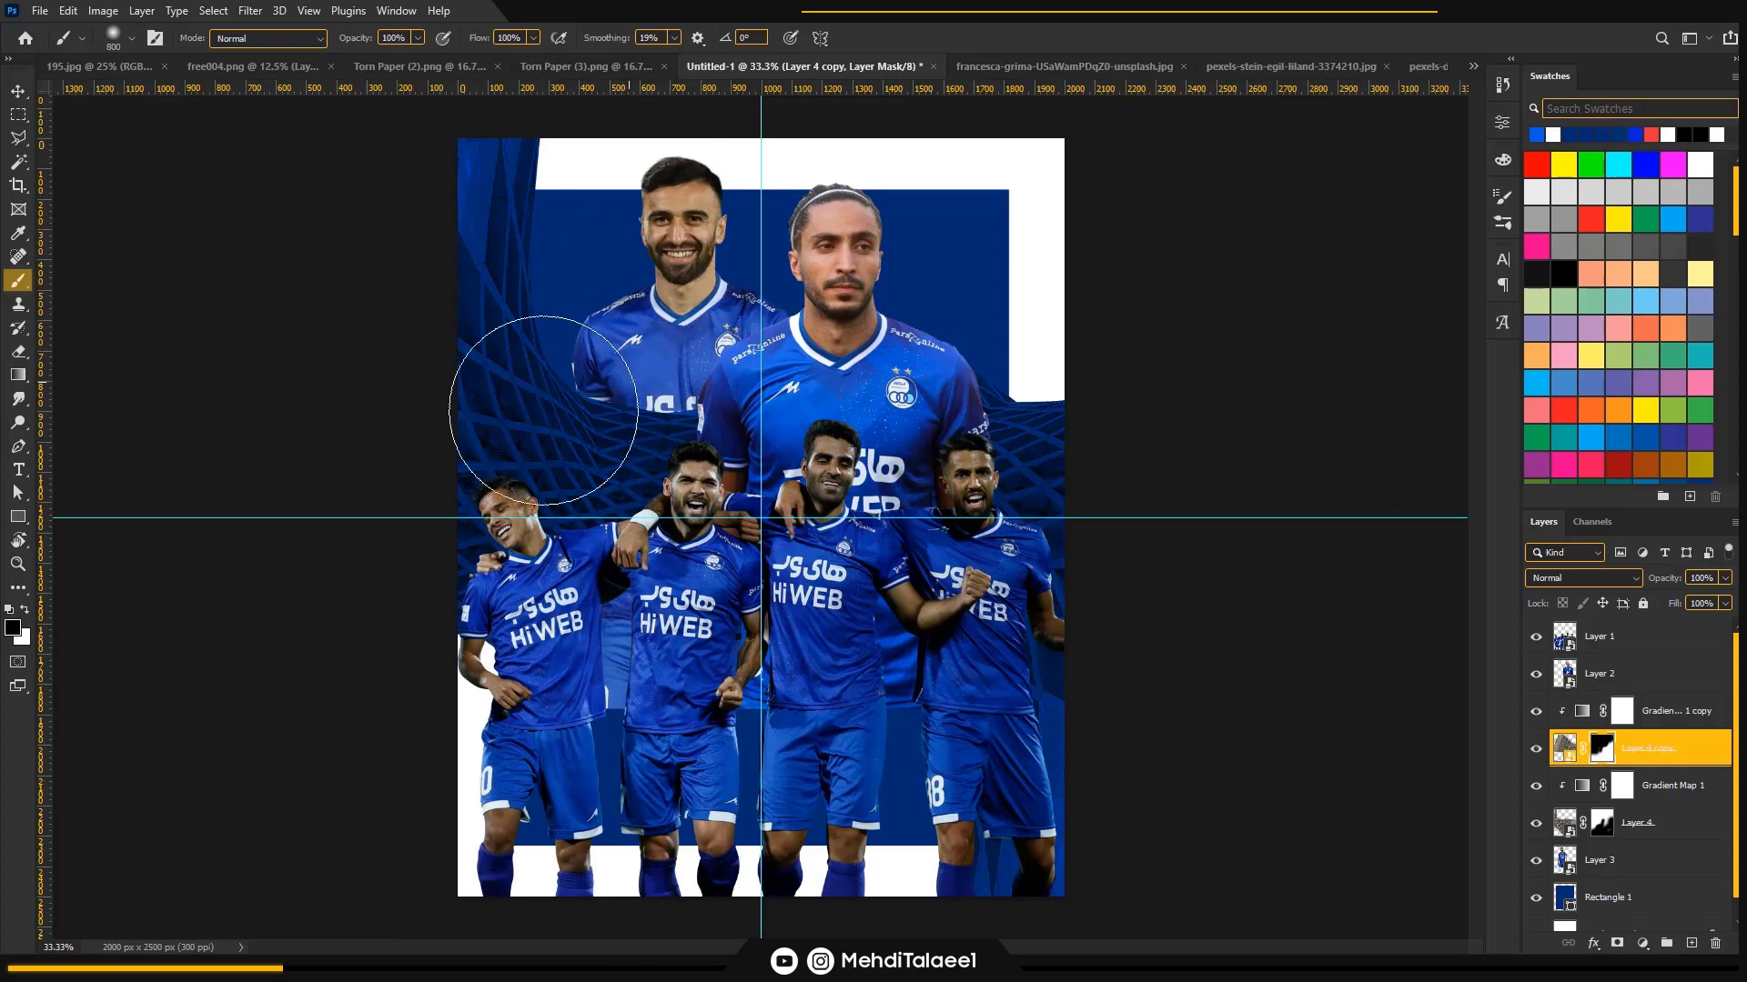
pyautogui.press('z')
# - Brighten the duplicated gradient map by moving its dark blue stop to 60% and shifting the bright blue and white stops inward
pyautogui.doubleClick(1582, 712)
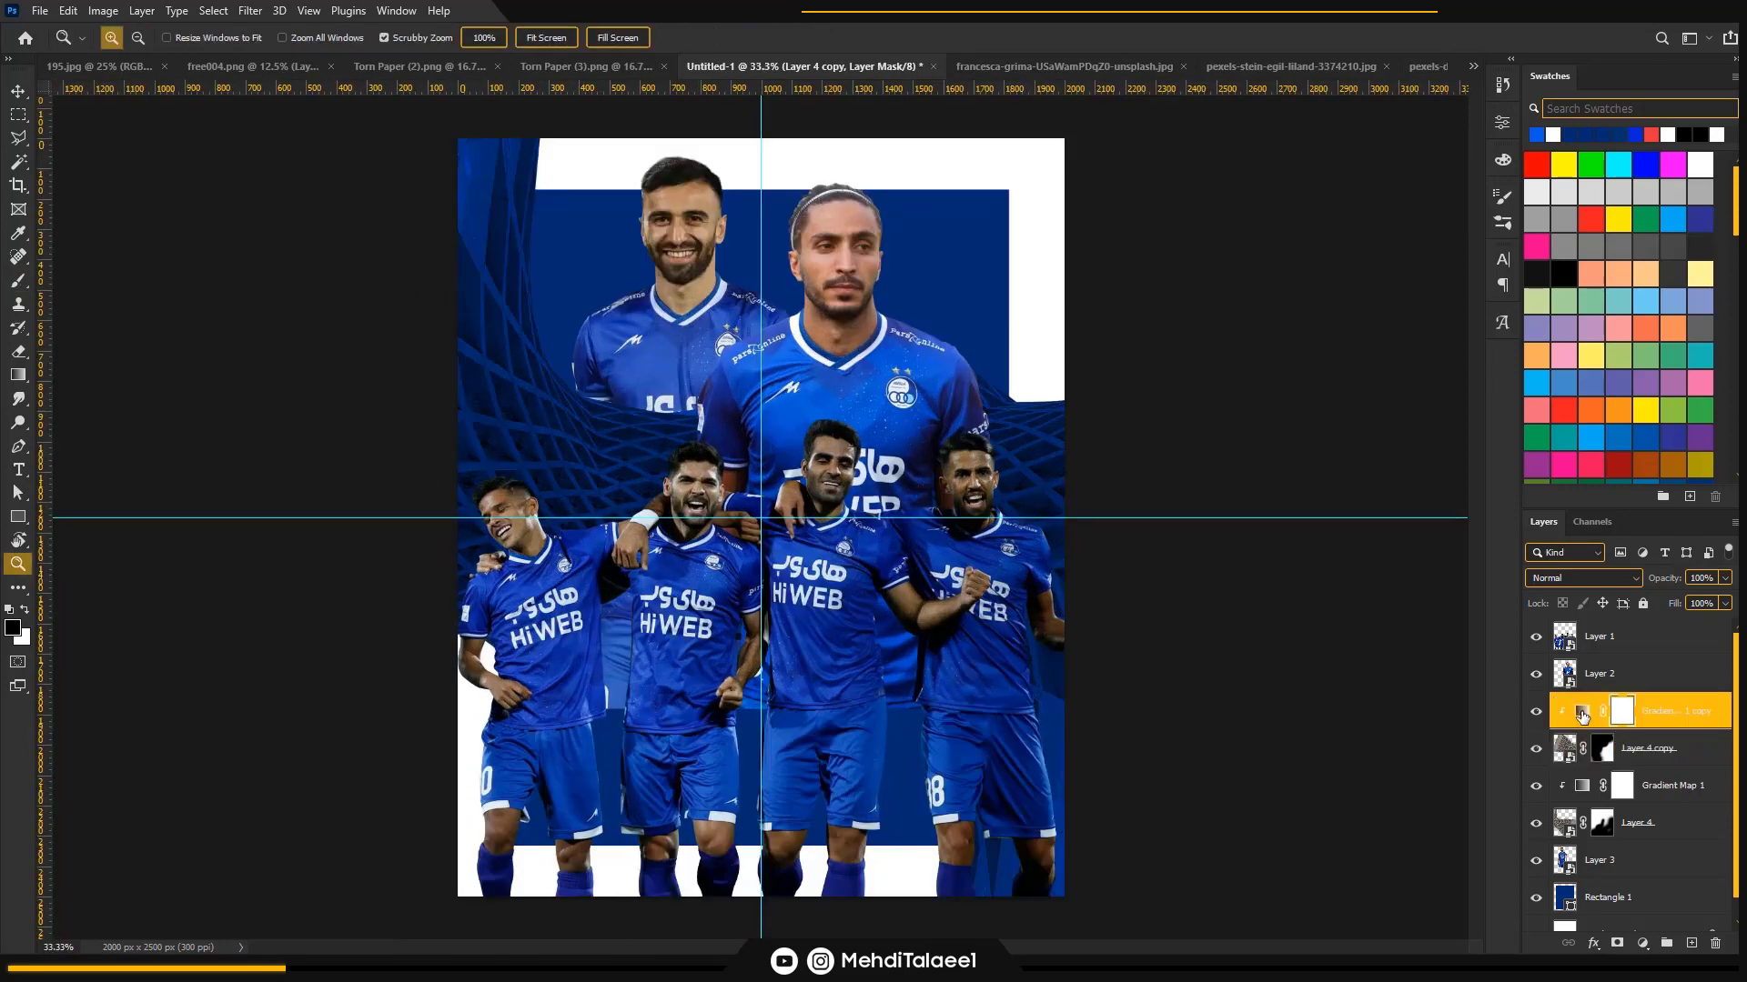
pyautogui.click(1362, 182)
pyautogui.moveTo(1260, 689); pyautogui.dragTo(1406, 690)
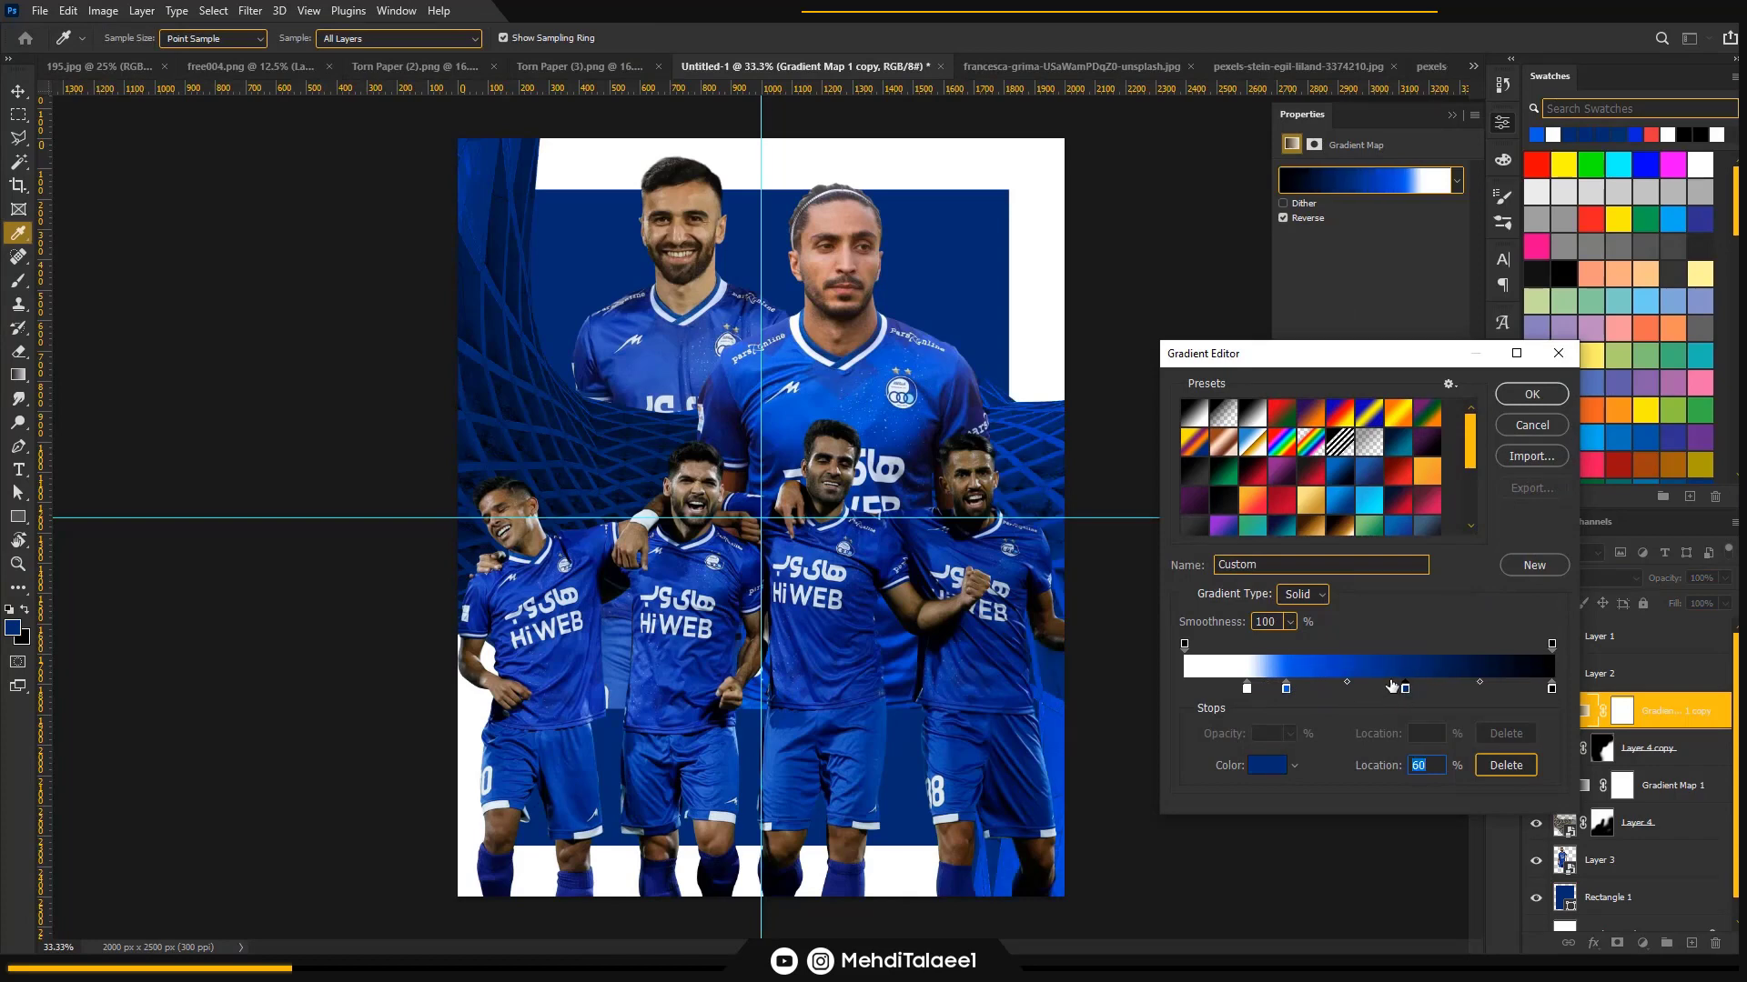
pyautogui.moveTo(1246, 688); pyautogui.dragTo(1286, 698)
pyautogui.click(1531, 395)
pyautogui.press('z')
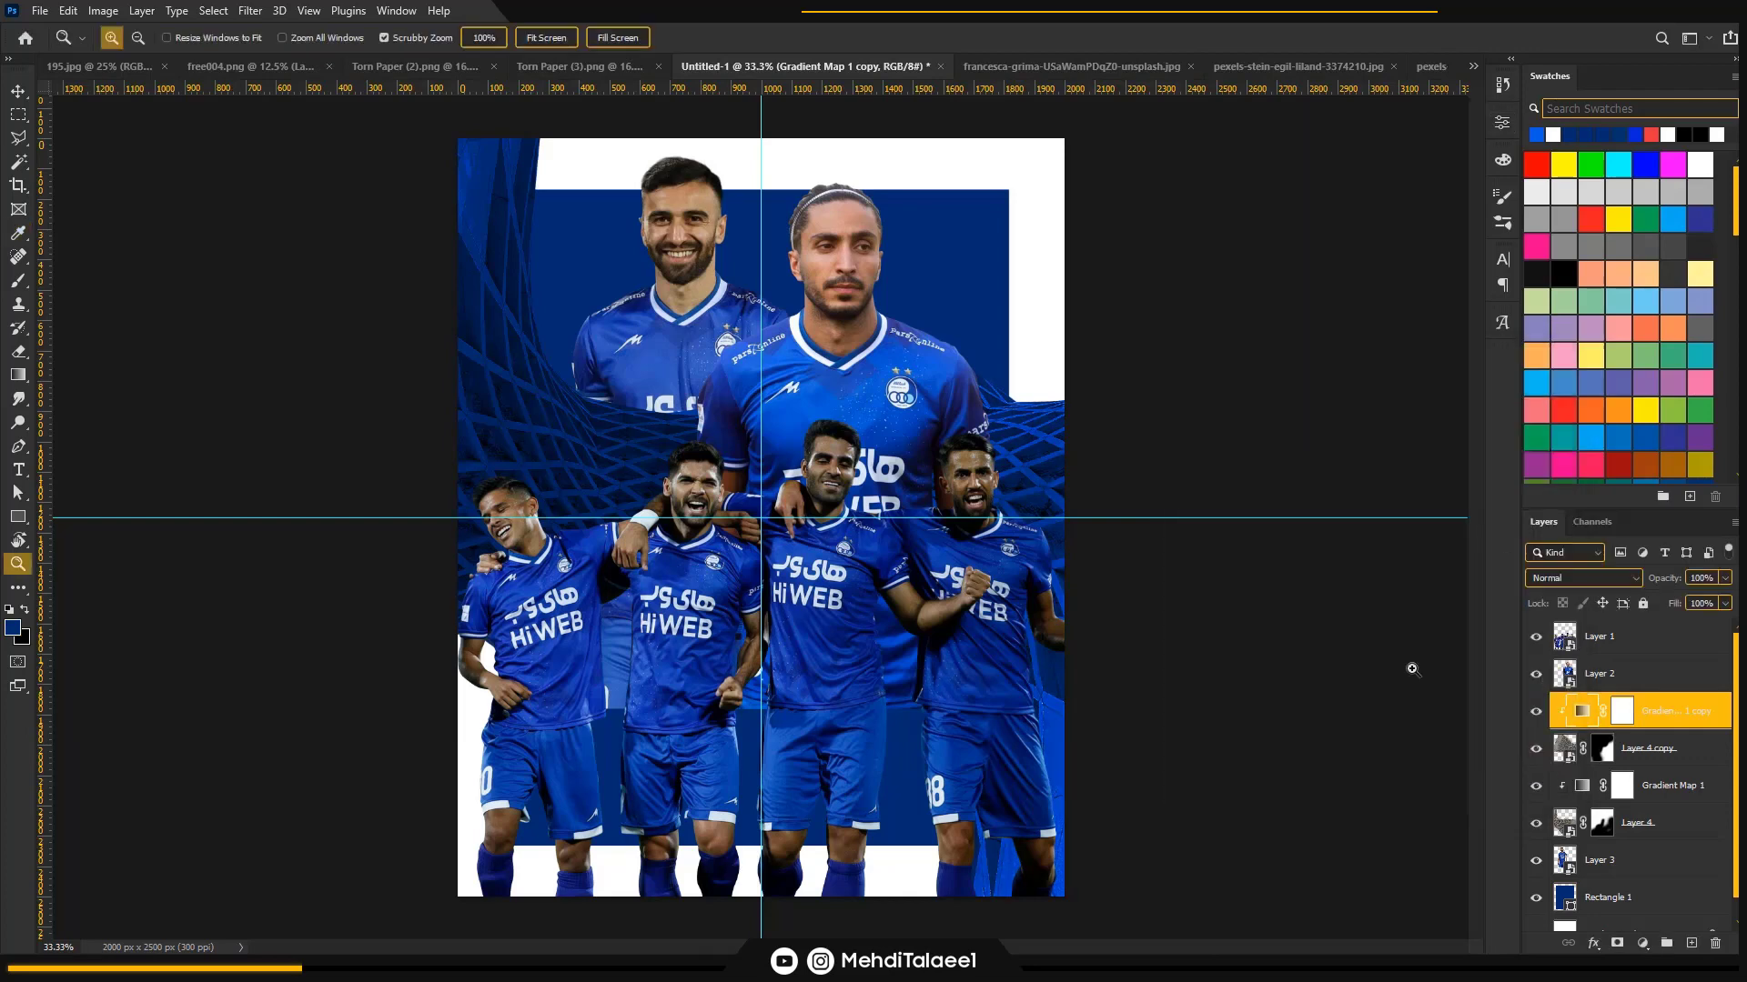
# - Replace Gradient Map 1 on Layer 4 with a duplicate of the brighter gradient map from Layer 4 copy
pyautogui.moveTo(1679, 726); pyautogui.dragTo(1686, 770)
pyautogui.hotkey('ctrl', 'z')
pyautogui.keyDown('alt'); pyautogui.click(1683, 799); pyautogui.keyUp('alt')
pyautogui.click(1685, 825)
pyautogui.press('Delete')
pyautogui.click(1683, 792)
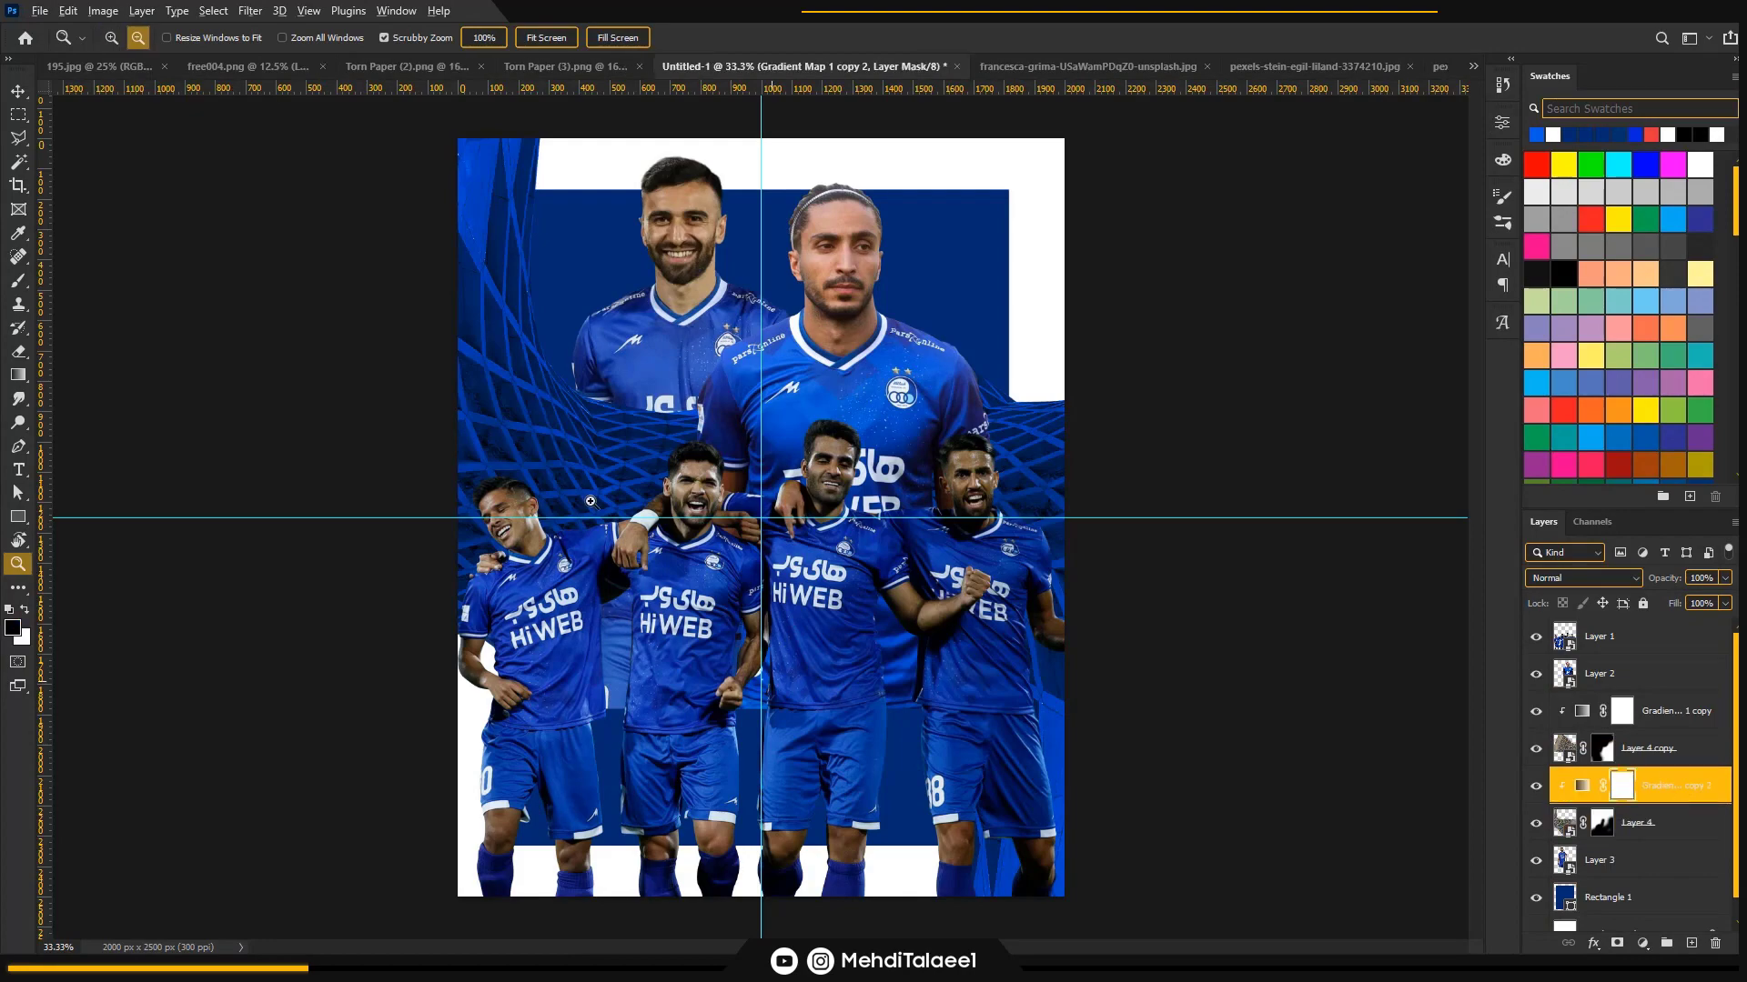
# - Enlarge the rear player cutout on Layer 3 and shift it up and slightly left on the poster
pyautogui.click(591, 388)
pyautogui.scroll(-2, 593, 389)
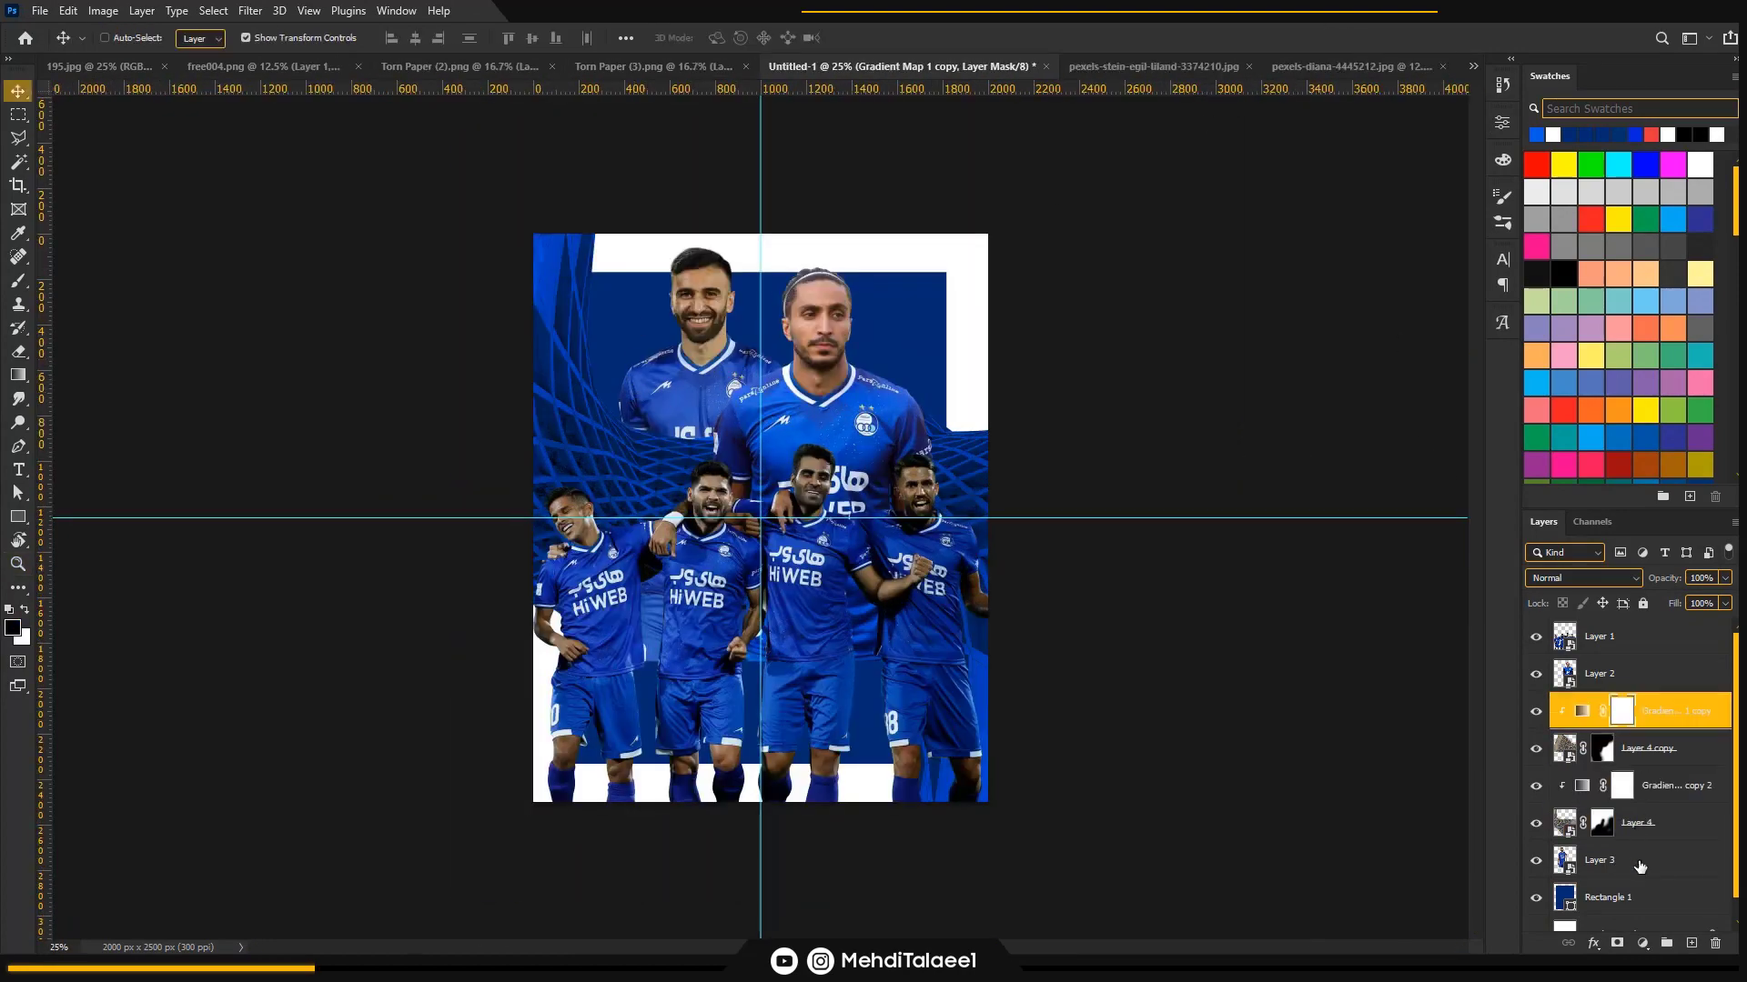
pyautogui.click(1639, 867)
pyautogui.moveTo(695, 572)
pyautogui.mouseDown()
pyautogui.moveTo(698, 544)
pyautogui.moveTo(706, 563)
pyautogui.mouseUp()
pyautogui.moveTo(710, 233); pyautogui.dragTo(711, 204)
pyautogui.moveTo(727, 312); pyautogui.dragTo(716, 325)
pyautogui.click(870, 38)
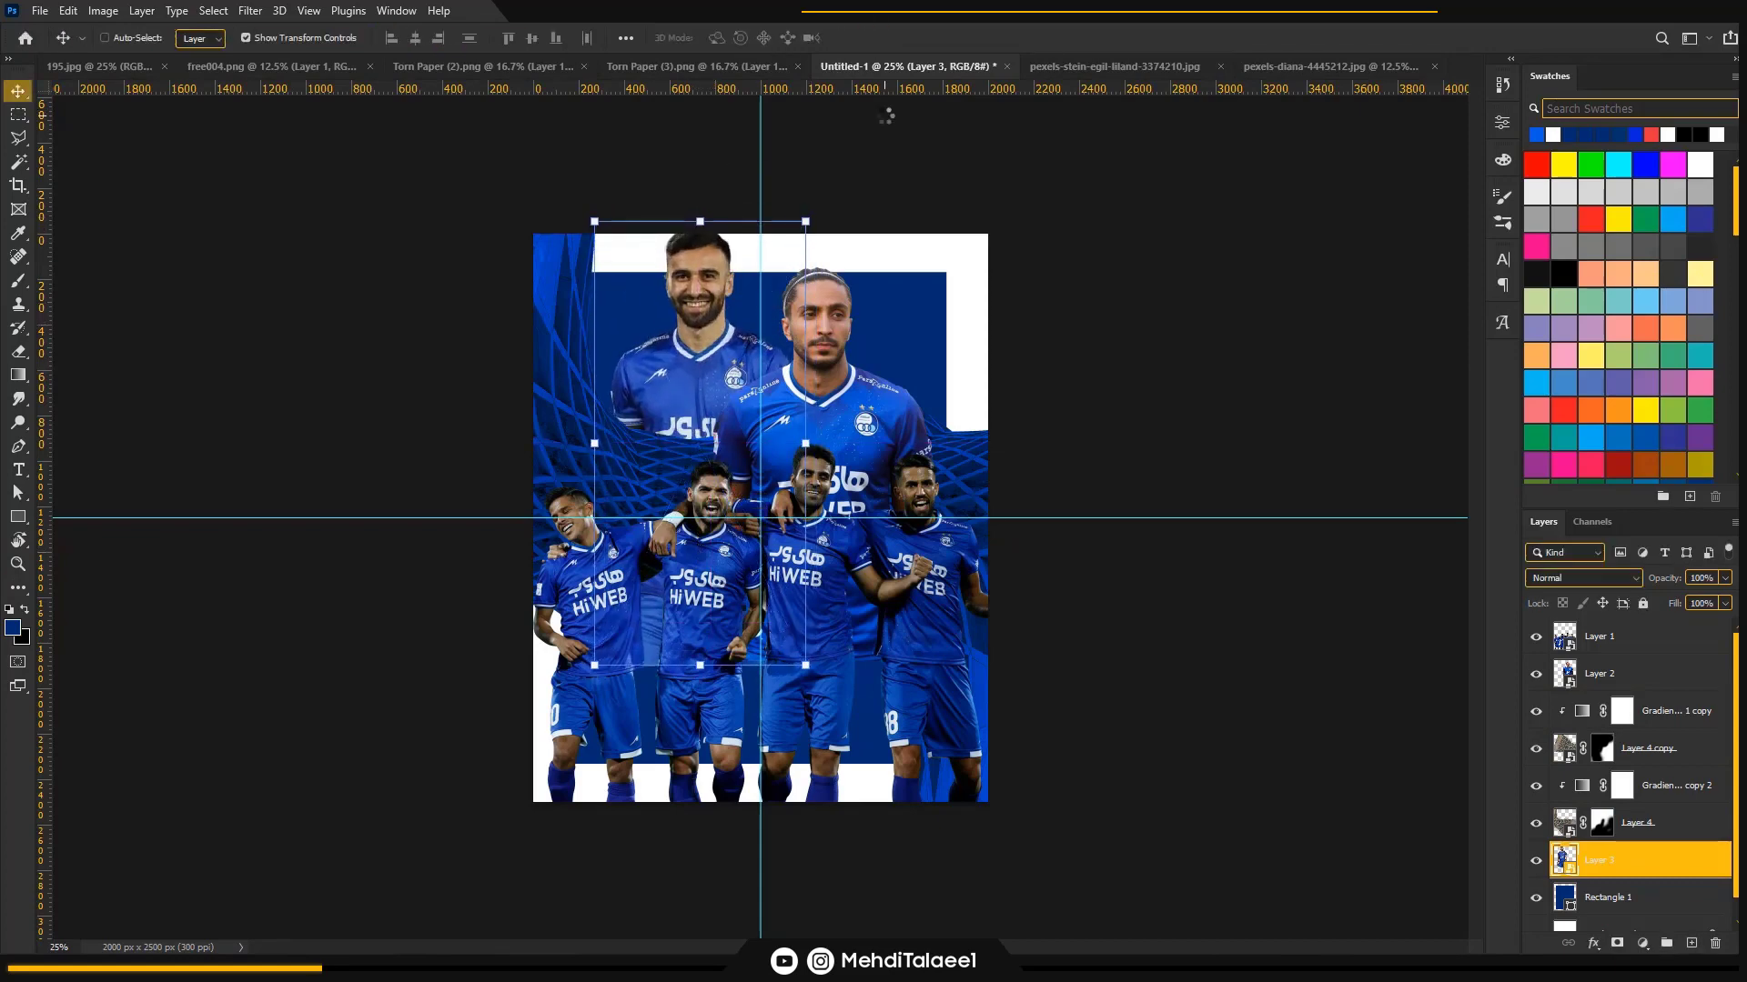
# - Add layer masks to Layer 3 and Layer 2 and paint out both upper players' lower bodies behind the front row
pyautogui.click(1616, 944)
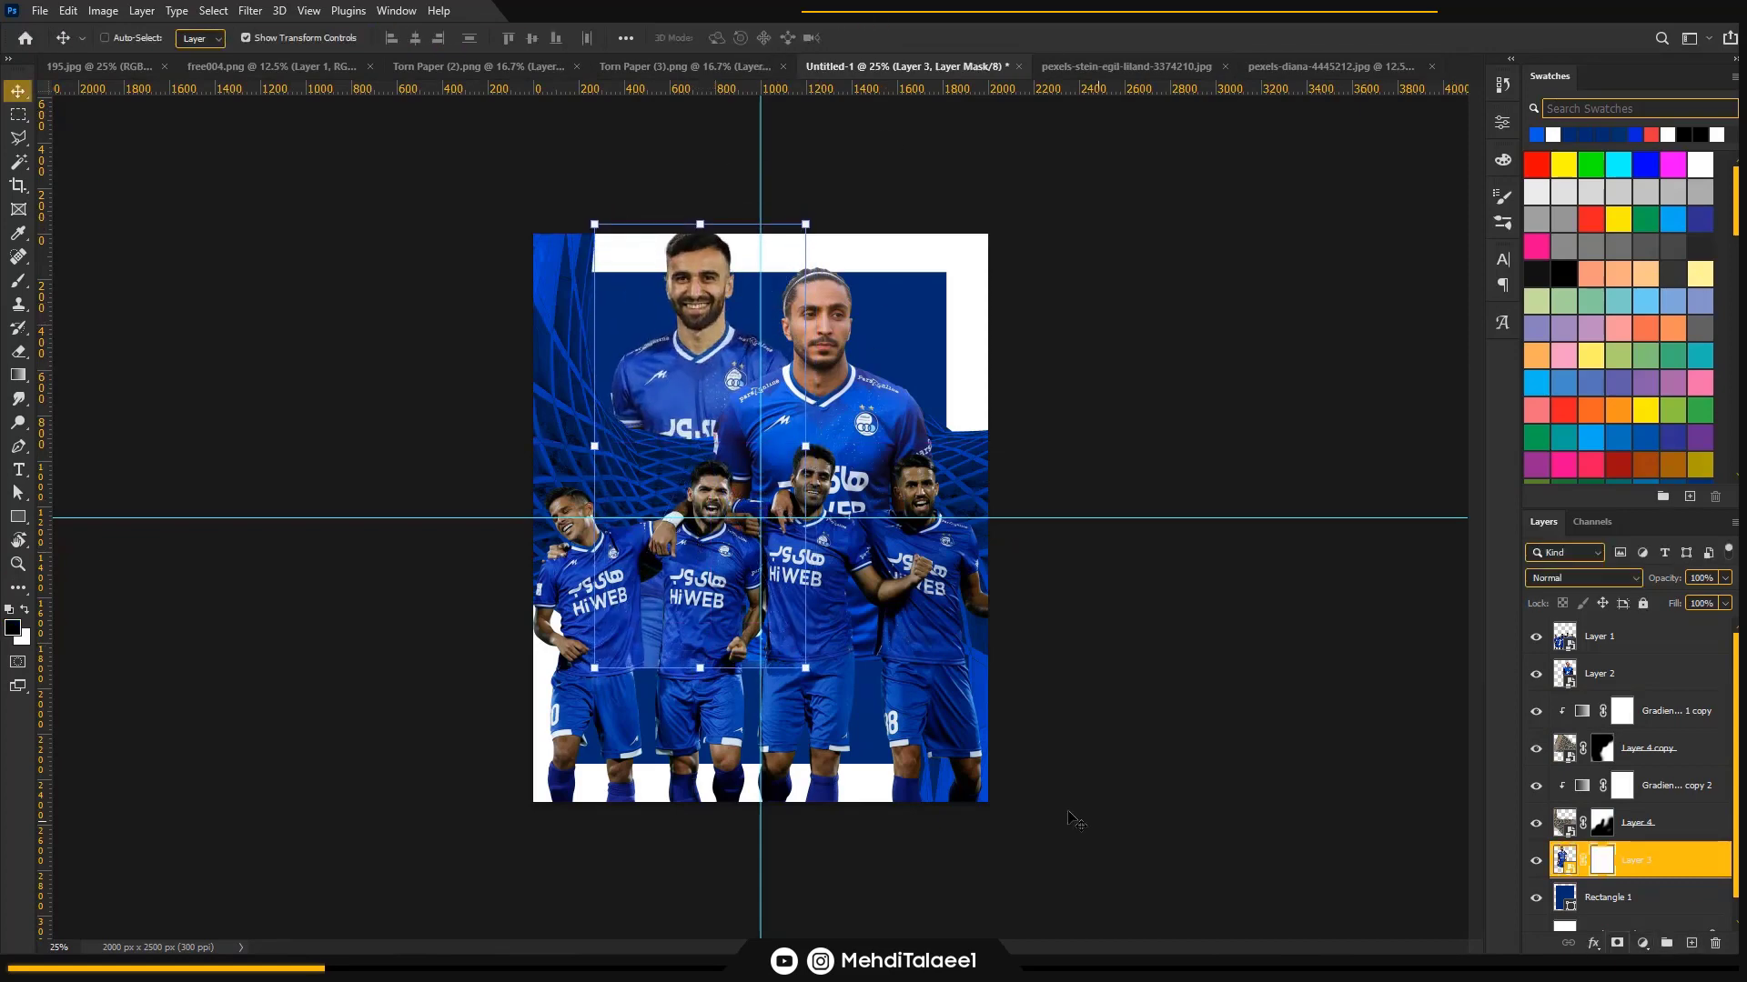
pyautogui.press('b')
pyautogui.moveTo(657, 673); pyautogui.dragTo(655, 661)
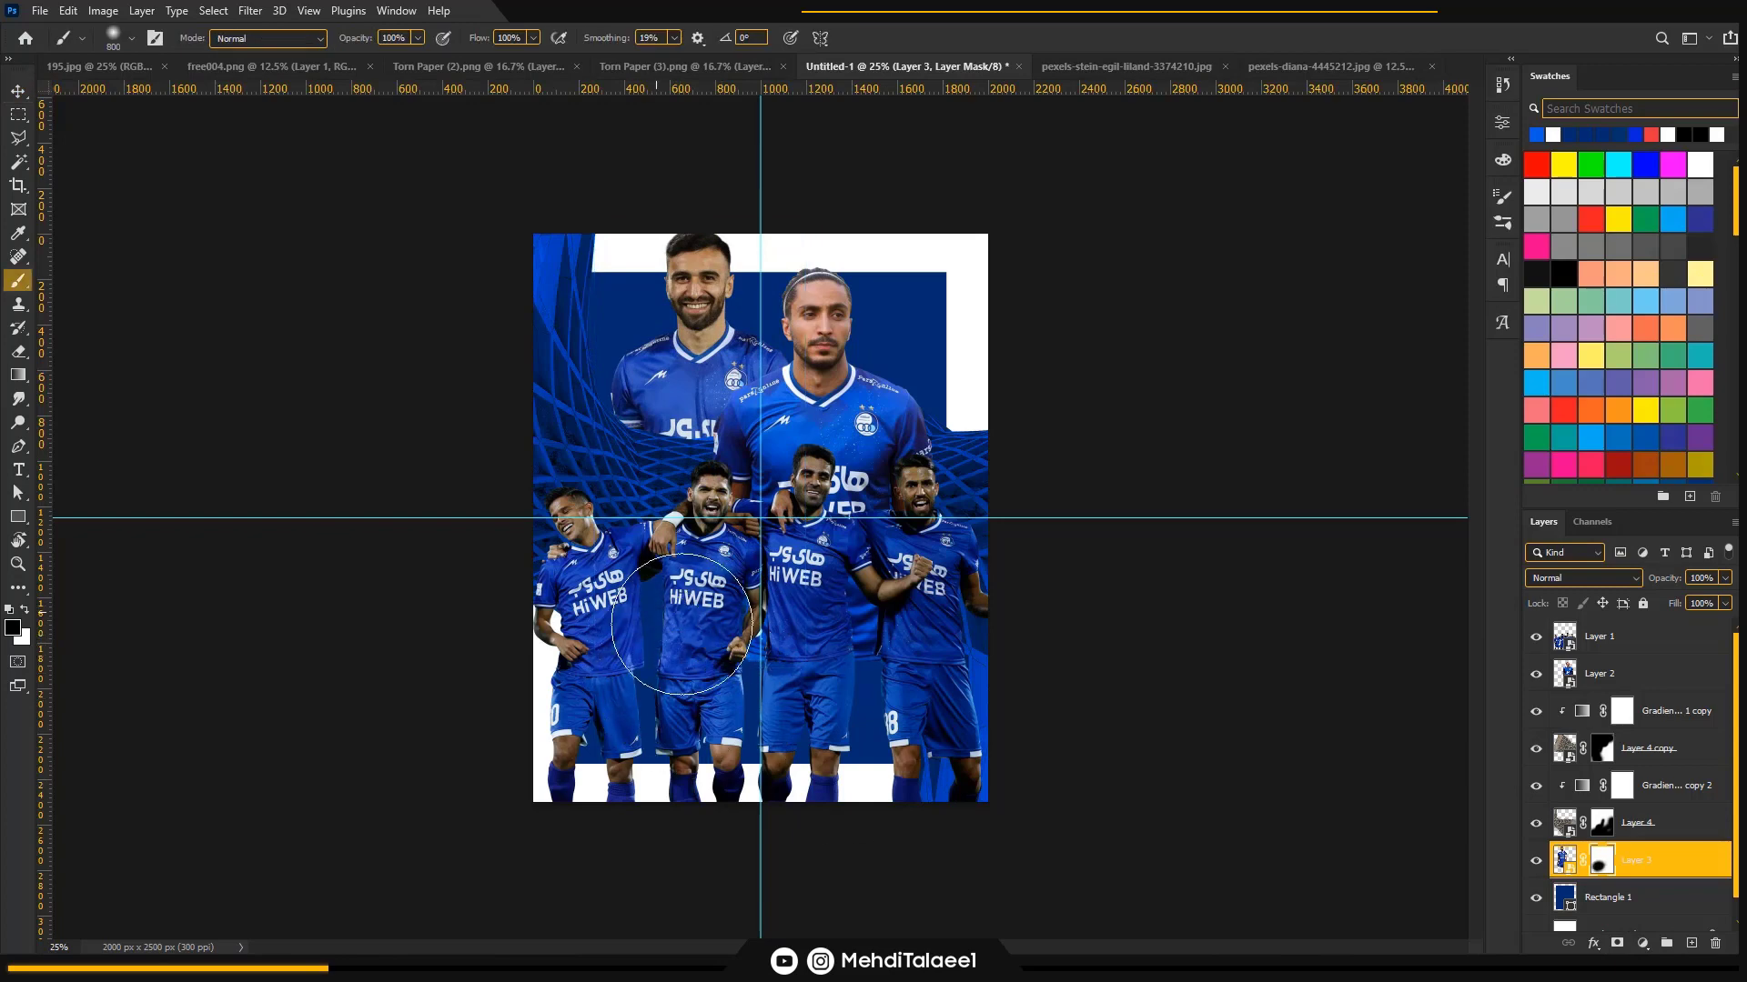
pyautogui.click(1638, 679)
pyautogui.click(1616, 943)
pyautogui.moveTo(806, 722)
pyautogui.mouseDown()
pyautogui.moveTo(883, 678)
pyautogui.moveTo(806, 653)
pyautogui.mouseUp()
pyautogui.press('z')
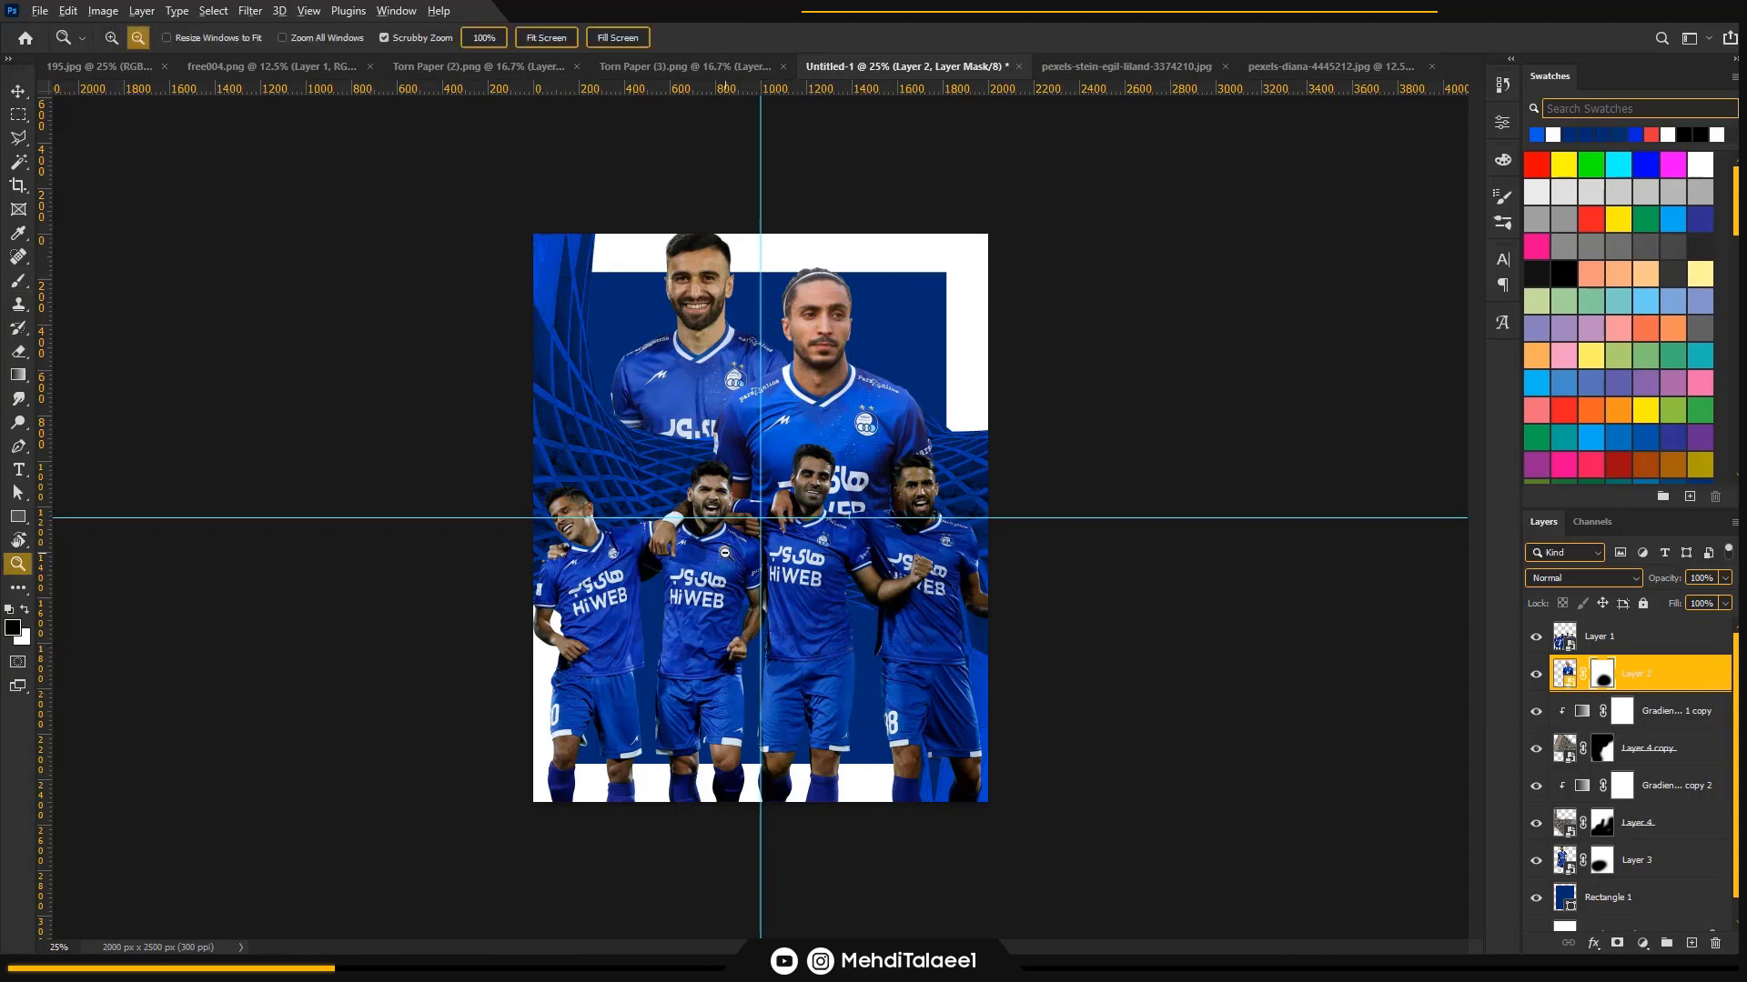
# - Paste the torn paper from Torn Paper (2).png into the poster and scale it down at the upper-left corner
pyautogui.click(504, 68)
pyautogui.click(939, 70)
pyautogui.scroll(-1, 1665, 761)
pyautogui.hotkey('ctrl', 'v')
pyautogui.press('v')
pyautogui.moveTo(1086, 691); pyautogui.dragTo(573, 298)
pyautogui.click(901, 38)
# - Move the torn paper layer between Layer 4 and Layer 3, rotate it about -17° and align it with the lattice's inner edge
pyautogui.moveTo(1638, 662); pyautogui.dragTo(1647, 853)
pyautogui.moveTo(561, 408); pyautogui.dragTo(551, 427)
pyautogui.moveTo(657, 384); pyautogui.dragTo(711, 341)
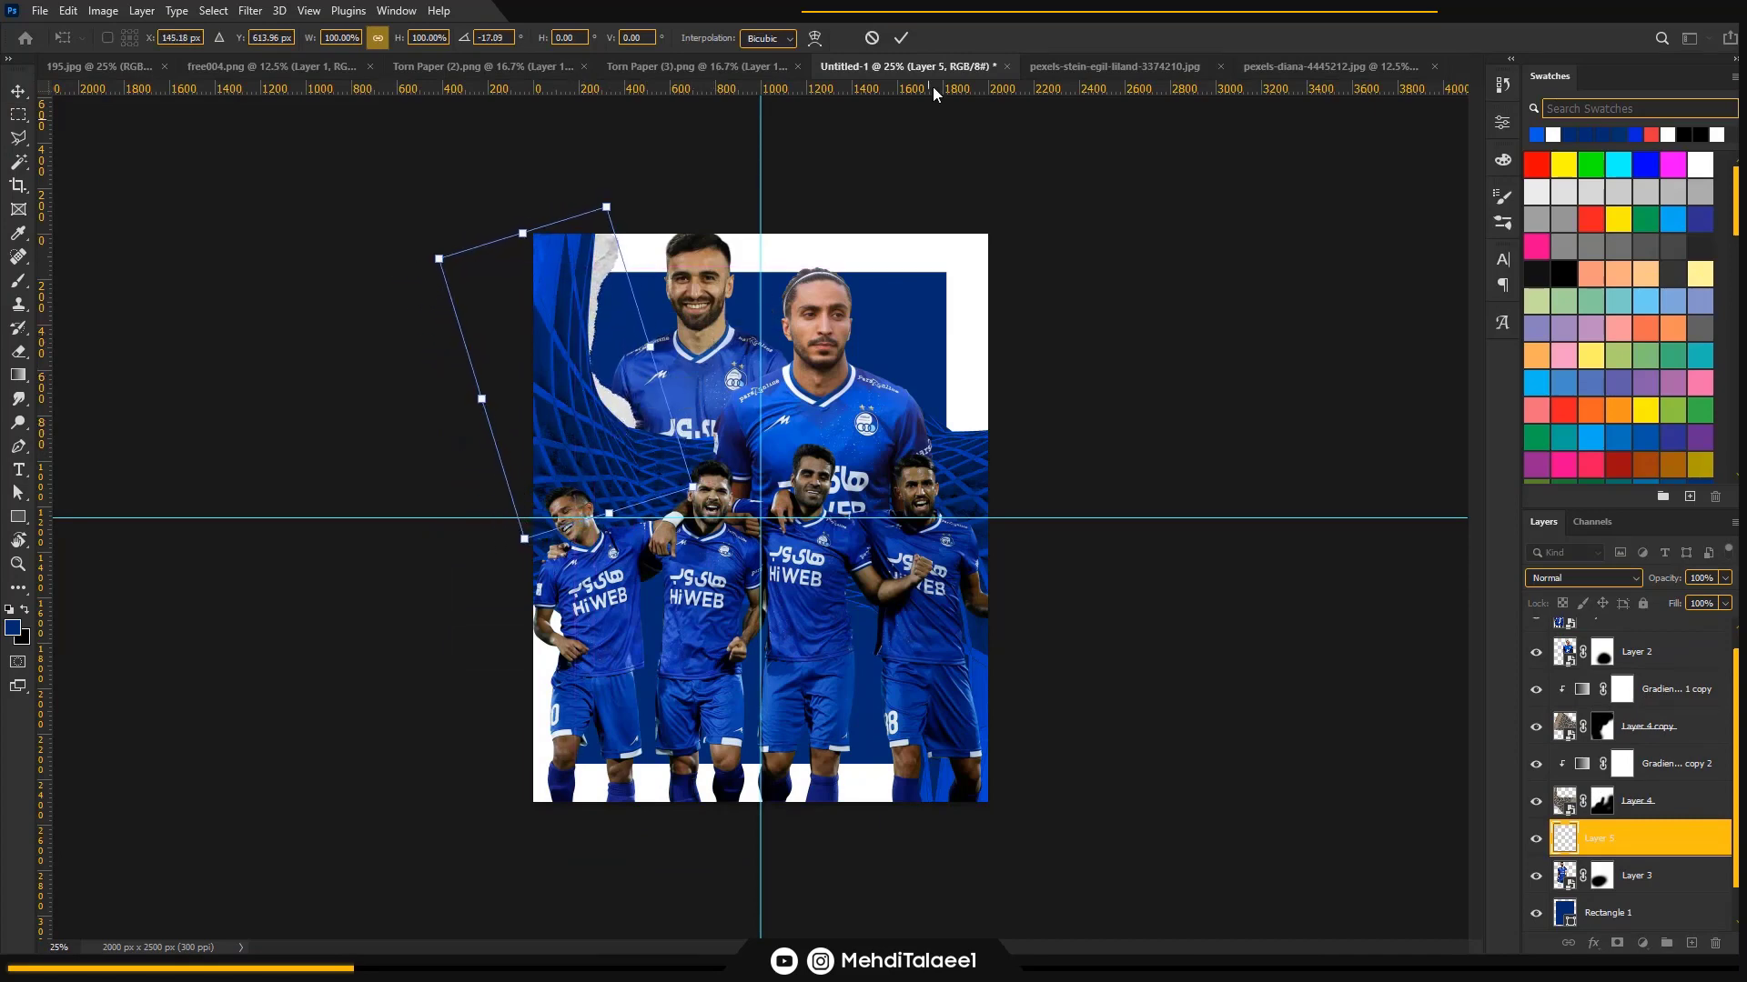
pyautogui.click(901, 38)
pyautogui.moveTo(617, 416)
pyautogui.mouseDown()
pyautogui.moveTo(634, 627)
pyautogui.moveTo(590, 731)
pyautogui.moveTo(611, 468)
pyautogui.moveTo(590, 432)
pyautogui.mouseUp()
# - Erase the lower part of the torn paper beside the rear player's arm with the Eraser at 100% opacity
pyautogui.press('z')
pyautogui.click(698, 459)
pyautogui.click(698, 460)
pyautogui.click(710, 428)
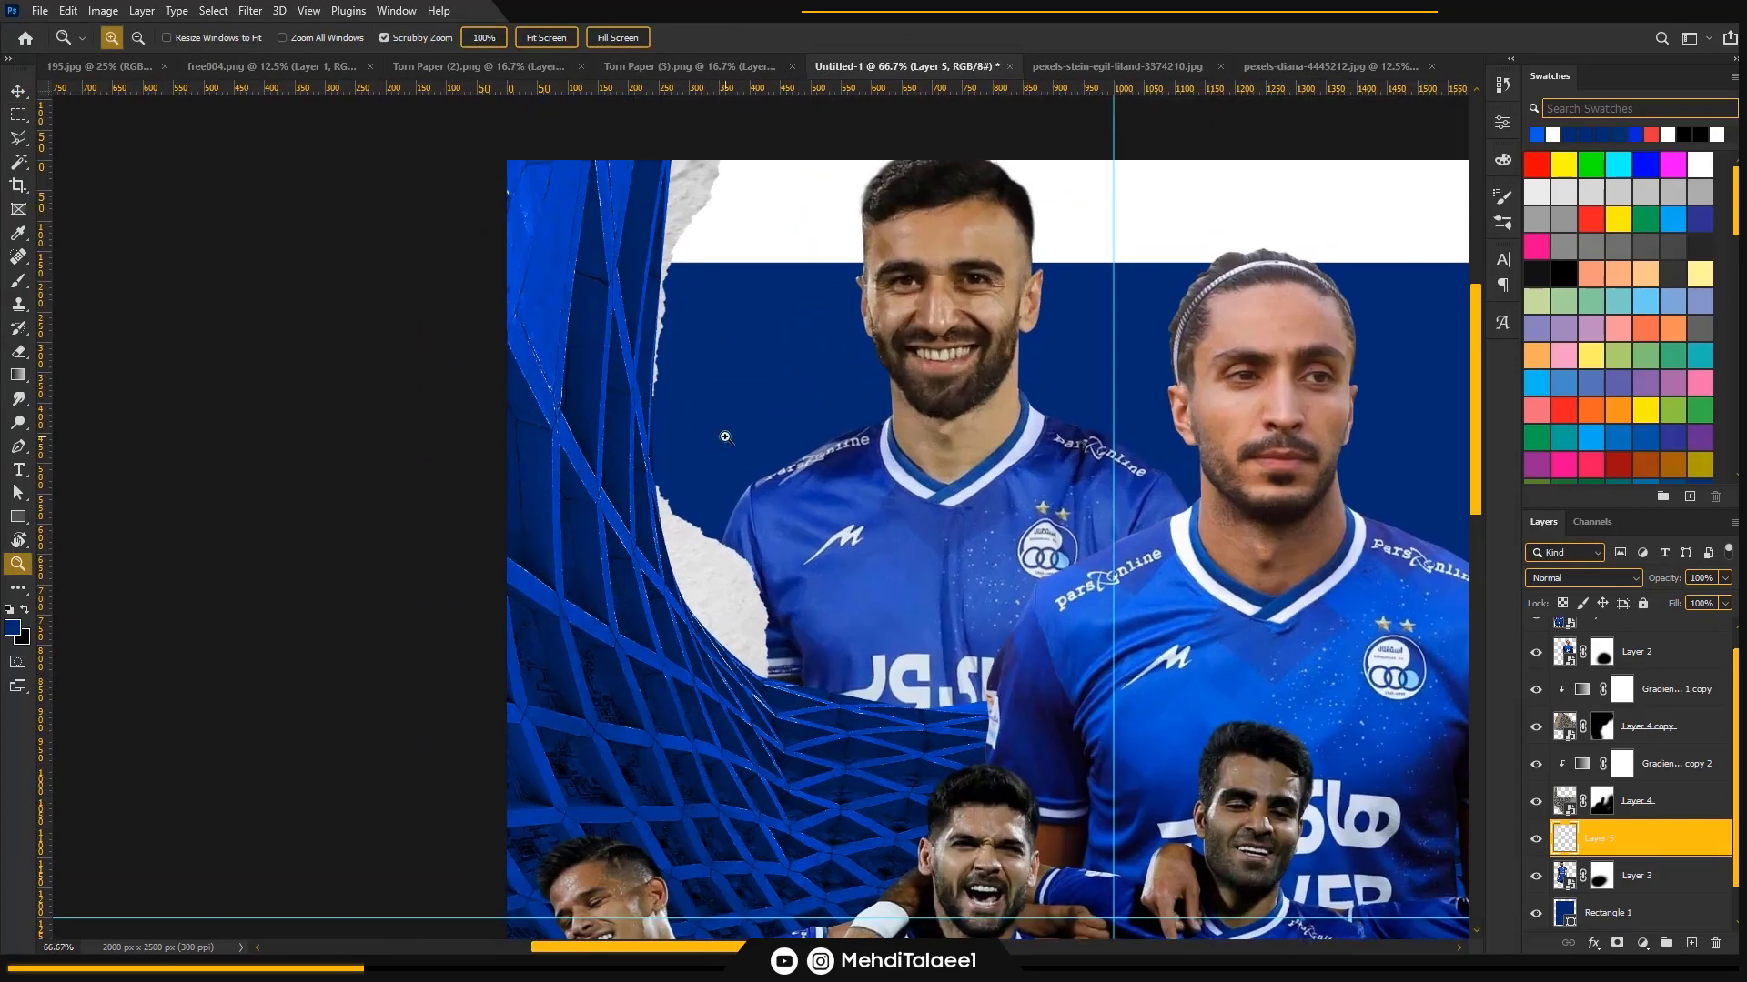
pyautogui.press('e')
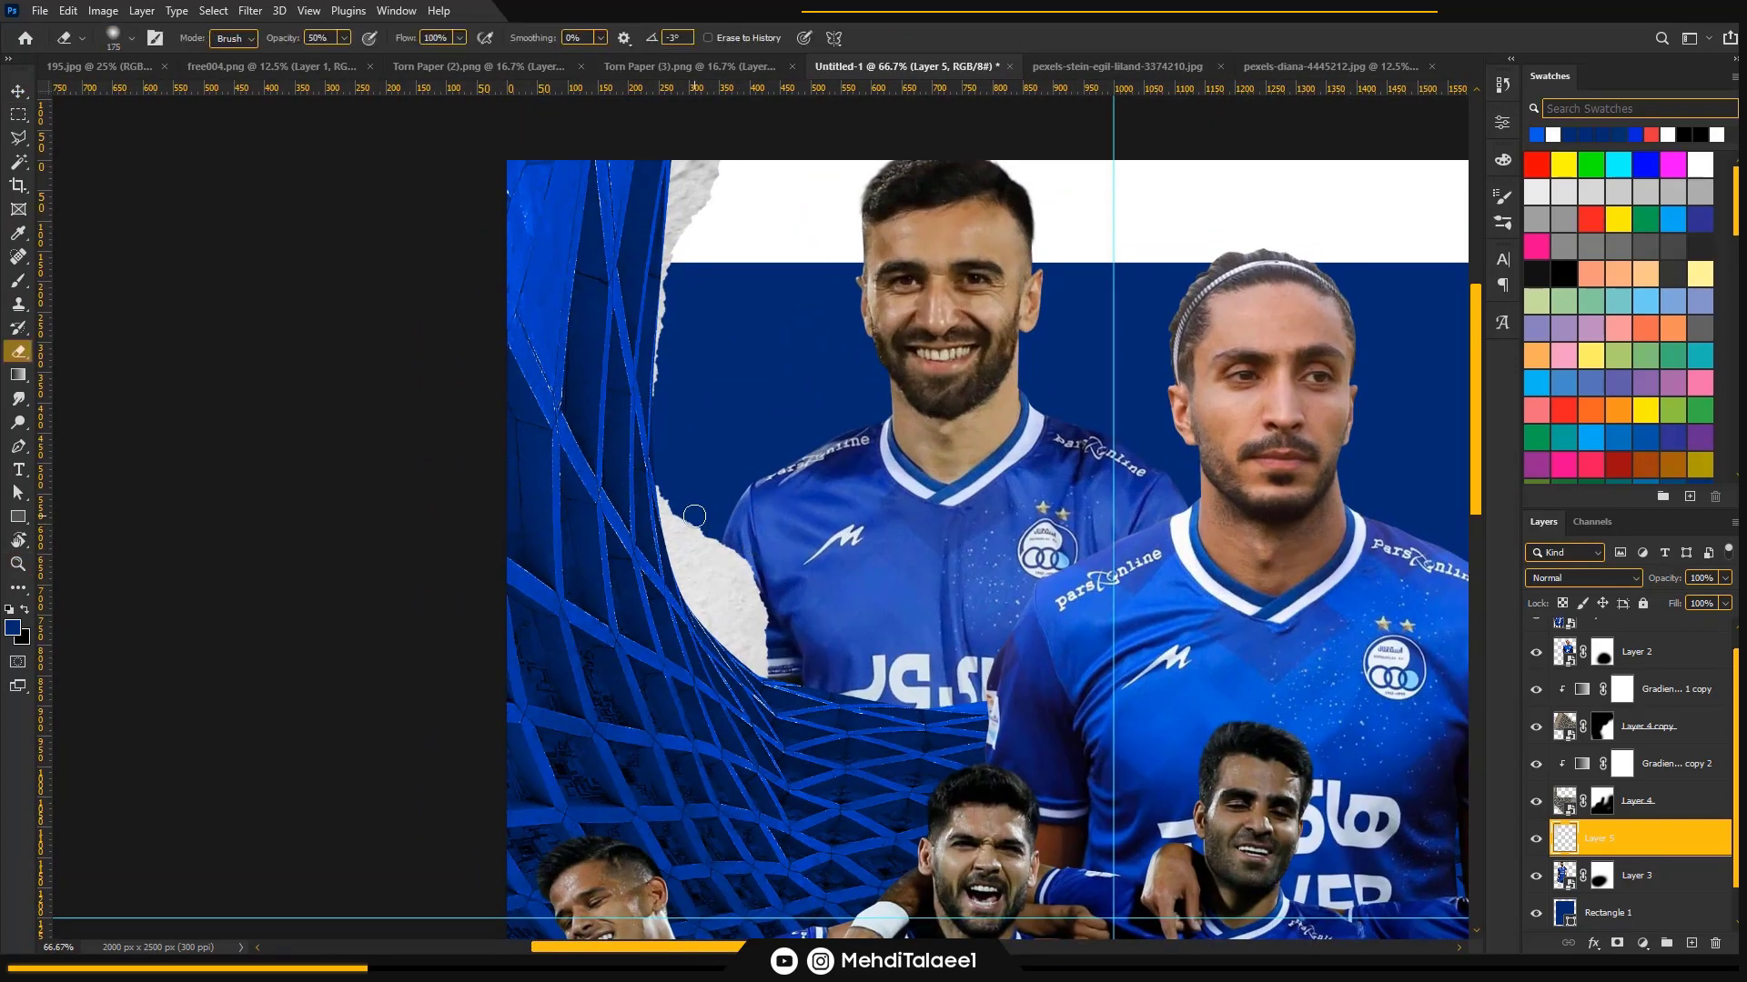
pyautogui.press('0')
pyautogui.moveTo(695, 516)
pyautogui.mouseDown()
pyautogui.moveTo(663, 487)
pyautogui.moveTo(659, 547)
pyautogui.mouseUp()
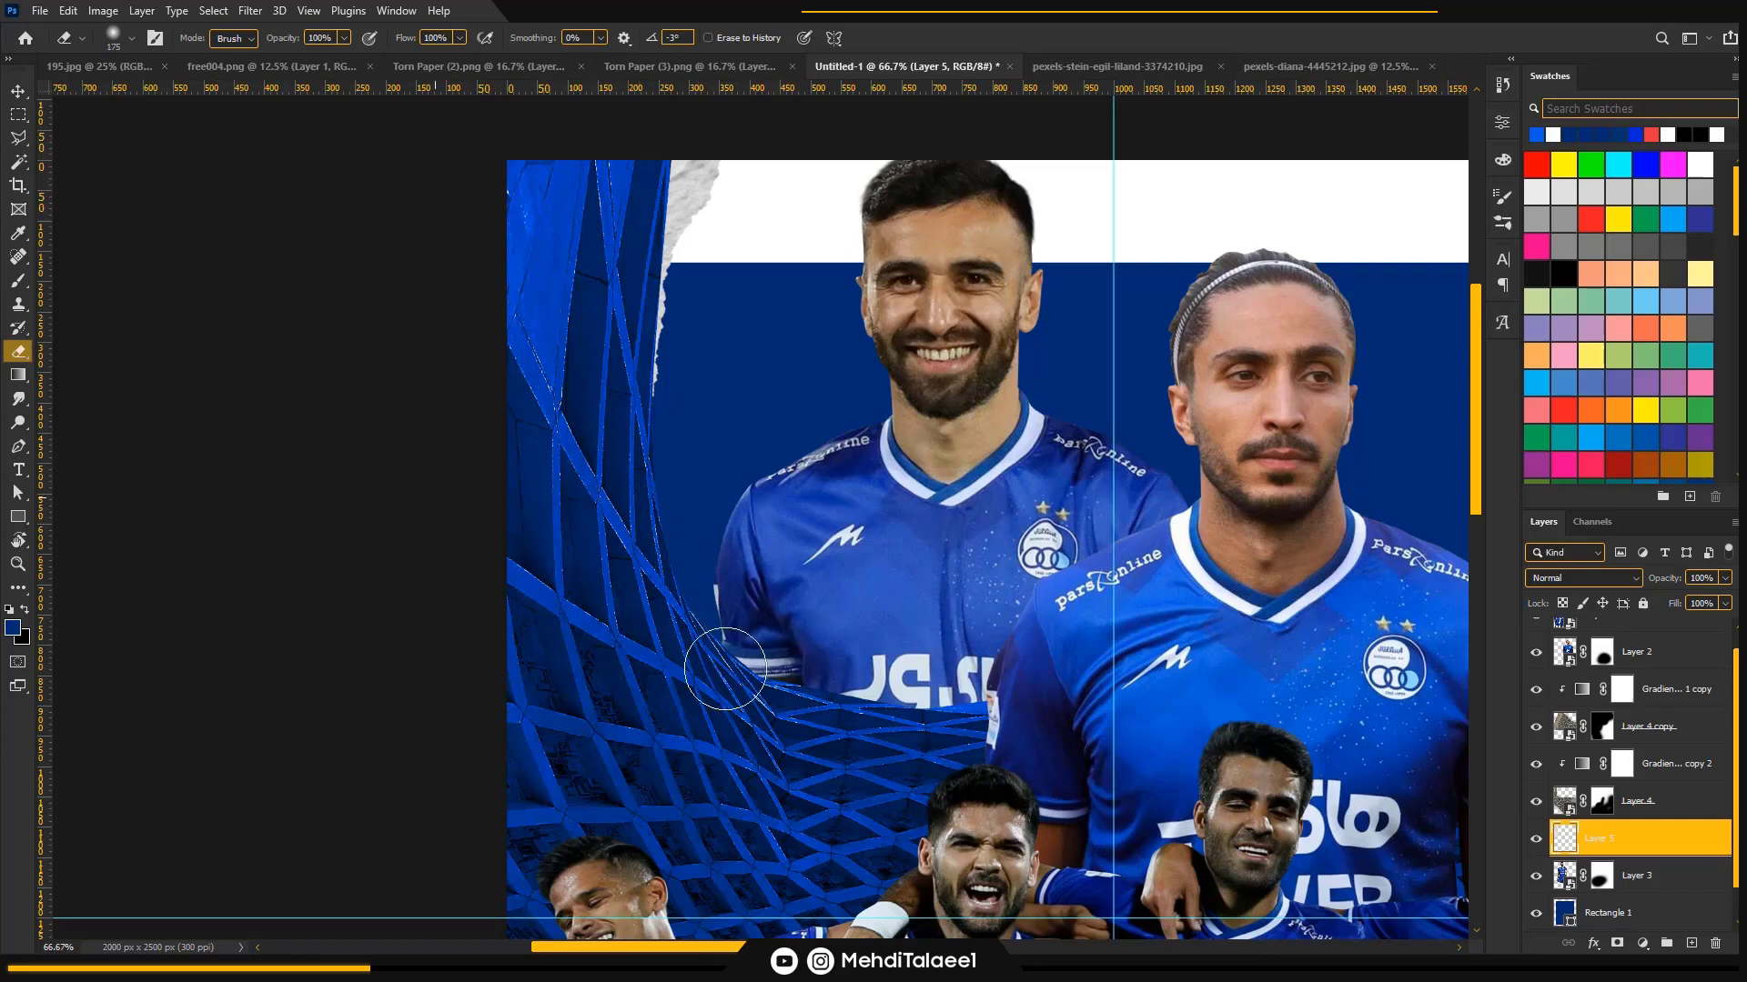
pyautogui.moveTo(744, 696); pyautogui.dragTo(811, 623)
# - Duplicate the torn paper layer, flip the copy vertically, scale it to 83.69%, rotate it about -62.6° and place it along the lattice's lower curve
pyautogui.press('z')
pyautogui.keyDown('alt'); pyautogui.click(810, 624); pyautogui.keyUp('alt')
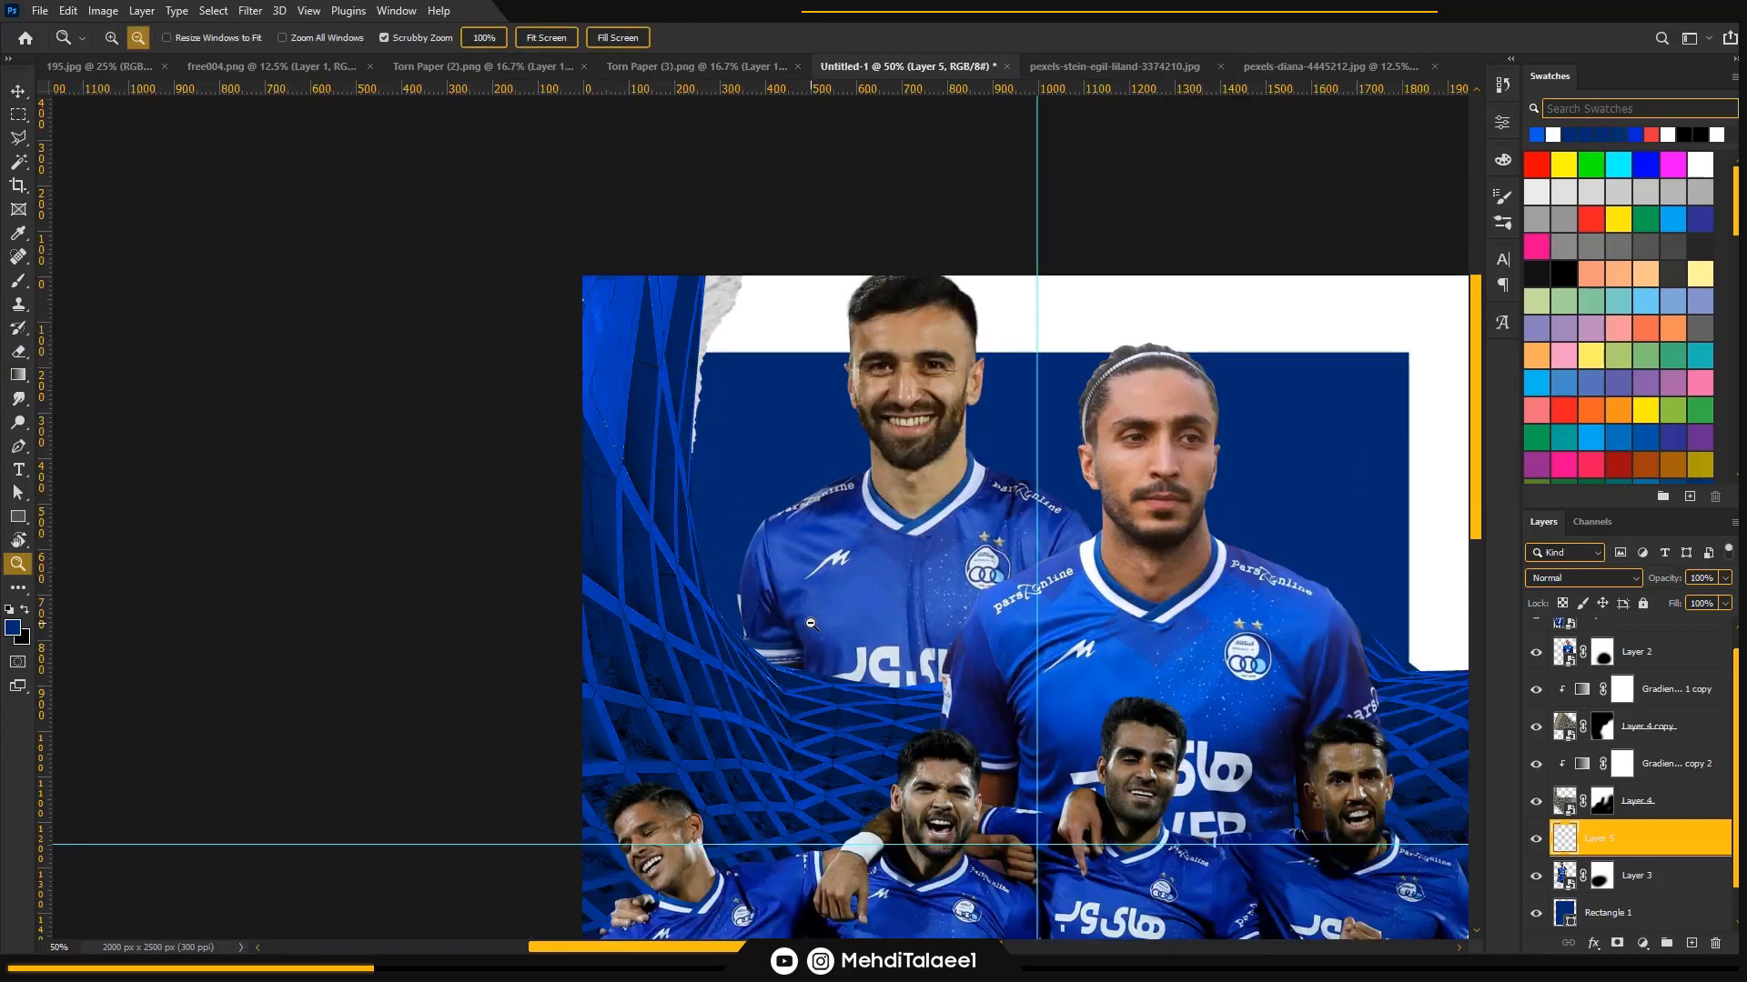
pyautogui.keyDown('alt'); pyautogui.click(811, 623); pyautogui.keyUp('alt')
pyautogui.press('v')
pyautogui.keyDown('alt'); pyautogui.moveTo(565, 264); pyautogui.dragTo(492, 511); pyautogui.keyUp('alt')
pyautogui.rightClick(611, 427)
pyautogui.click(678, 735)
pyautogui.moveTo(594, 446); pyautogui.dragTo(567, 445)
pyautogui.moveTo(737, 415); pyautogui.dragTo(738, 427)
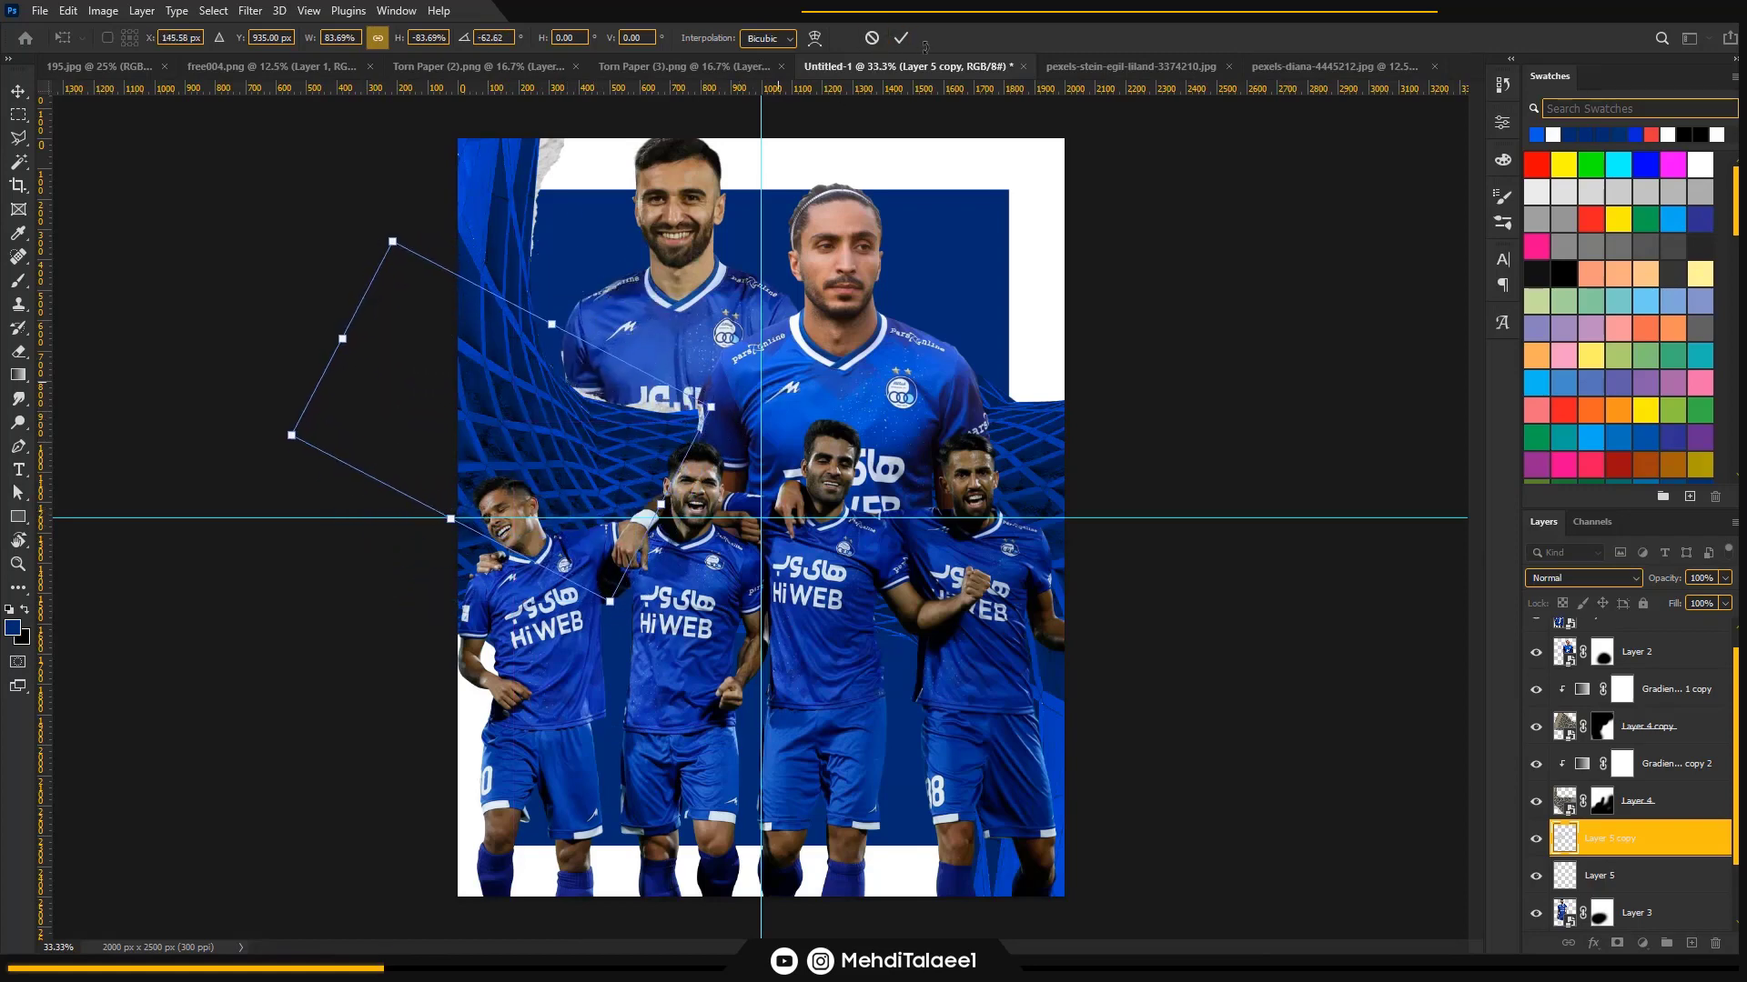
pyautogui.click(904, 38)
pyautogui.press('z')
pyautogui.click(610, 418)
pyautogui.keyDown('alt'); pyautogui.click(632, 425); pyautogui.keyUp('alt')
pyautogui.keyDown('alt'); pyautogui.click(632, 426); pyautogui.keyUp('alt')
pyautogui.click(650, 431)
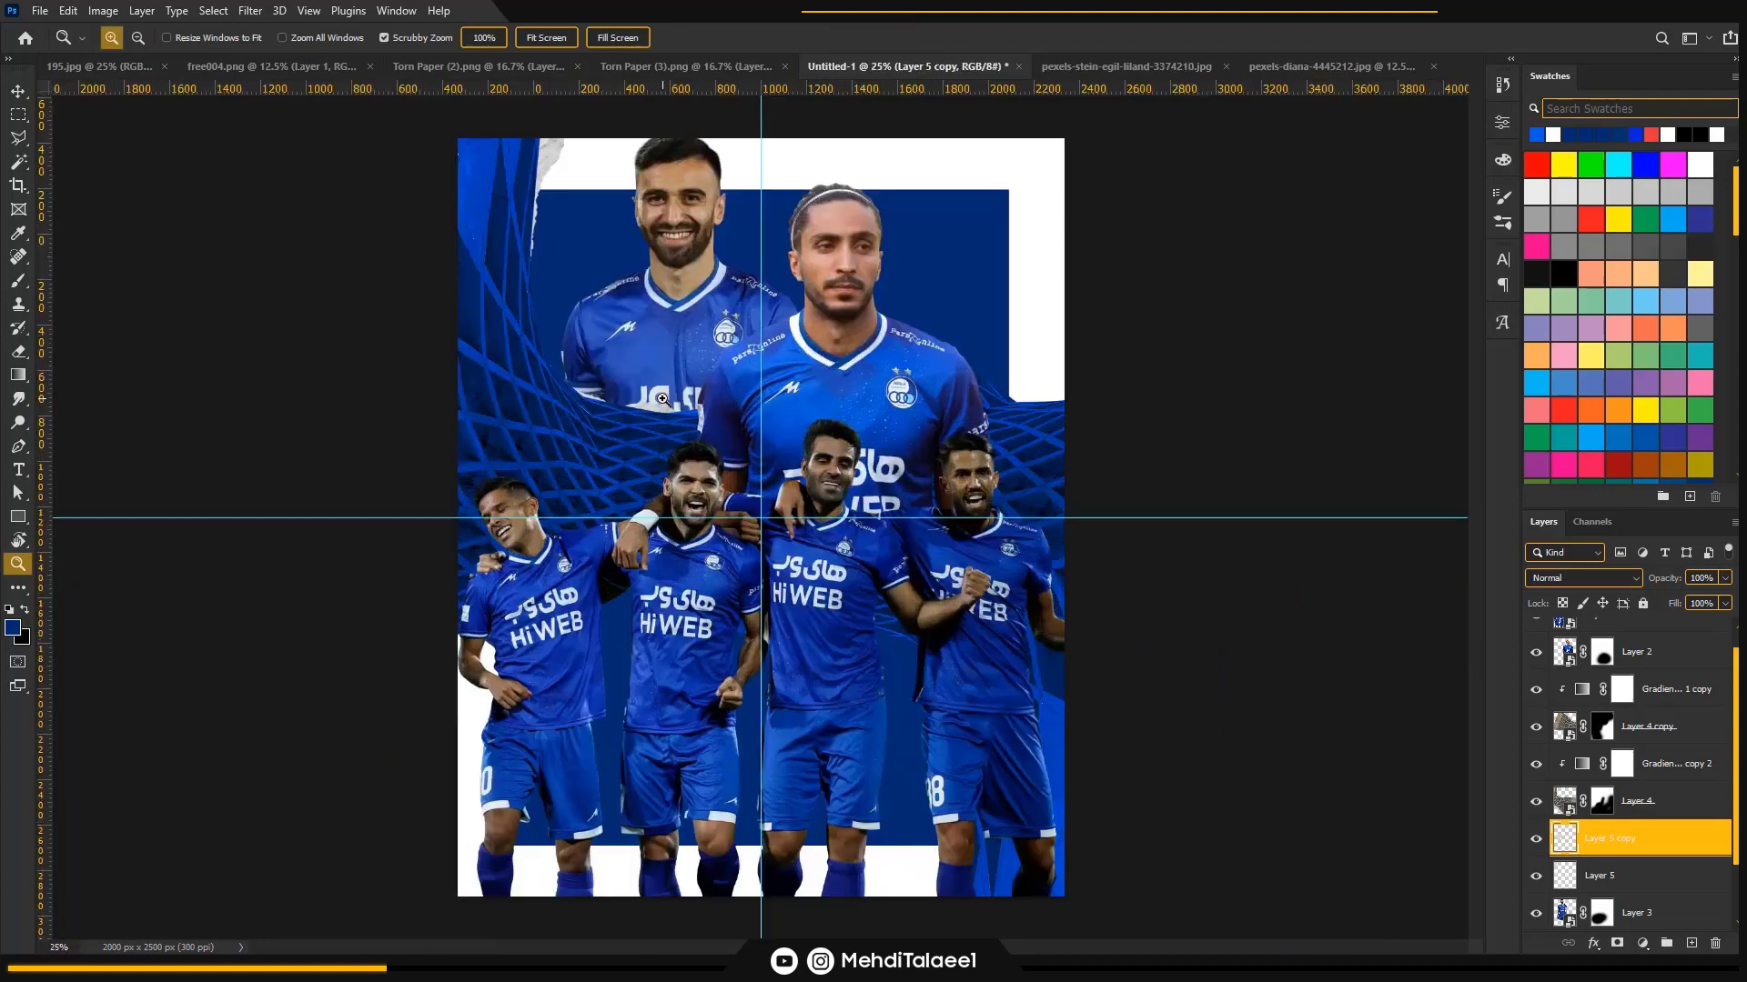
pyautogui.keyDown('alt'); pyautogui.click(668, 436); pyautogui.keyUp('alt')
pyautogui.click(684, 440)
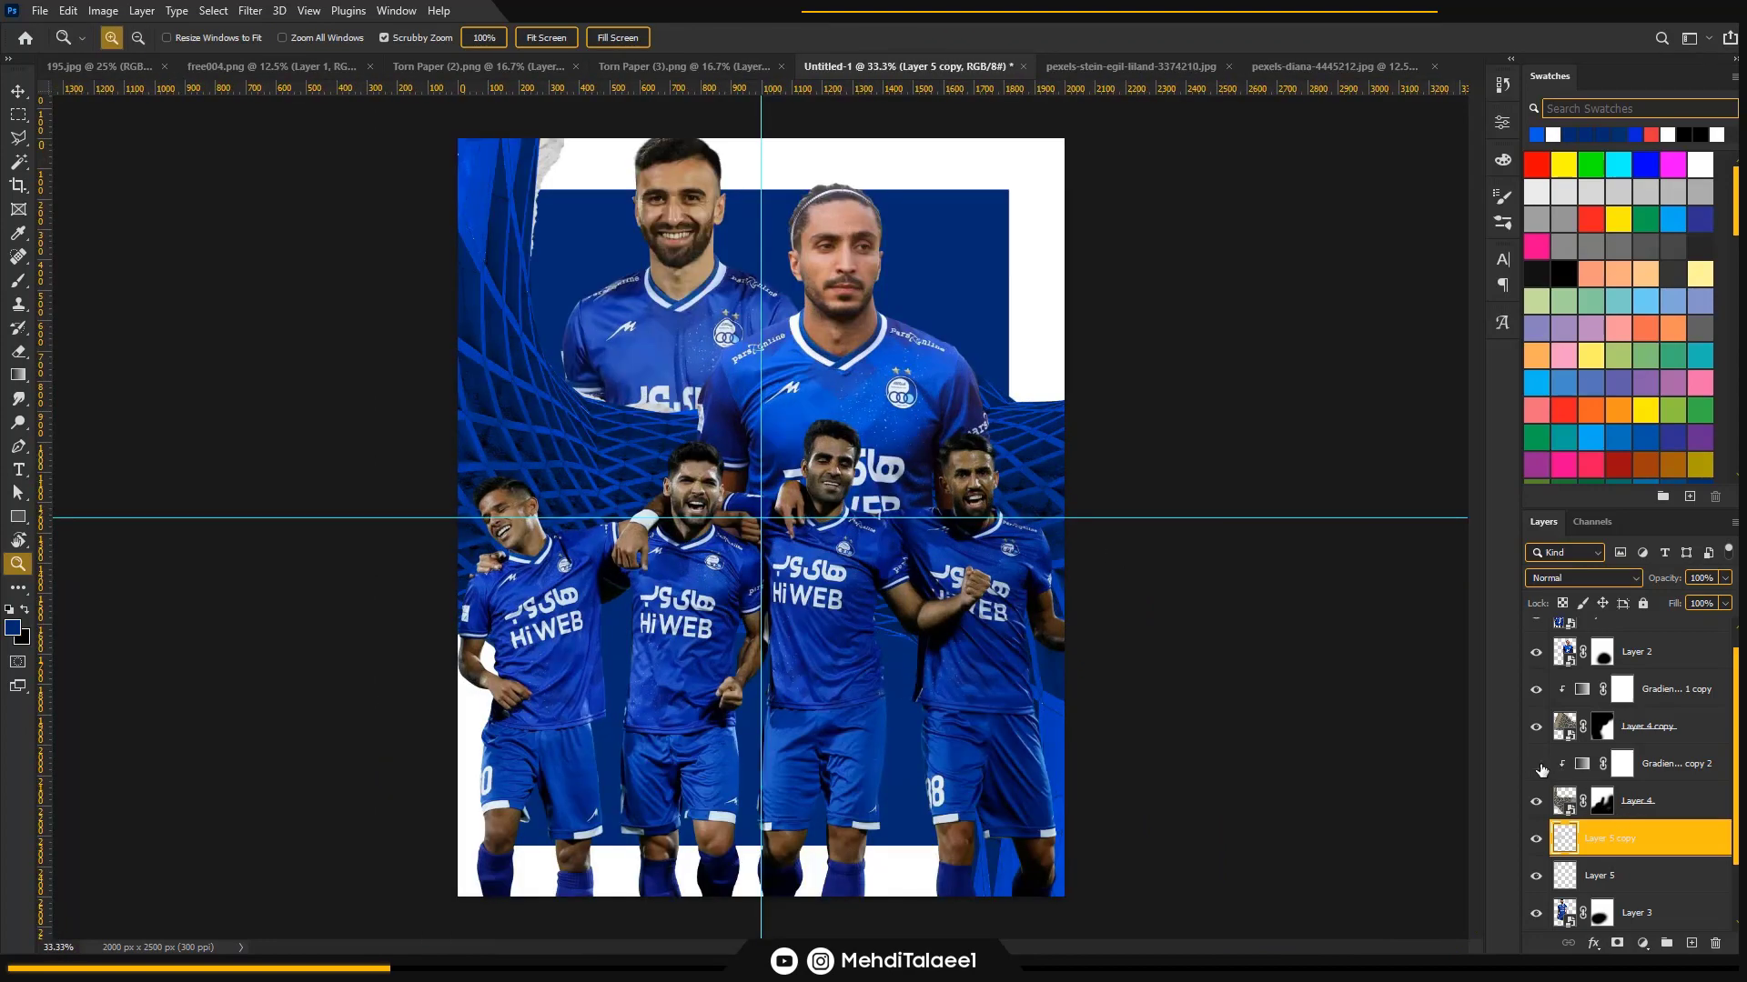
# - Add a clipped Black & White adjustment above Layer 4 and duplicate it above Layer 4 copy, beneath its gradient map
pyautogui.click(1537, 765)
pyautogui.click(1537, 765)
pyautogui.click(1651, 809)
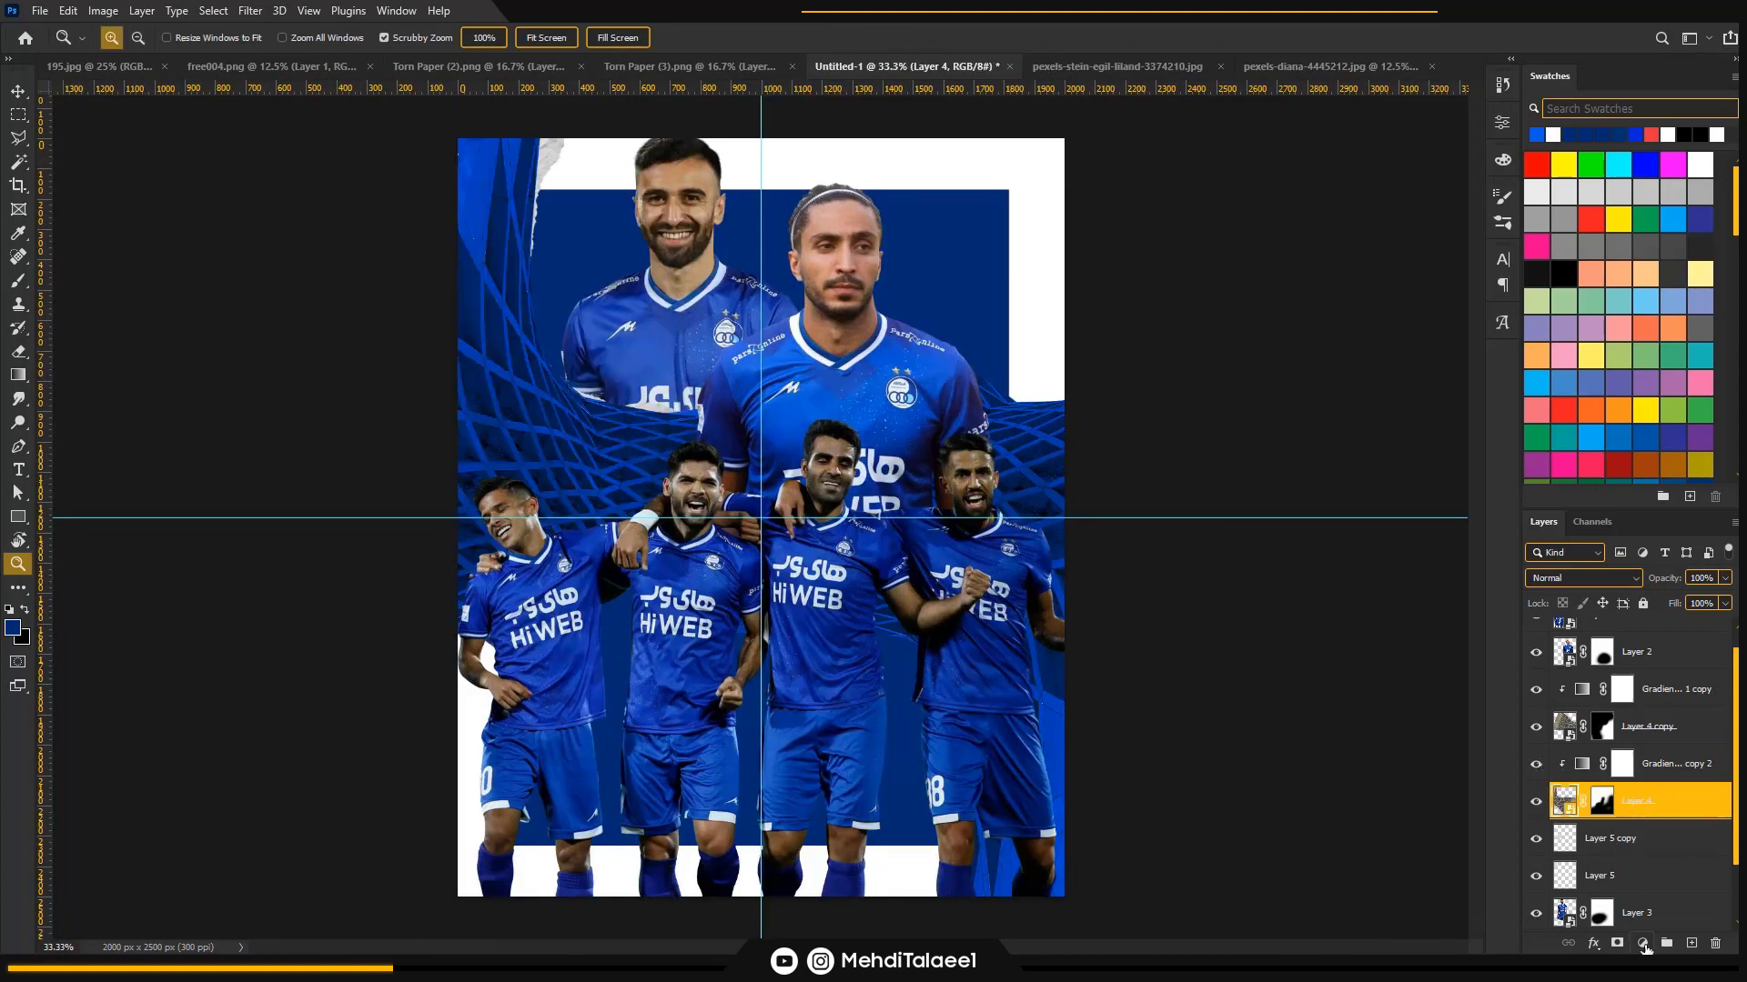
pyautogui.click(1643, 945)
pyautogui.click(1628, 799)
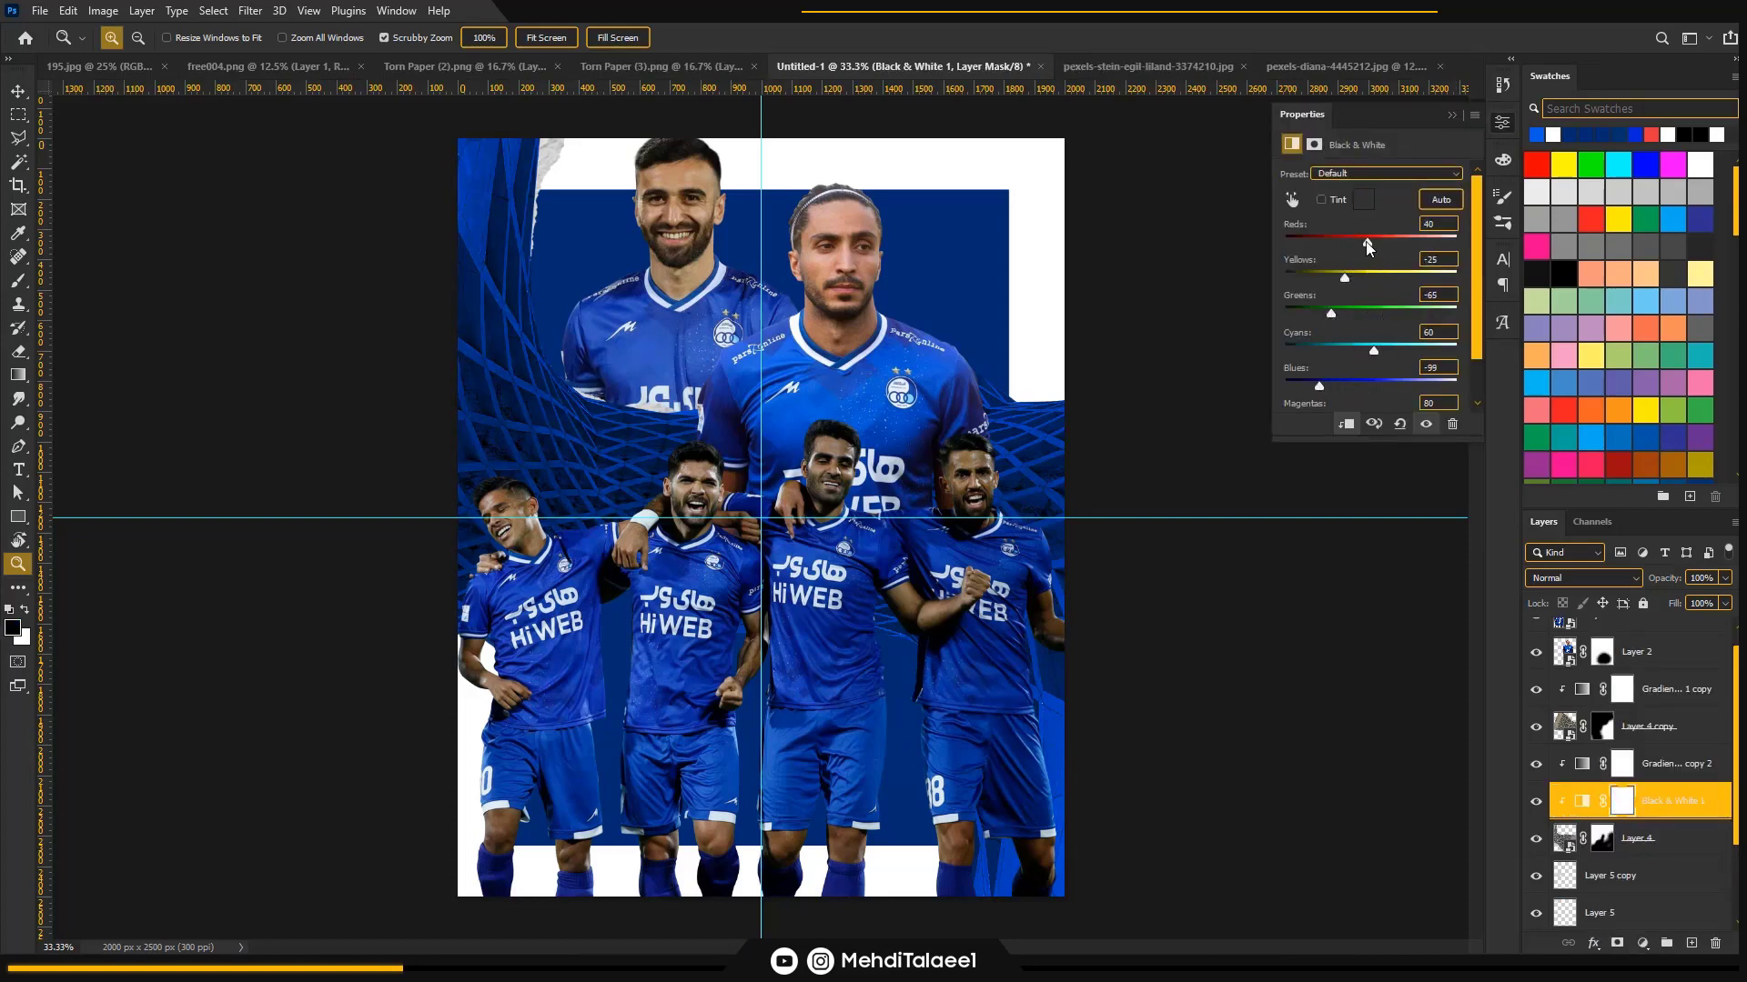
pyautogui.click(1452, 115)
pyautogui.keyDown('alt'); pyautogui.moveTo(1690, 809); pyautogui.dragTo(1703, 711); pyautogui.keyUp('alt')
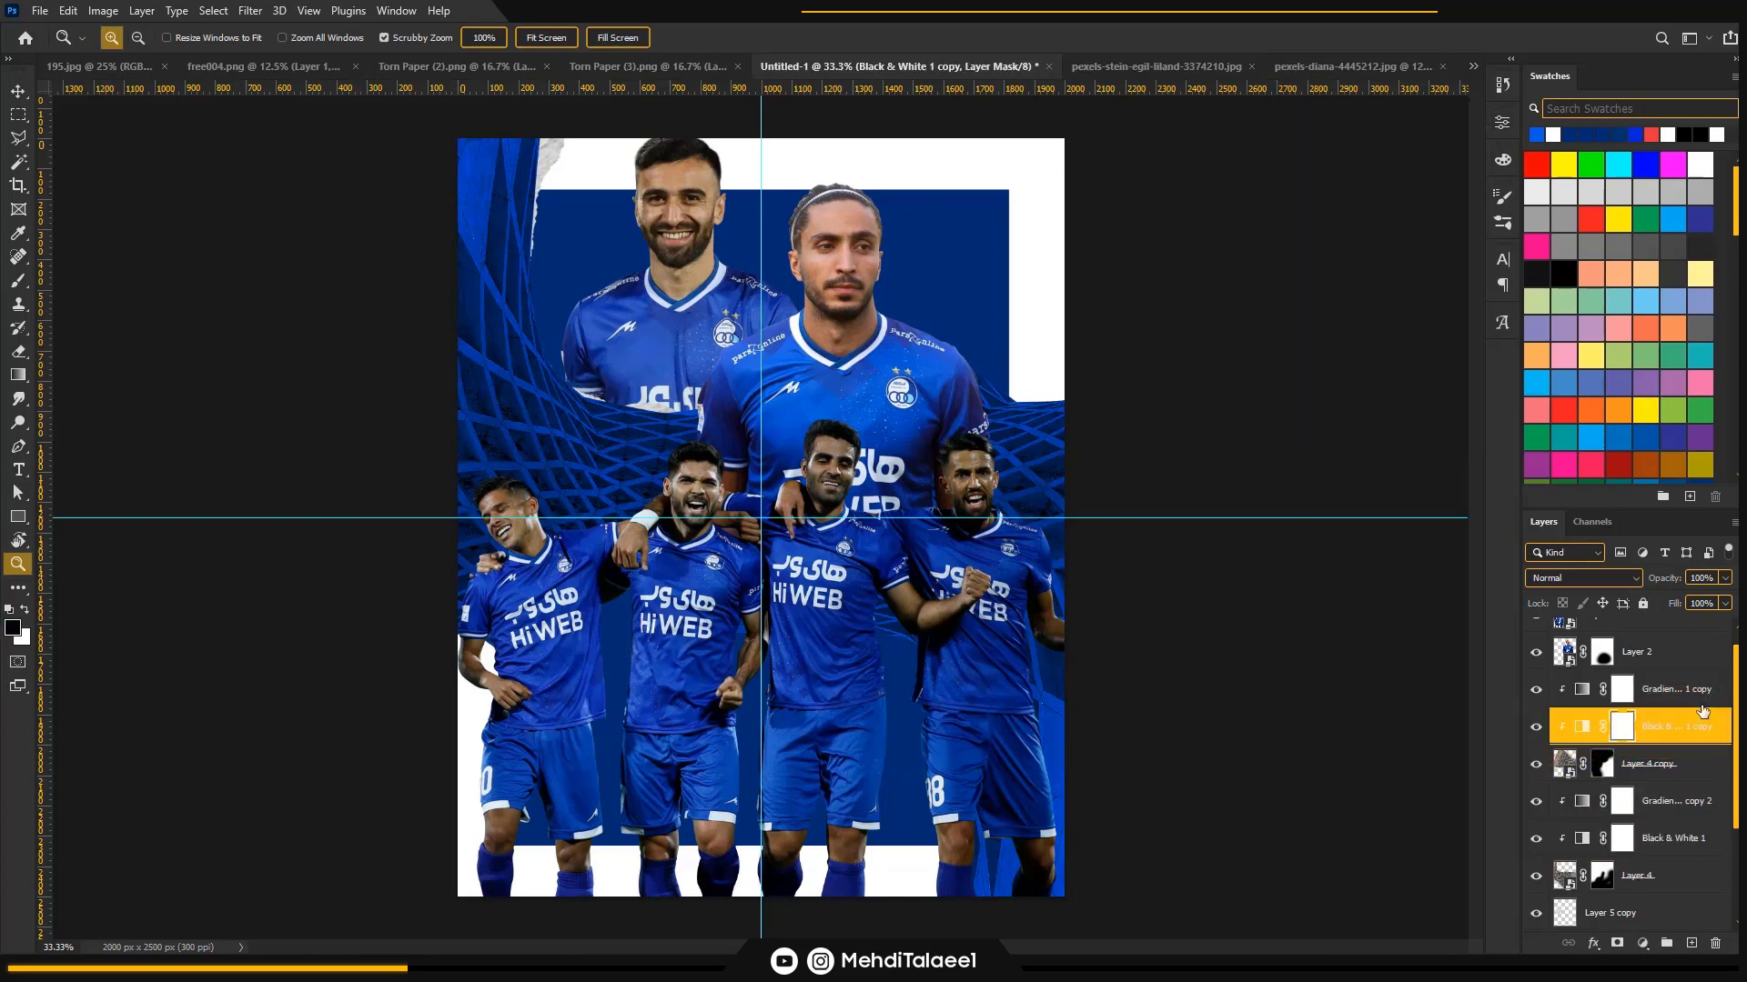
pyautogui.keyDown('alt'); pyautogui.click(692, 482); pyautogui.keyUp('alt')
pyautogui.click(689, 483)
pyautogui.keyDown('alt'); pyautogui.click(734, 487); pyautogui.keyUp('alt')
pyautogui.keyDown('alt'); pyautogui.click(739, 488); pyautogui.keyUp('alt')
pyautogui.click(753, 491)
pyautogui.click(719, 528)
pyautogui.scroll(-1, 1657, 781)
pyautogui.click(1629, 771)
pyautogui.click(1622, 663)
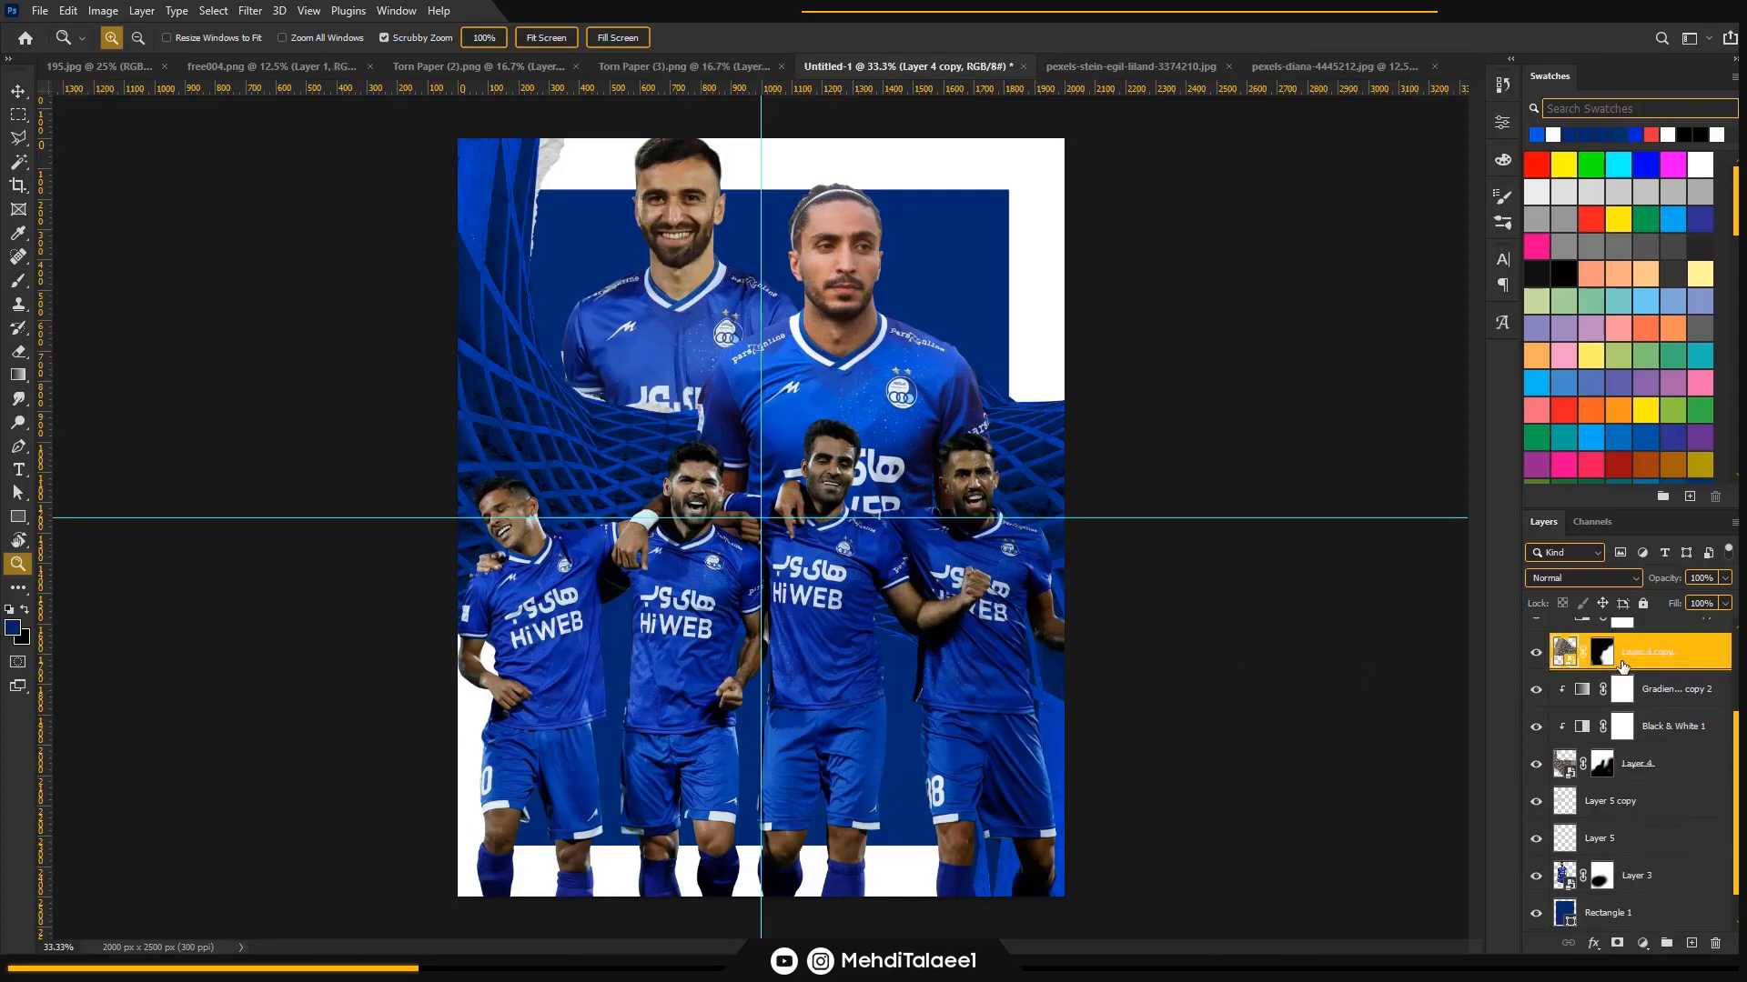
pyautogui.click(1640, 776)
pyautogui.press('v')
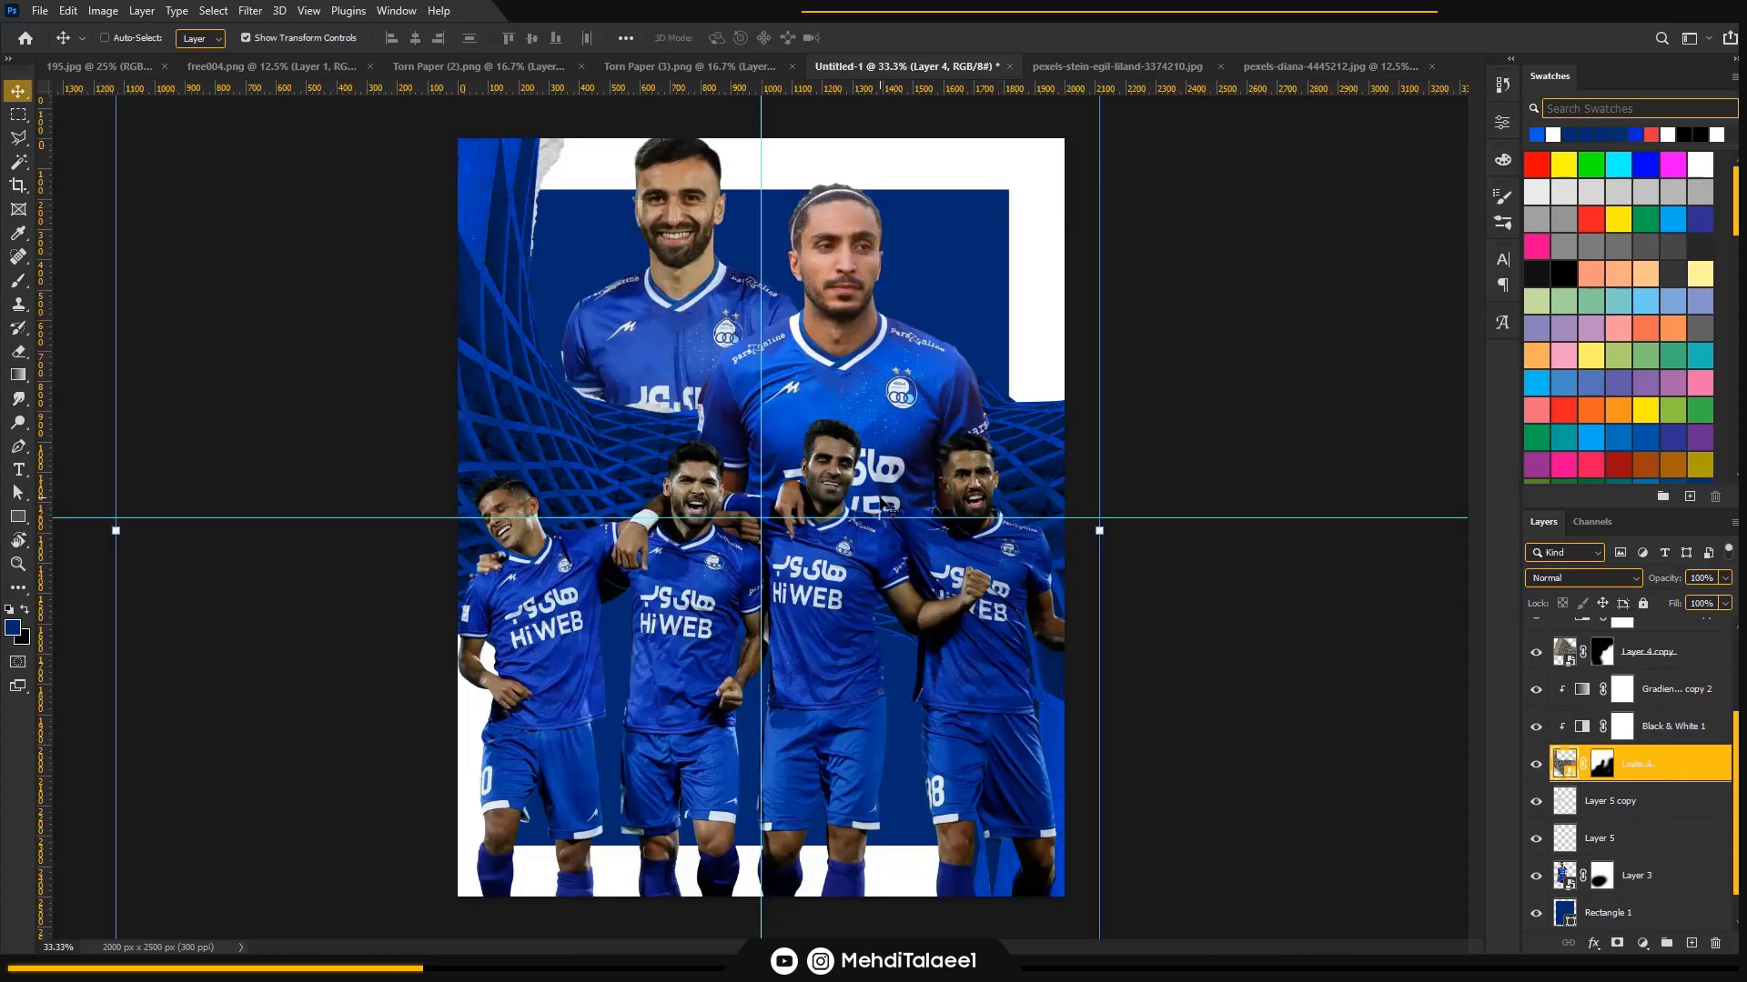
pyautogui.click(1606, 812)
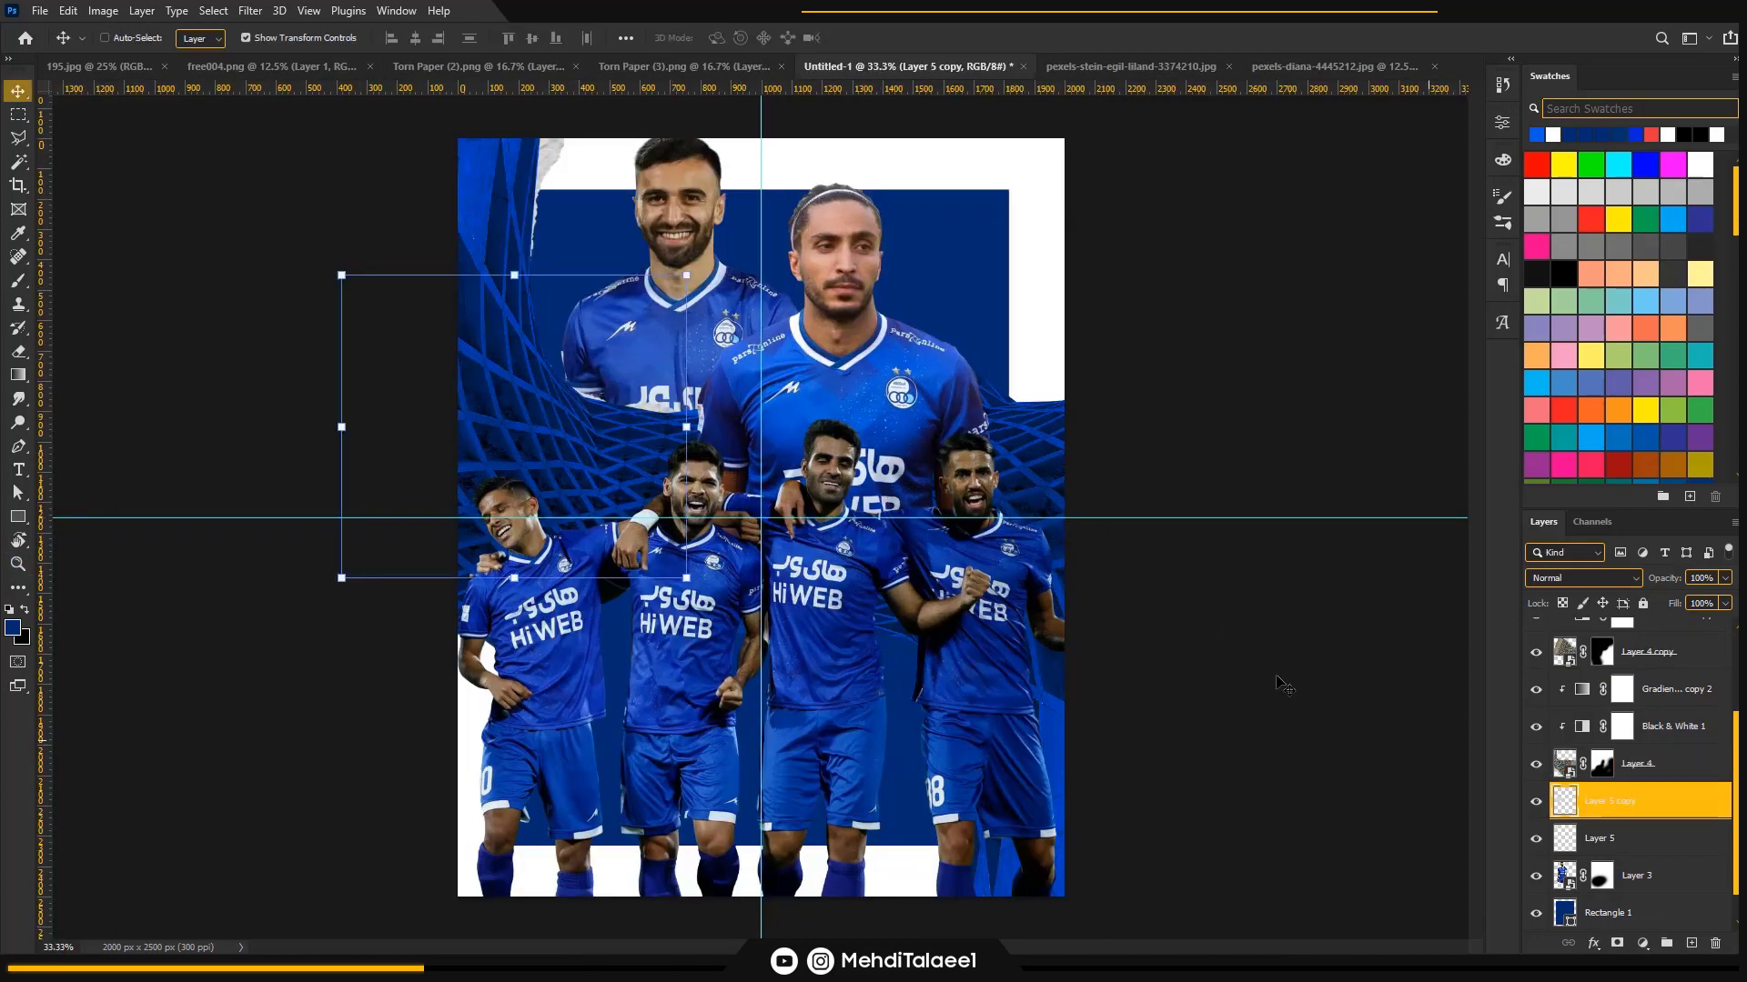
# - Paste the torn paper from Torn Paper (3).png into the poster directly above Rectangle 1
pyautogui.click(515, 67)
pyautogui.click(702, 65)
pyautogui.click(905, 66)
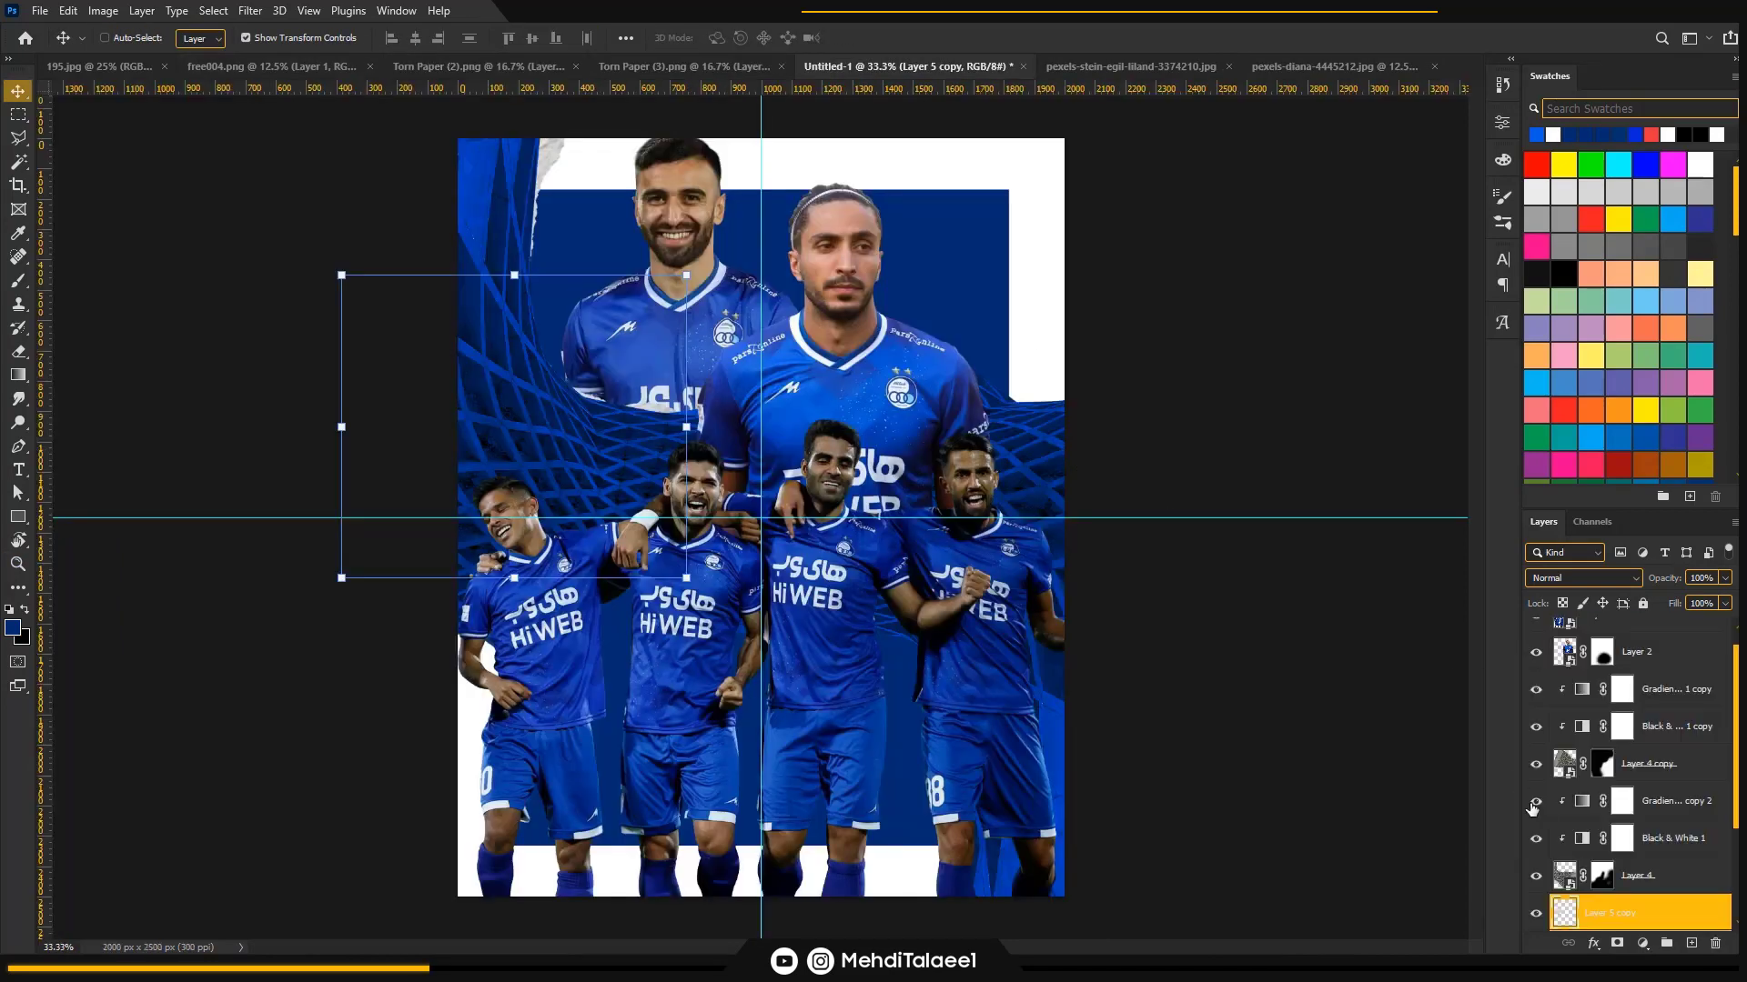
pyautogui.scroll(-3, 1534, 808)
pyautogui.click(1637, 913)
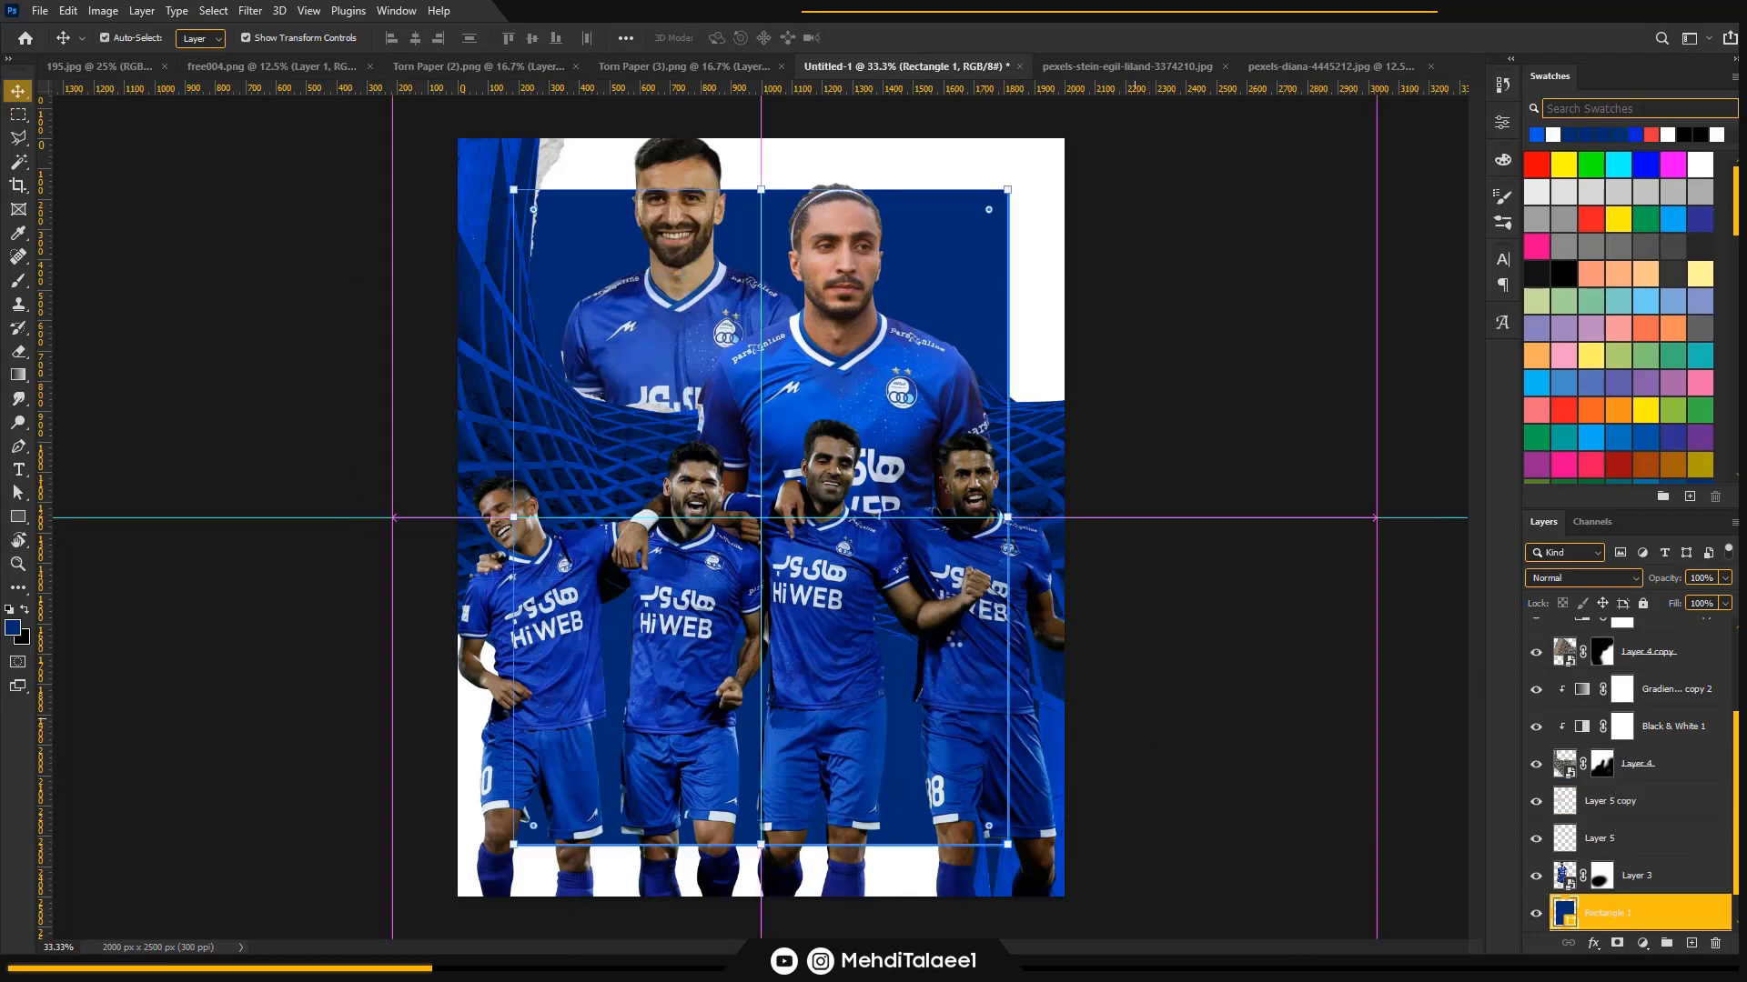
pyautogui.hotkey('ctrl', 'v')
# - Flip the pasted torn paper horizontally, scale it to 33.18% and move it to the poster's upper-right edge
pyautogui.hotkey('ctrl', 't')
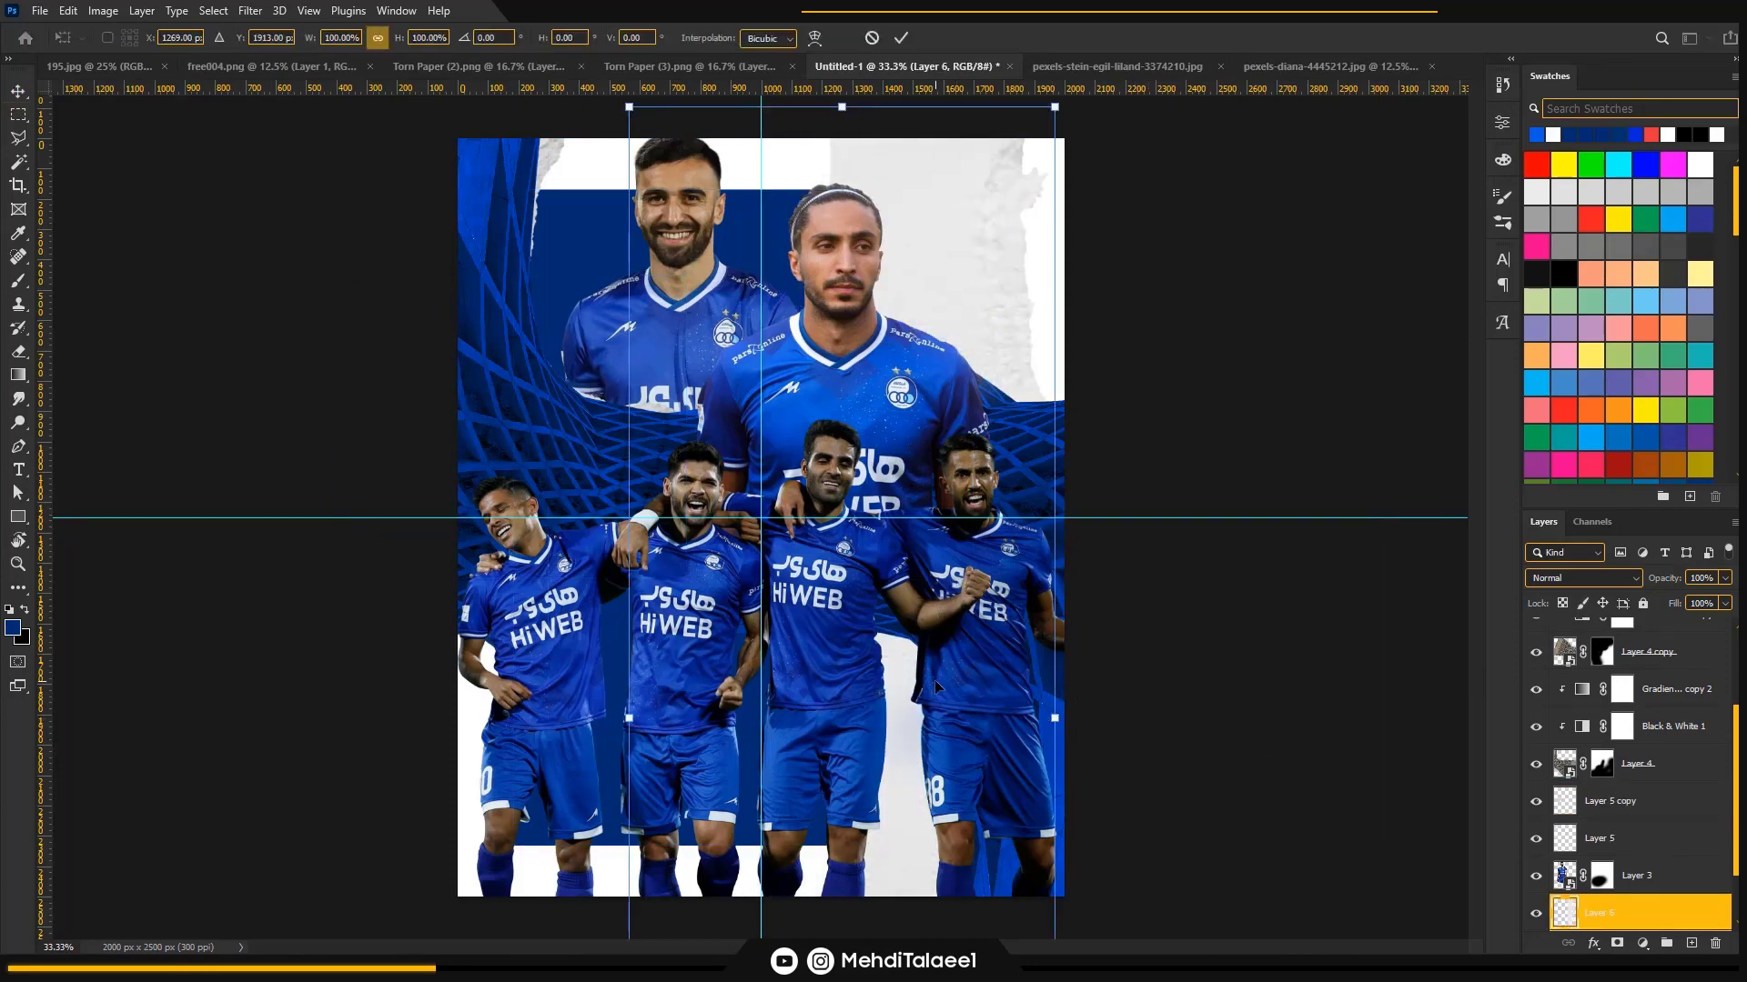
pyautogui.rightClick(936, 688)
pyautogui.click(1027, 655)
pyautogui.moveTo(784, 624); pyautogui.dragTo(1108, 471)
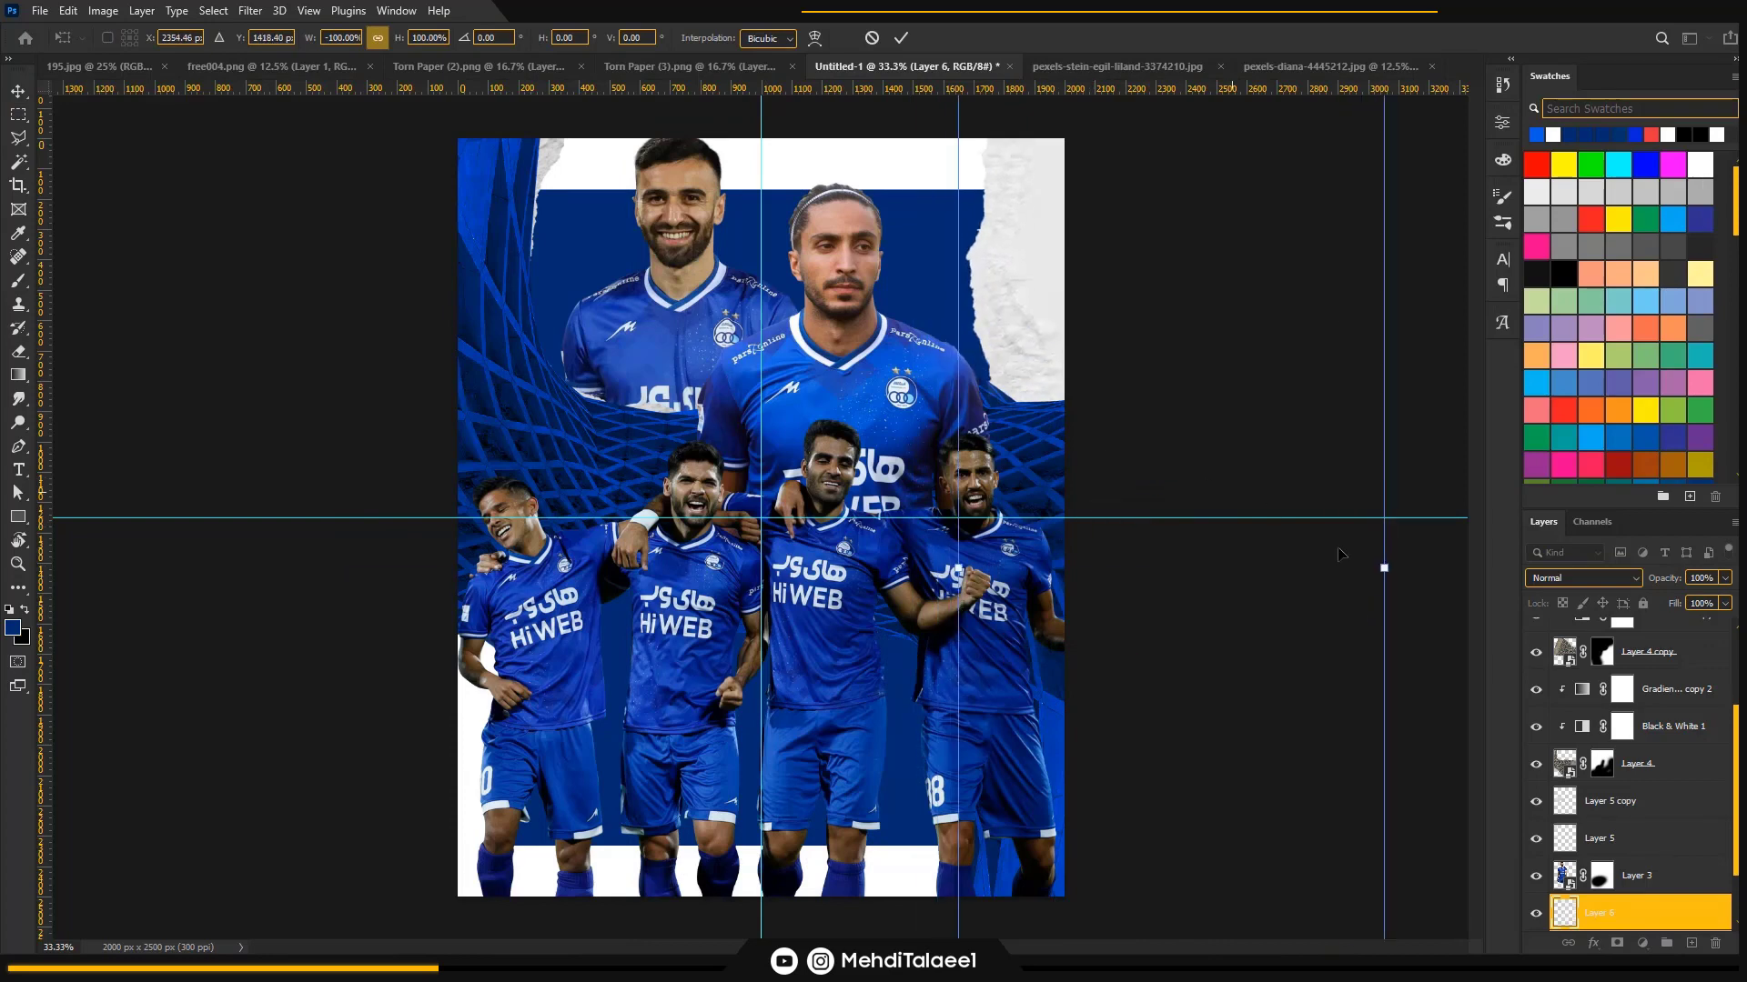
pyautogui.moveTo(1385, 569); pyautogui.dragTo(1099, 543)
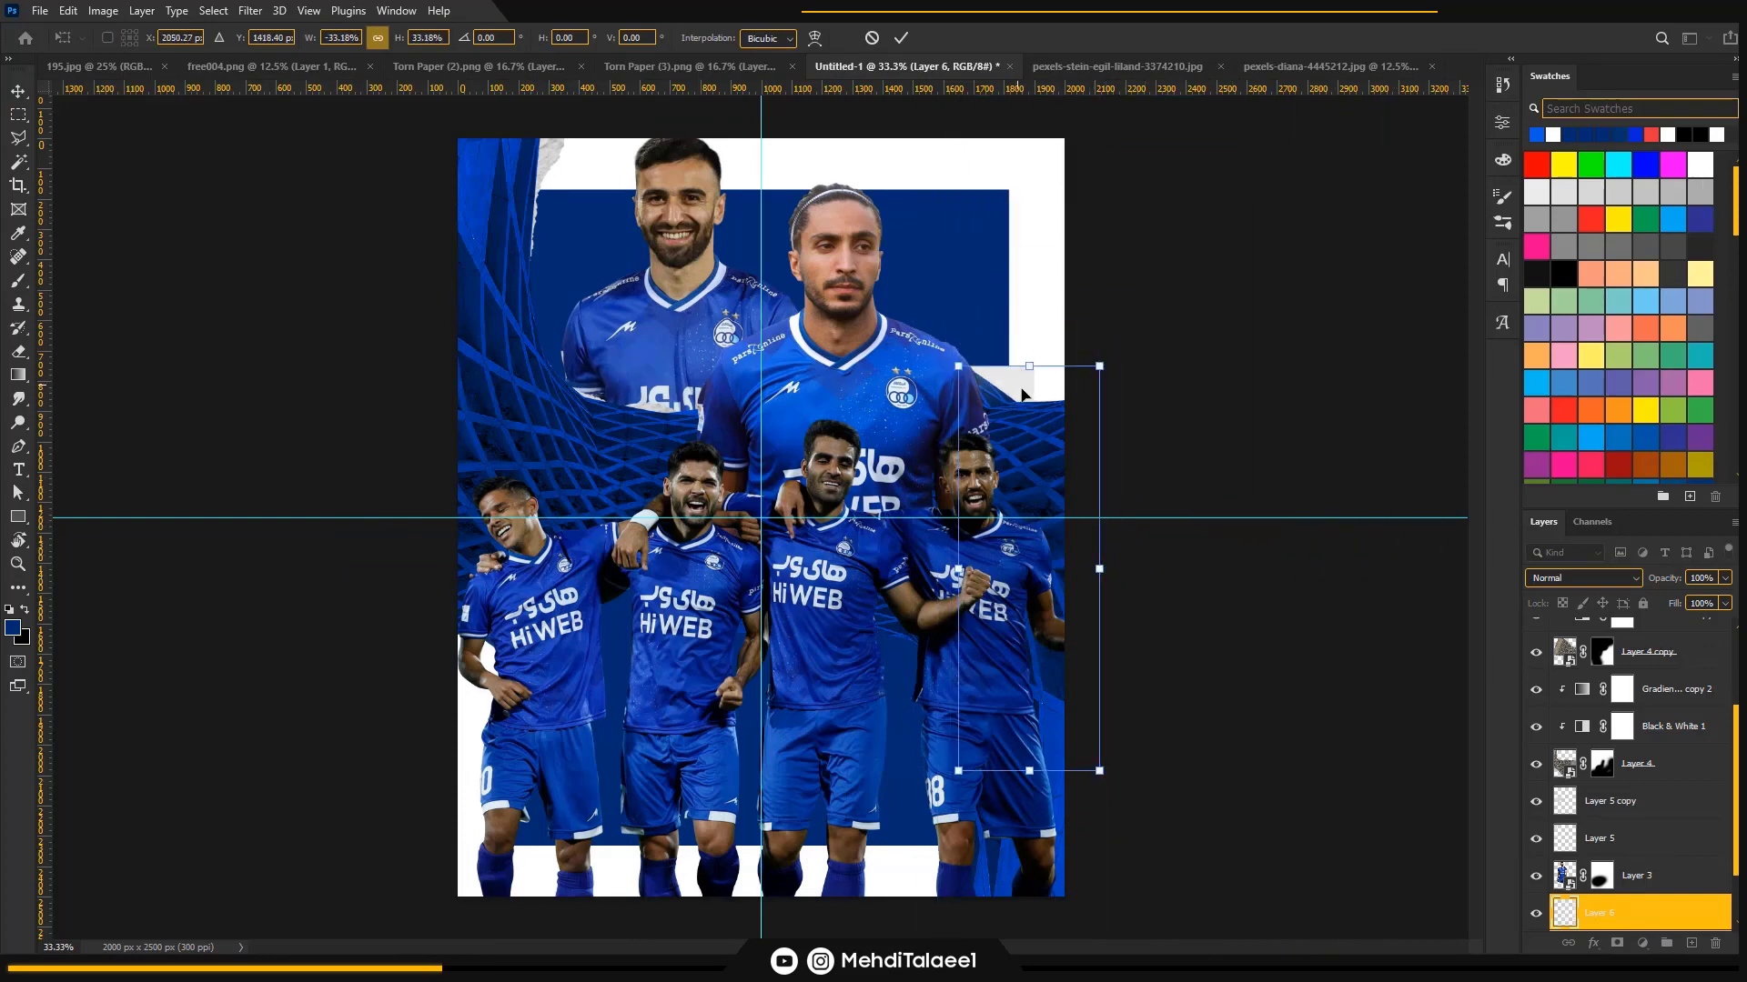
pyautogui.moveTo(1022, 393); pyautogui.dragTo(999, 362)
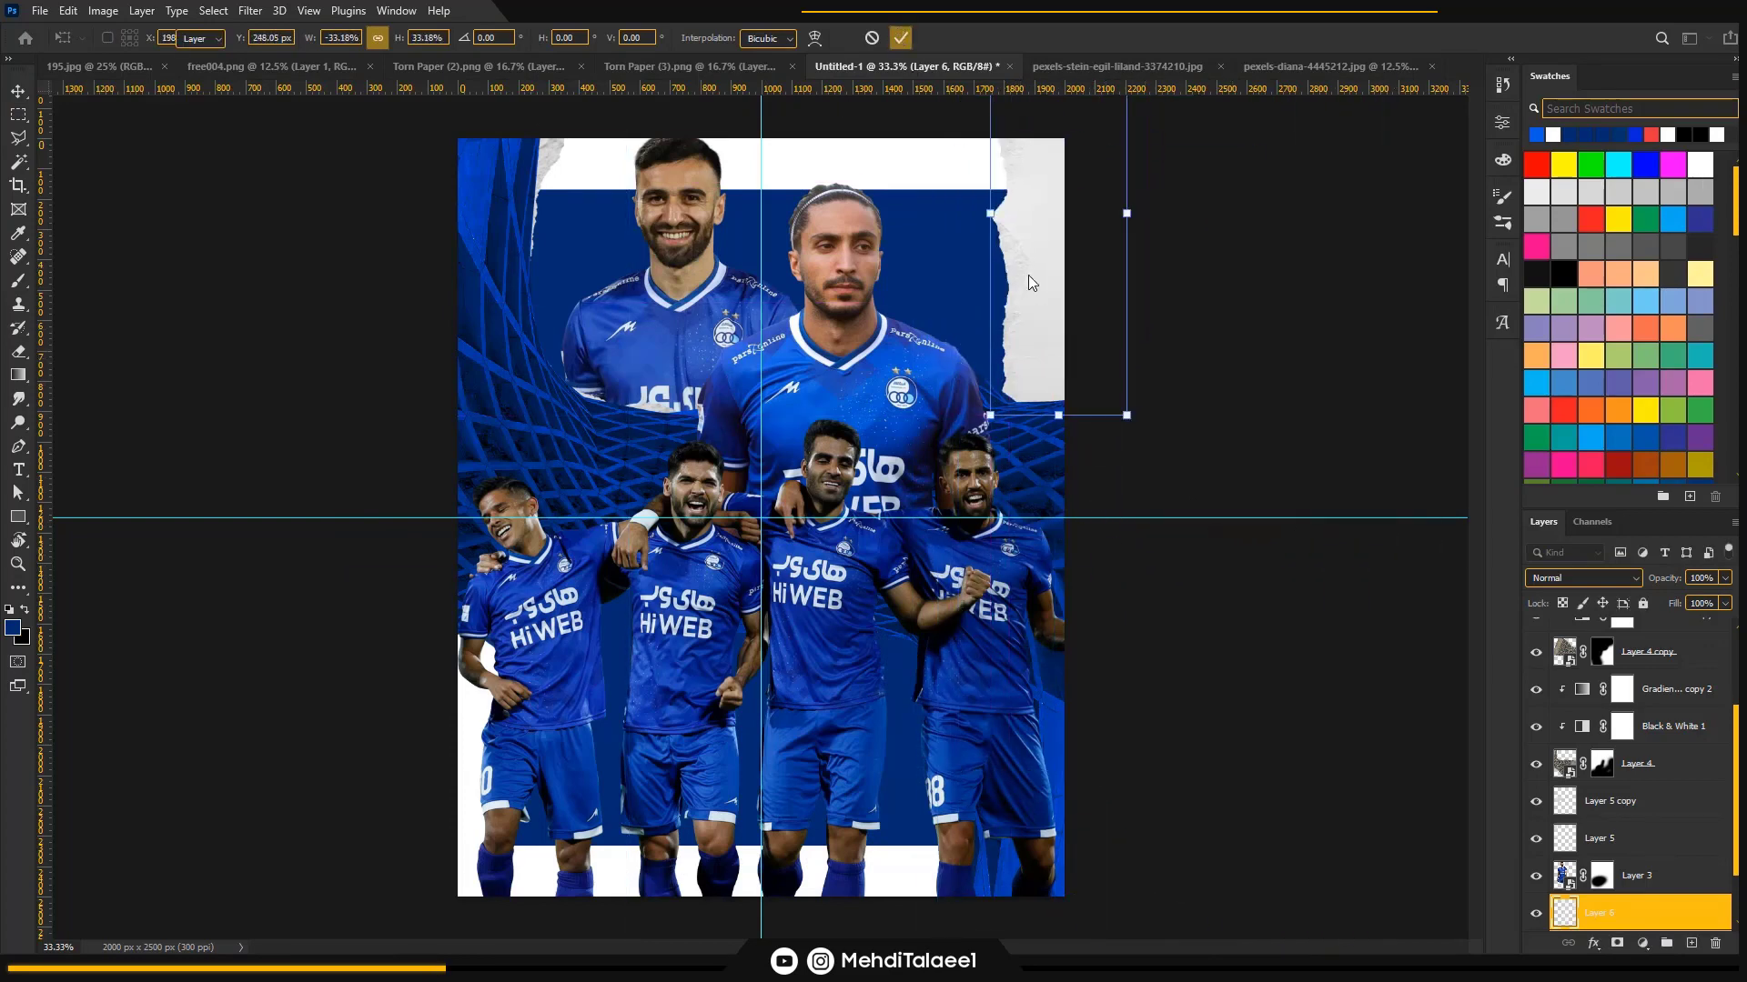
# - Scale the torn paper to 69.32% and align its ragged side over the blue rectangle's upper-right edge
pyautogui.moveTo(1067, 312); pyautogui.dragTo(1052, 312)
pyautogui.hotkey('ctrl', 't')
pyautogui.moveTo(1057, 425); pyautogui.dragTo(1063, 298)
pyautogui.moveTo(1059, 238); pyautogui.dragTo(1038, 352)
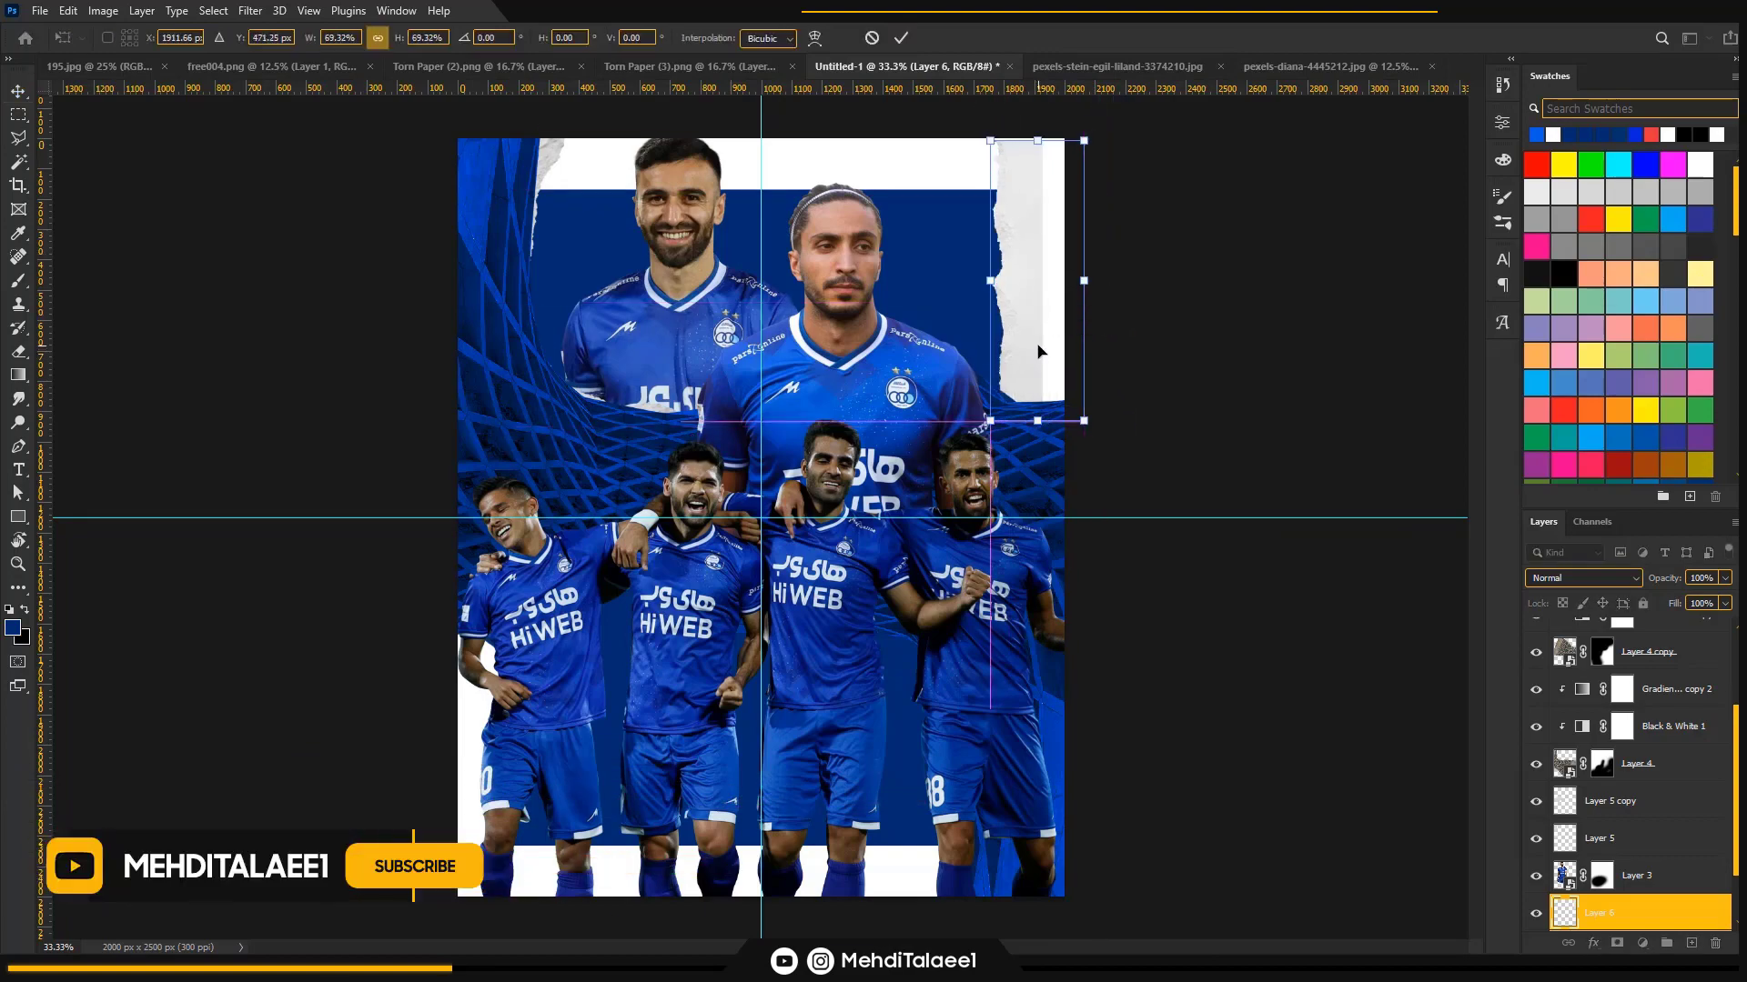
pyautogui.click(901, 39)
pyautogui.scroll(3, 1022, 180)
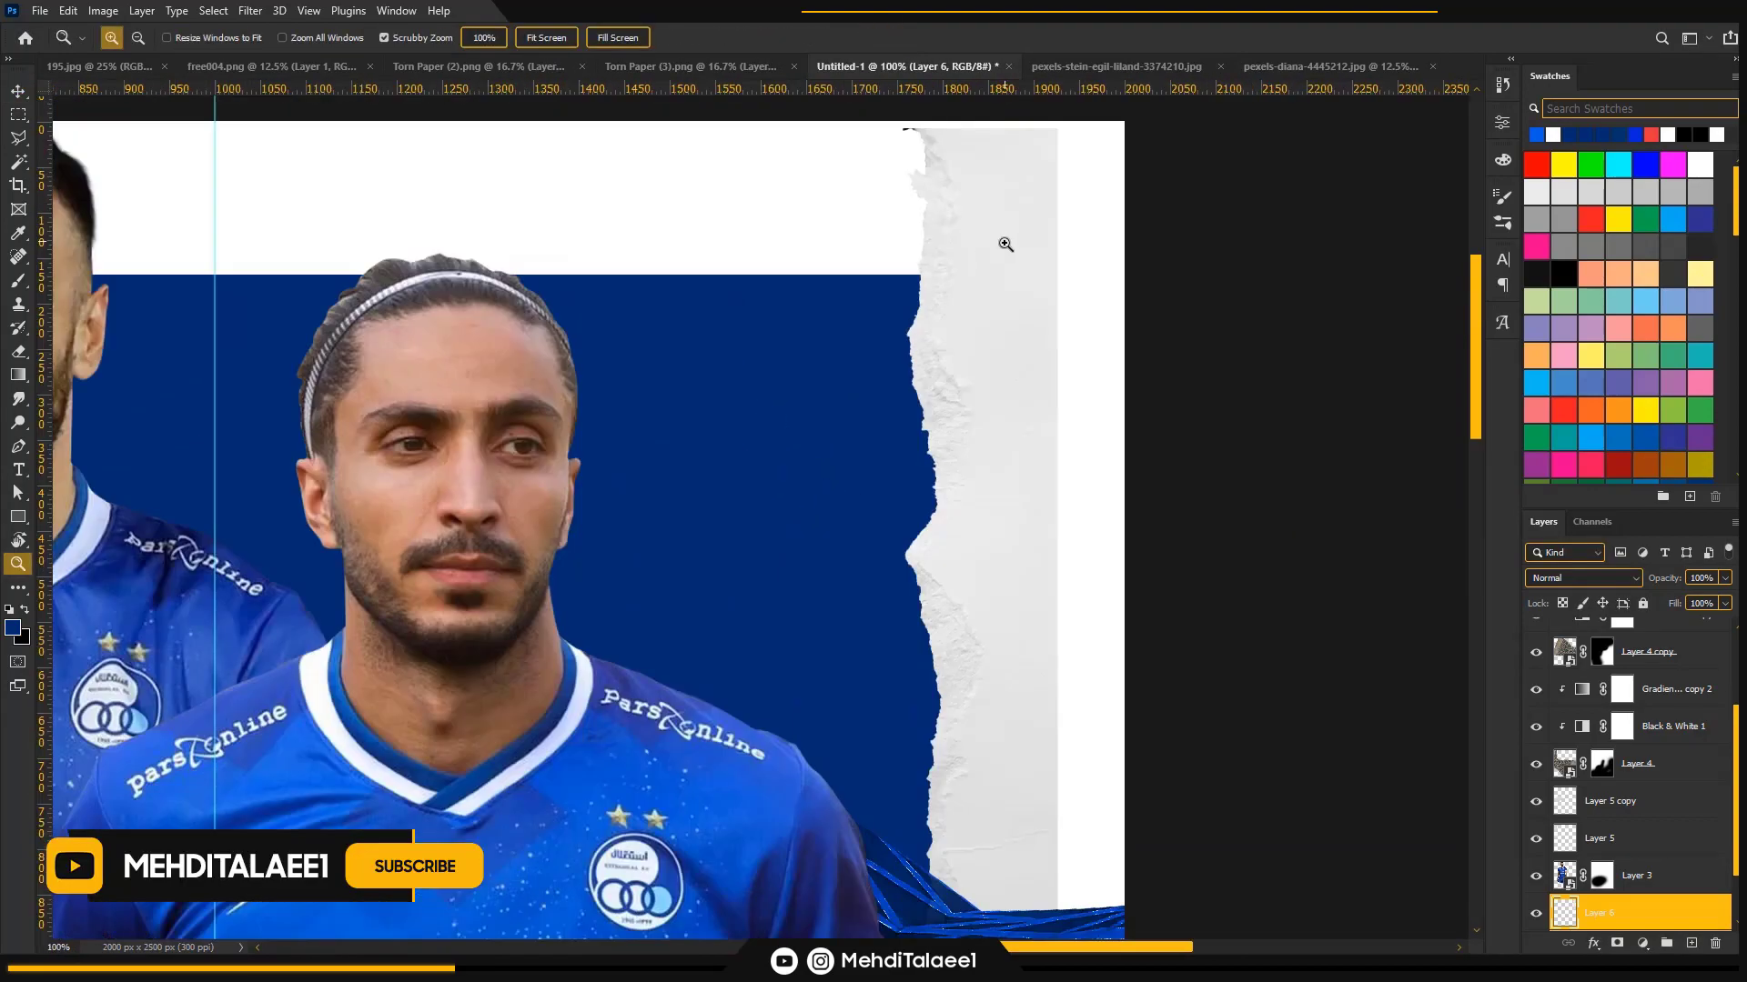
pyautogui.moveTo(1024, 525); pyautogui.dragTo(1021, 608)
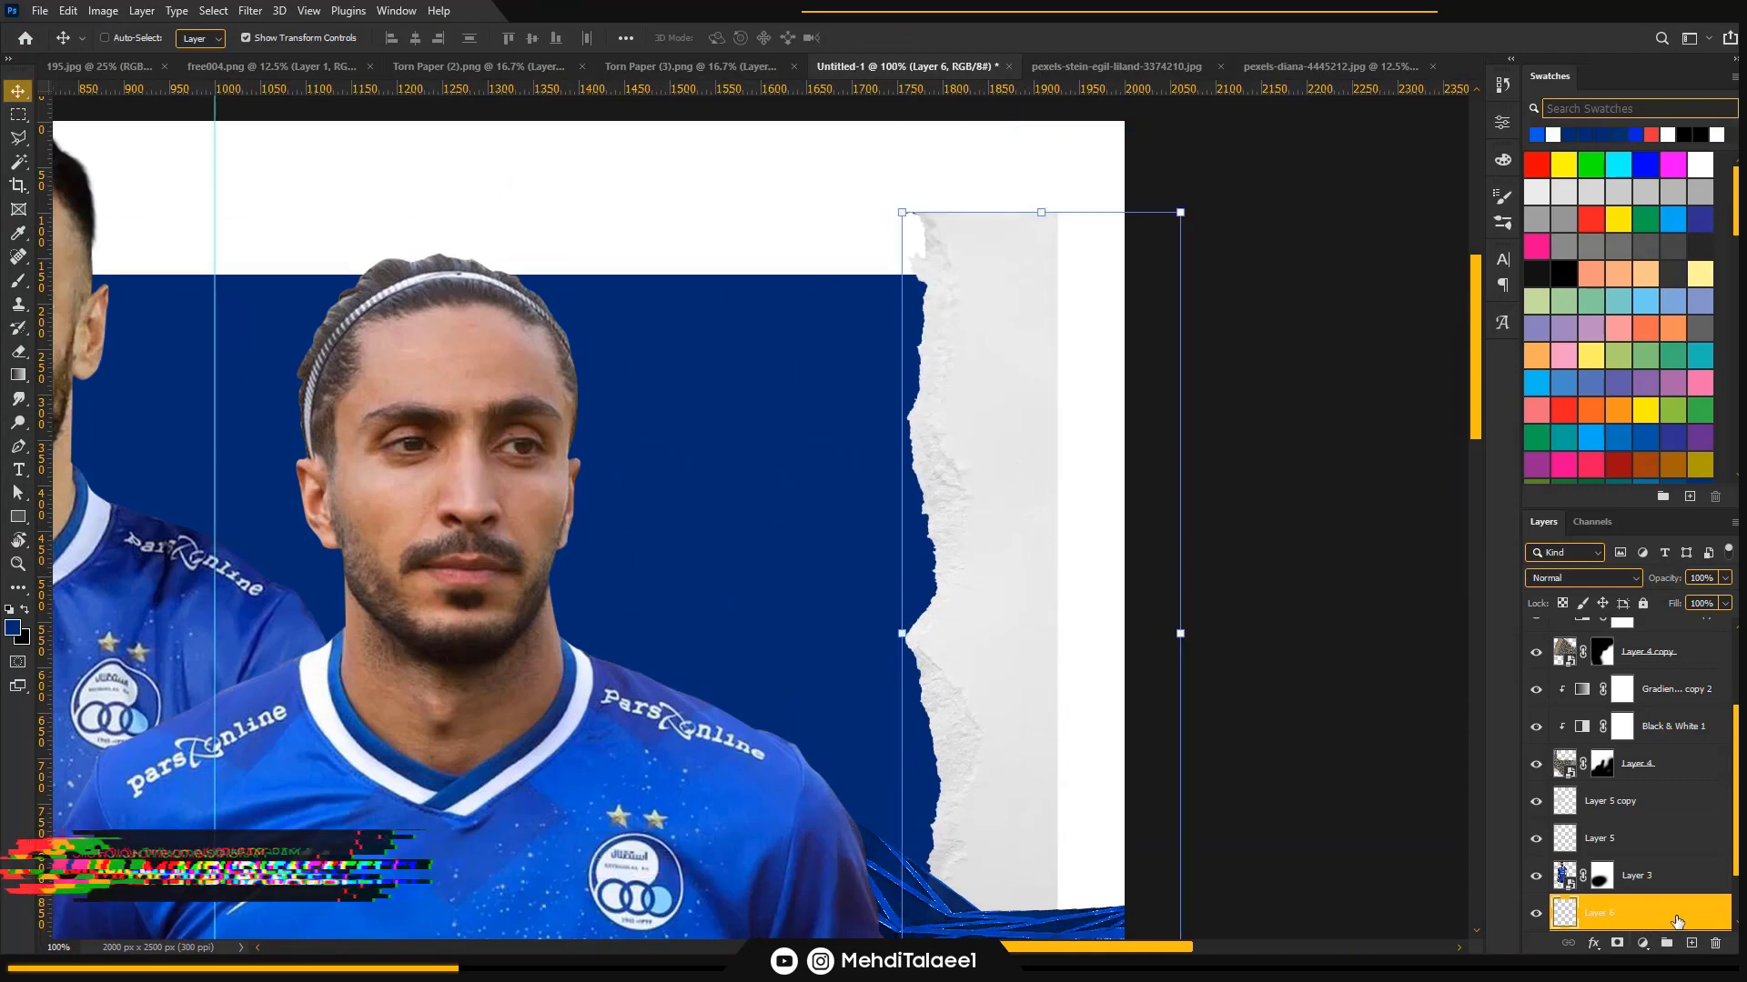
# - Apply a Color Overlay to the torn paper layer using white sampled from the poster background
pyautogui.doubleClick(1677, 921)
pyautogui.click(1083, 604)
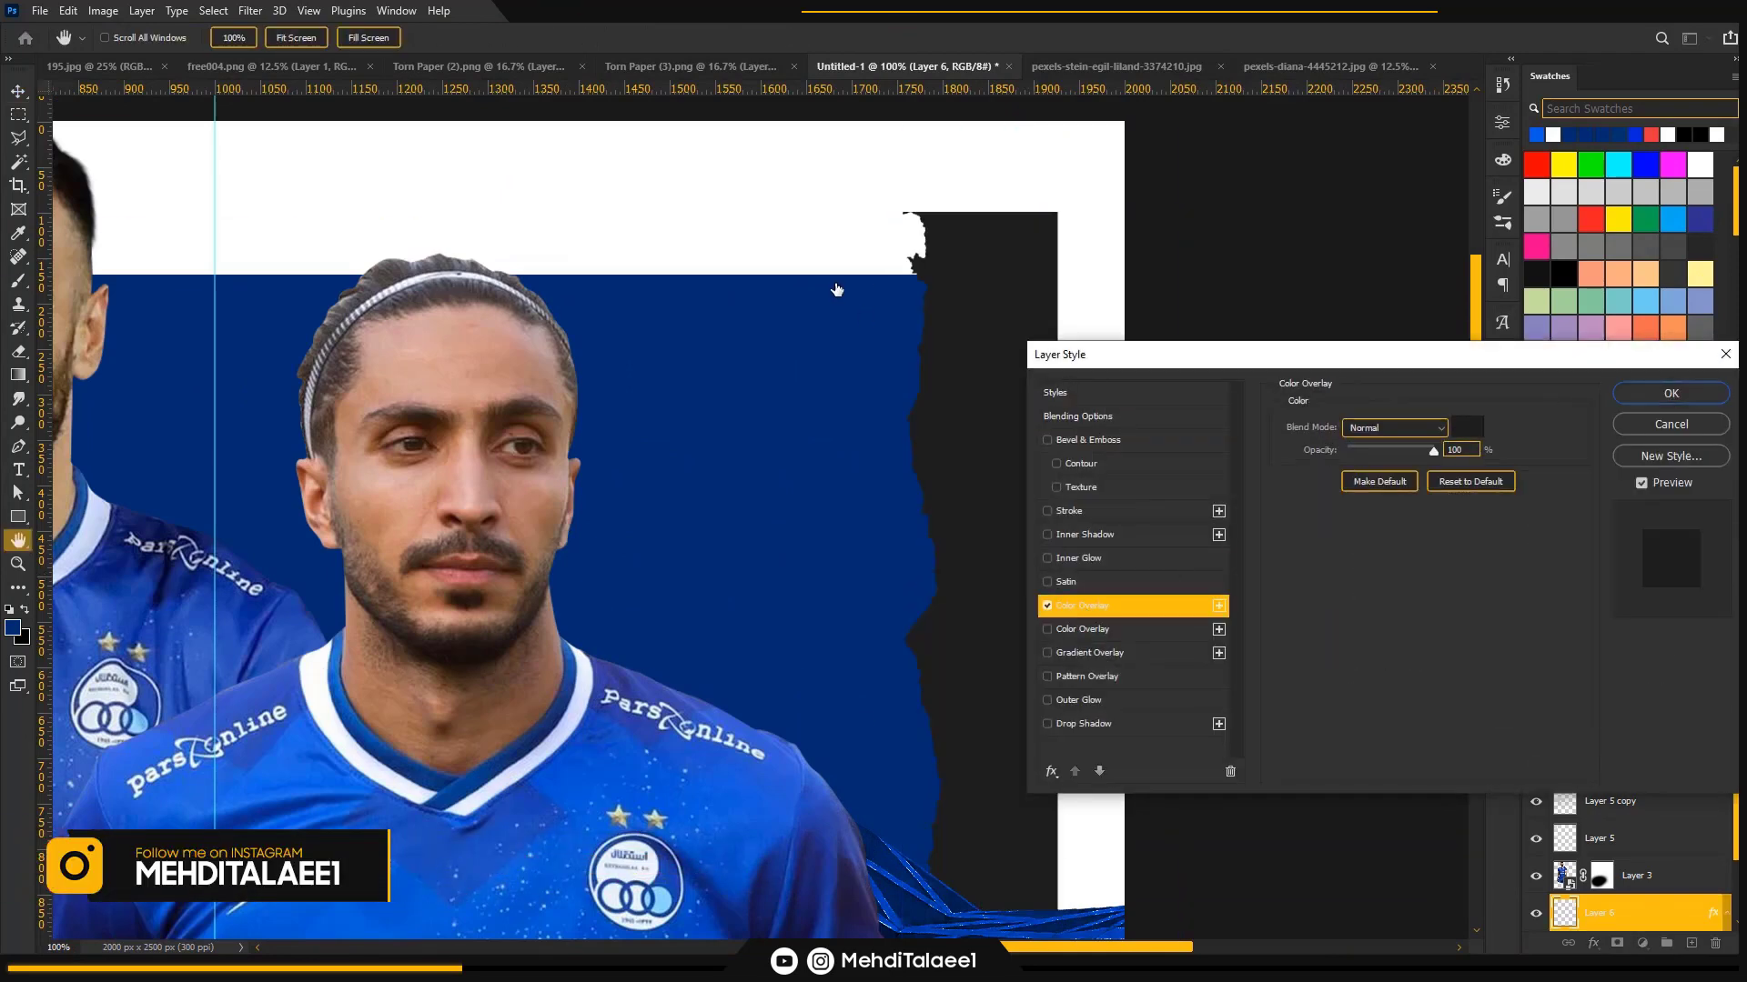
pyautogui.click(835, 251)
pyautogui.click(1628, 632)
pyautogui.click(1671, 393)
# - Duplicate the white torn paper, flip the copy horizontally and place it over the blue rectangle's lower-left edge
pyautogui.hotkey('alt', 'space')
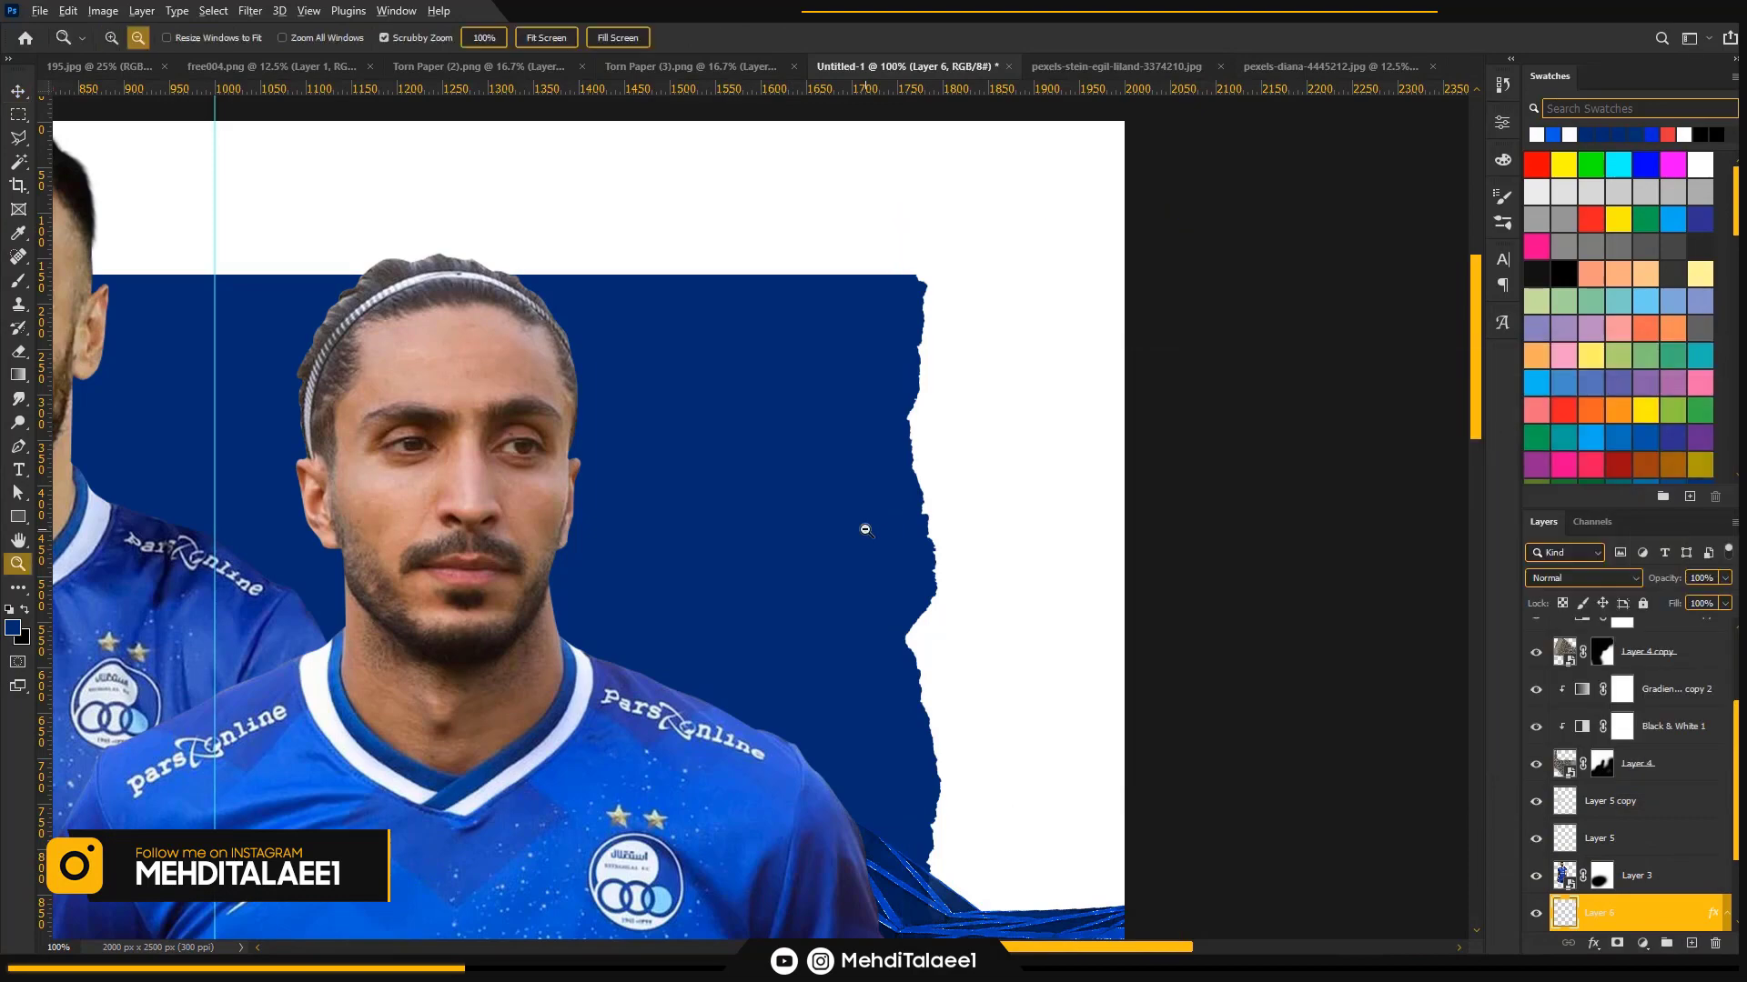
pyautogui.keyDown('alt'); pyautogui.click(865, 530); pyautogui.keyUp('alt')
pyautogui.keyDown('alt'); pyautogui.click(865, 530); pyautogui.keyUp('alt')
pyautogui.keyDown('alt'); pyautogui.click(865, 530); pyautogui.keyUp('alt')
pyautogui.keyDown('alt'); pyautogui.click(866, 530); pyautogui.keyUp('alt')
pyautogui.moveTo(948, 419); pyautogui.dragTo(566, 725)
pyautogui.hotkey('ctrl', 't')
pyautogui.rightClick(568, 702)
pyautogui.click(622, 675)
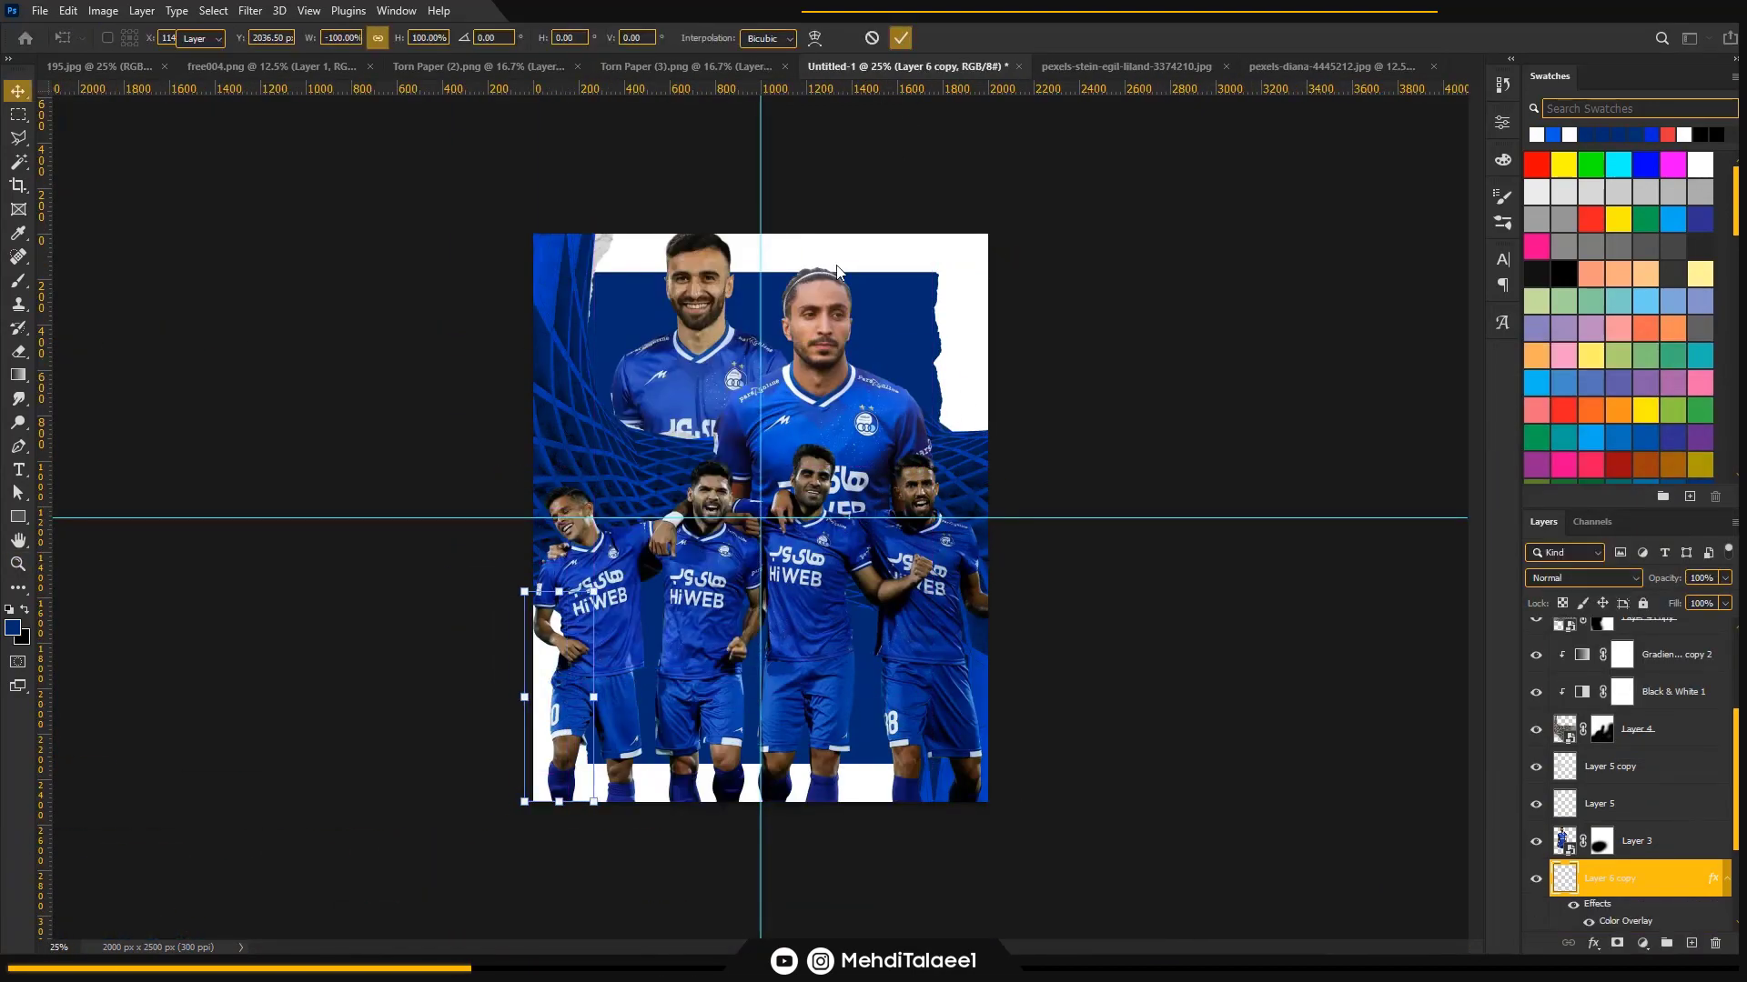
pyautogui.press('Return')
pyautogui.hotkey('ctrl', 'space')
pyautogui.click(707, 428)
pyautogui.keyDown('alt'); pyautogui.click(706, 429); pyautogui.keyUp('alt')
pyautogui.click(707, 428)
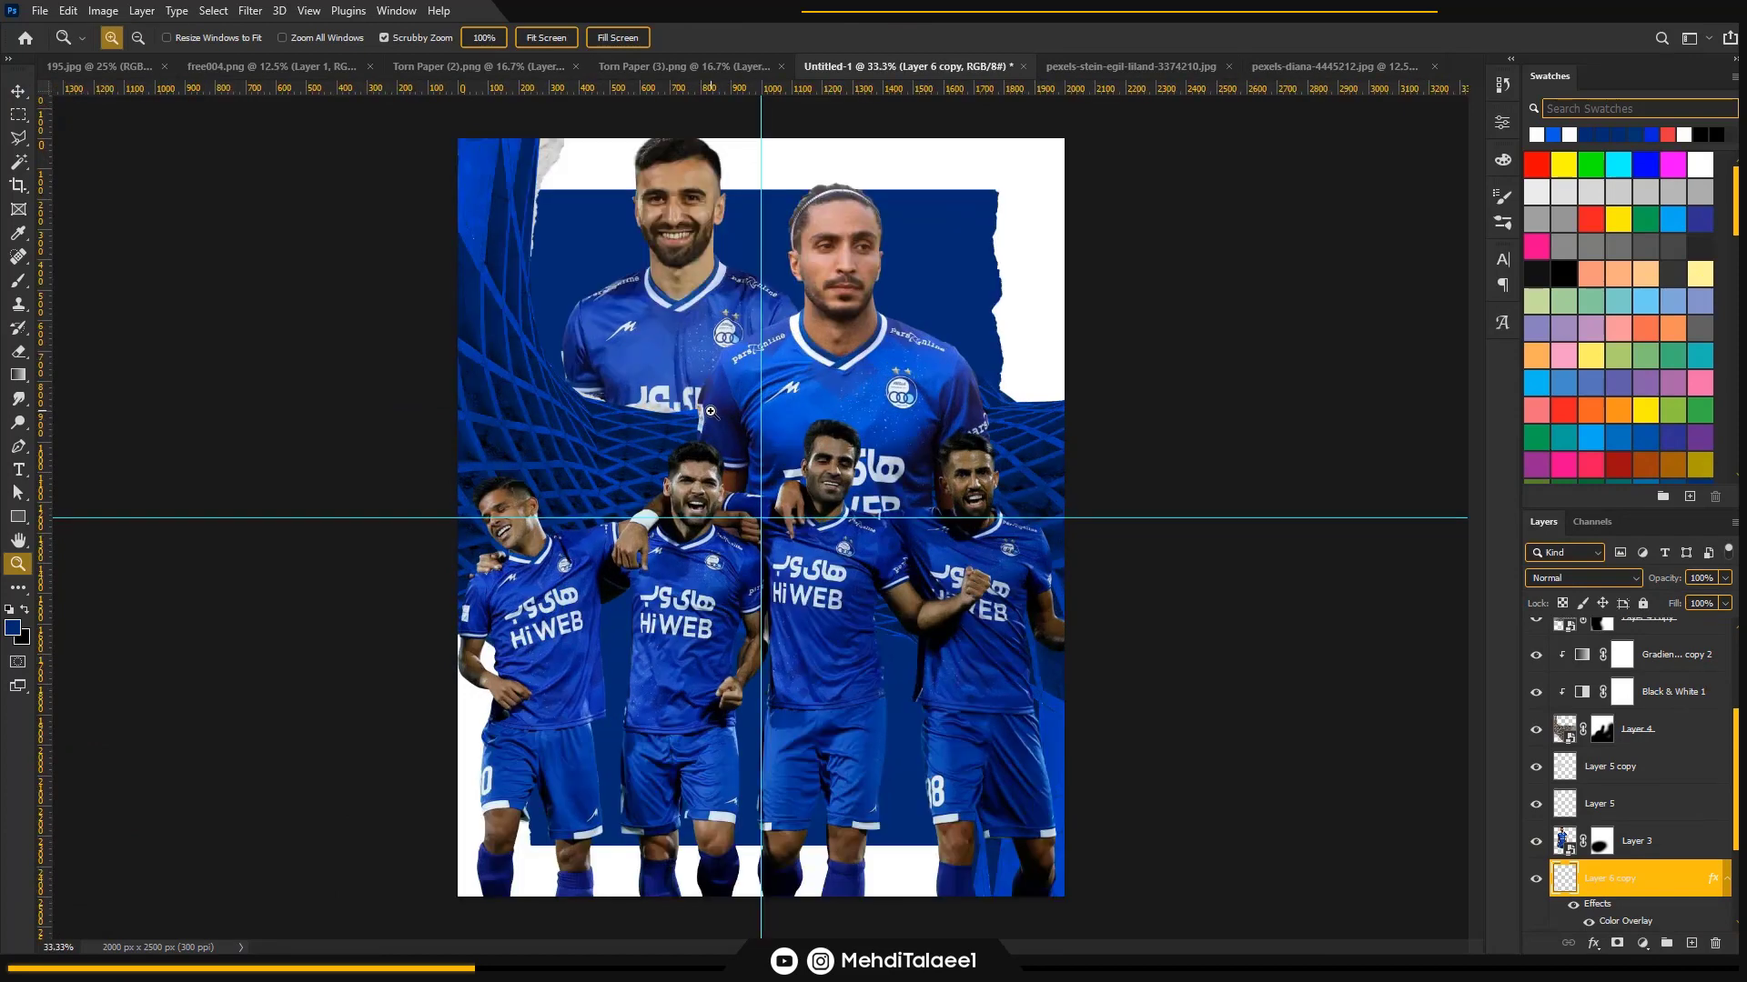
# - Check the remaining stock images and close pexels-diana-4445212.jpg without saving
pyautogui.click(1150, 65)
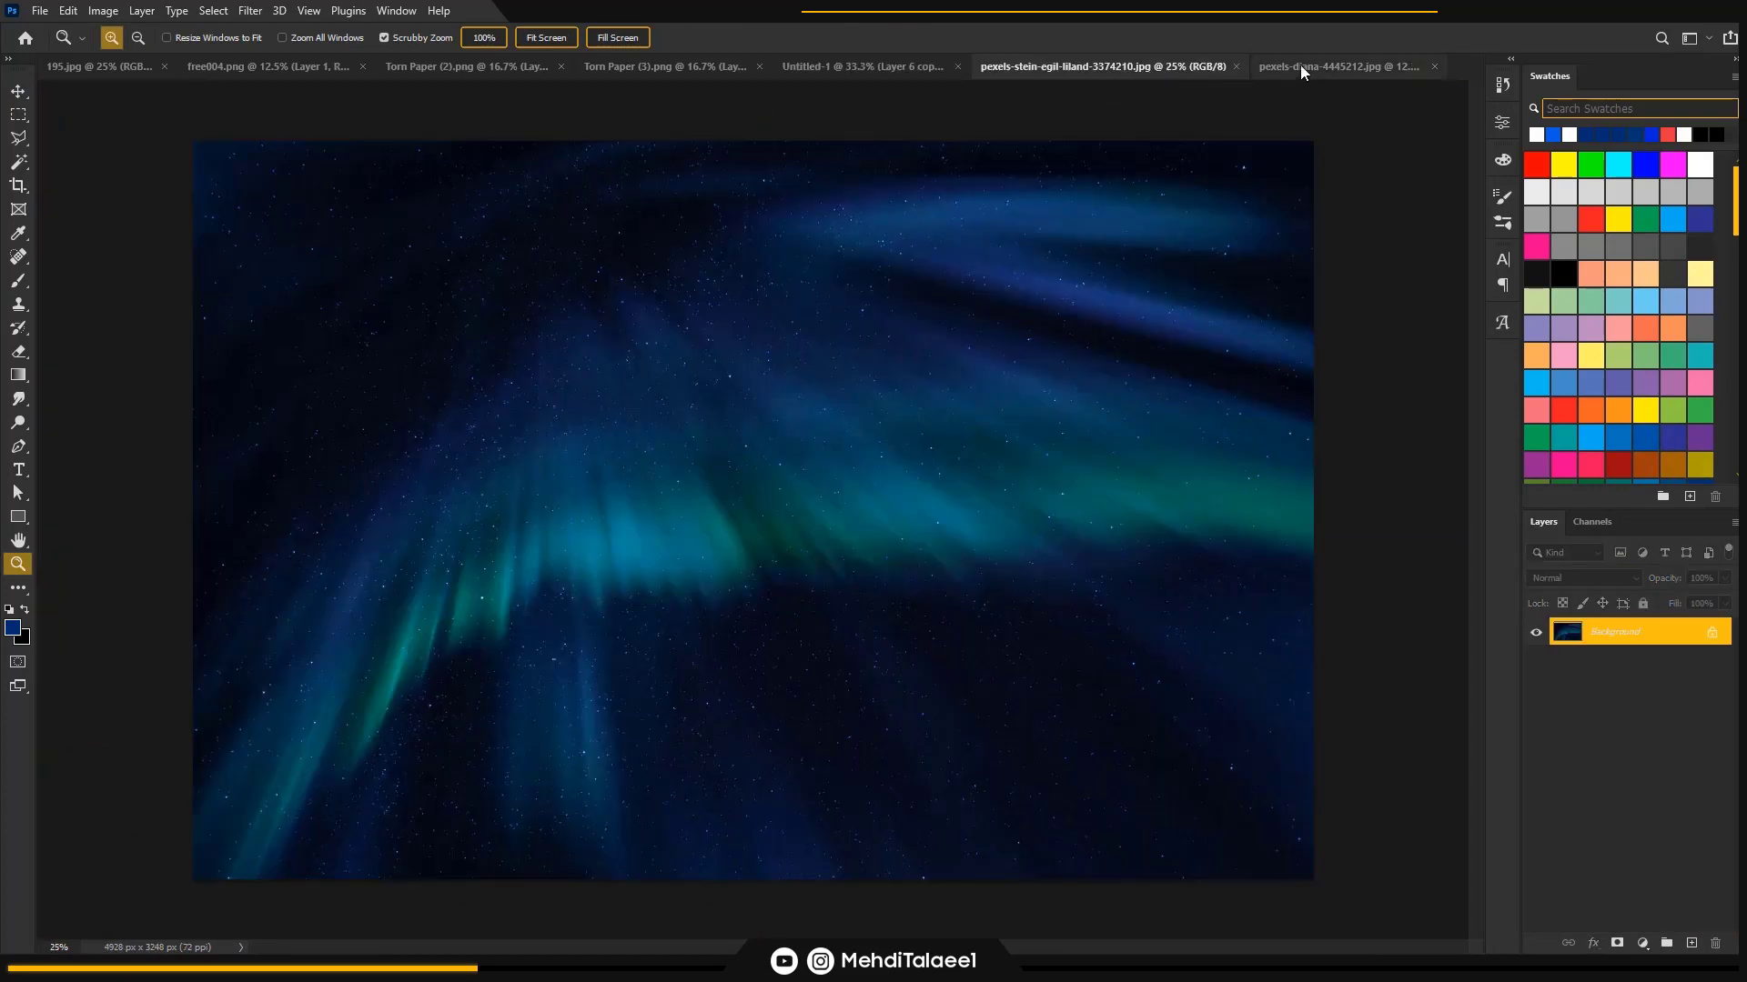
pyautogui.click(1301, 66)
pyautogui.click(1434, 66)
pyautogui.press('n')
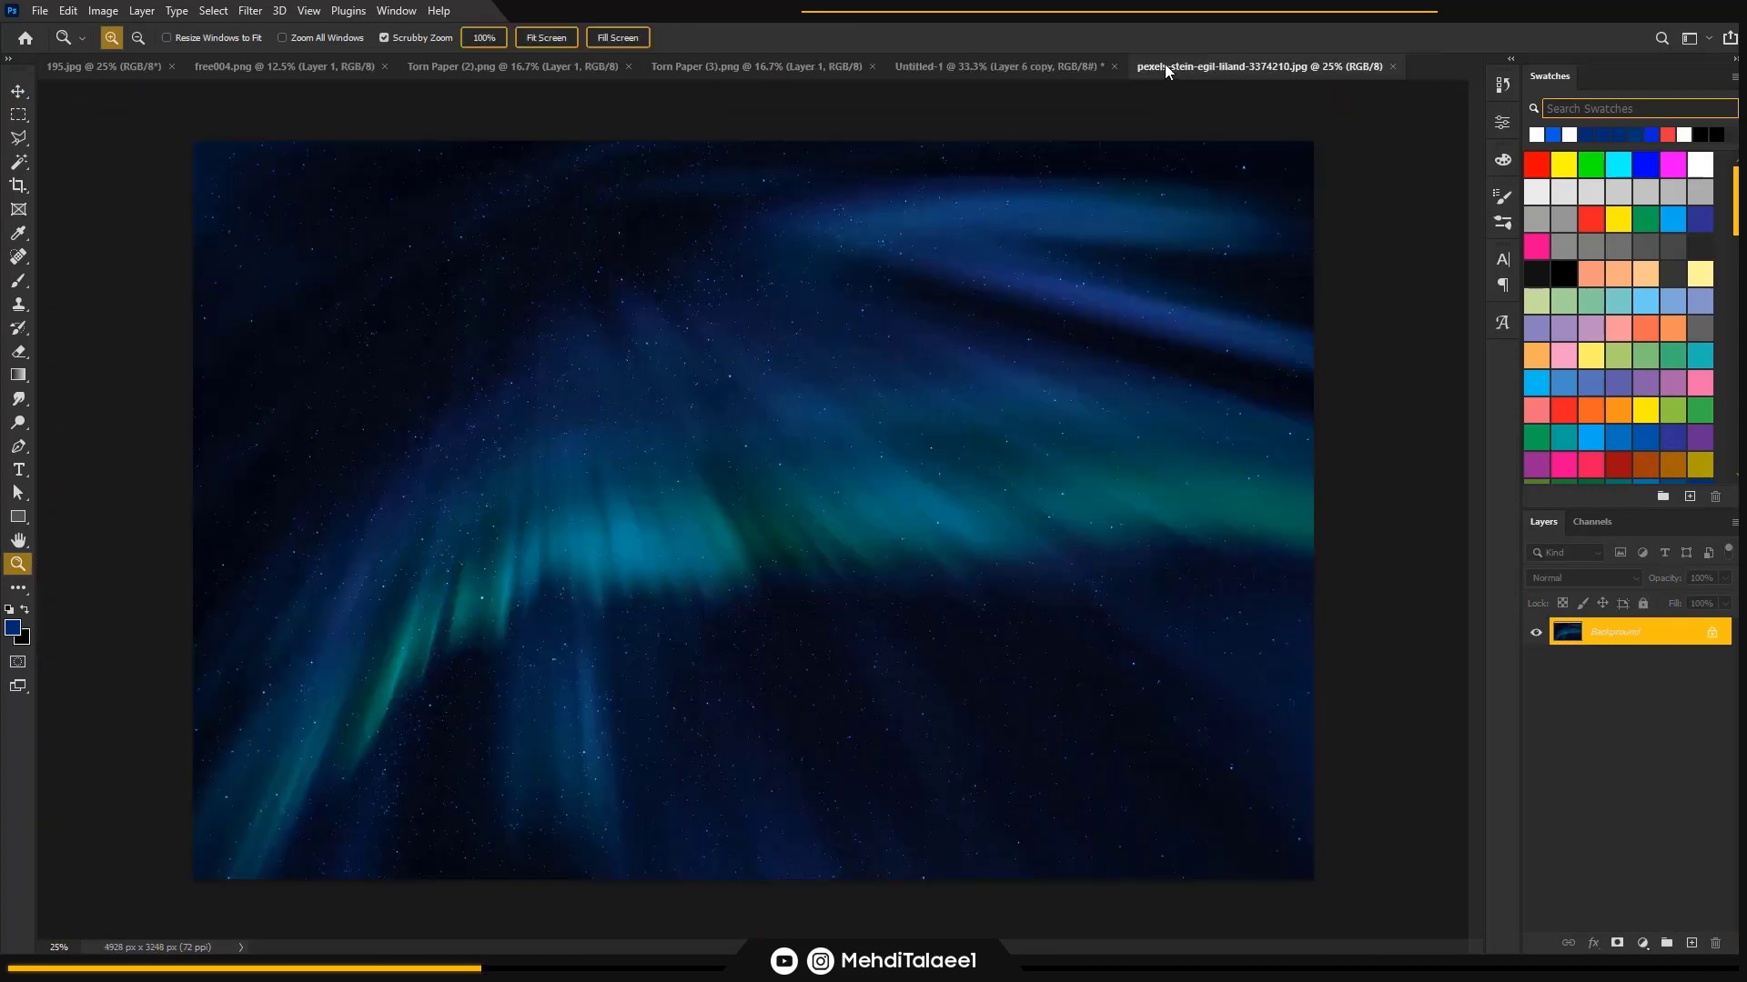
# - Try pasting the starry aurora image into the poster above Layer 1
pyautogui.click(992, 67)
pyautogui.scroll(5, 1735, 641)
pyautogui.hotkey('ctrl', 'v')
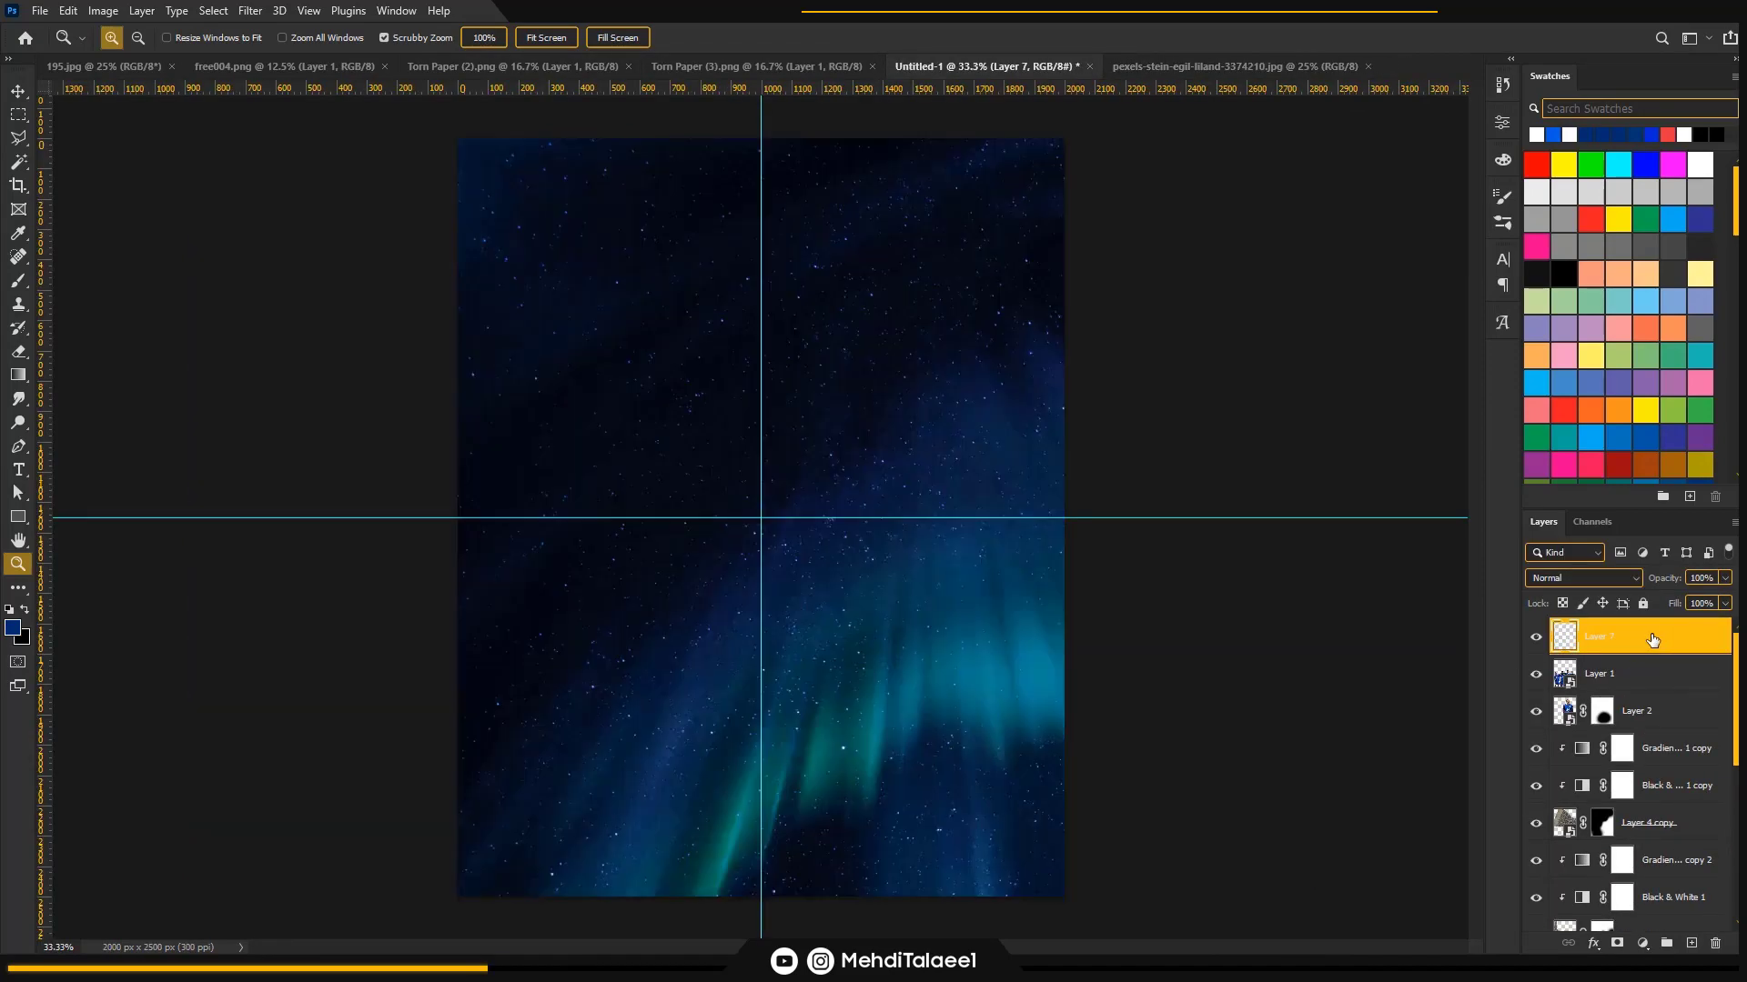
pyautogui.scroll(-7, 1647, 675)
pyautogui.click(1648, 767)
pyautogui.click(1646, 804)
pyautogui.scroll(-2, 1643, 810)
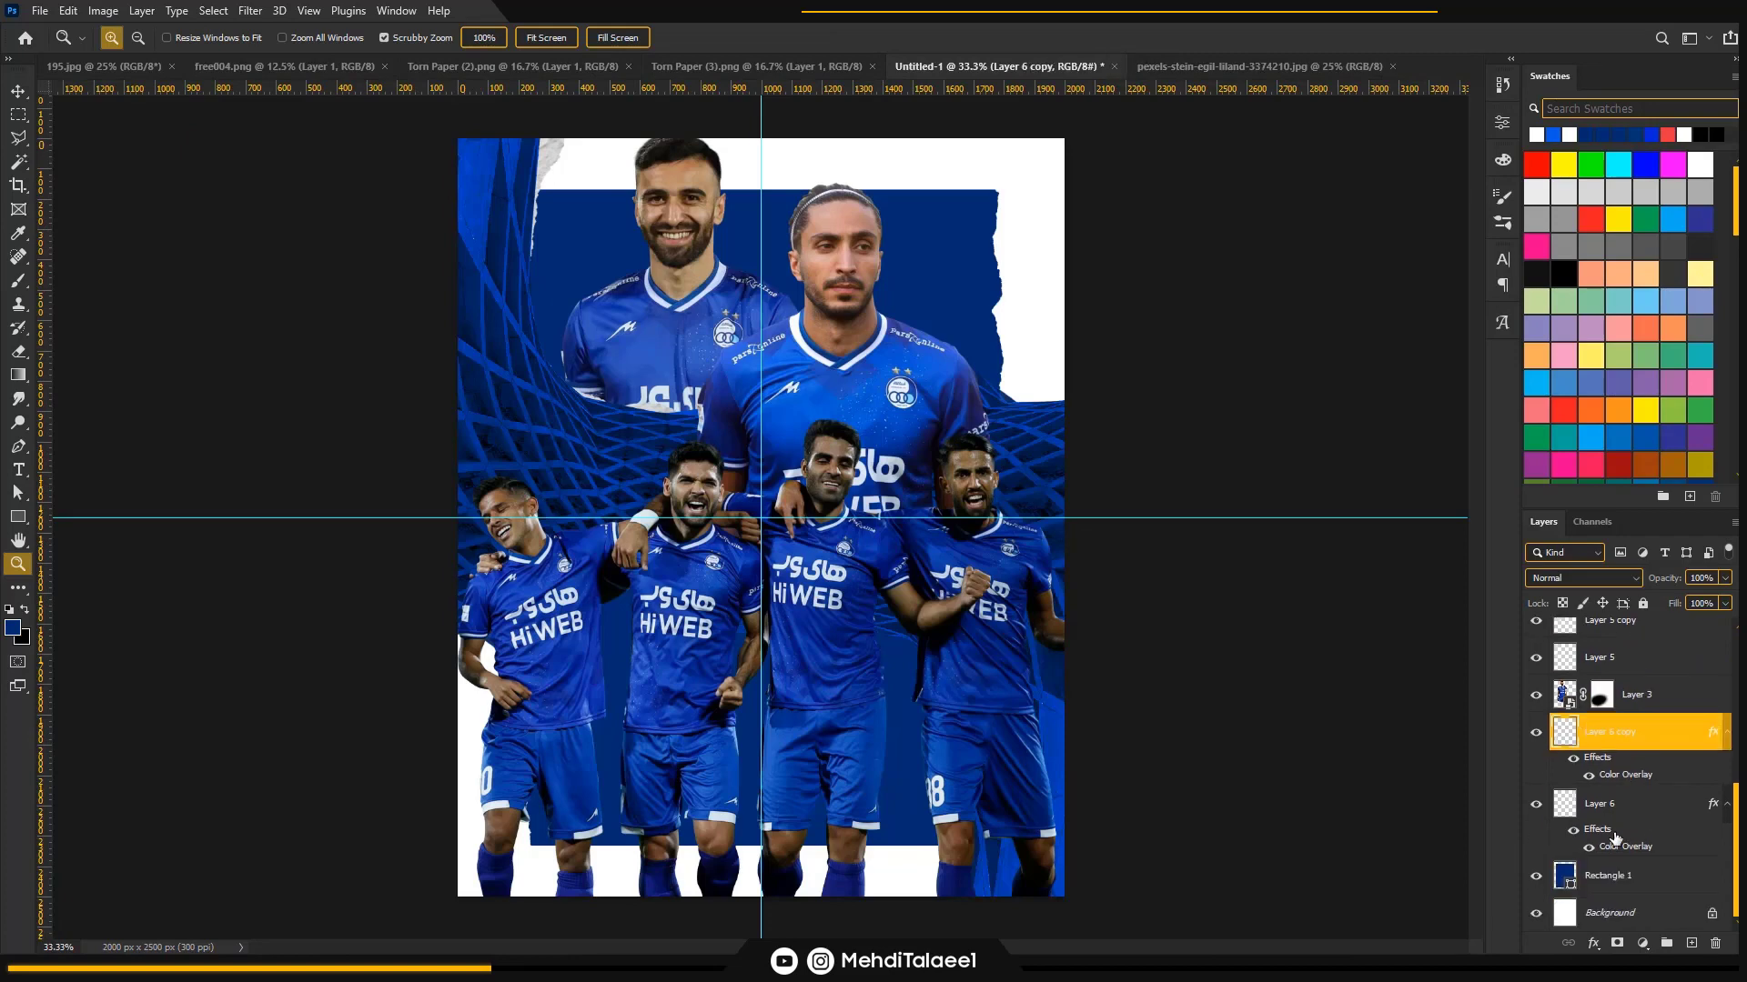
# - Paste the speckled paper texture from 195.jpg into the poster directly above Layer 6 copy
pyautogui.click(1609, 876)
pyautogui.click(1606, 810)
pyautogui.click(1611, 733)
pyautogui.click(73, 67)
pyautogui.click(1000, 66)
pyautogui.scroll(-1, 1676, 798)
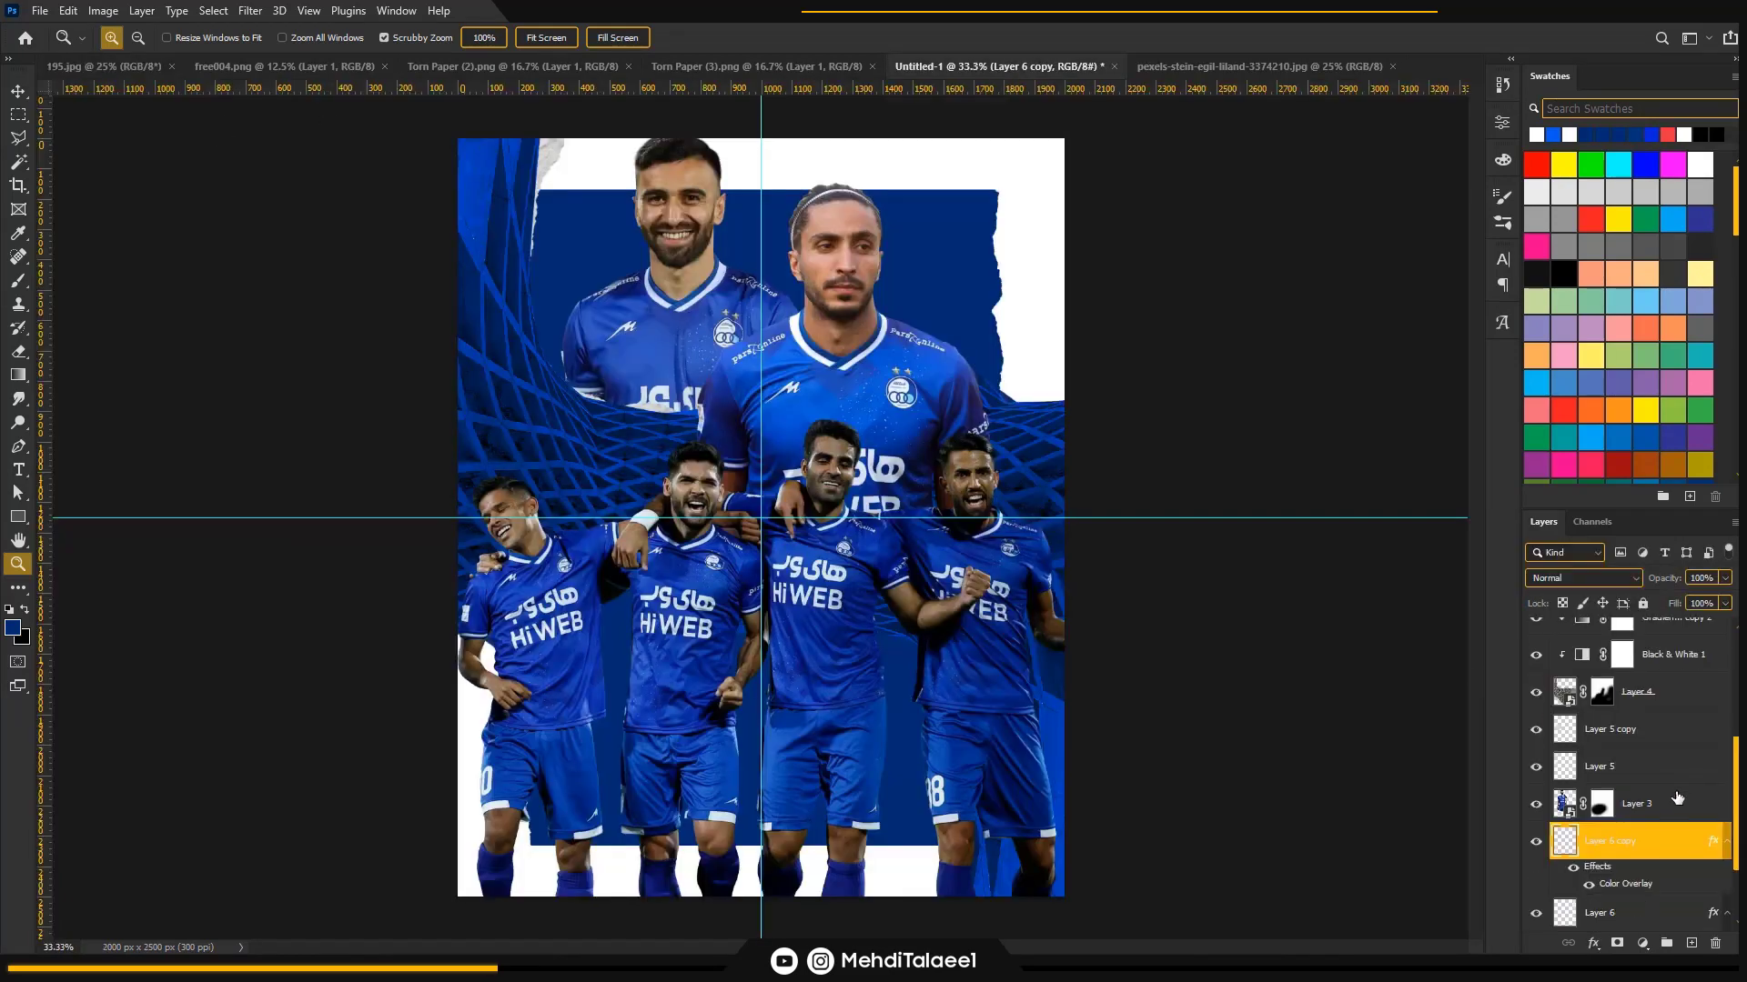
pyautogui.press('v')
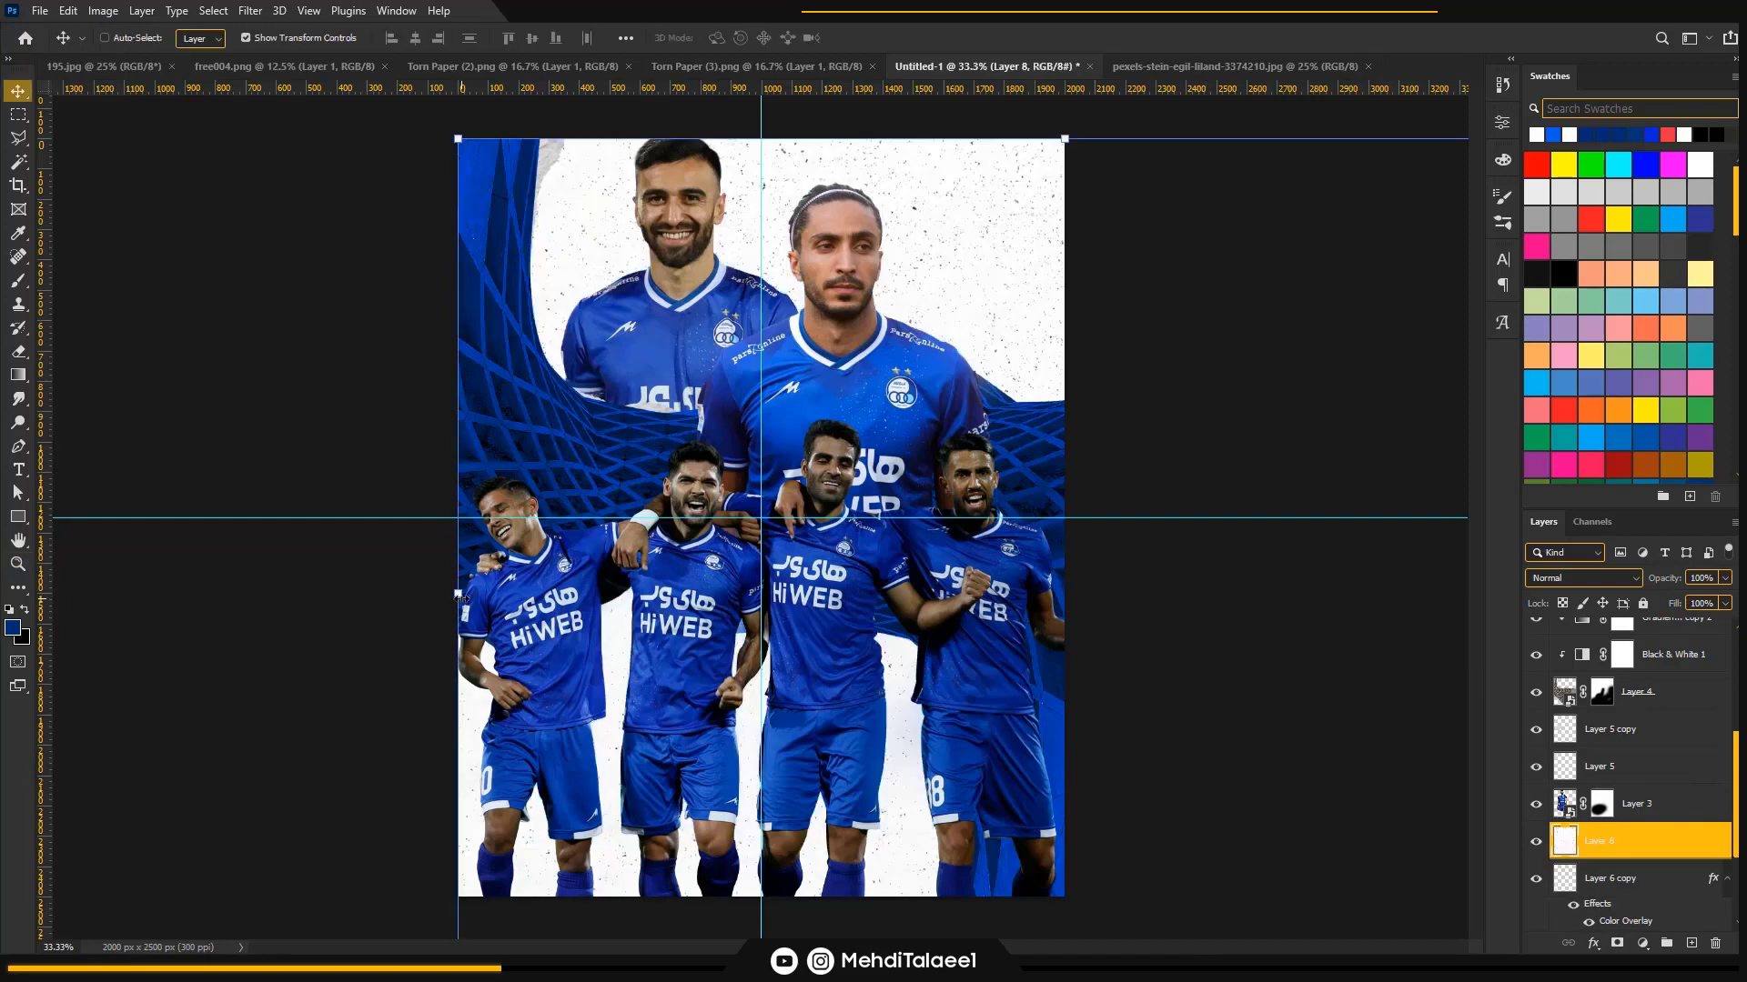
# - Scale the speckled texture down to the poster's width and position it over the upper half, ending at the horizontal guide
pyautogui.moveTo(460, 597); pyautogui.dragTo(734, 597)
pyautogui.moveTo(928, 587); pyautogui.dragTo(631, 487)
pyautogui.moveTo(1157, 577); pyautogui.dragTo(789, 283)
pyautogui.moveTo(906, 360); pyautogui.dragTo(885, 293)
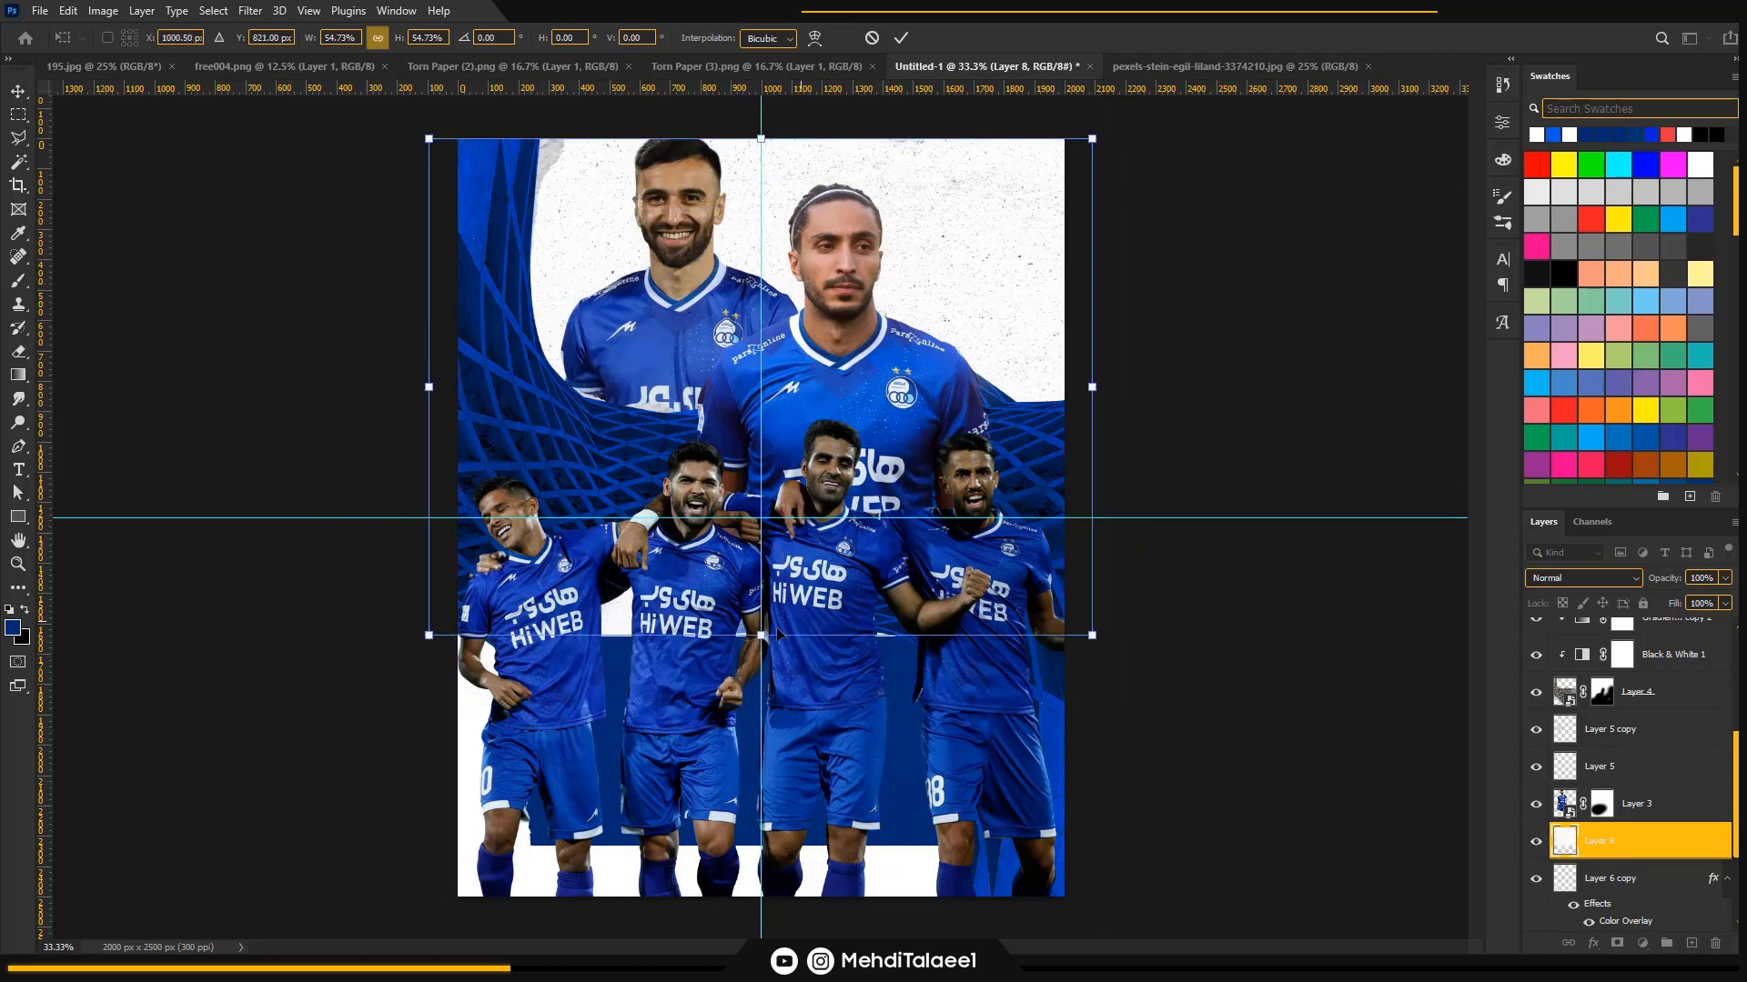
pyautogui.moveTo(1078, 383); pyautogui.dragTo(1065, 383)
pyautogui.moveTo(429, 387); pyautogui.dragTo(458, 390)
pyautogui.moveTo(830, 406); pyautogui.dragTo(832, 306)
pyautogui.press('Return')
# - Set the speckled texture's blend mode to Multiply and duplicate it over the poster's lower half
pyautogui.click(1583, 577)
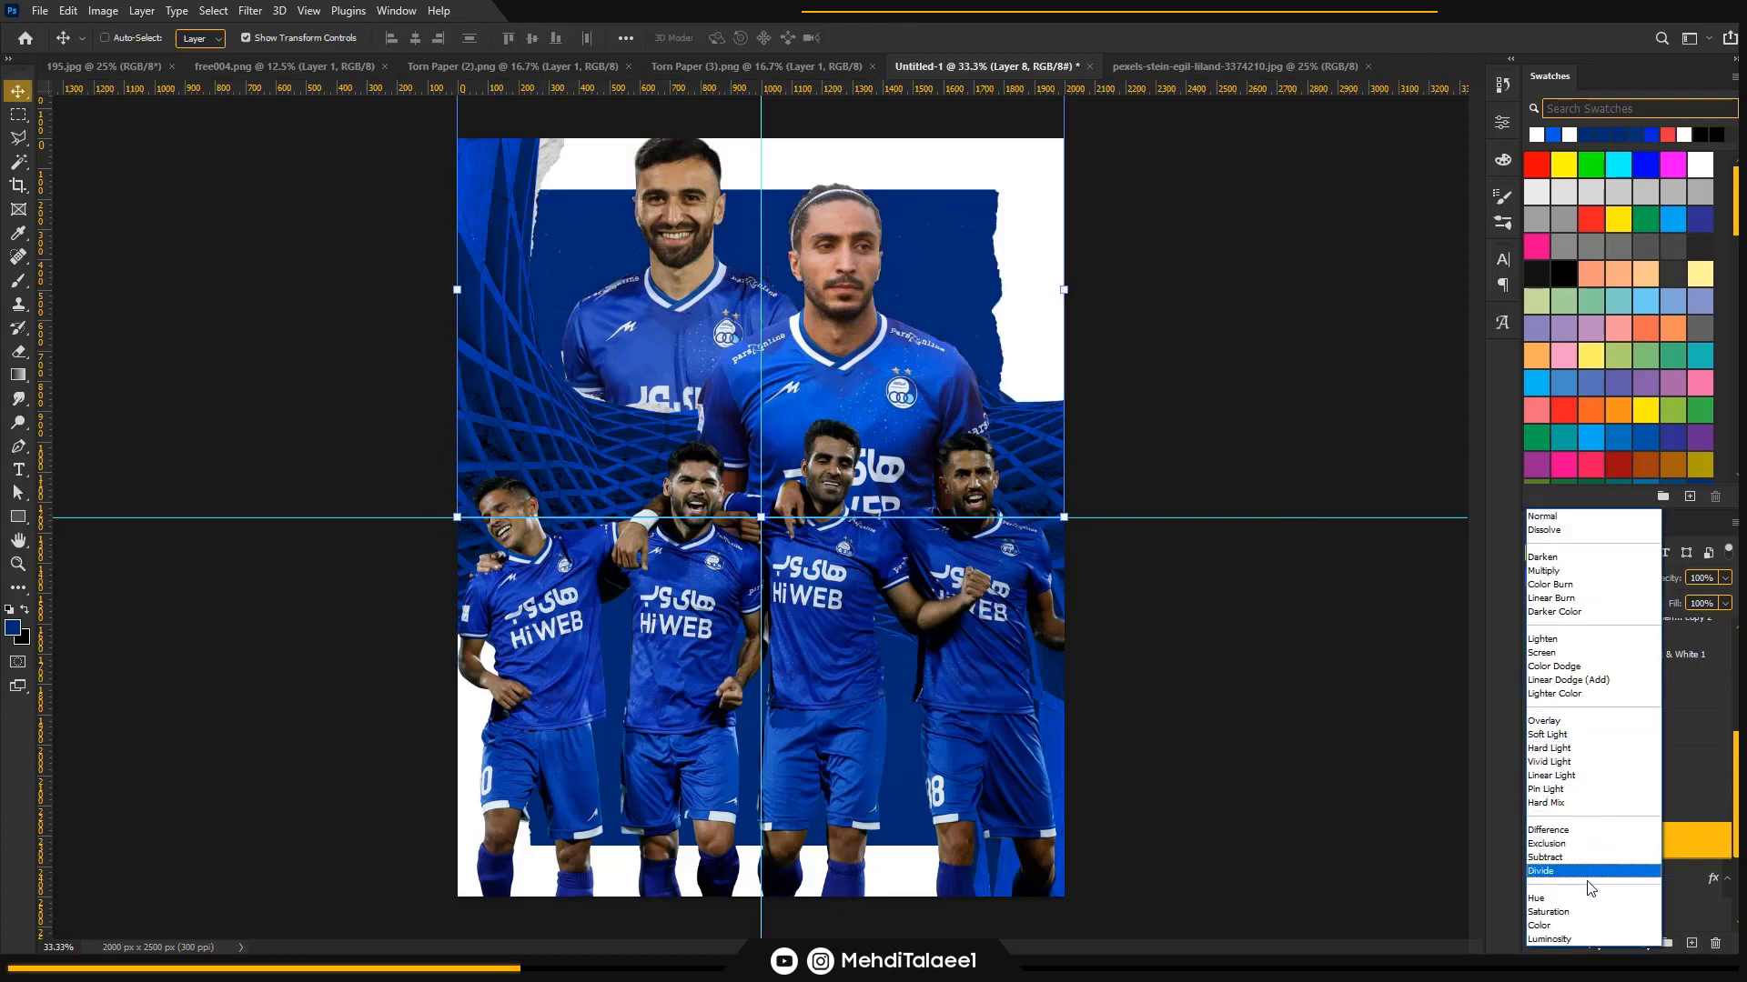
pyautogui.click(1551, 572)
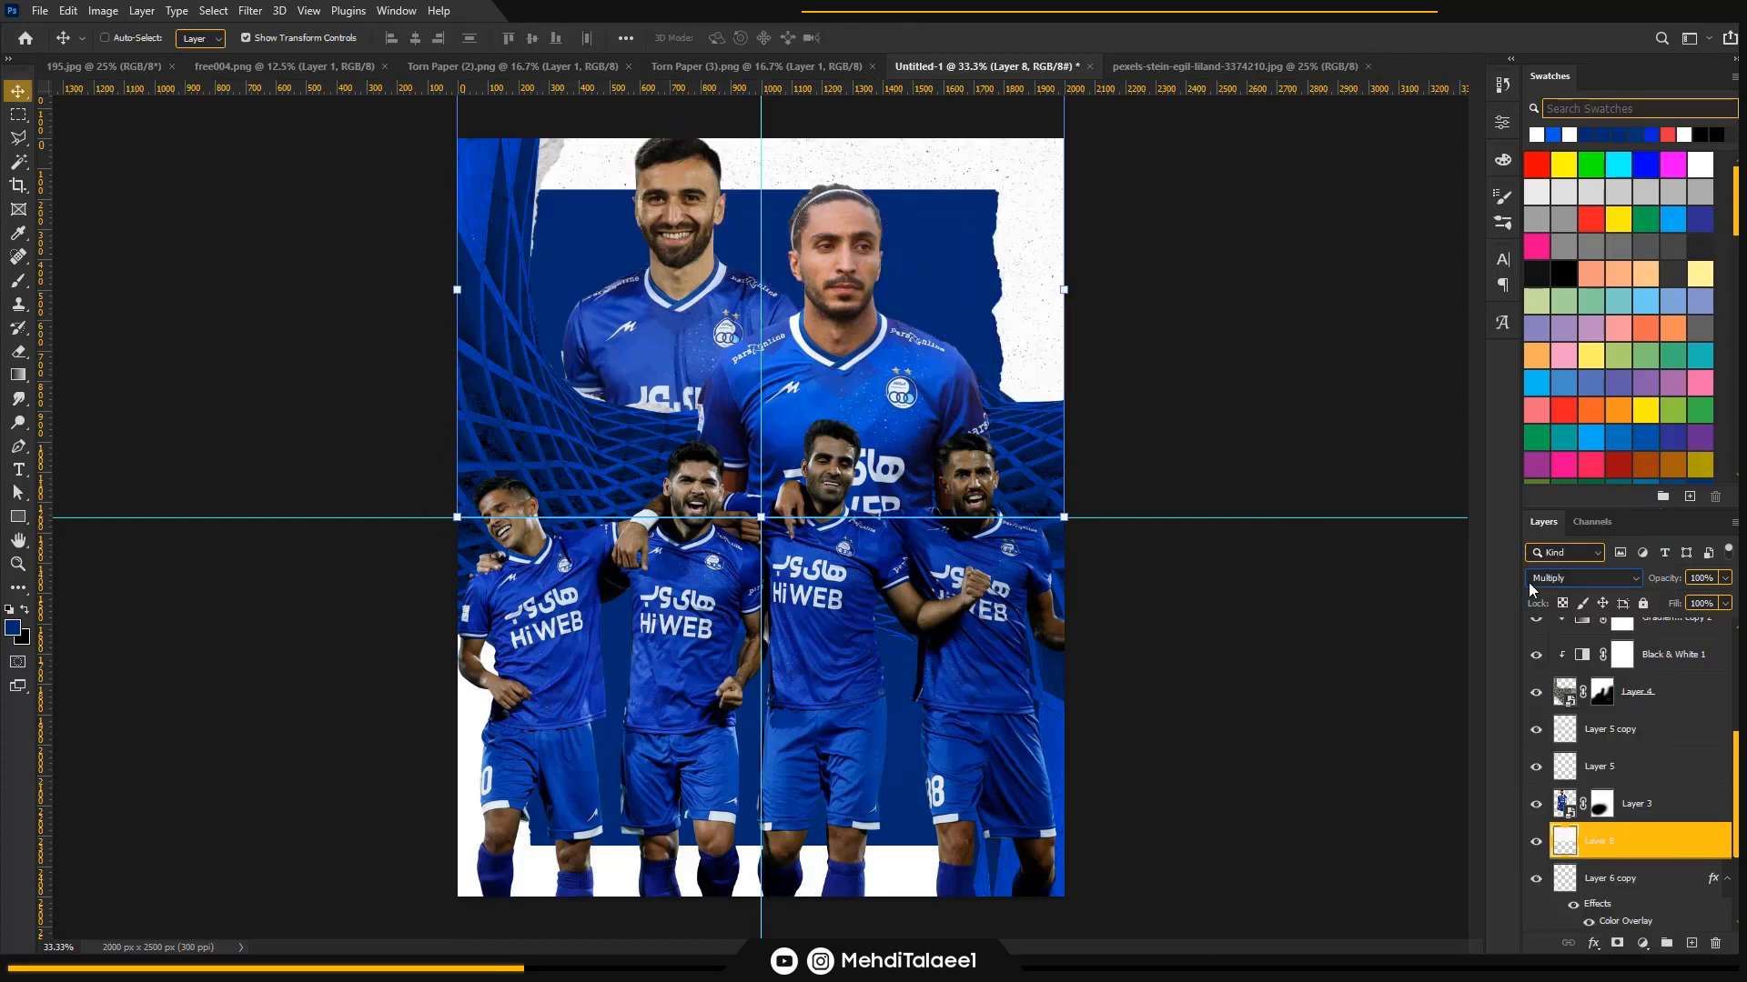
pyautogui.moveTo(913, 332); pyautogui.dragTo(893, 744)
pyautogui.press('z')
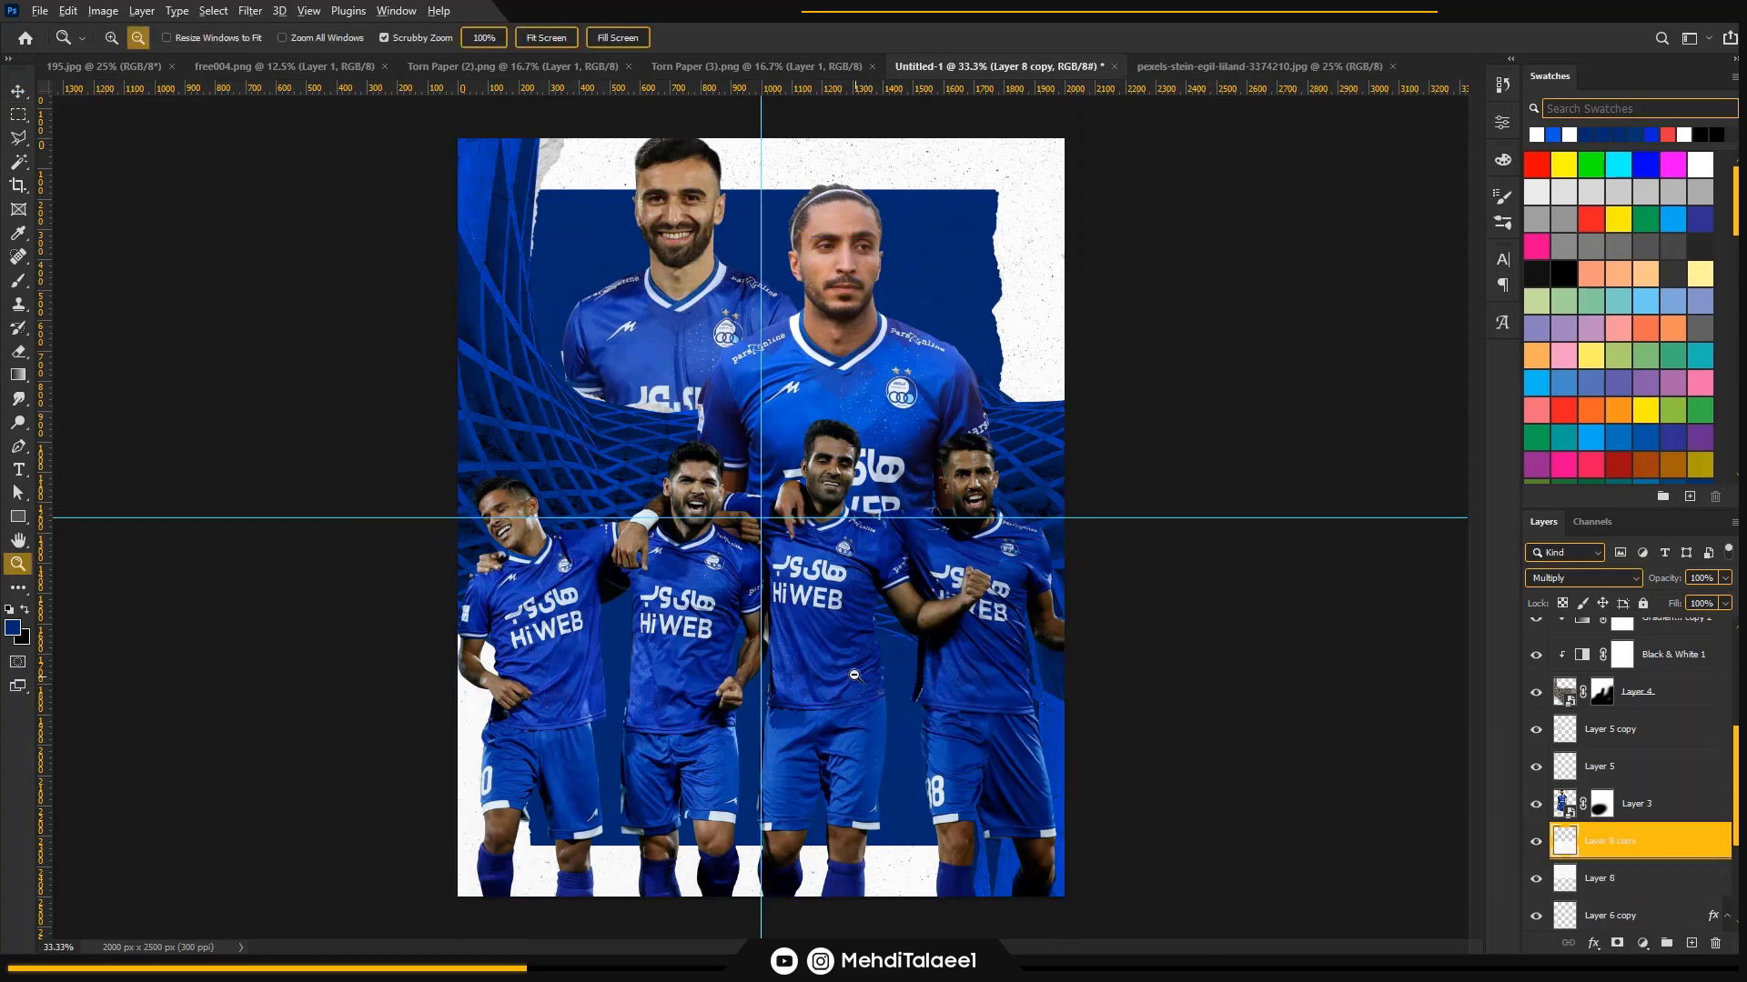
pyautogui.keyDown('alt'); pyautogui.click(821, 541); pyautogui.keyUp('alt')
pyautogui.click(822, 542)
pyautogui.keyDown('alt'); pyautogui.click(821, 542); pyautogui.keyUp('alt')
# - Duplicate the torn paper layers Layer 5 and Layer 5 copy onto the poster's lower-right area
pyautogui.click(1629, 762)
pyautogui.keyDown('shift'); pyautogui.click(1633, 730); pyautogui.keyUp('shift')
pyautogui.press('v')
pyautogui.moveTo(725, 385); pyautogui.dragTo(1040, 612)
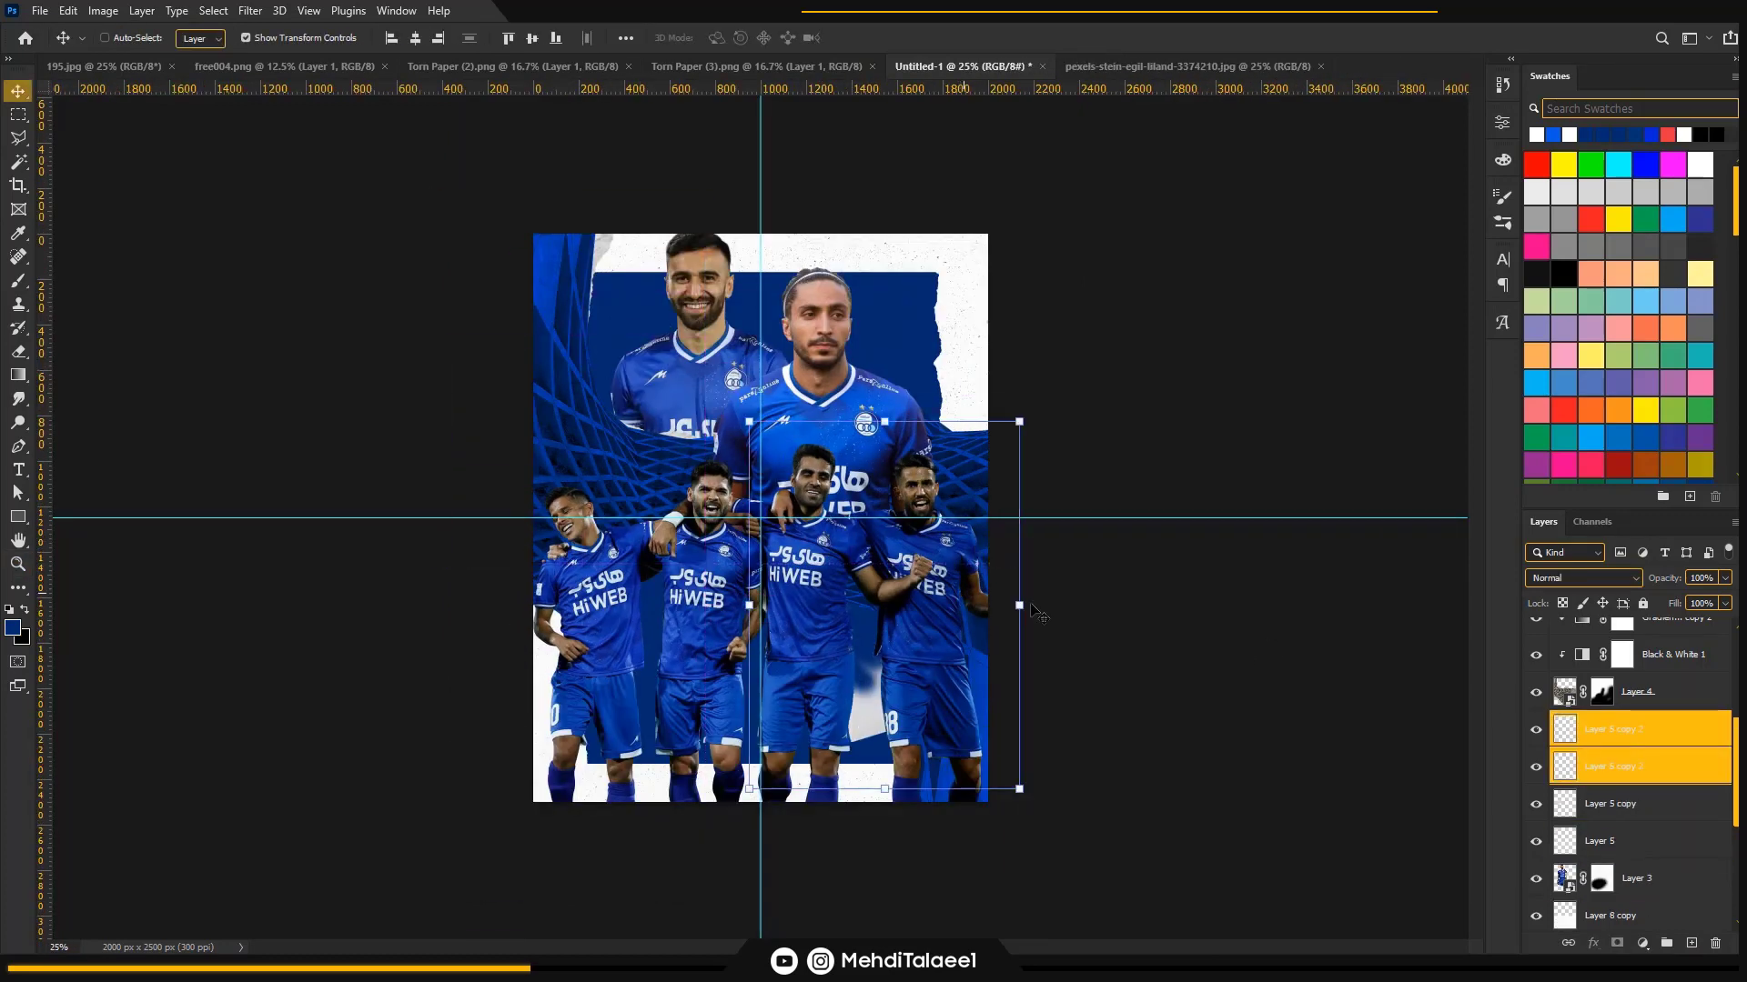
# - Flip the duplicated torn paper pieces horizontally and vertically and place them at the poster's lower-right corner
pyautogui.hotkey('ctrl', 't')
pyautogui.rightClick(938, 616)
pyautogui.click(1024, 917)
pyautogui.rightClick(905, 605)
pyautogui.click(982, 930)
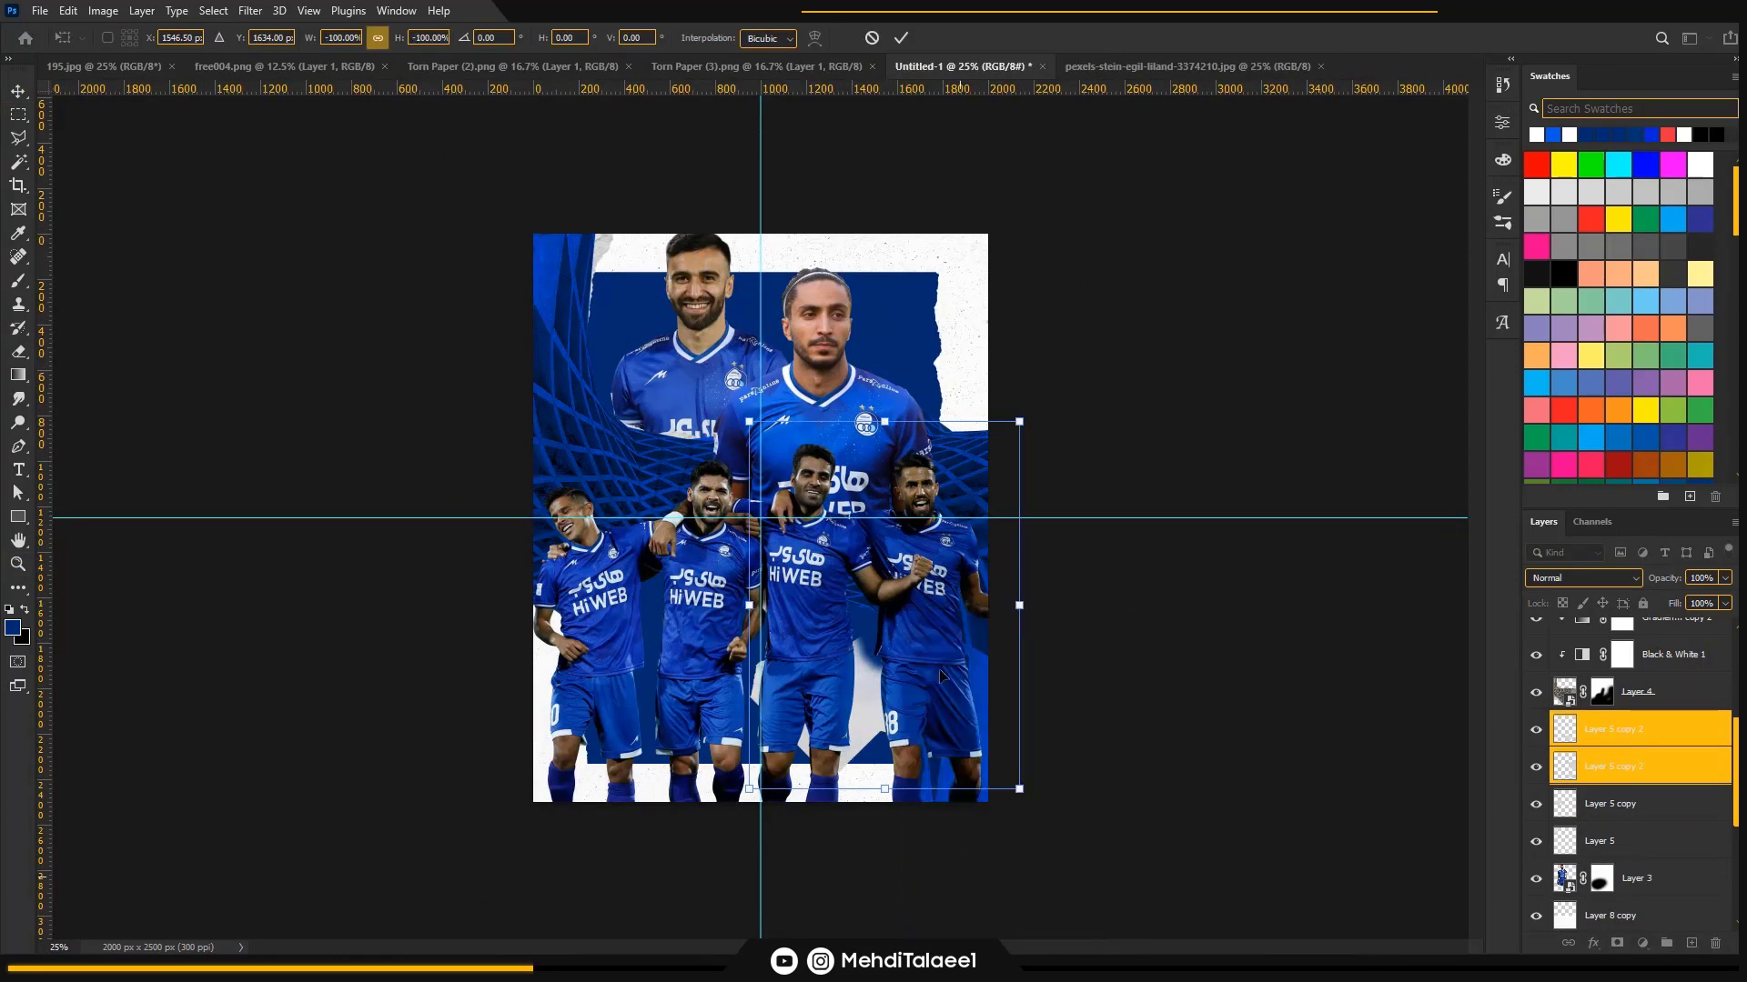
pyautogui.moveTo(926, 635); pyautogui.dragTo(953, 690)
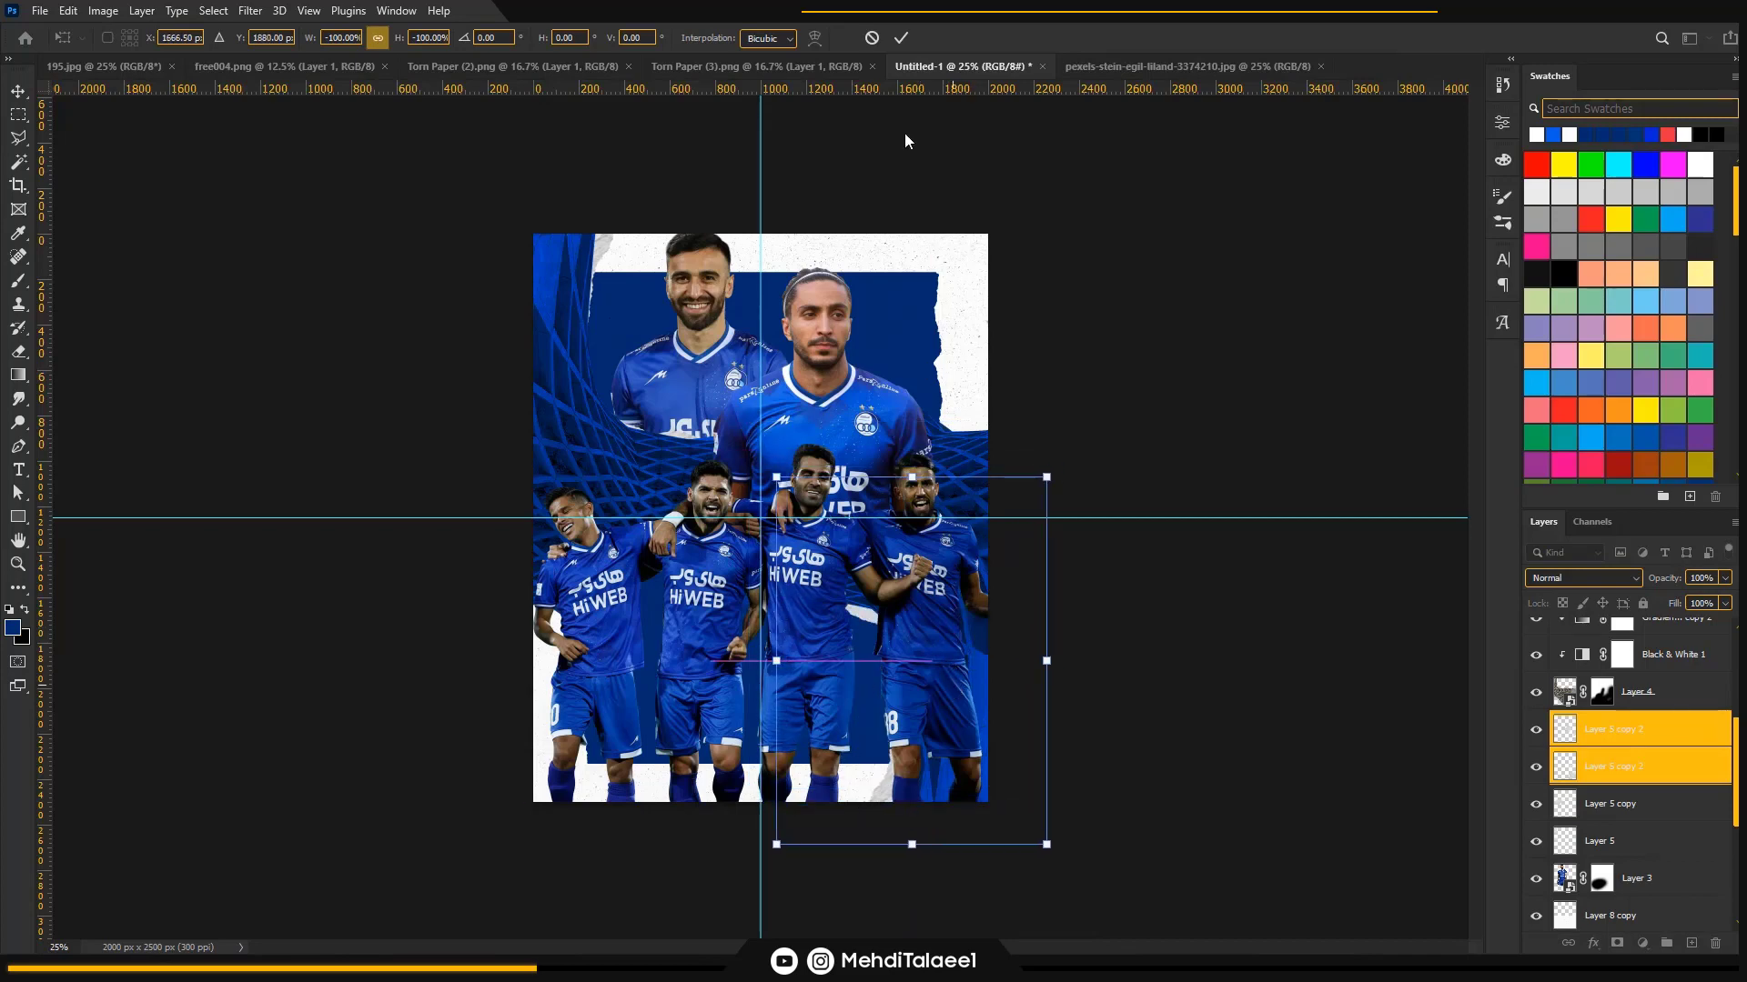
pyautogui.press('Return')
pyautogui.press('z')
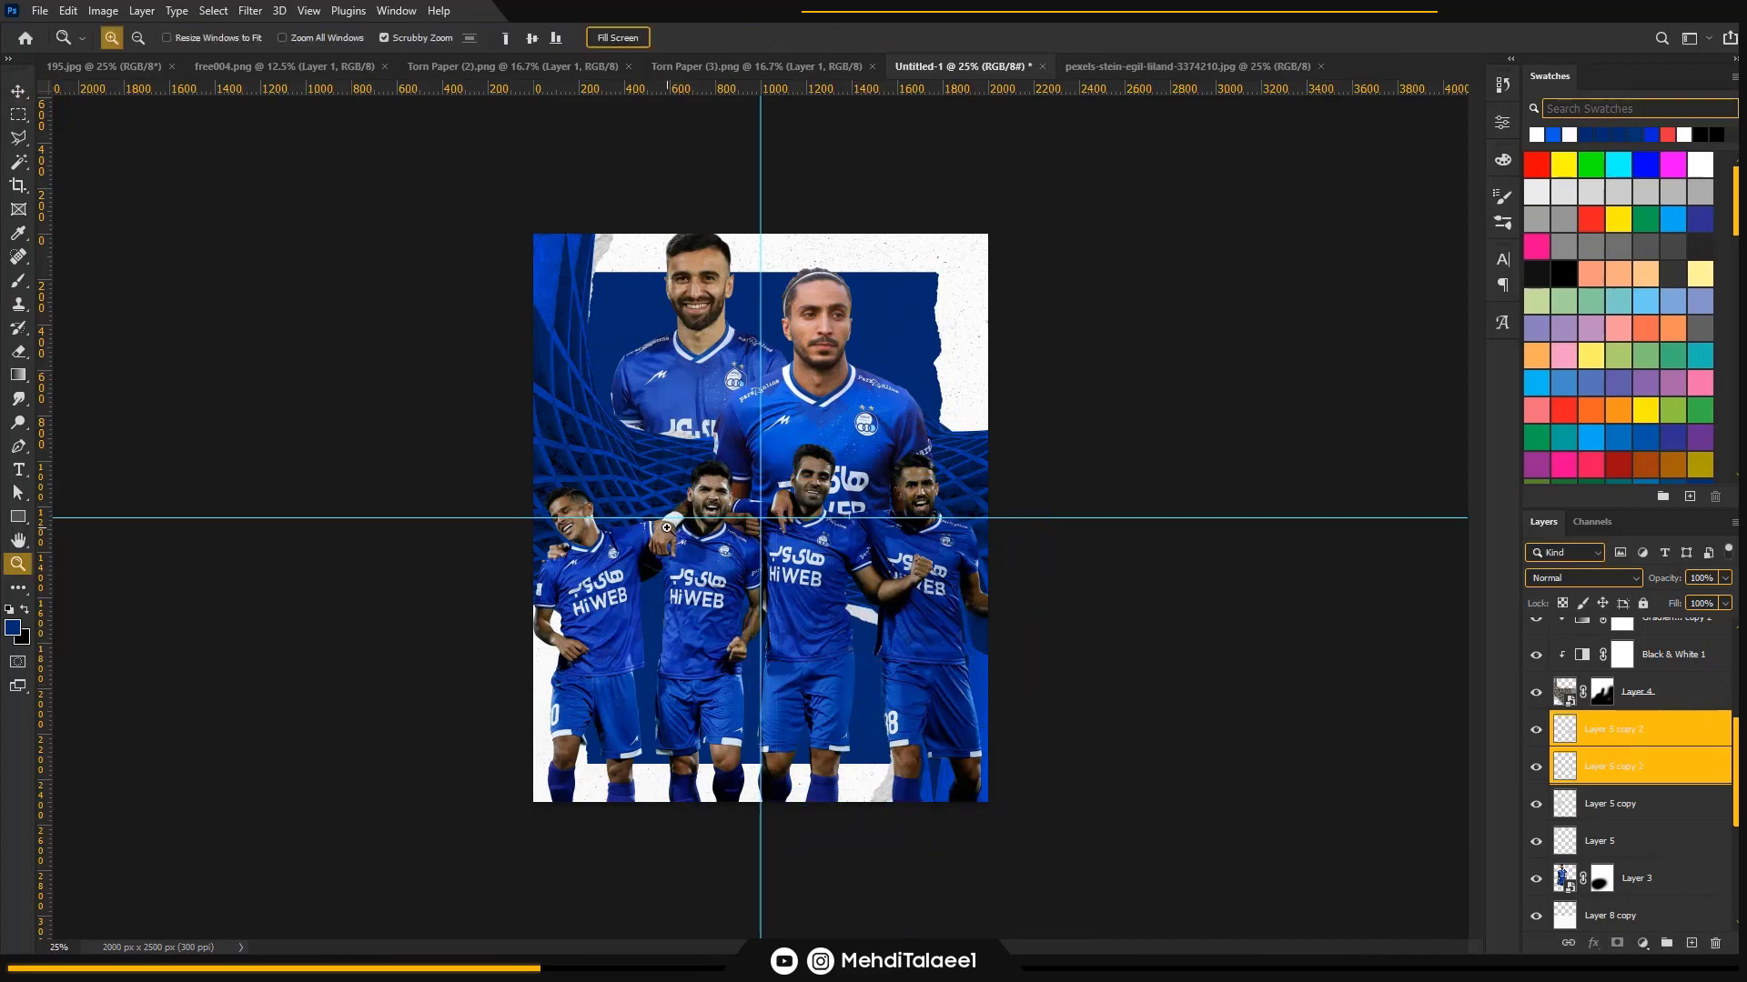
# - Apply the Topaz Adjust 5 filter to the player cutout on Layer 3
pyautogui.scroll(-1, 762, 466)
pyautogui.scroll(2, 762, 466)
pyautogui.scroll(-1, 762, 466)
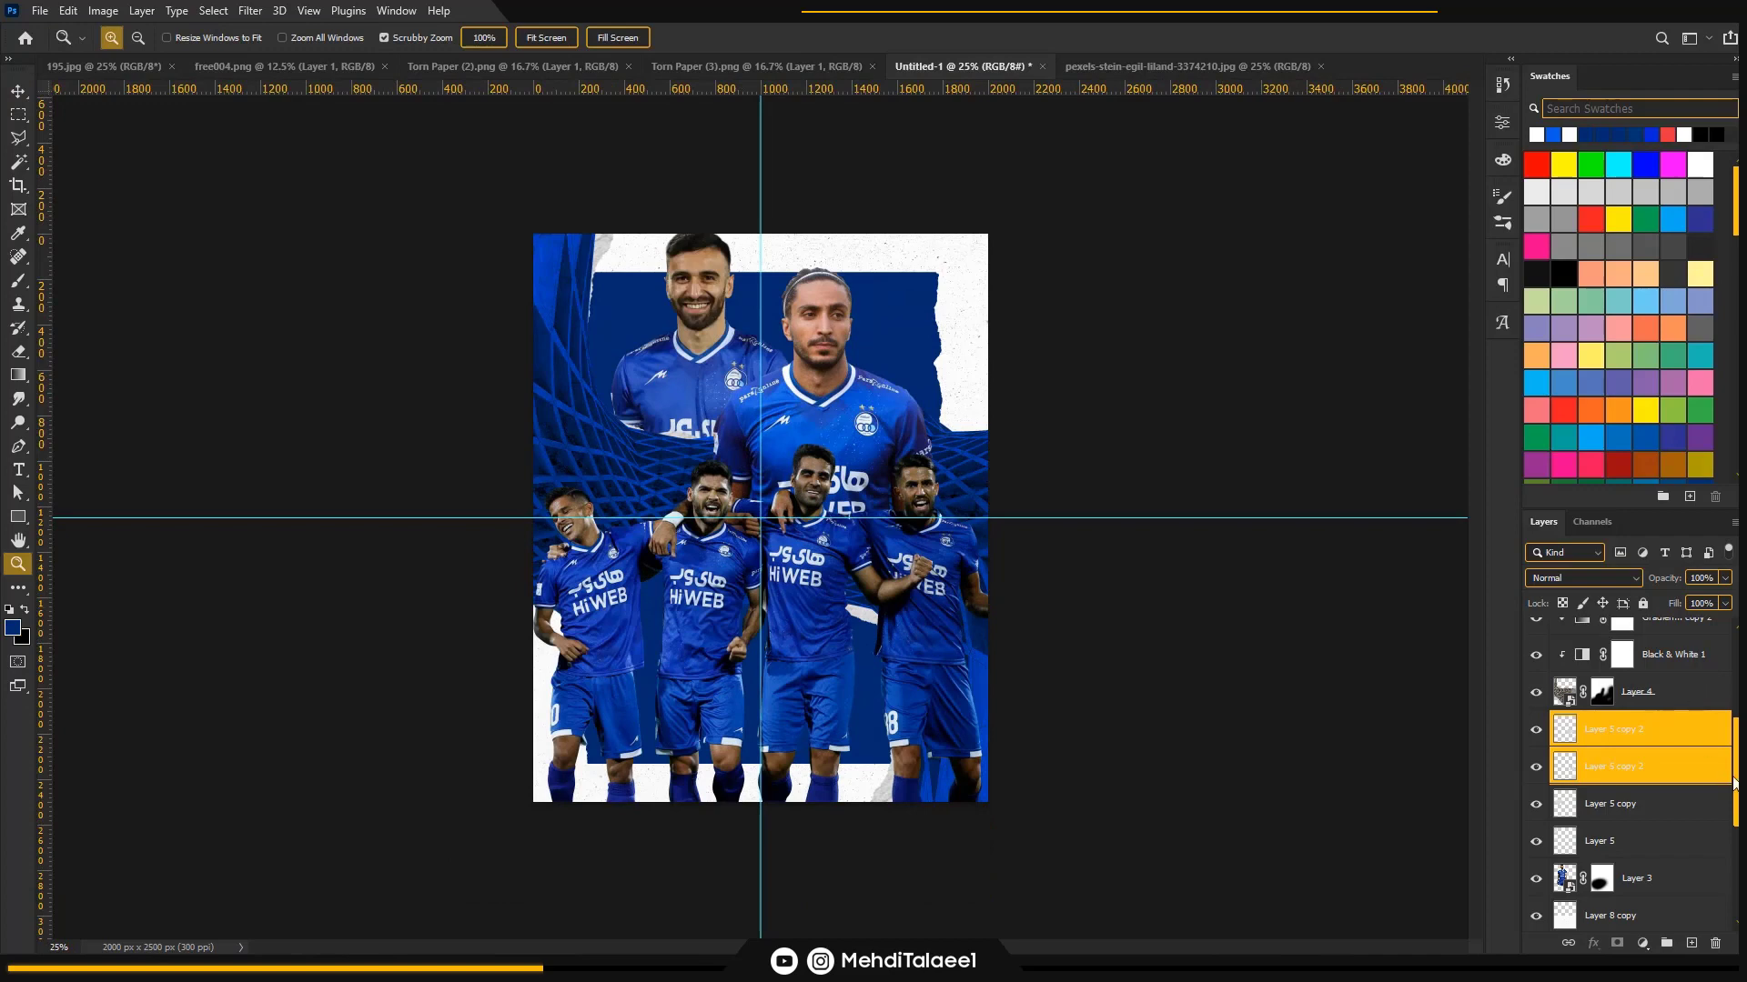
pyautogui.scroll(-2, 1711, 792)
pyautogui.click(1651, 825)
pyautogui.click(250, 10)
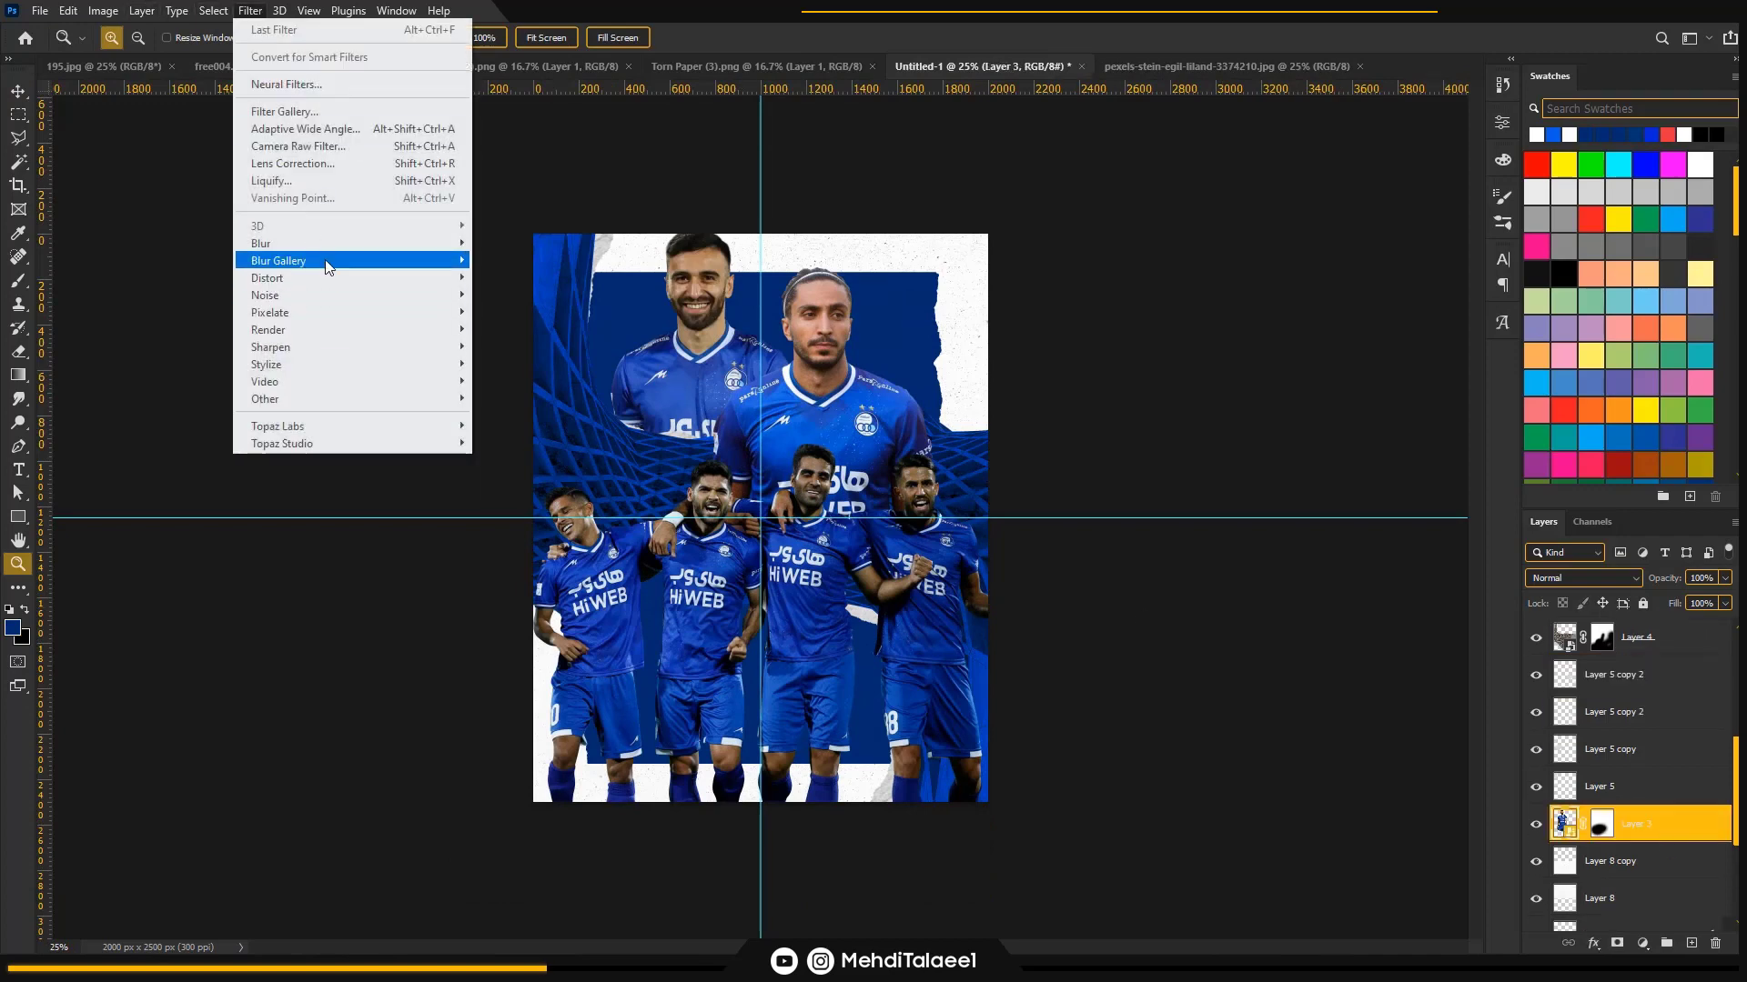
pyautogui.click(551, 430)
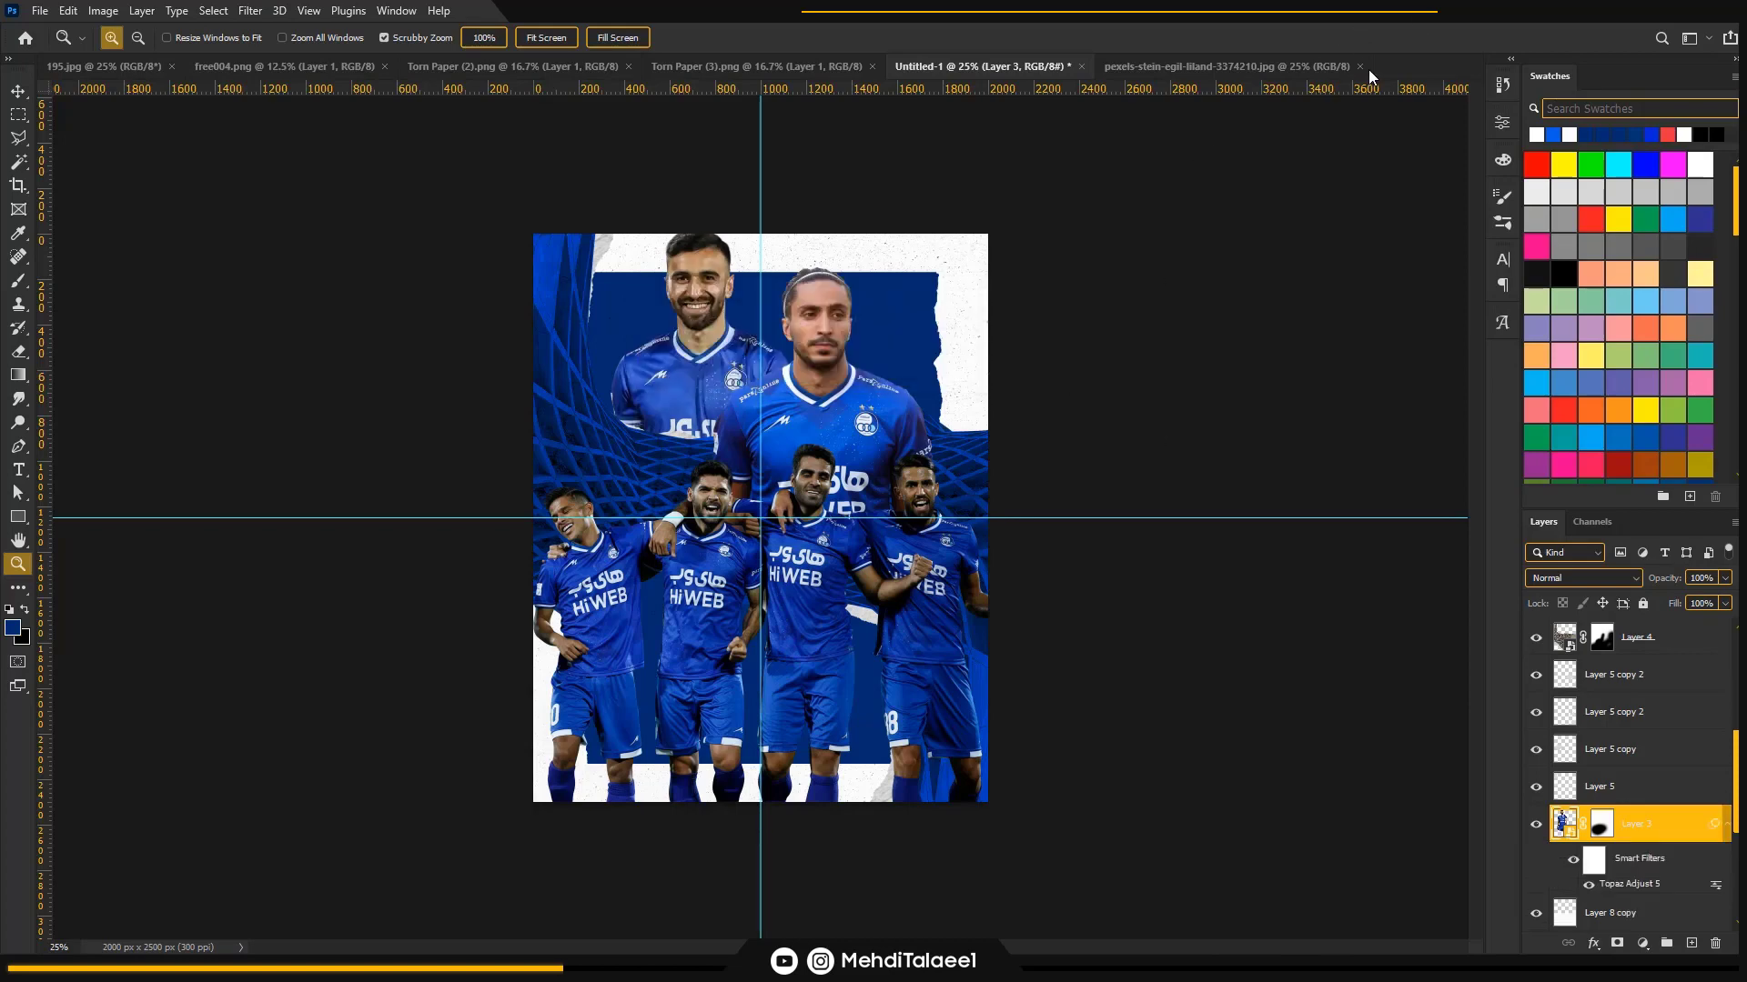
# - Apply the same Topaz Adjust 5 filter to the player cutouts on Layer 2 and Layer 1
pyautogui.scroll(5, 1638, 773)
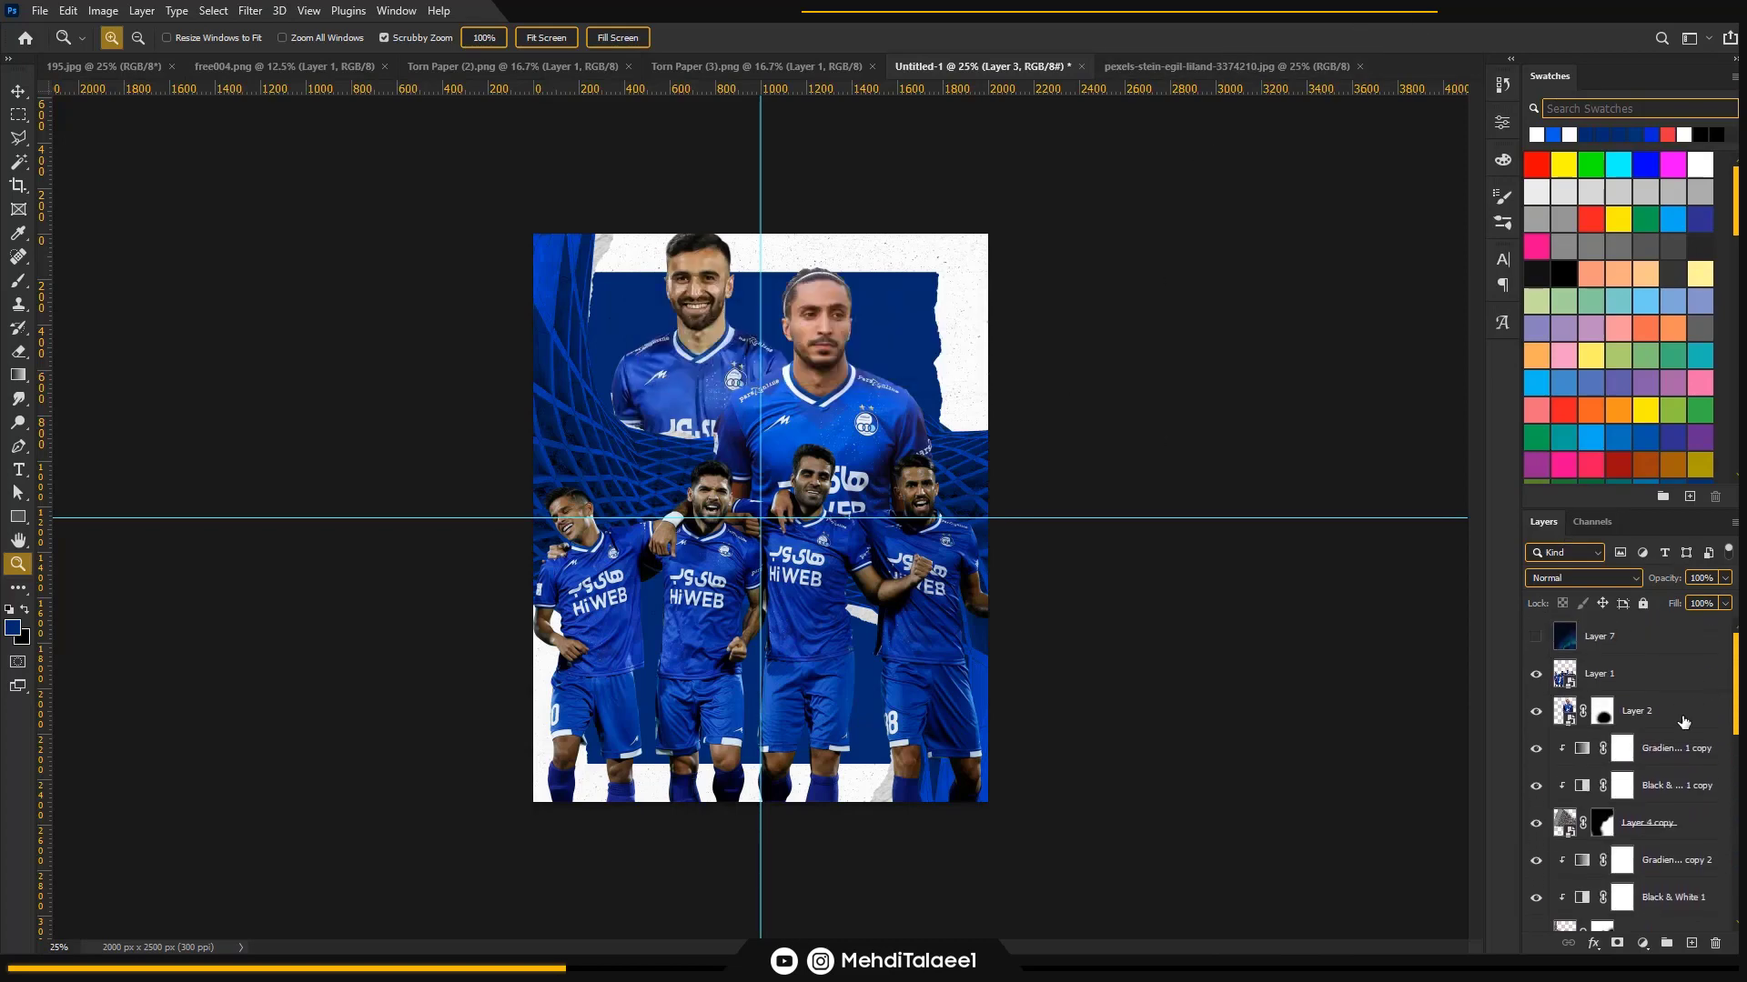
pyautogui.click(1638, 712)
pyautogui.hotkey('ctrl', 'alt', 'f')
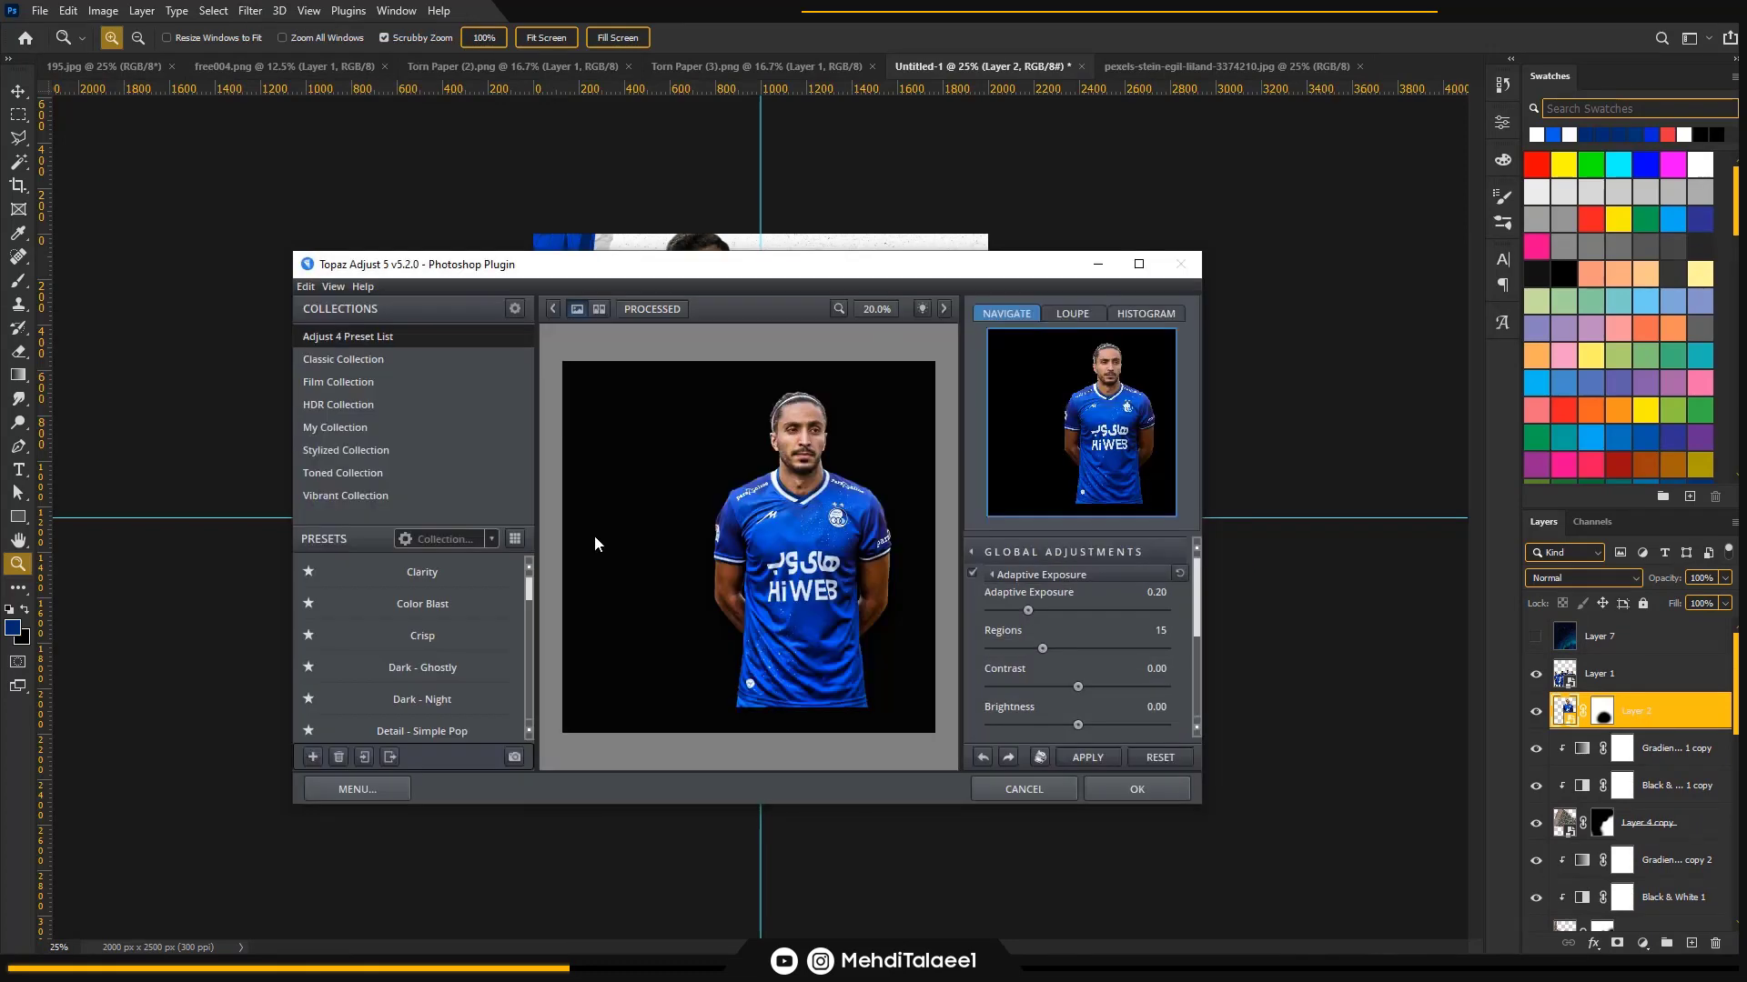
pyautogui.click(1136, 791)
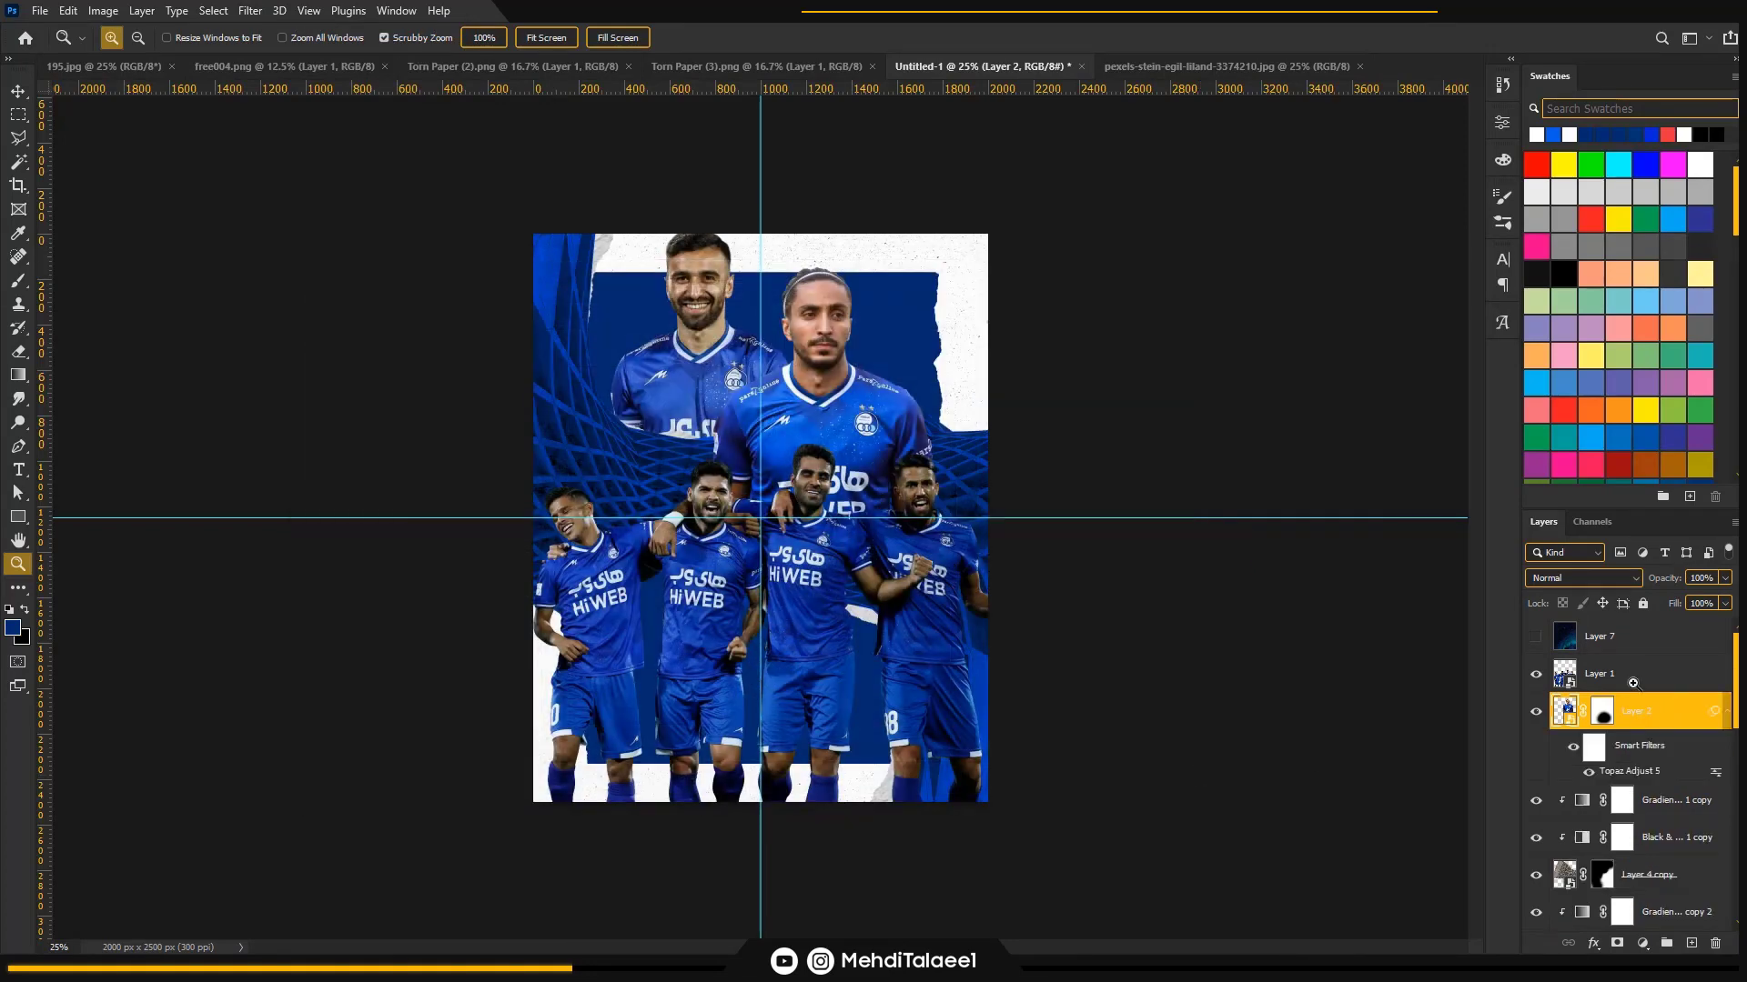
pyautogui.click(1633, 683)
pyautogui.hotkey('ctrl', 'alt', 'f')
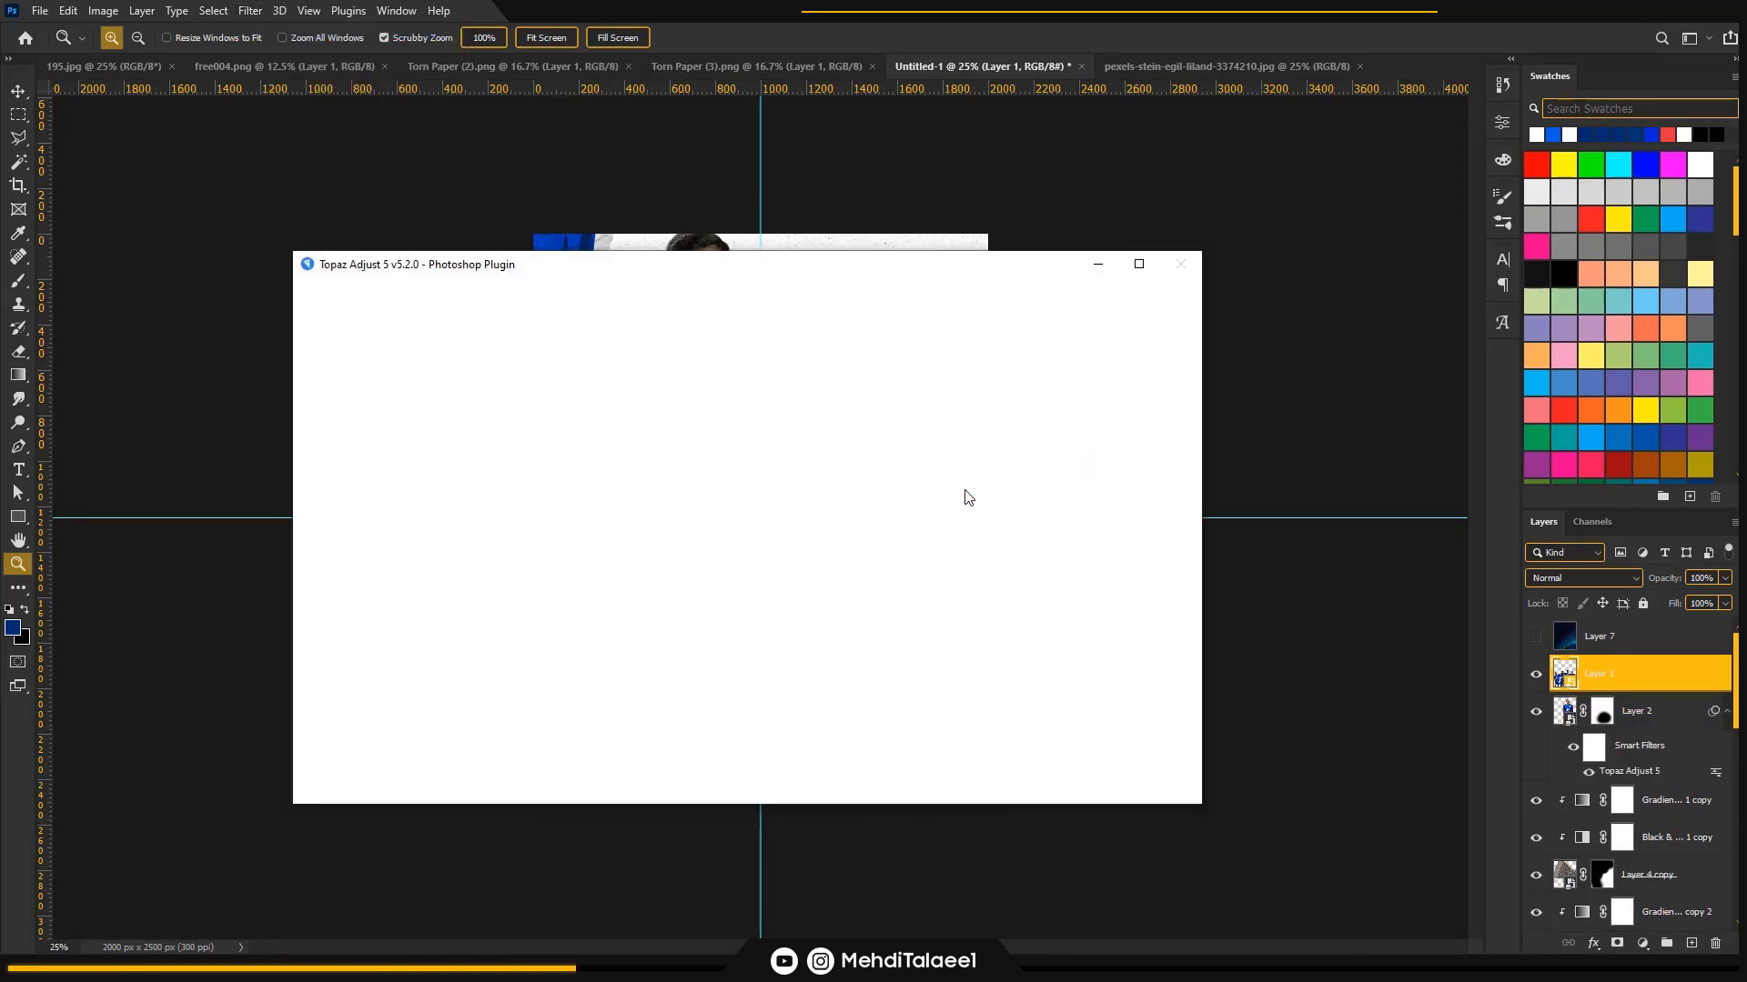
pyautogui.click(1137, 790)
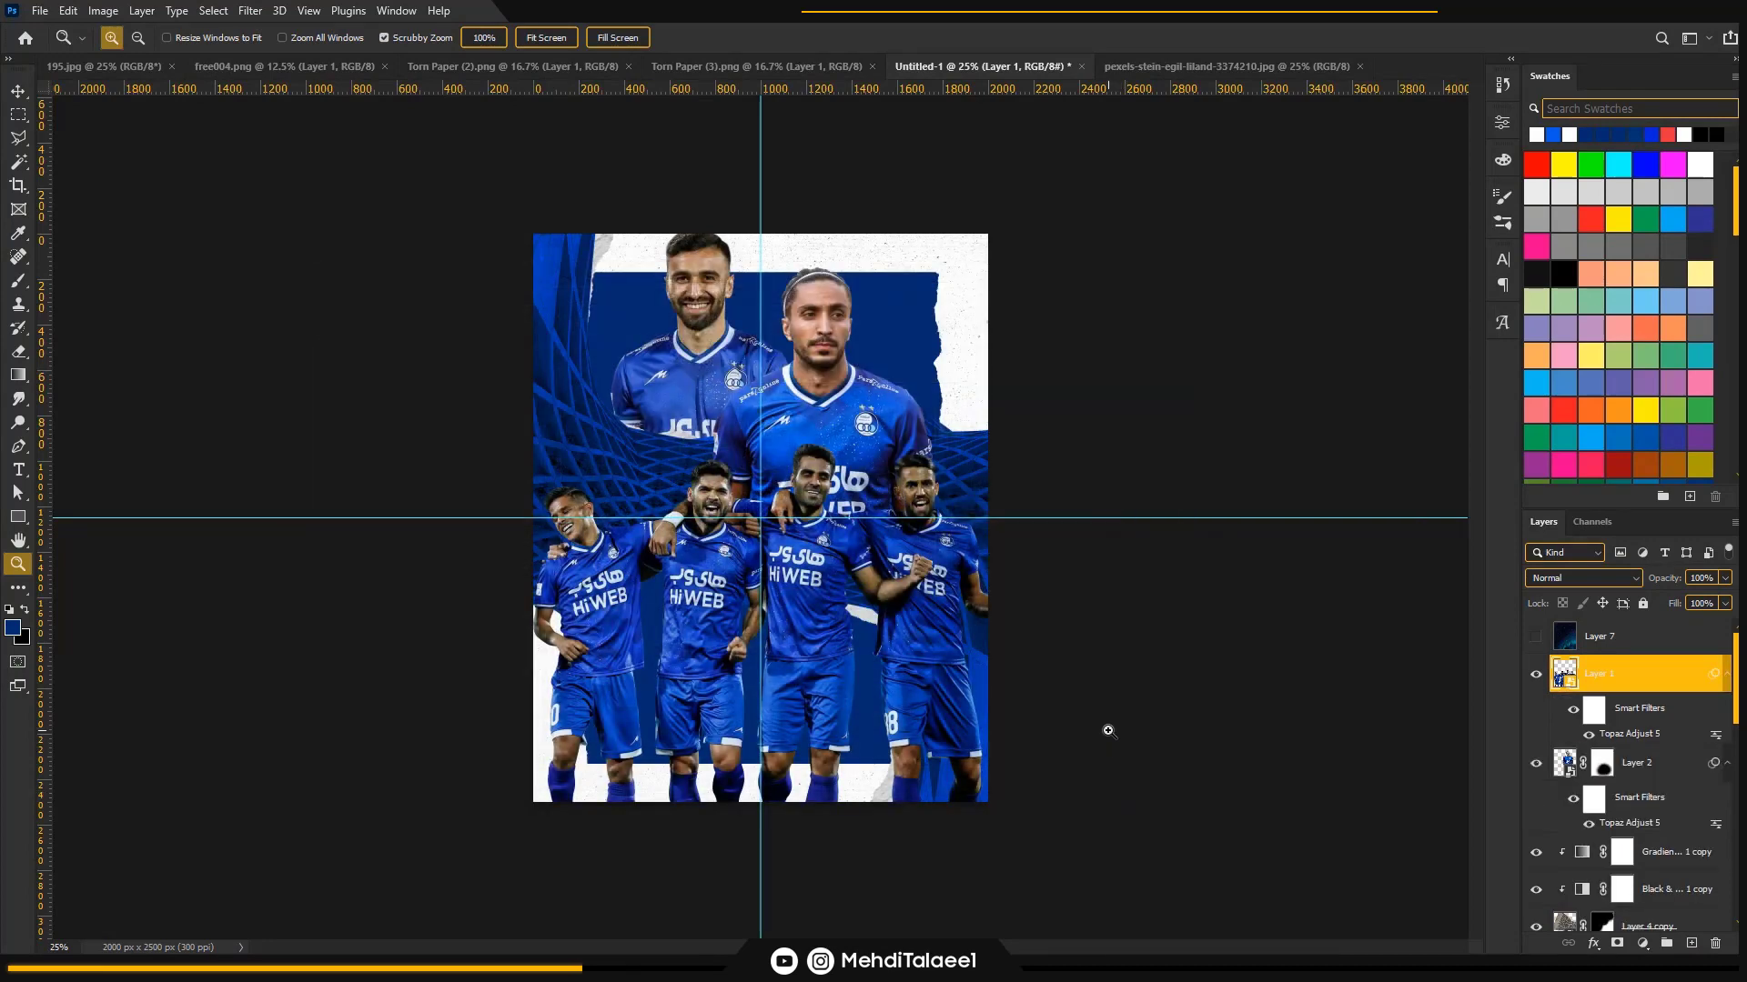
# - Add a new empty layer directly above the upper Layer 5 copy 2
pyautogui.click(819, 448)
pyautogui.keyDown('alt'); pyautogui.click(812, 434); pyautogui.keyUp('alt')
pyautogui.scroll(-6, 1705, 735)
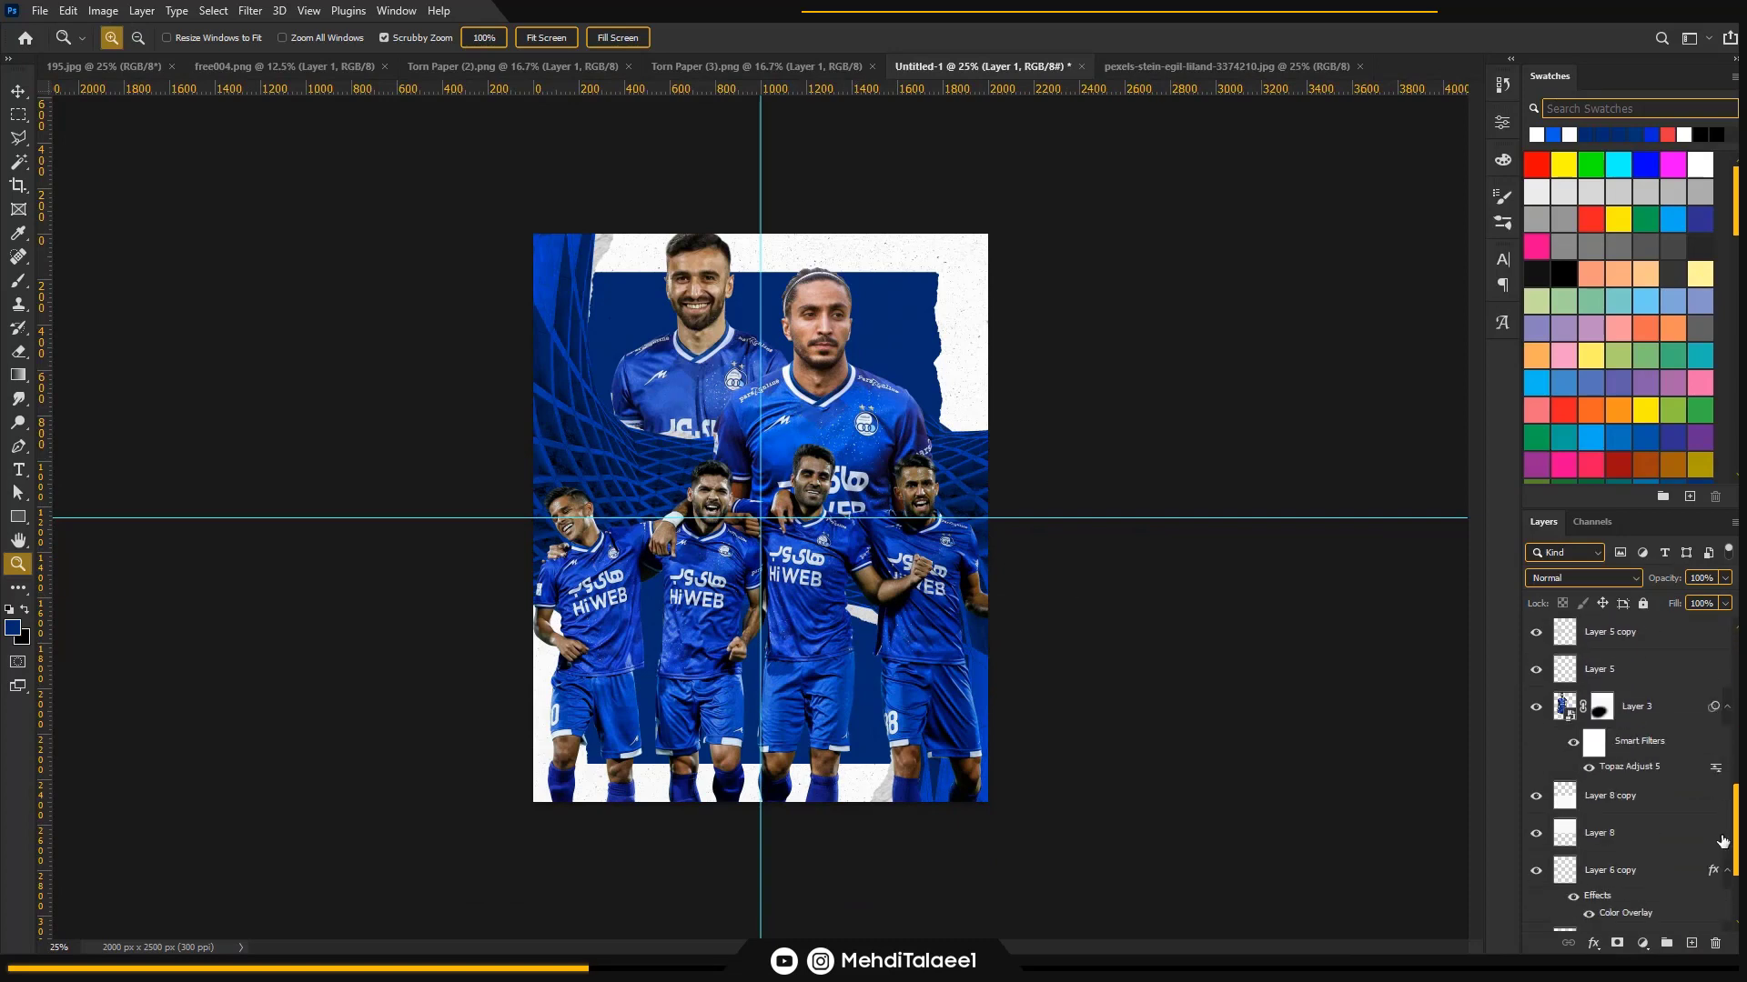
pyautogui.scroll(6, 1701, 880)
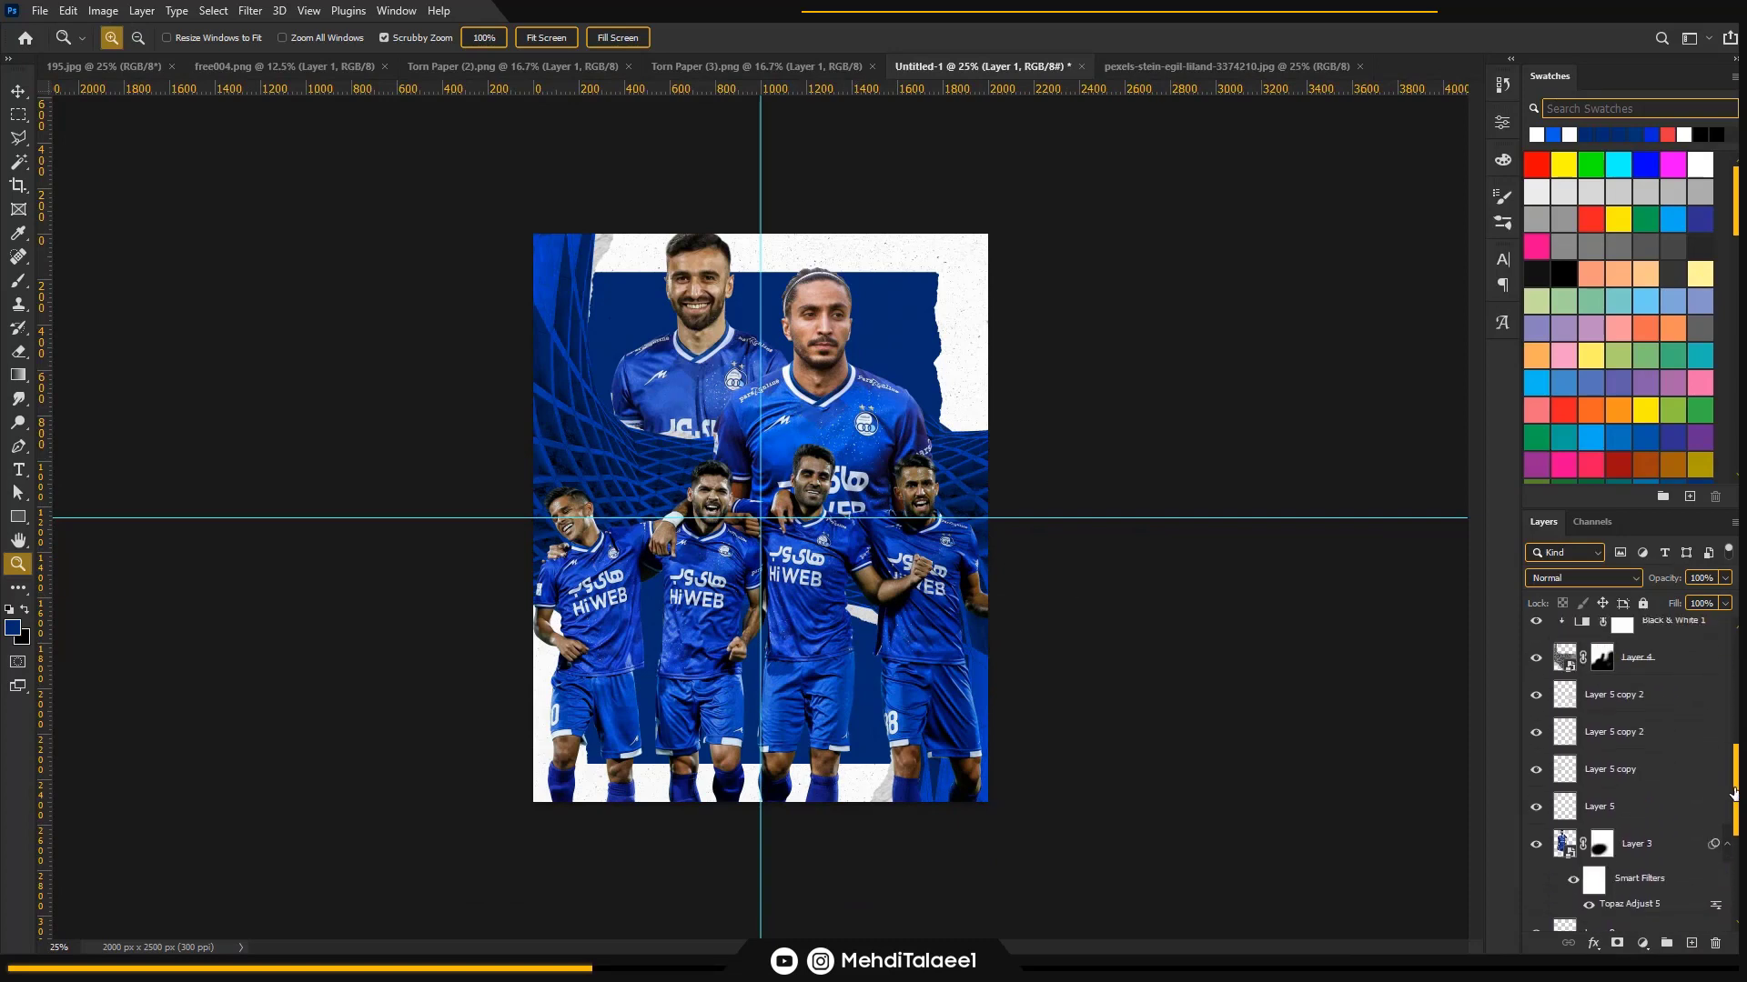
pyautogui.click(1650, 709)
pyautogui.click(1646, 746)
# - Choose a splatter brush and set the foreground colour to #033990
pyautogui.click(610, 387)
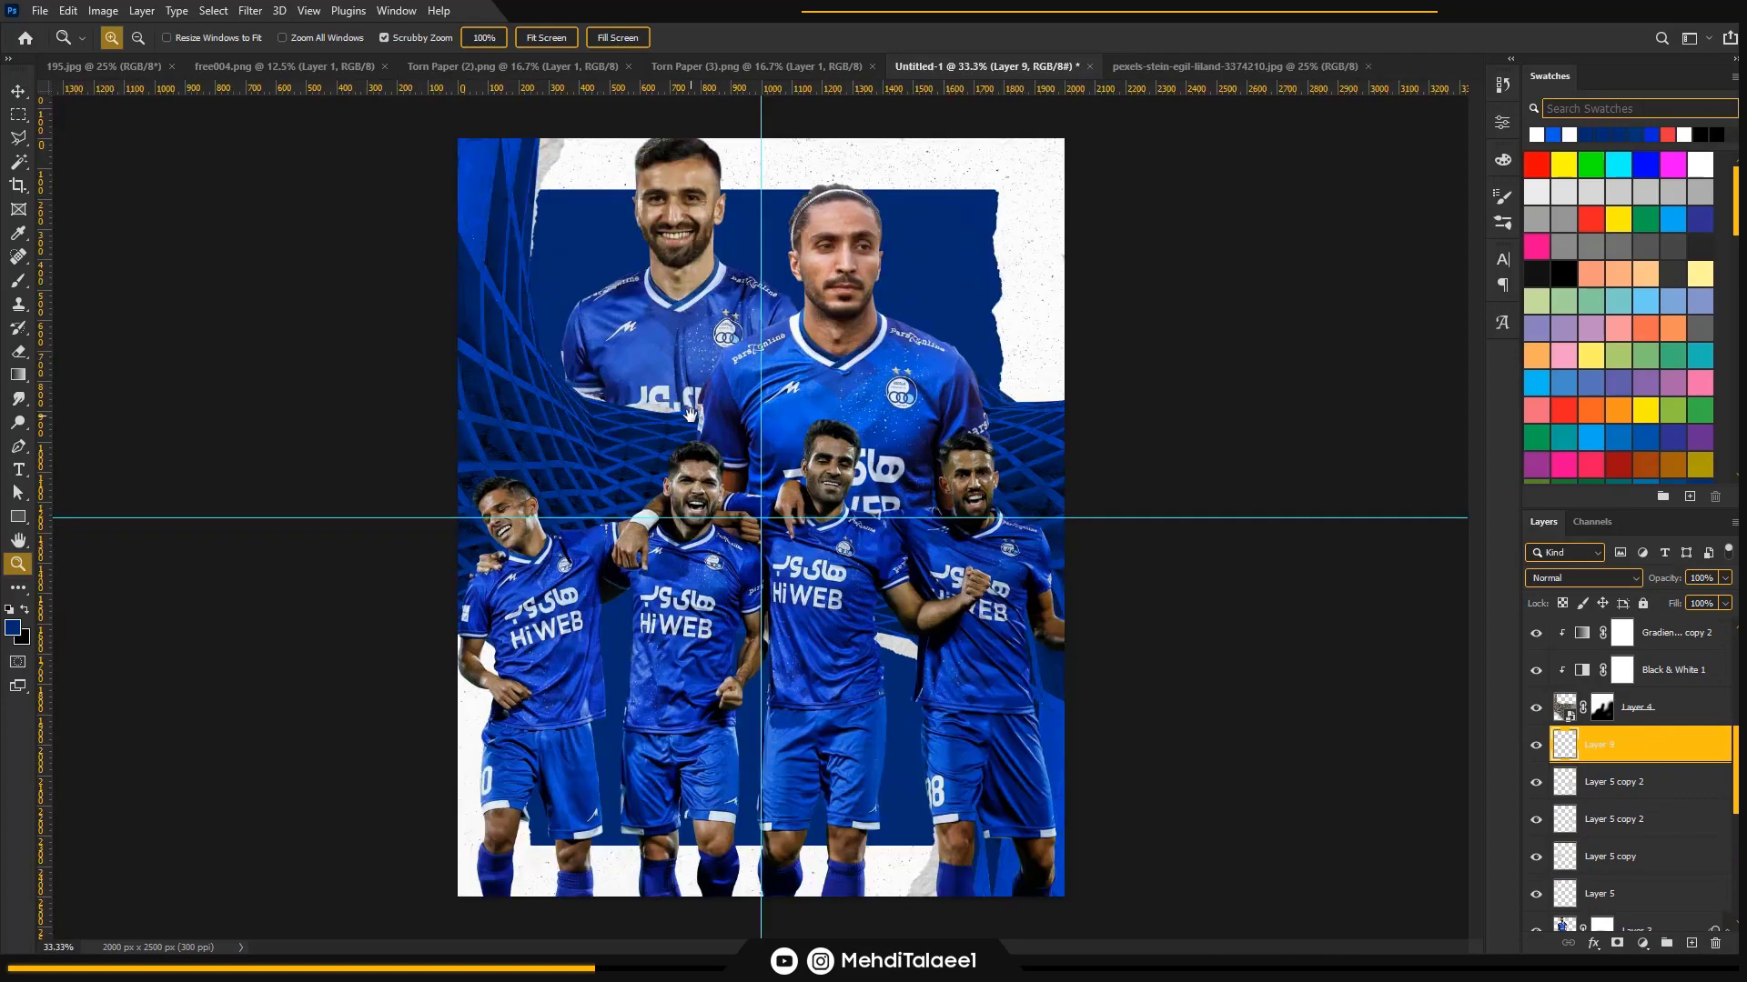
pyautogui.press('b')
pyautogui.rightClick(692, 408)
pyautogui.moveTo(953, 608); pyautogui.dragTo(950, 712)
pyautogui.click(852, 678)
pyautogui.click(561, 359)
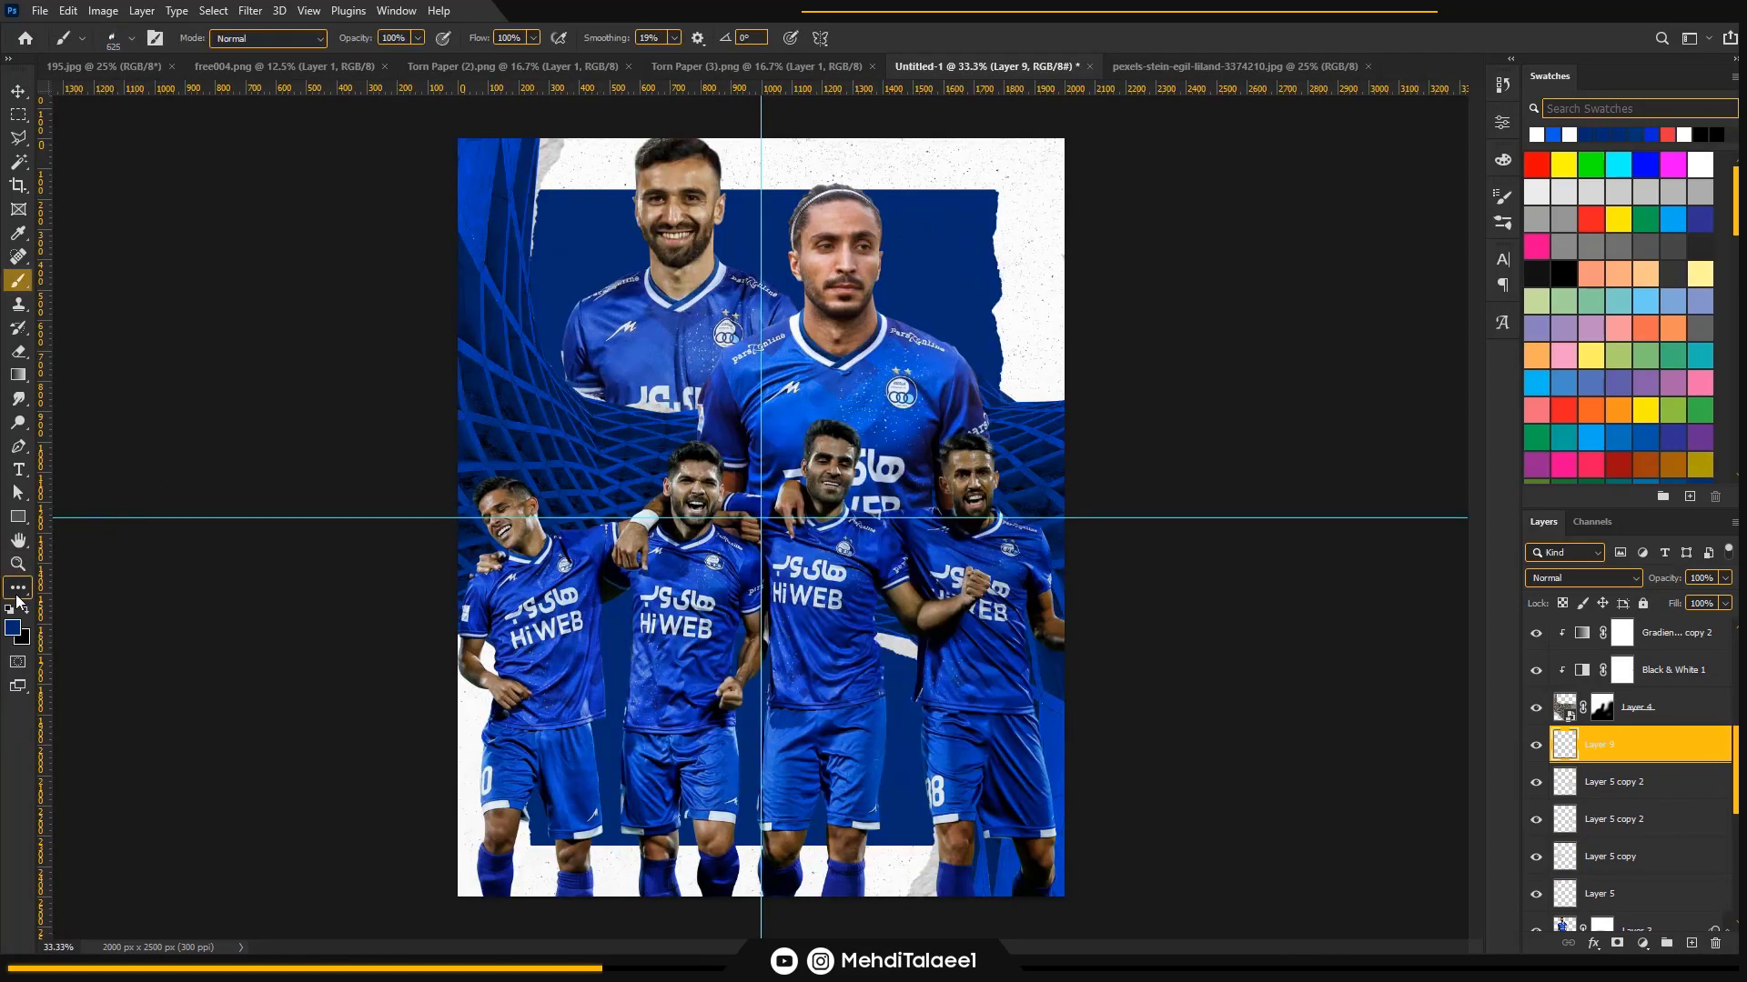
pyautogui.click(13, 628)
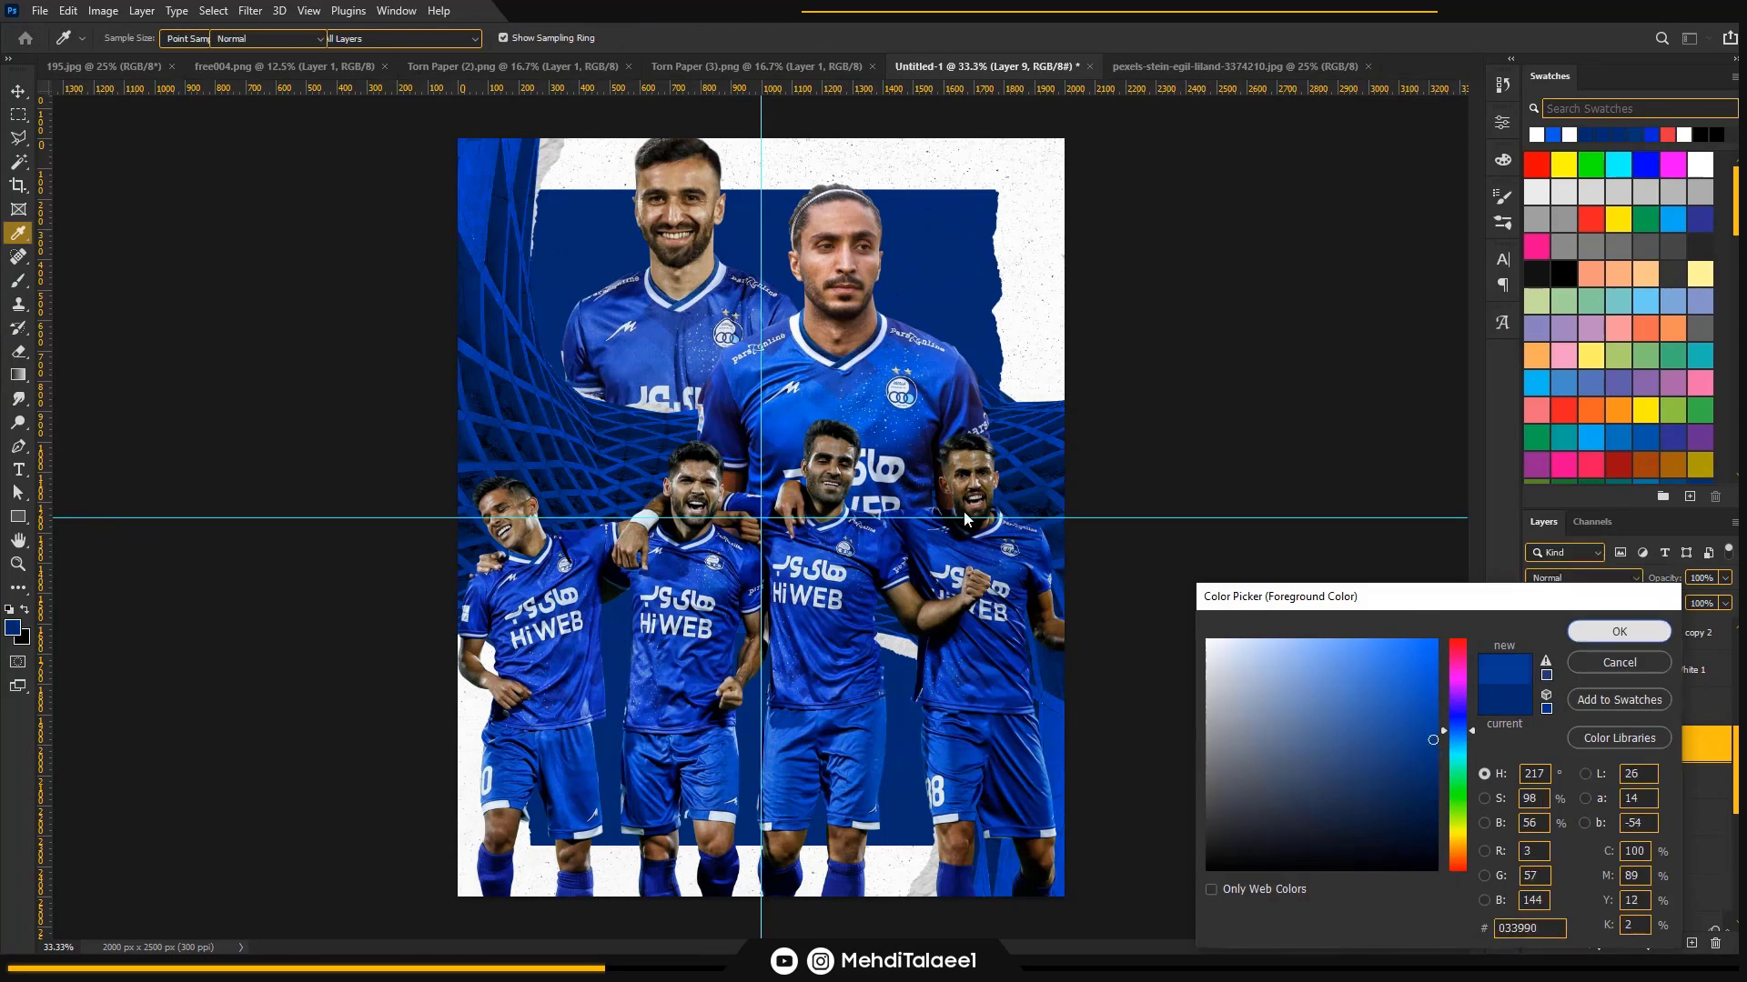
pyautogui.click(1620, 631)
# - Enlarge the splatter brush to 1400 px and paint blue texture behind the large front player, undoing unwanted strokes
pyautogui.press(']')
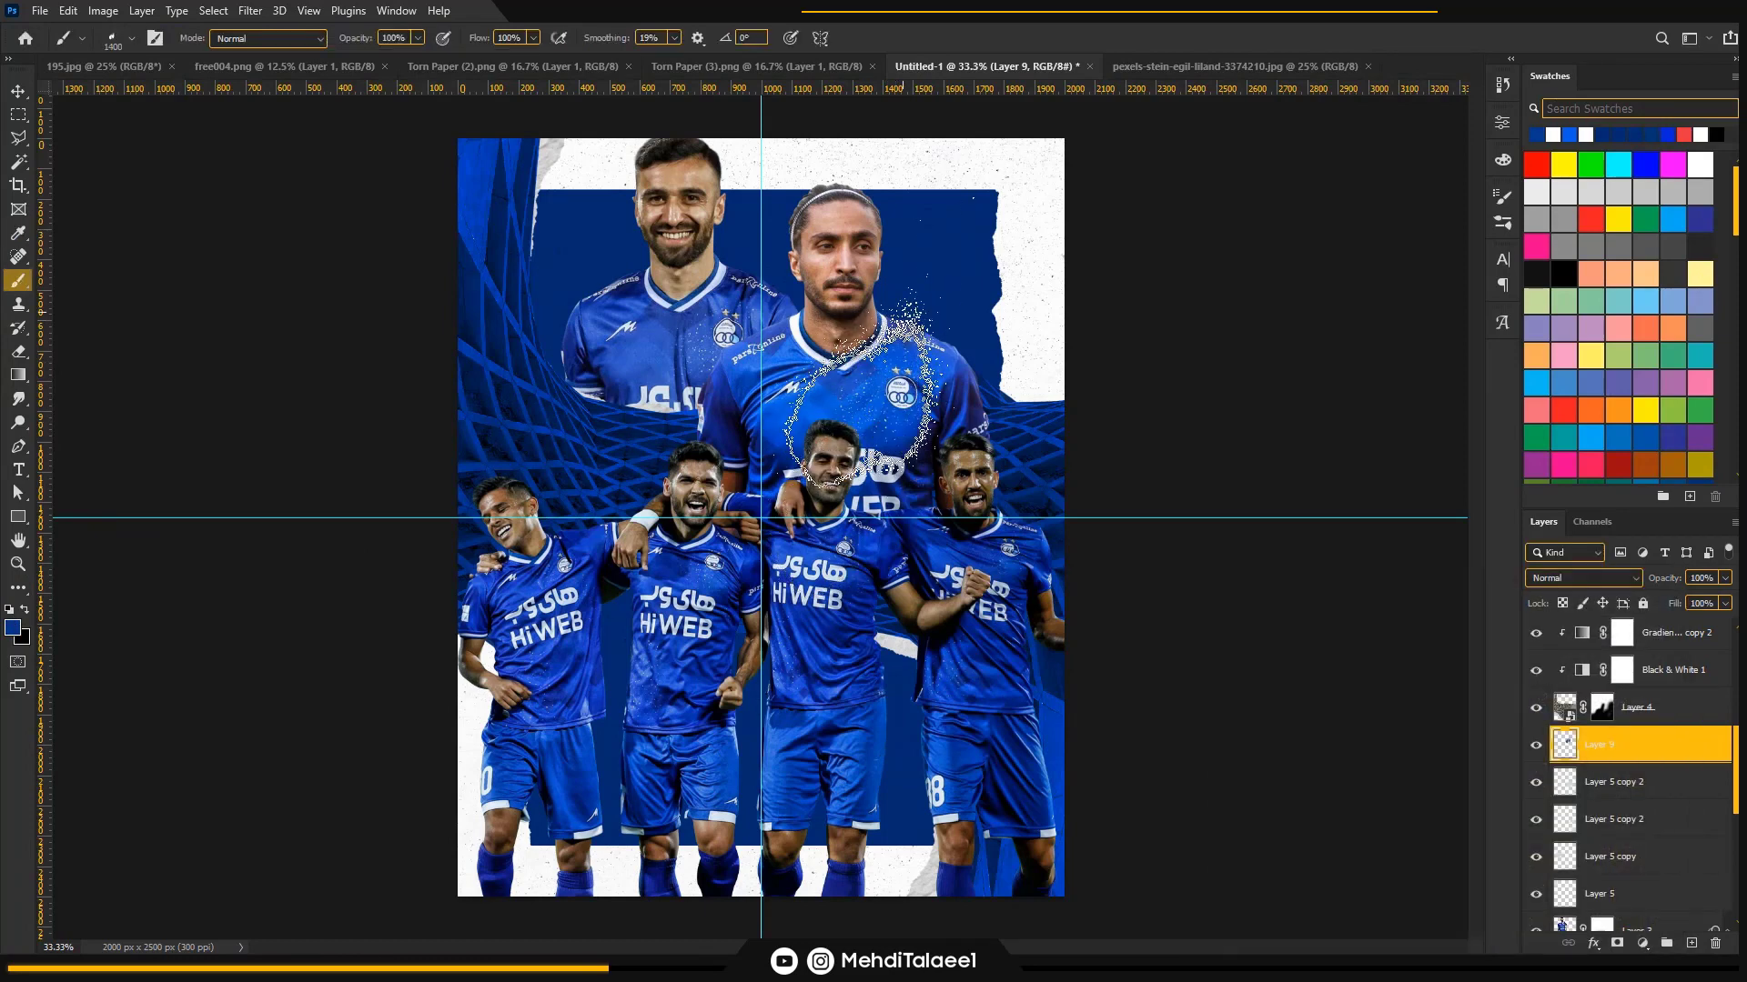
pyautogui.hotkey('ctrl', 'z')
pyautogui.click(955, 338)
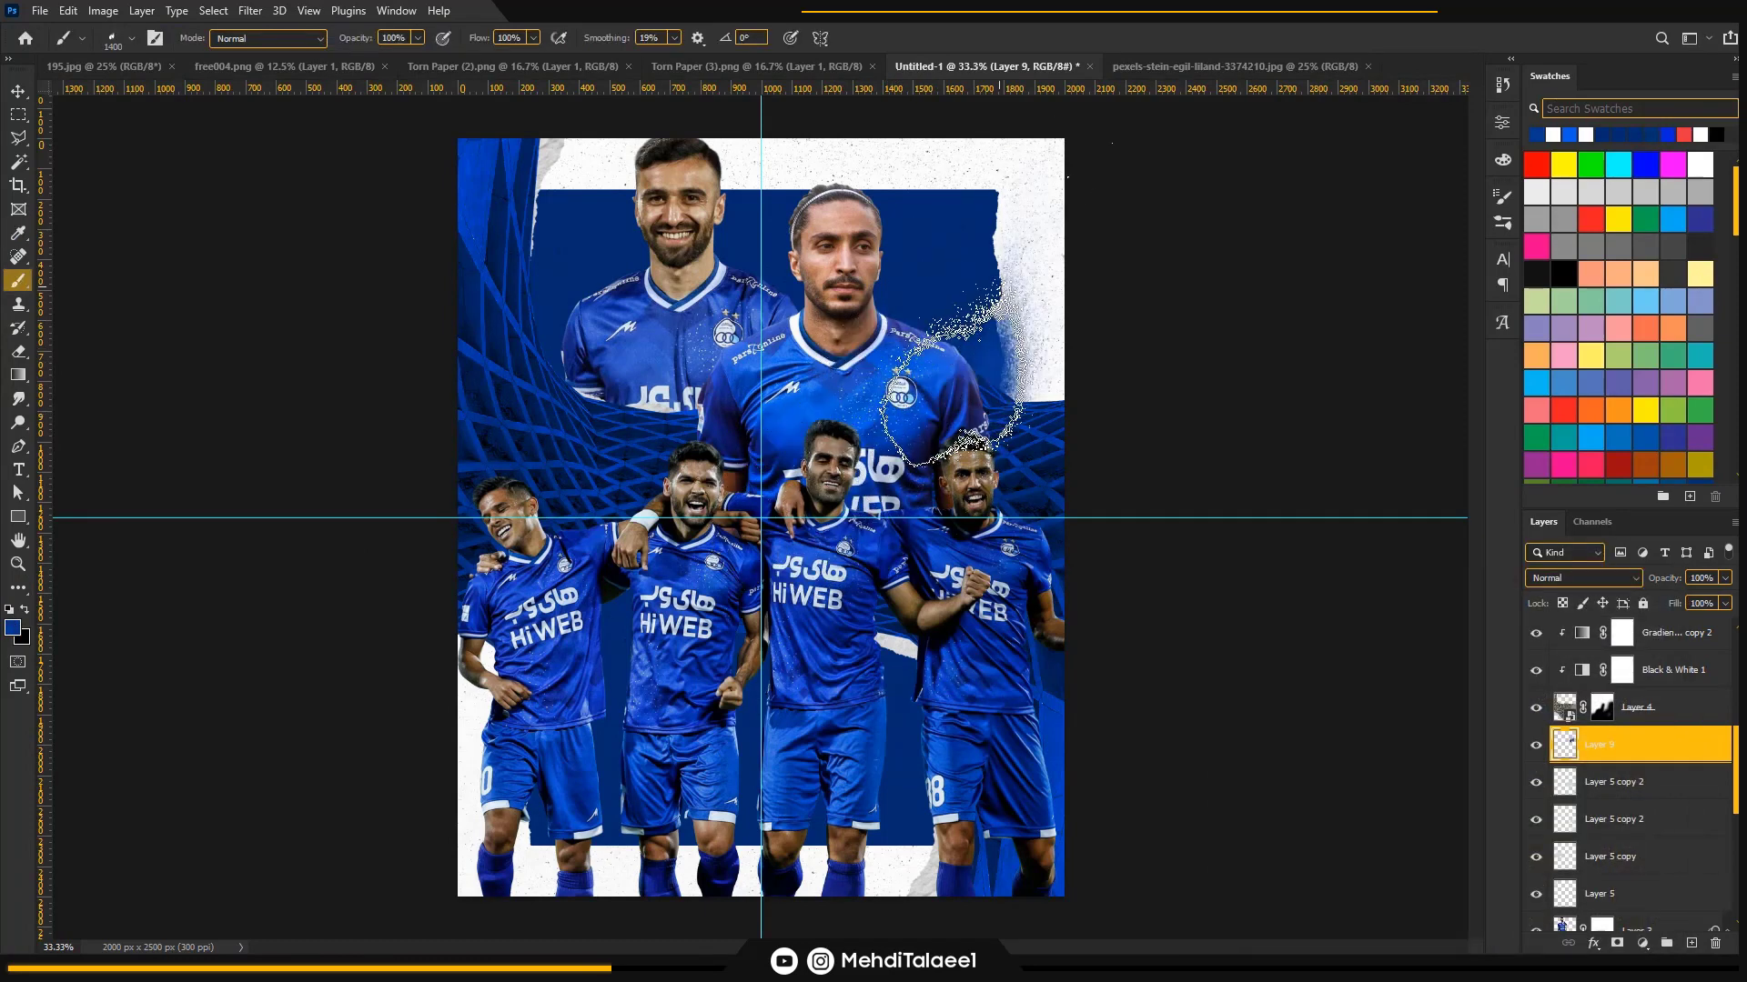
pyautogui.hotkey('ctrl', 'z')
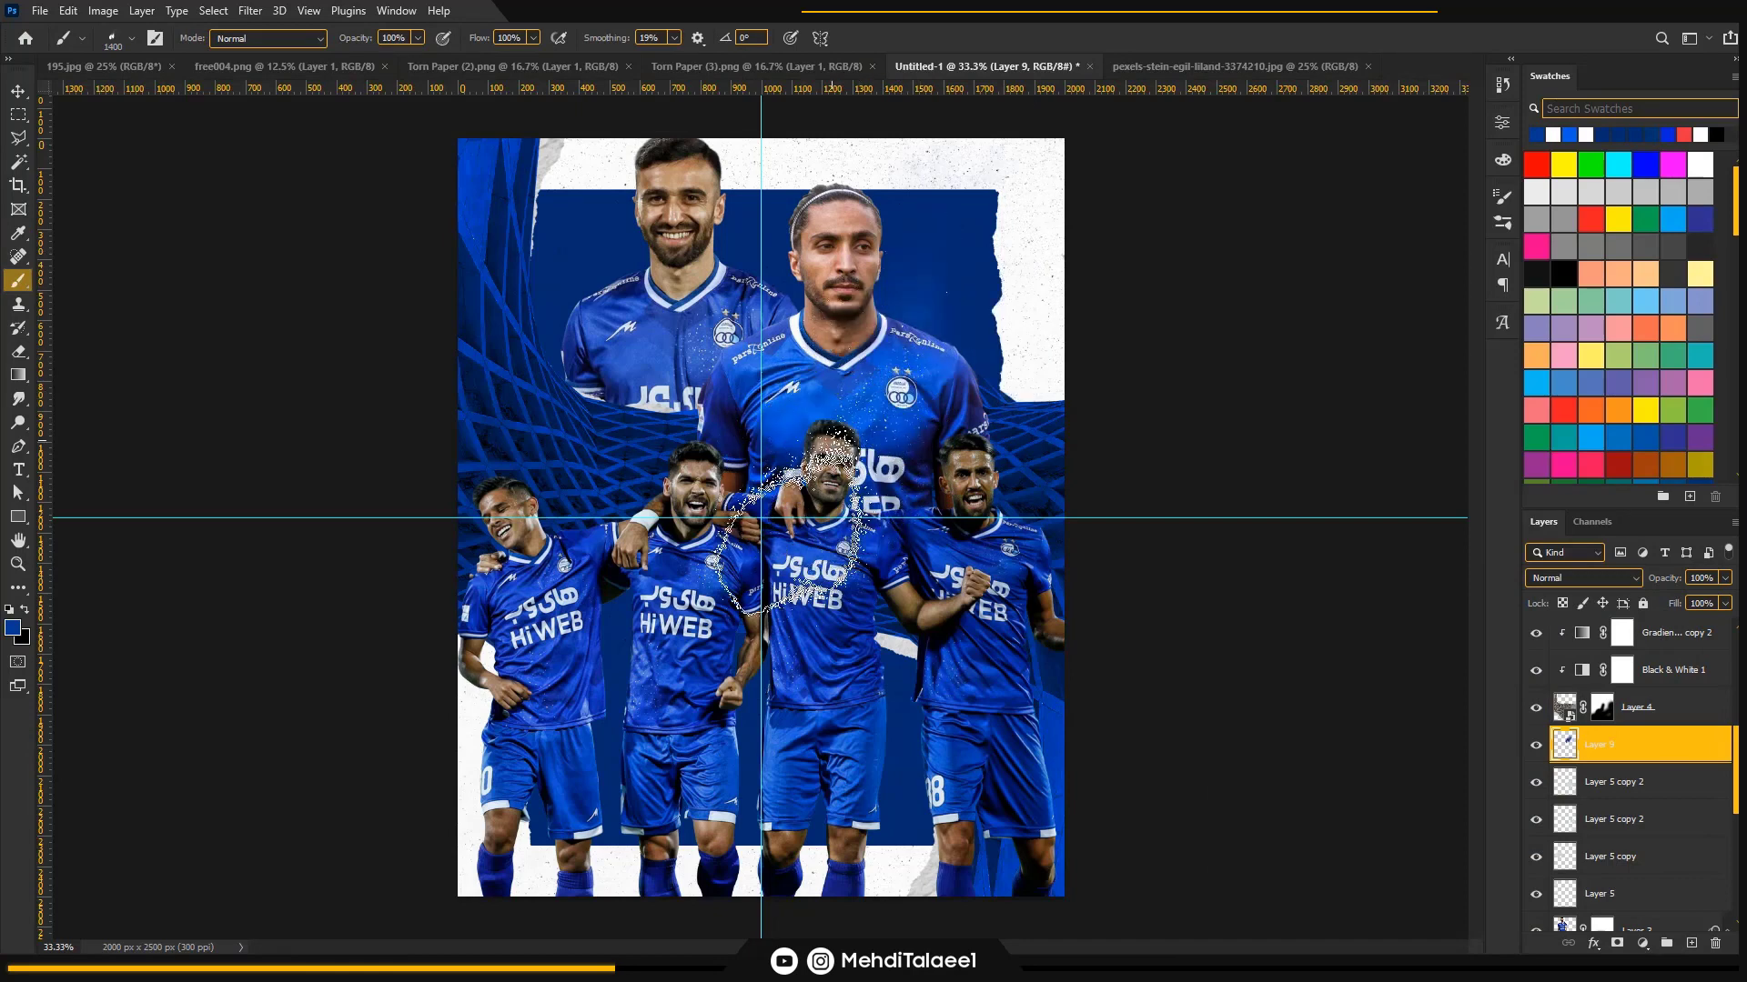
# - Switch to another splatter brush, set the foreground colour to #033ca6 and enlarge the brush to 1700 px
pyautogui.rightClick(829, 375)
pyautogui.scroll(1, 981, 599)
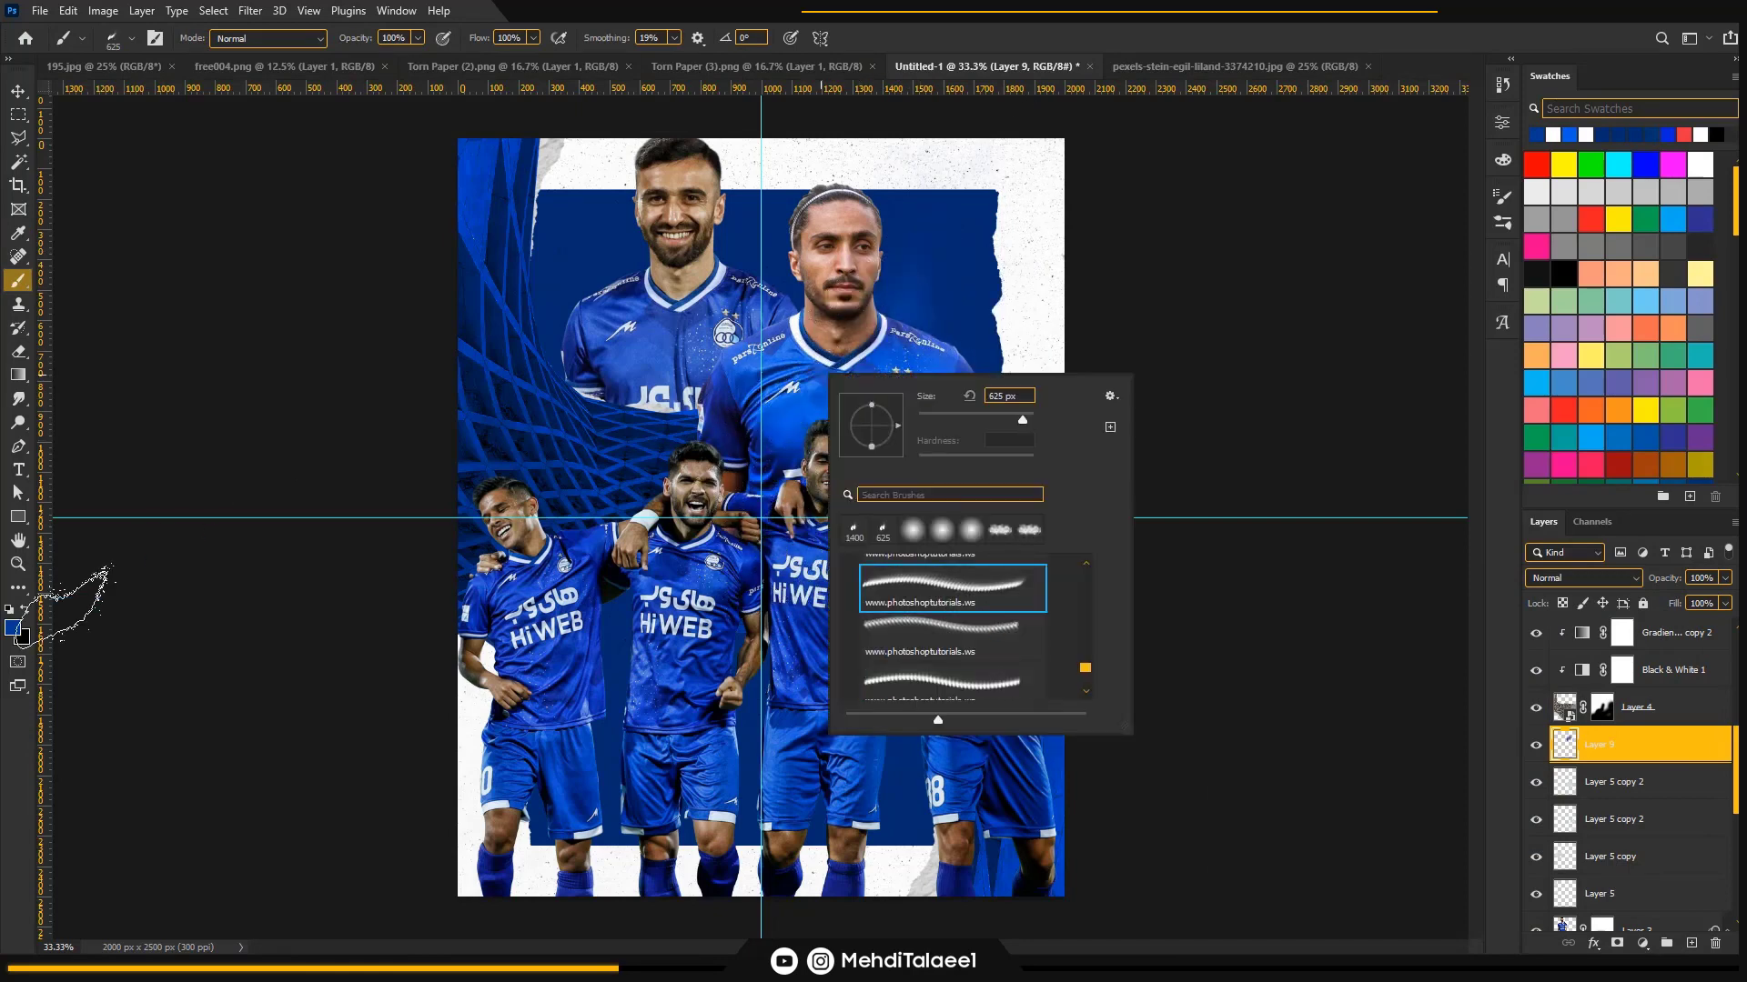
pyautogui.click(13, 627)
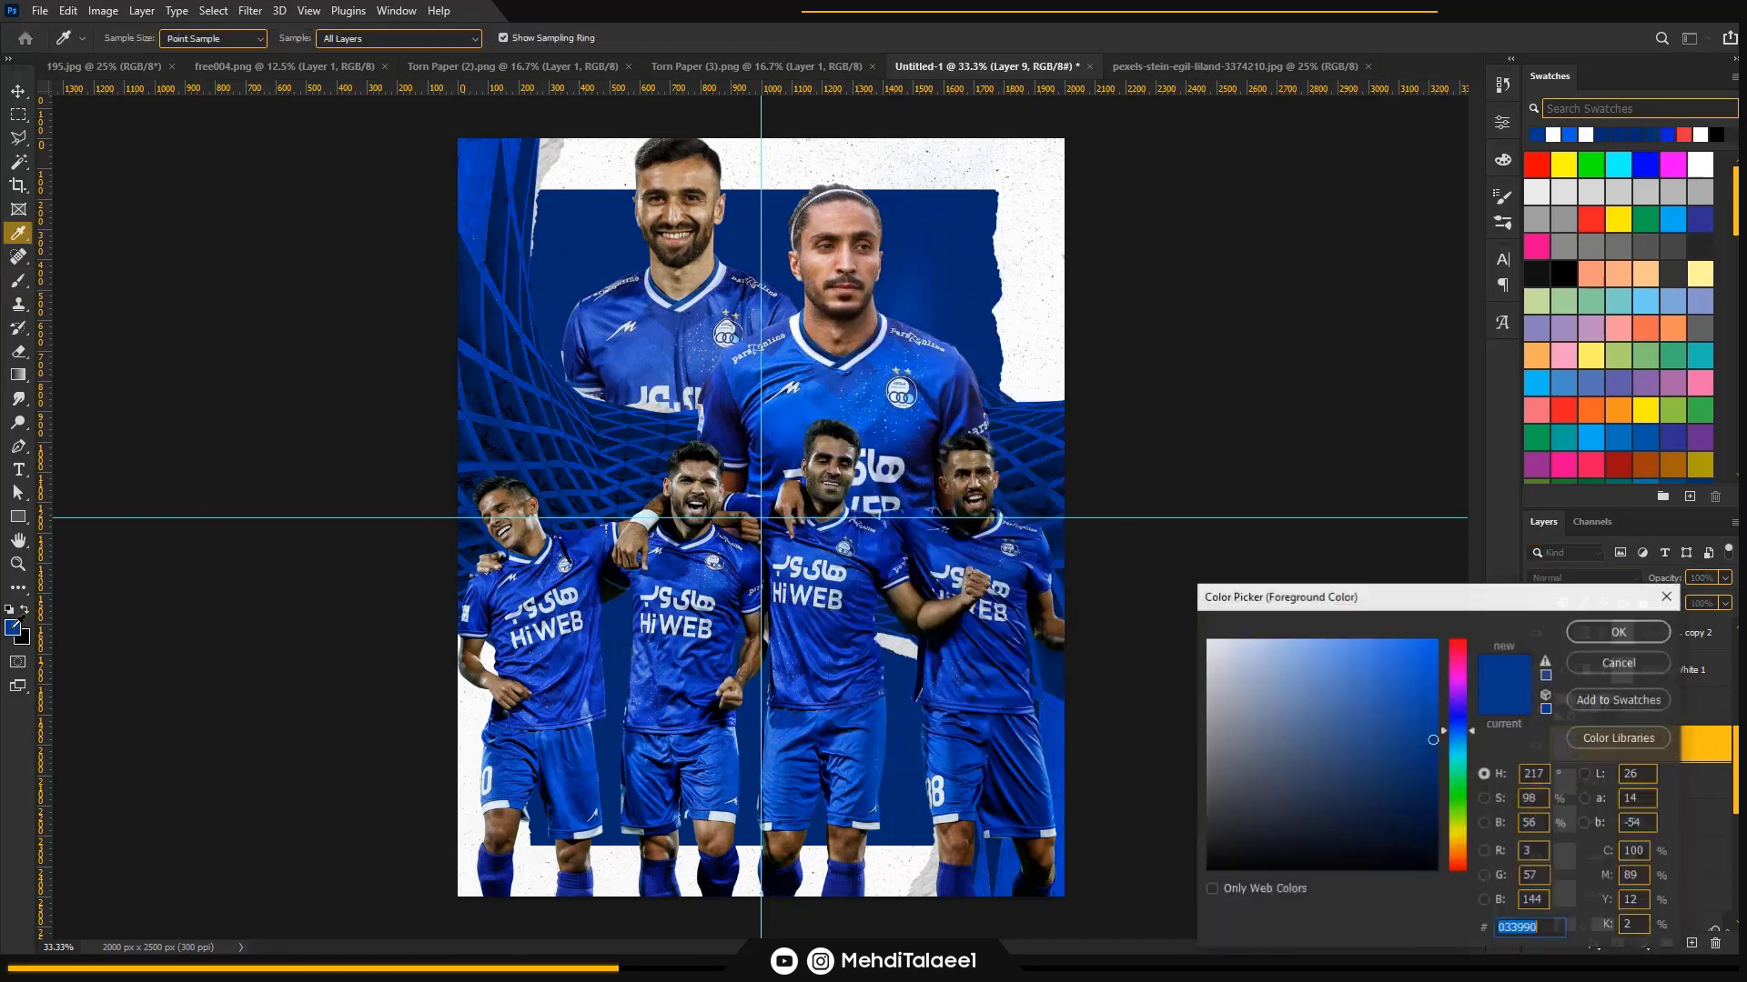
pyautogui.click(1593, 640)
pyautogui.press(']')
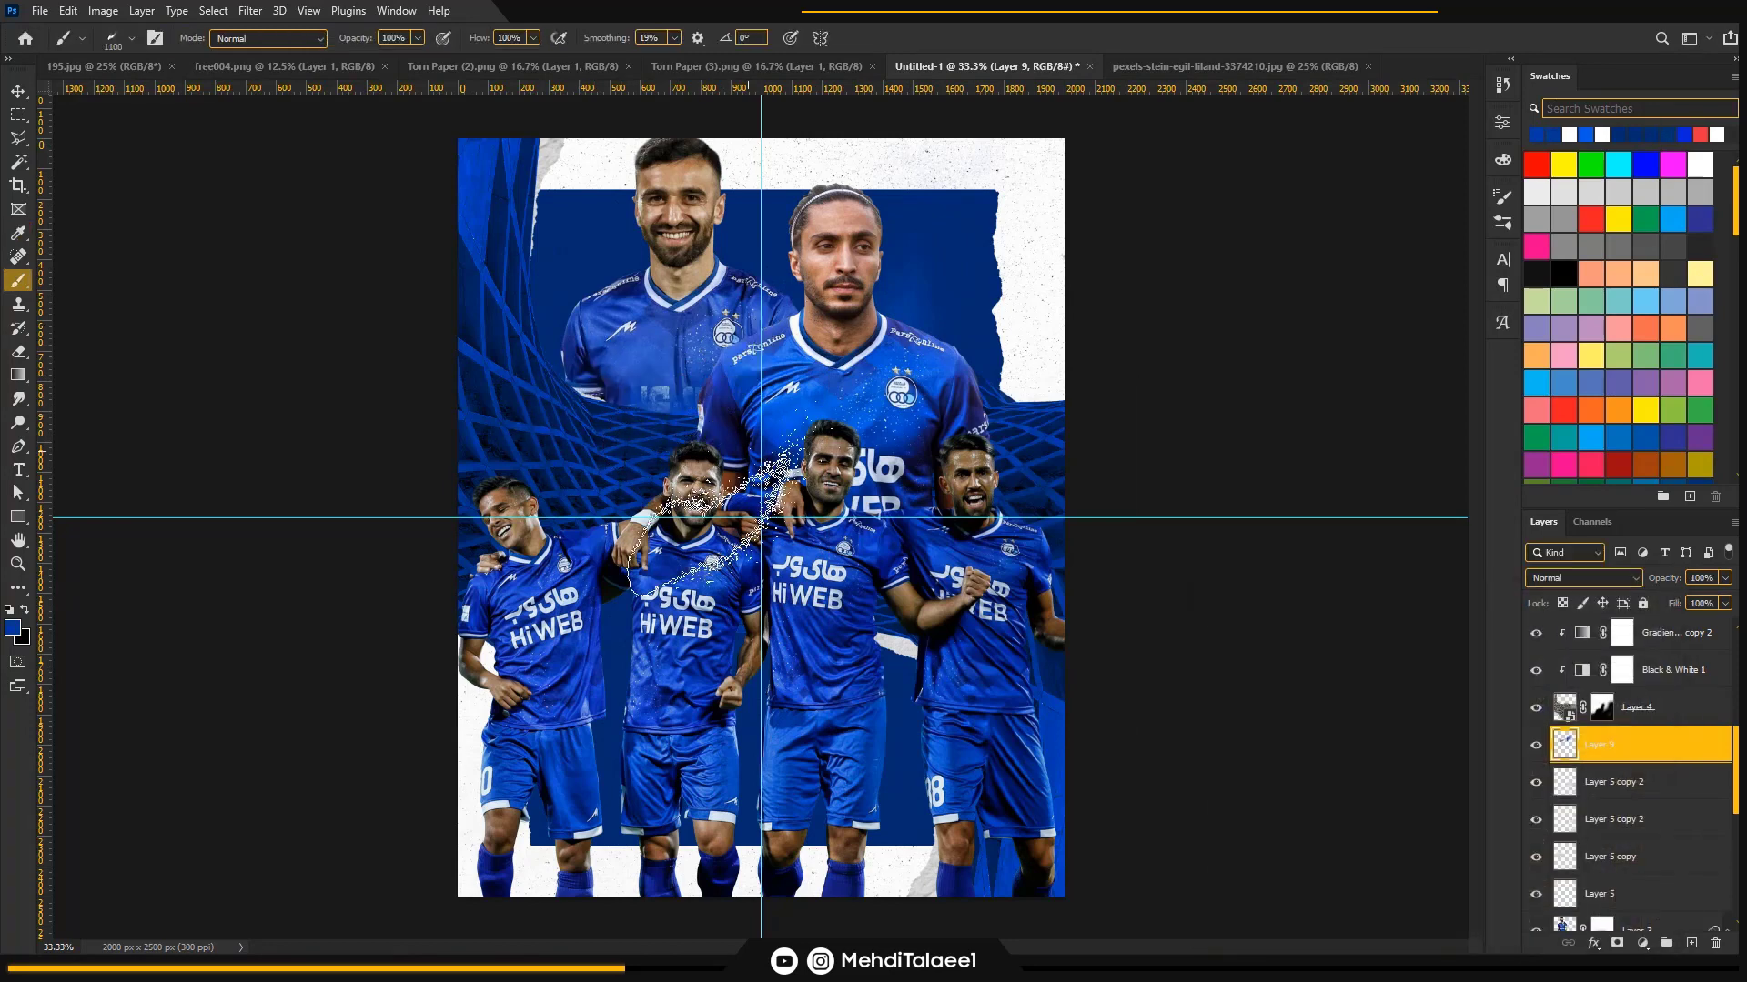
pyautogui.press(']')
pyautogui.press(']')
pyautogui.press(']')
pyautogui.press(']')
pyautogui.press(']')
pyautogui.press(']')
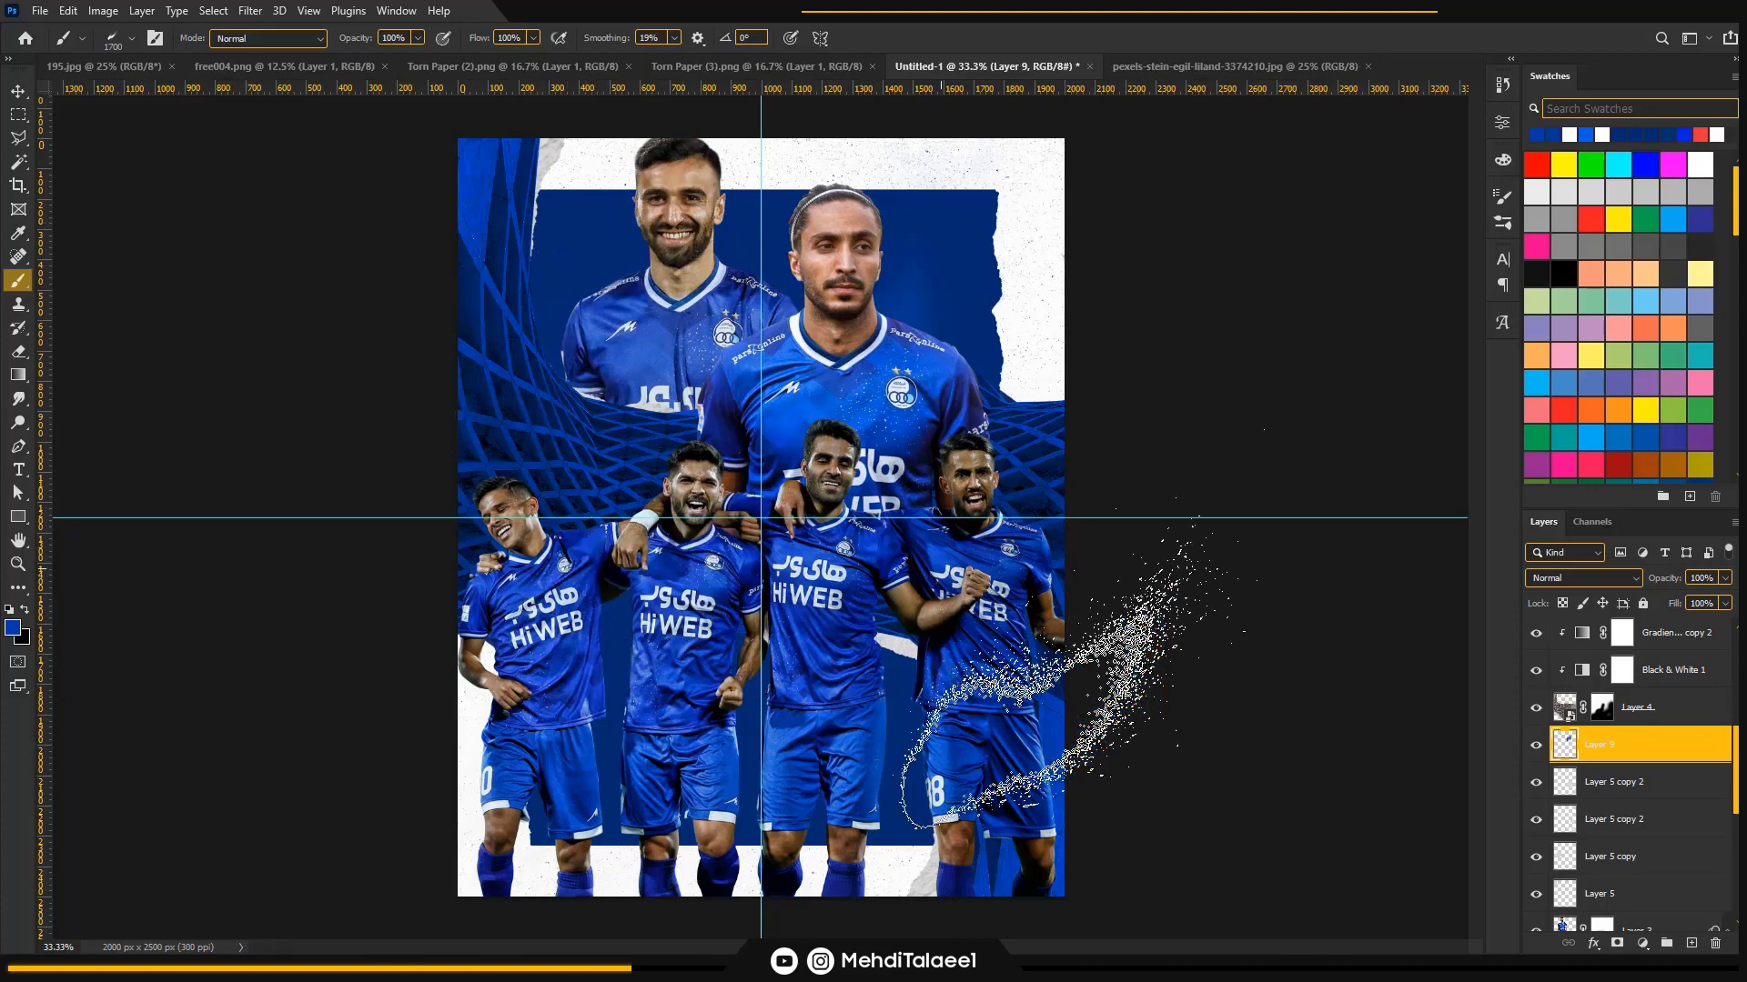
# - Create a new empty layer and move it below Layer 8, directly above Layer 6 copy
pyautogui.scroll(-5, 1728, 833)
pyautogui.scroll(3, 1701, 822)
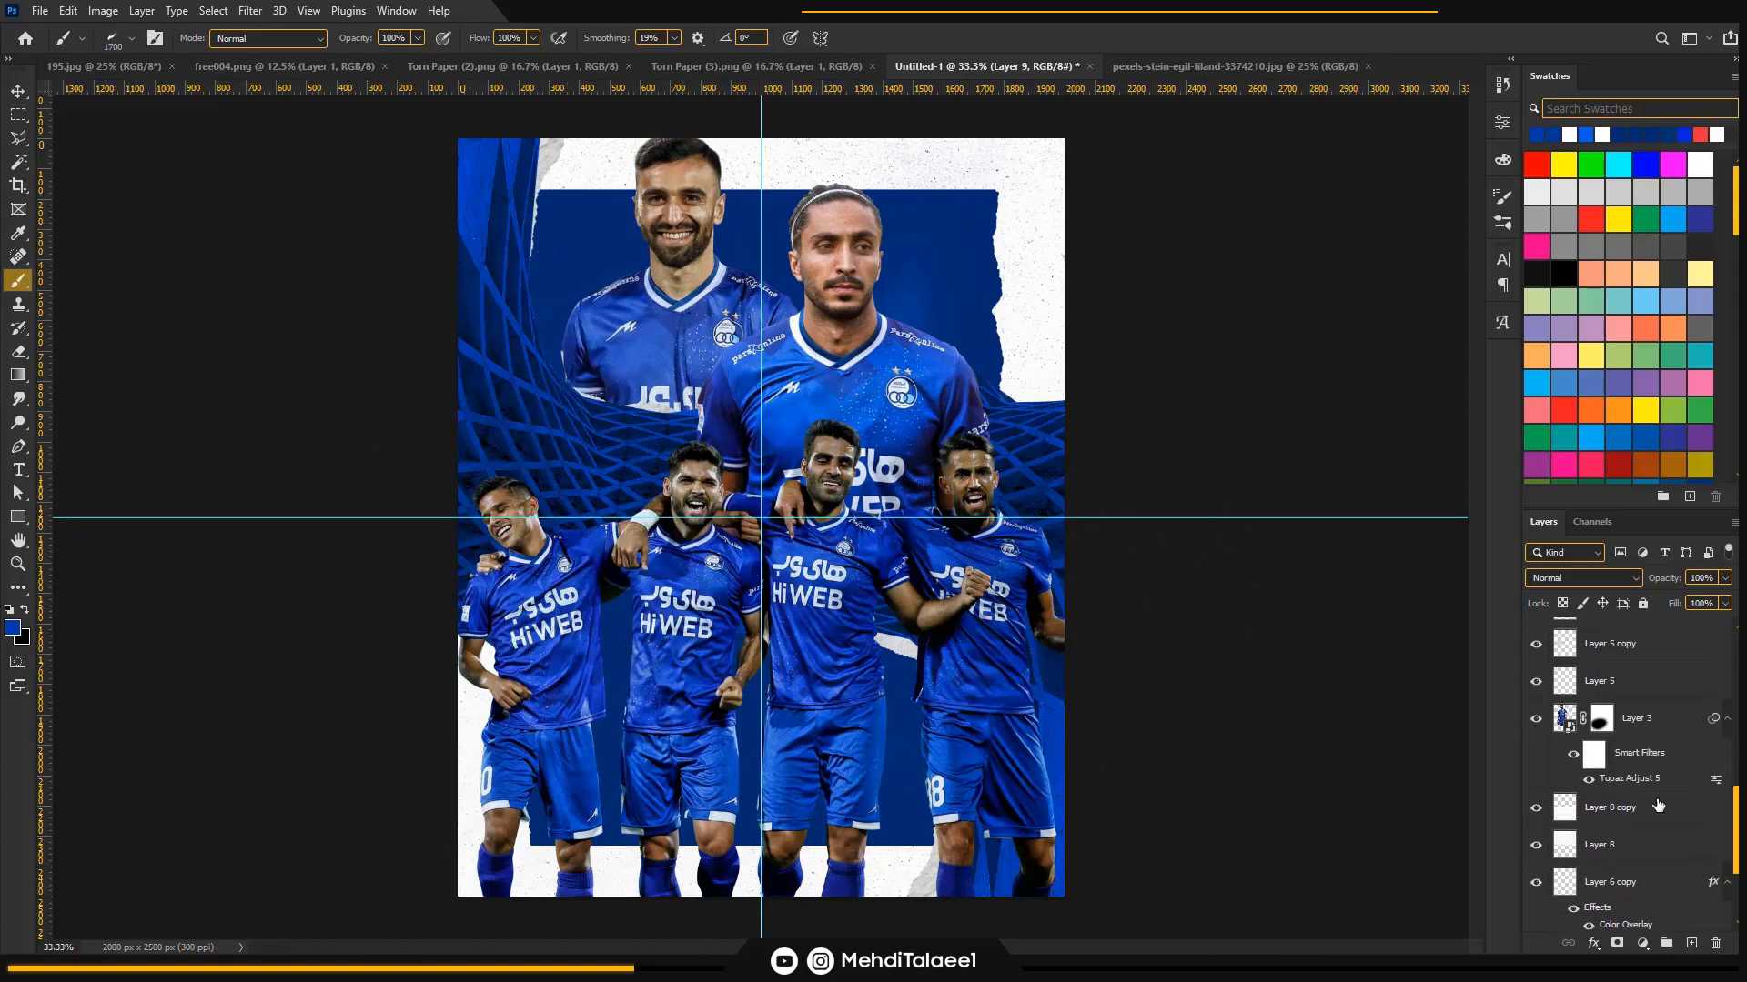
pyautogui.click(1657, 807)
pyautogui.click(1691, 944)
pyautogui.moveTo(1682, 810); pyautogui.dragTo(1674, 865)
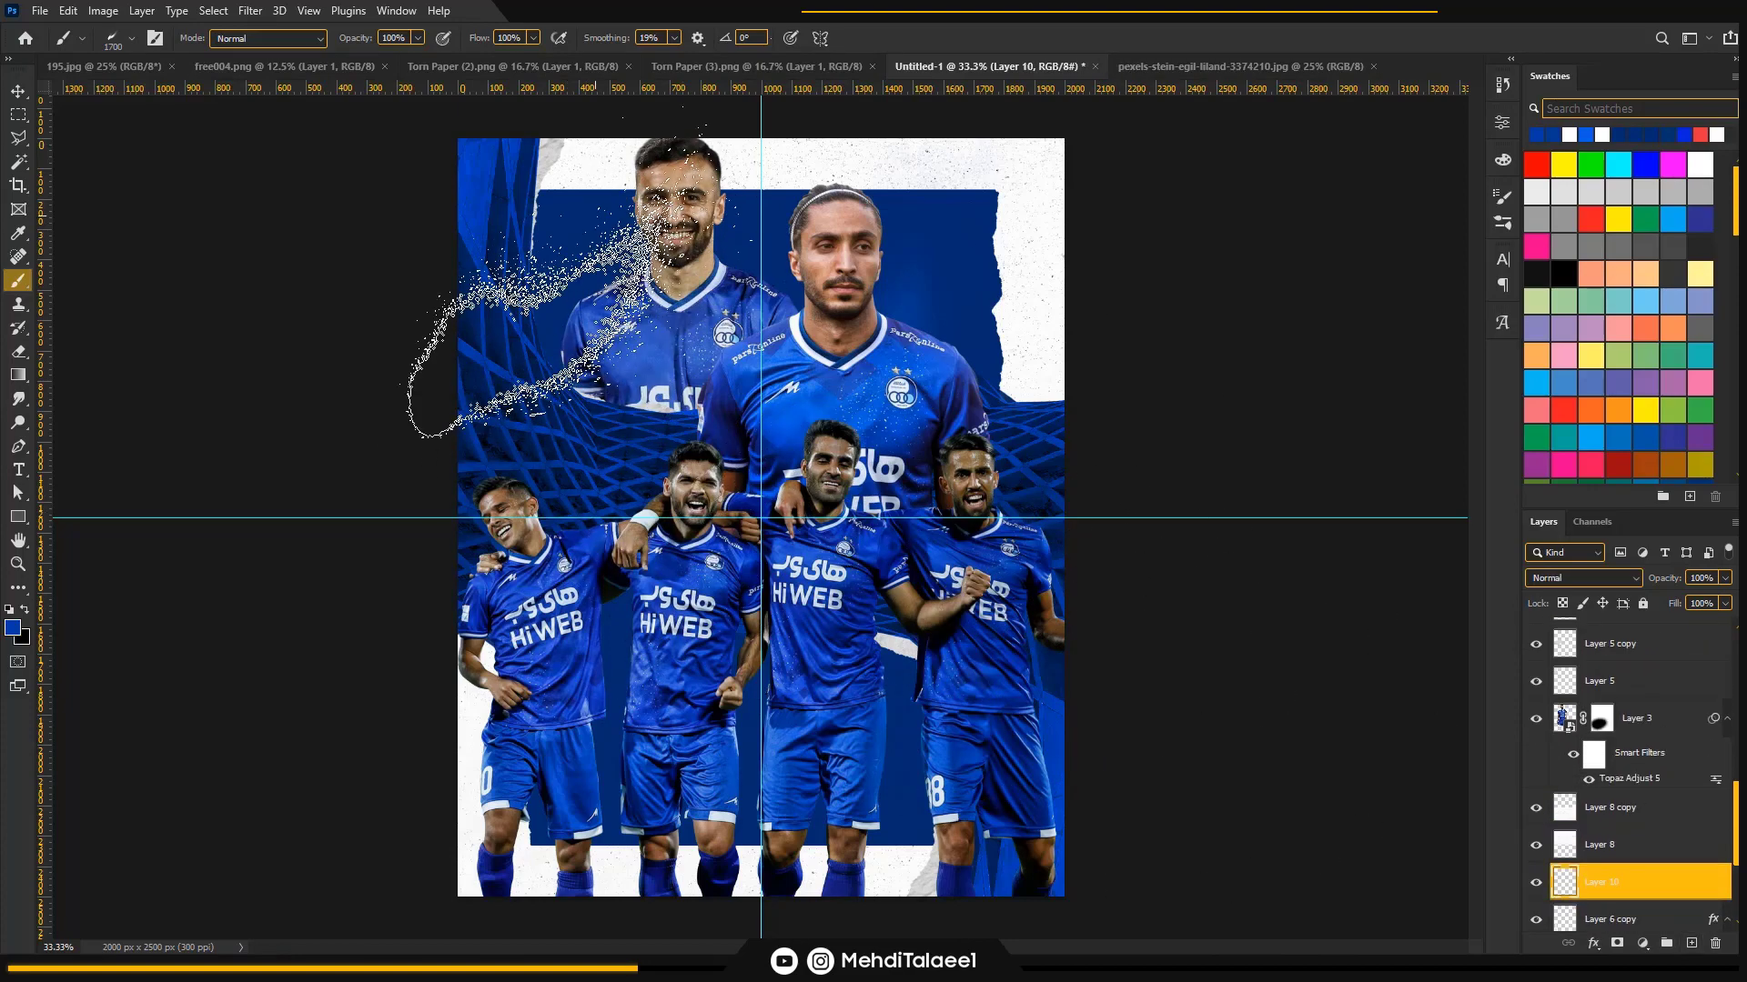
# - Paint darker blue splatter along the lower-left paper edge using a different splatter brush enlarged to 1400 px
pyautogui.rightClick(753, 382)
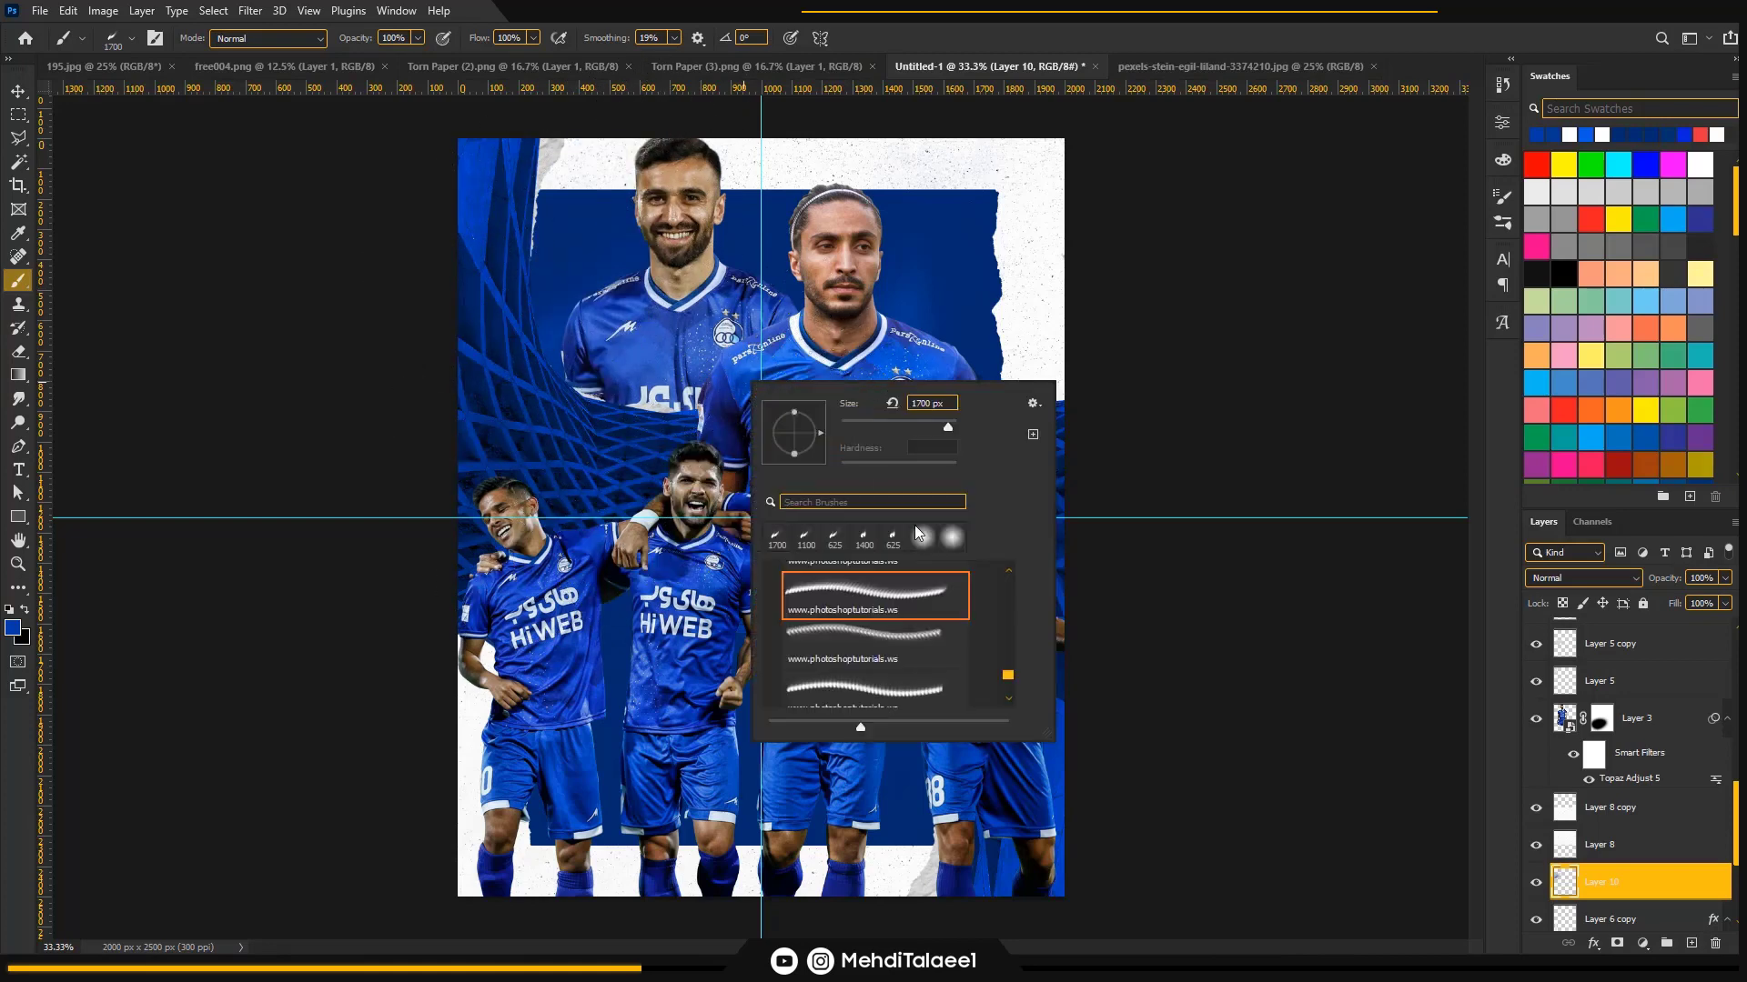
pyautogui.scroll(-1, 946, 671)
pyautogui.click(674, 400)
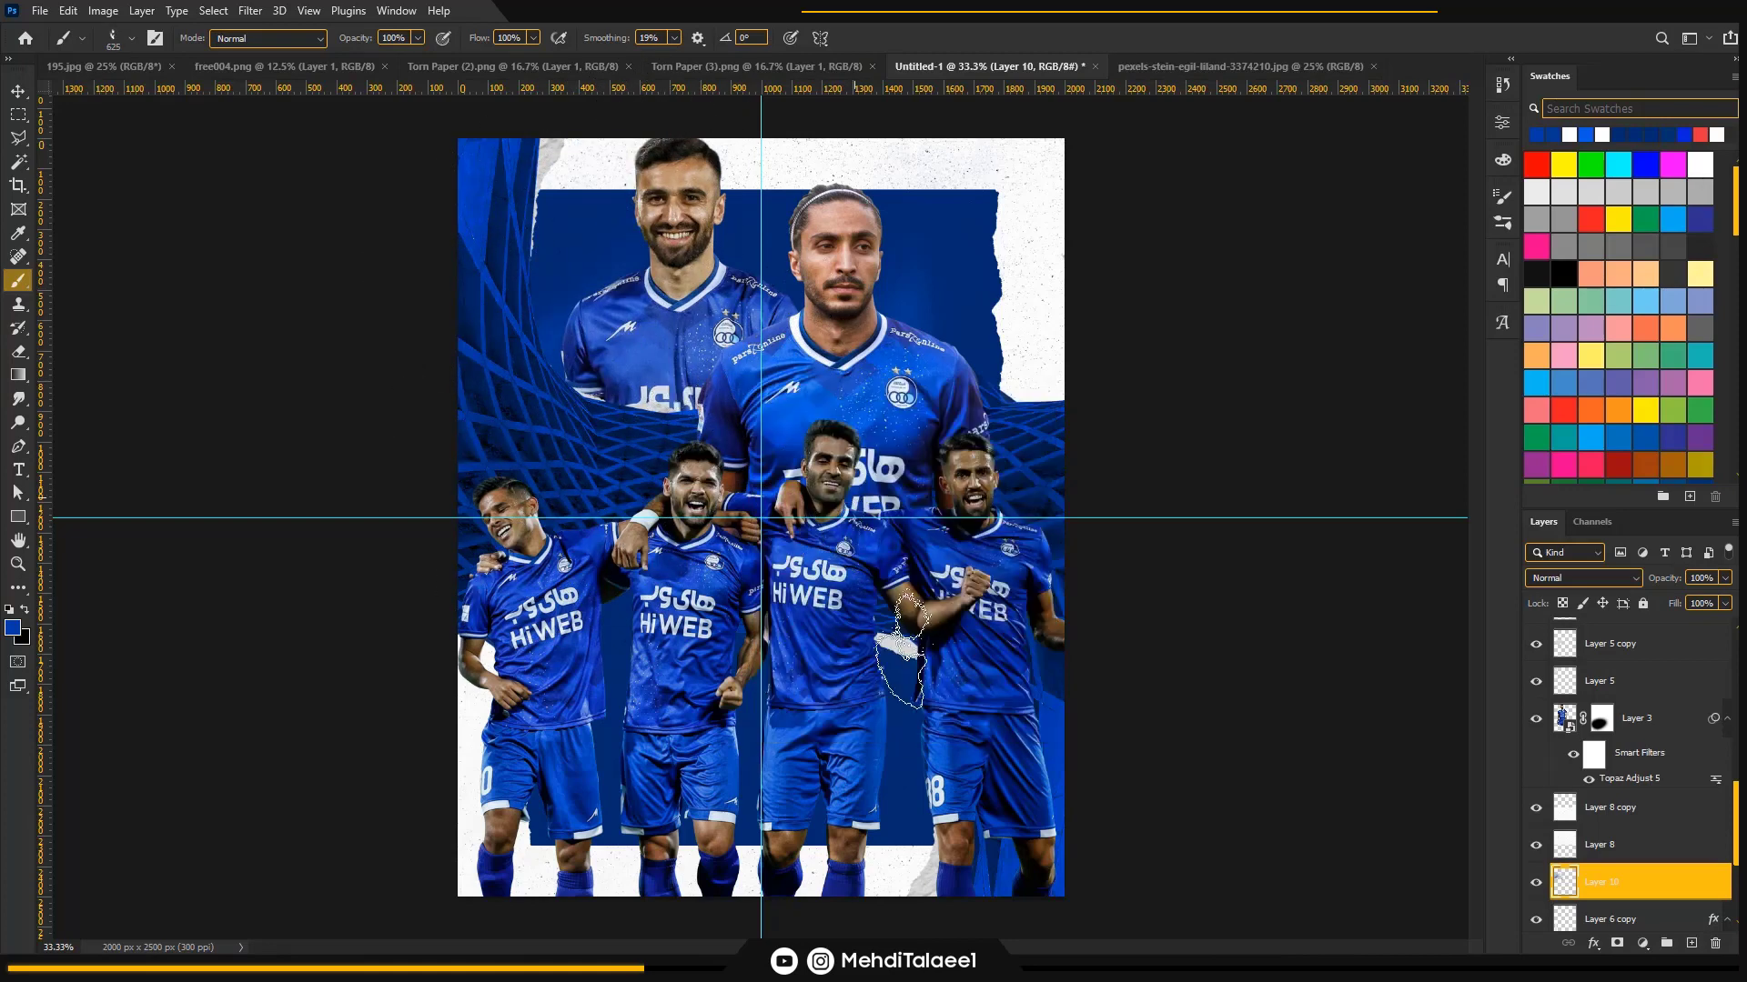
pyautogui.press(']')
pyautogui.press(']')
pyautogui.click(15, 631)
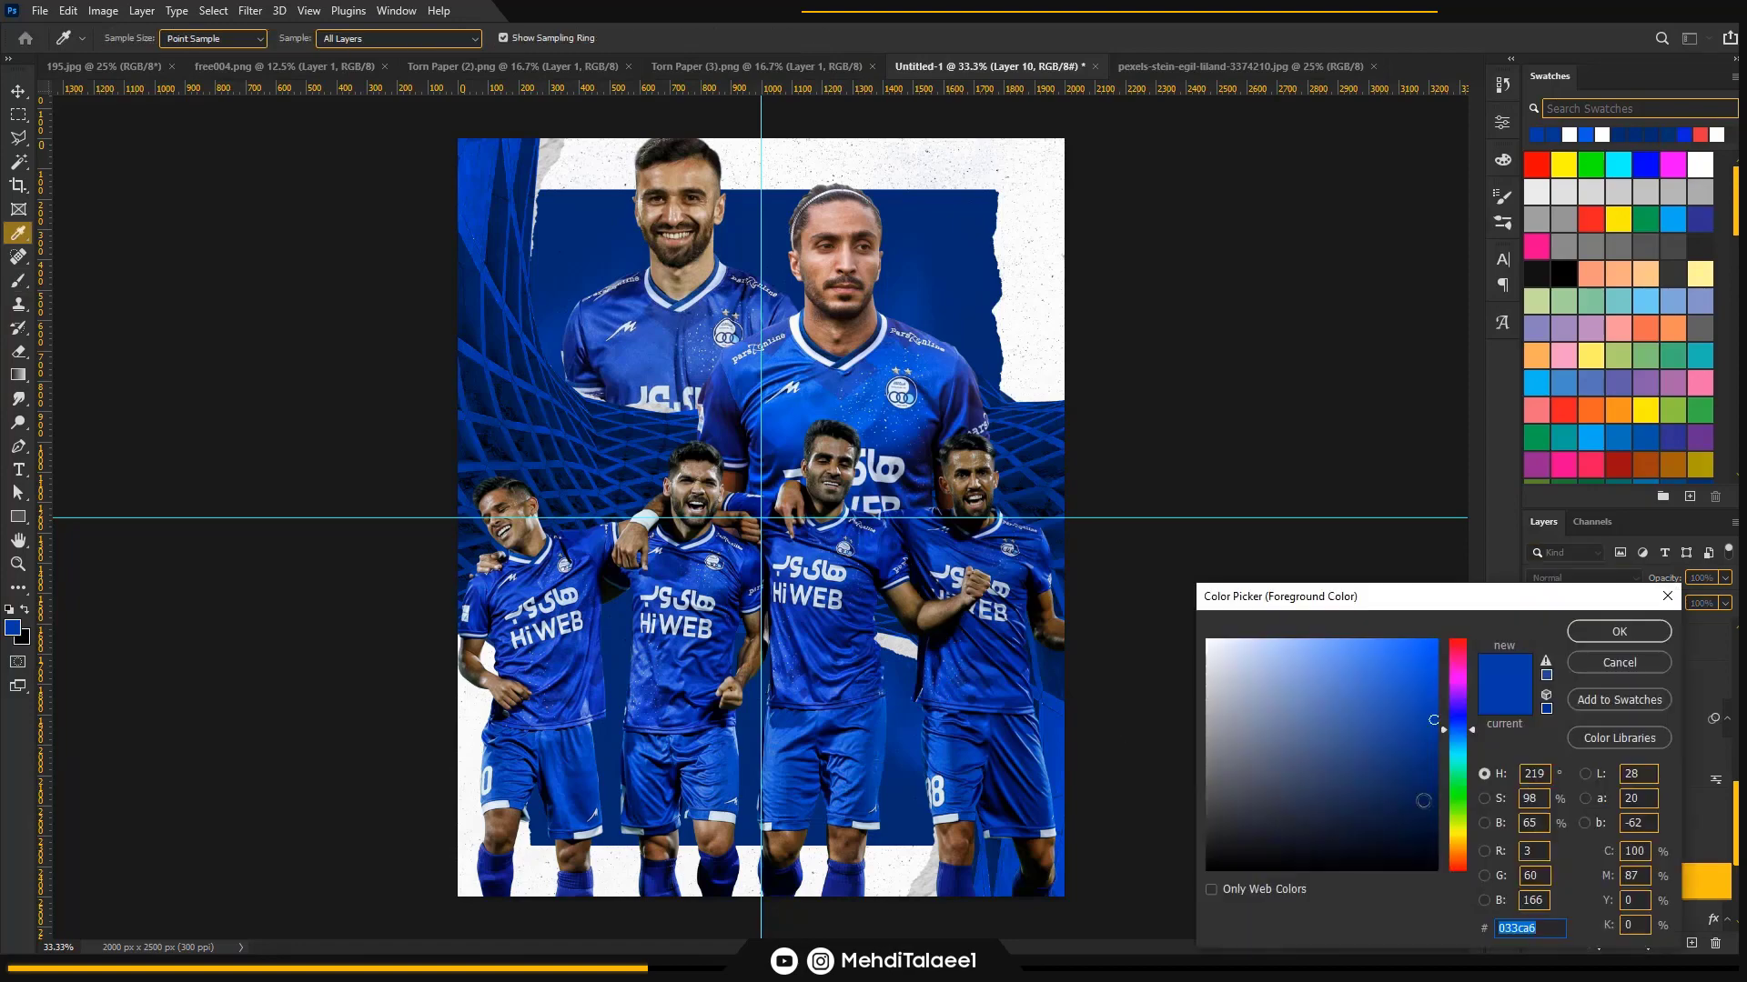
pyautogui.press('Return')
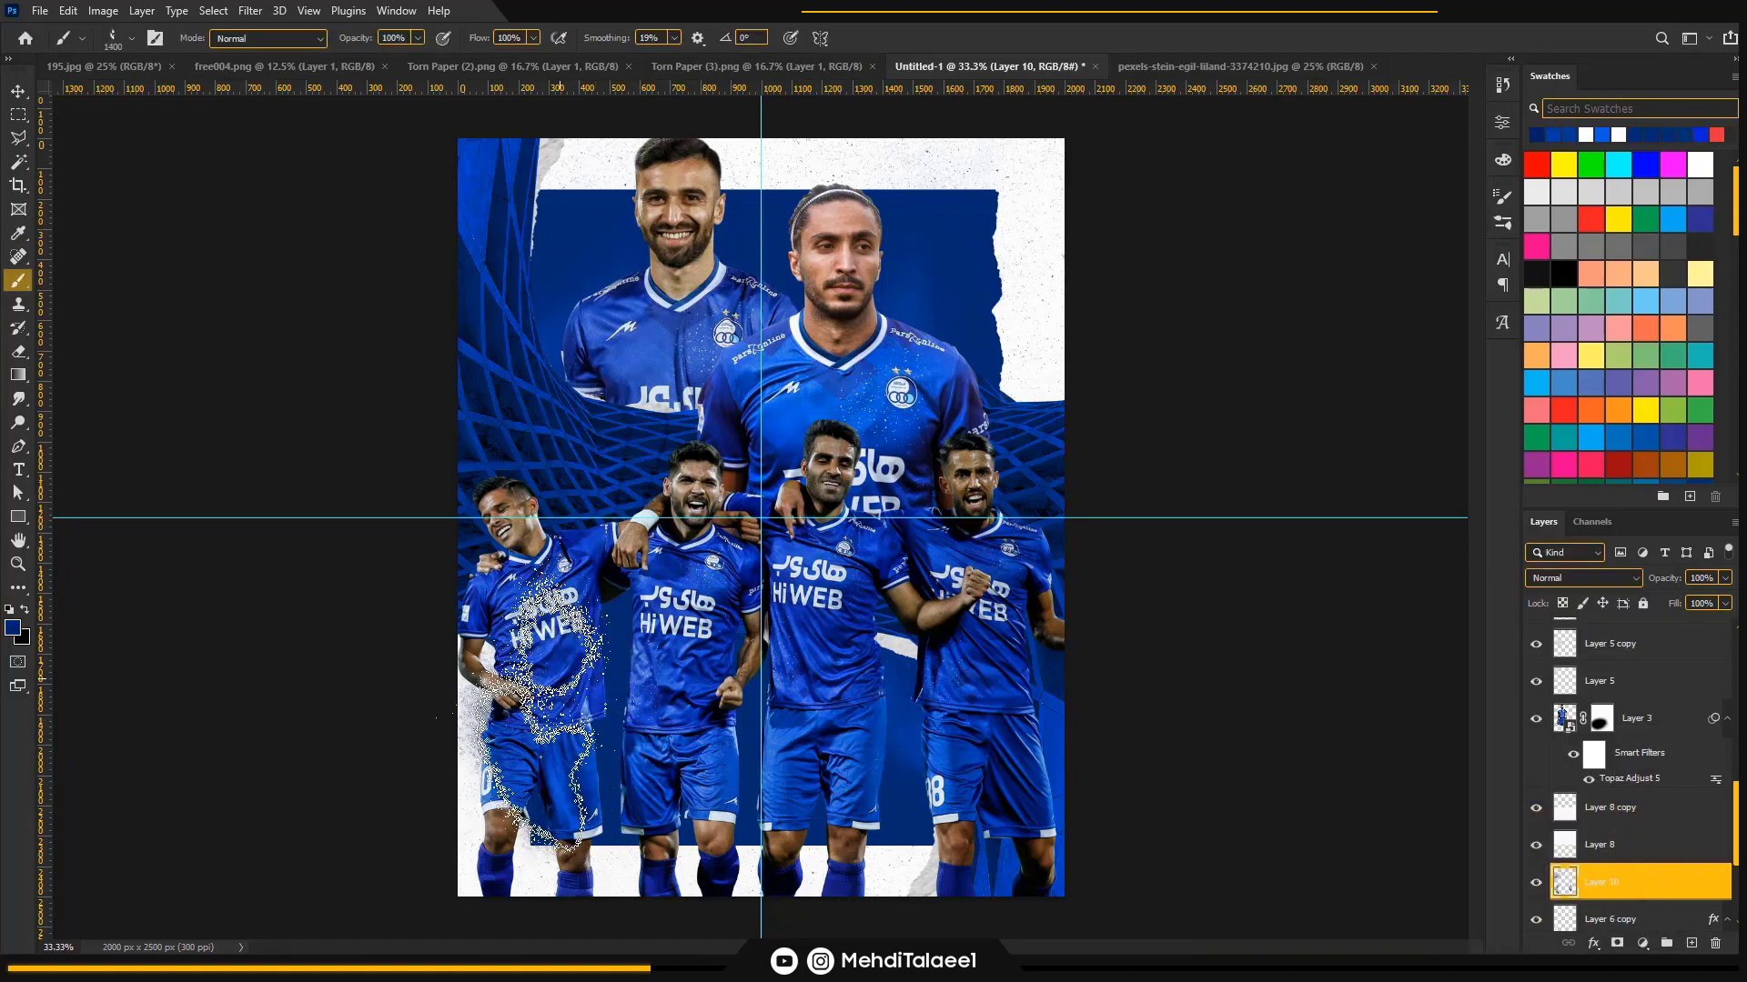
pyautogui.click(502, 626)
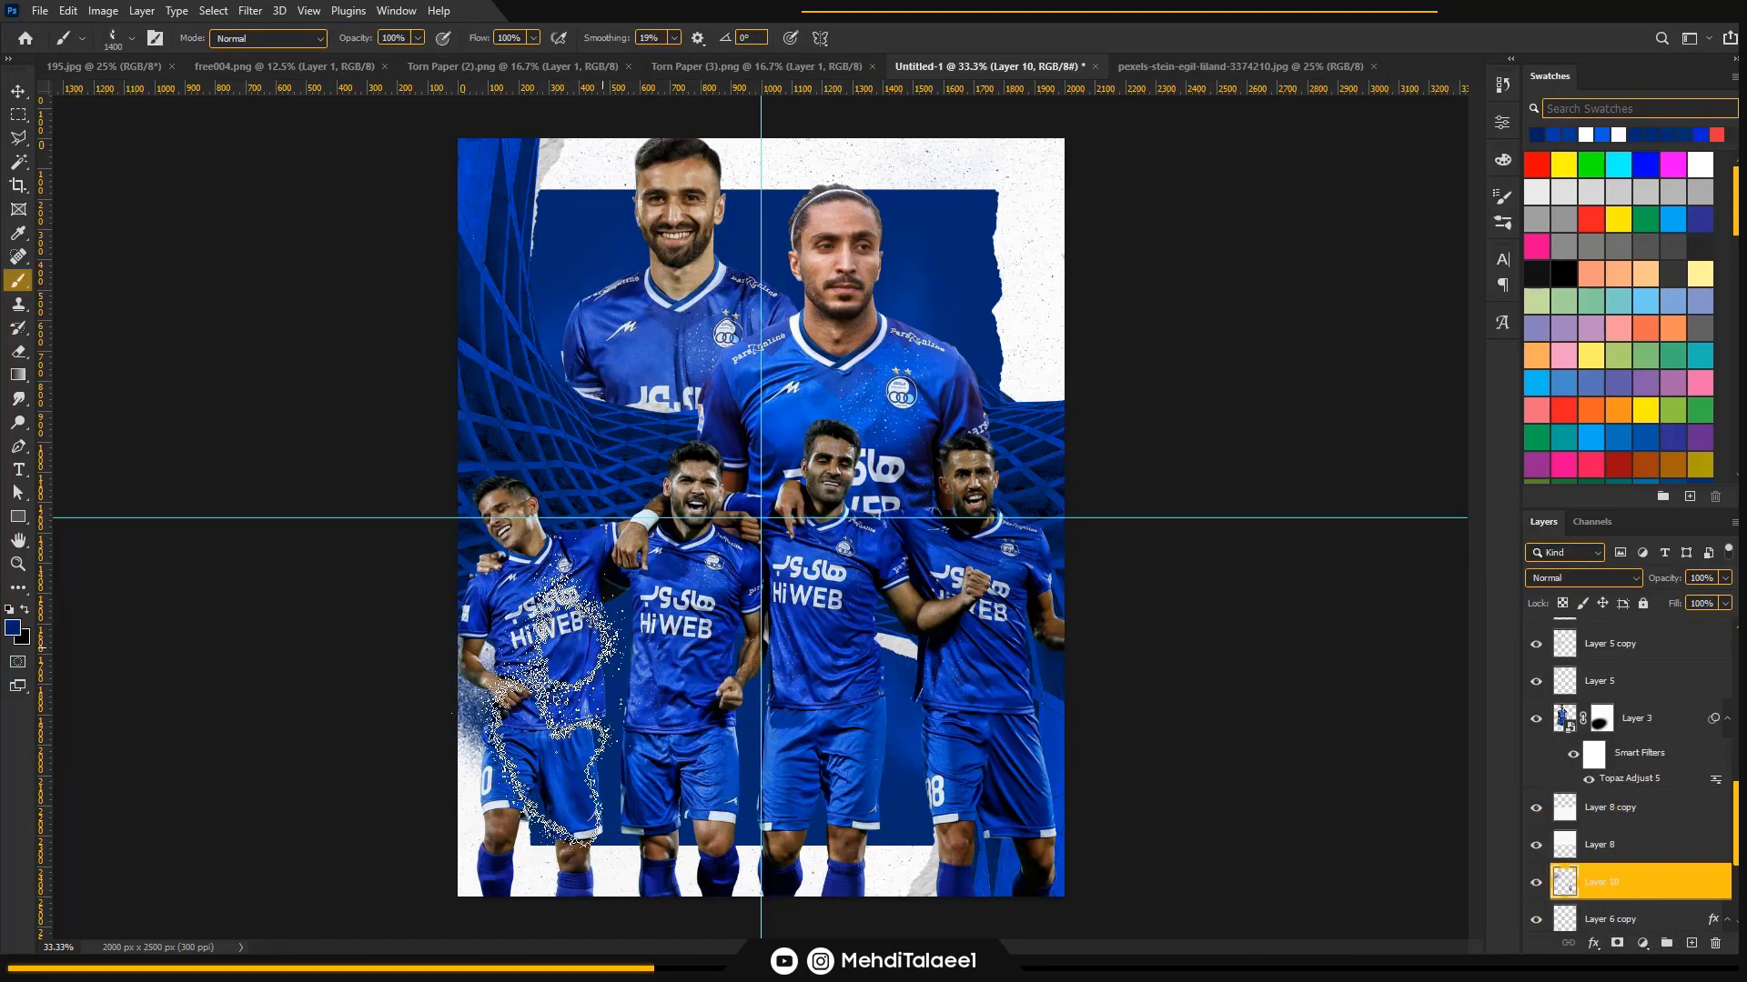
# - Paint #00102e splatter on Layer 10 around the players using another splatter brush enlarged to 1100 px
pyautogui.click(14, 628)
pyautogui.press('Return')
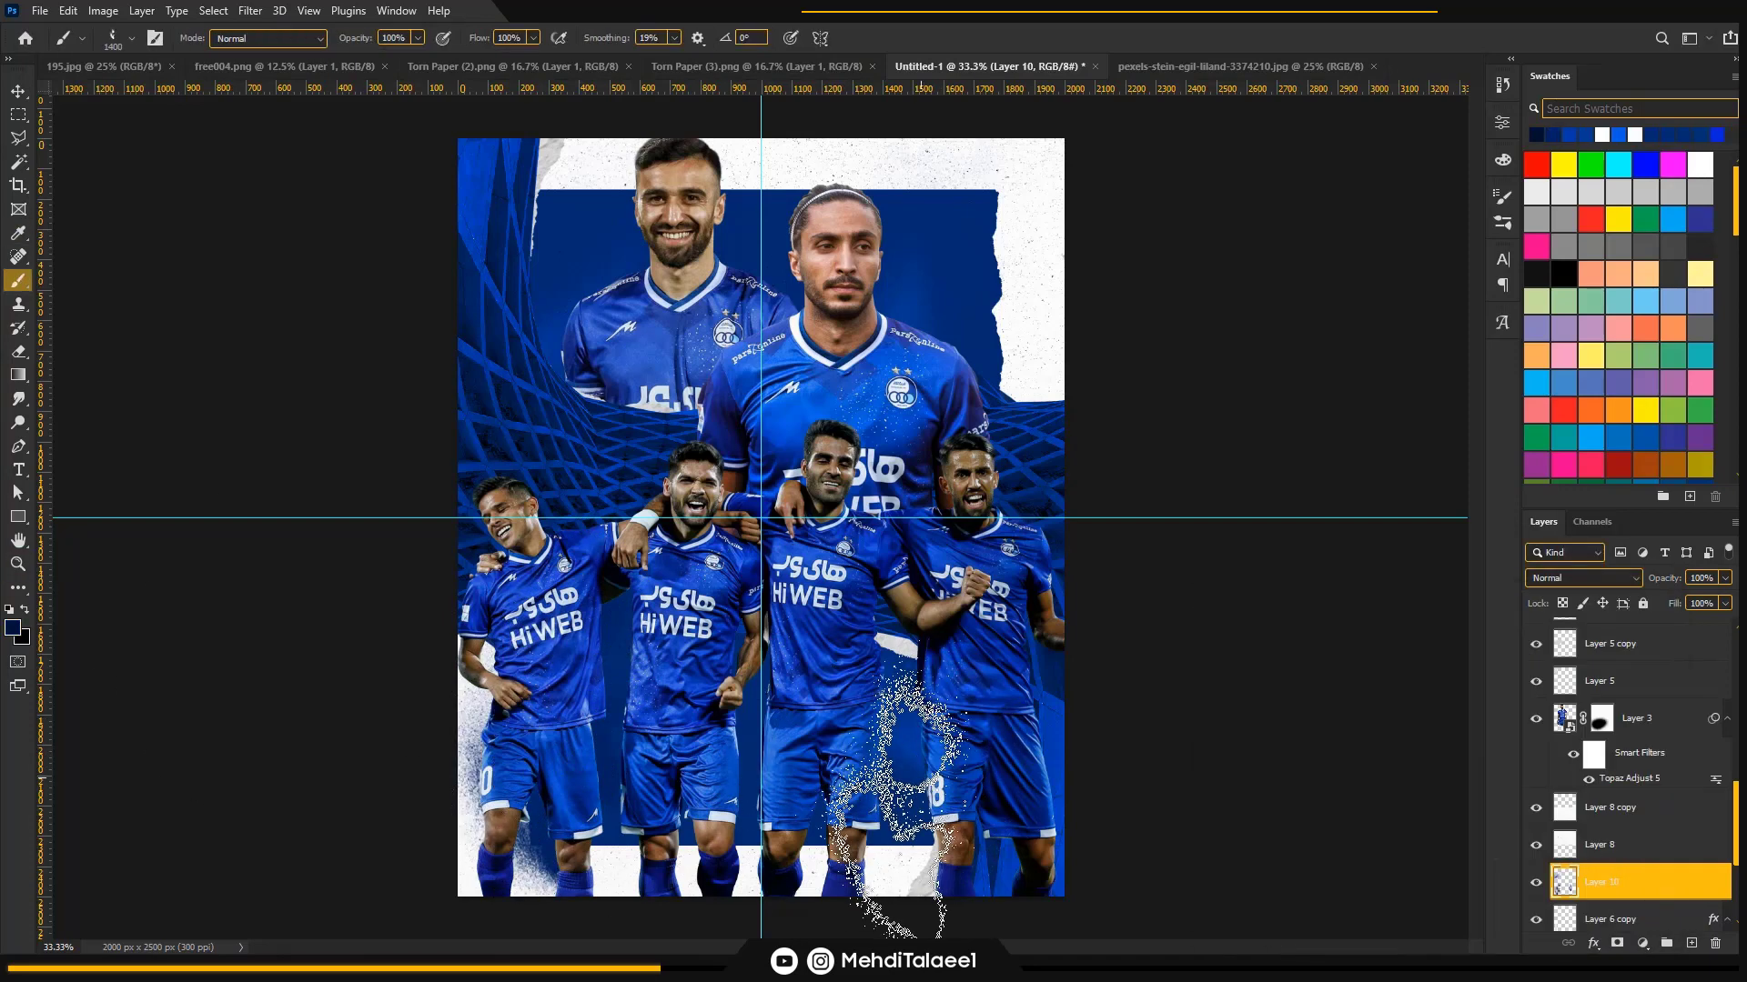
pyautogui.rightClick(932, 602)
pyautogui.click(987, 885)
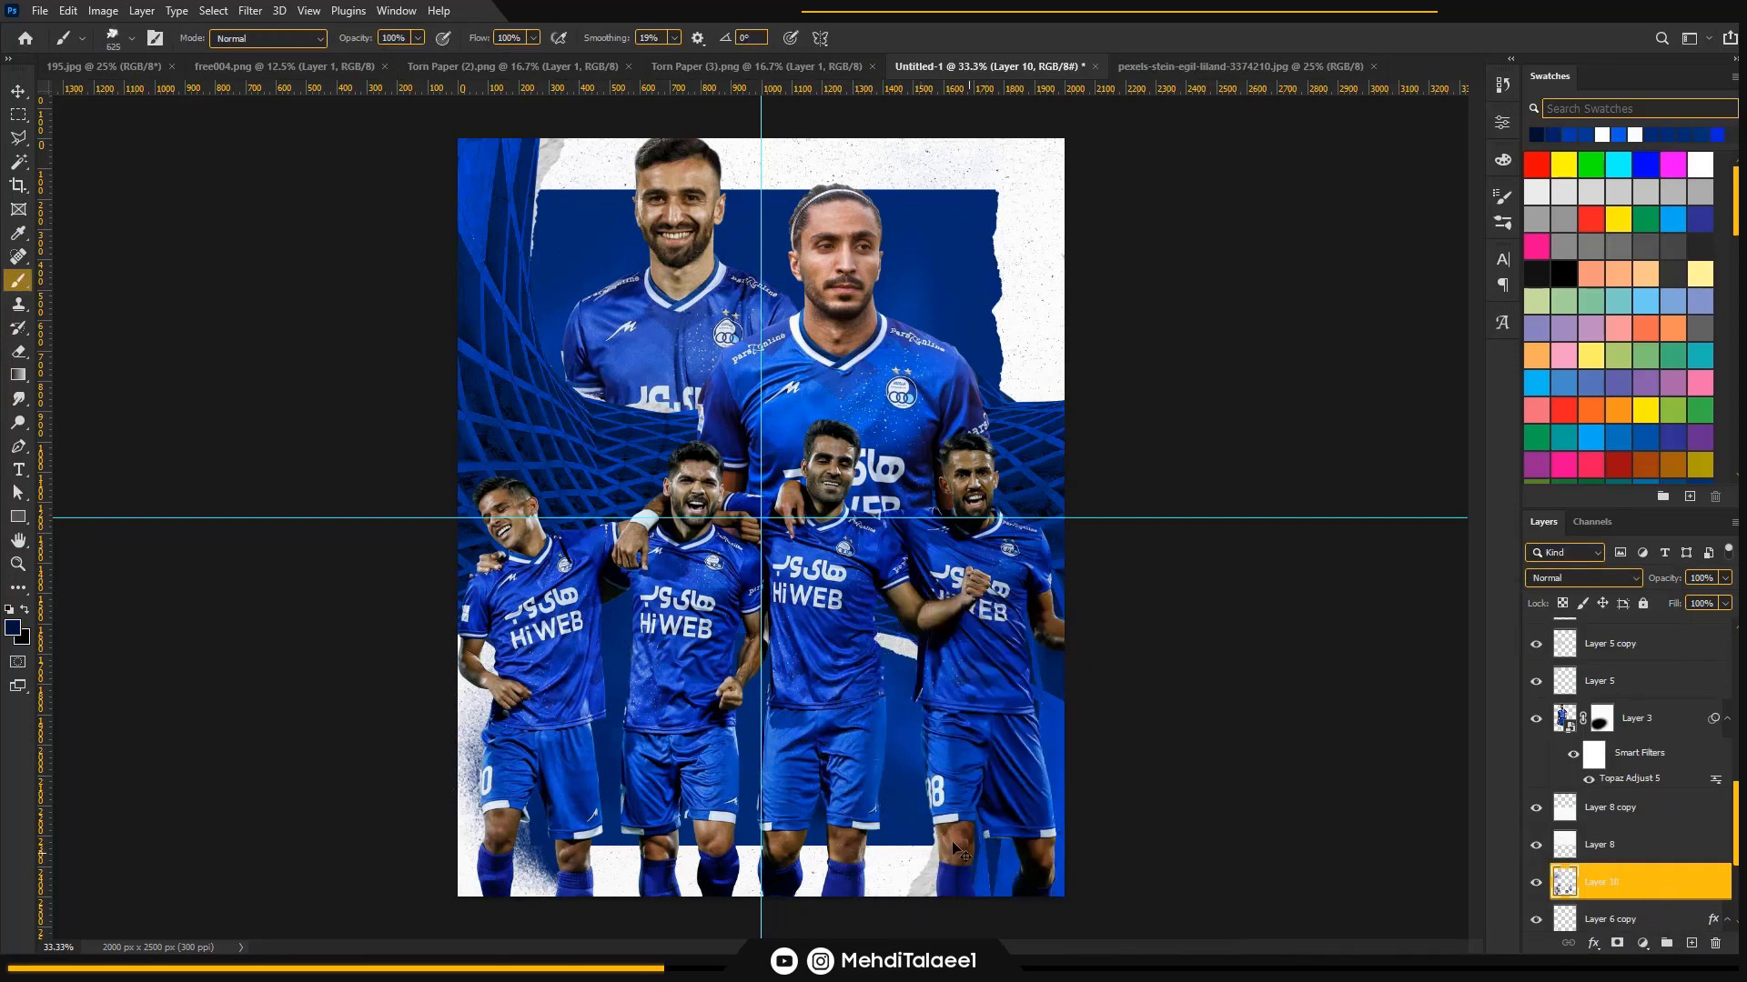
pyautogui.press(']')
pyautogui.press(']')
pyautogui.press(']')
pyautogui.press(']')
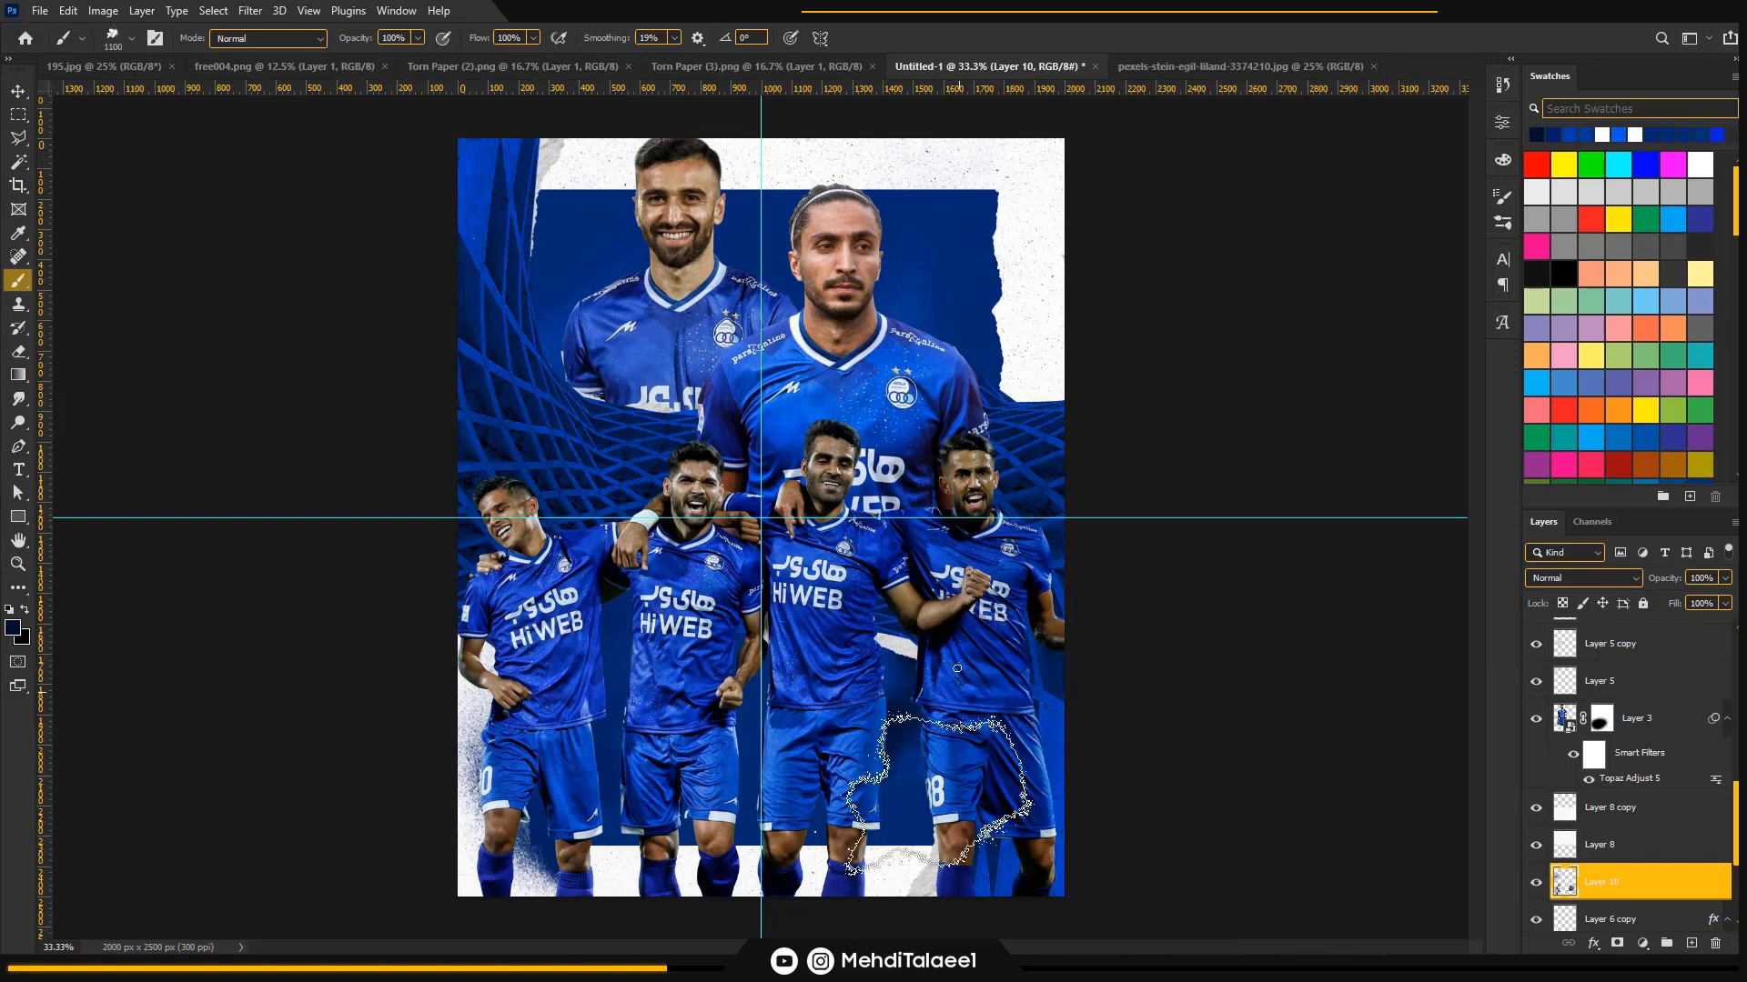
# - Switch to another splatter brush and set the foreground colour to a brighter blue
pyautogui.rightClick(849, 588)
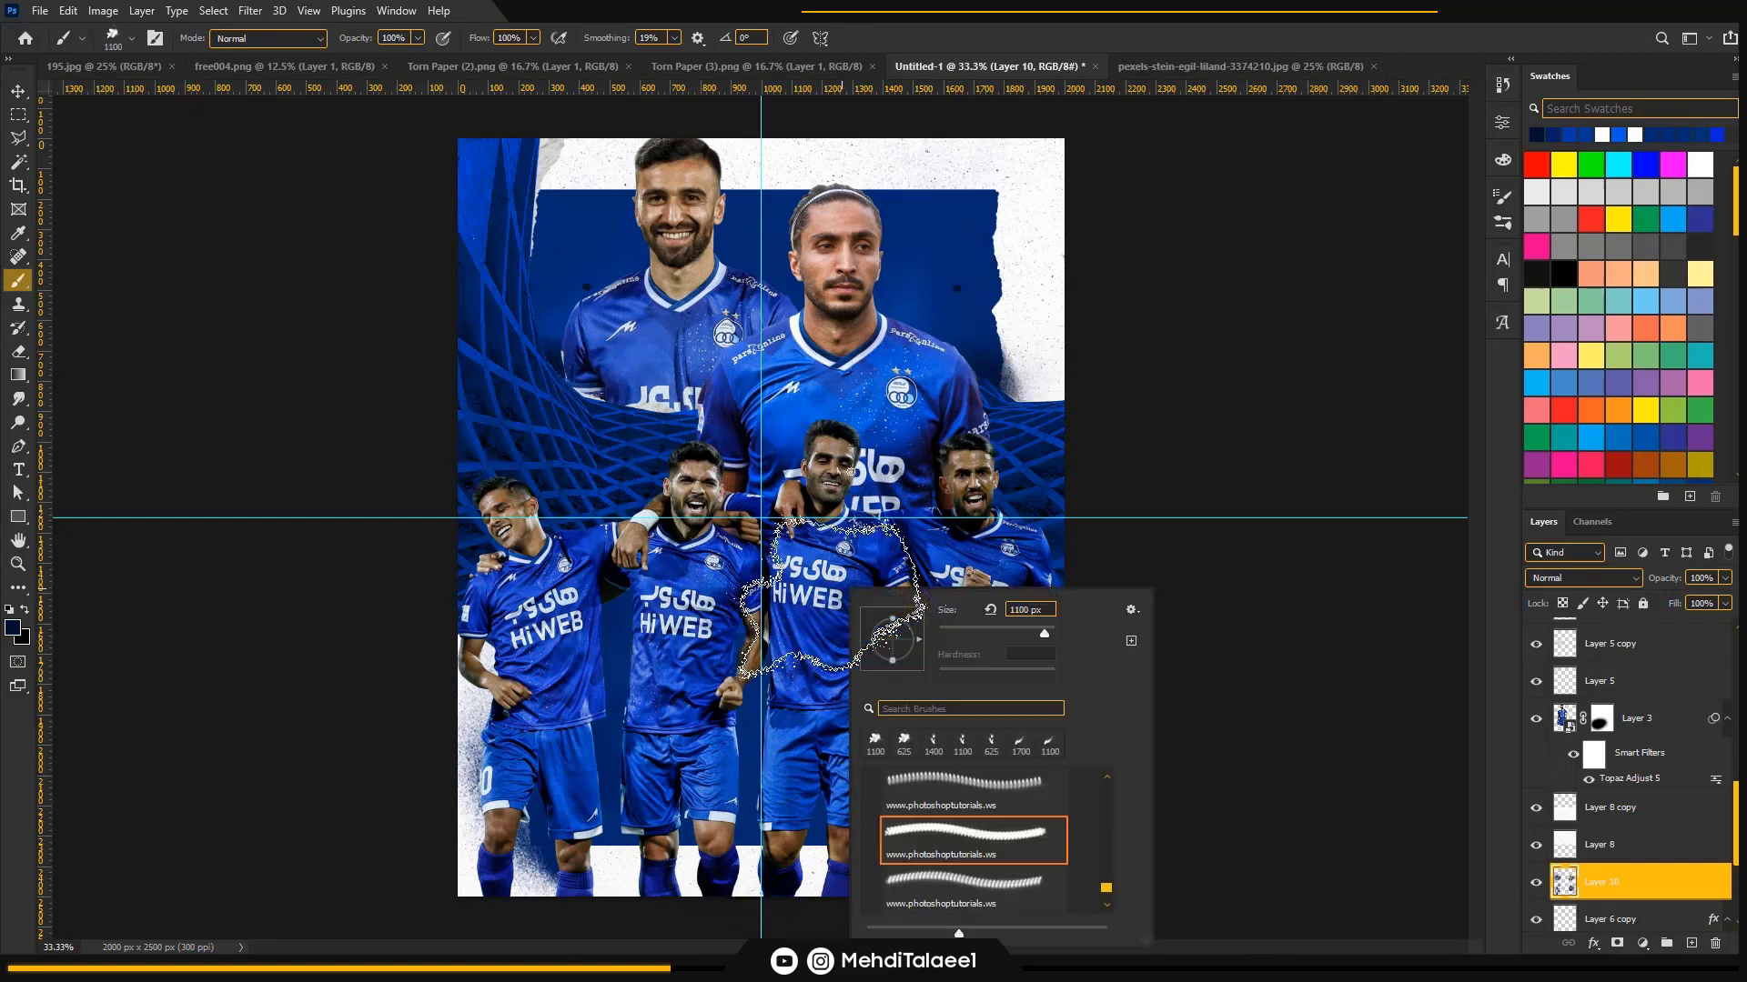
pyautogui.scroll(-1, 999, 862)
pyautogui.click(958, 900)
pyautogui.click(604, 616)
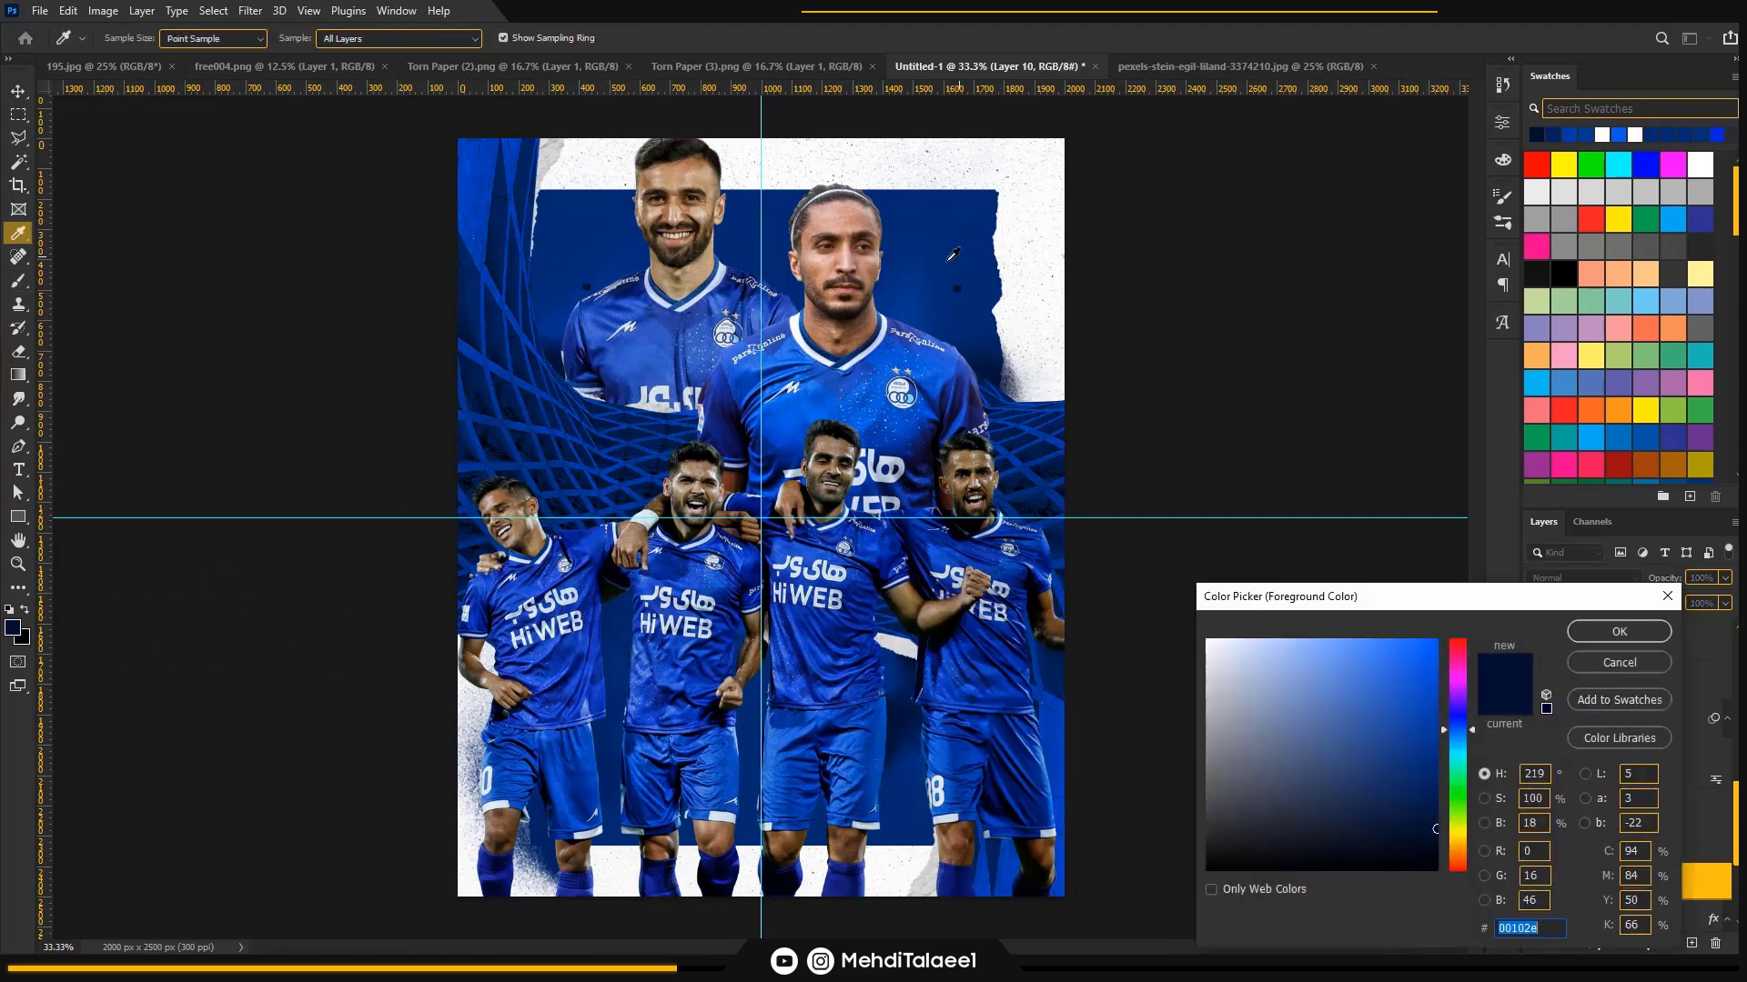
pyautogui.click(1619, 631)
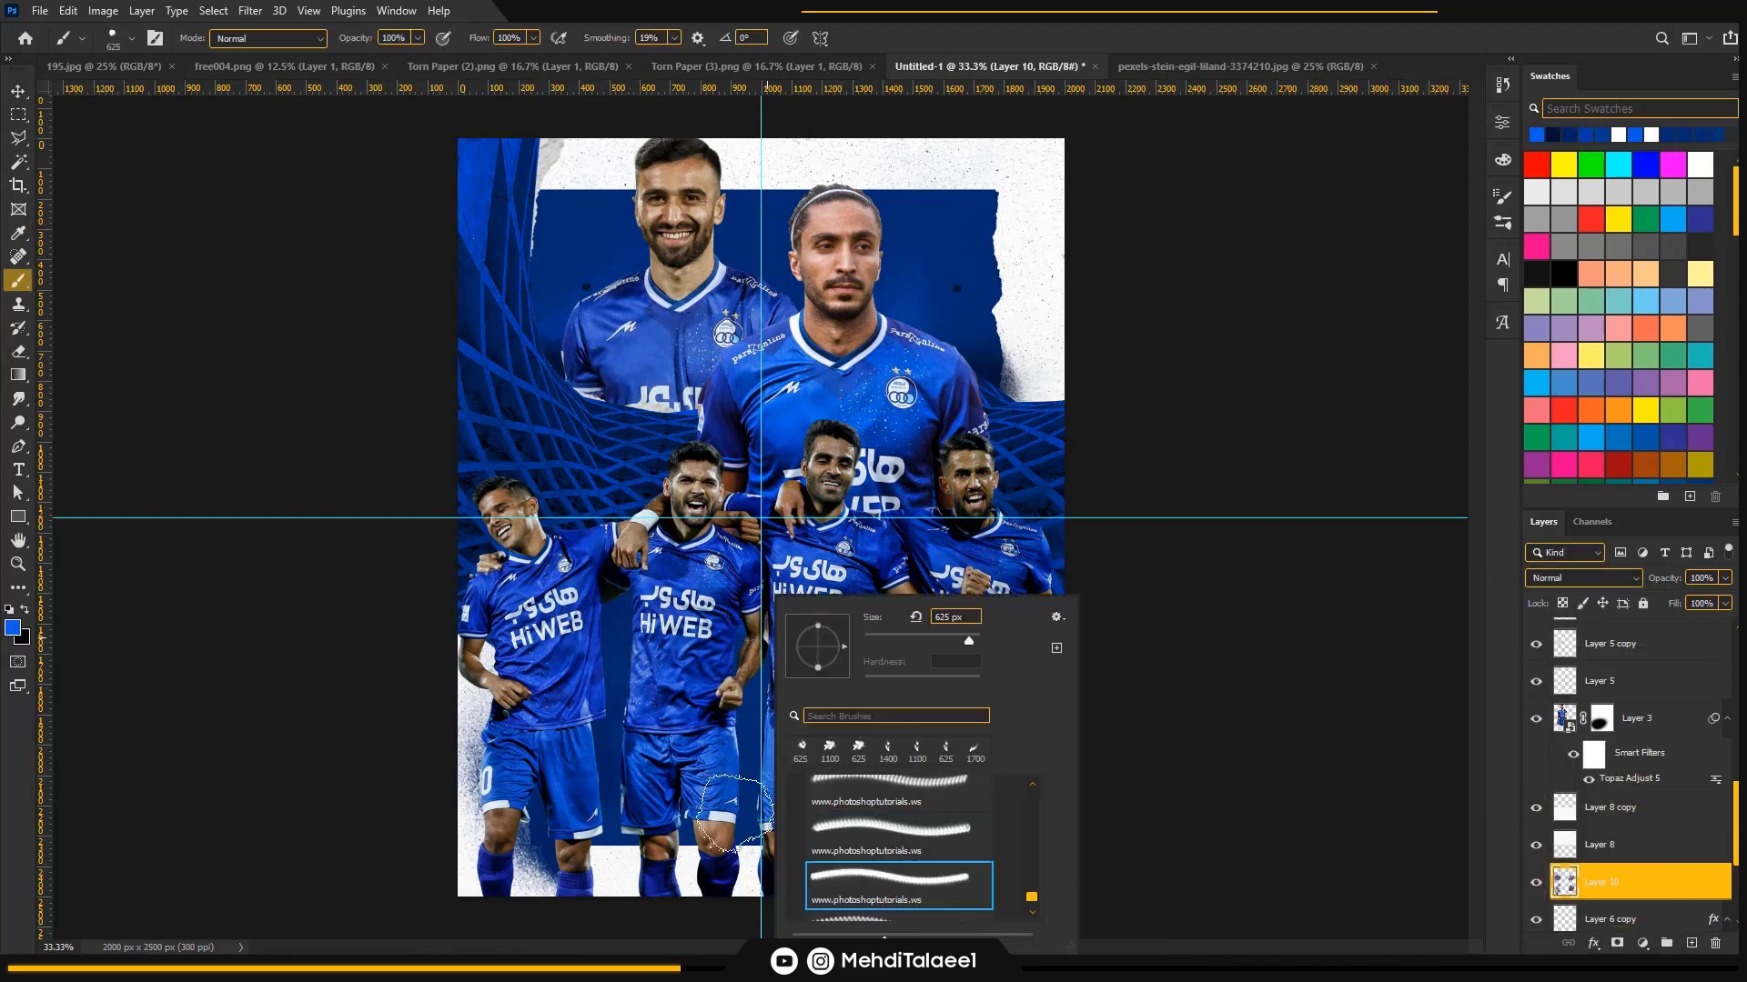
# - Enlarge the splatter brush and paint bright blue splatter on Layer 10, adjusting the brush size to 1100 px
pyautogui.press(']')
pyautogui.press(']')
pyautogui.press(']')
pyautogui.press(']')
pyautogui.press(']')
pyautogui.press(']')
pyautogui.press(']')
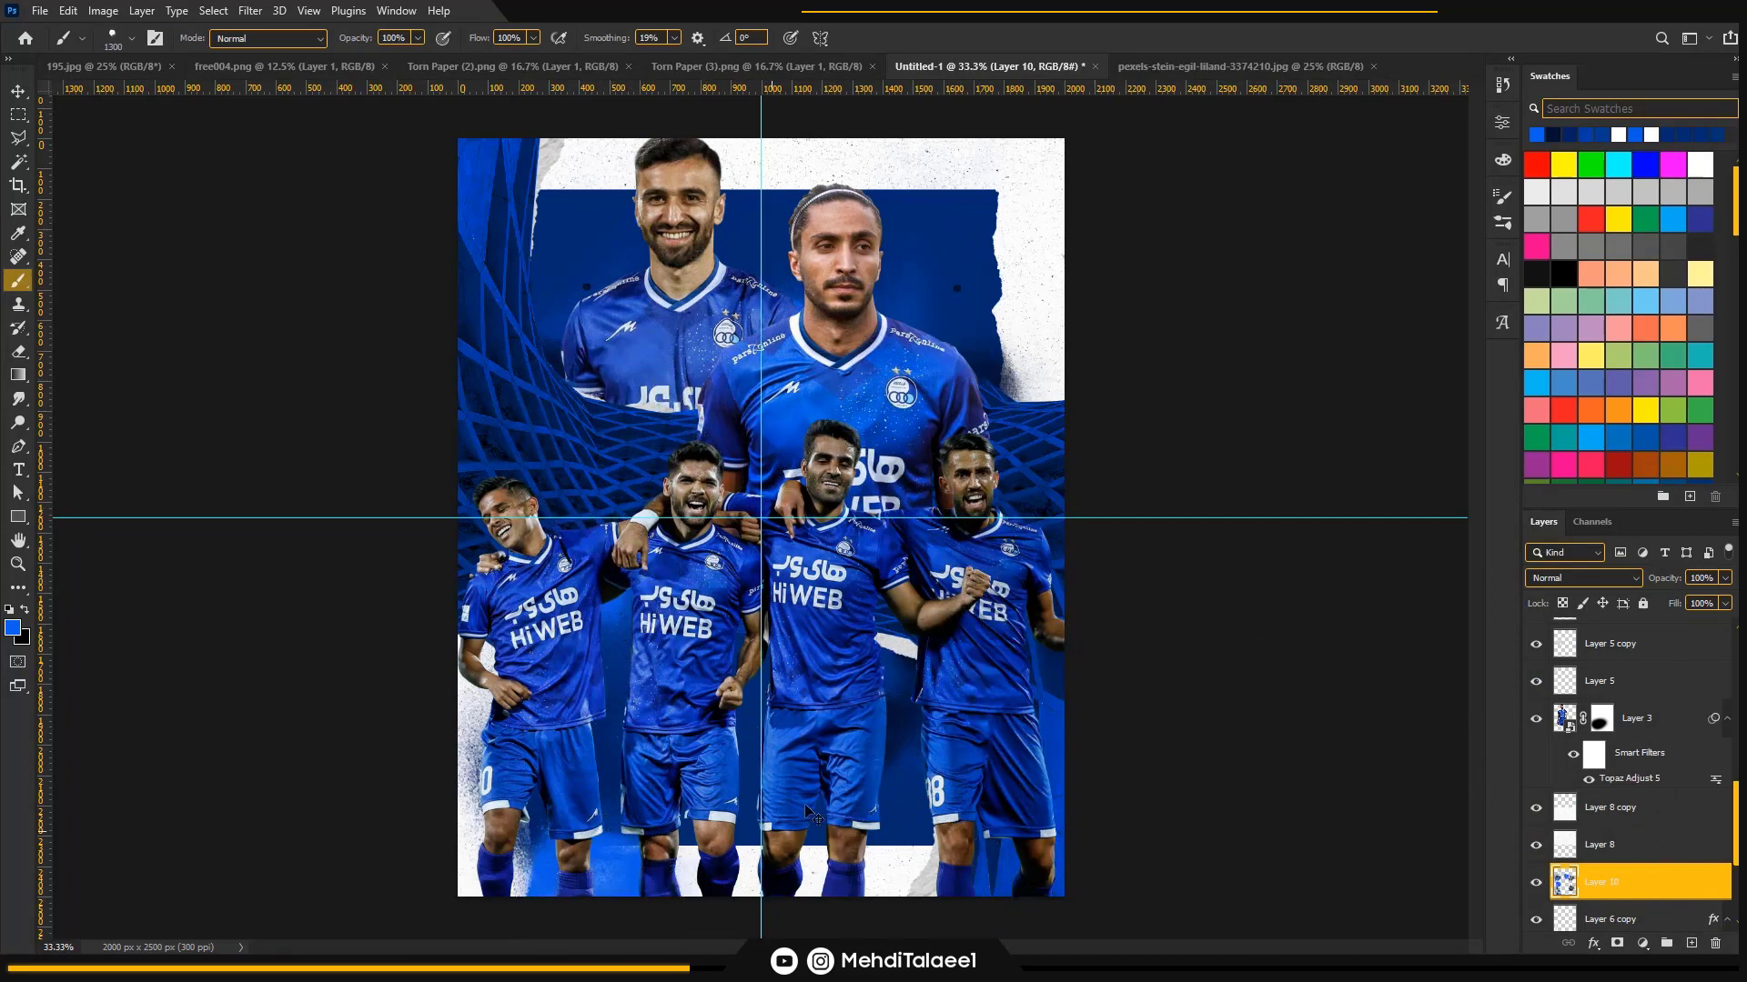
pyautogui.press('[')
pyautogui.press('[')
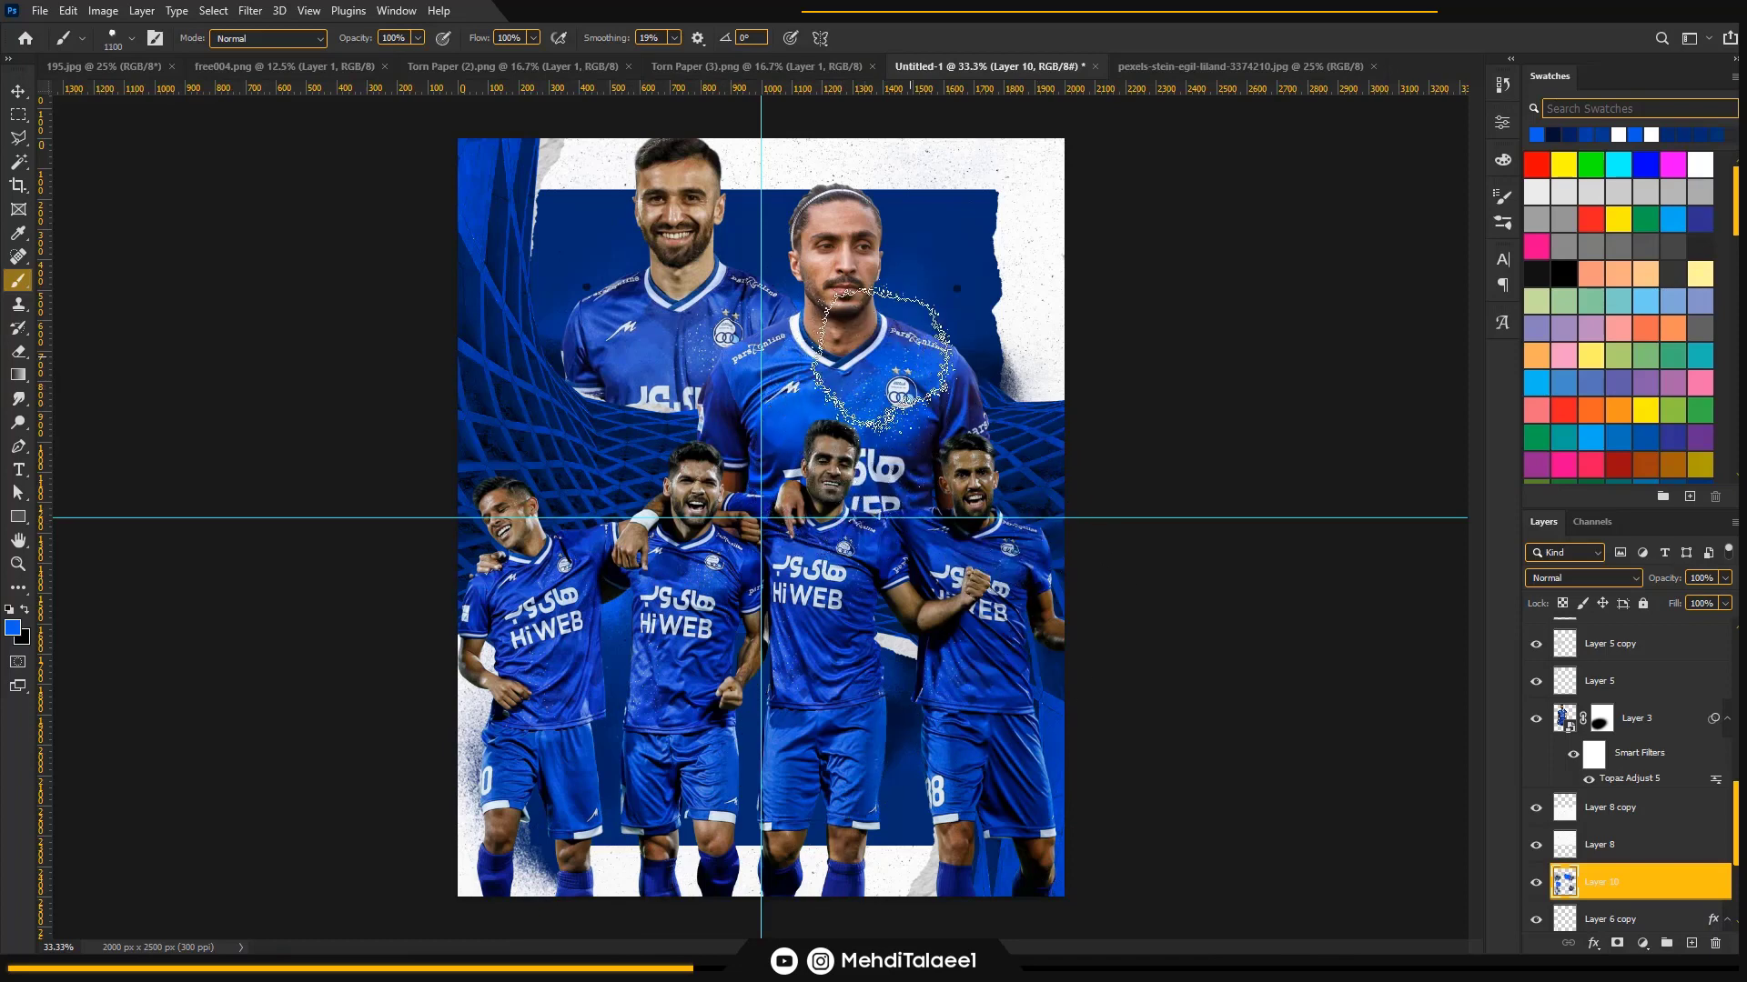
# - Choose a different splatter brush, enlarge it to 1400 px and add bright blue splatter behind the players on Layer 10
pyautogui.rightClick(861, 420)
pyautogui.scroll(-5, 1144, 710)
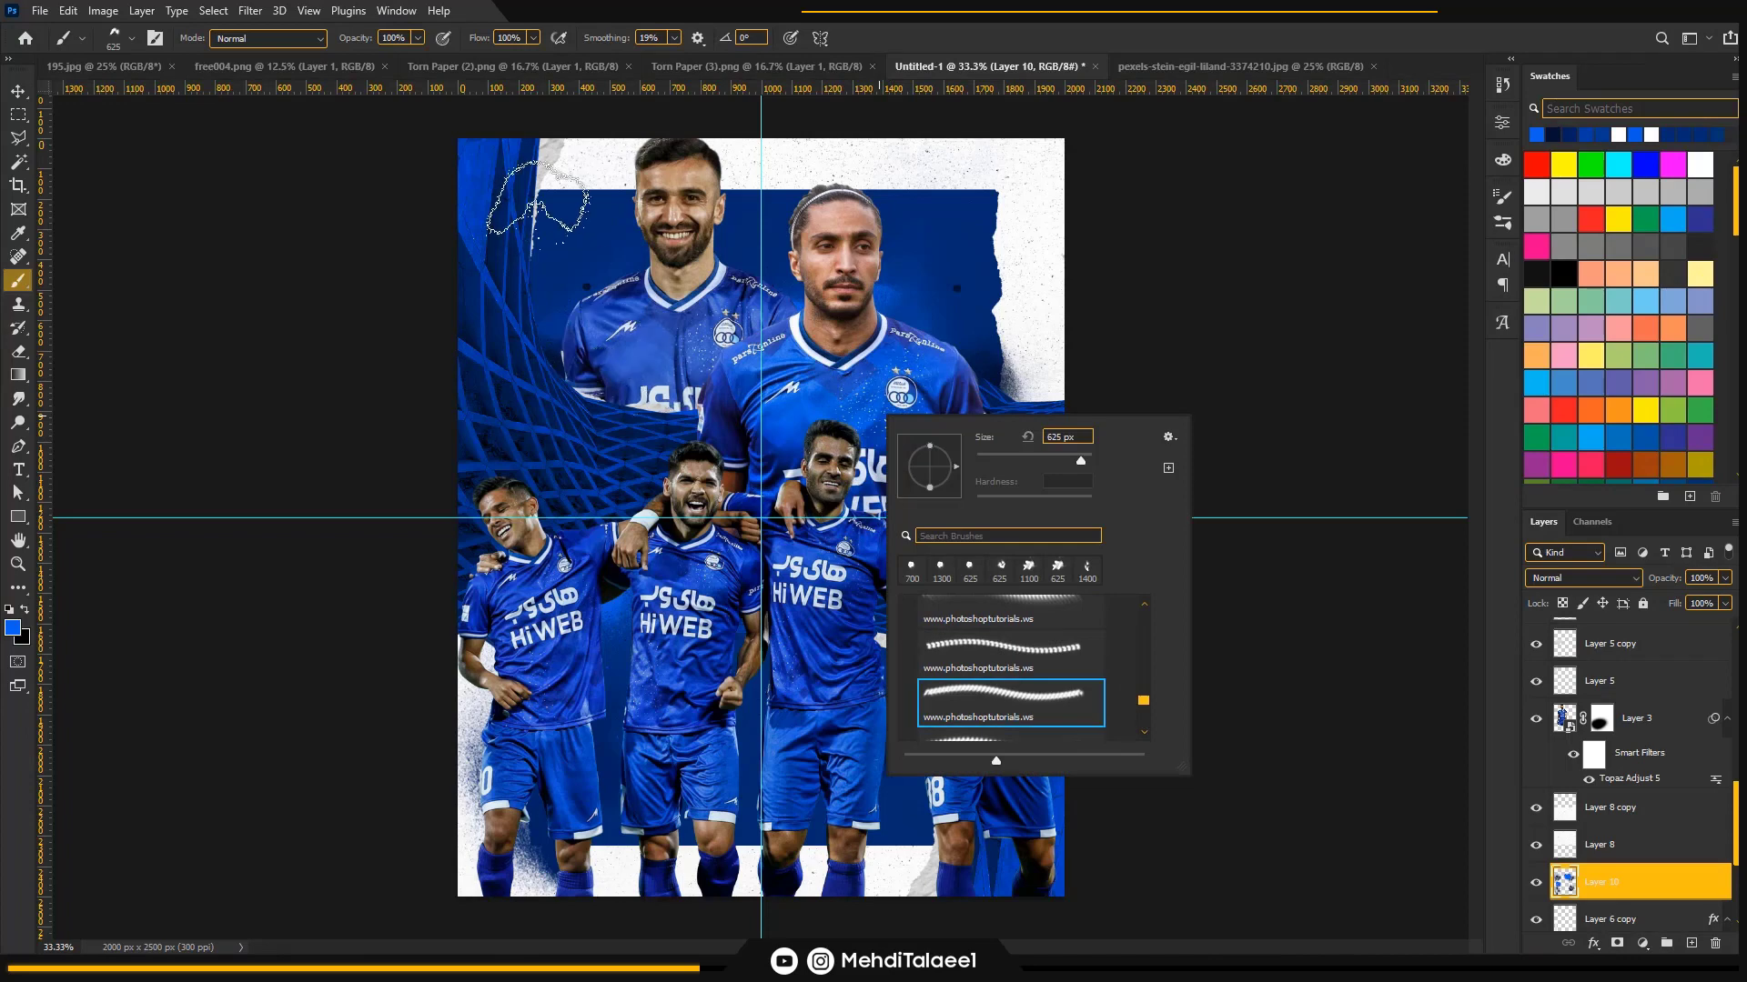
pyautogui.click(561, 188)
pyautogui.press(']')
pyautogui.press(']')
pyautogui.press(']')
pyautogui.press(']')
pyautogui.press(']')
pyautogui.press(']')
pyautogui.press(']')
pyautogui.press(']')
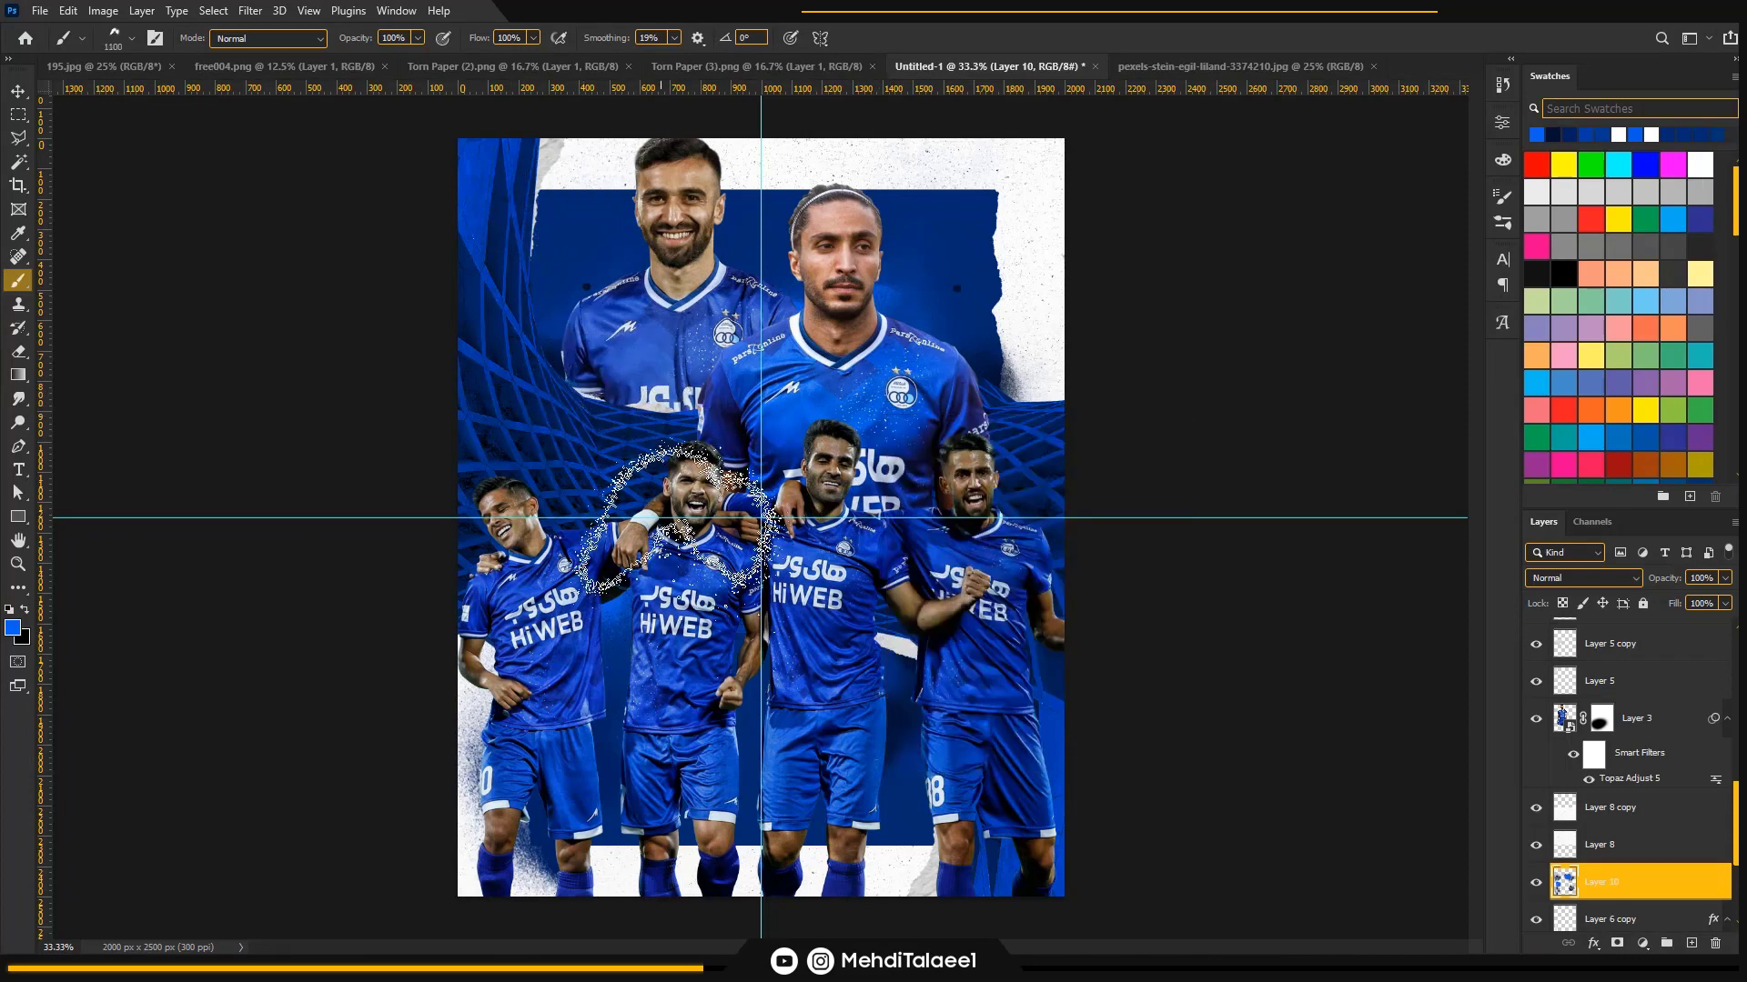
pyautogui.click(710, 437)
# - Select Layer 9, reduce the brush to 1100 px and paint blue splatter at the waist between the two large players
pyautogui.scroll(4, 1703, 783)
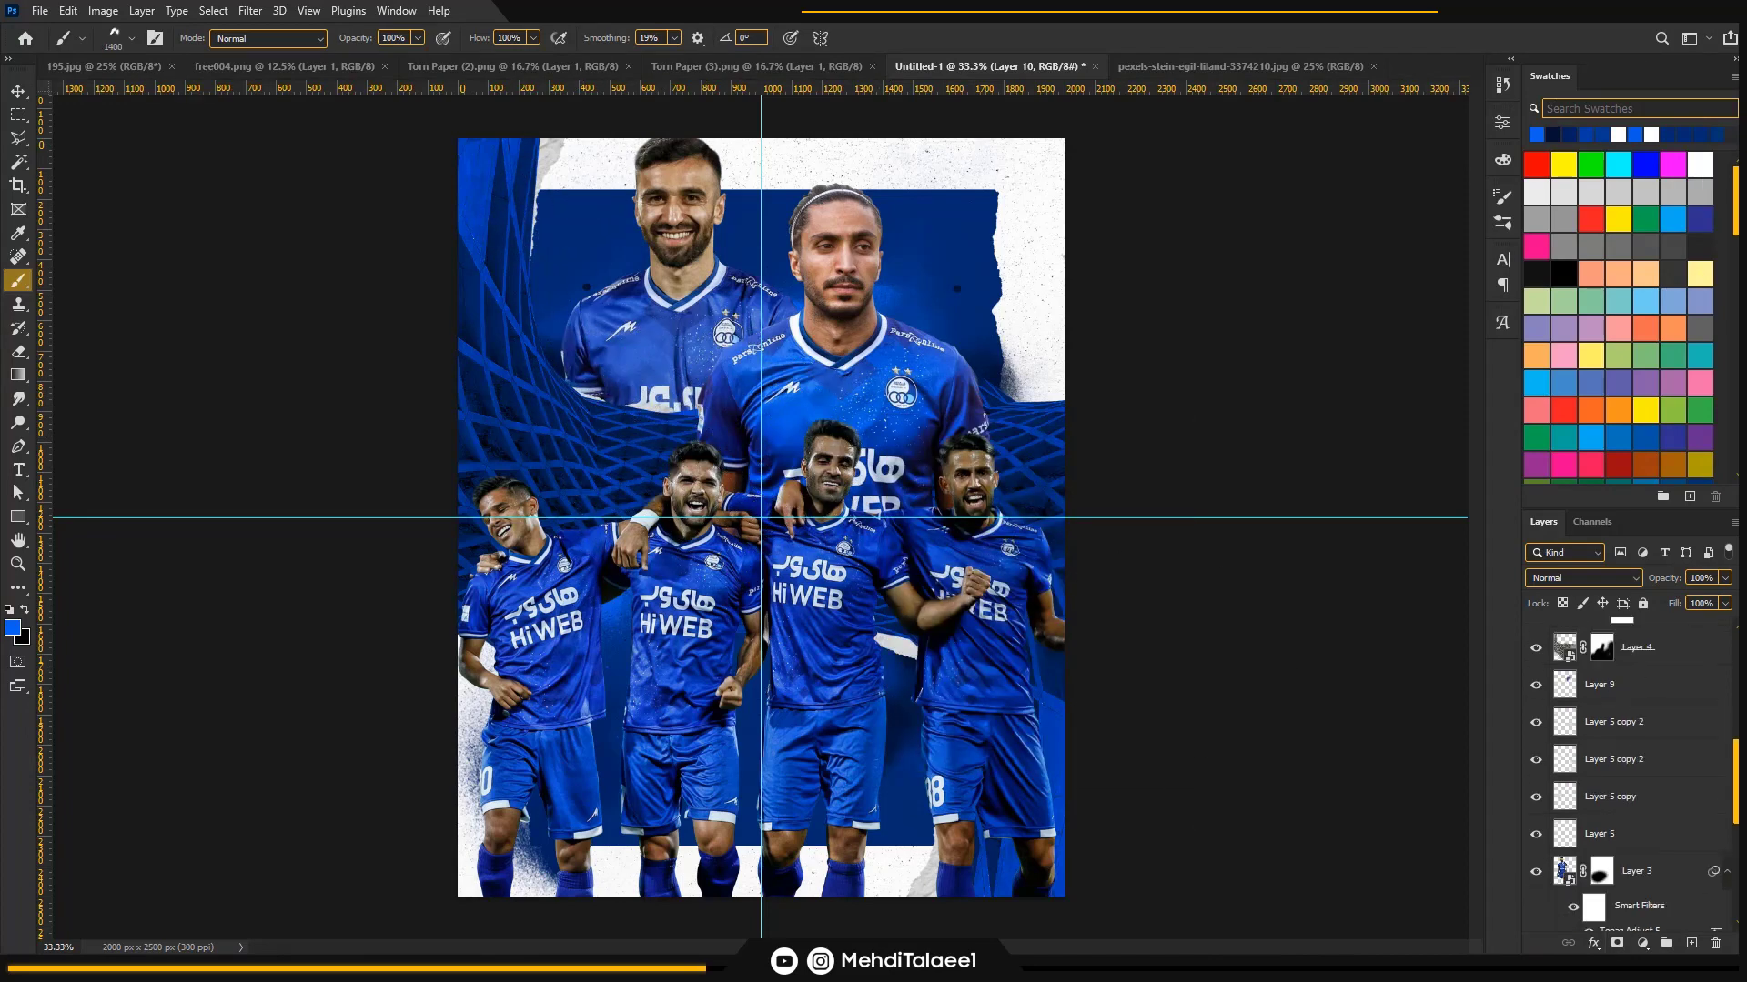
pyautogui.click(1681, 687)
pyautogui.press('[')
pyautogui.press('[')
pyautogui.press('[')
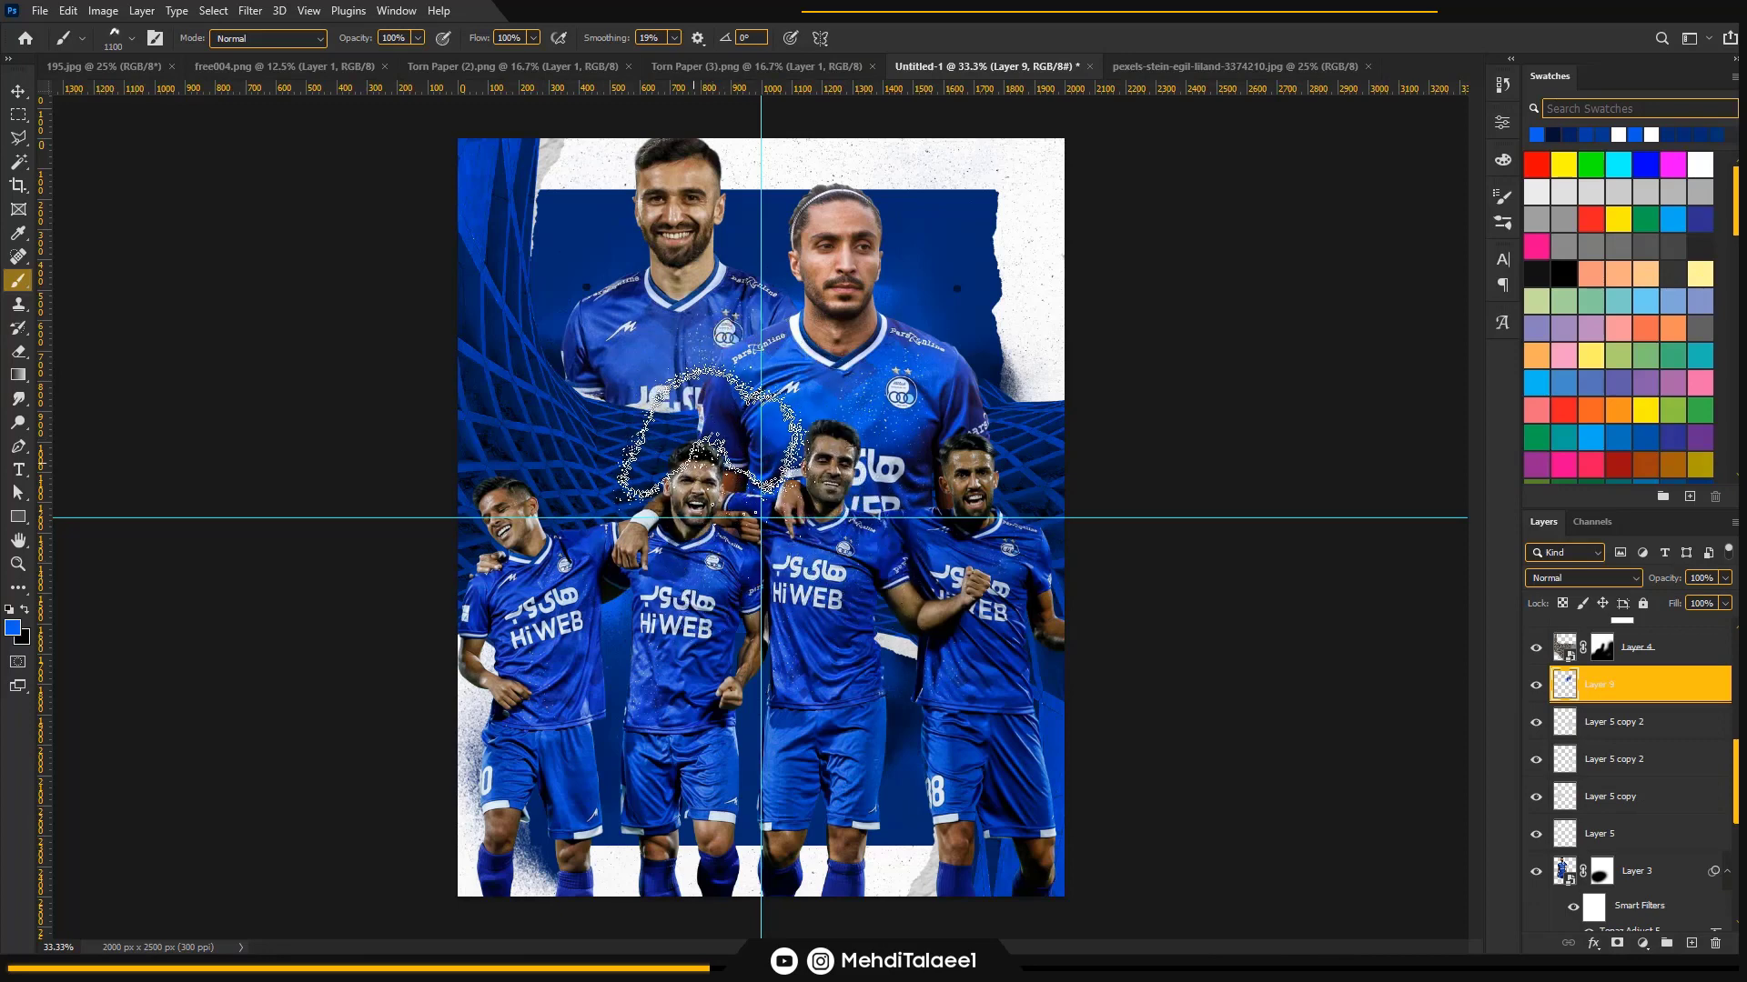
pyautogui.click(711, 436)
# - Move Layer 9 up the layer stack to directly below Layer 4 copy
pyautogui.moveTo(1632, 694)
pyautogui.mouseDown()
pyautogui.moveTo(1634, 600)
pyautogui.moveTo(1654, 665)
pyautogui.mouseUp()
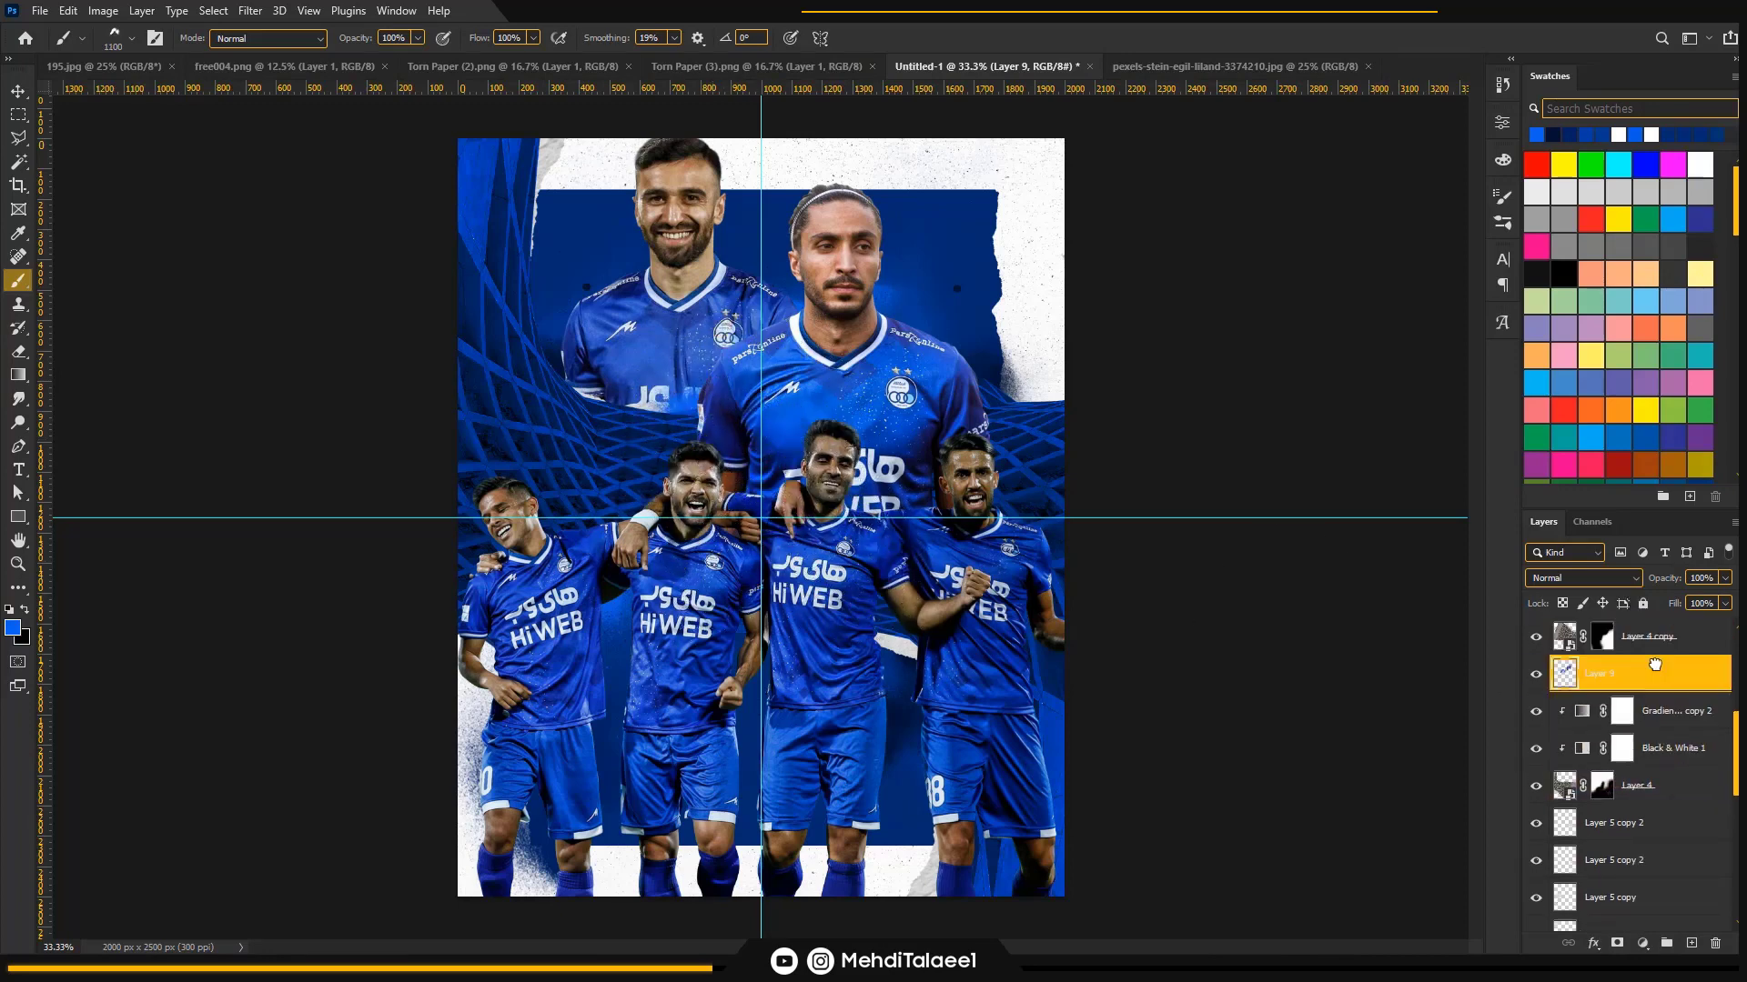
pyautogui.hotkey('ctrl', '[')
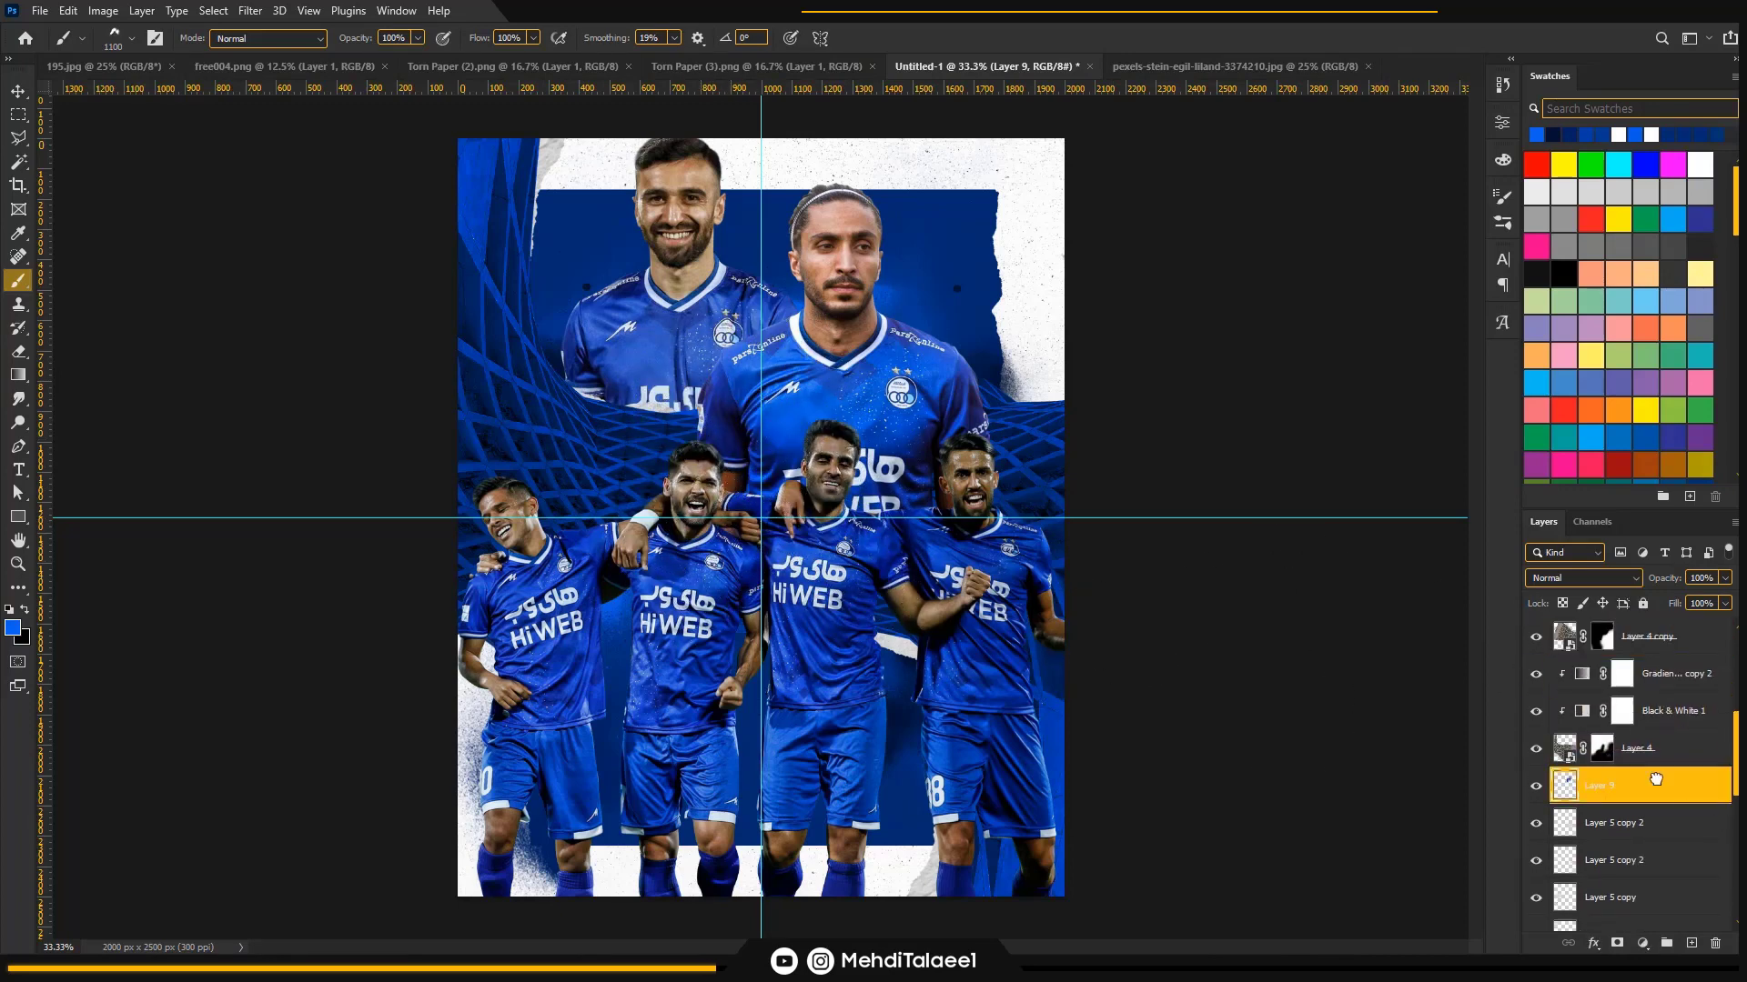
pyautogui.moveTo(1656, 779); pyautogui.dragTo(1655, 673)
# - Enlarge the brush to 1300 px and paint more blue splatter on Layer 9 behind the front-row players
pyautogui.press(']')
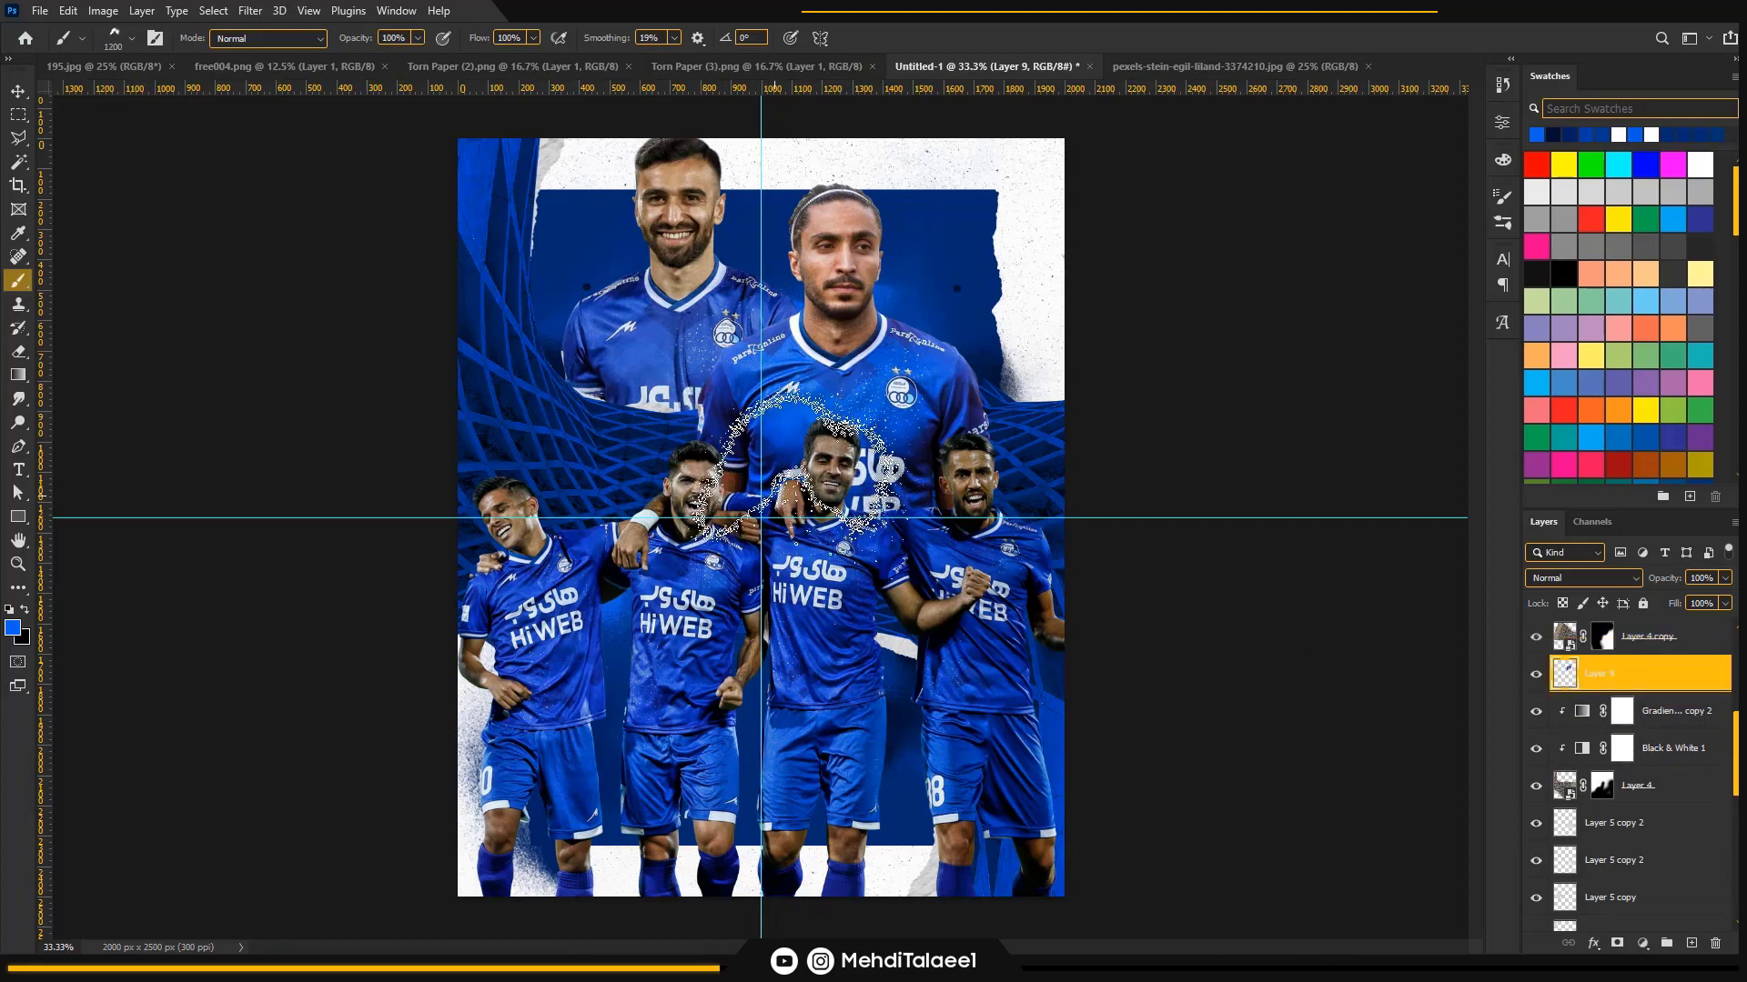
pyautogui.press(']')
pyautogui.click(773, 493)
pyautogui.click(525, 681)
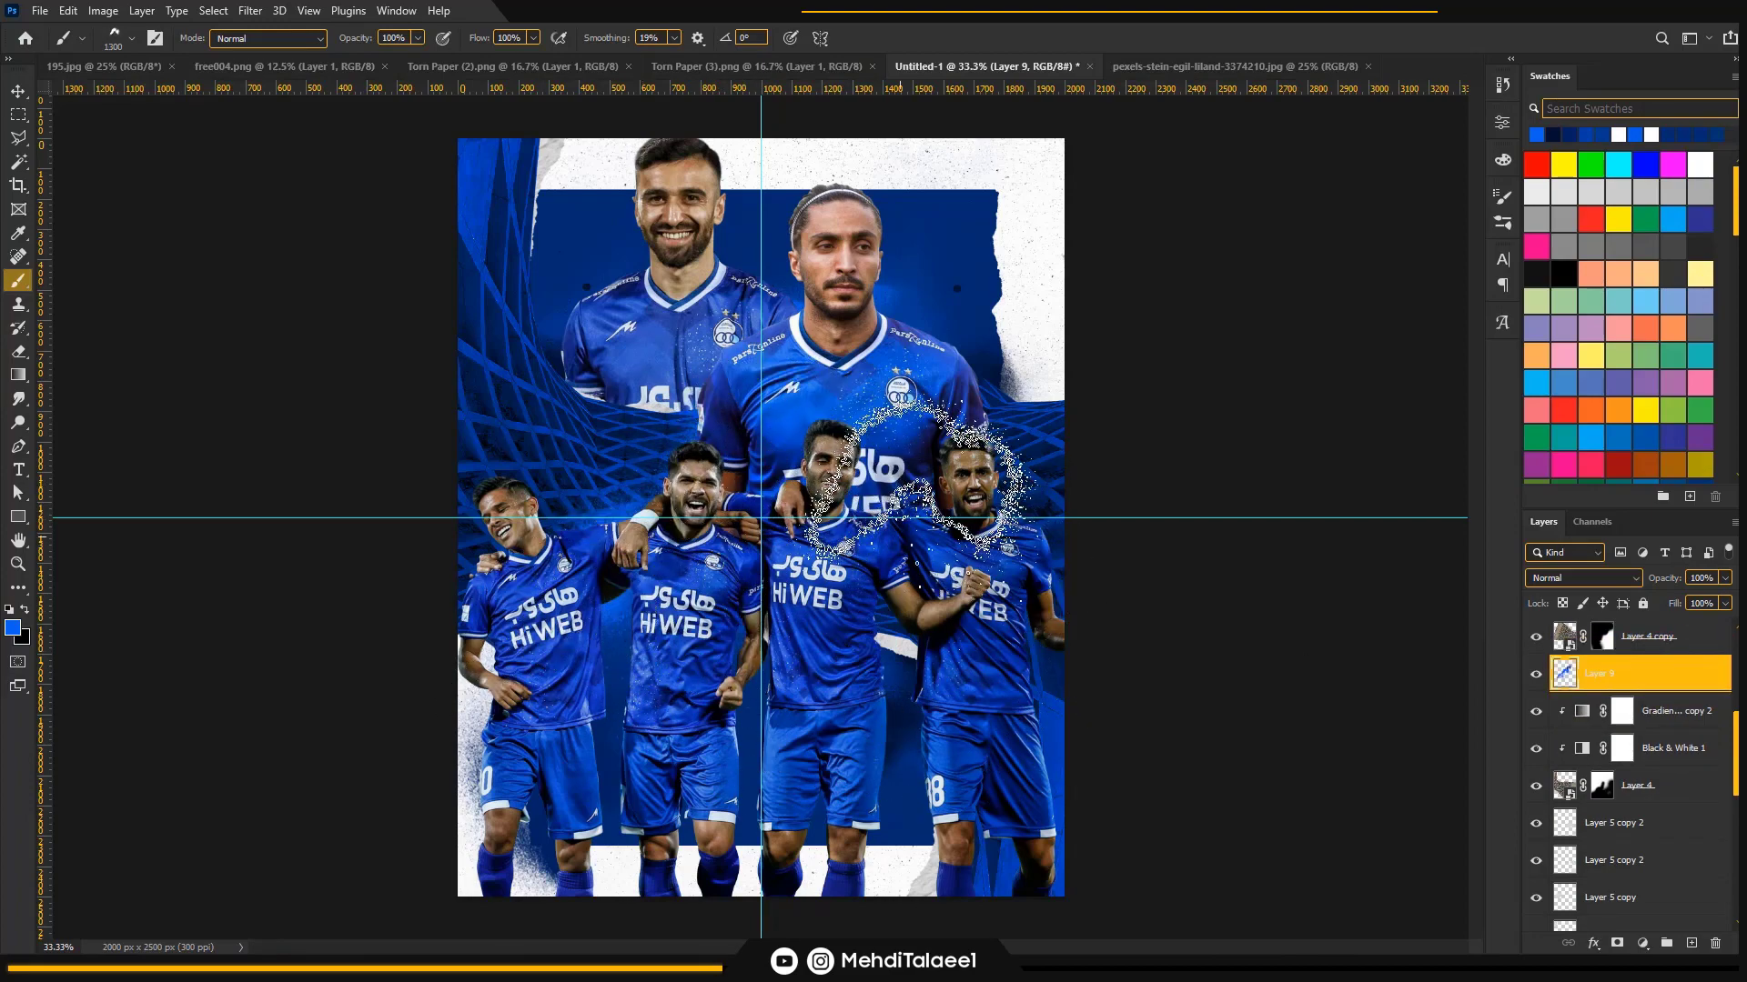
# - Copy the whole torn paper from Torn Paper (3).png and paste it into the poster directly above Layer 1
pyautogui.press('z')
pyautogui.keyDown('alt'); pyautogui.click(755, 463); pyautogui.keyUp('alt')
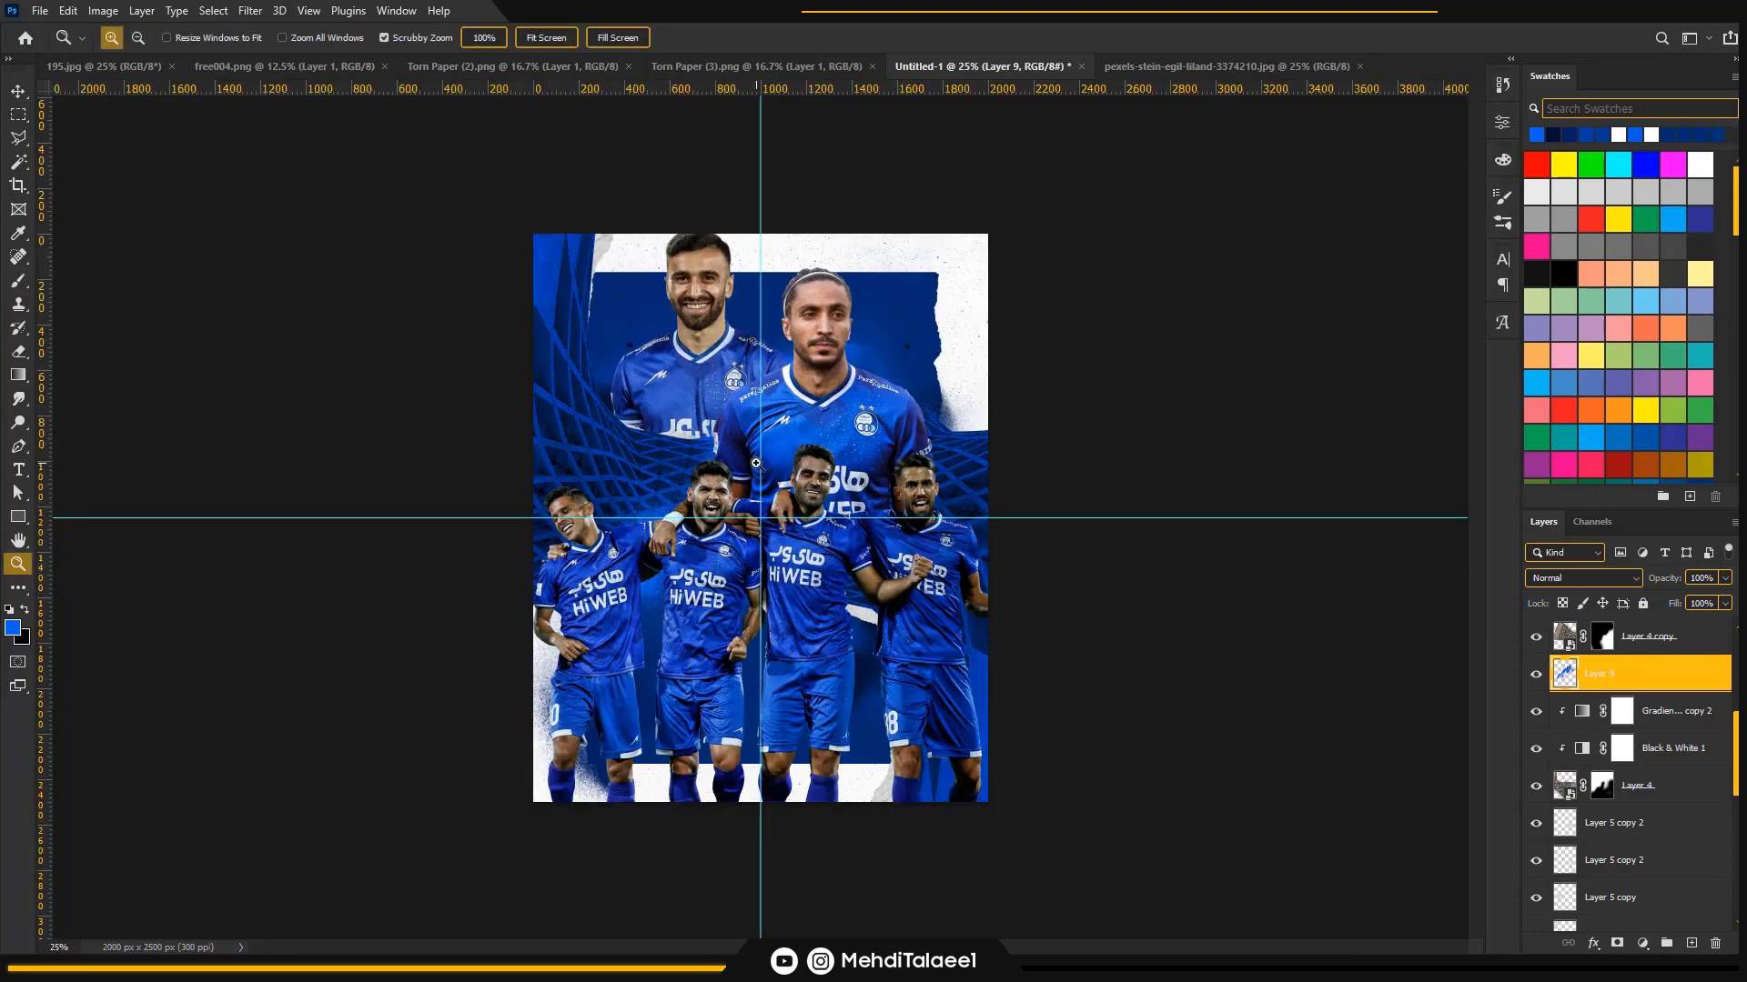
pyautogui.scroll(5, 1570, 664)
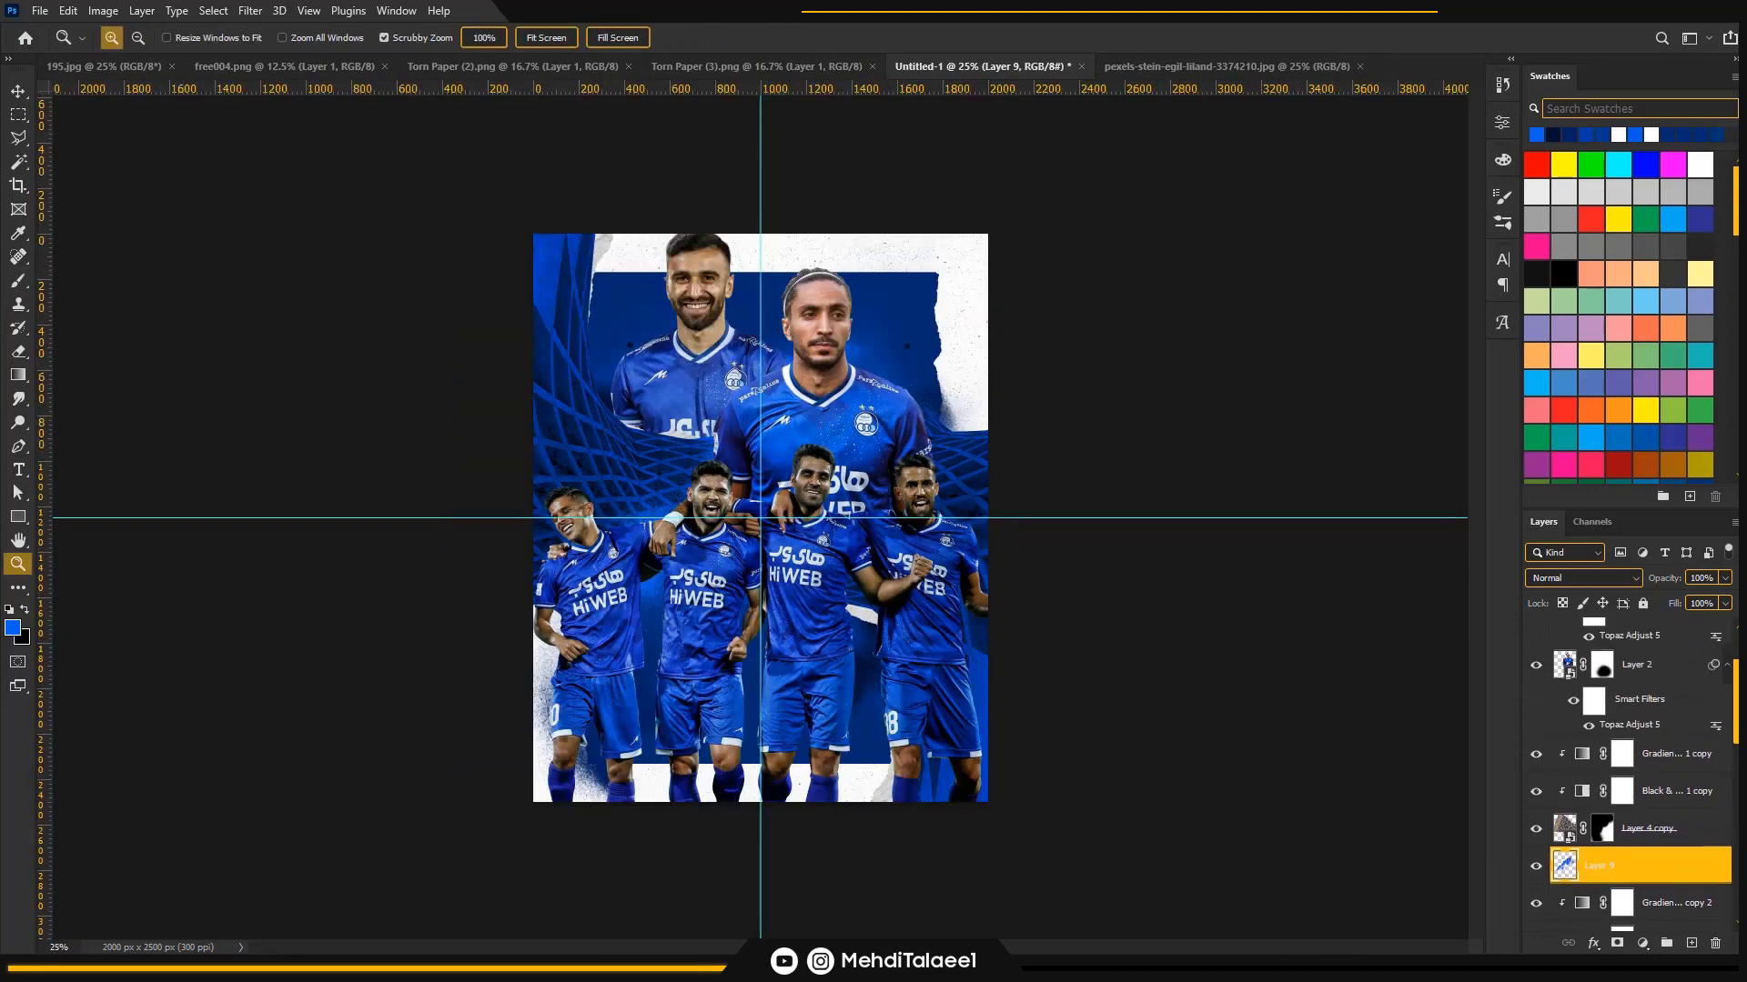
pyautogui.scroll(2, 1651, 714)
pyautogui.click(1651, 712)
pyautogui.click(686, 69)
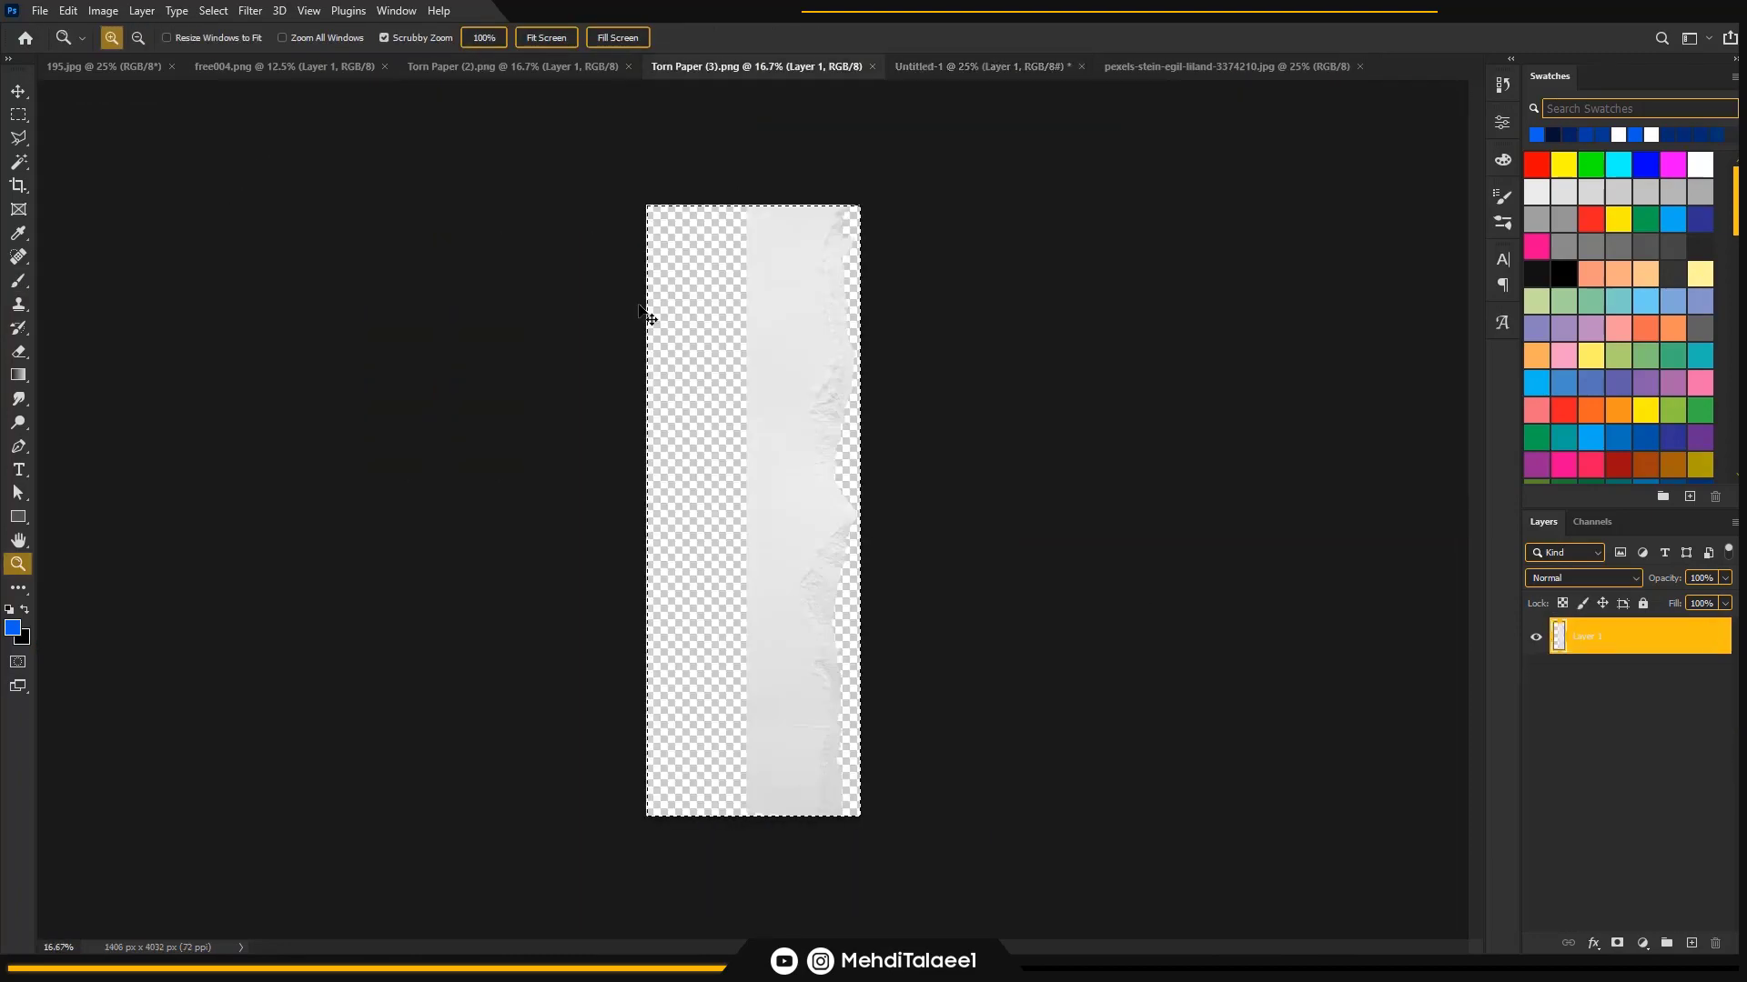
pyautogui.hotkey('ctrl', 'a')
pyautogui.hotkey('ctrl', 'c')
pyautogui.click(951, 69)
pyautogui.hotkey('ctrl', 'v')
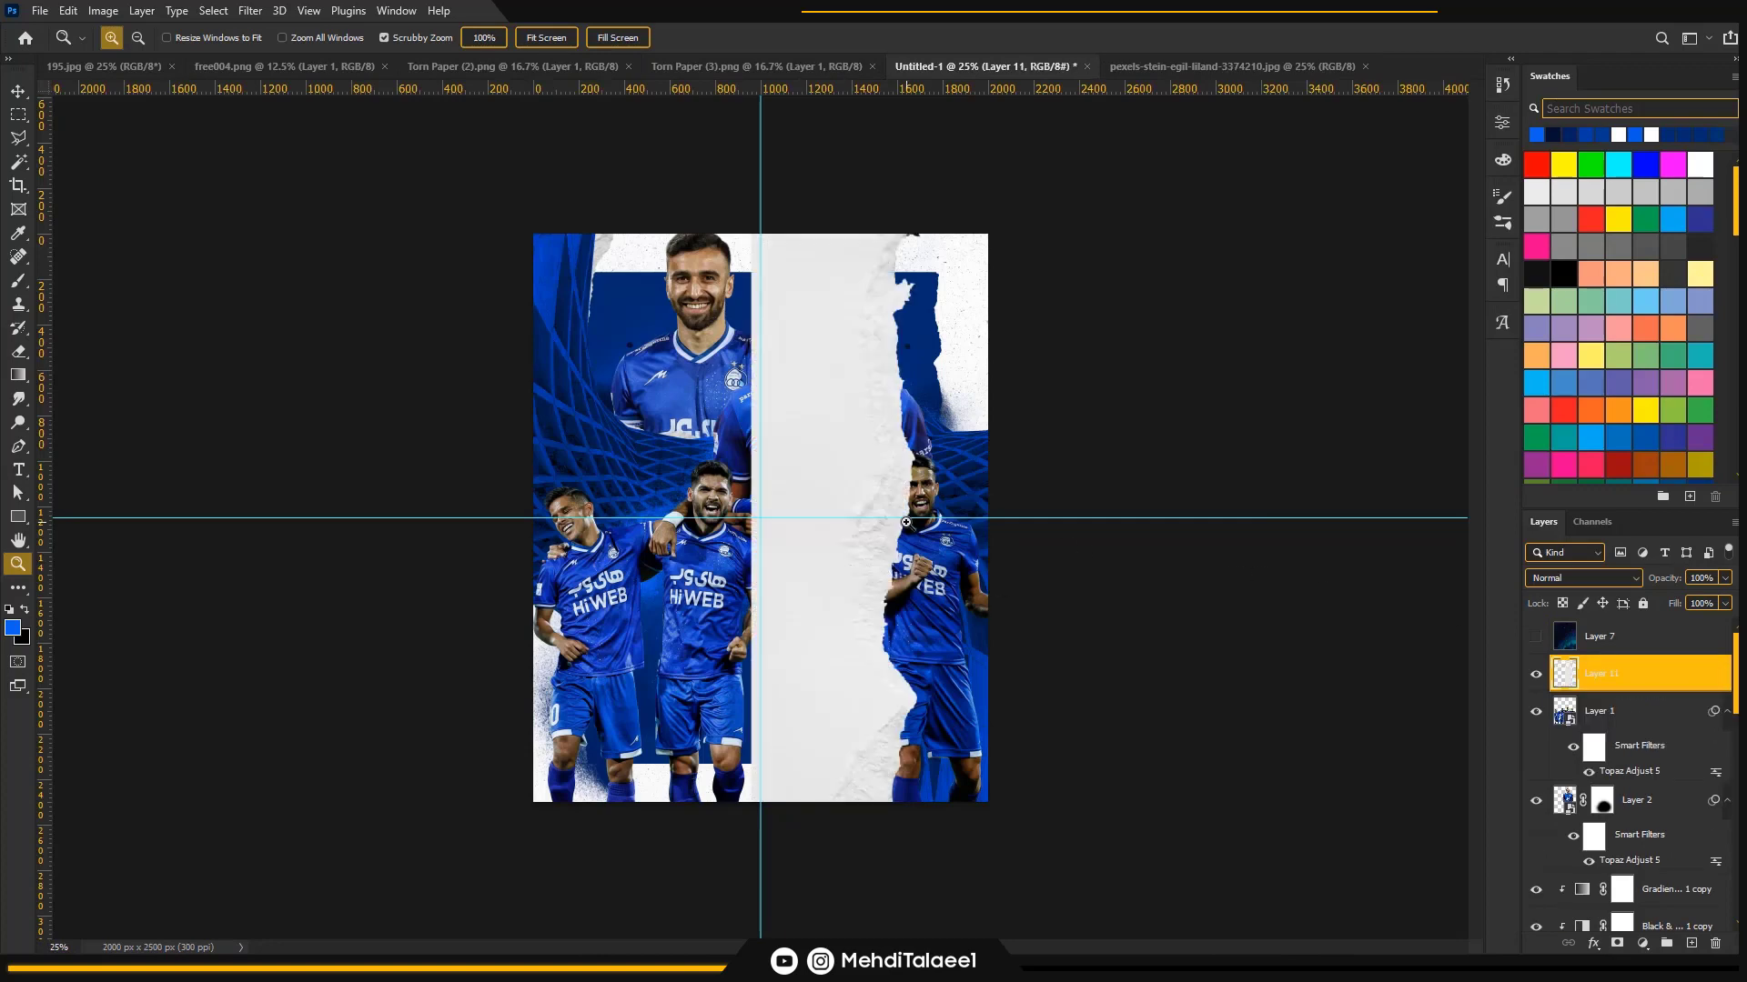
# - Scale the pasted torn paper down to about 40% and position it as a vertical strip over the large front player
pyautogui.press('v')
pyautogui.moveTo(917, 692); pyautogui.dragTo(727, 693)
pyautogui.moveTo(653, 755); pyautogui.dragTo(959, 461)
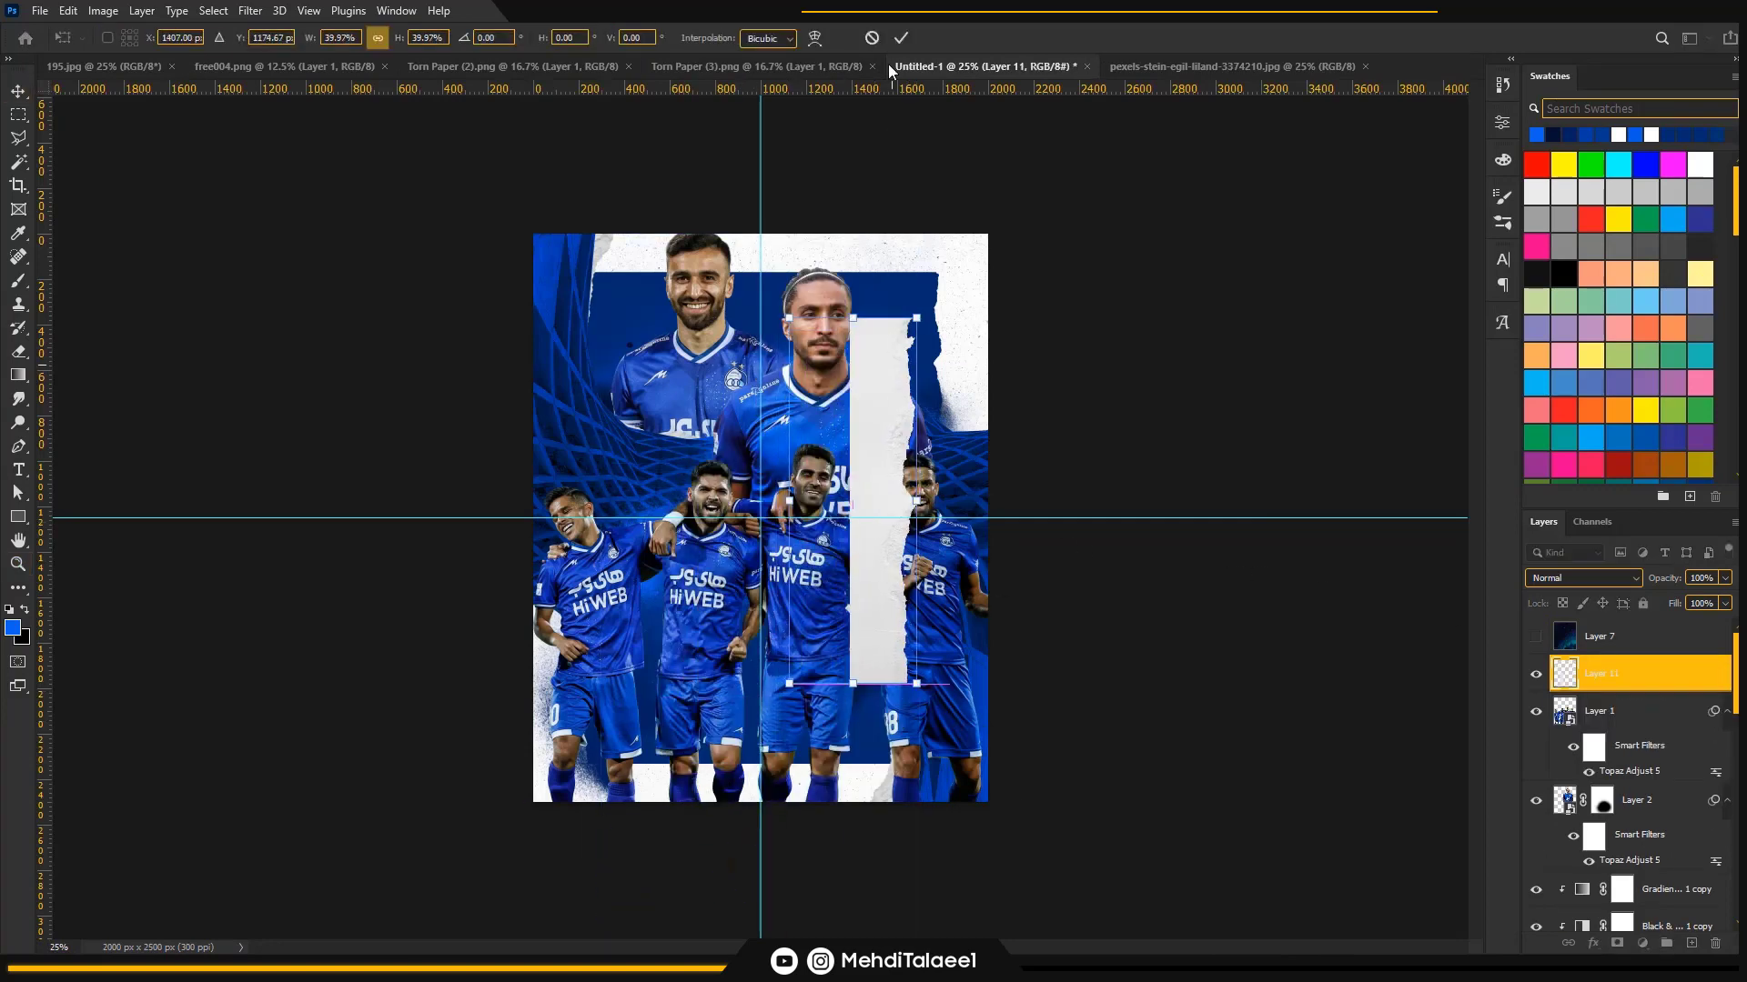
pyautogui.press('Return')
# - Duplicate the torn paper strip, scale the copy to about 122%, rotate it -4.4° and overlap it with the original
pyautogui.moveTo(860, 560); pyautogui.dragTo(855, 577)
pyautogui.moveTo(820, 684)
pyautogui.mouseDown()
pyautogui.moveTo(823, 765)
pyautogui.moveTo(832, 680)
pyautogui.mouseUp()
pyautogui.moveTo(896, 534); pyautogui.dragTo(895, 528)
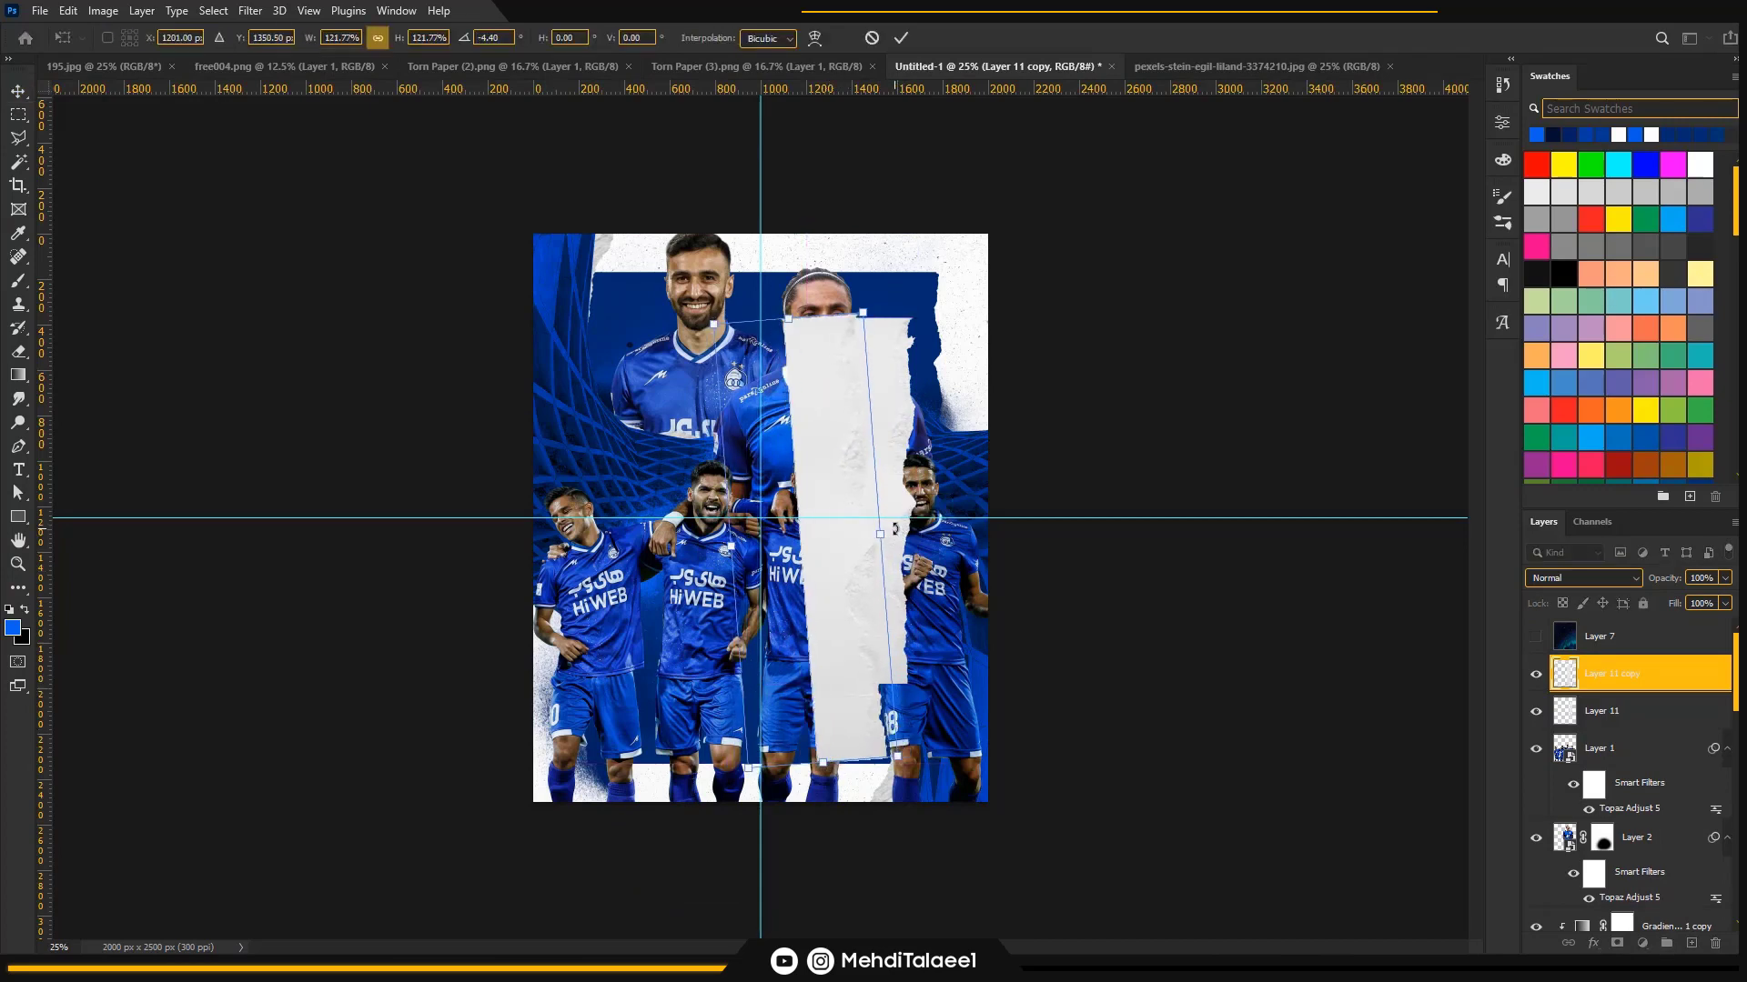
pyautogui.click(900, 39)
# - Mask the copy's outline out of Layer 11 to tear its straight edge, and delete Layer 11 copy
pyautogui.keyDown('ctrl'); pyautogui.click(1564, 674); pyautogui.keyUp('ctrl')
pyautogui.click(1590, 710)
pyautogui.keyDown('alt'); pyautogui.click(1617, 943); pyautogui.keyUp('alt')
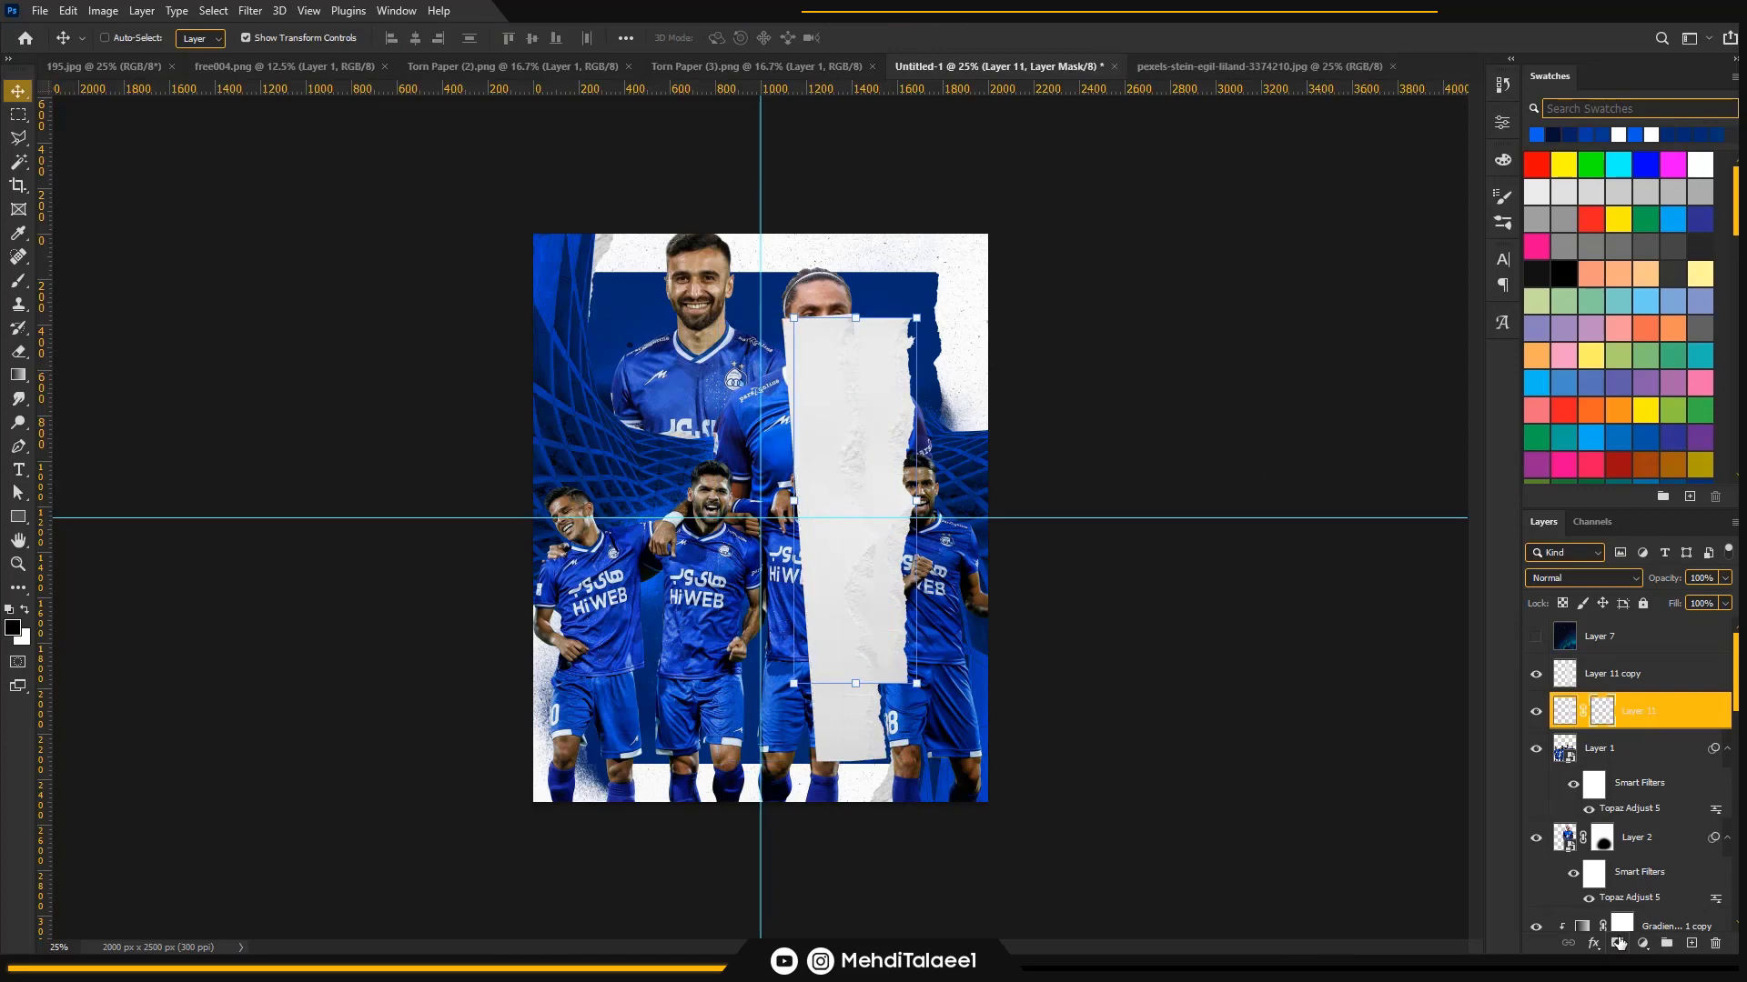
pyautogui.hotkey('ctrl', 'i')
pyautogui.hotkey('ctrl', 'i')
pyautogui.click(1616, 677)
pyautogui.press('Delete')
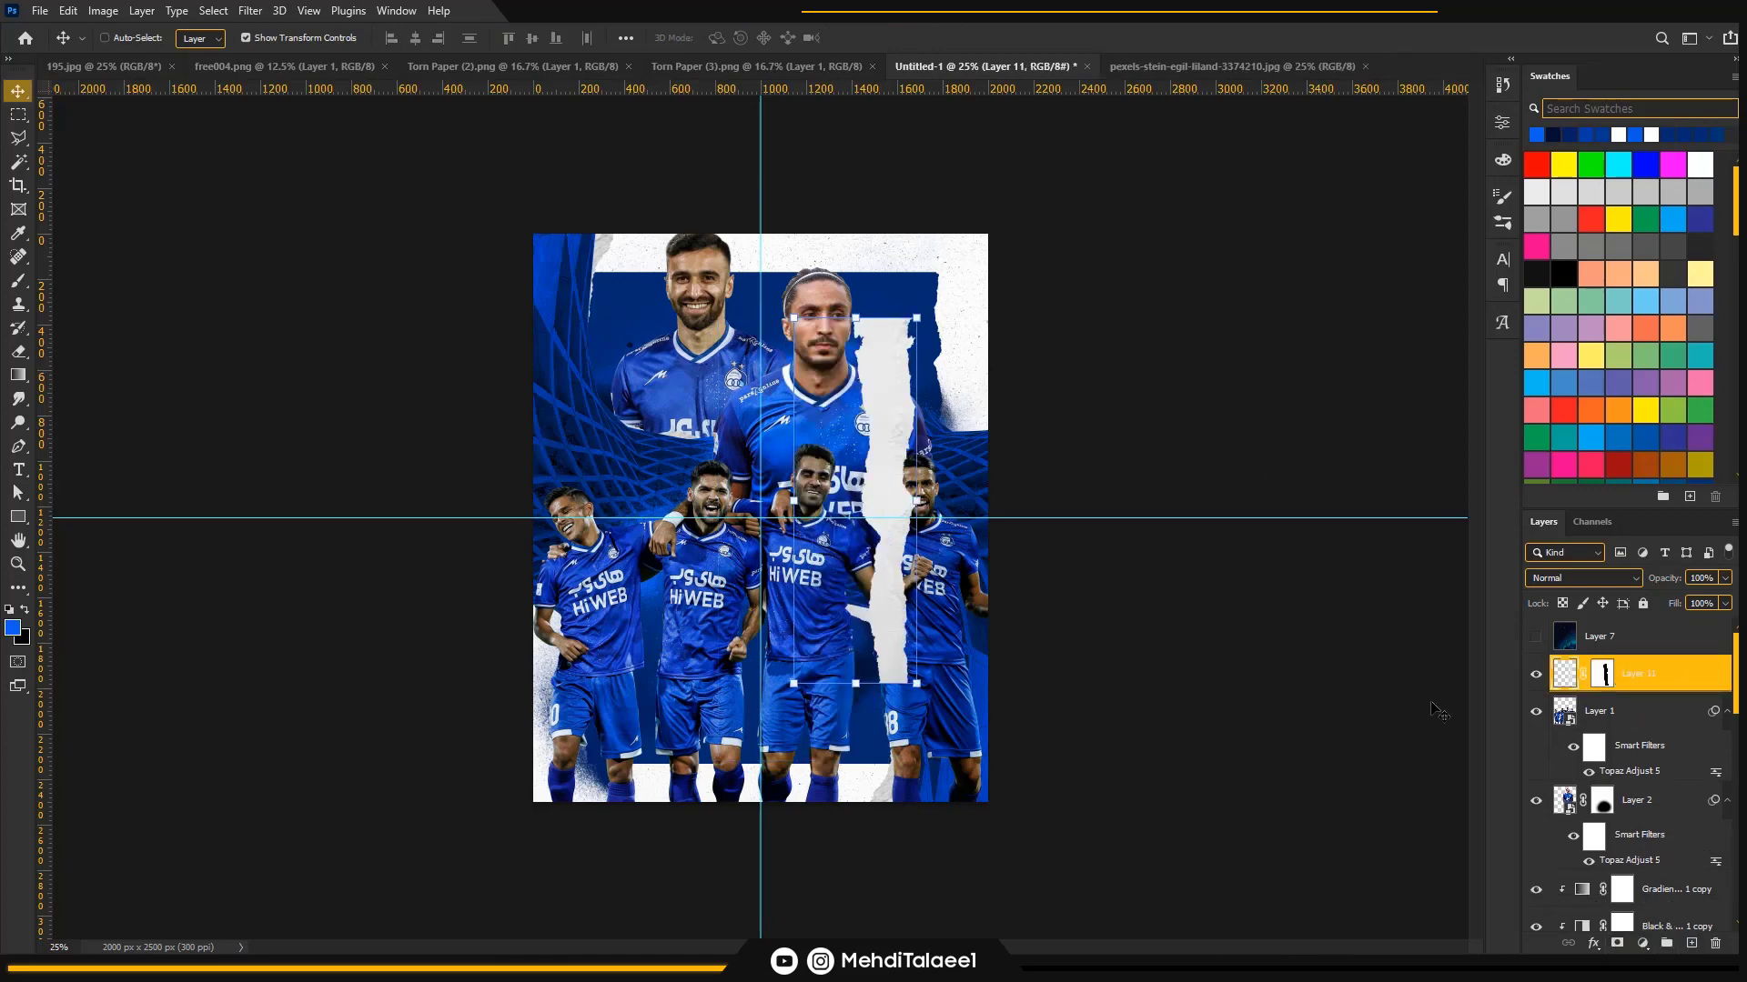
# - Rotate and enlarge the torn strip so it runs diagonally across the front-row players' shirts
pyautogui.moveTo(933, 312); pyautogui.dragTo(692, 429)
pyautogui.moveTo(861, 474); pyautogui.dragTo(598, 741)
pyautogui.moveTo(799, 772); pyautogui.dragTo(788, 832)
pyautogui.moveTo(677, 787); pyautogui.dragTo(1036, 502)
pyautogui.press('Return')
# - Transform Layer 11's unlinked mask so the strip tapers to a point, and move the strip to the poster's lower-left corner
pyautogui.keyDown('ctrl'); pyautogui.click(591, 660); pyautogui.keyUp('ctrl')
pyautogui.keyDown('ctrl'); pyautogui.click(591, 660); pyautogui.keyUp('ctrl')
pyautogui.click(1601, 674)
pyautogui.click(1583, 674)
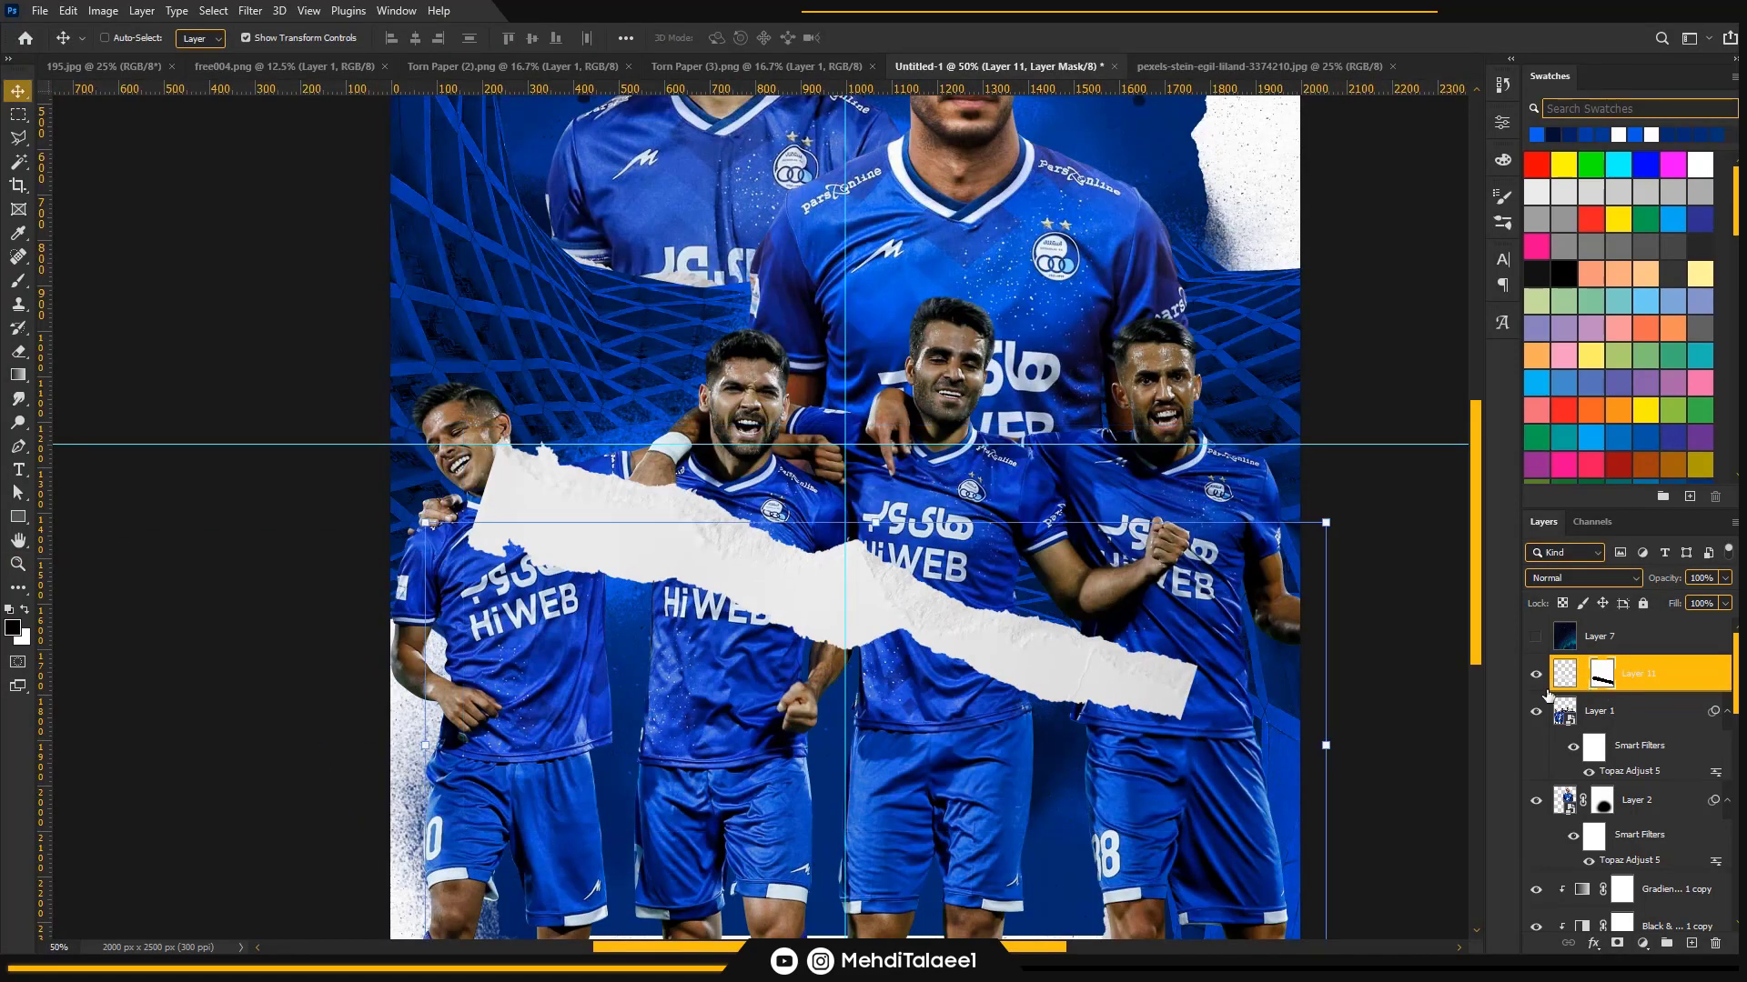
pyautogui.moveTo(972, 787); pyautogui.dragTo(972, 761)
pyautogui.moveTo(1345, 497); pyautogui.dragTo(1304, 452)
pyautogui.click(900, 38)
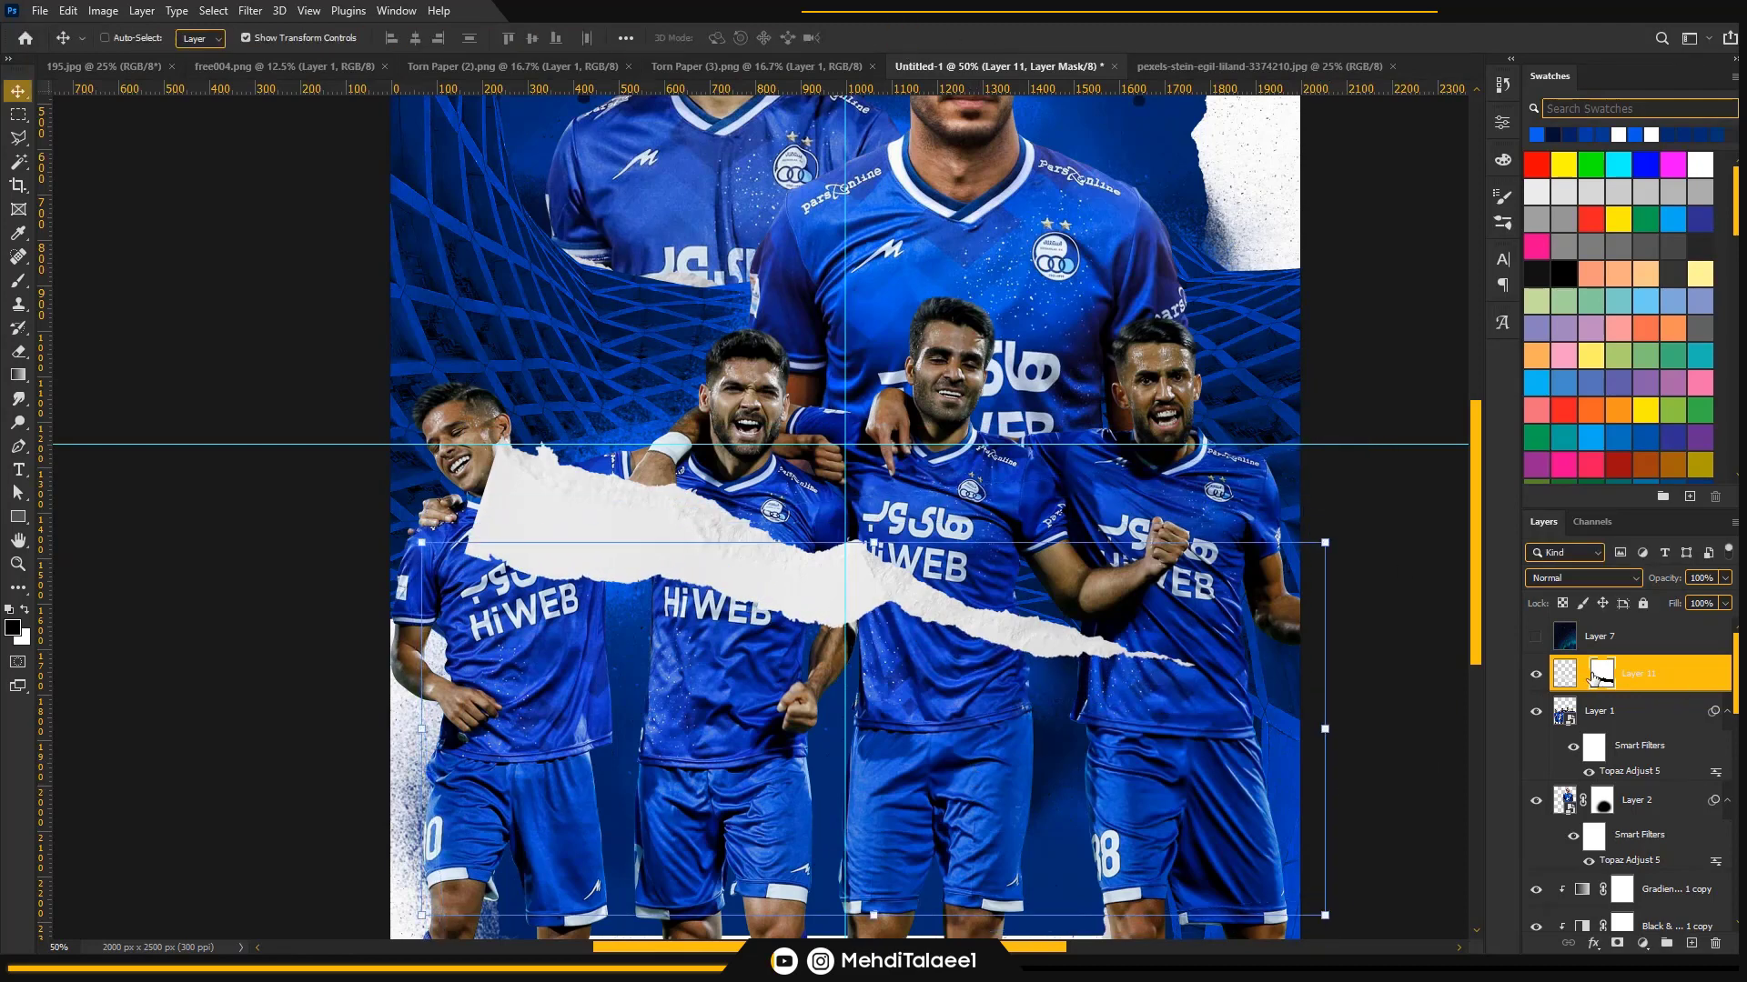
pyautogui.moveTo(956, 698); pyautogui.dragTo(507, 937)
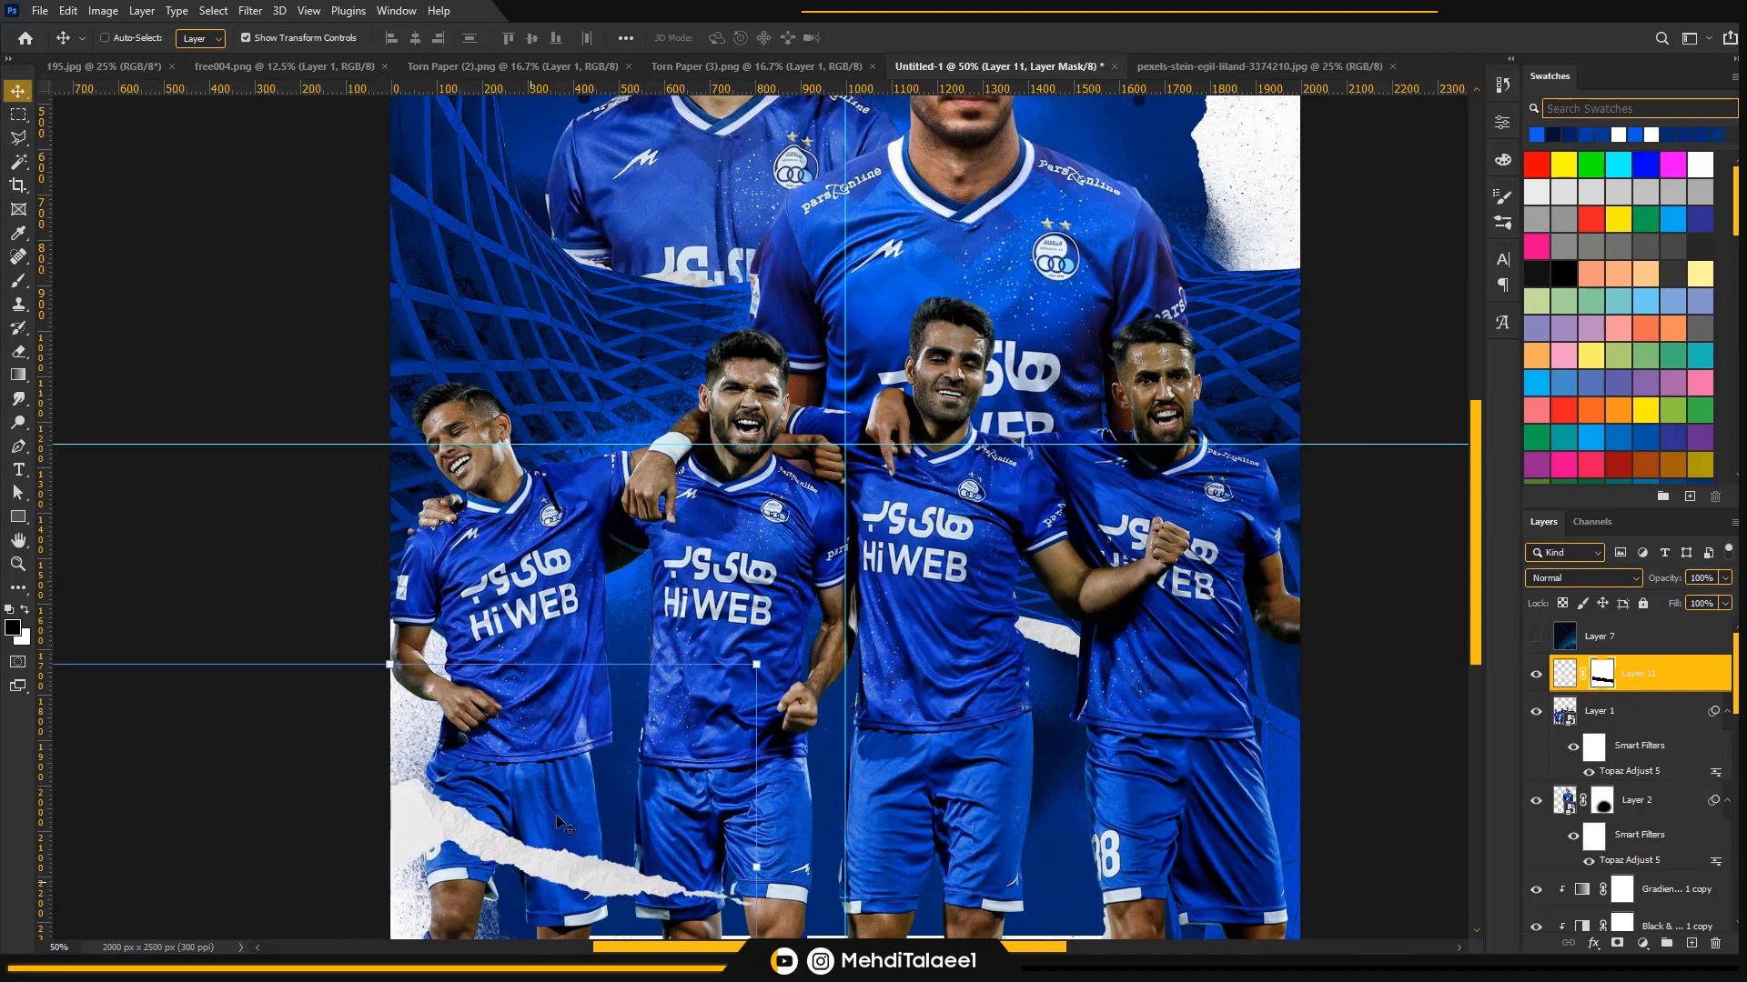
pyautogui.keyDown('alt'); pyautogui.click(542, 864); pyautogui.keyUp('alt')
# - Duplicate the torn strip to the poster's right edge, flip it horizontally and place its layer below Layer 1
pyautogui.moveTo(579, 795); pyautogui.dragTo(1206, 367)
pyautogui.hotkey('ctrl', 't')
pyautogui.rightClick(906, 380)
pyautogui.click(937, 689)
pyautogui.moveTo(1682, 680); pyautogui.dragTo(1681, 798)
# - Duplicate the strip to the poster's upper-right corner, flip it horizontally and move the new layer below Layer 3
pyautogui.moveTo(1189, 459); pyautogui.dragTo(1088, 121)
pyautogui.hotkey('ctrl', 't')
pyautogui.rightClick(632, 211)
pyautogui.click(678, 525)
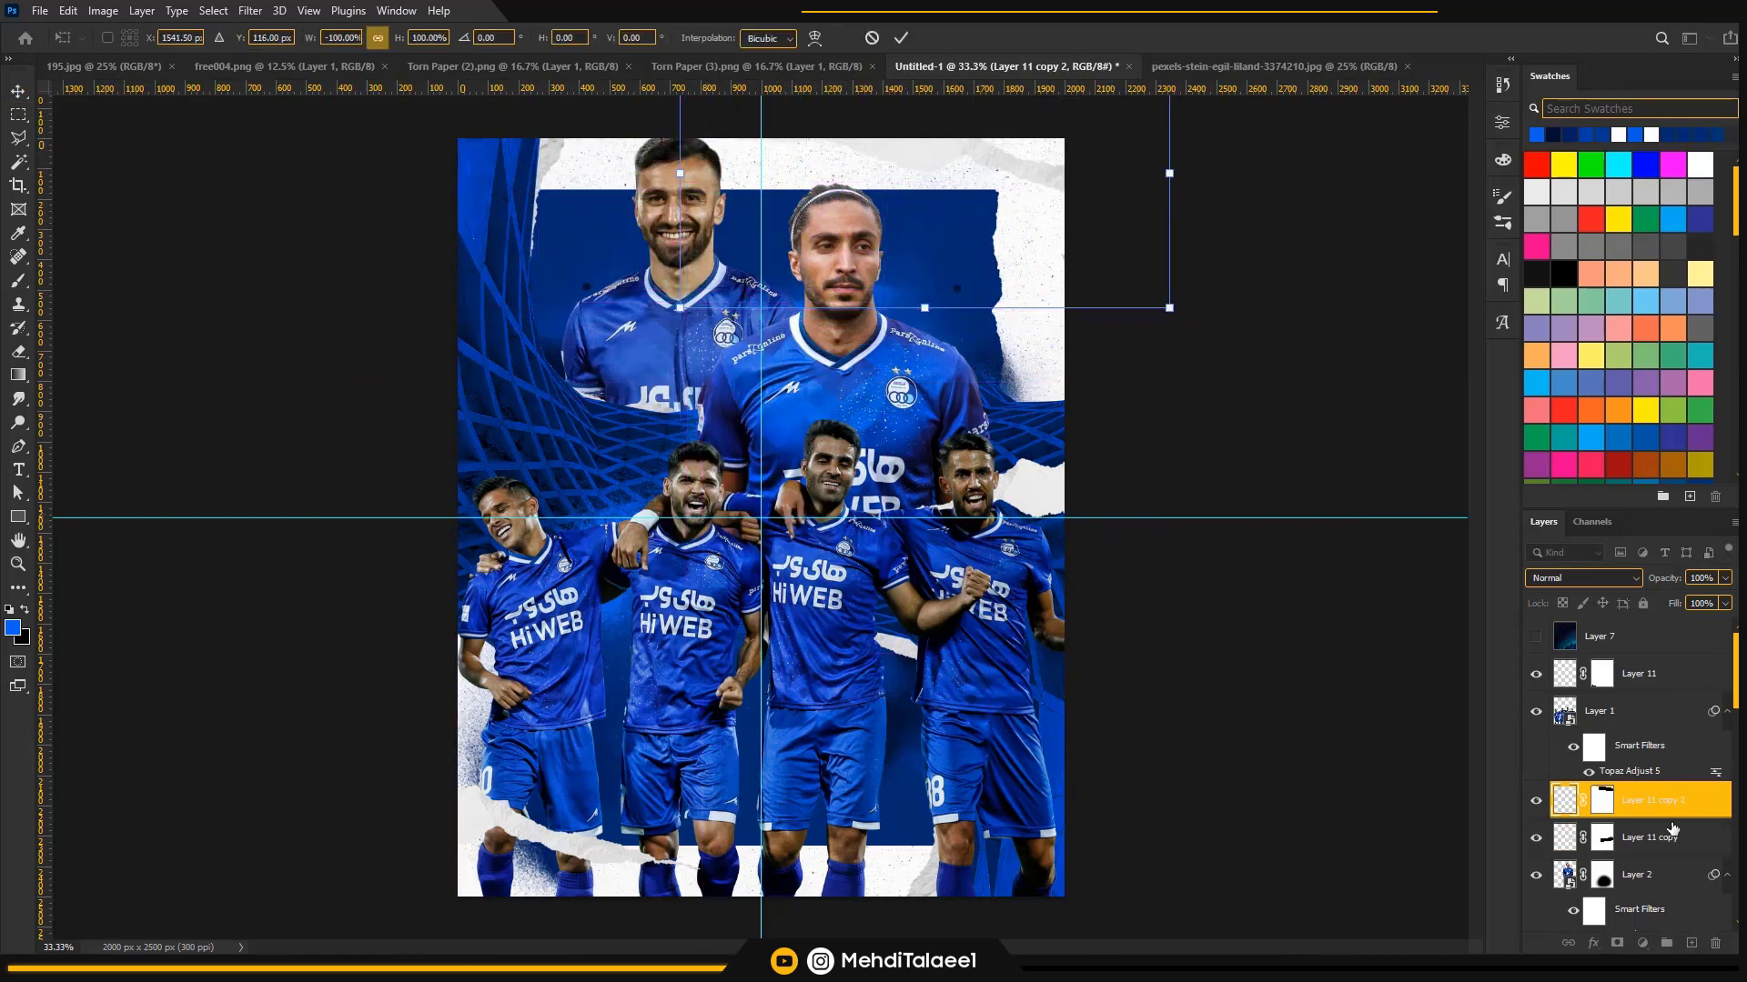
pyautogui.moveTo(1672, 827)
pyautogui.mouseDown()
pyautogui.moveTo(1661, 937)
pyautogui.moveTo(1645, 823)
pyautogui.mouseUp()
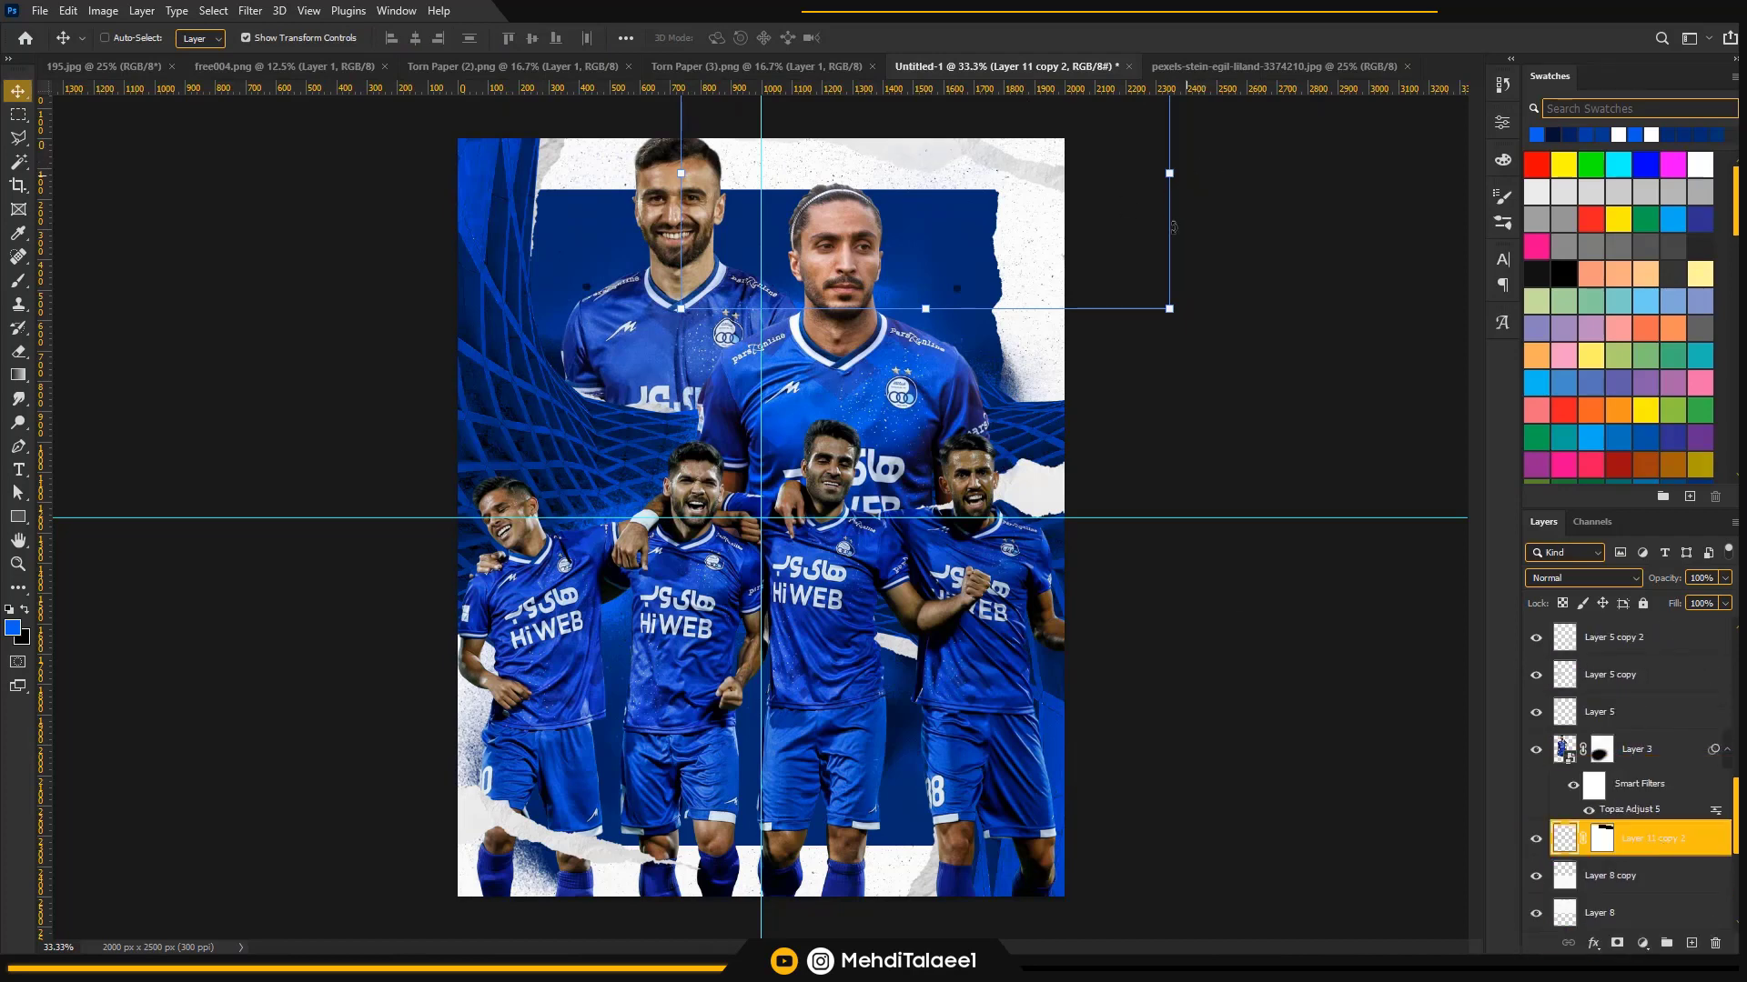
# - Rotate the upper torn strip to about 18.3° and fit it across the poster's upper-right corner
pyautogui.moveTo(1177, 213); pyautogui.dragTo(1169, 275)
pyautogui.moveTo(1059, 187); pyautogui.dragTo(1037, 223)
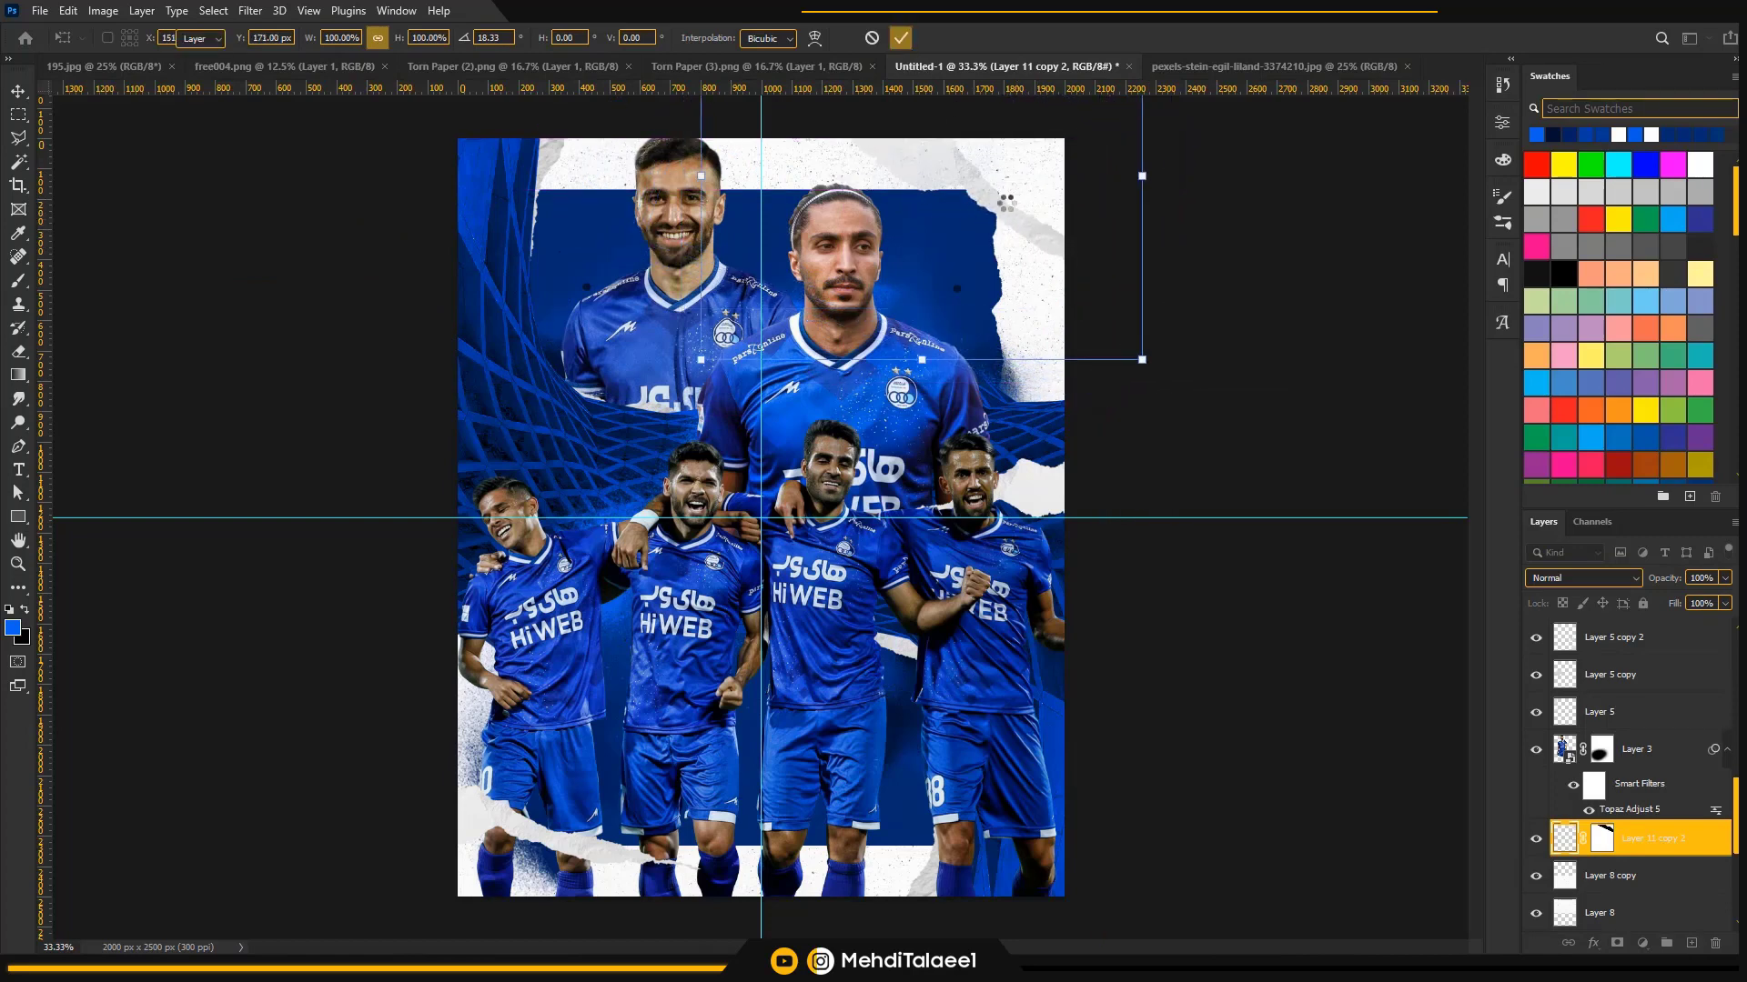
pyautogui.press('Return')
# - Duplicate the upper torn strip to the poster's lower-left corner, rotating the copy to about 161.5°
pyautogui.hotkey('ctrl', '-')
pyautogui.hotkey('ctrl', '-')
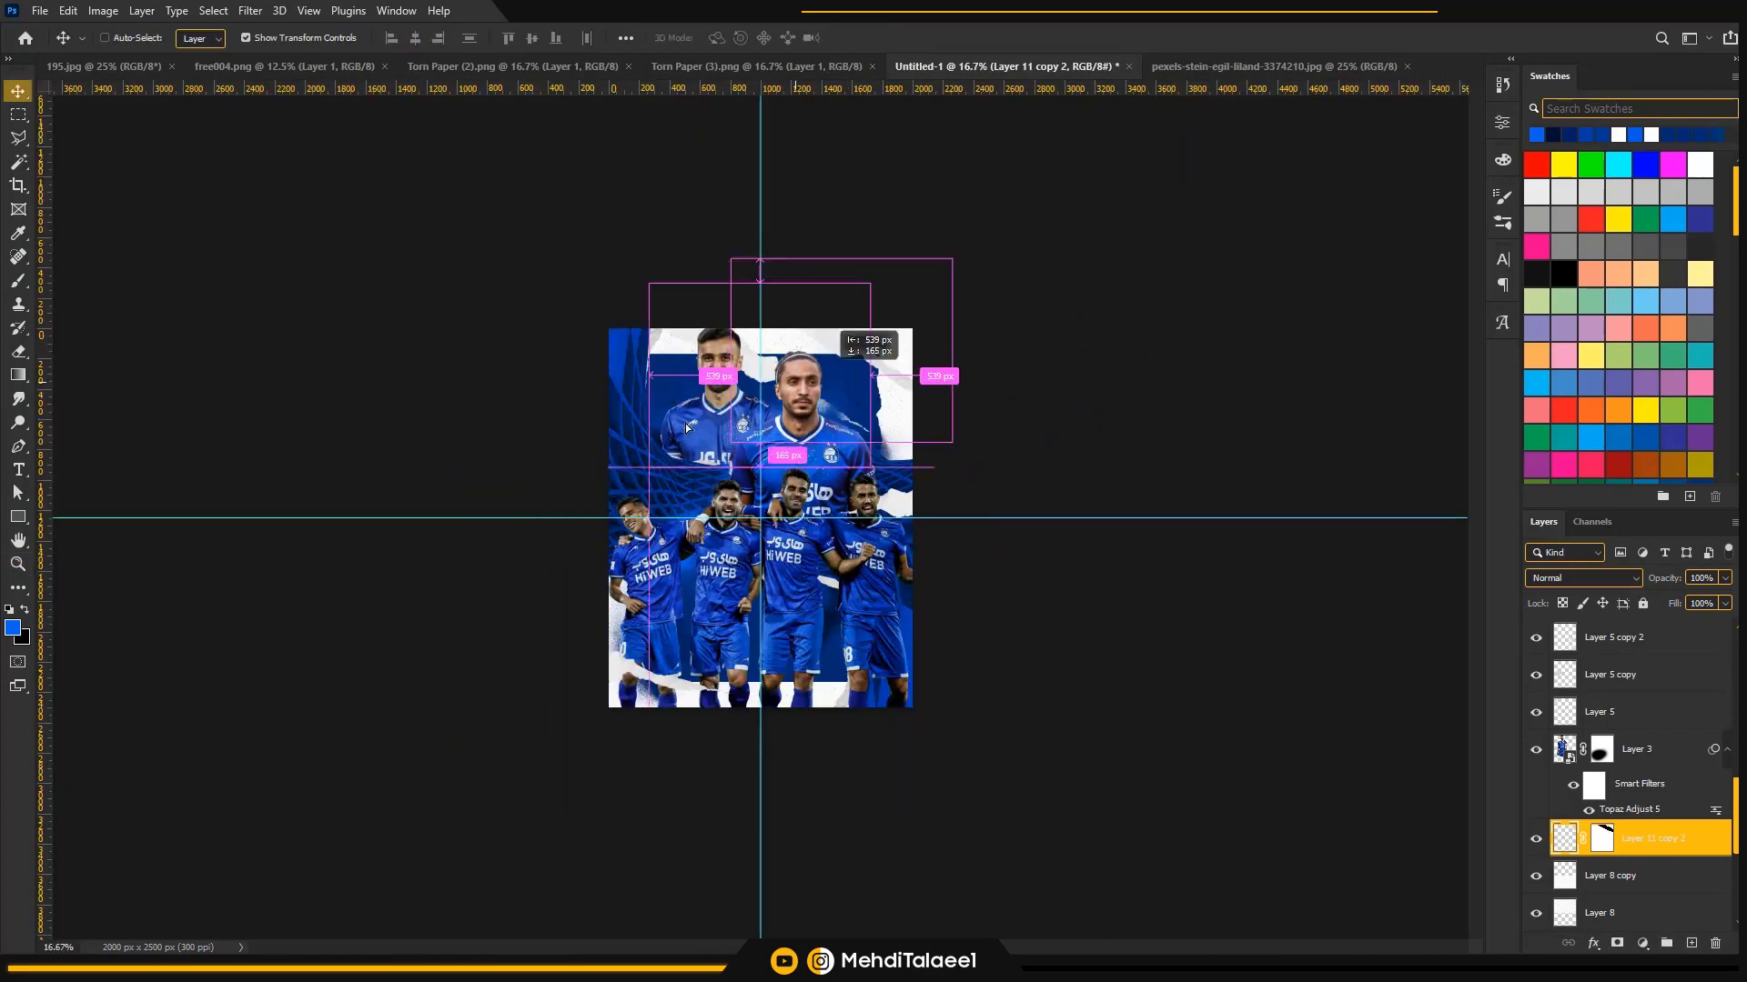
pyautogui.moveTo(687, 428); pyautogui.dragTo(846, 667)
pyautogui.moveTo(935, 644); pyautogui.dragTo(659, 709)
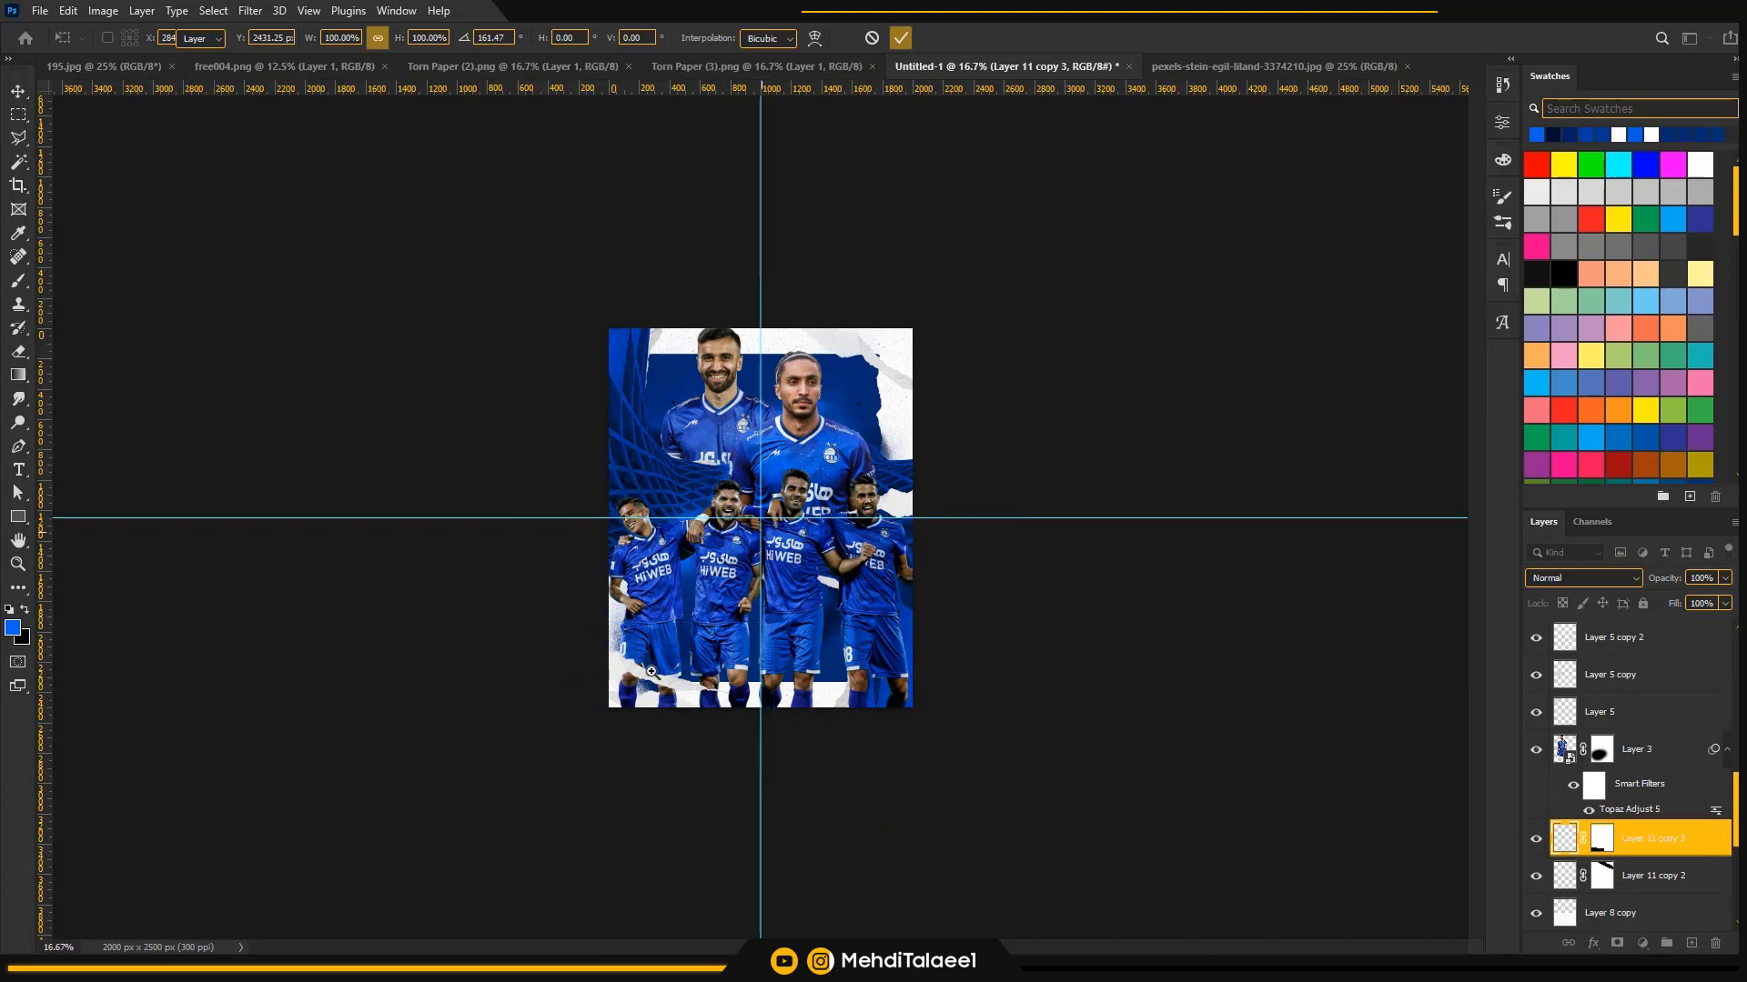
pyautogui.keyDown('ctrl'); pyautogui.click(651, 672); pyautogui.keyUp('ctrl')
pyautogui.keyDown('ctrl'); pyautogui.click(657, 764); pyautogui.keyUp('ctrl')
pyautogui.keyDown('ctrl'); pyautogui.click(657, 764); pyautogui.keyUp('ctrl')
pyautogui.moveTo(542, 801); pyautogui.dragTo(552, 801)
pyautogui.press('z')
pyautogui.keyDown('alt'); pyautogui.click(735, 563); pyautogui.keyUp('alt')
# - Add a new empty layer directly above Rectangle 1 and clip it to the rectangle
pyautogui.scroll(-5, 1567, 774)
pyautogui.click(1637, 876)
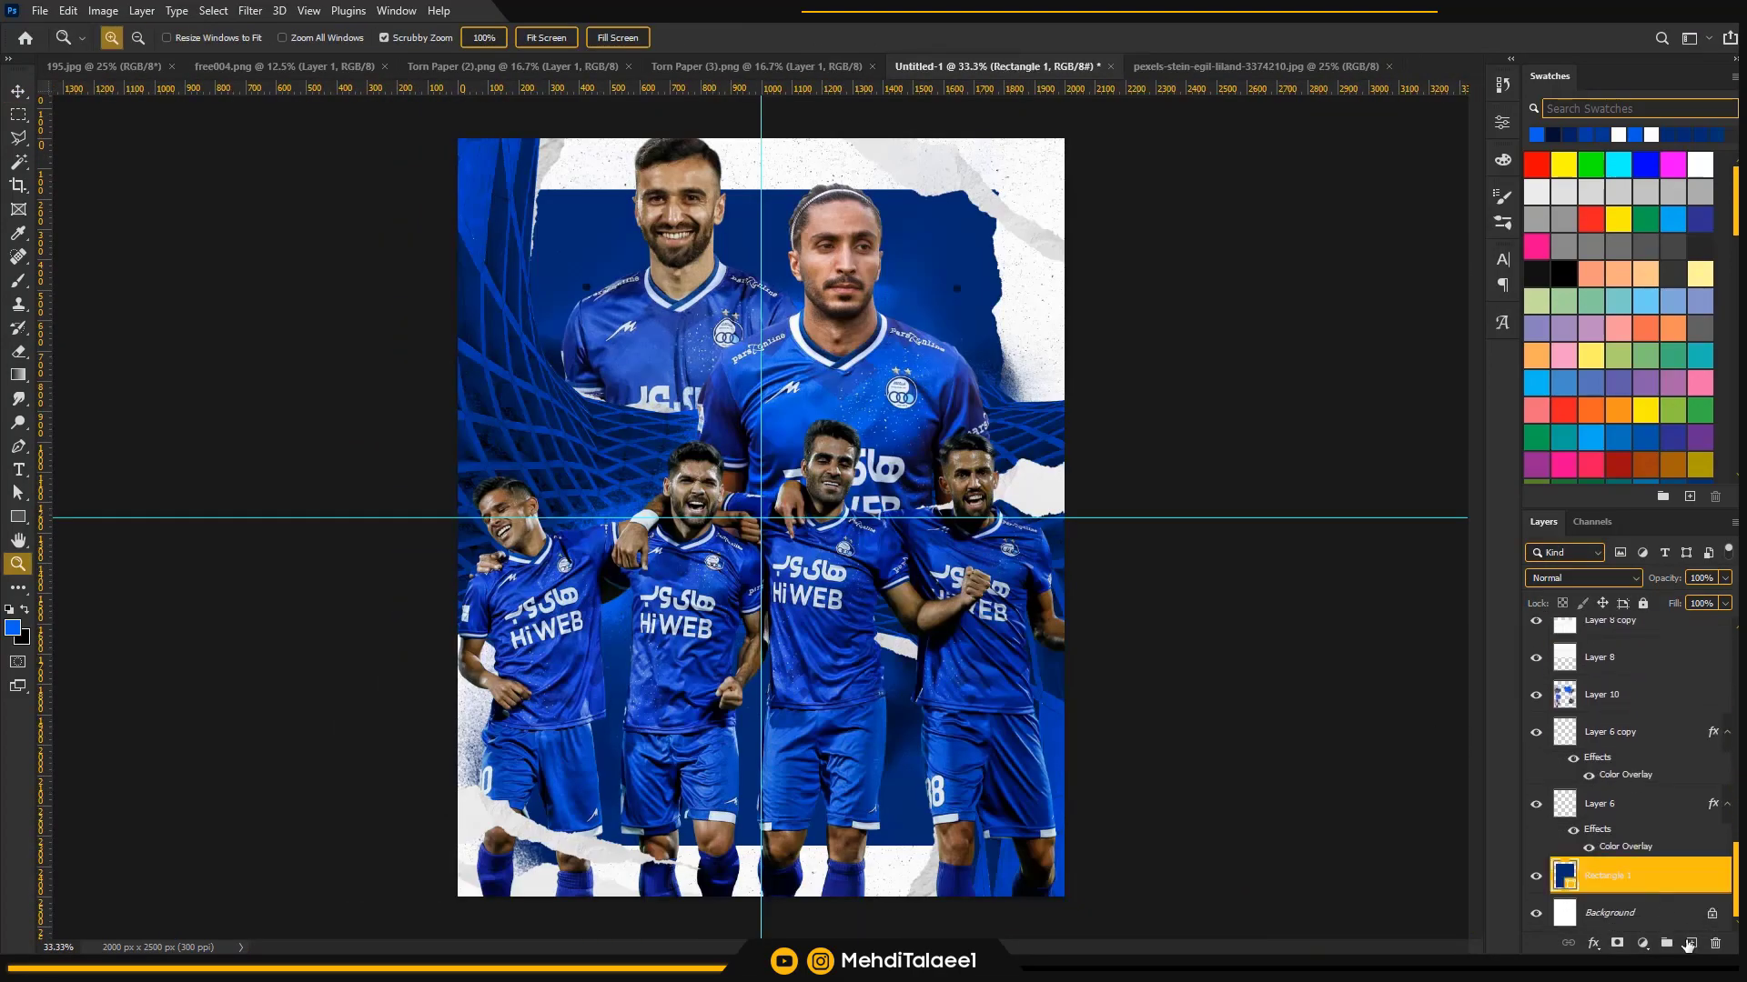
pyautogui.click(1690, 944)
# - Switch the Brush tool to a soft round brush at 1200 px
pyautogui.press('b')
pyautogui.rightClick(818, 449)
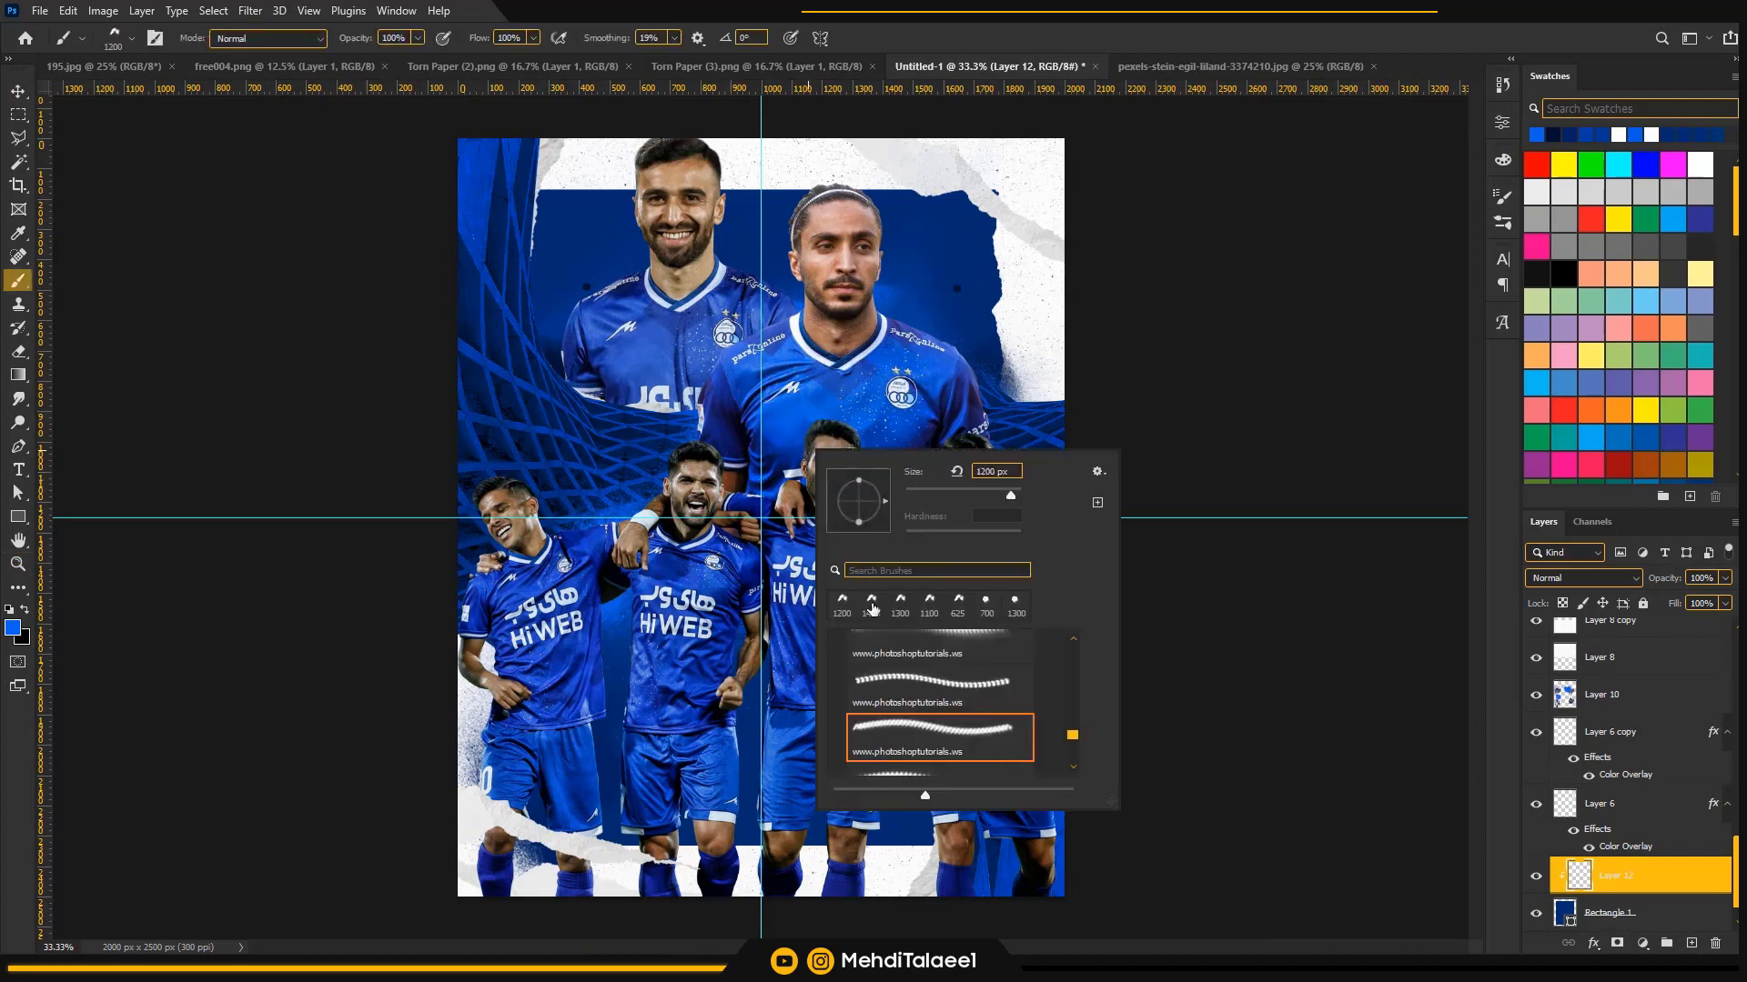
pyautogui.moveTo(1075, 735); pyautogui.dragTo(1075, 639)
pyautogui.click(946, 681)
pyautogui.press('Return')
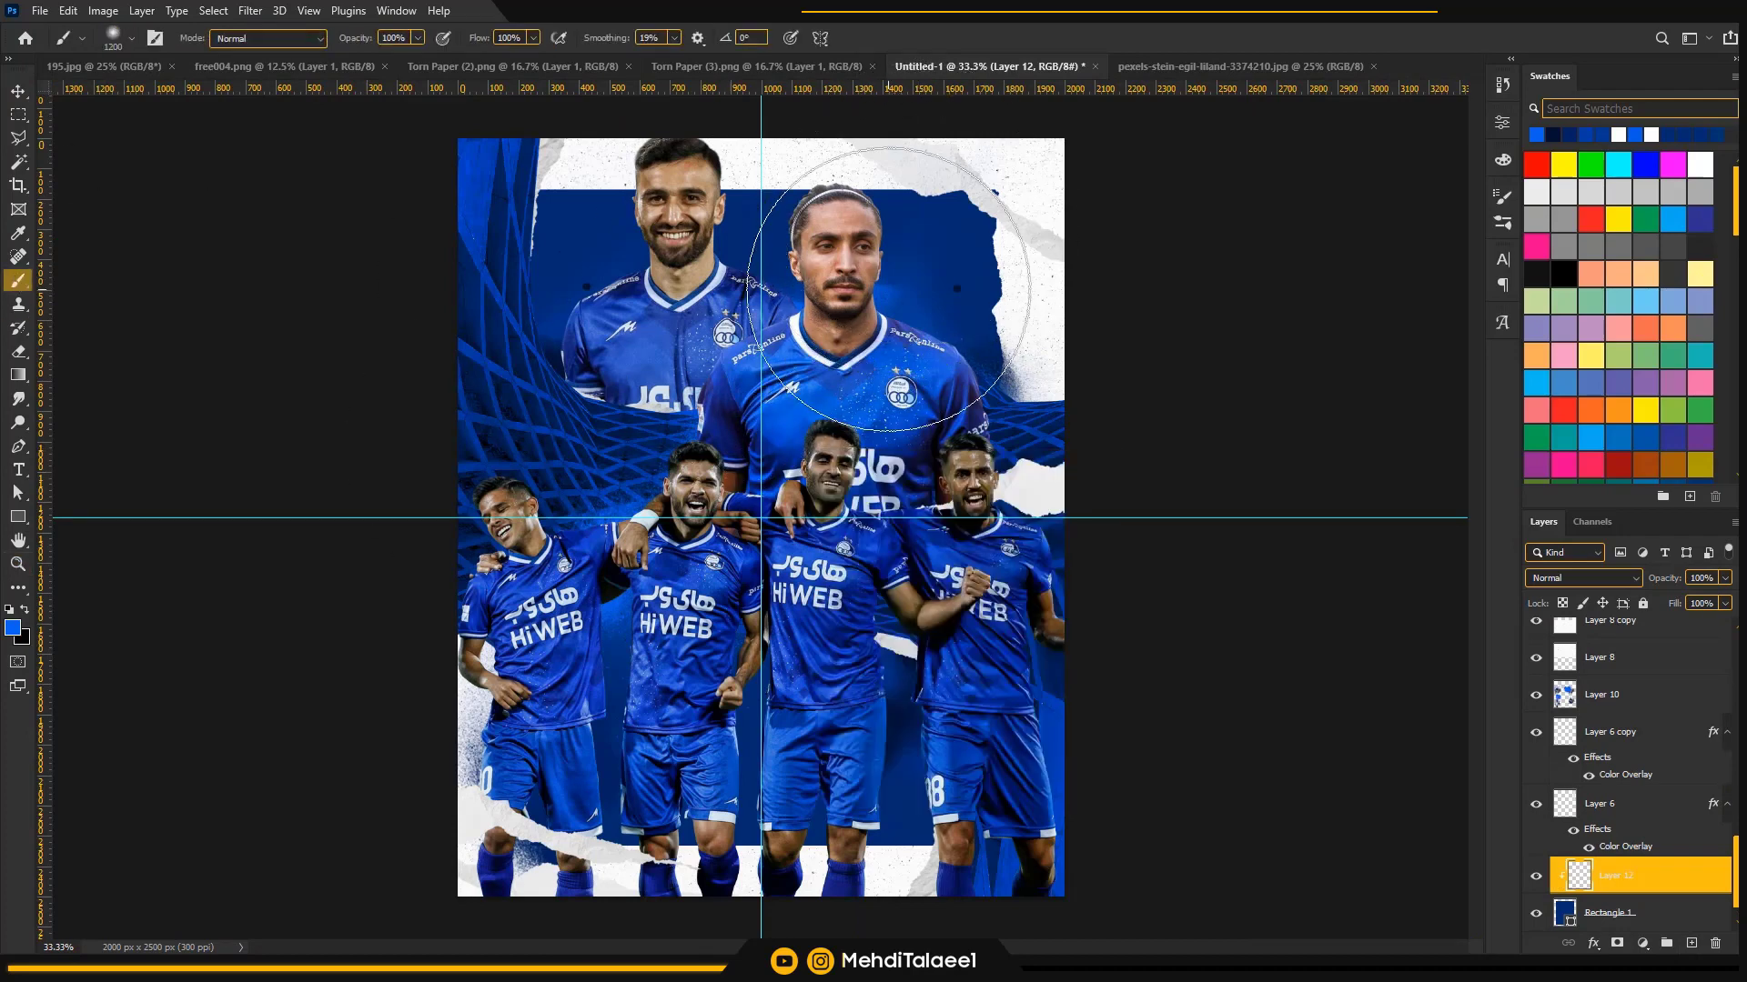
# - Enlarge the soft brush to 1900 px and dab bright blue over the rectangle's upper-right area on the clipped layer
pyautogui.press(']')
pyautogui.press(']')
pyautogui.press(']')
pyautogui.press(']')
pyautogui.press(']')
pyautogui.press(']')
pyautogui.click(913, 227)
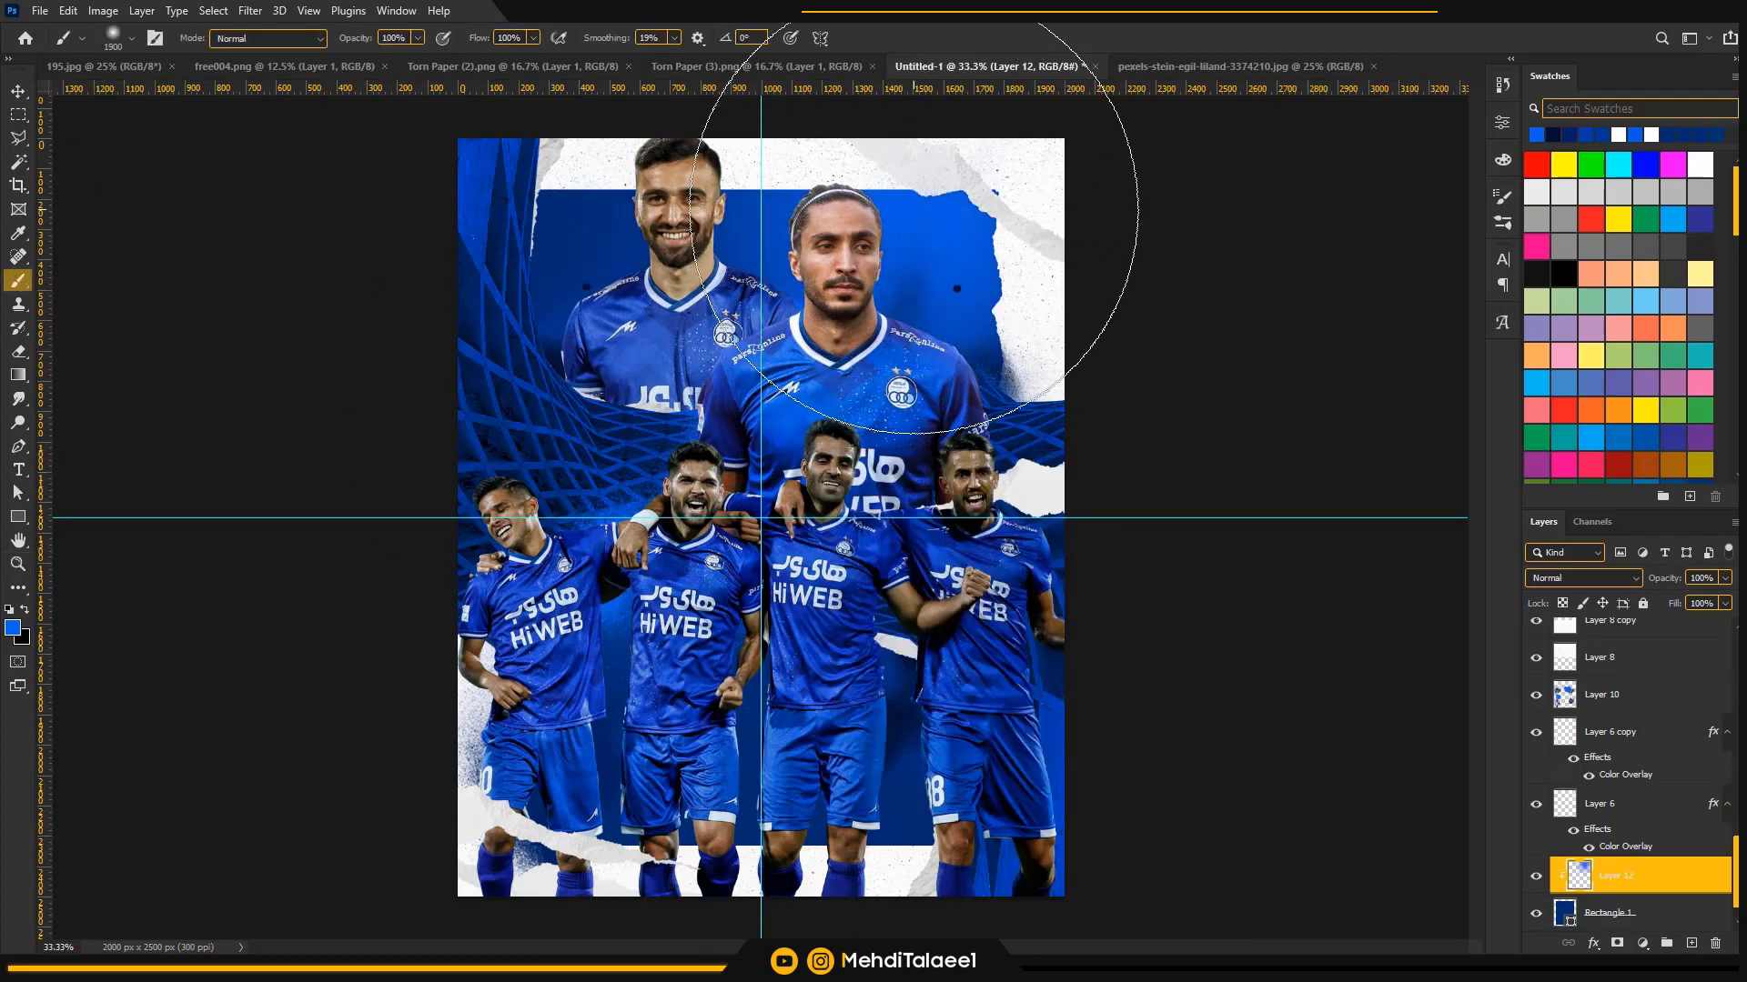
# - Set the foreground color to dark navy #00163b and dab it over the rectangle's lower-left area with a 2100 px brush
pyautogui.click(13, 627)
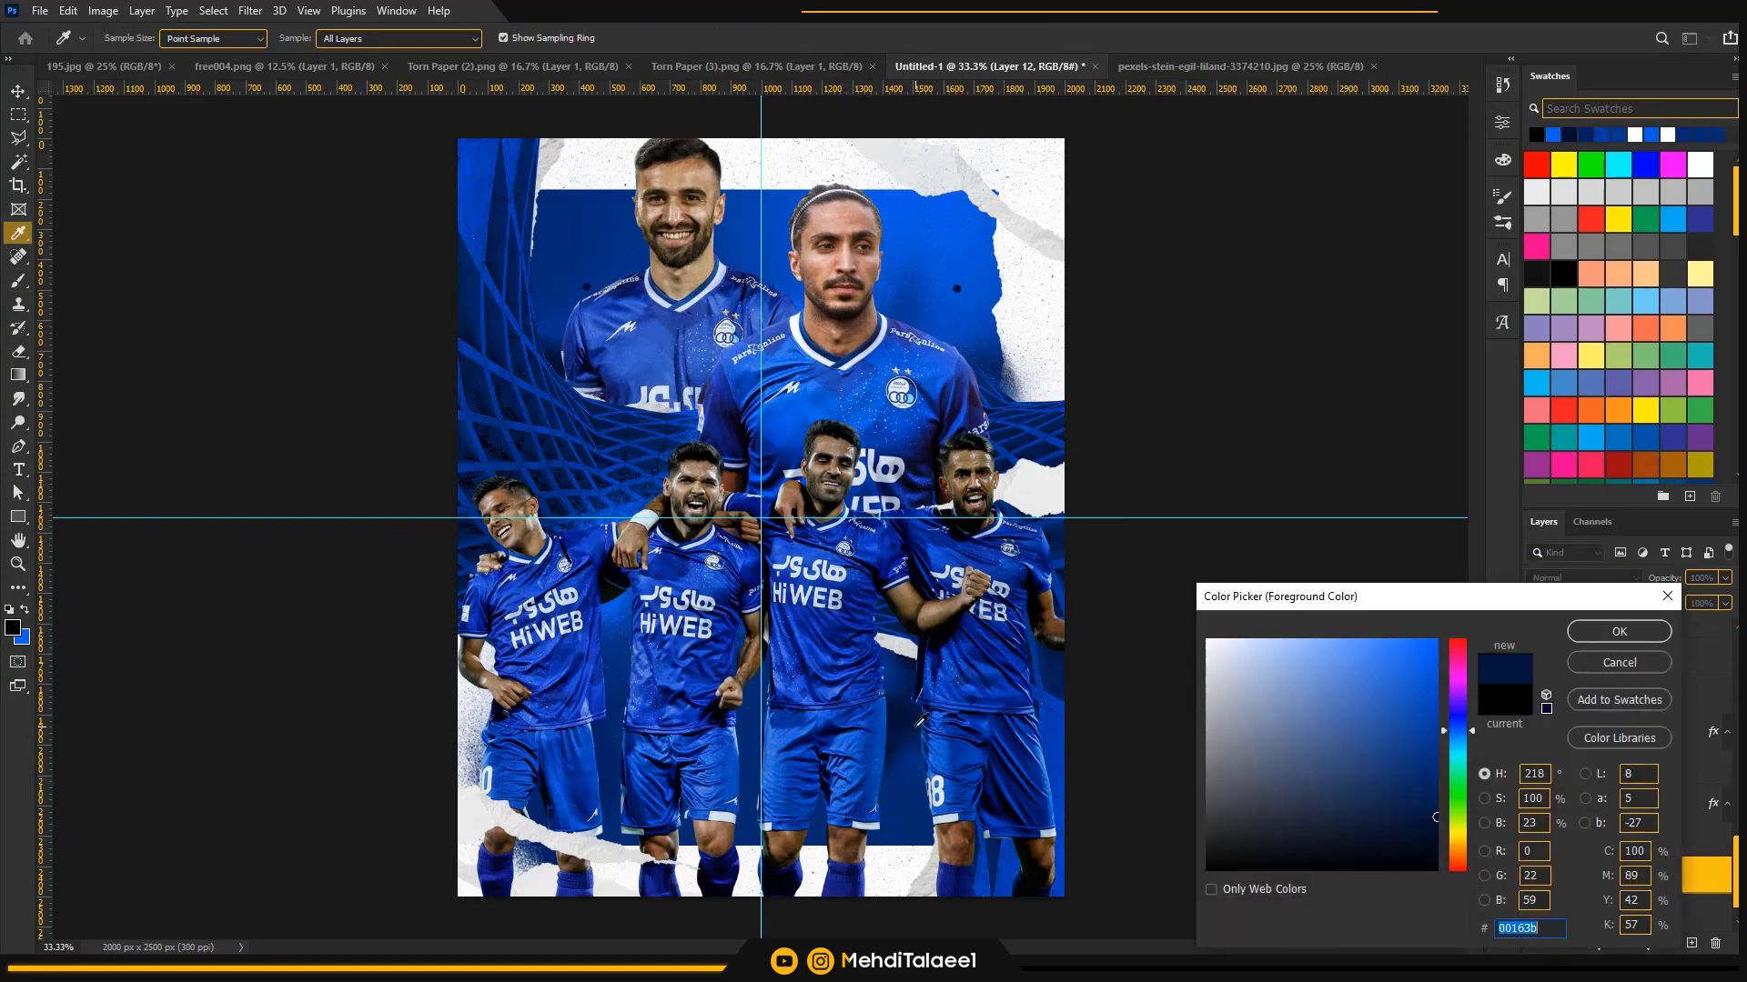
pyautogui.click(1581, 634)
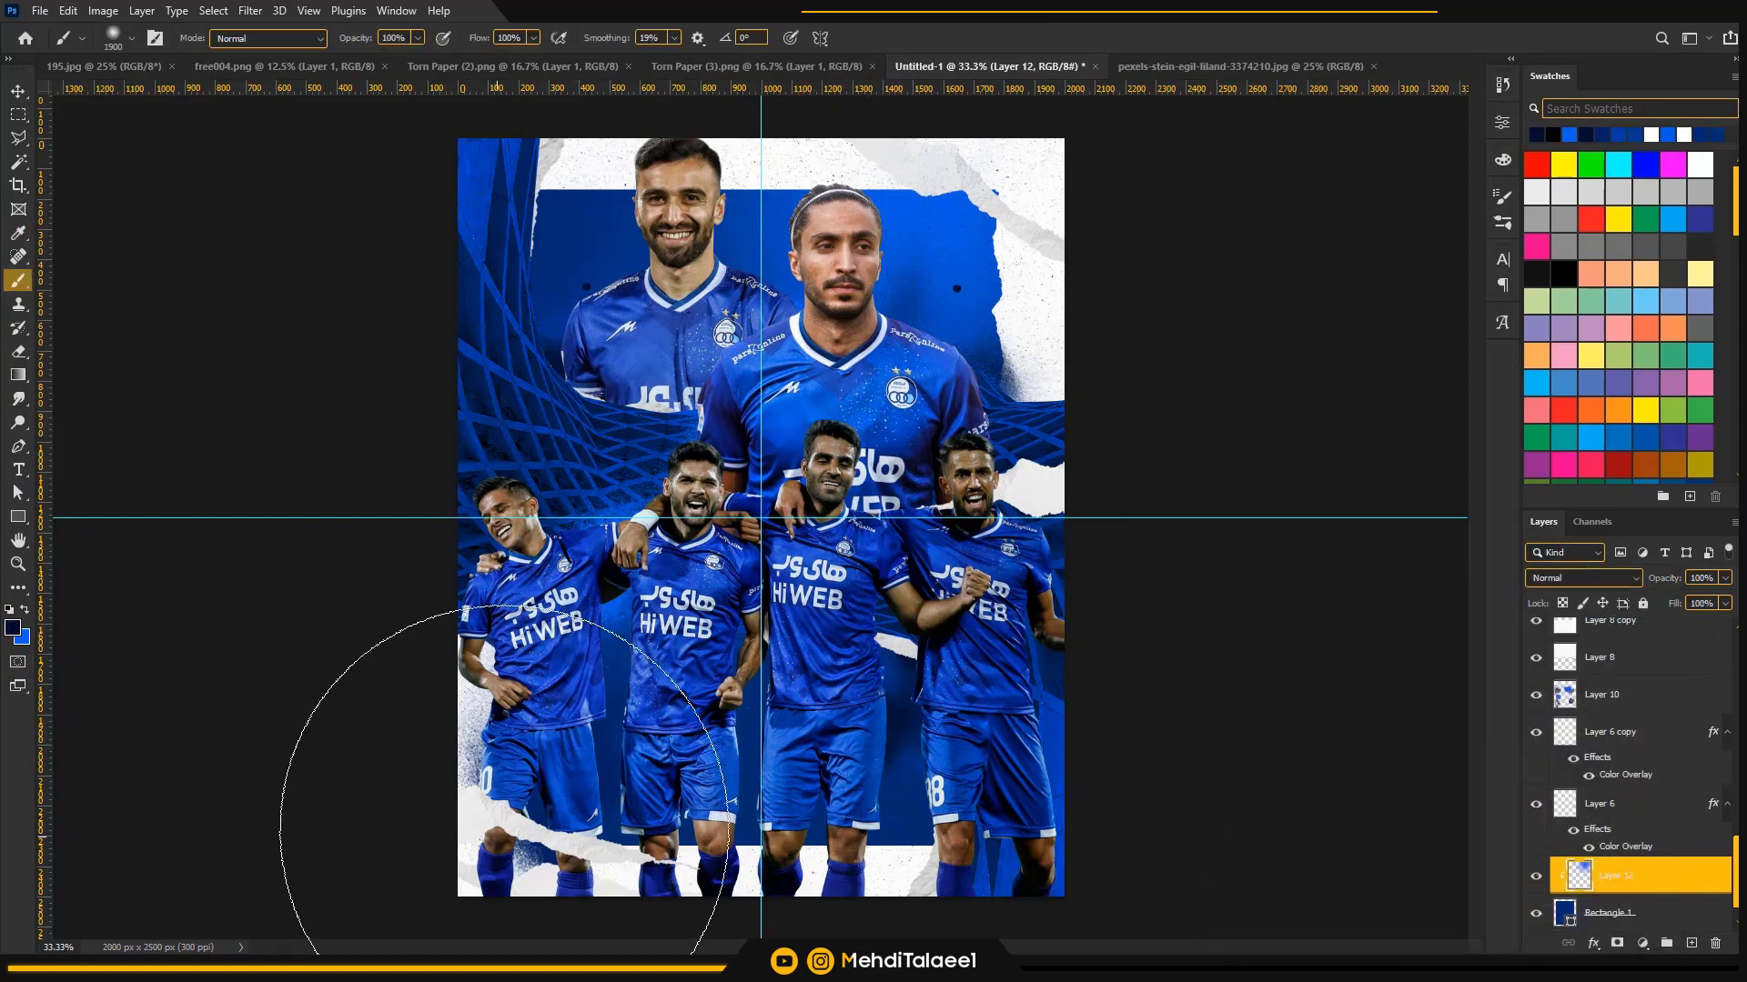
pyautogui.press(']')
pyautogui.press(']')
pyautogui.click(562, 789)
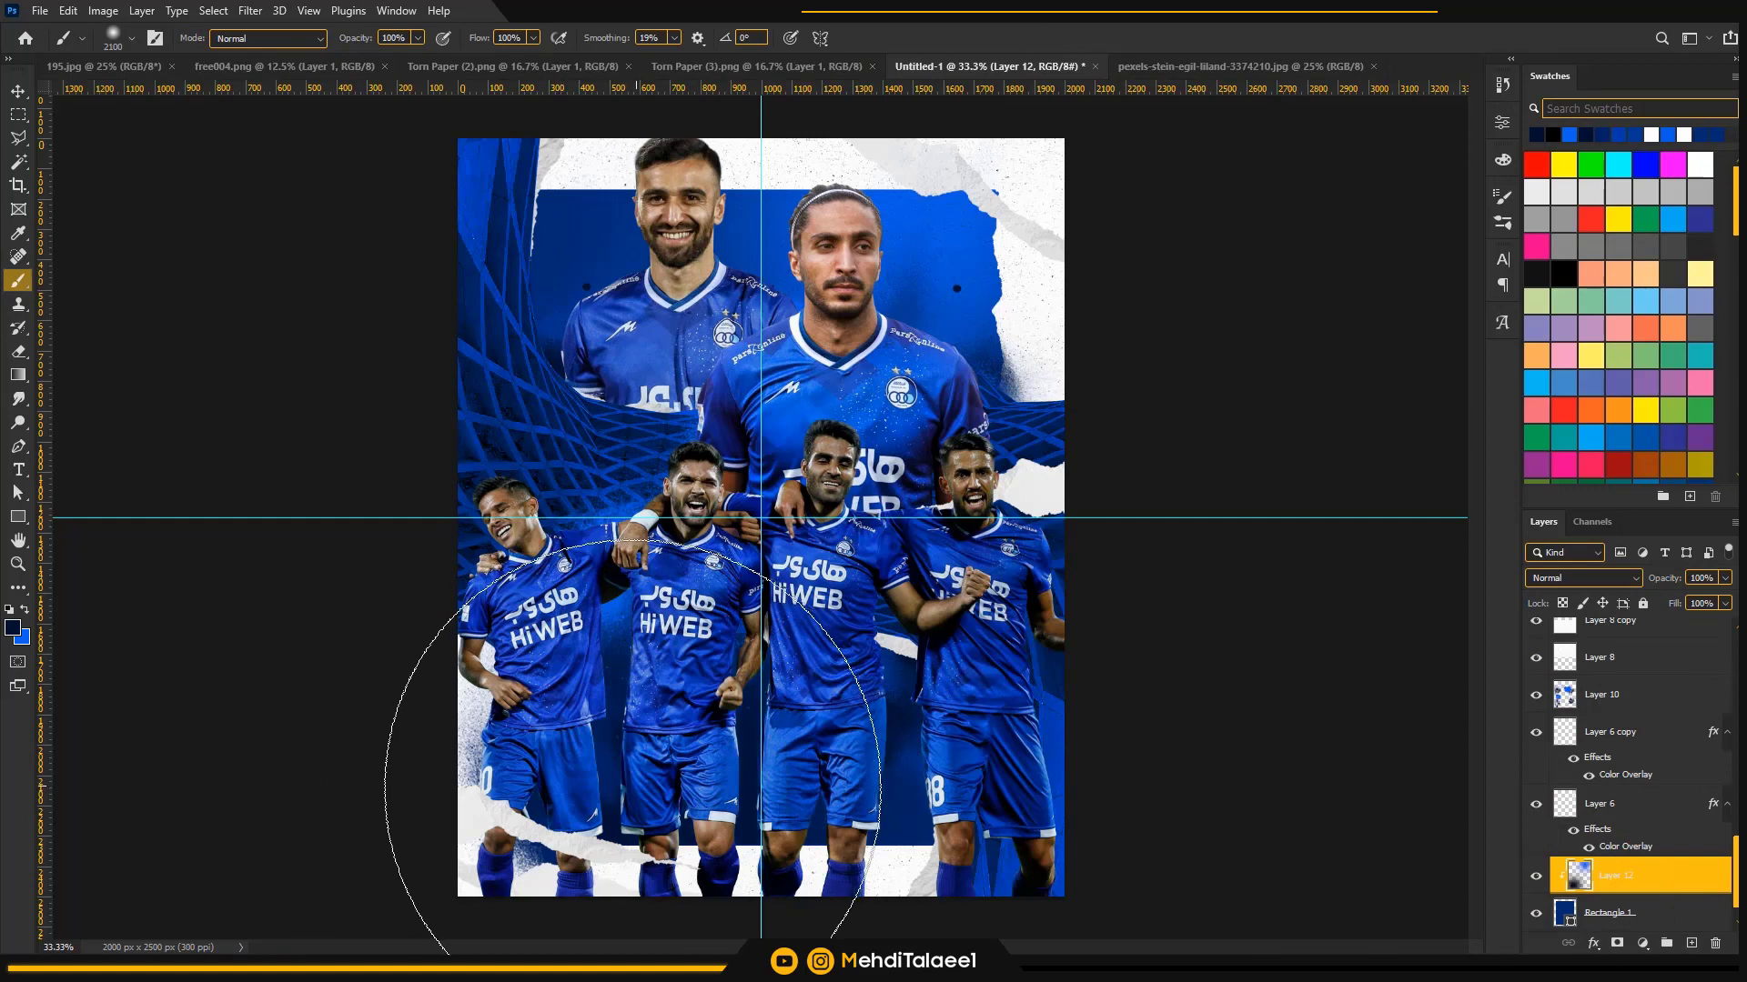
# - Set the clipped color layer's opacity to 80% and merge it down into Rectangle 1
pyautogui.scroll(-1, 1730, 884)
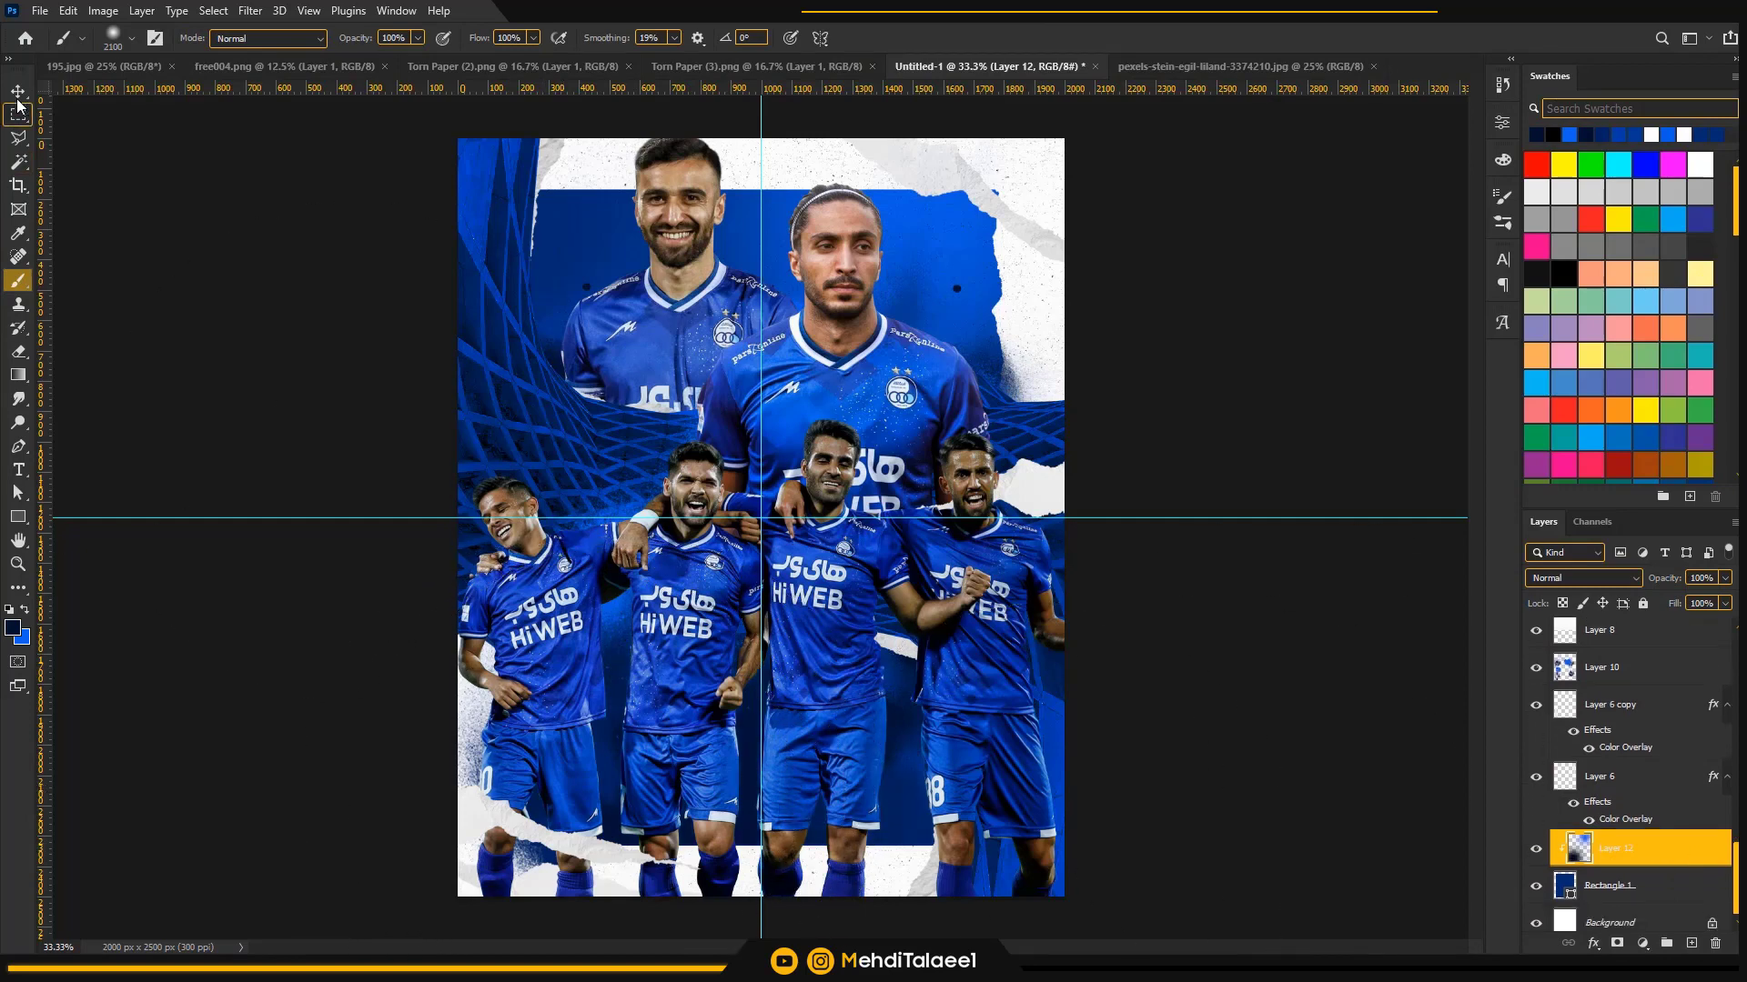
pyautogui.press('v')
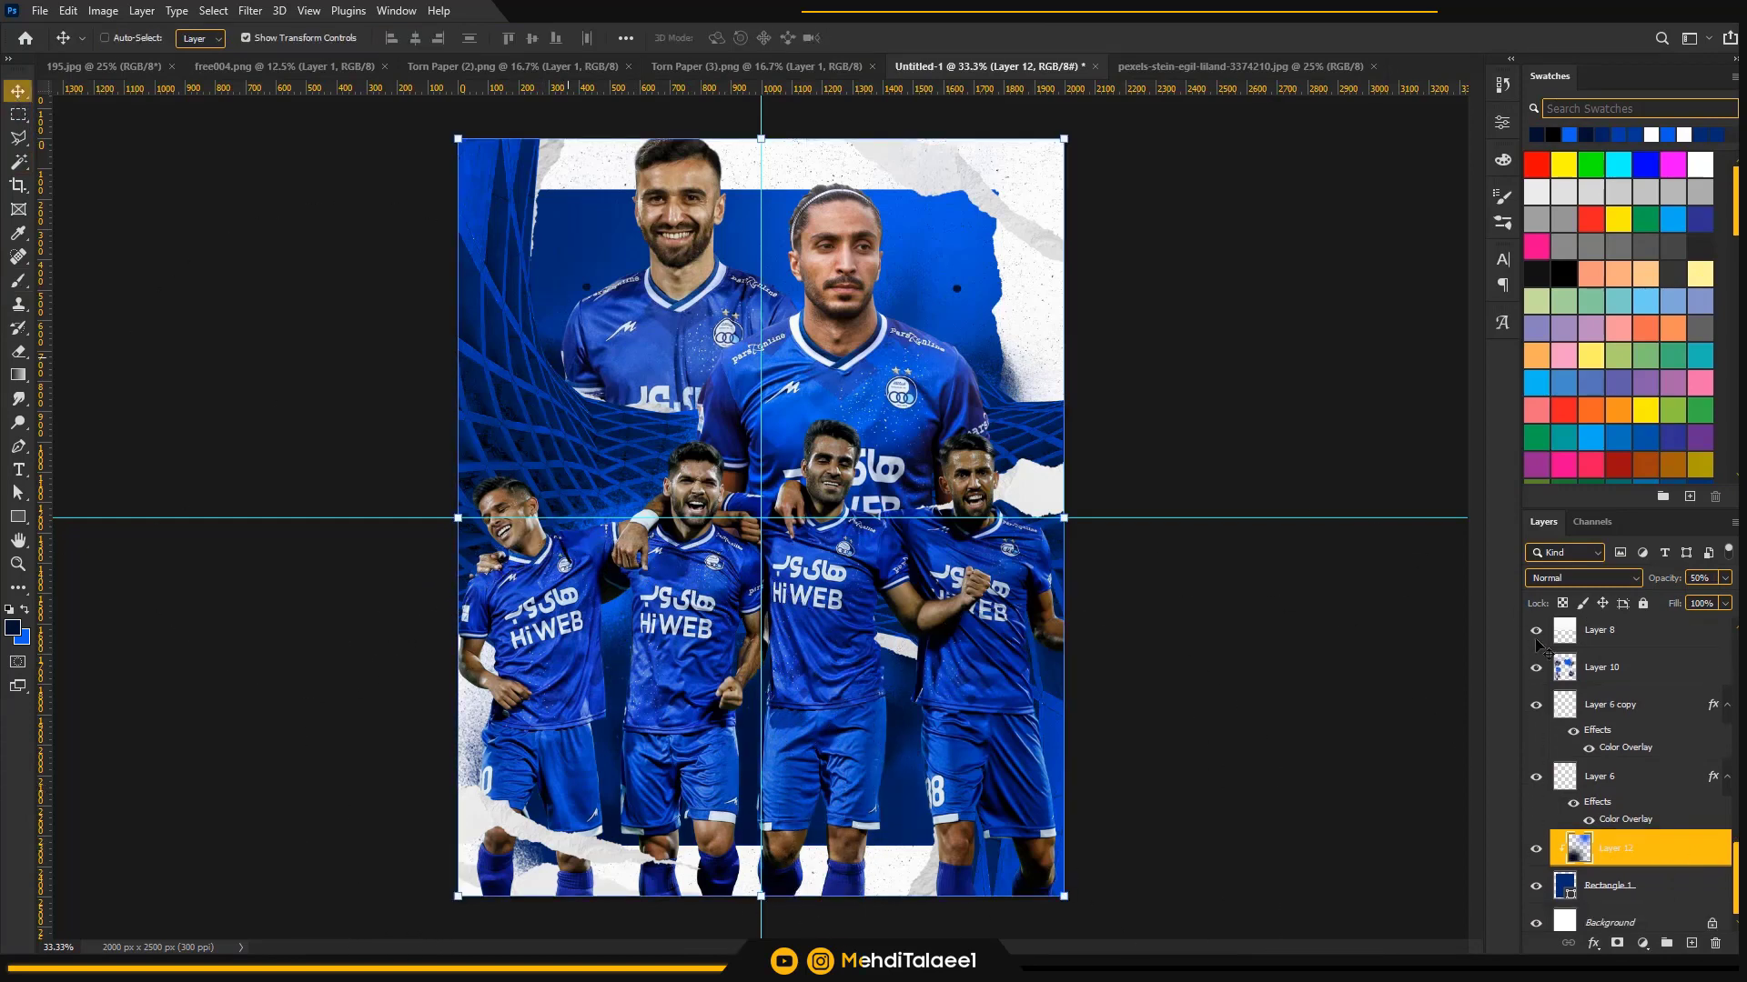
pyautogui.press('8')
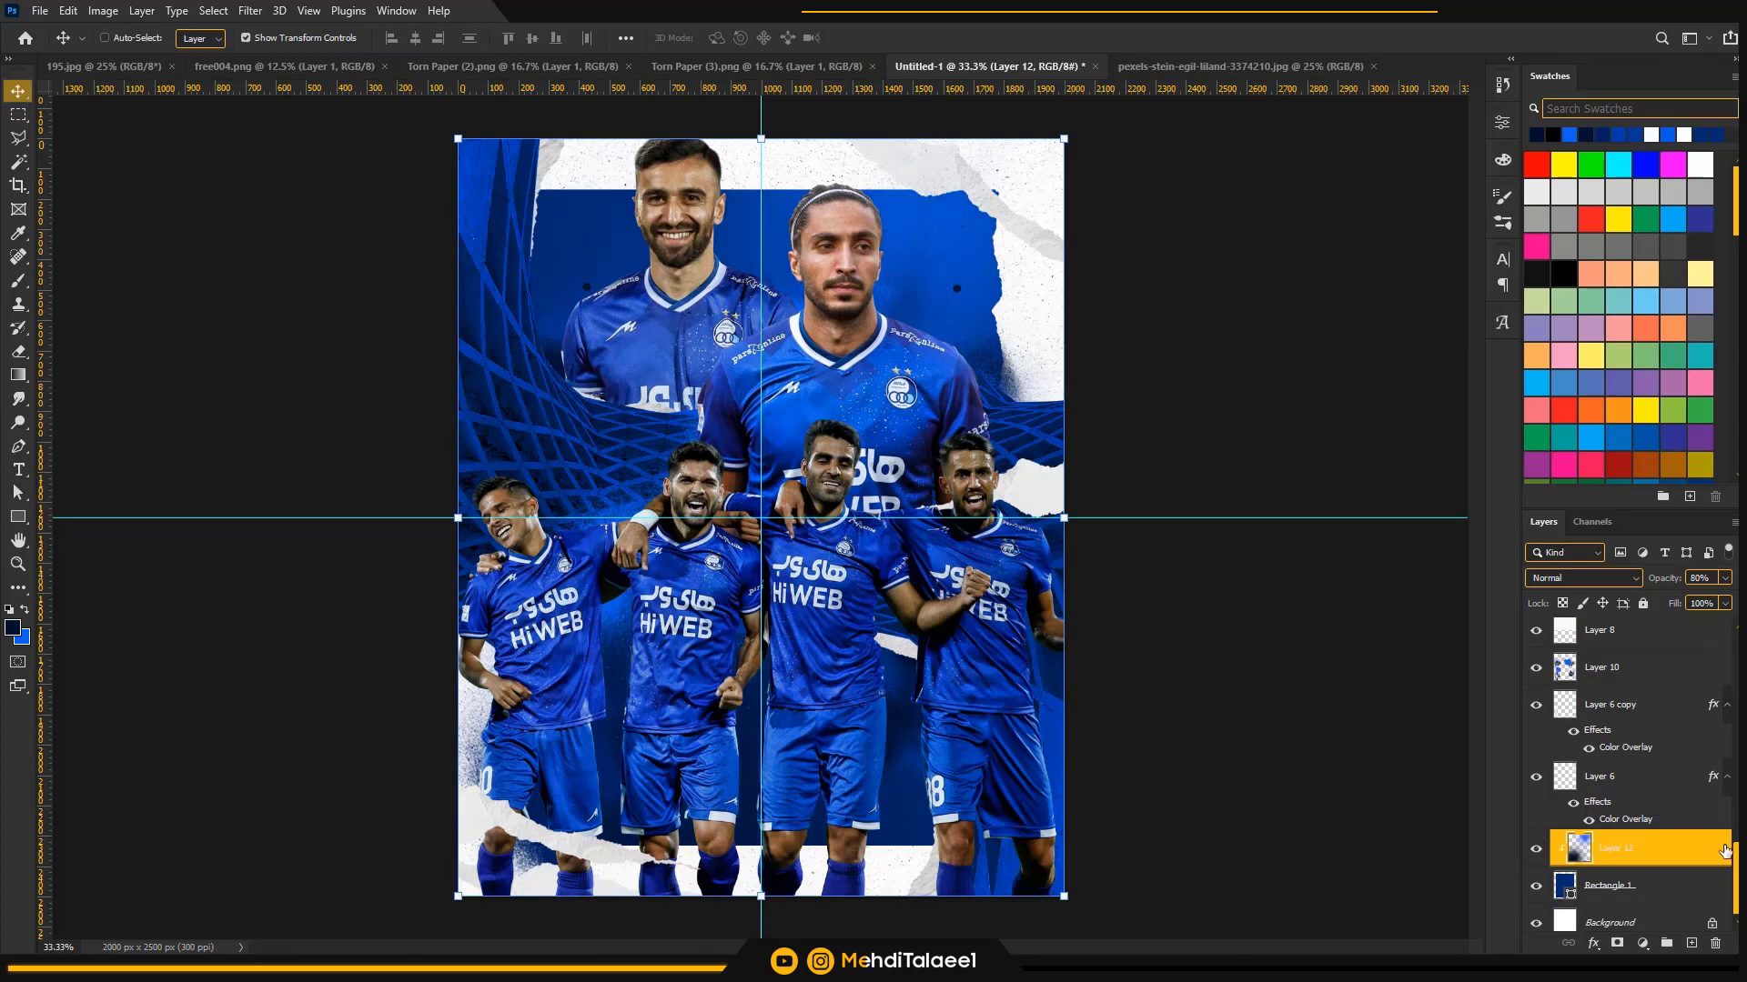
pyautogui.hotkey('ctrl', 'e')
# - Apply the Camera Raw Filter to the merged rectangle layer with Grain set to 62
pyautogui.click(250, 11)
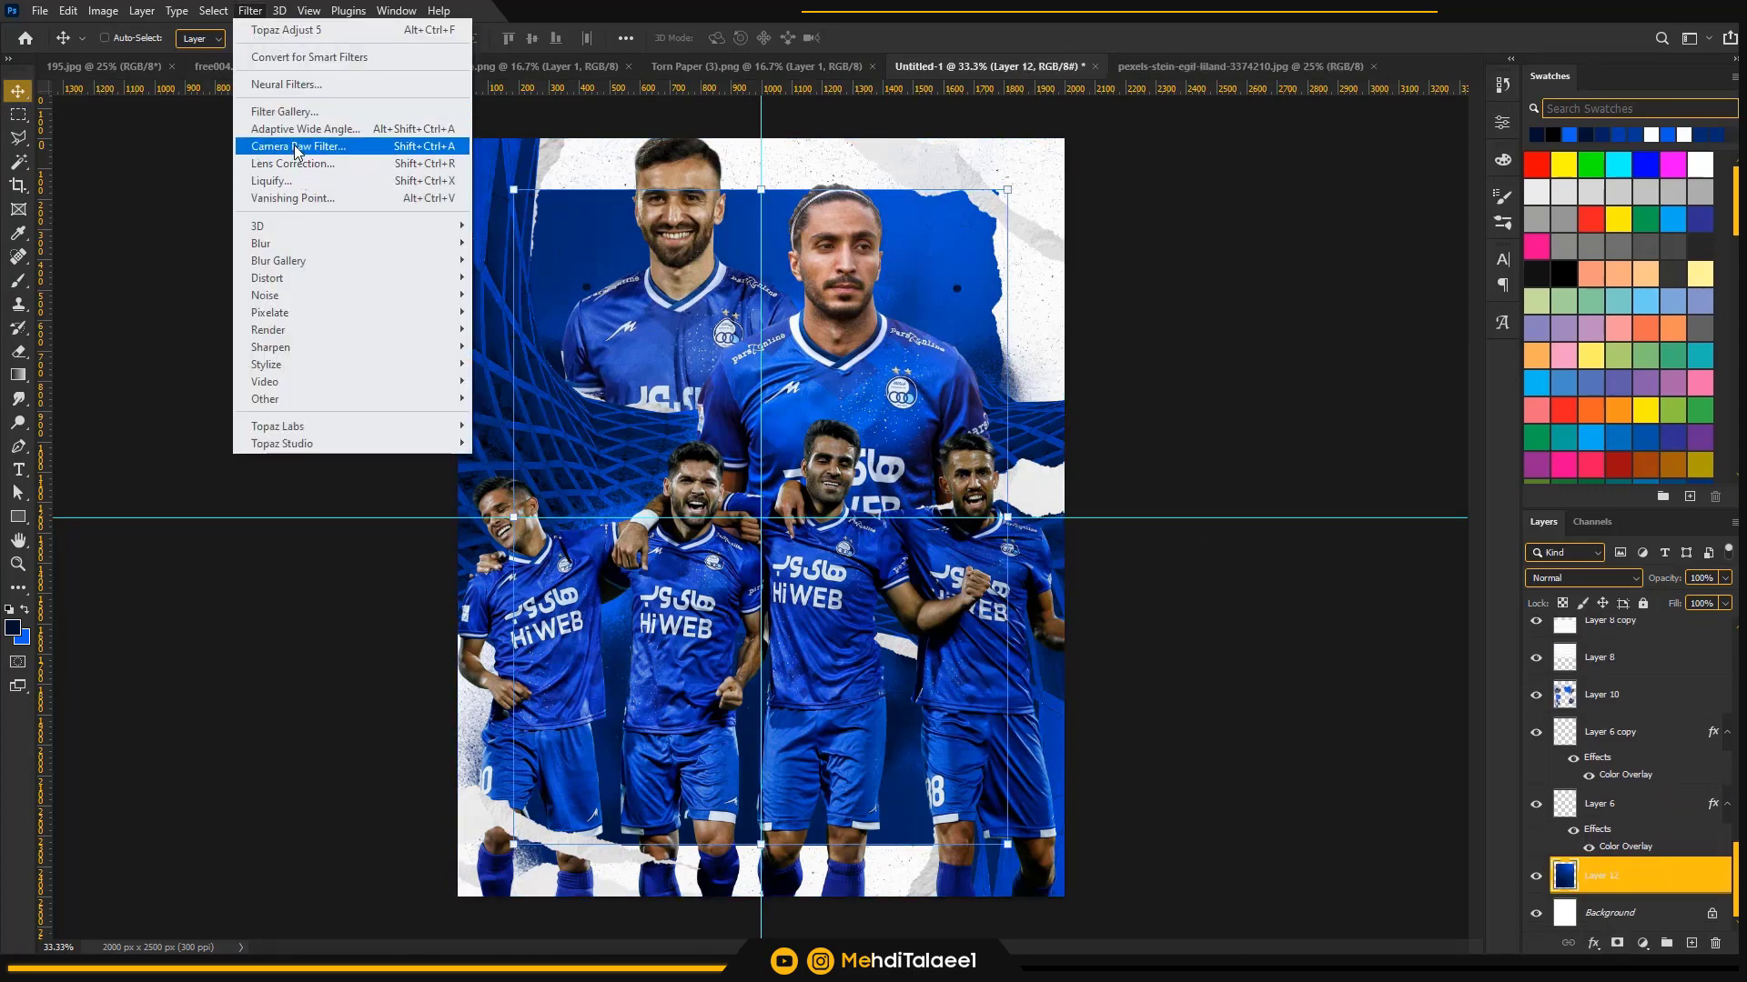
pyautogui.click(294, 148)
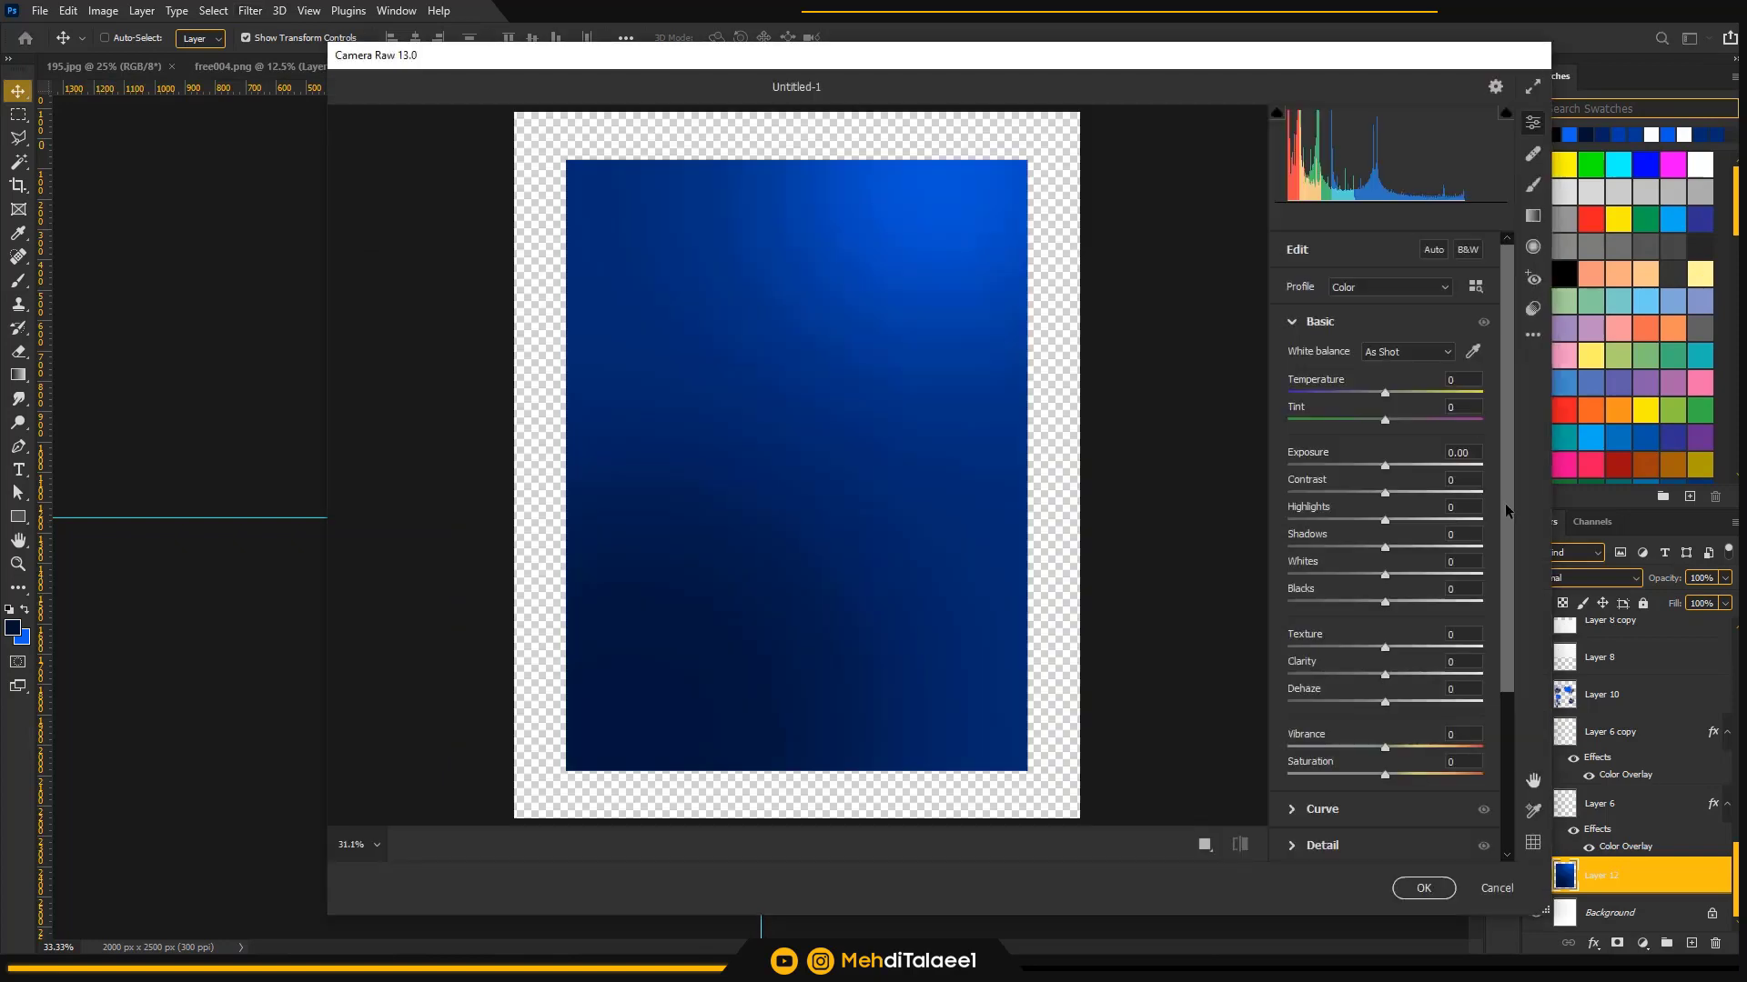
pyautogui.moveTo(1506, 503); pyautogui.dragTo(1510, 662)
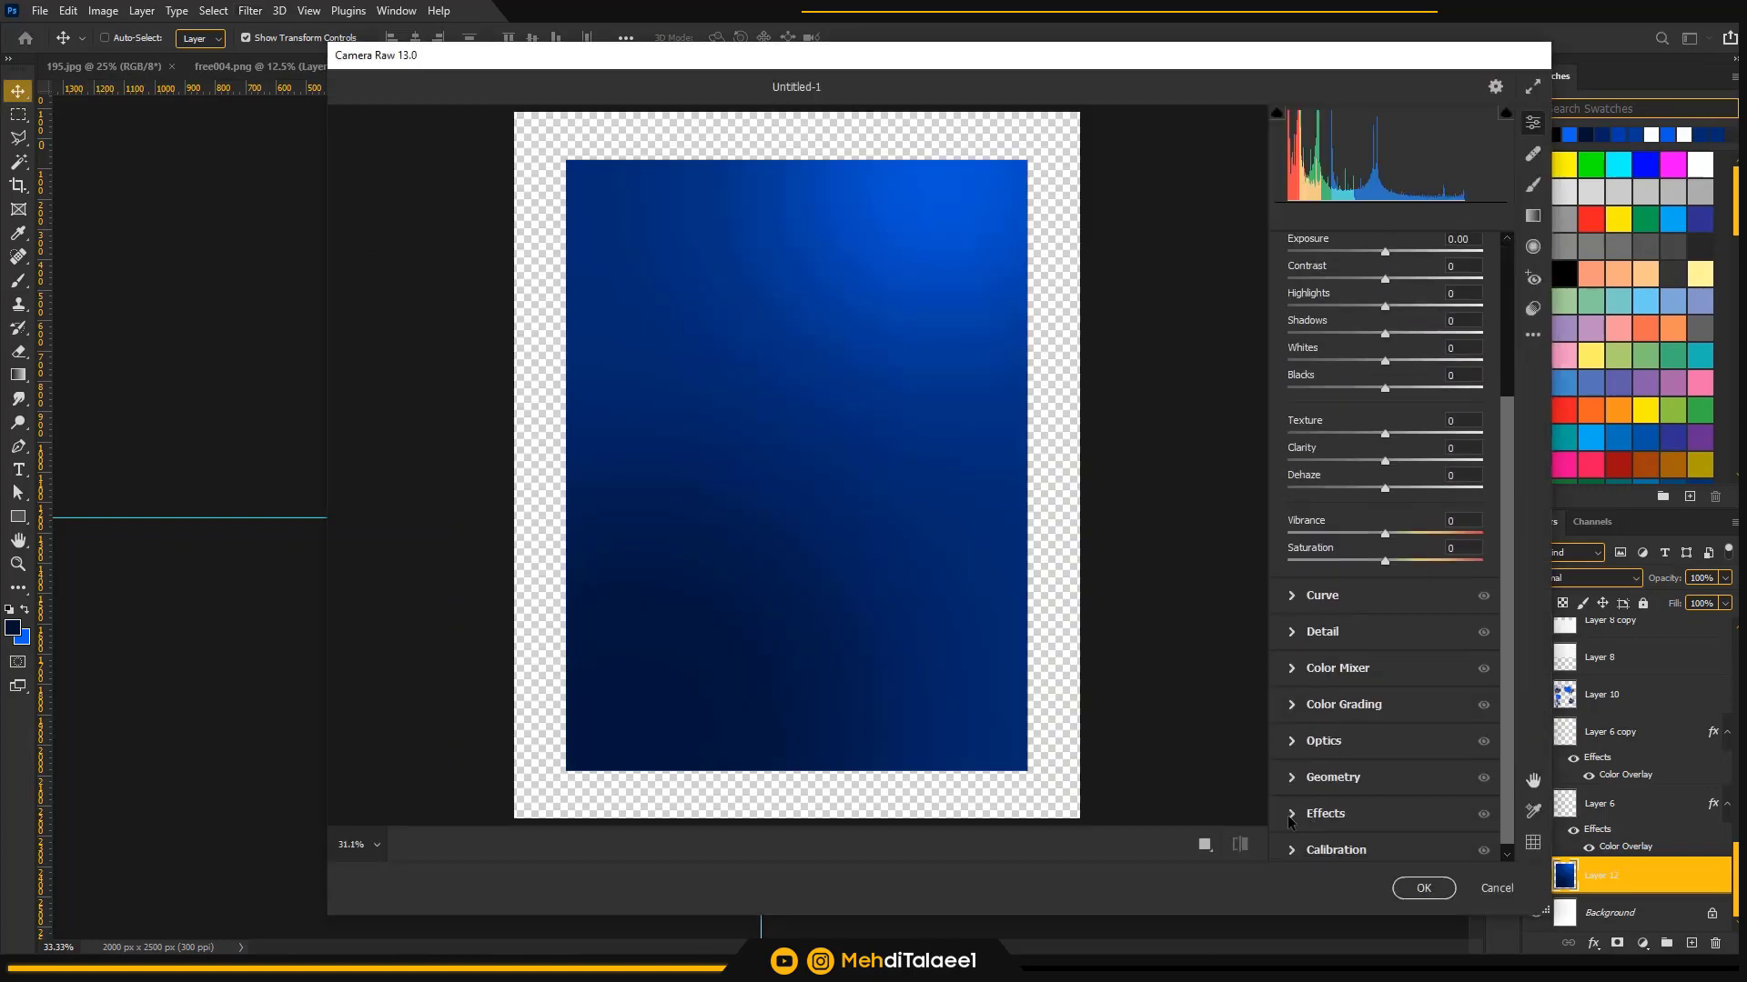
pyautogui.click(1291, 815)
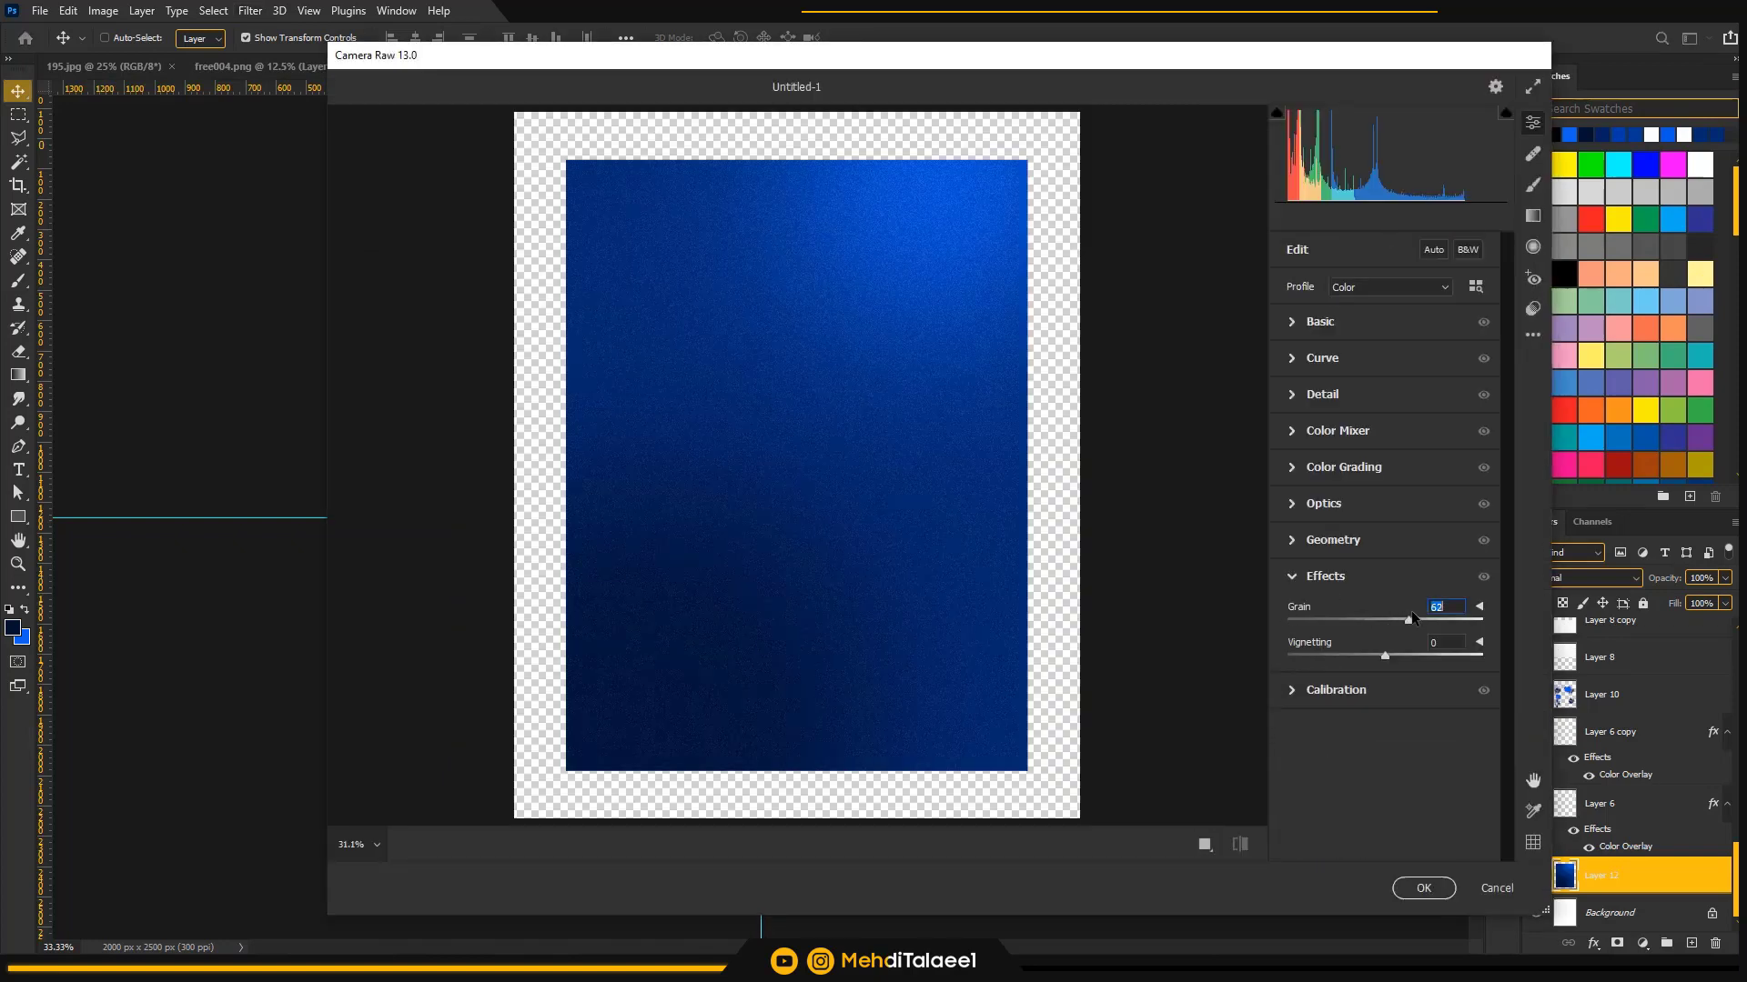
pyautogui.click(1416, 890)
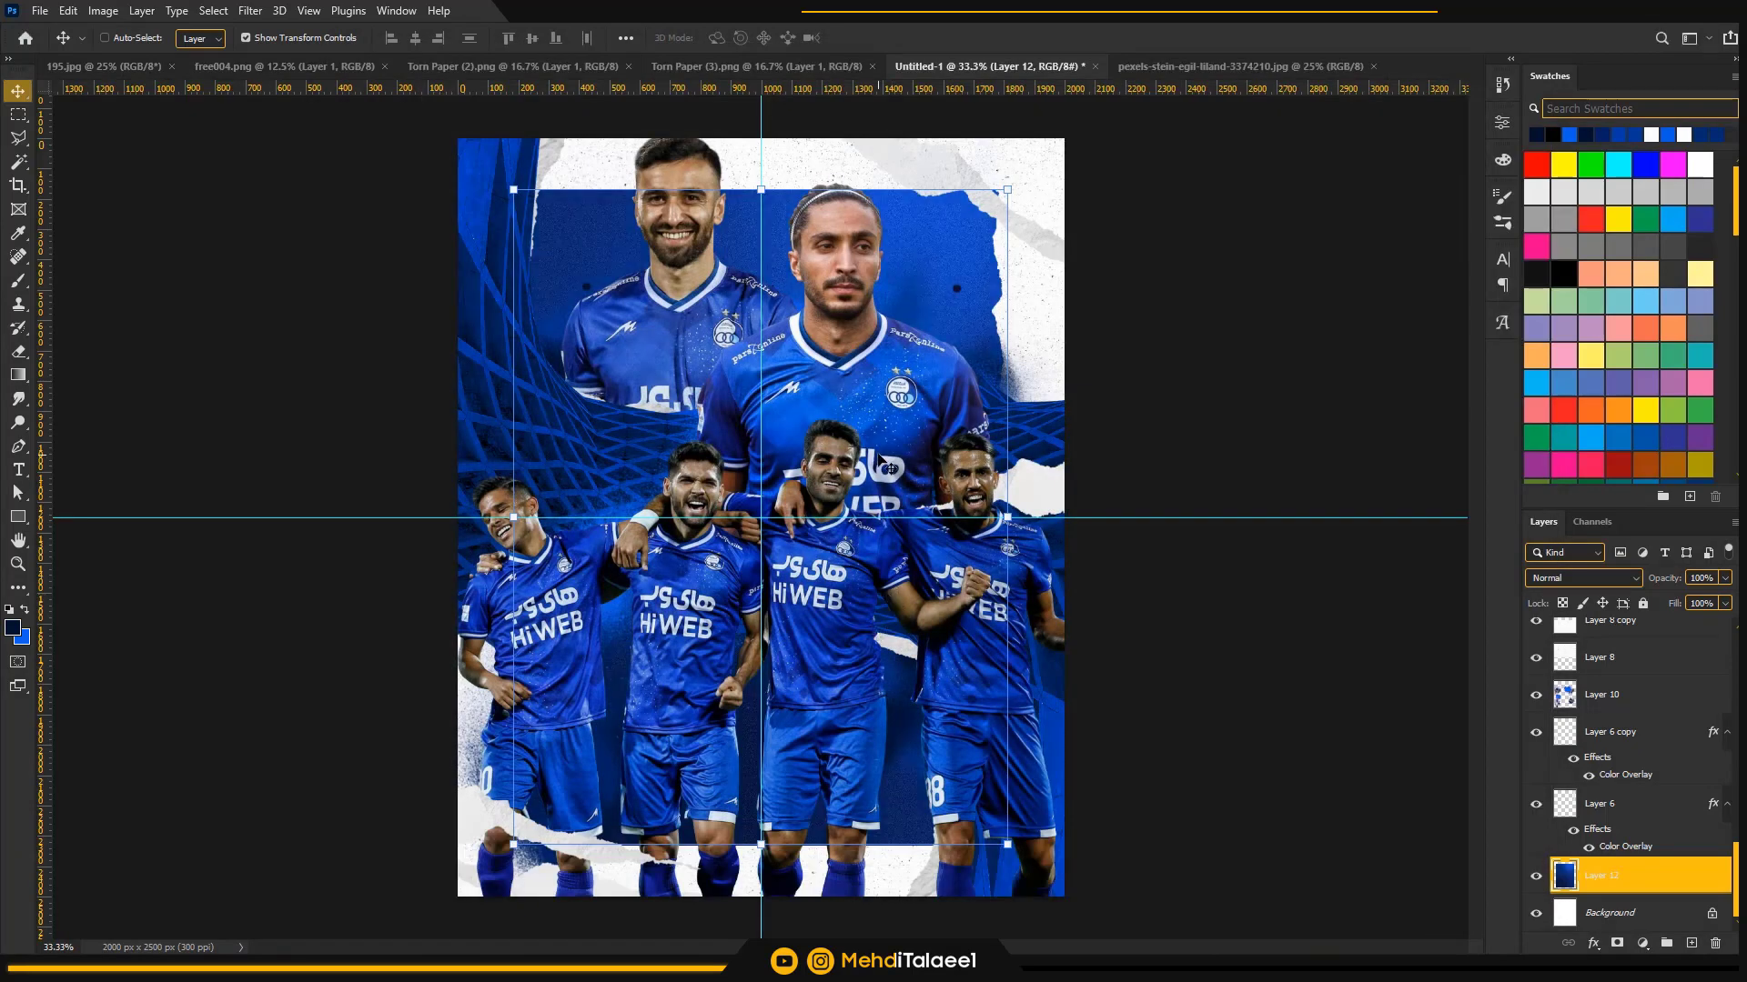
# - Nudge the torn paper strip on Layer 11 copy 2 slightly within the poster's upper-right corner
pyautogui.press('z')
pyautogui.keyDown('alt'); pyautogui.click(799, 507); pyautogui.keyUp('alt')
pyautogui.click(1640, 737)
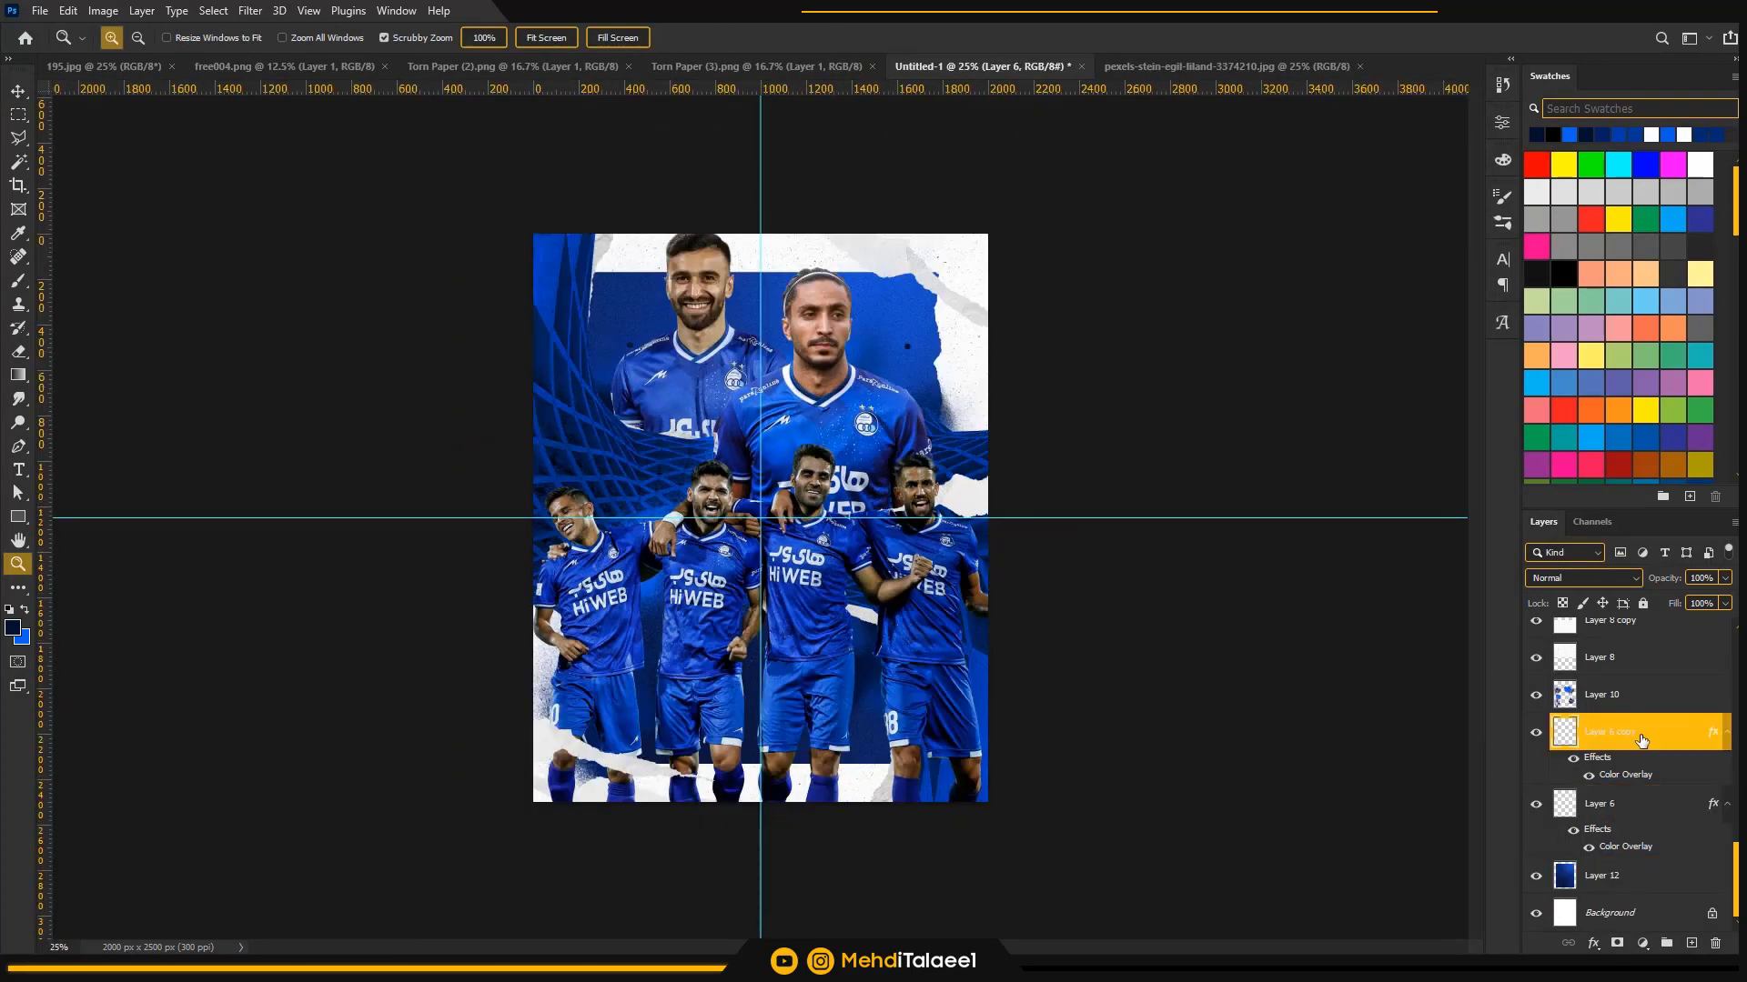
pyautogui.scroll(3, 1642, 738)
pyautogui.click(1651, 713)
pyautogui.click(1650, 754)
pyautogui.press('v')
pyautogui.moveTo(928, 291); pyautogui.dragTo(934, 289)
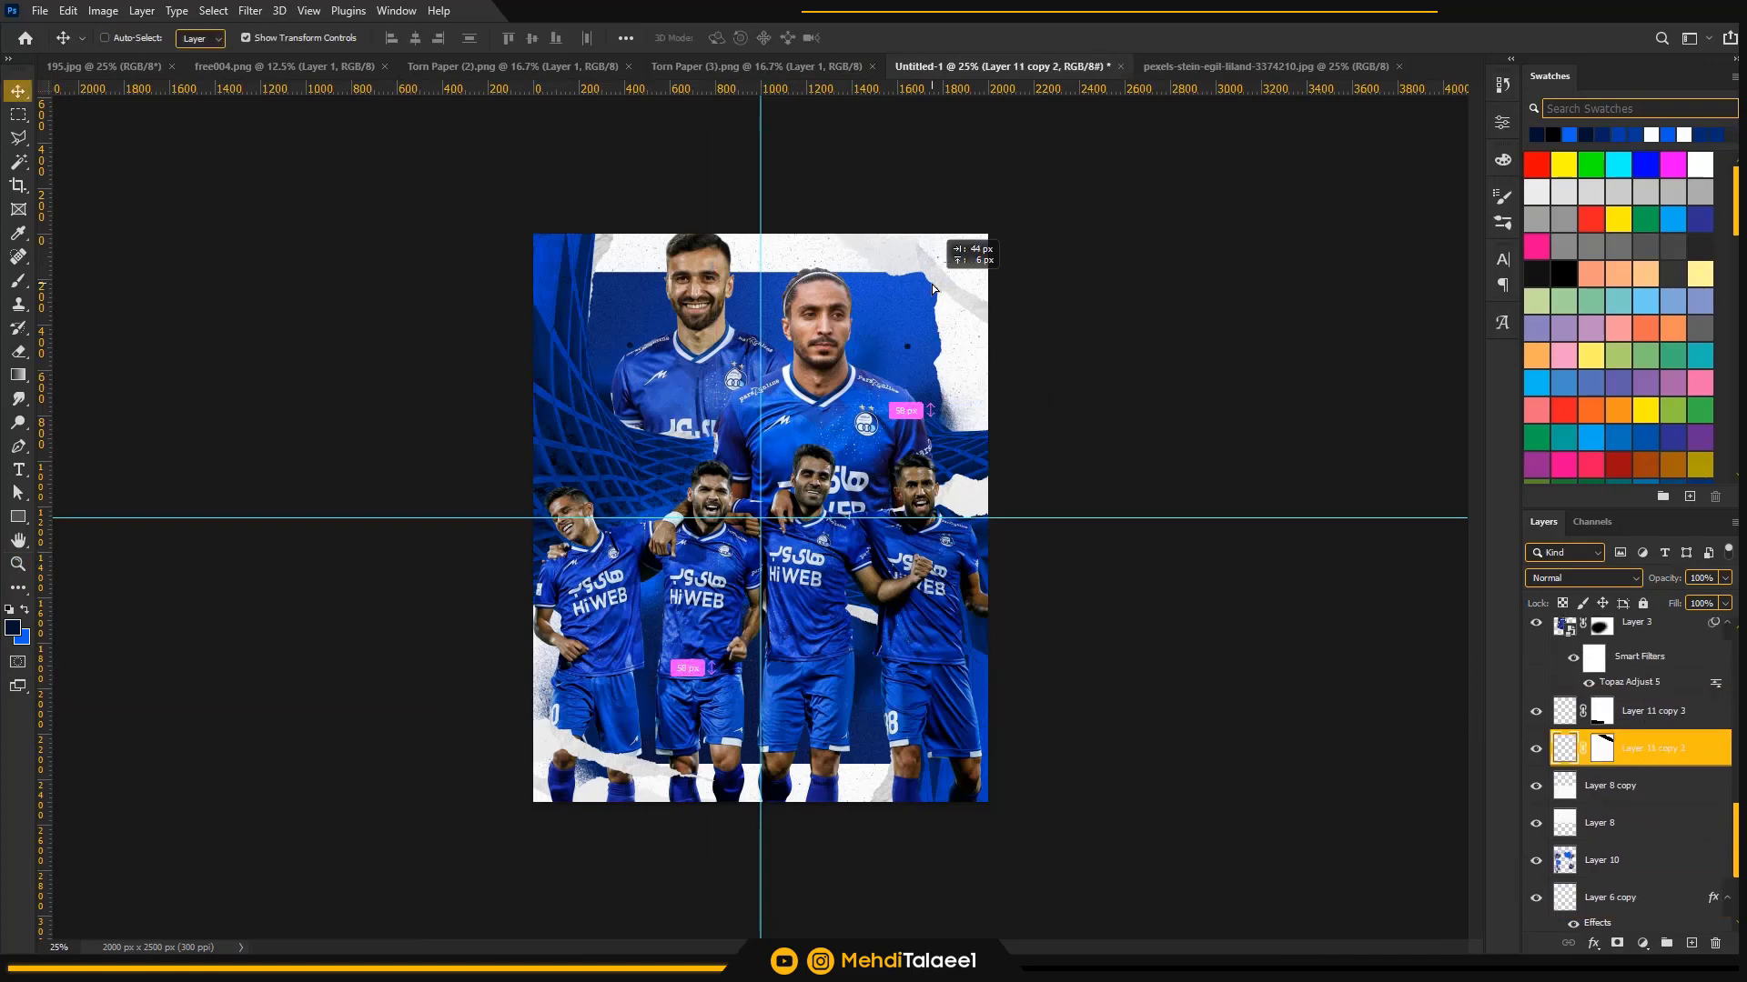
pyautogui.press('z')
pyautogui.click(928, 280)
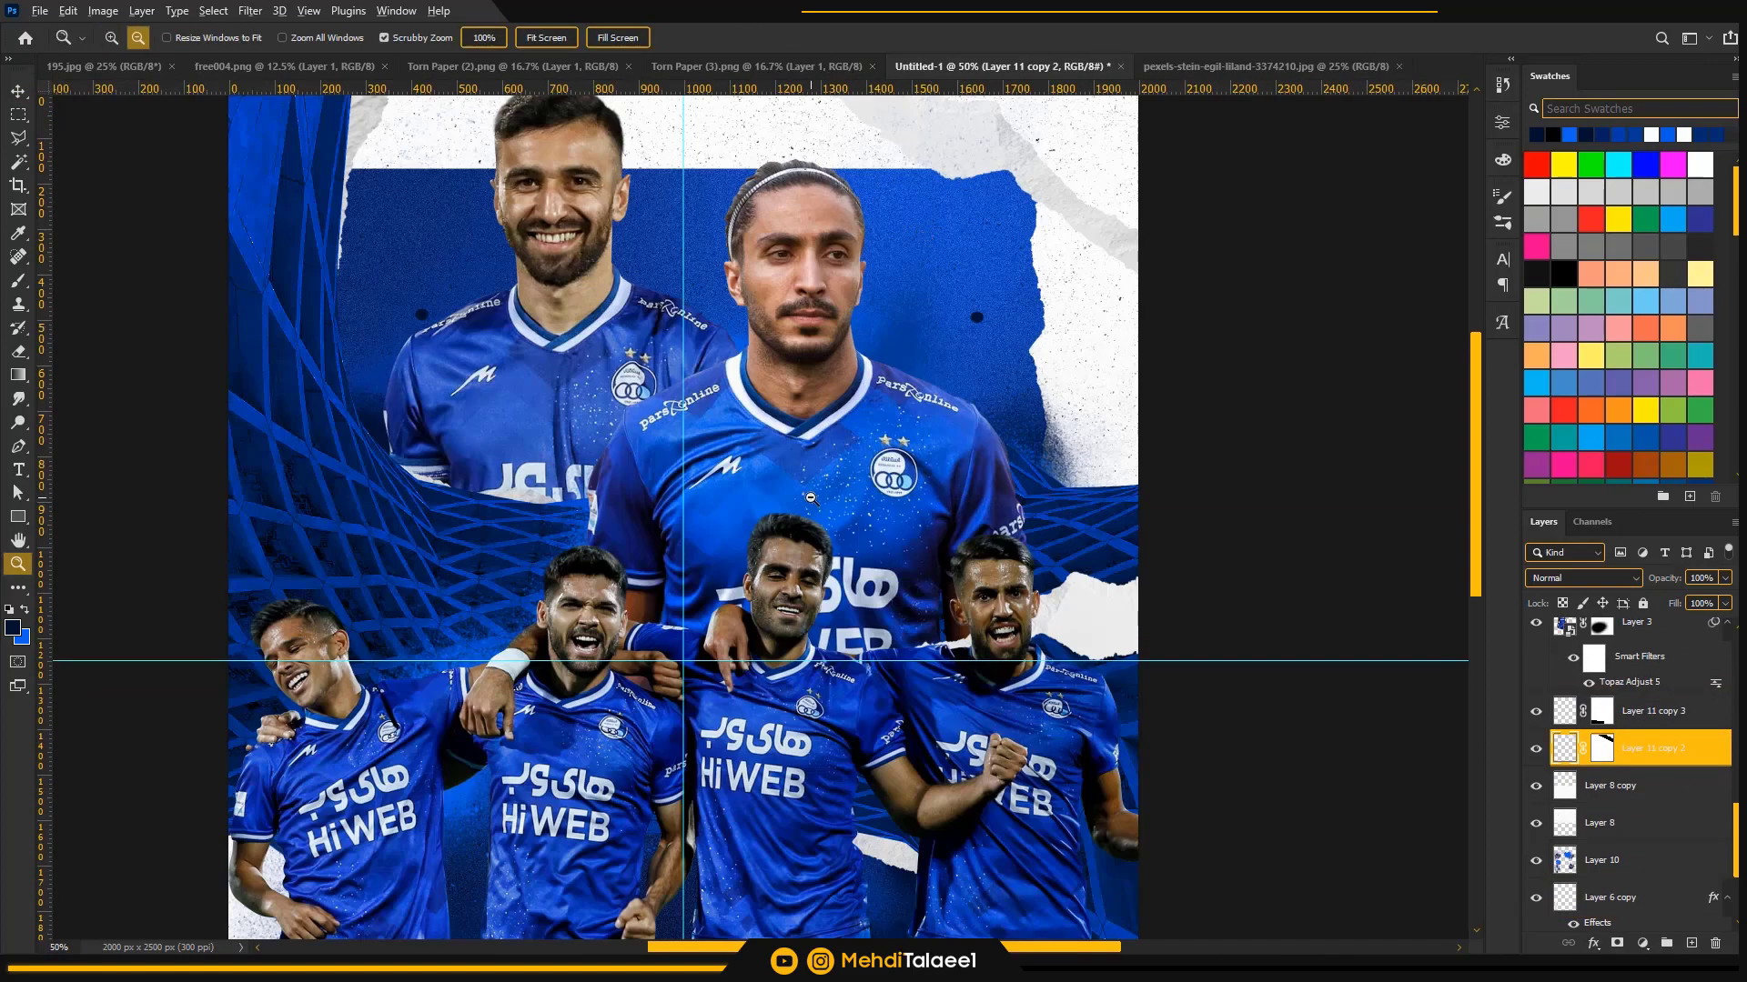
pyautogui.keyDown('alt'); pyautogui.click(811, 497); pyautogui.keyUp('alt')
# - Move the torn strip on Layer 11 copy, behind the front-row players, slightly downward
pyautogui.moveTo(1735, 842); pyautogui.dragTo(1734, 683)
pyautogui.click(1645, 799)
pyautogui.press('v')
pyautogui.click(1645, 731)
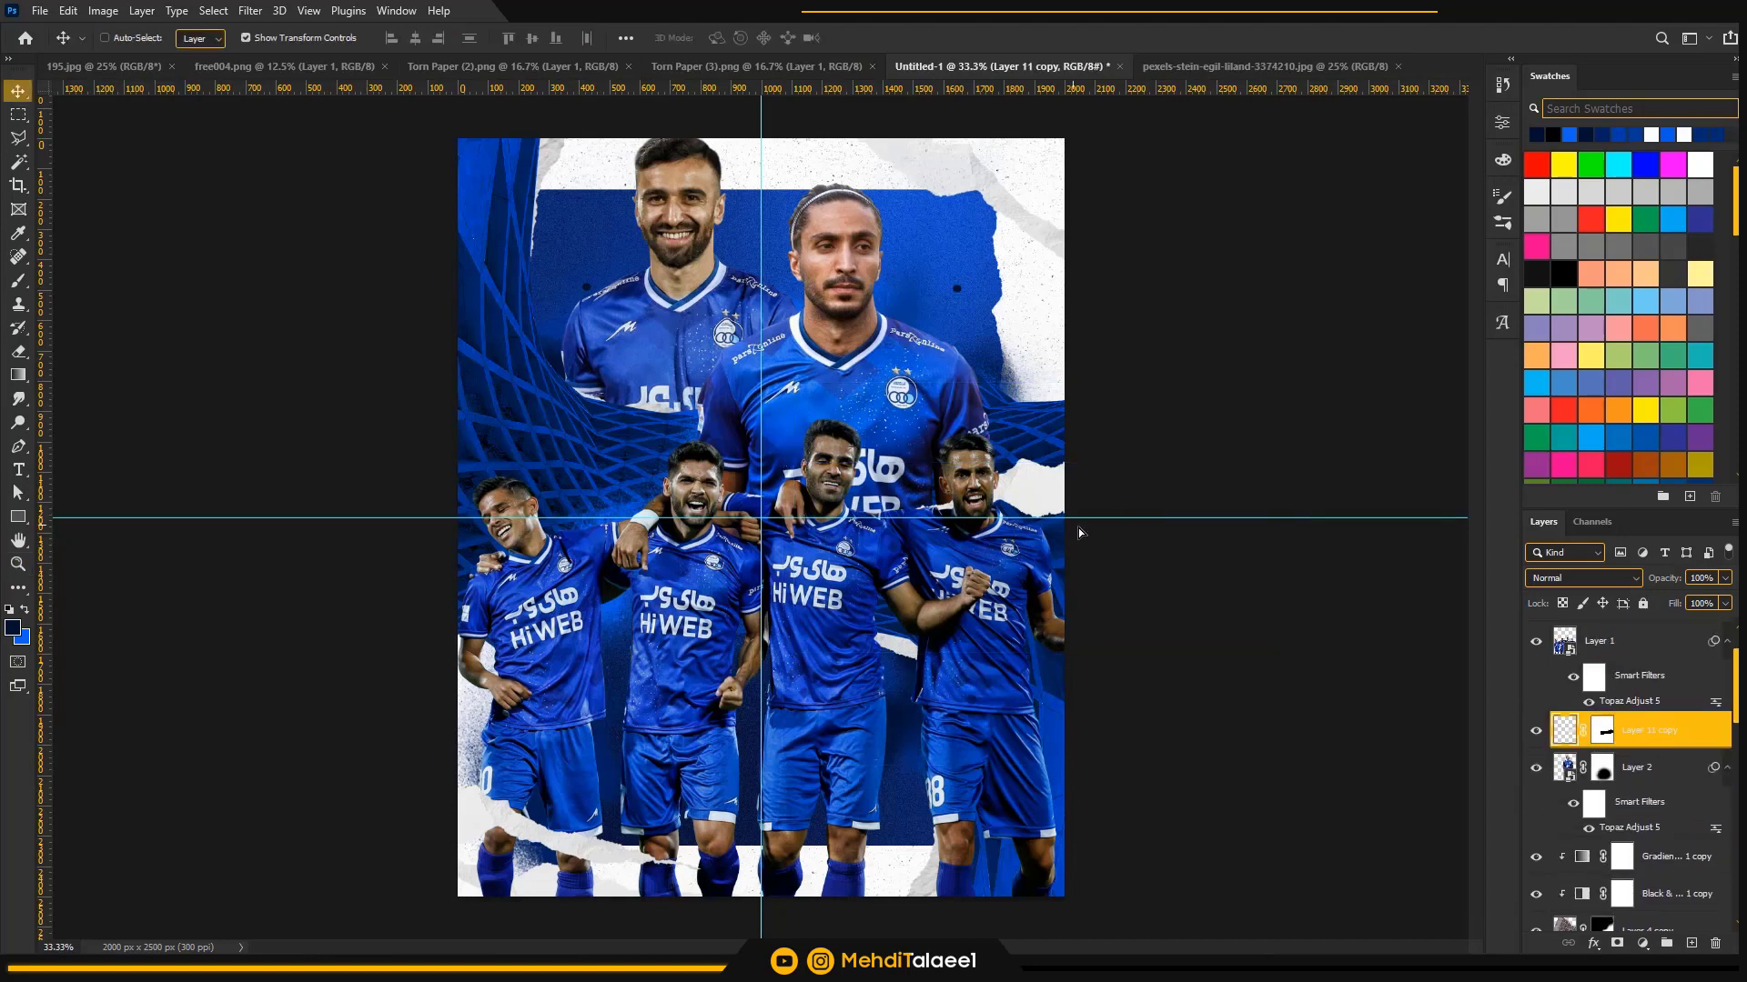
pyautogui.moveTo(1074, 530); pyautogui.dragTo(1074, 564)
pyautogui.press('z')
pyautogui.keyDown('alt'); pyautogui.click(804, 439); pyautogui.keyUp('alt')
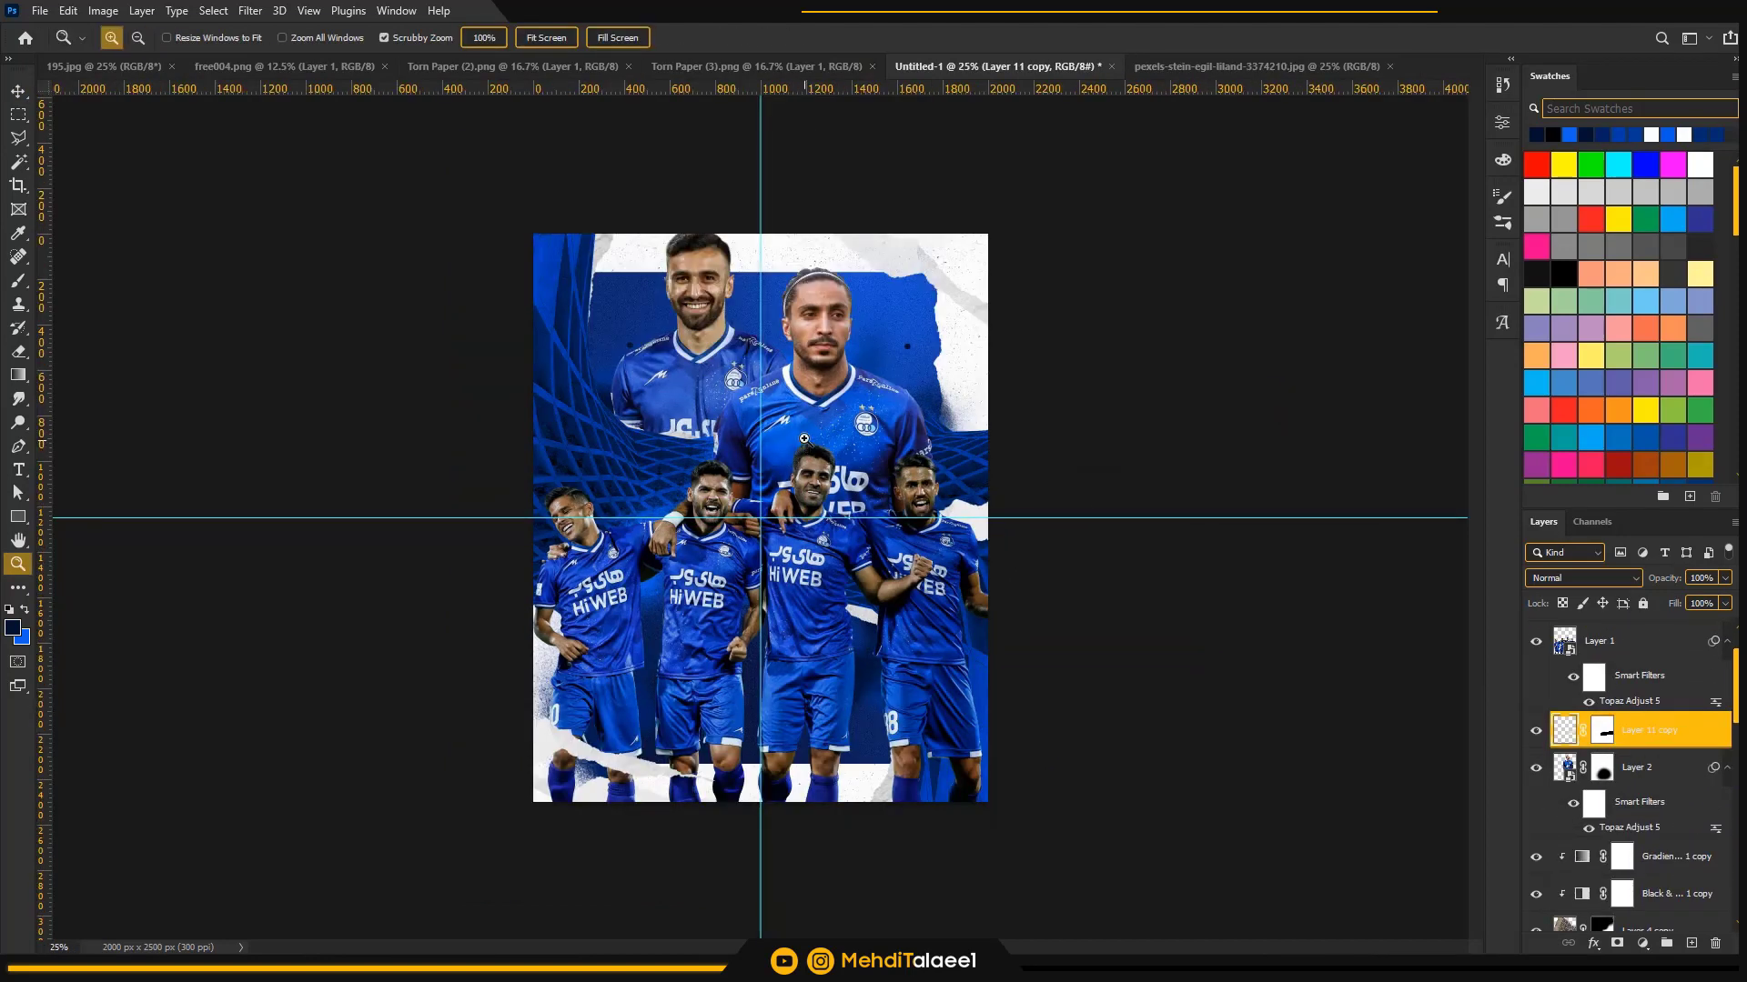
# - Close free004.png and paste its copied splatter texture into the poster between Layer 11 copy 3 and Layer 3
pyautogui.moveTo(1737, 710)
pyautogui.mouseDown()
pyautogui.moveTo(1737, 692)
pyautogui.moveTo(1737, 826)
pyautogui.moveTo(1728, 715)
pyautogui.mouseUp()
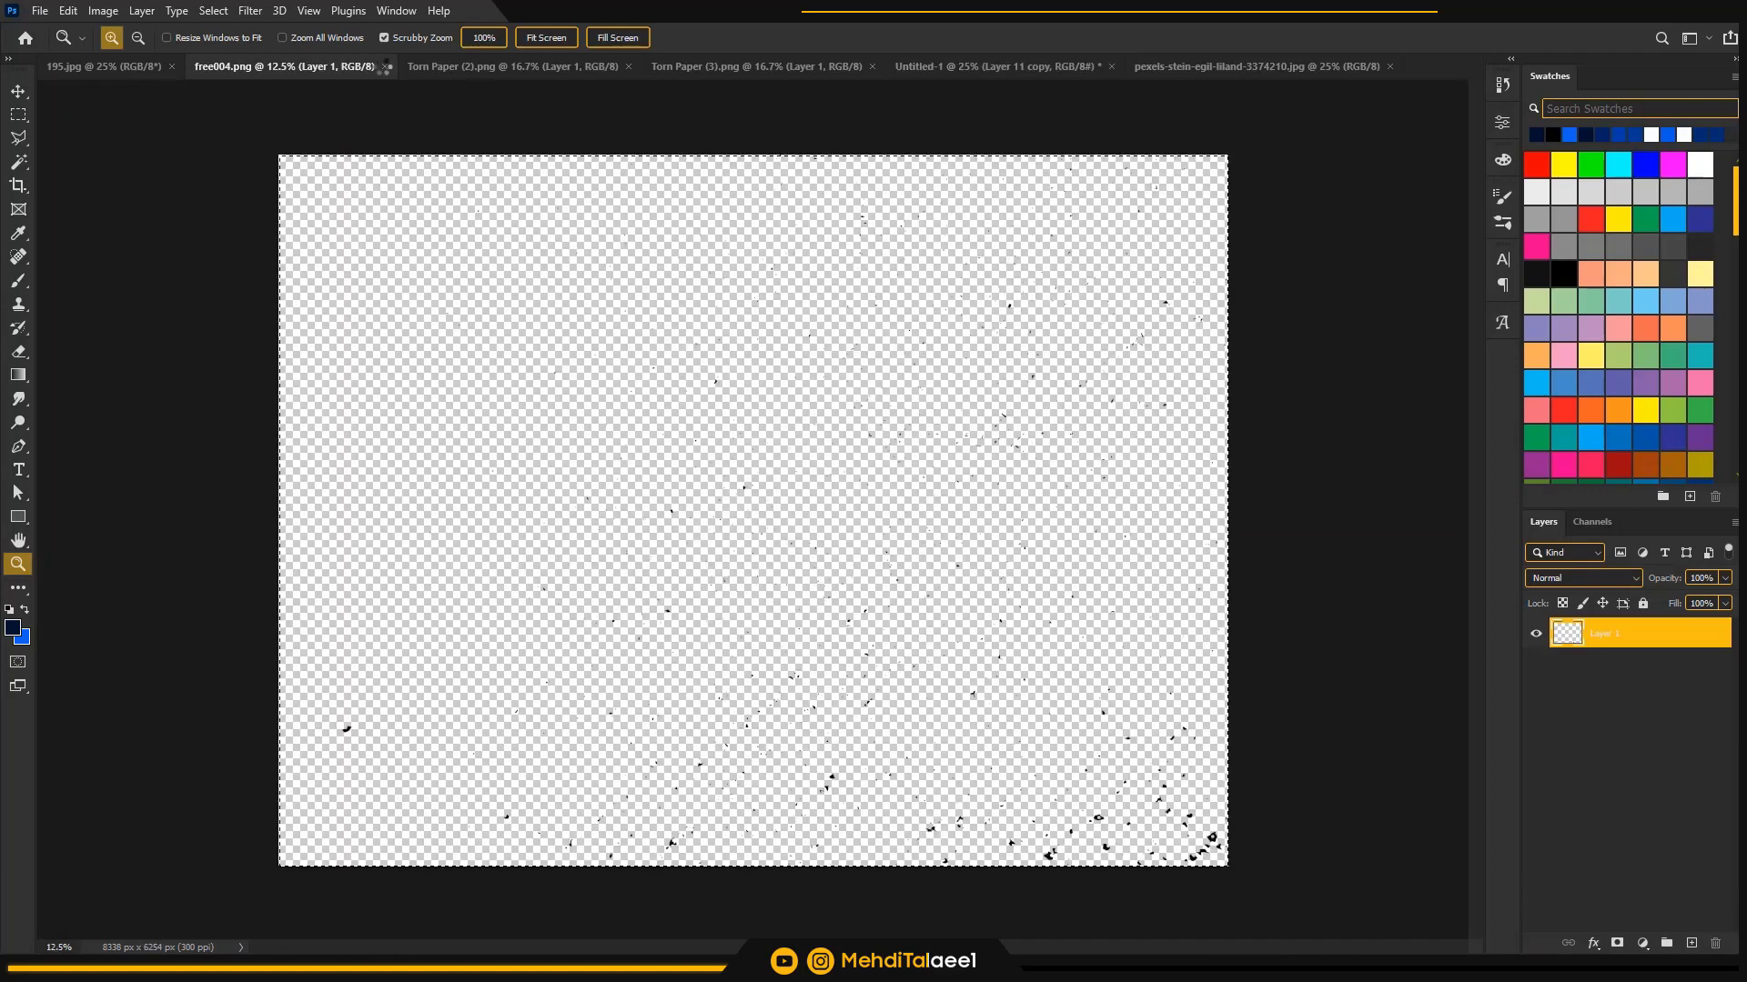
pyautogui.click(385, 67)
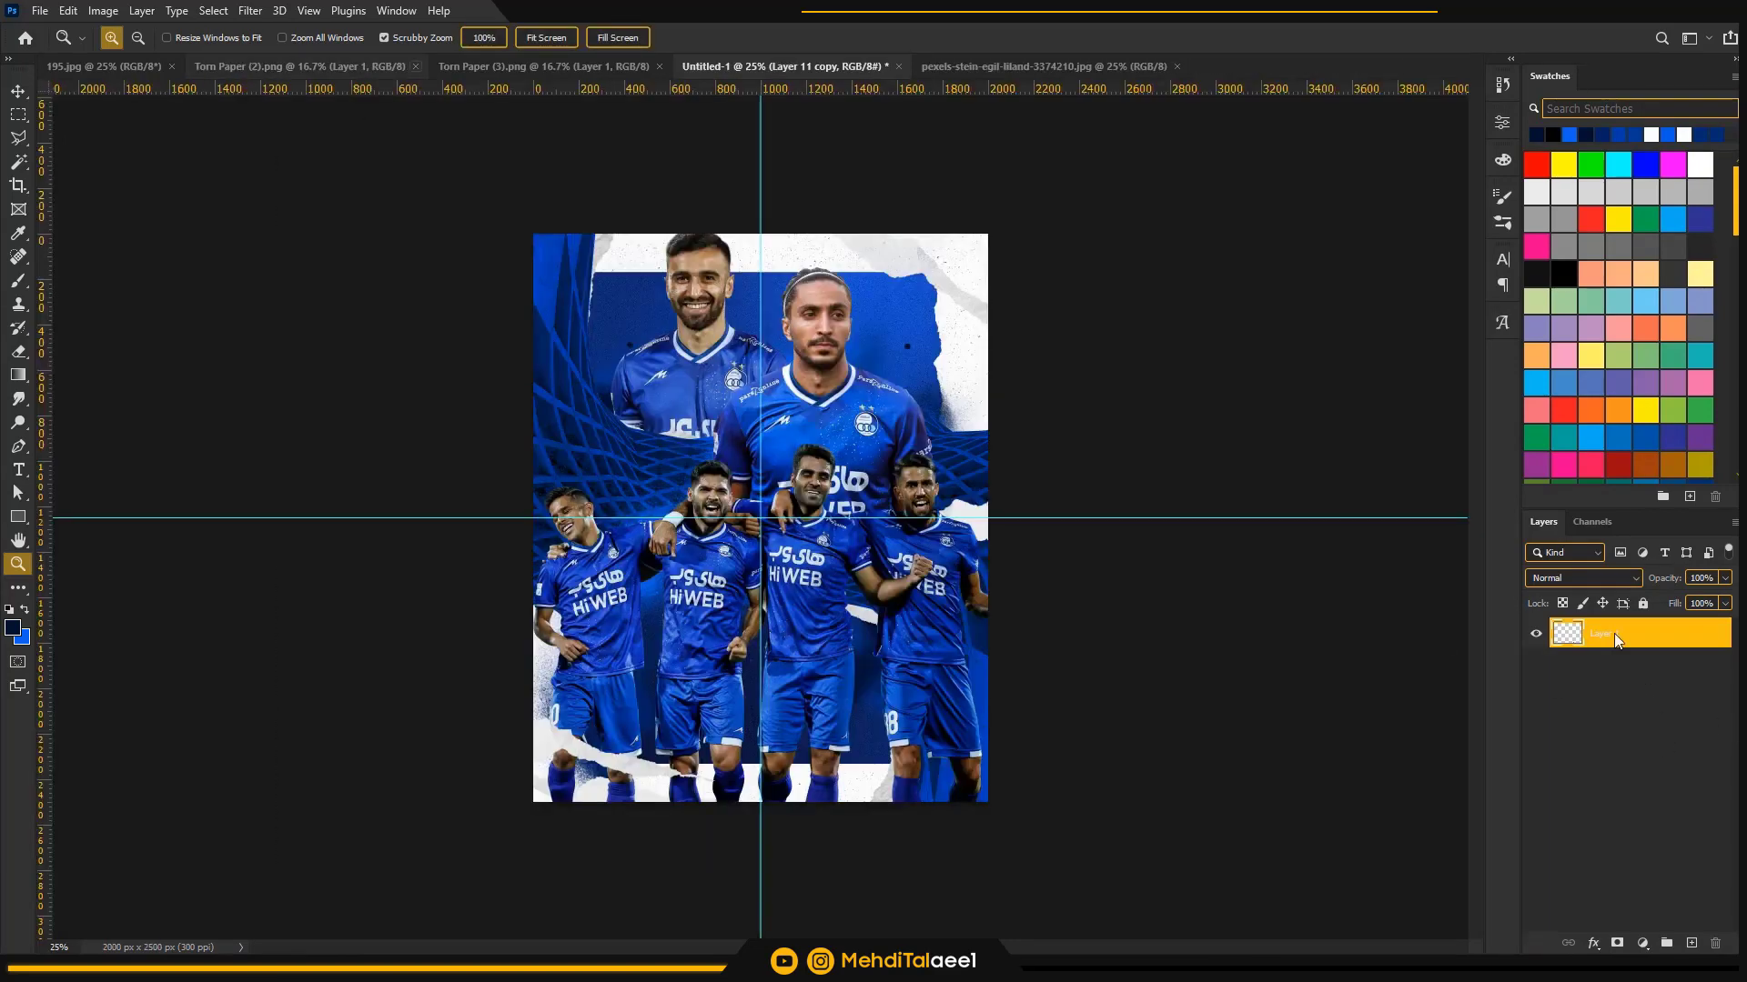
pyautogui.moveTo(1735, 696); pyautogui.dragTo(1735, 844)
pyautogui.click(1638, 807)
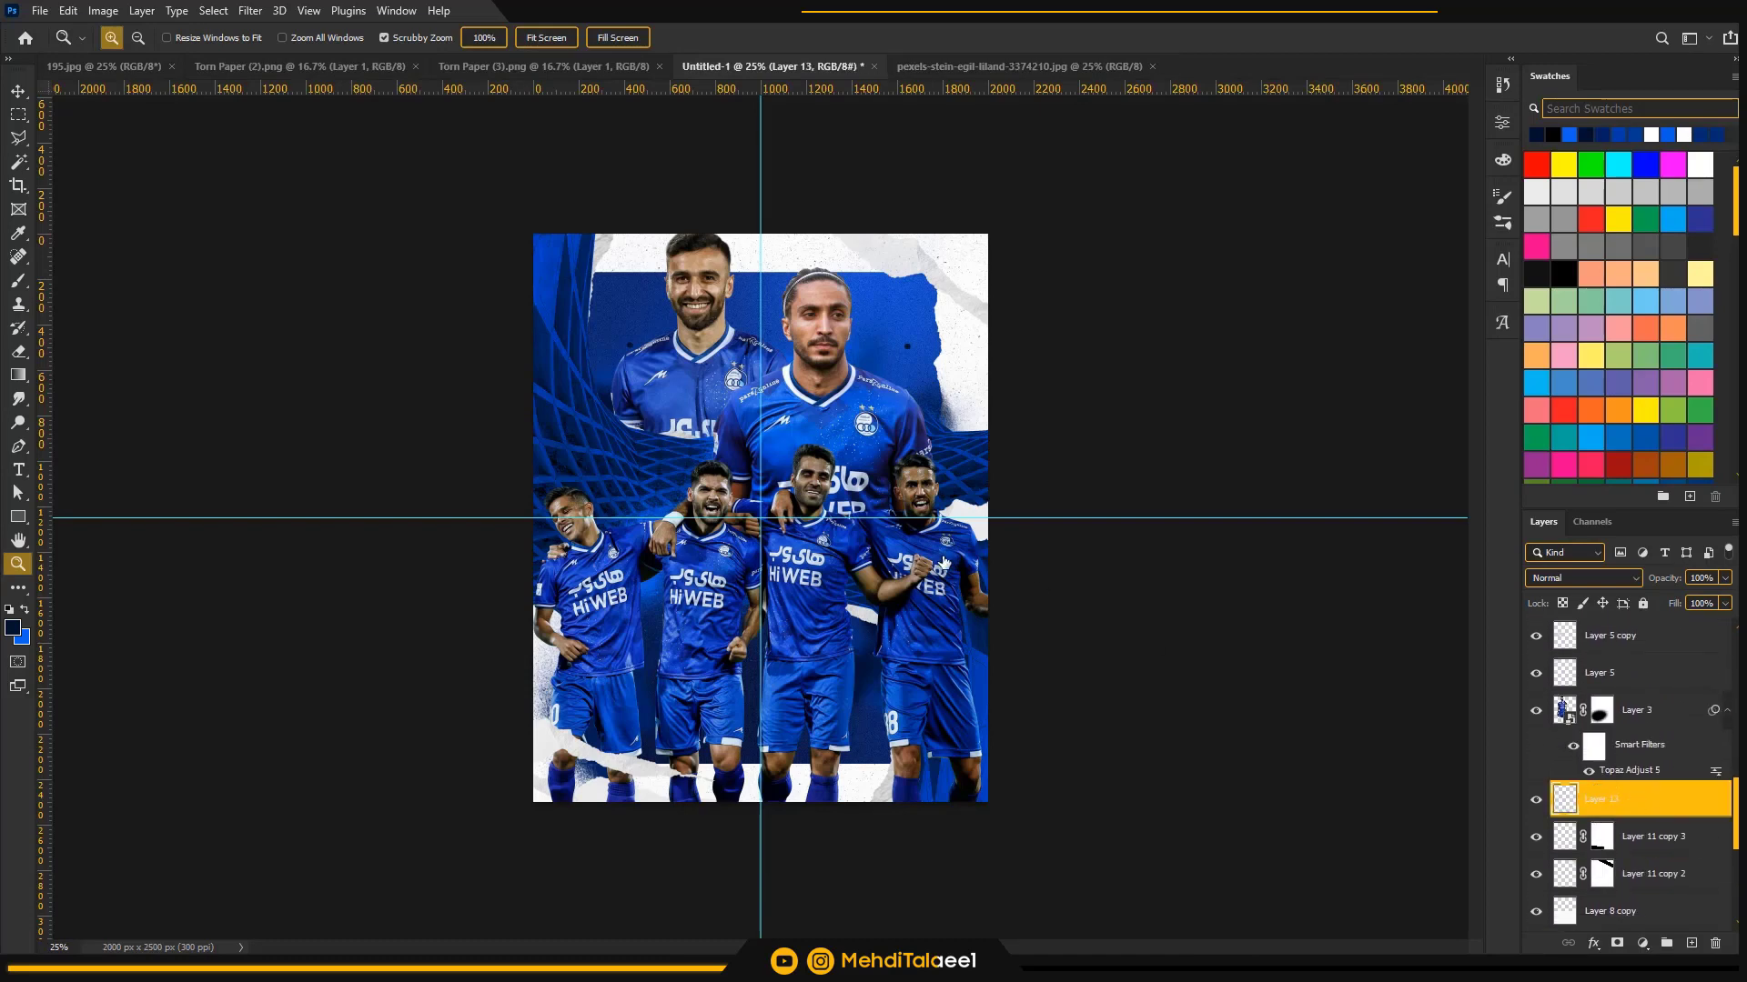
# - Scale the splatter layer to about 28.48% and position it across the poster's lower half
pyautogui.press('v')
pyautogui.moveTo(944, 588); pyautogui.dragTo(794, 545)
pyautogui.moveTo(1204, 195); pyautogui.dragTo(1189, 665)
pyautogui.moveTo(970, 644); pyautogui.dragTo(839, 707)
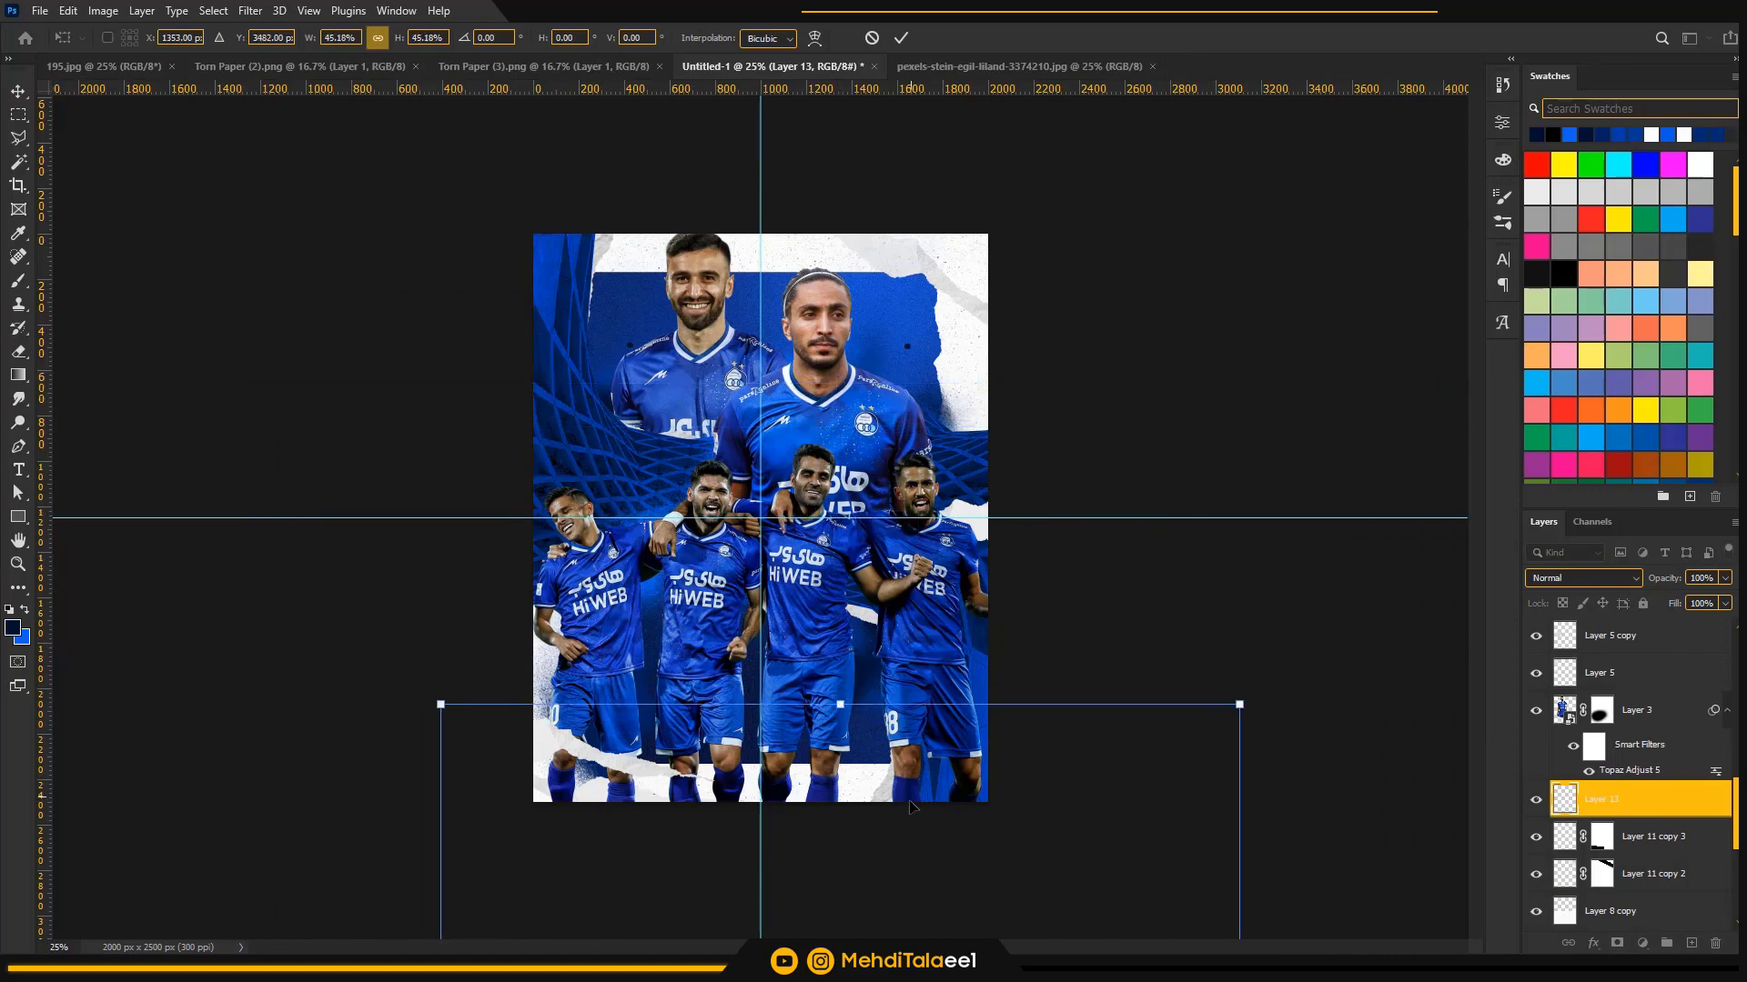
pyautogui.moveTo(916, 782); pyautogui.dragTo(855, 416)
pyautogui.moveTo(816, 347); pyautogui.dragTo(818, 613)
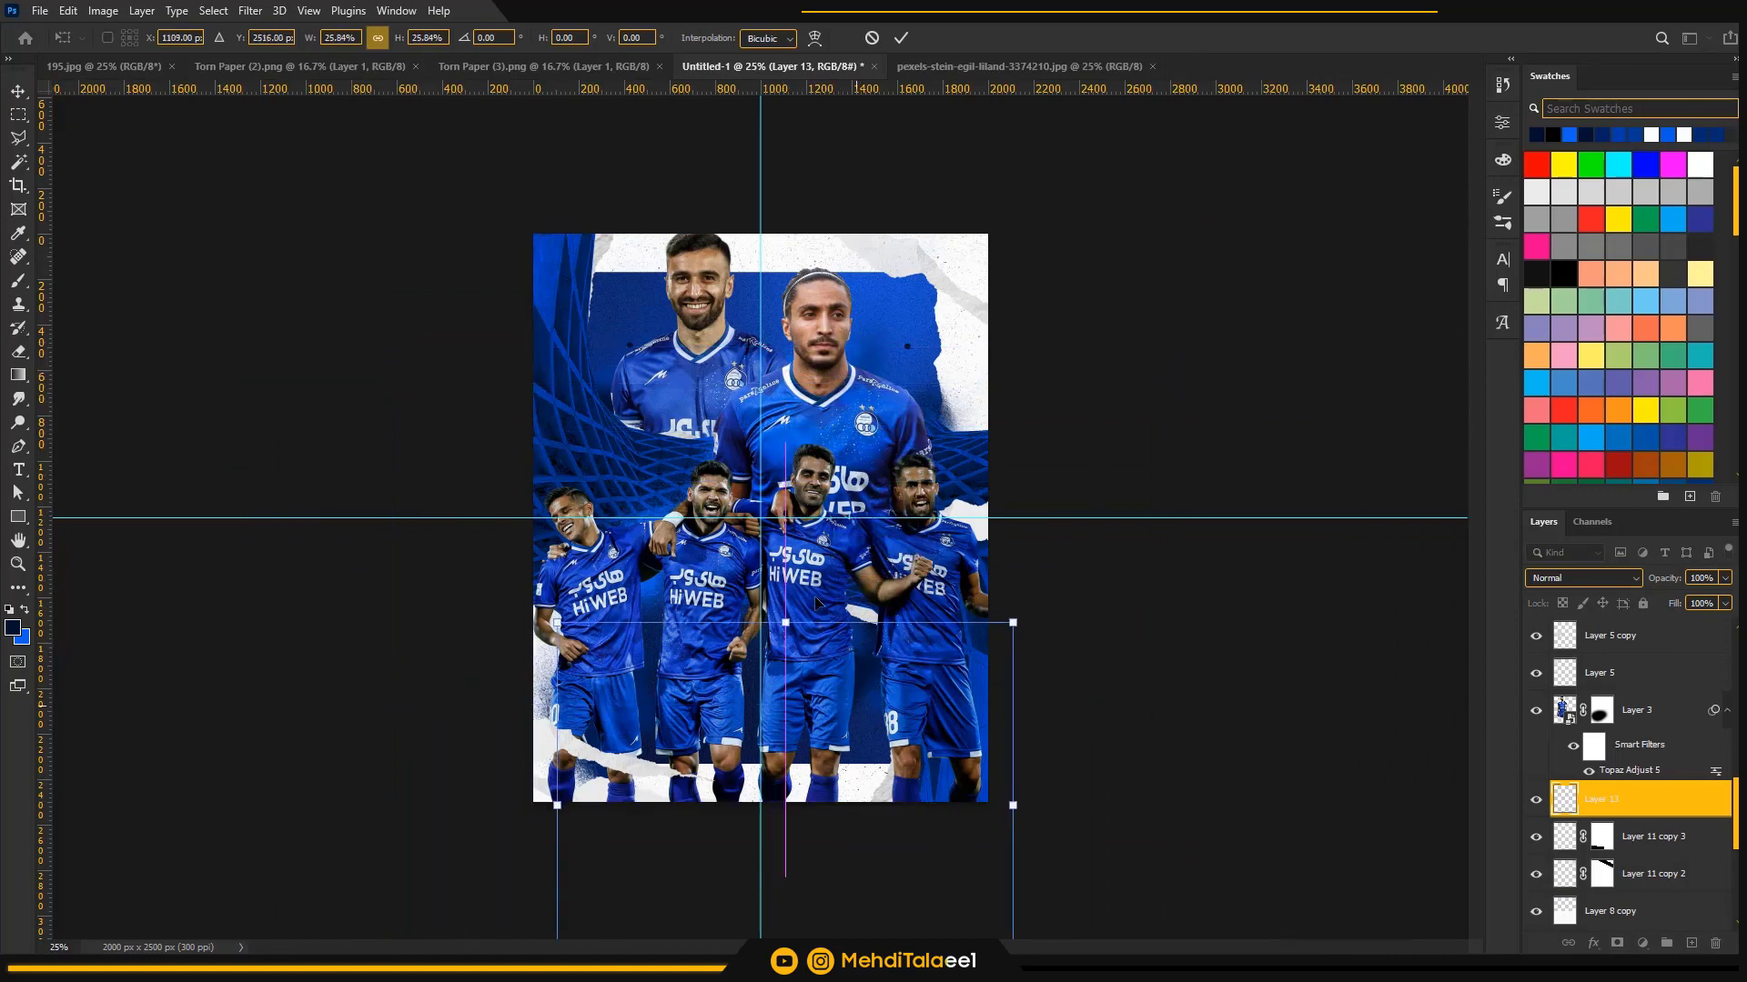
pyautogui.moveTo(968, 743); pyautogui.dragTo(942, 626)
pyautogui.moveTo(989, 687); pyautogui.dragTo(1035, 685)
pyautogui.moveTo(926, 710); pyautogui.dragTo(909, 697)
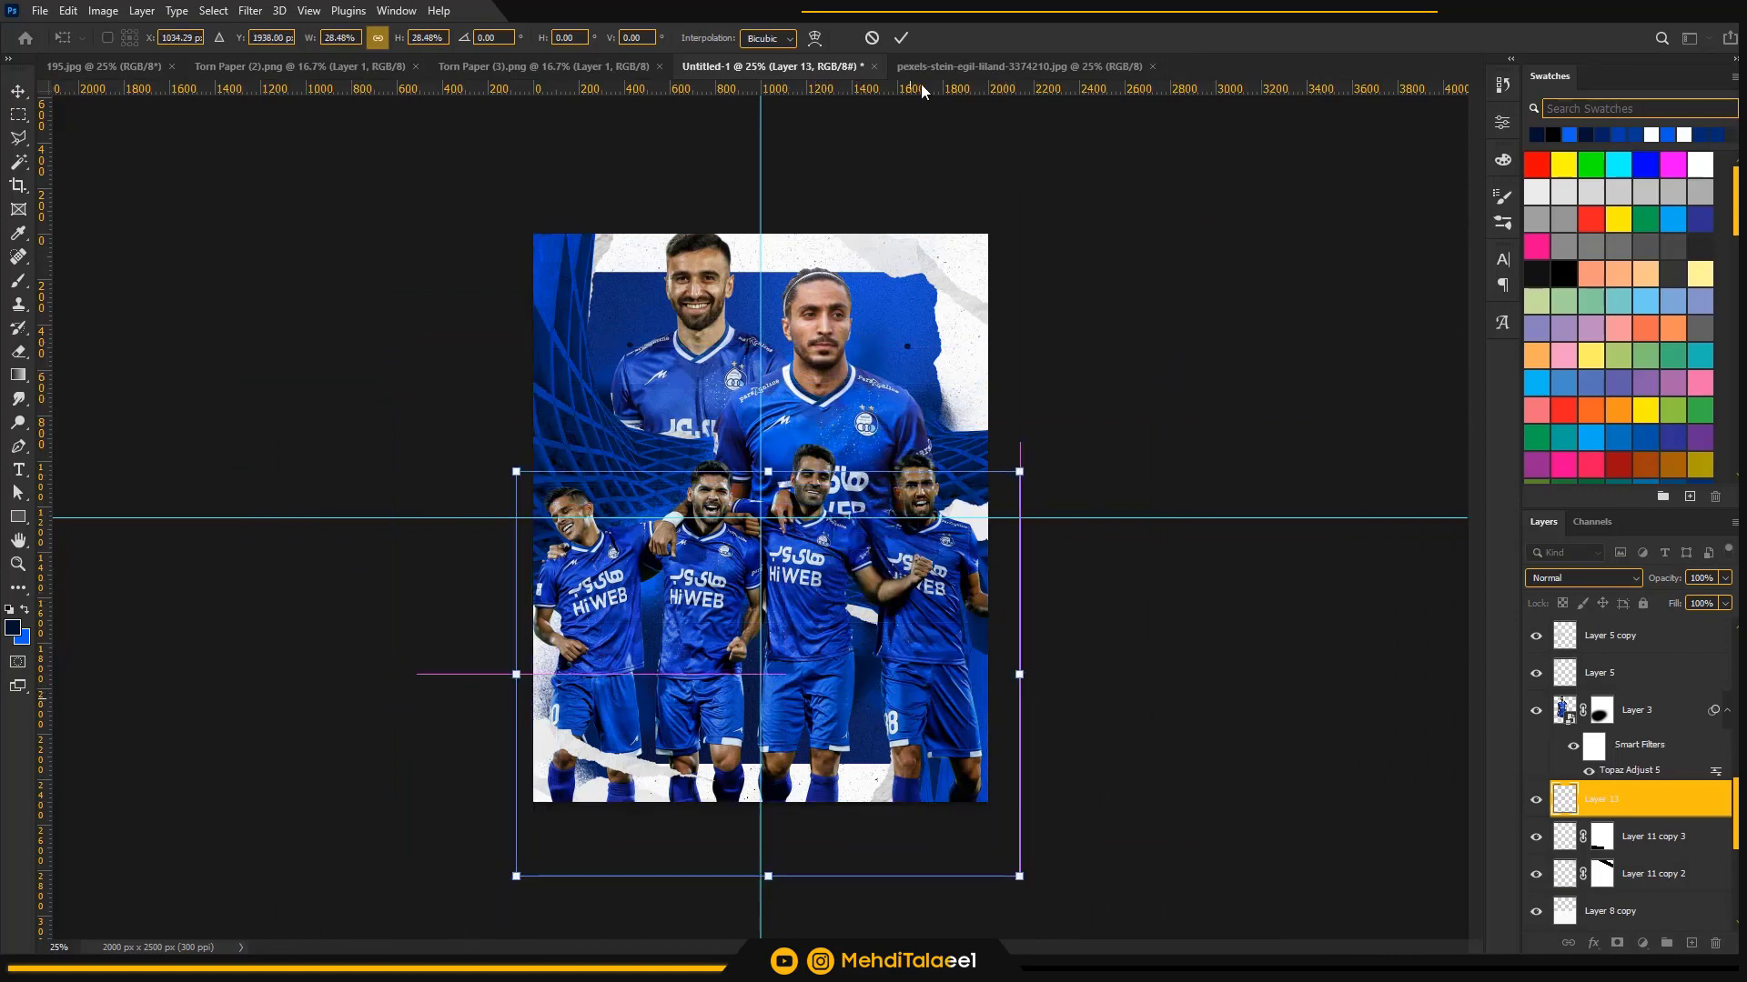
pyautogui.click(899, 38)
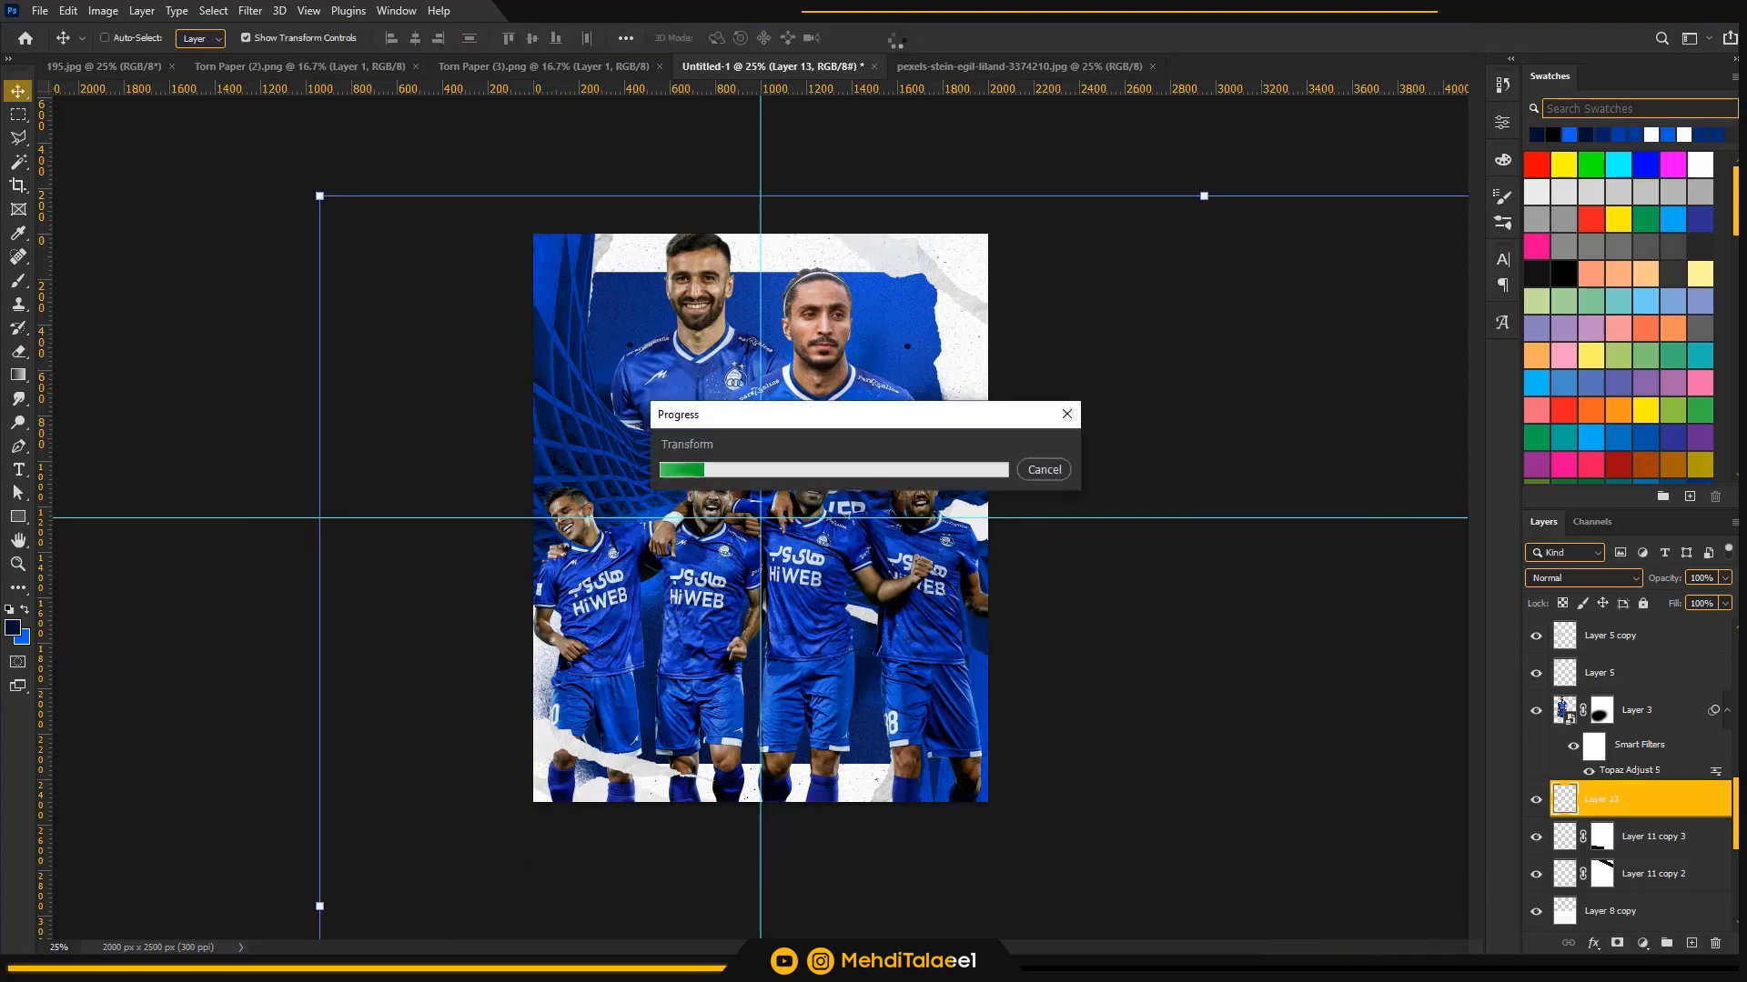
# - Examine the pasted splatter and its blending around the players up close and across the whole poster
pyautogui.press('z')
pyautogui.click(939, 391)
pyautogui.click(934, 321)
pyautogui.click(934, 320)
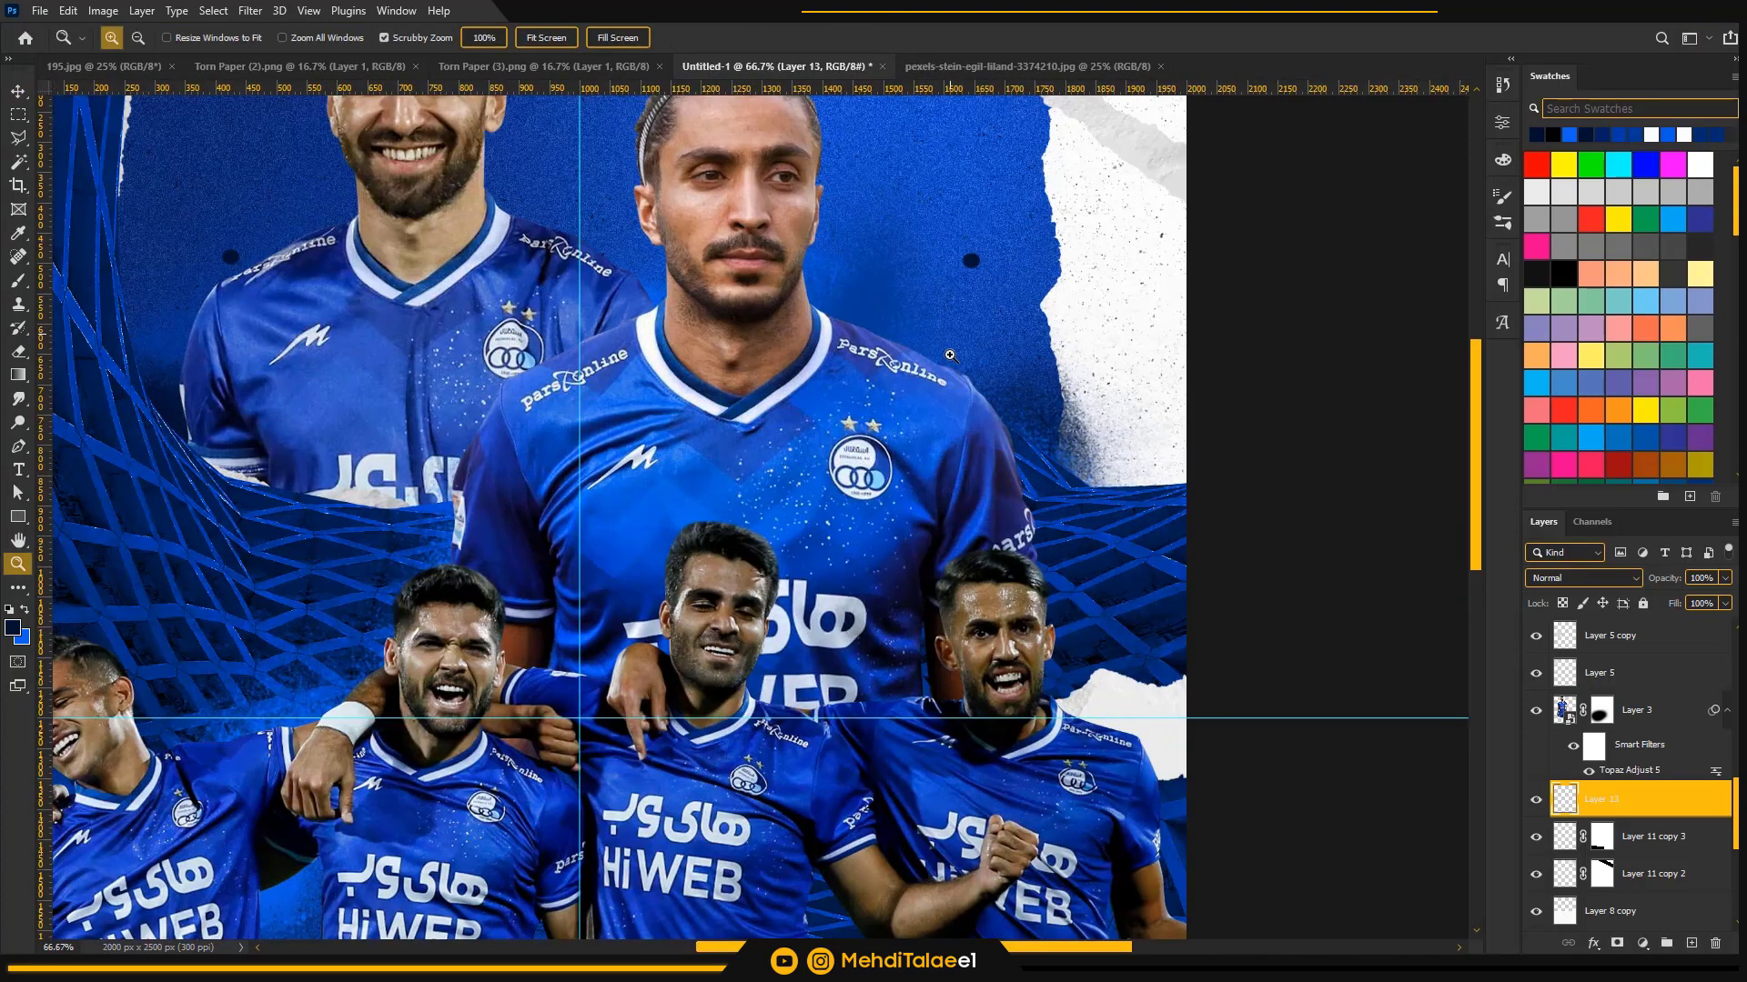
pyautogui.keyDown('alt'); pyautogui.click(896, 555); pyautogui.keyUp('alt')
pyautogui.keyDown('alt'); pyautogui.click(887, 582); pyautogui.keyUp('alt')
pyautogui.keyDown('alt'); pyautogui.click(873, 627); pyautogui.keyUp('alt')
pyautogui.click(855, 689)
# - Apply a green #39b54a Color Overlay at 100% opacity to the splatter on Layer 13
pyautogui.press('v')
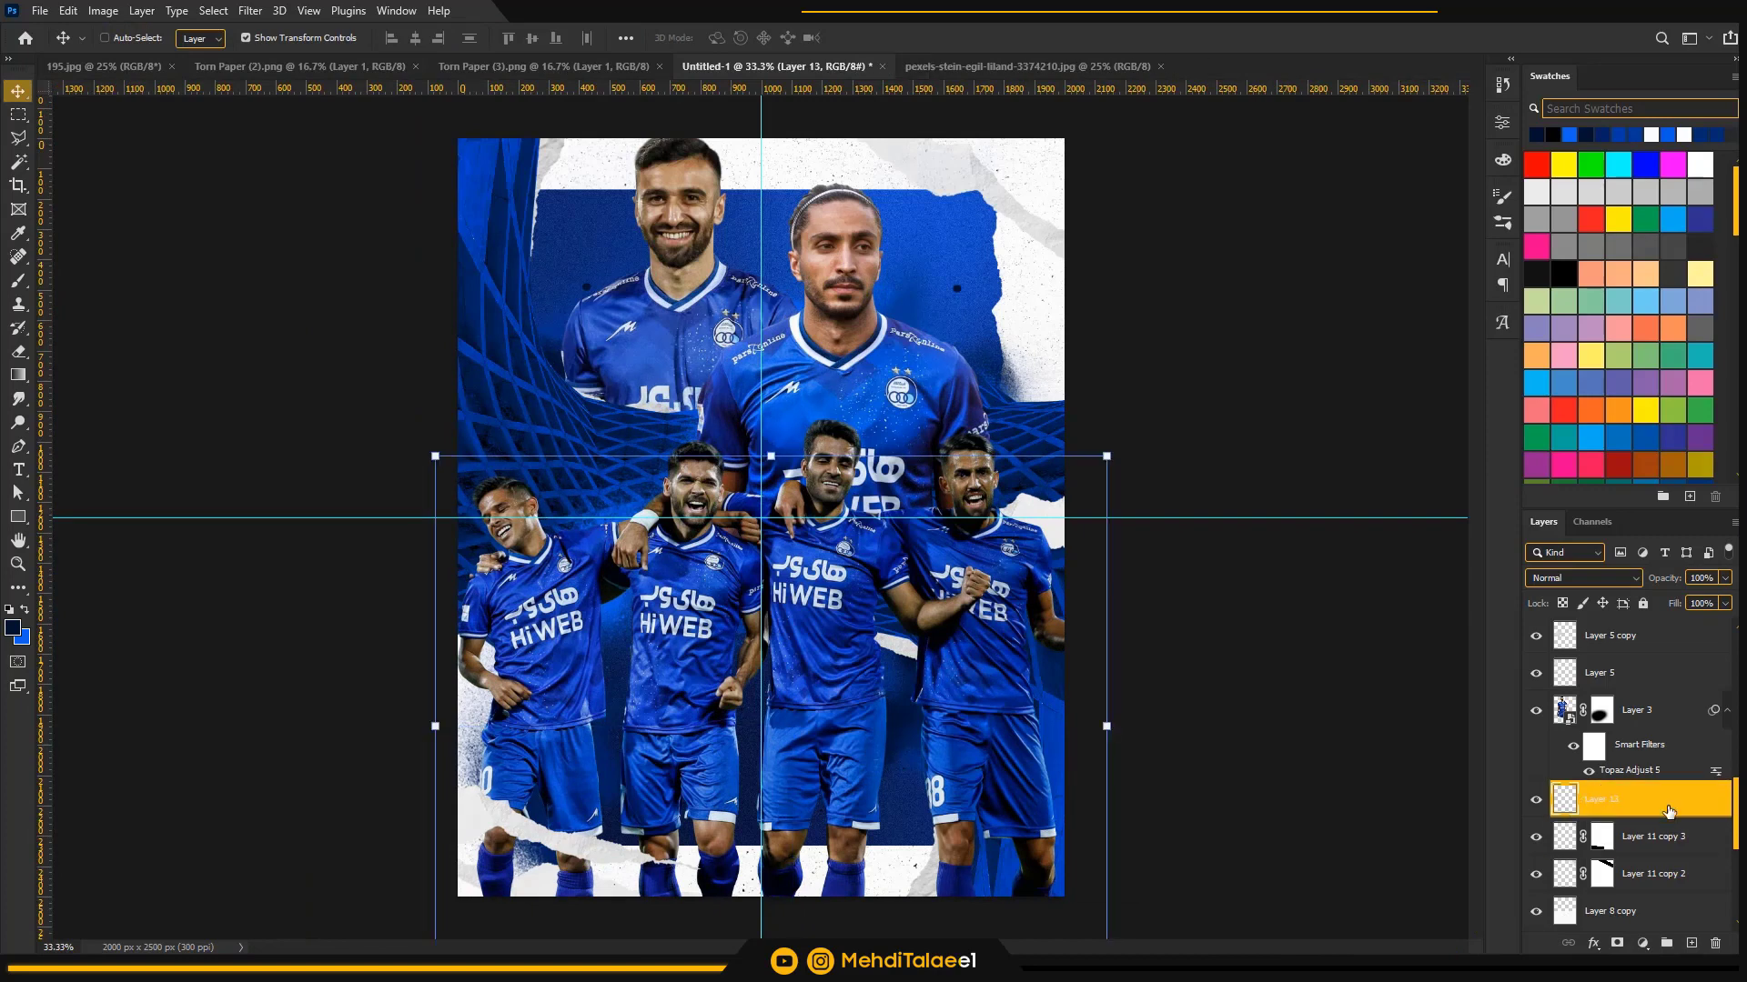
pyautogui.doubleClick(1669, 811)
pyautogui.click(1094, 608)
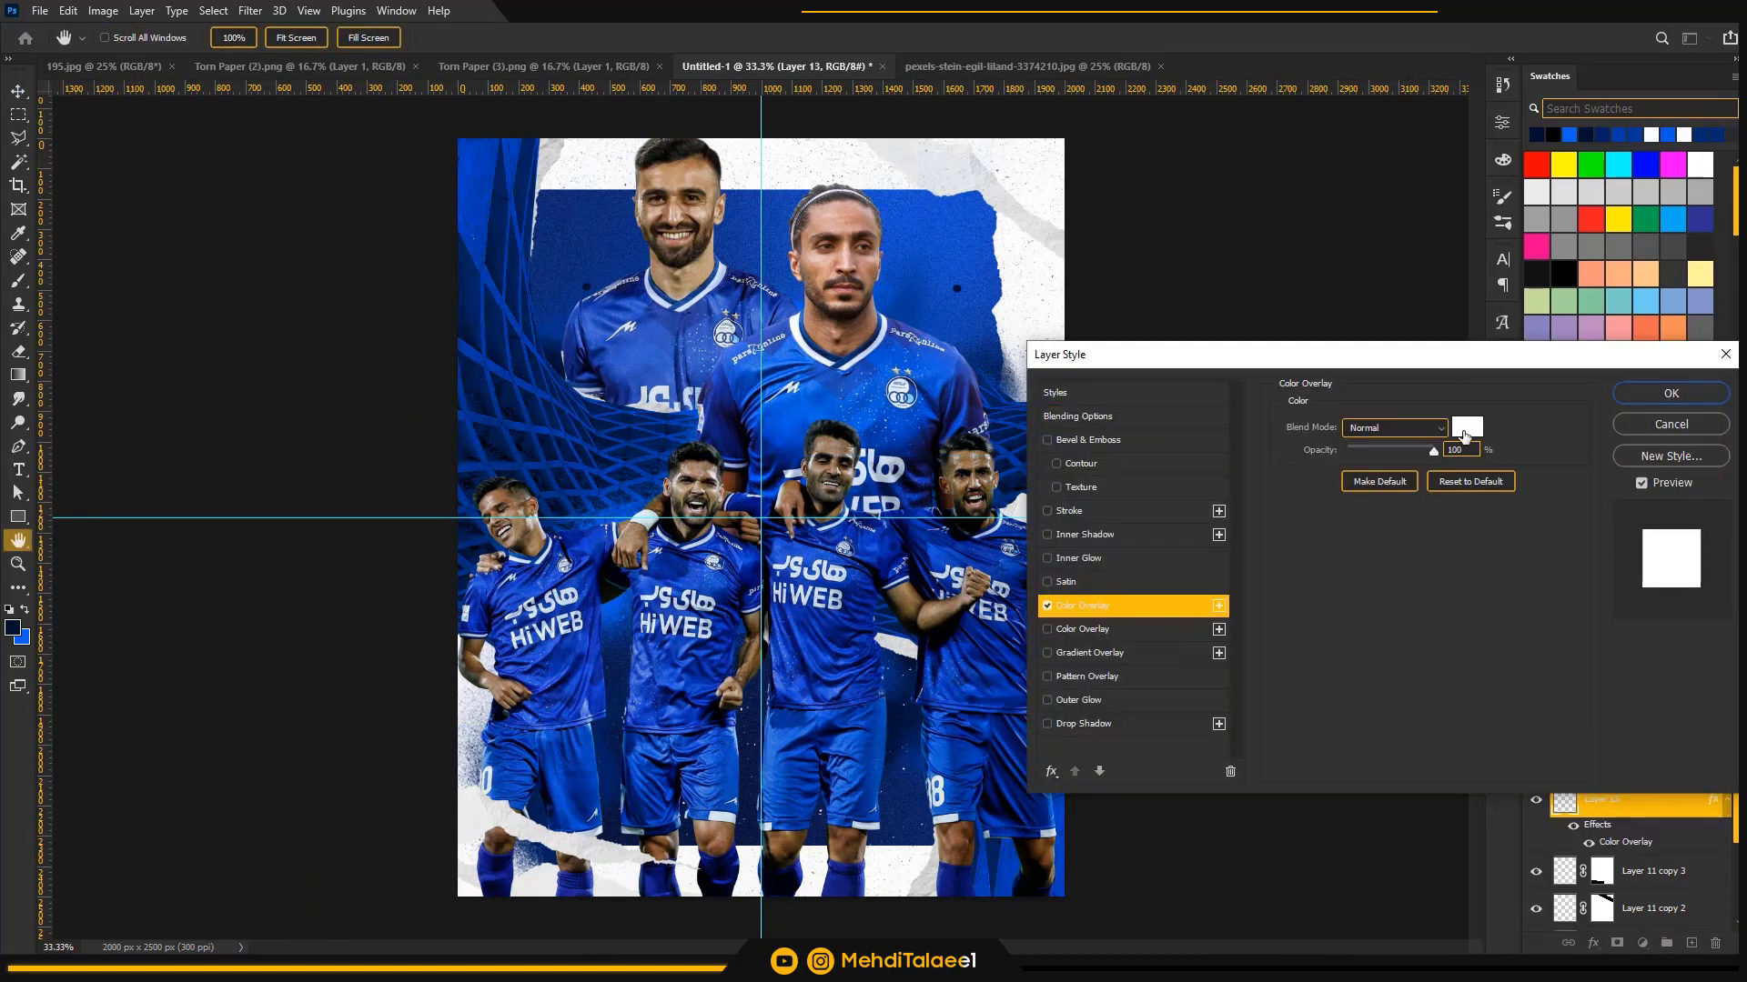
pyautogui.click(1463, 435)
pyautogui.moveTo(1735, 213); pyautogui.dragTo(1731, 356)
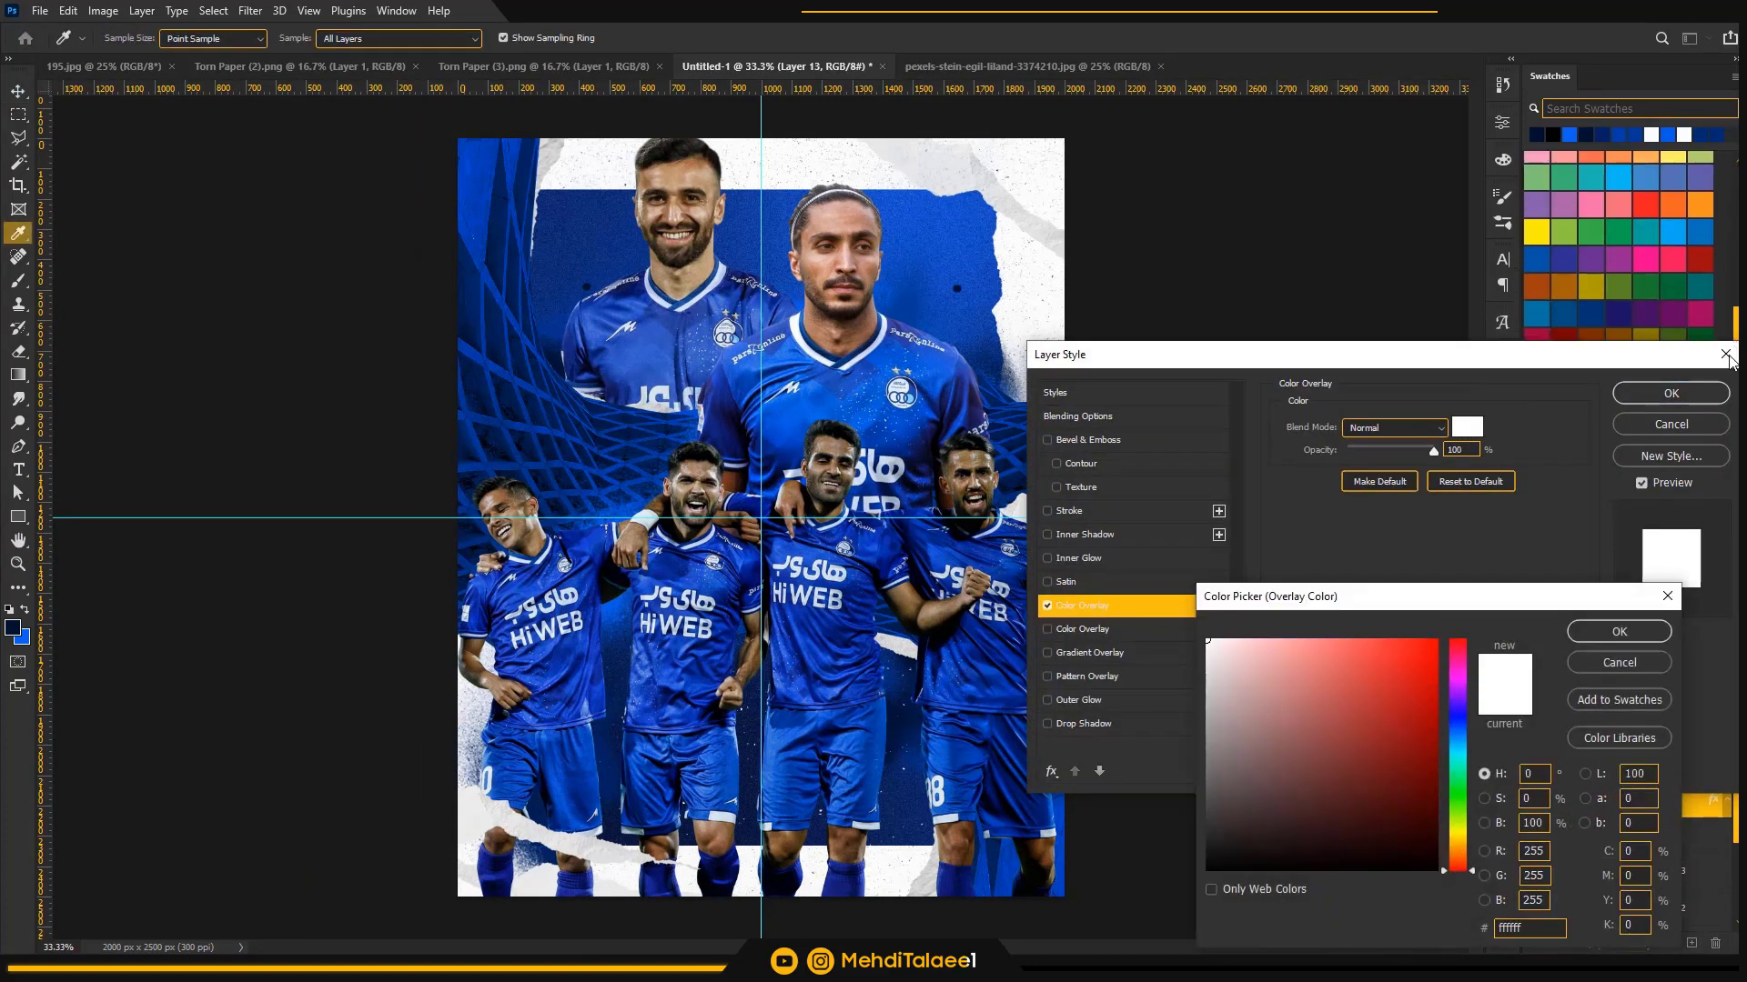
pyautogui.click(1616, 207)
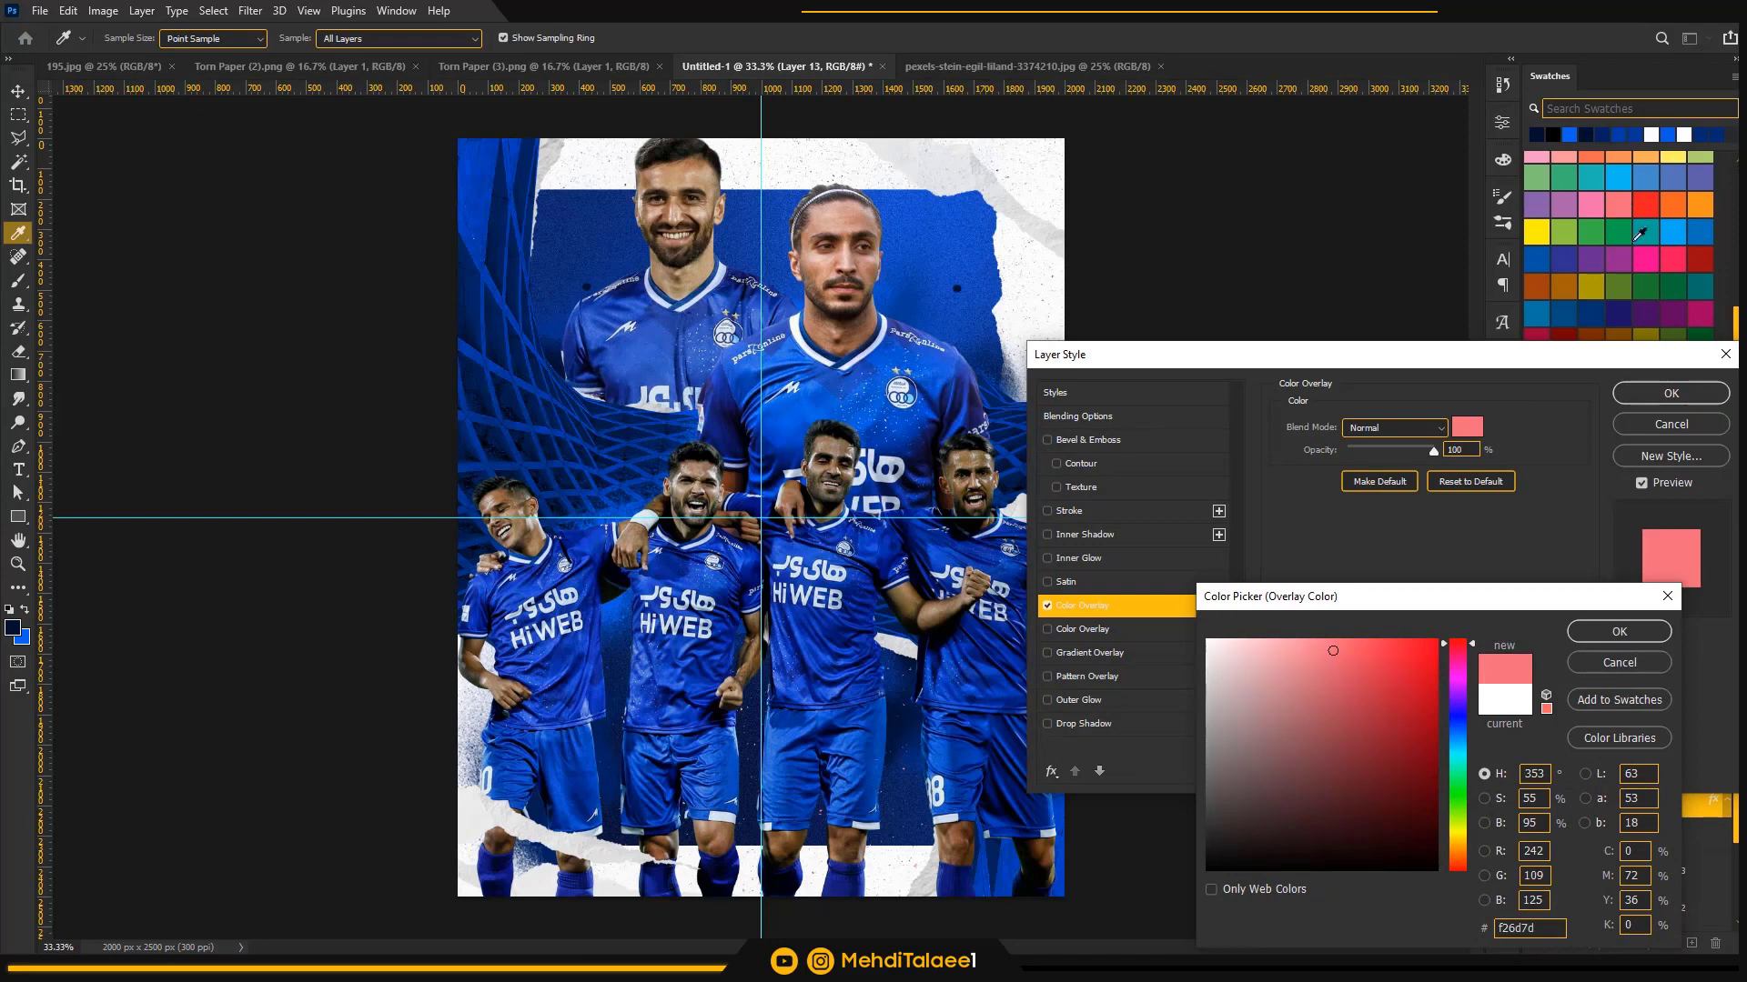
pyautogui.click(1579, 234)
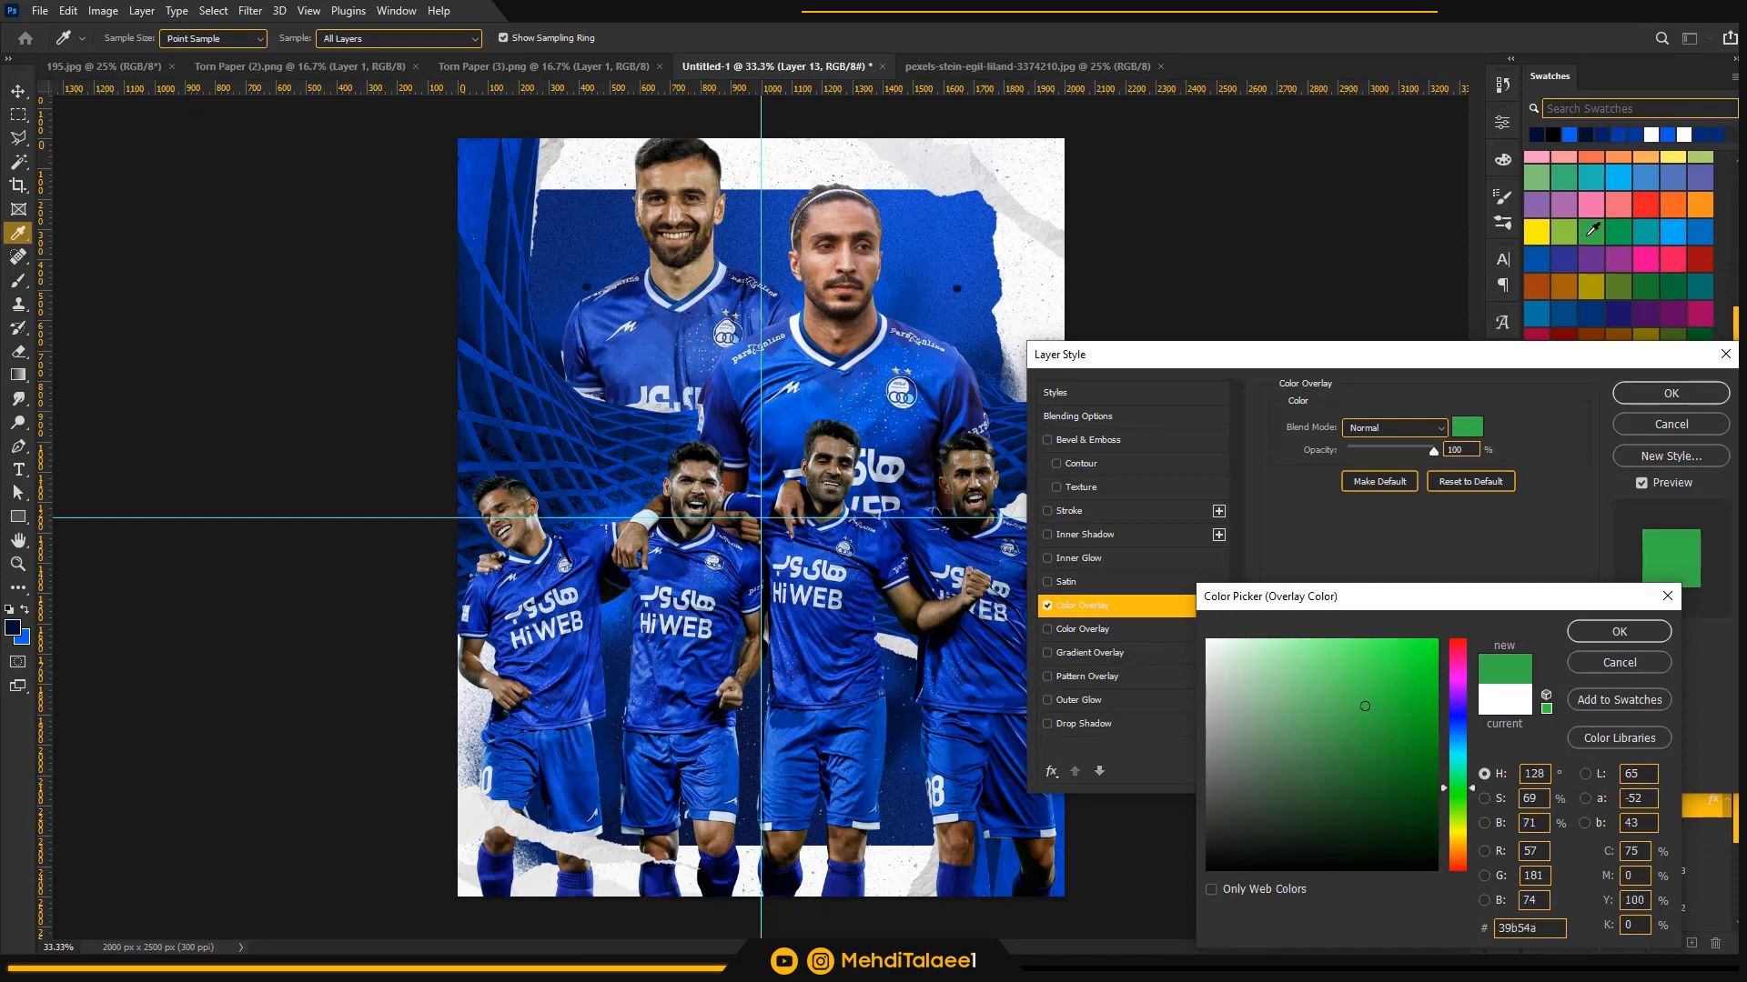
pyautogui.click(1621, 630)
pyautogui.click(1671, 393)
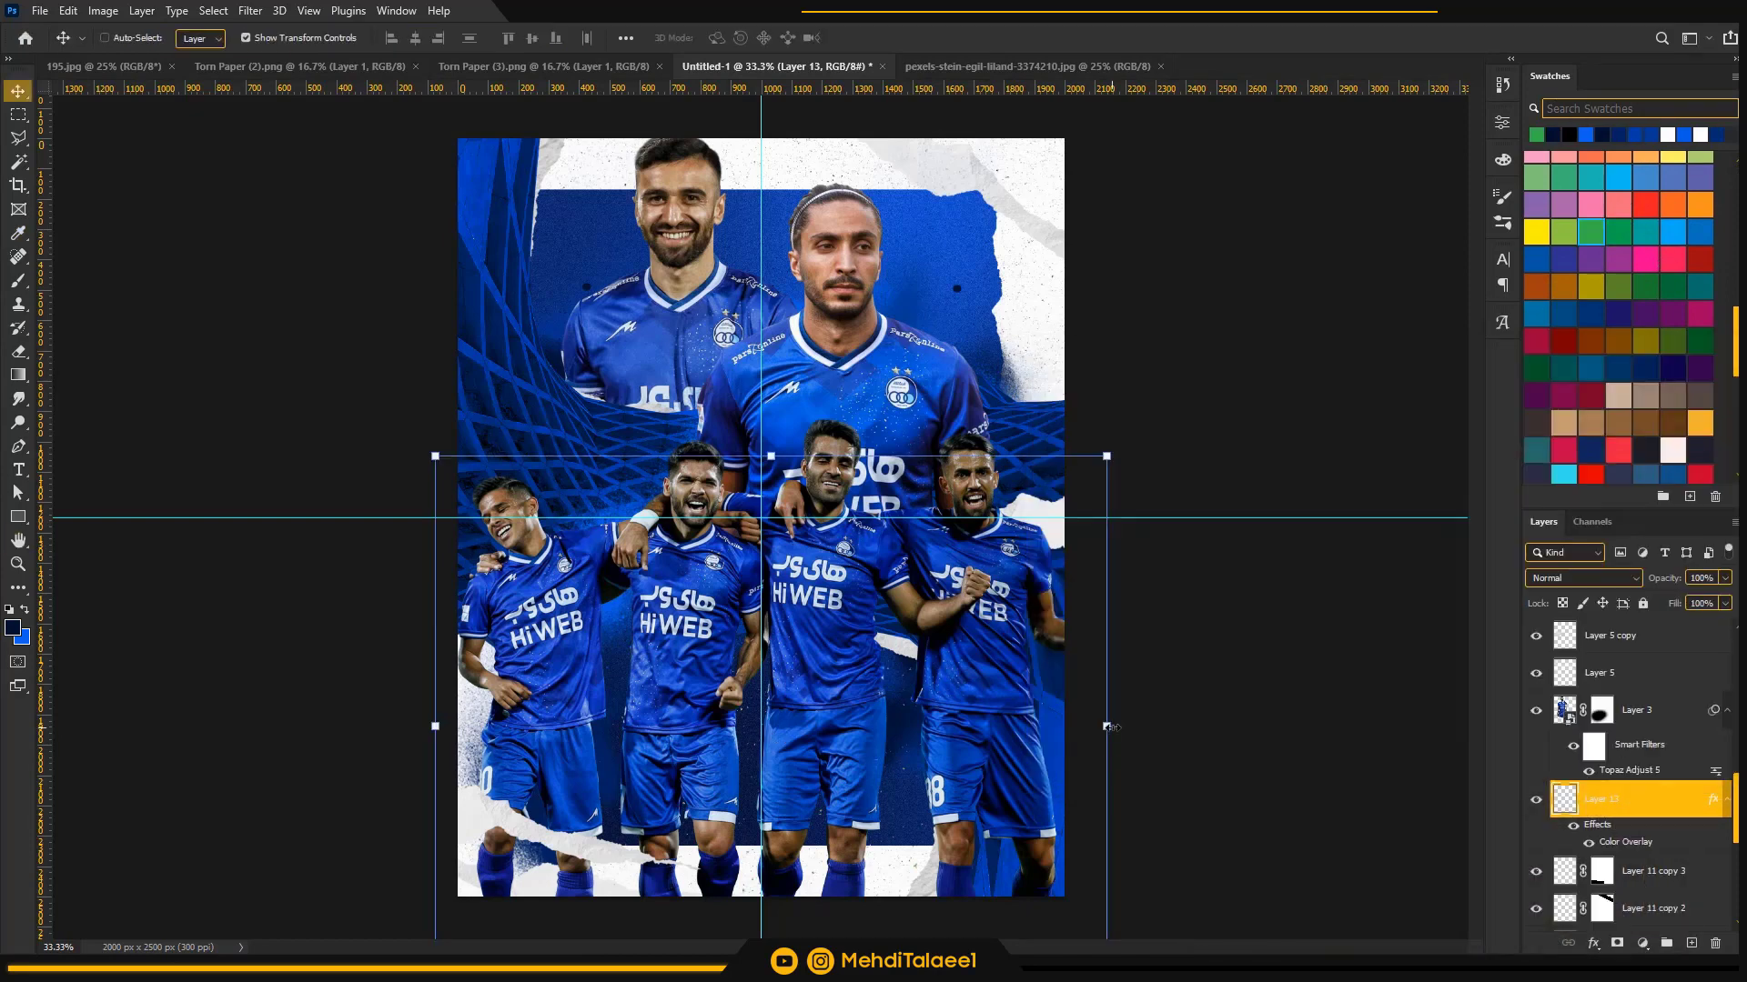
# - Scale the green splatter layer to 90.29% so that it spans exactly the poster's width
pyautogui.moveTo(1107, 726); pyautogui.dragTo(1064, 726)
pyautogui.moveTo(435, 726); pyautogui.dragTo(462, 726)
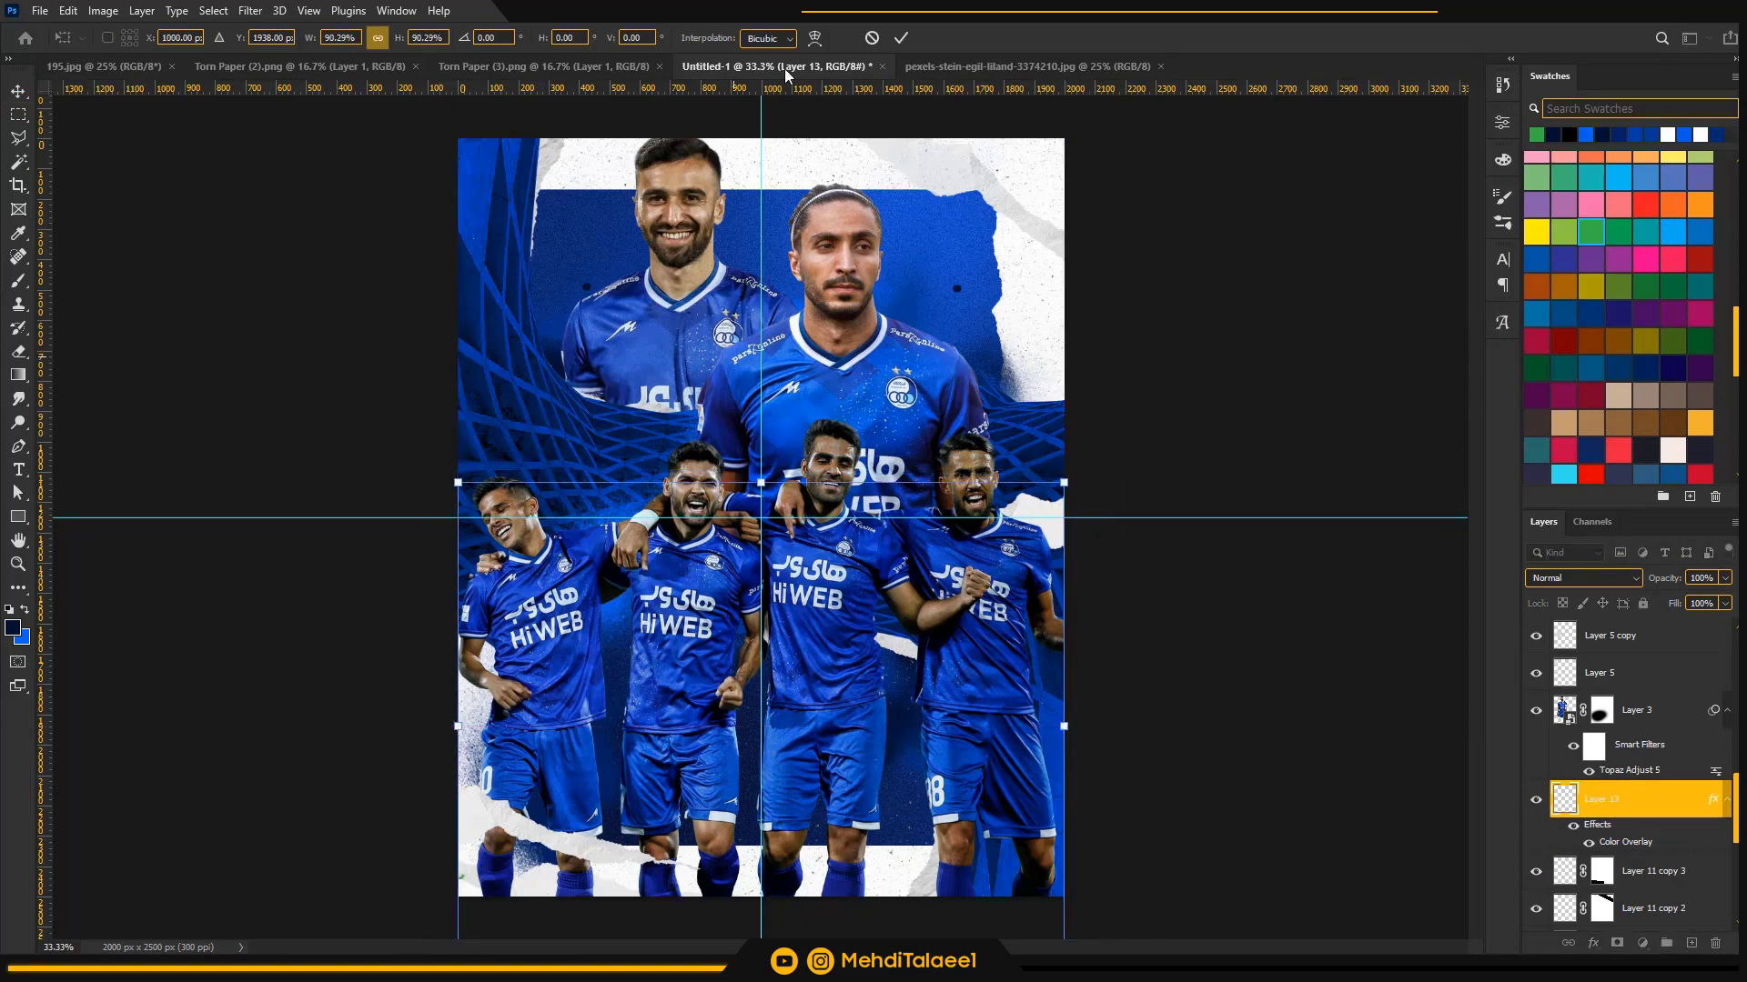
pyautogui.press('Return')
# - Duplicate the green splatter layer and shift the copy toward the poster's upper left
pyautogui.press('ctrl')
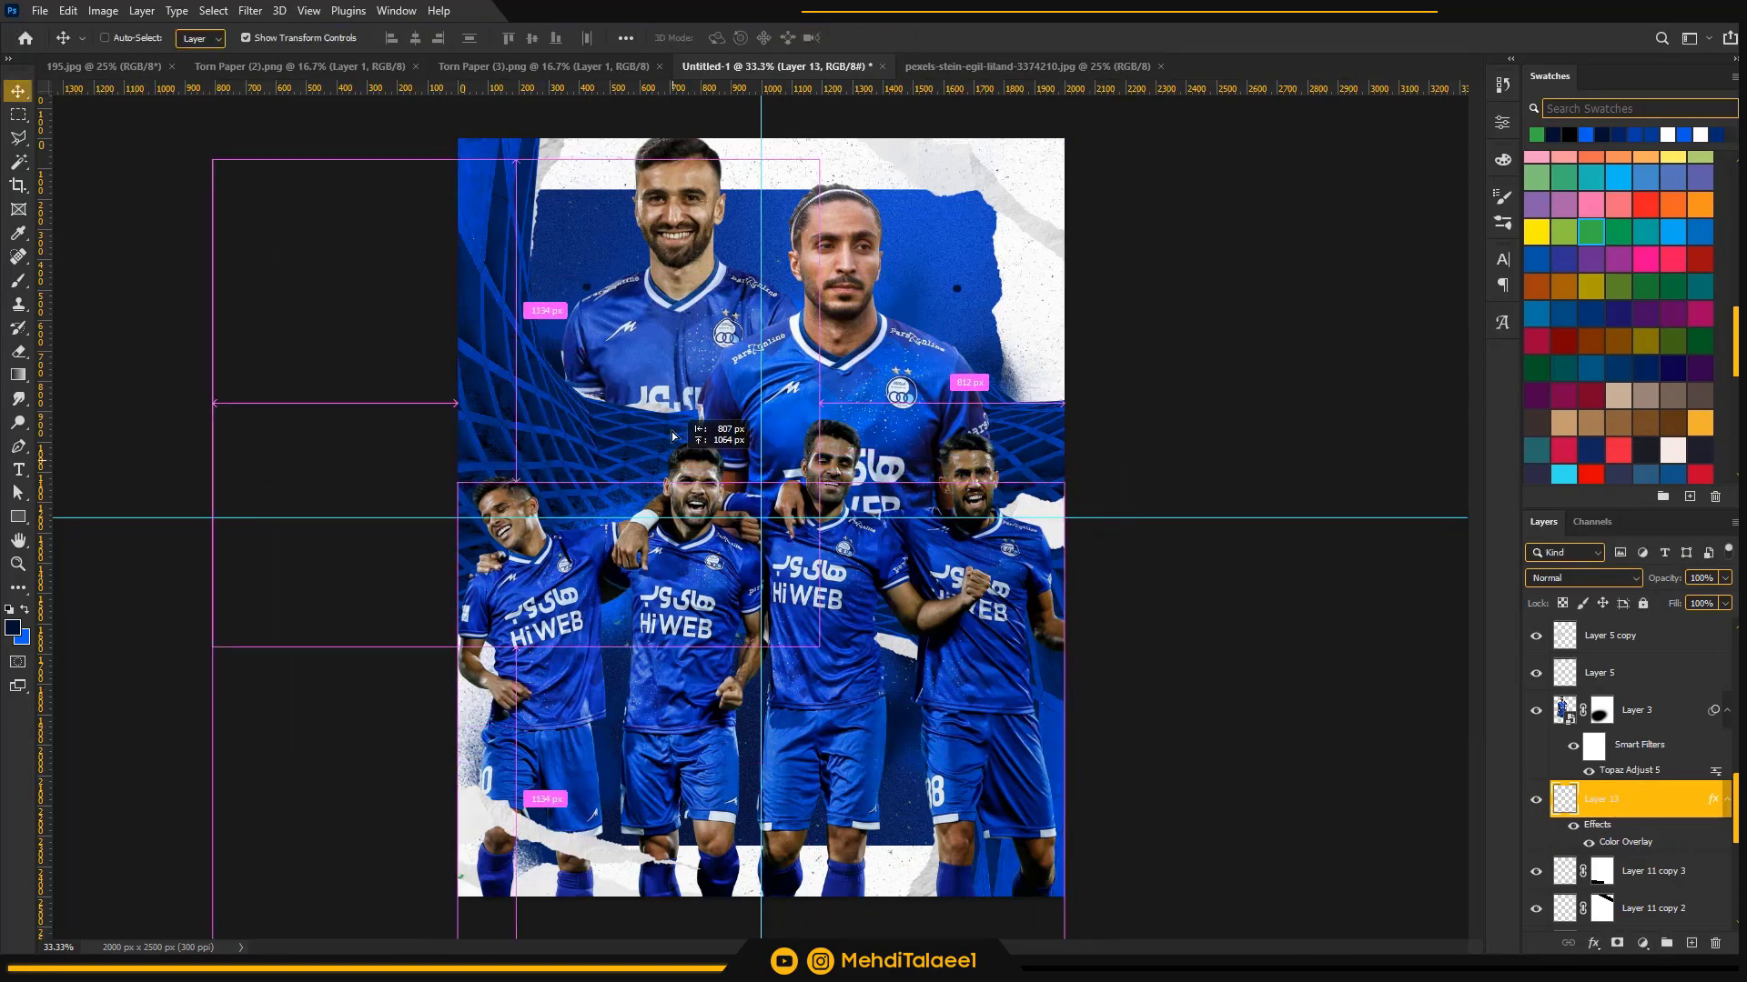
pyautogui.hotkey('ctrl', 'j')
pyautogui.press('z')
pyautogui.keyDown('alt'); pyautogui.click(547, 376); pyautogui.keyUp('alt')
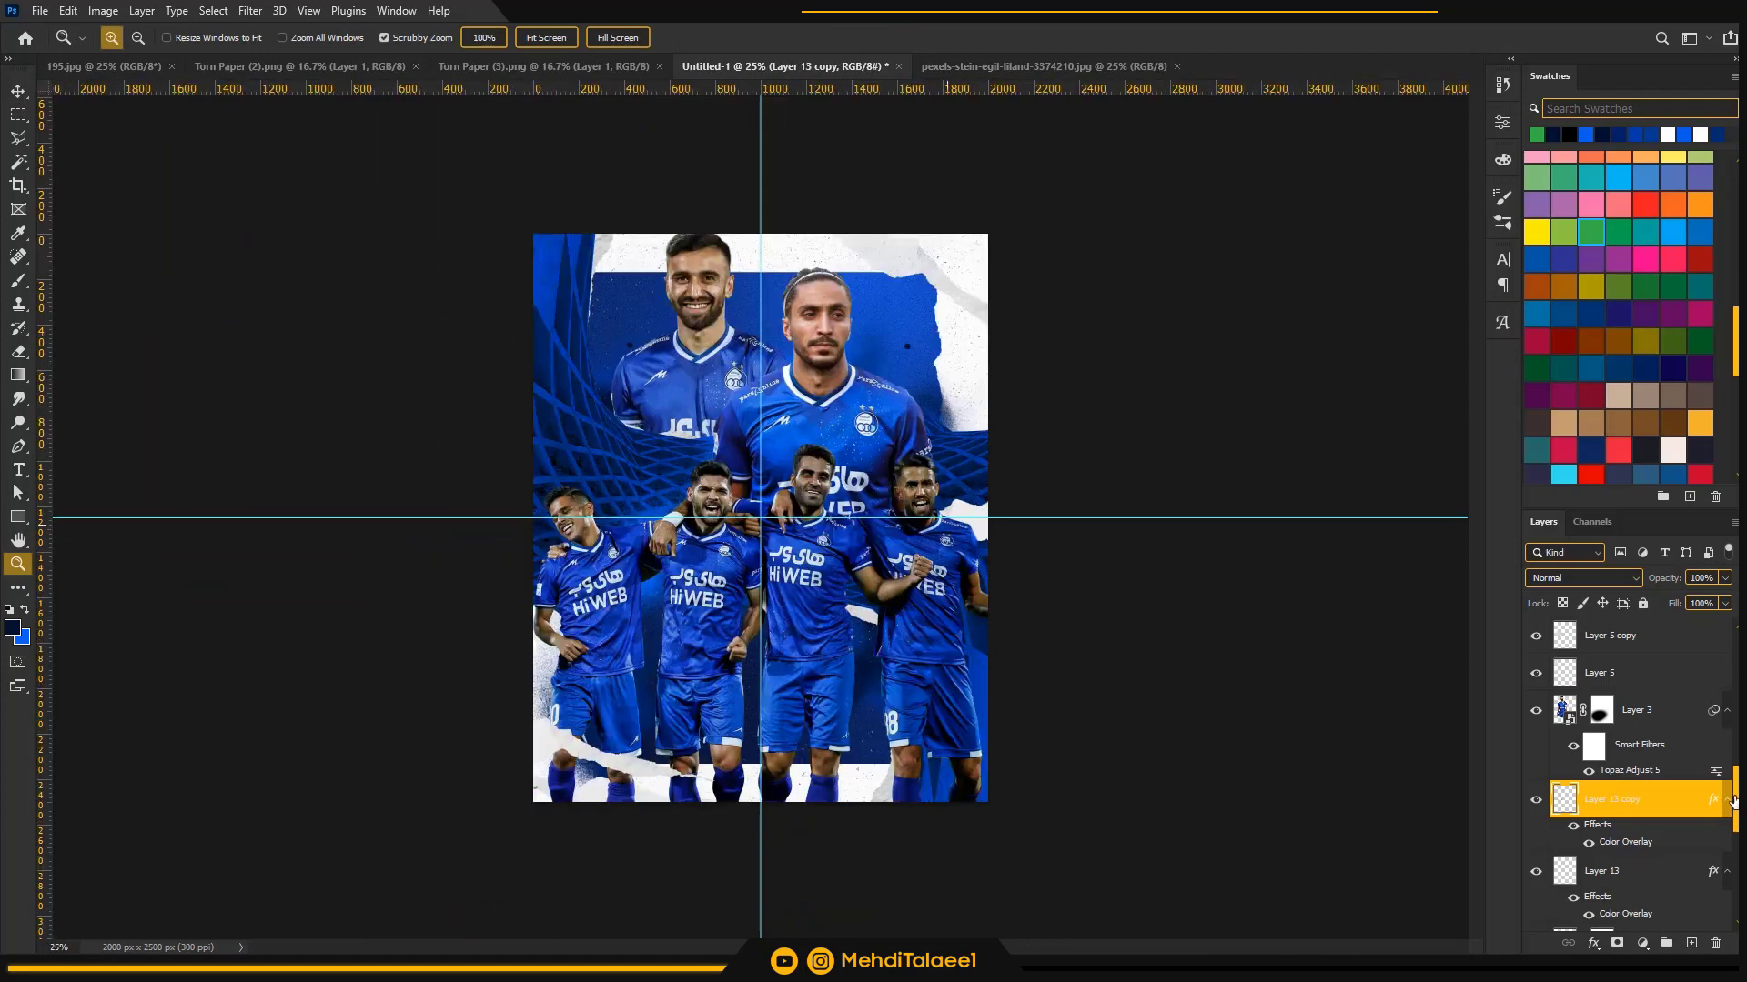
pyautogui.scroll(-3, 1645, 842)
pyautogui.click(1645, 835)
pyautogui.scroll(-3, 1608, 857)
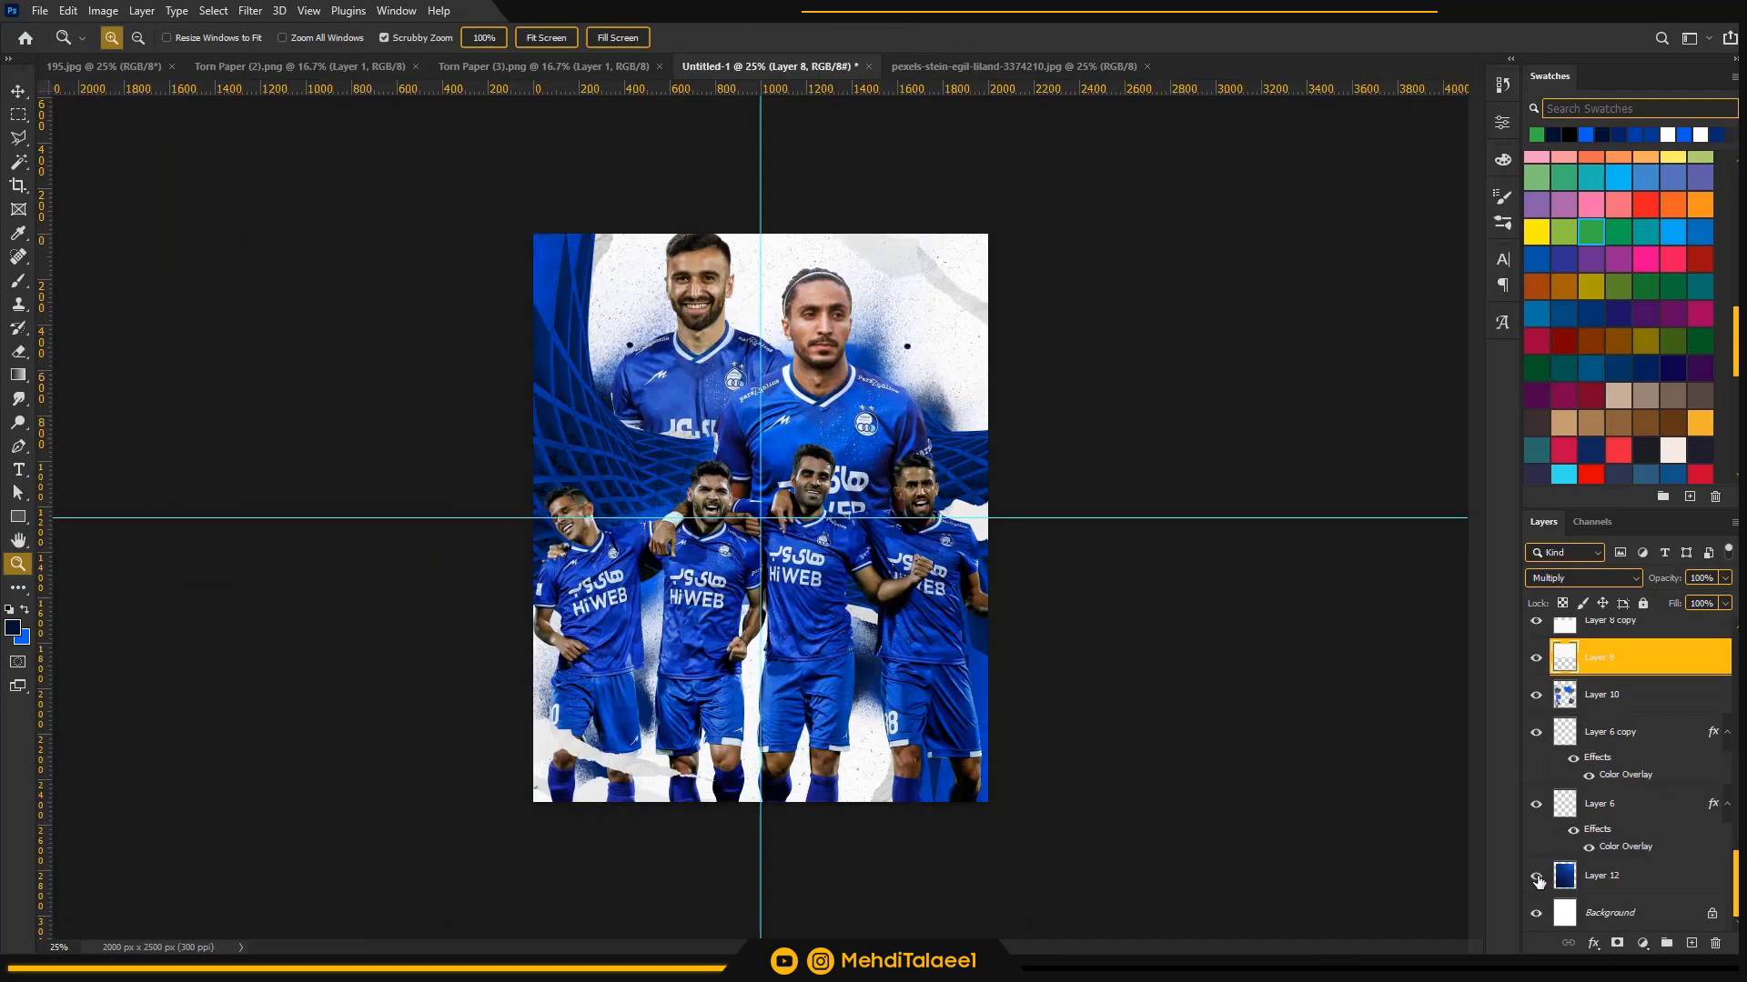
pyautogui.click(1614, 732)
pyautogui.press('v')
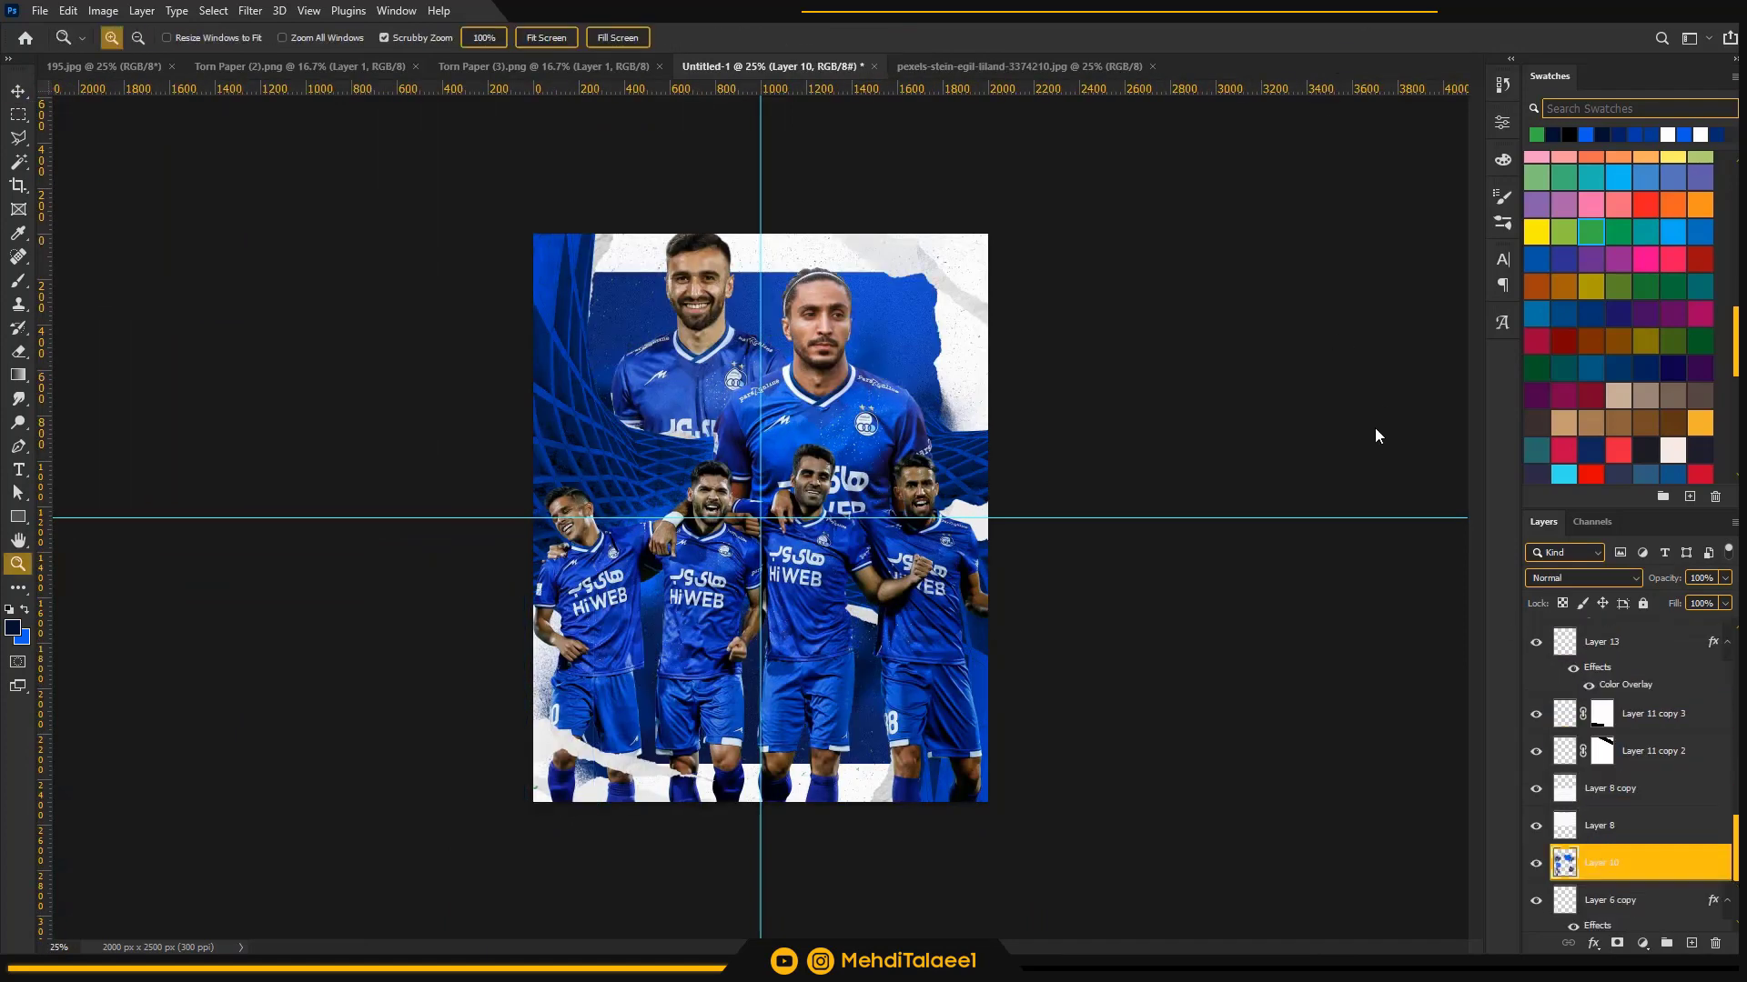
# - Bring the torn paper from Torn Paper (2).png into the poster as a new layer above Layer 11
pyautogui.moveTo(1735, 826); pyautogui.dragTo(1724, 655)
pyautogui.click(309, 73)
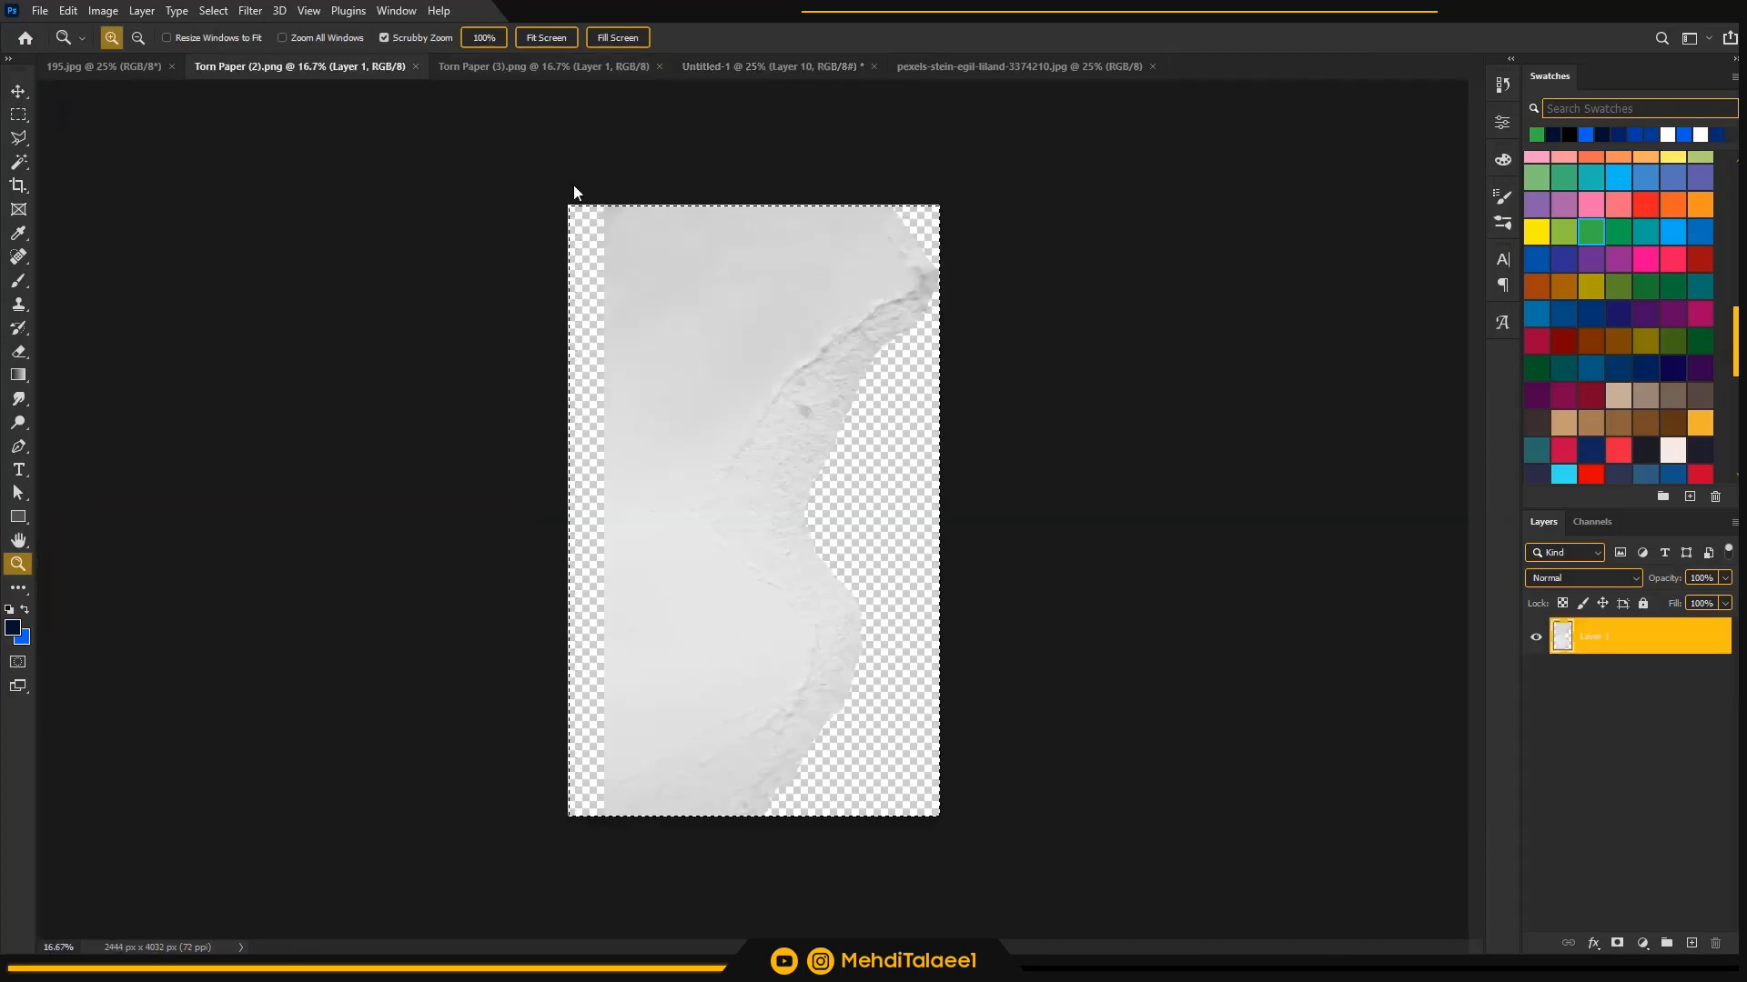
pyautogui.click(782, 66)
pyautogui.click(1638, 673)
pyautogui.hotkey('ctrl', 'v')
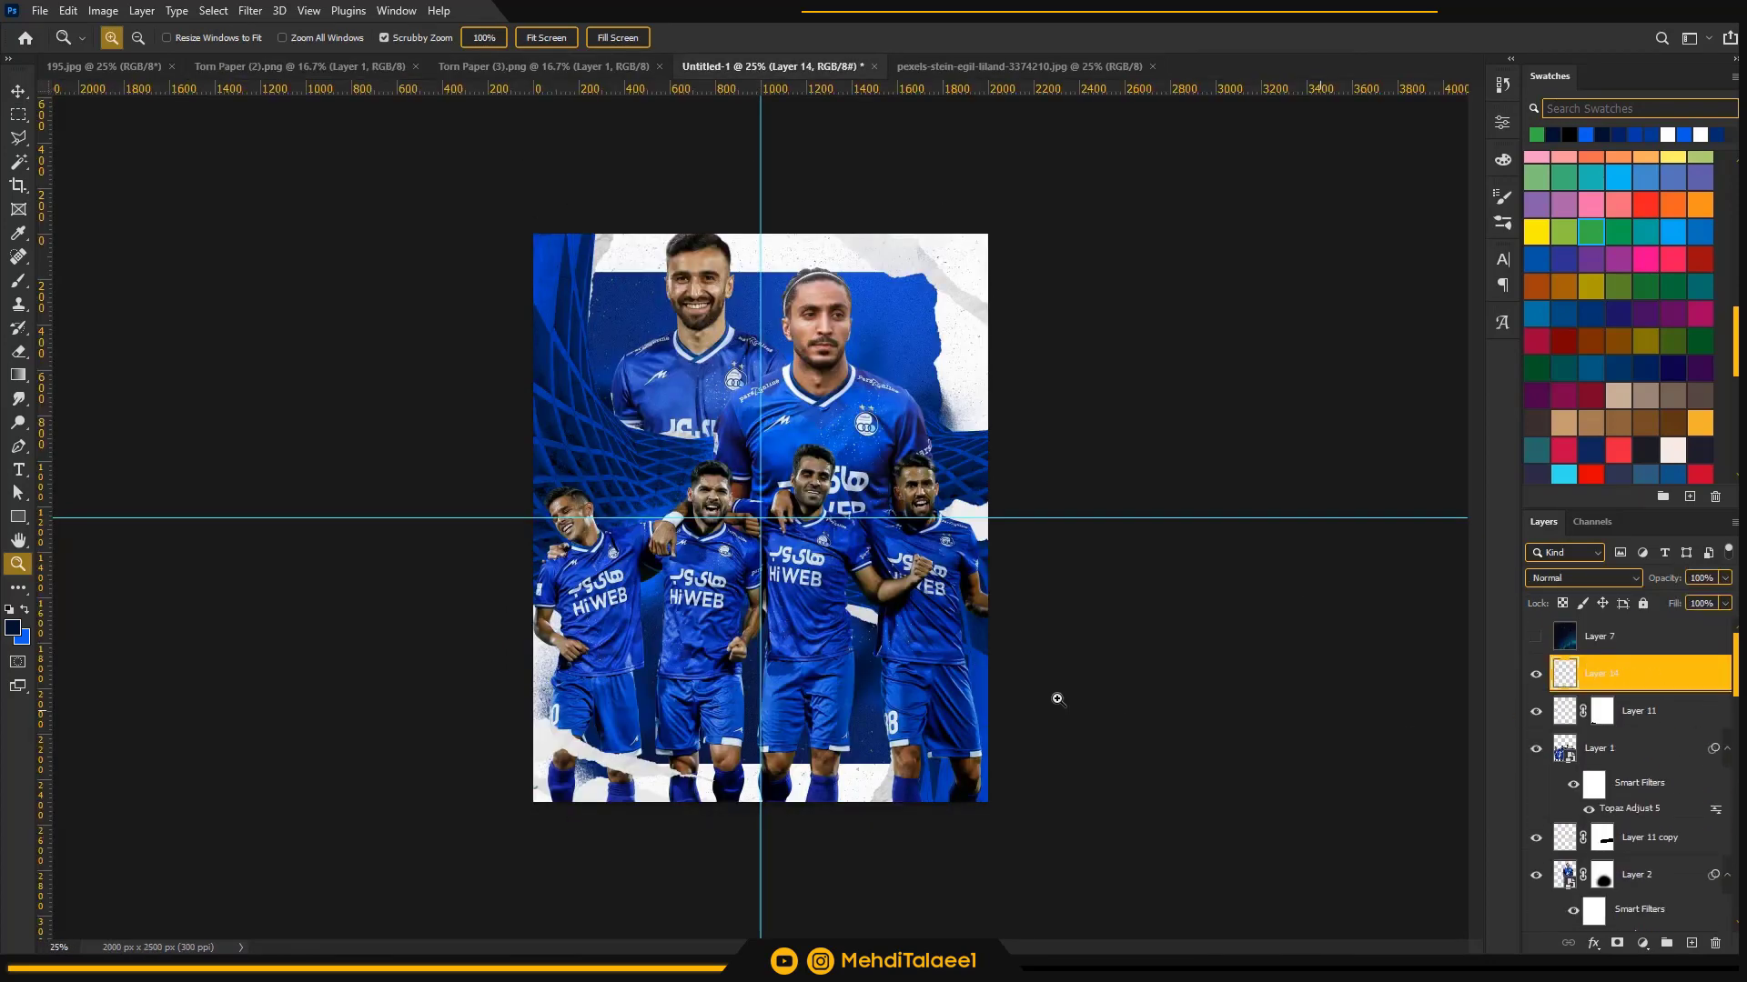
# - Scale the torn paper to 30.05%, flip it, rotate it -111.41° and place it over the poster's lower-right corner
pyautogui.hotkey('ctrl', 't')
pyautogui.moveTo(1088, 691); pyautogui.dragTo(596, 550)
pyautogui.moveTo(659, 690); pyautogui.dragTo(1024, 817)
pyautogui.rightClick(929, 760)
pyautogui.click(955, 738)
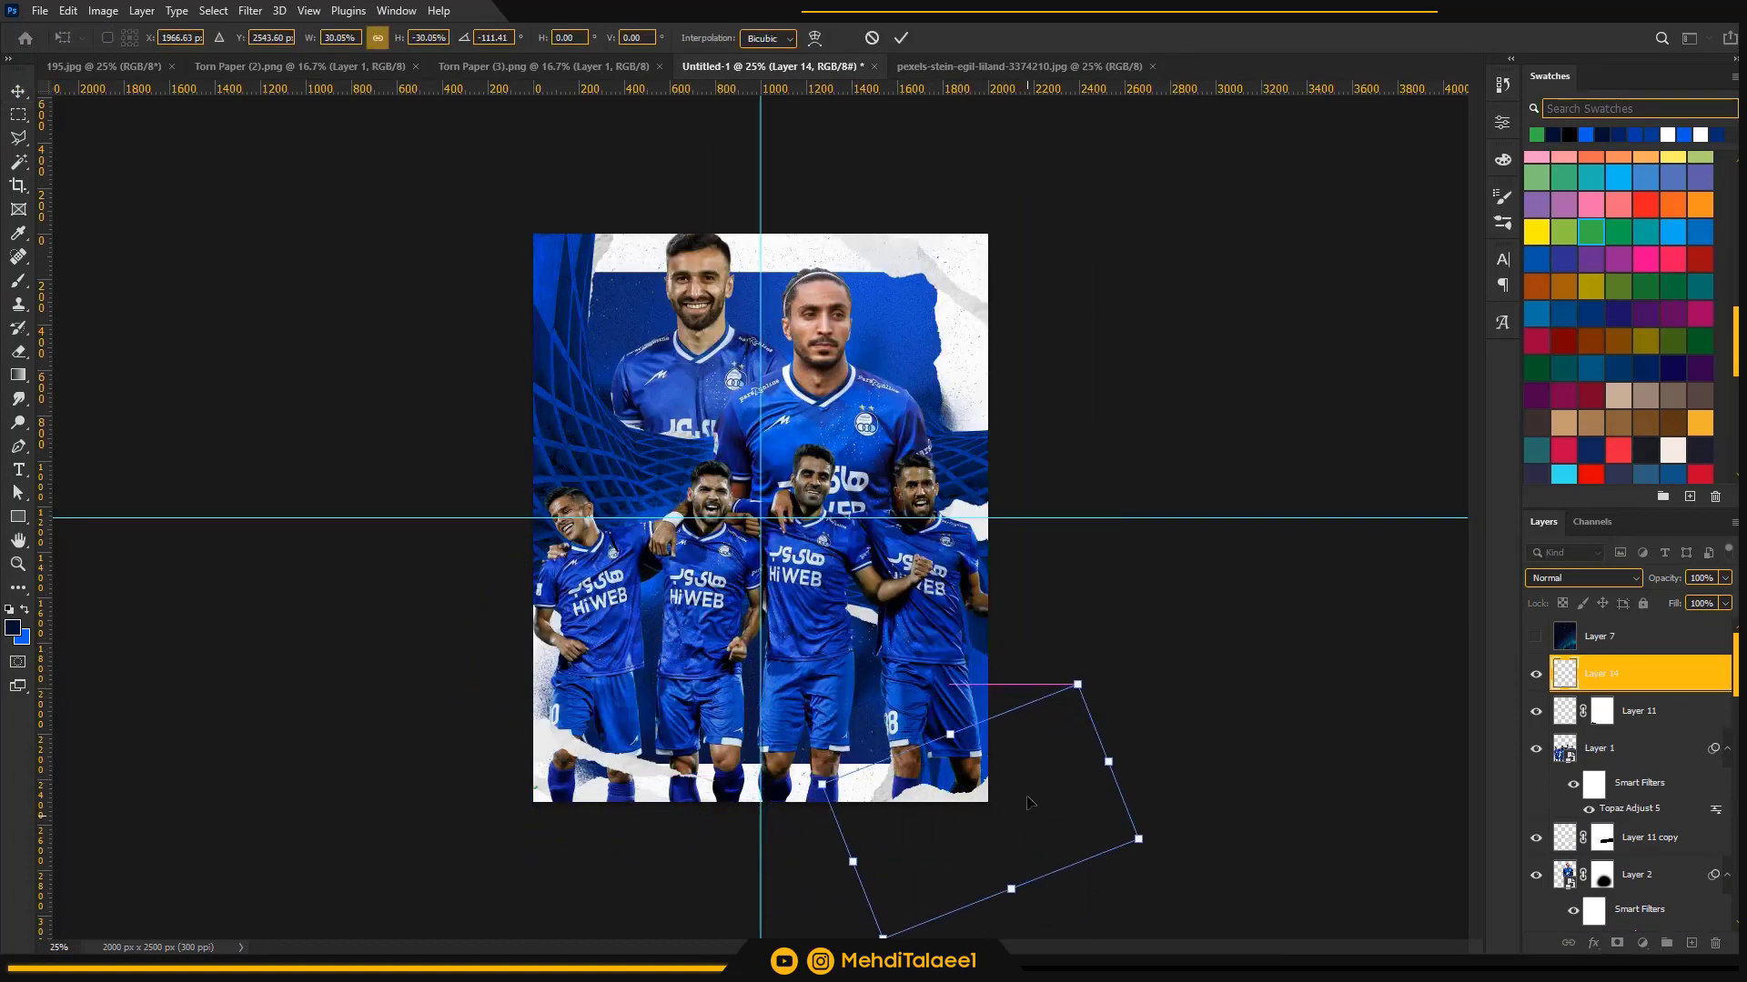
pyautogui.click(899, 40)
# - Duplicate the corner torn paper and position the rotated copy over the poster's upper-left corner
pyautogui.moveTo(1142, 809); pyautogui.dragTo(465, 194)
pyautogui.moveTo(499, 211); pyautogui.dragTo(528, 256)
pyautogui.click(899, 38)
pyautogui.press('z')
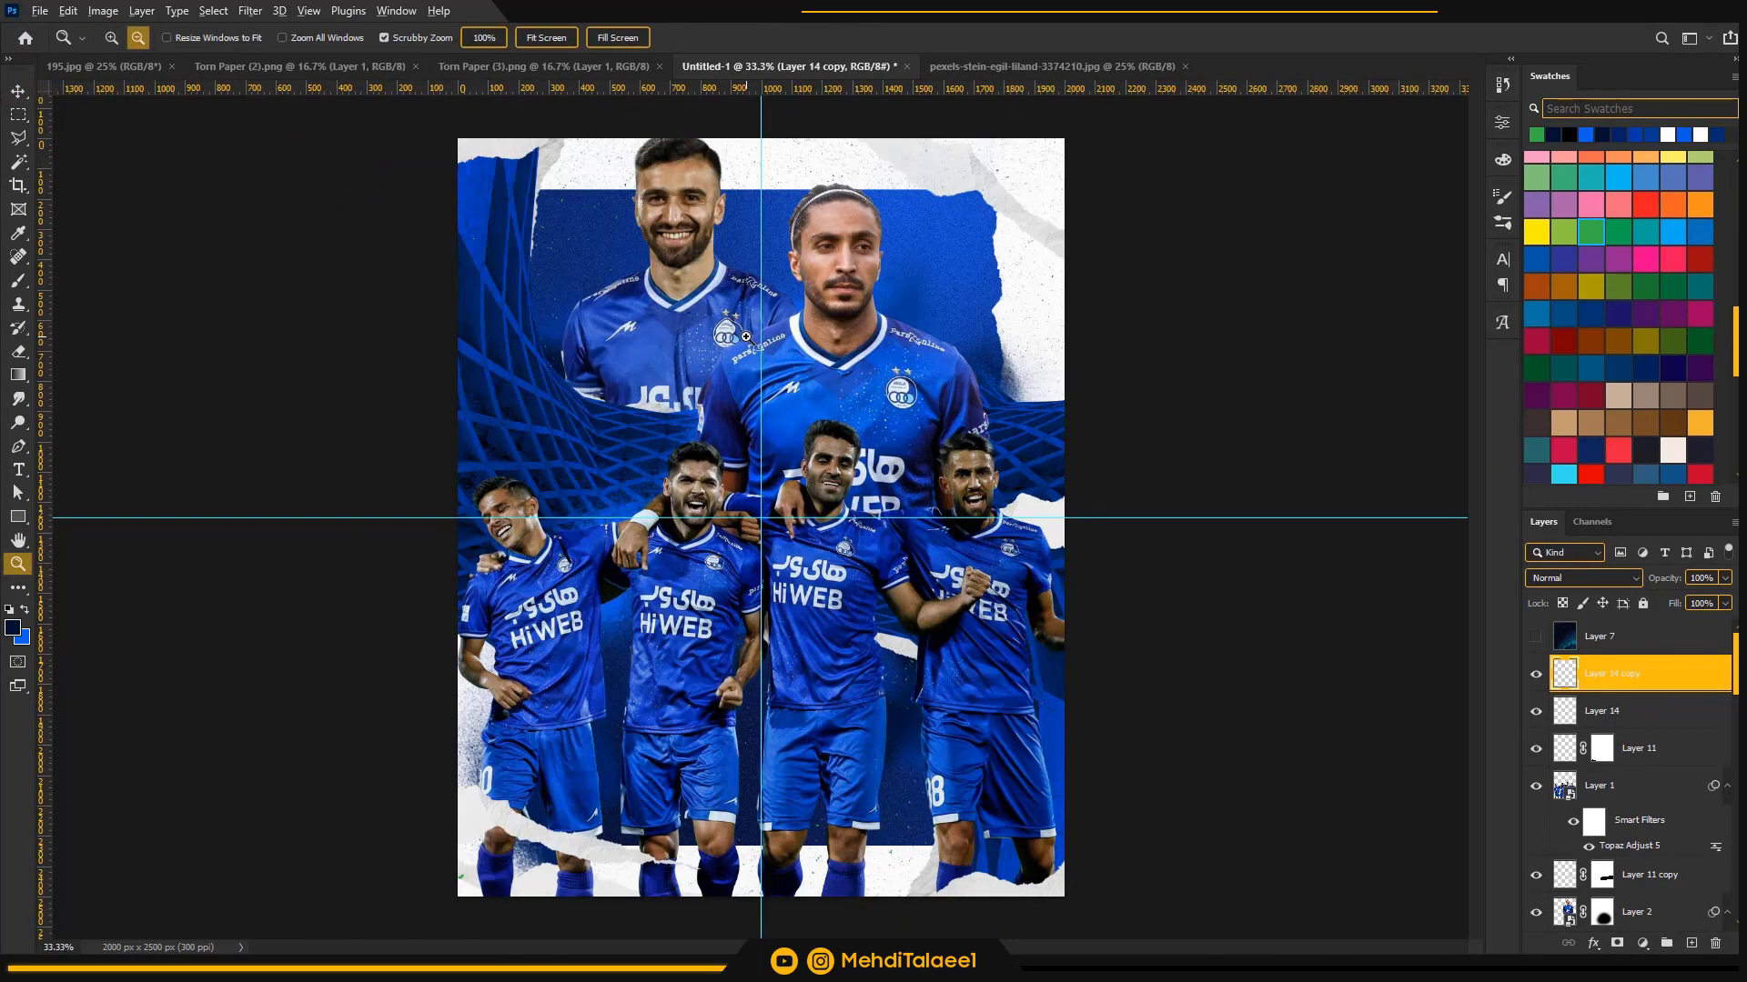
# - Add a new layer above the torn papers and set the foreground colour to #ffffff and the background to blue #0348c5
pyautogui.click(1691, 944)
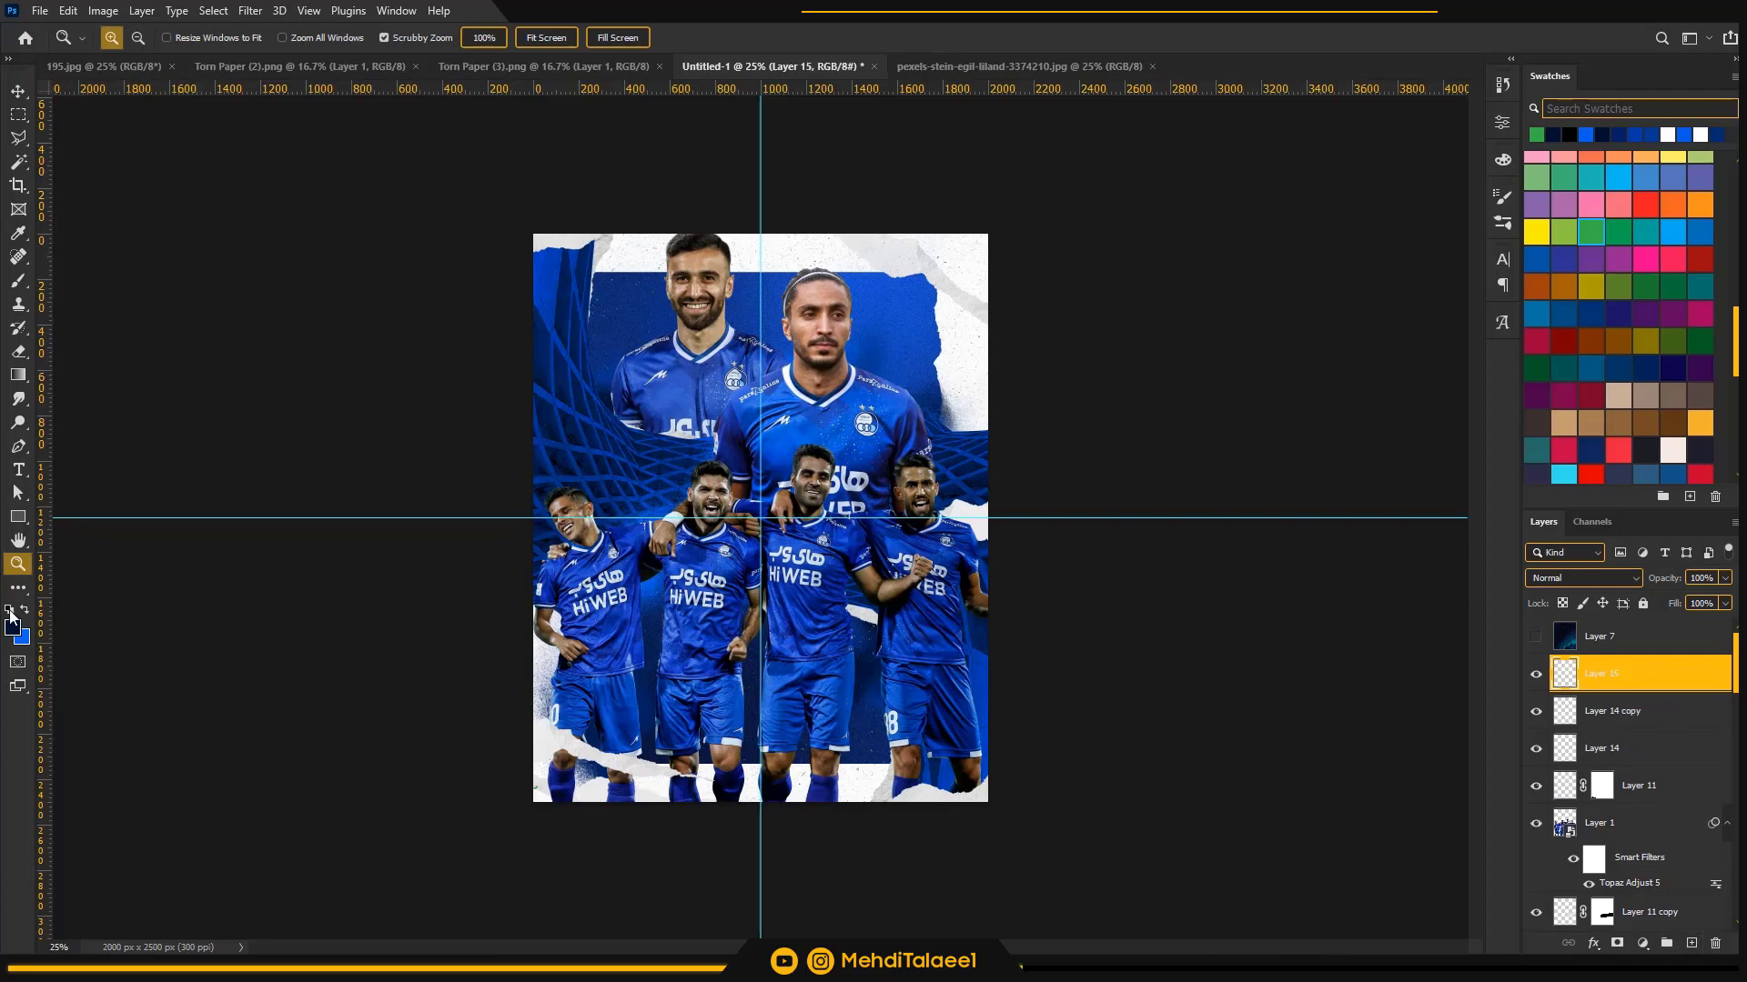
pyautogui.moveTo(1260, 683); pyautogui.dragTo(1206, 638)
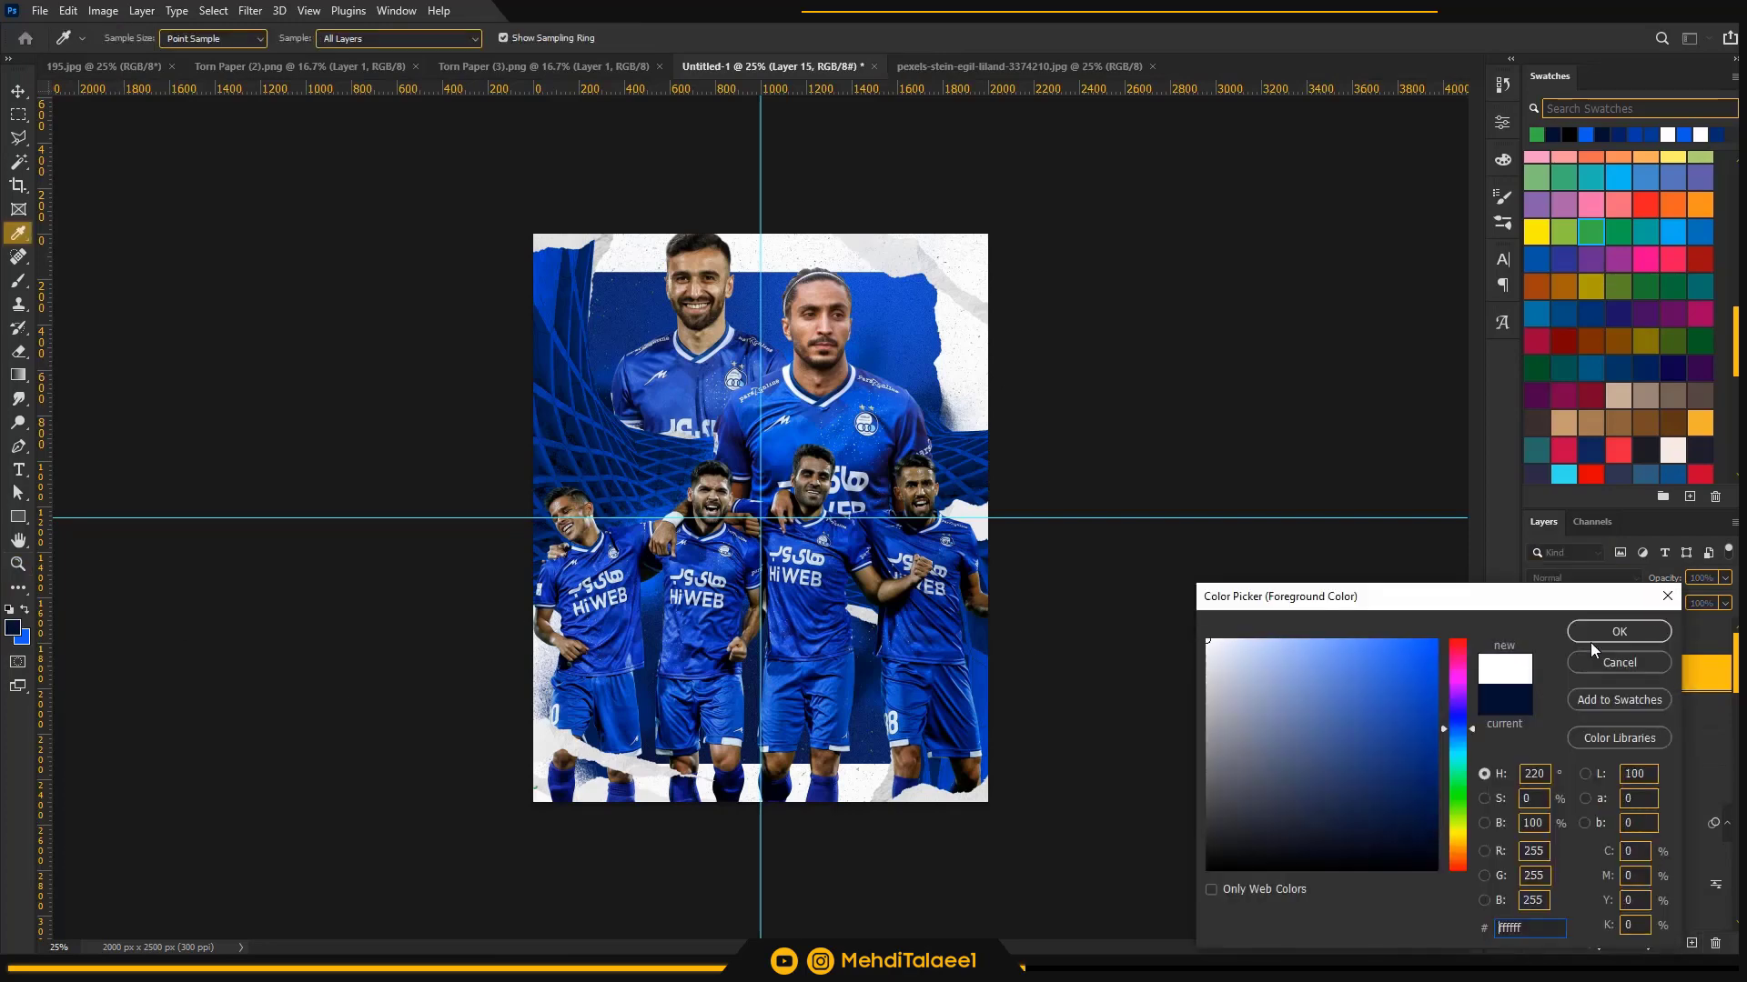
pyautogui.click(1615, 633)
pyautogui.click(24, 639)
pyautogui.moveTo(1433, 687); pyautogui.dragTo(1434, 692)
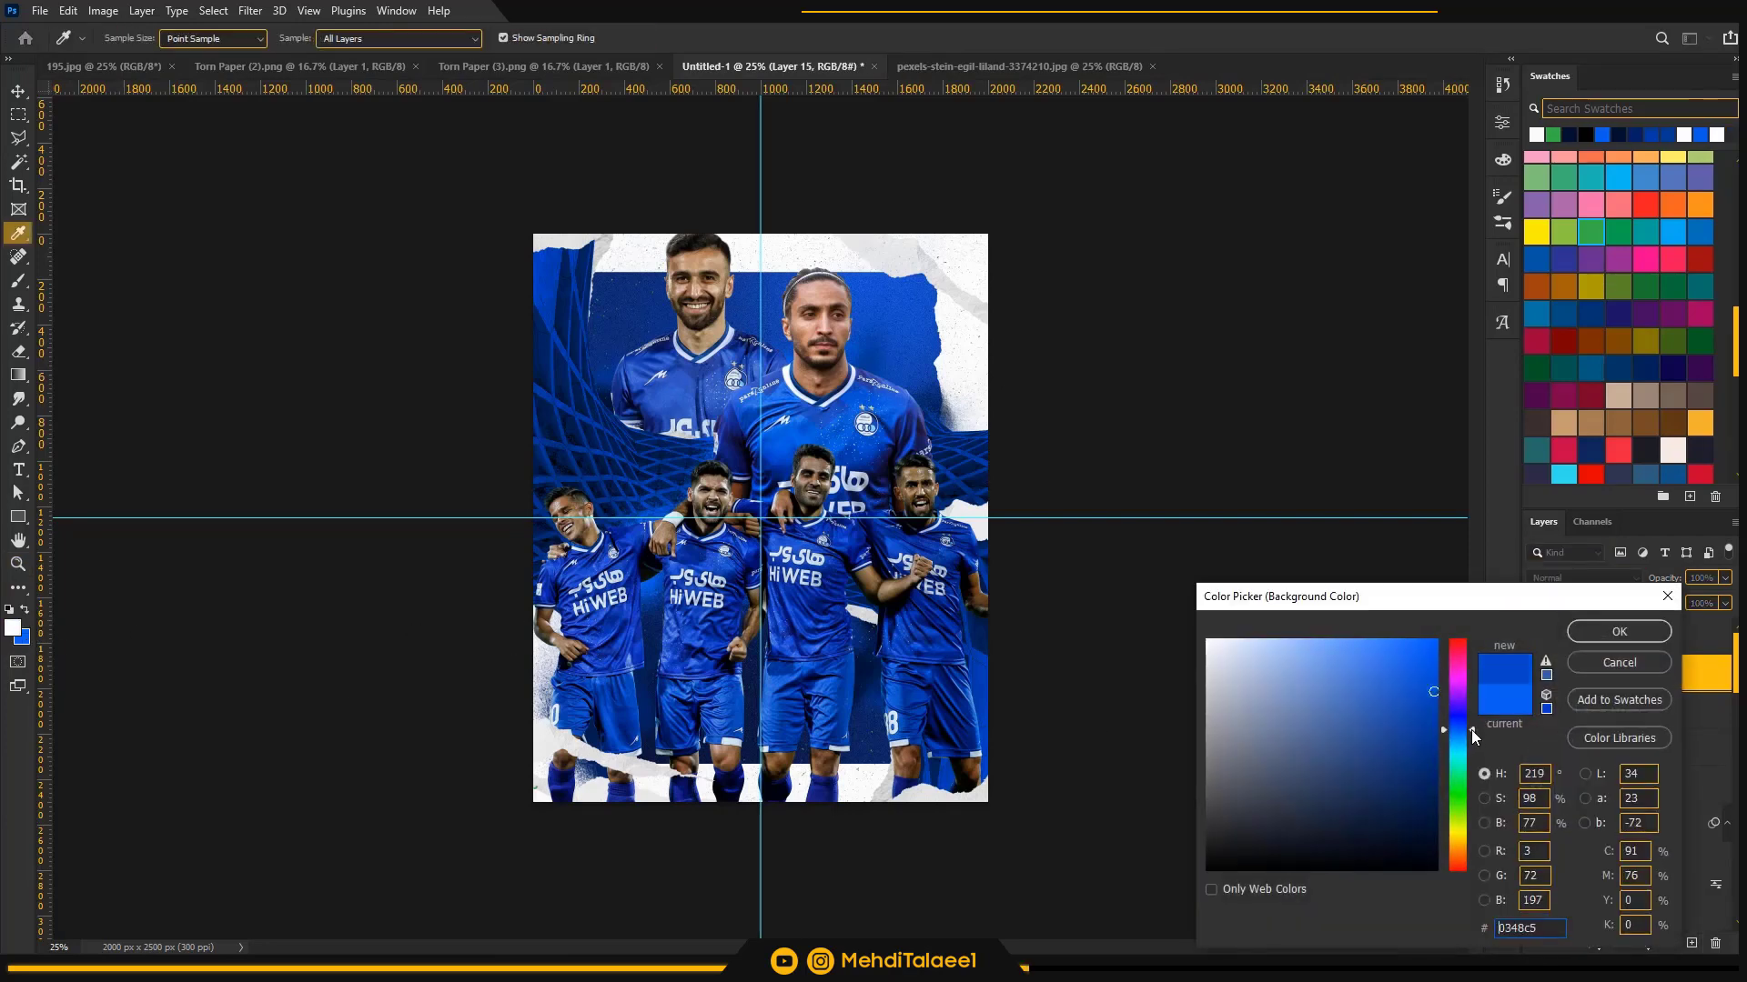
pyautogui.press('Return')
# - Paint one large soft blue spot where the guides cross in the poster's middle
pyautogui.press('x')
pyautogui.press('b')
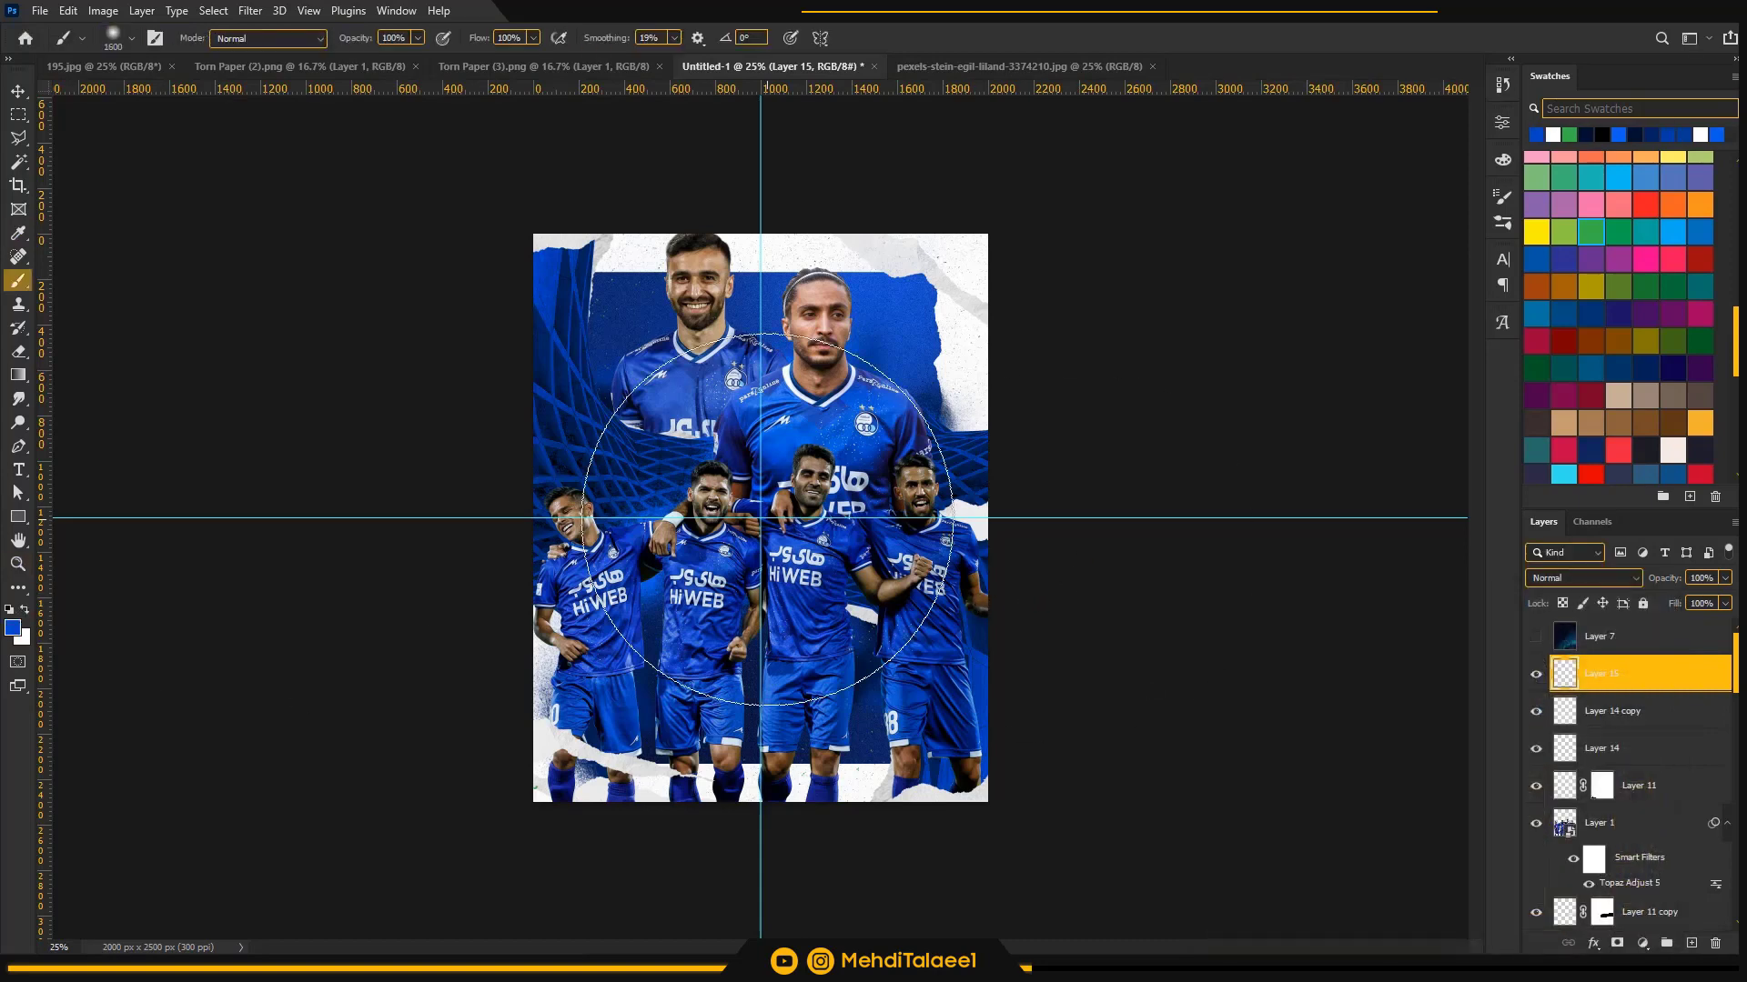
pyautogui.press('[')
pyautogui.press('[')
pyautogui.press('[')
pyautogui.press('[')
pyautogui.press('[')
pyautogui.press('[')
pyautogui.click(767, 519)
# - Paint a 500 px soft white spot in the centre of the blue glow and set the layer's blend mode to Screen
pyautogui.press('x')
pyautogui.press('[')
pyautogui.press('[')
pyautogui.press('[')
pyautogui.press('[')
pyautogui.press('[')
pyautogui.click(767, 519)
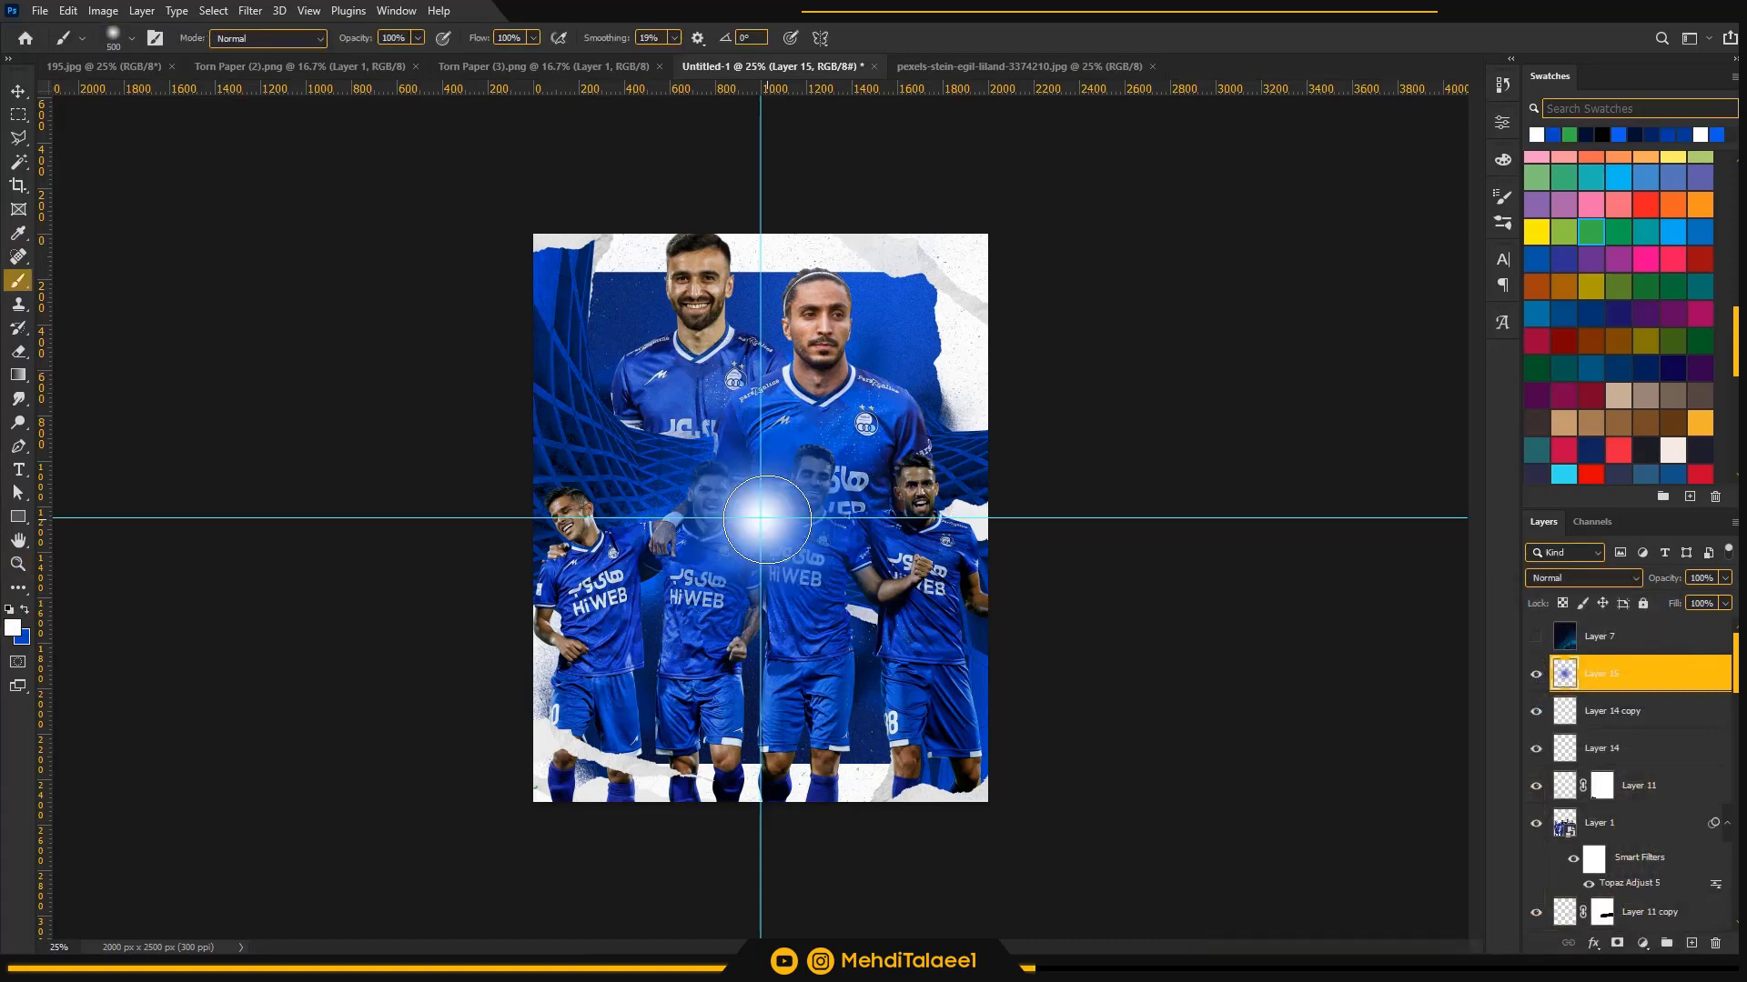
pyautogui.click(1583, 578)
pyautogui.click(1592, 653)
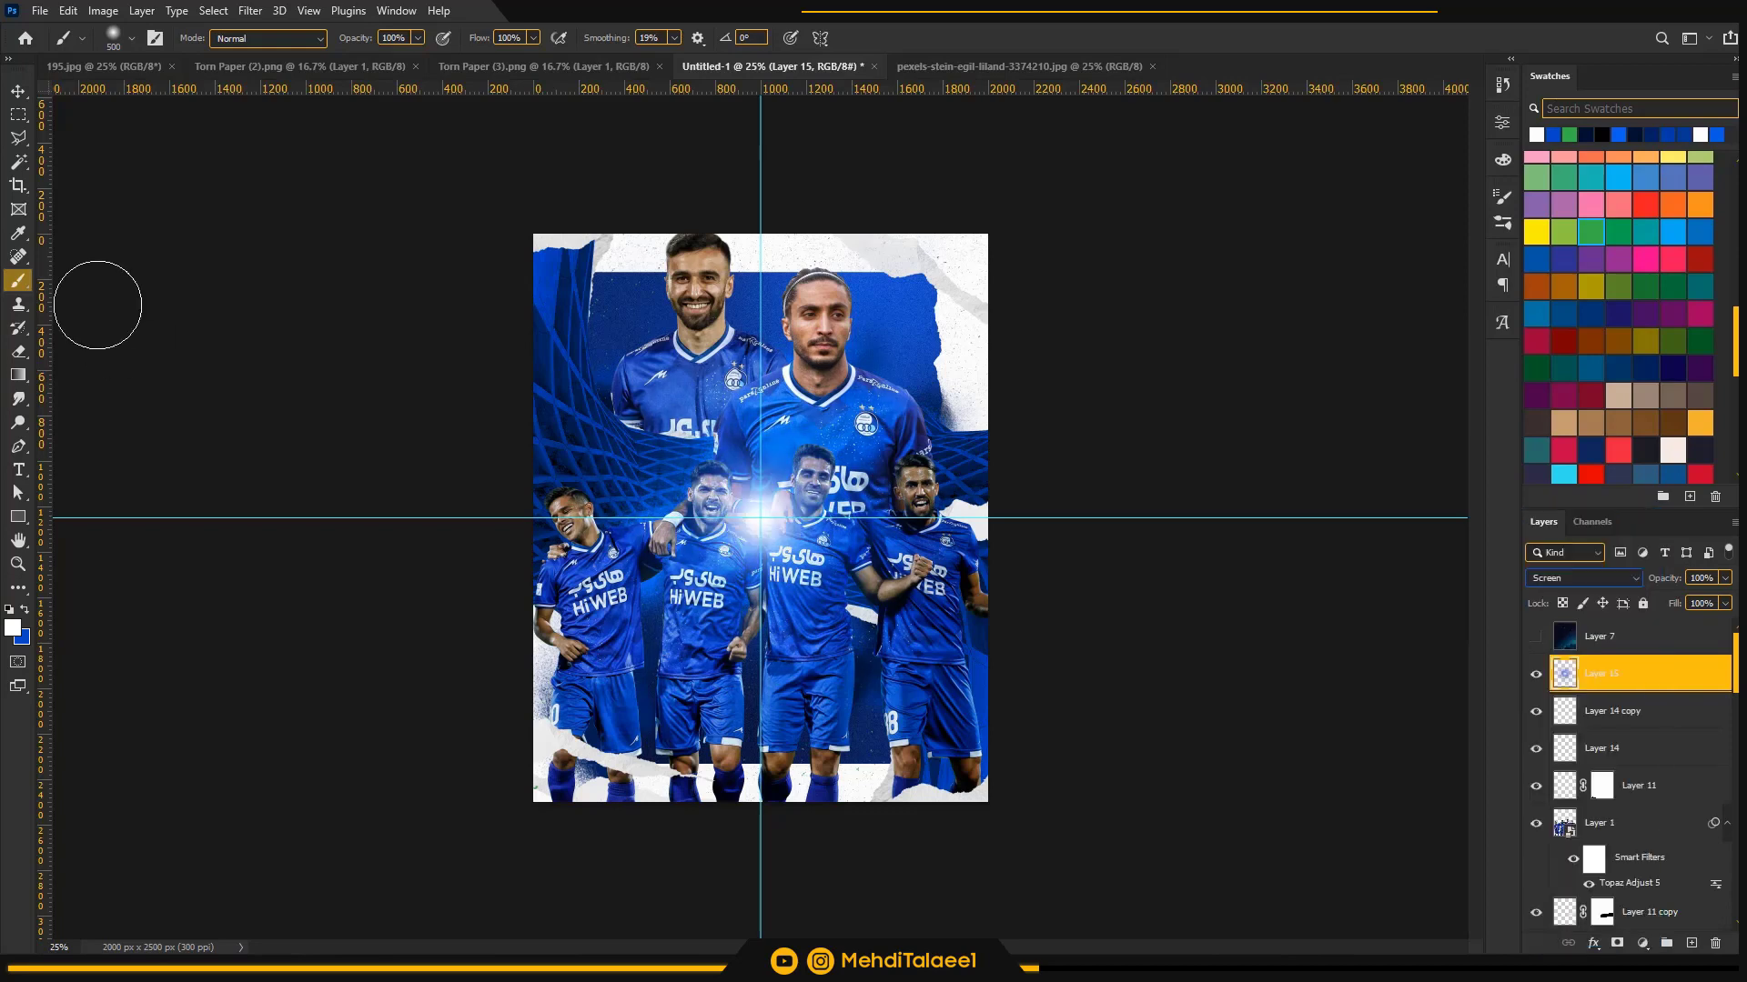
# - Move the glow off the poster's upper-right corner and enlarge it to 142.75%
pyautogui.click(18, 92)
pyautogui.moveTo(855, 494); pyautogui.dragTo(1115, 217)
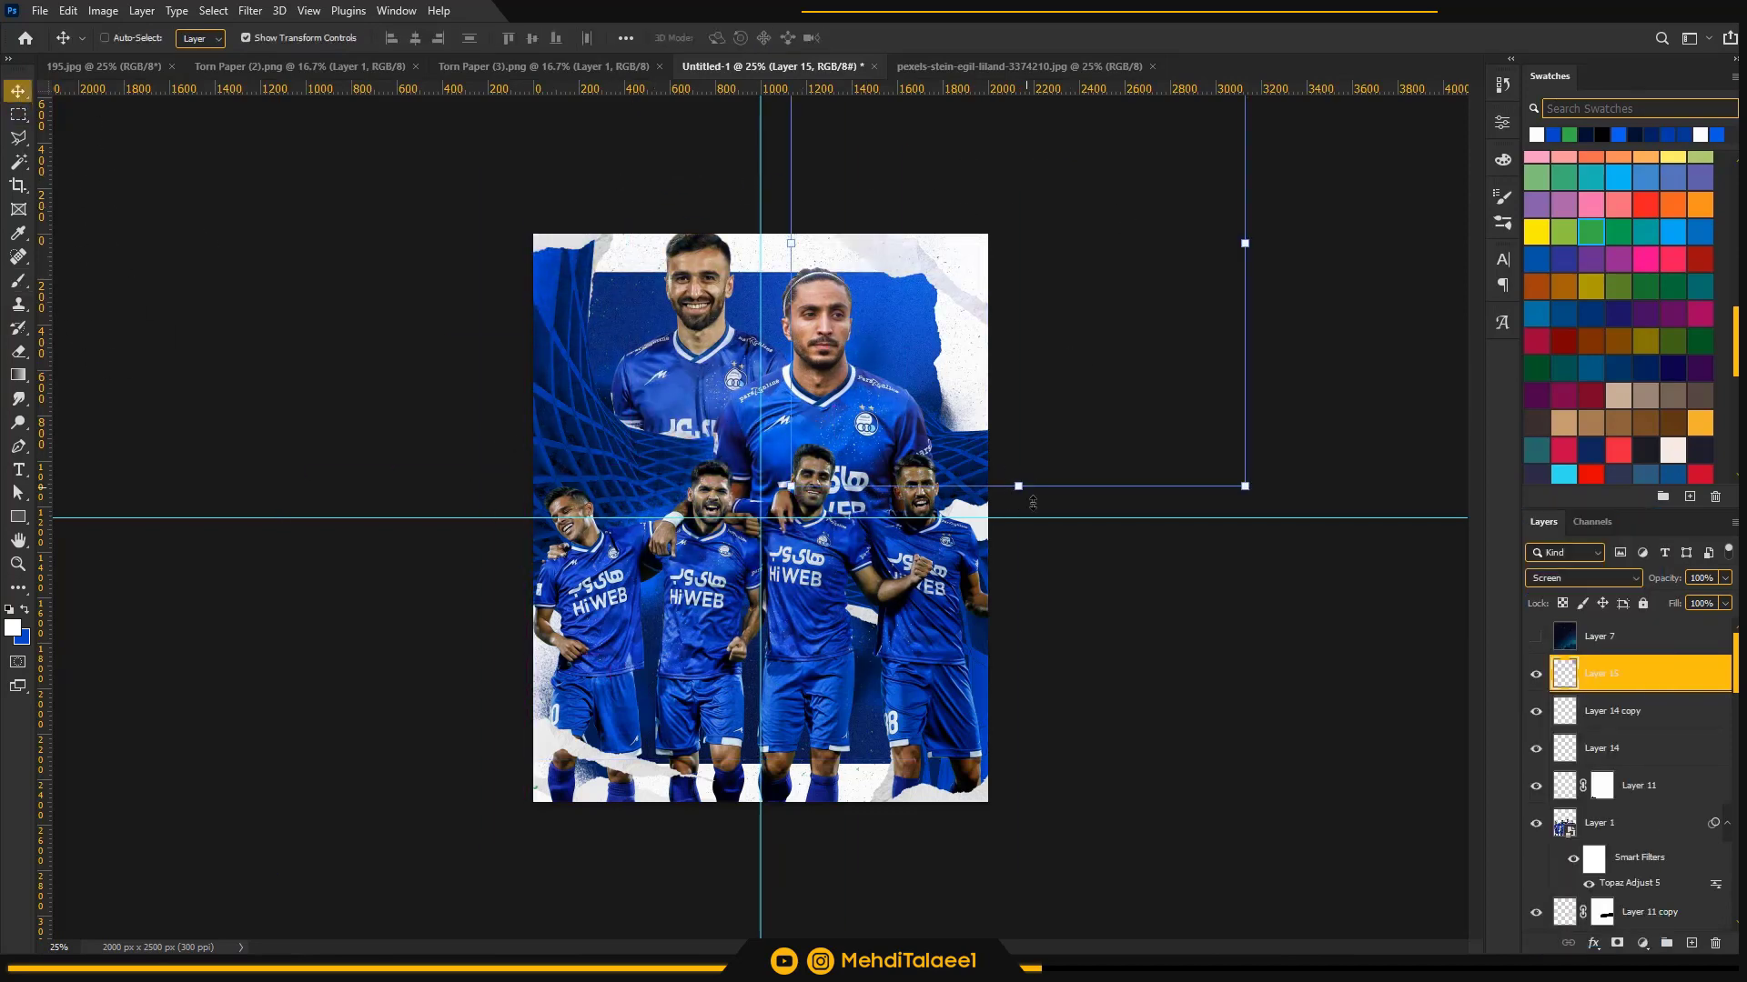
pyautogui.moveTo(1020, 487); pyautogui.dragTo(1020, 696)
pyautogui.moveTo(1070, 453)
pyautogui.mouseDown()
pyautogui.moveTo(1094, 464)
pyautogui.moveTo(1104, 447)
pyautogui.mouseUp()
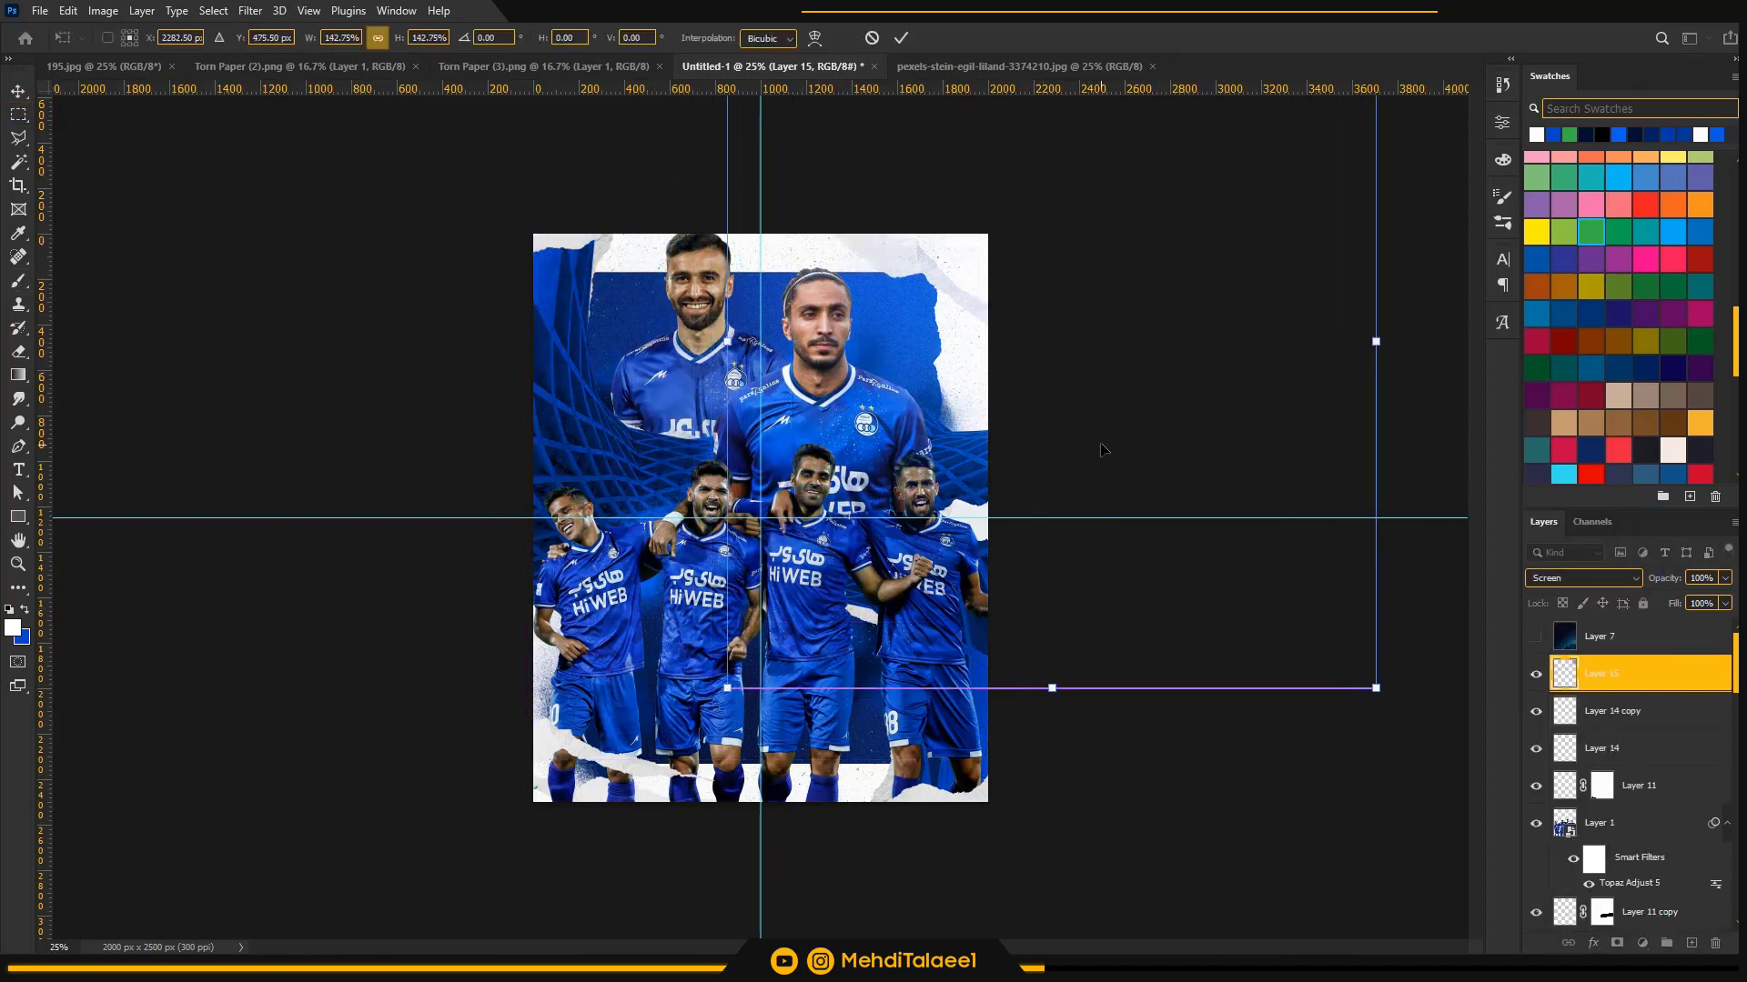
pyautogui.click(902, 39)
pyautogui.press('z')
pyautogui.keyDown('alt'); pyautogui.click(861, 370); pyautogui.keyUp('alt')
pyautogui.click(860, 370)
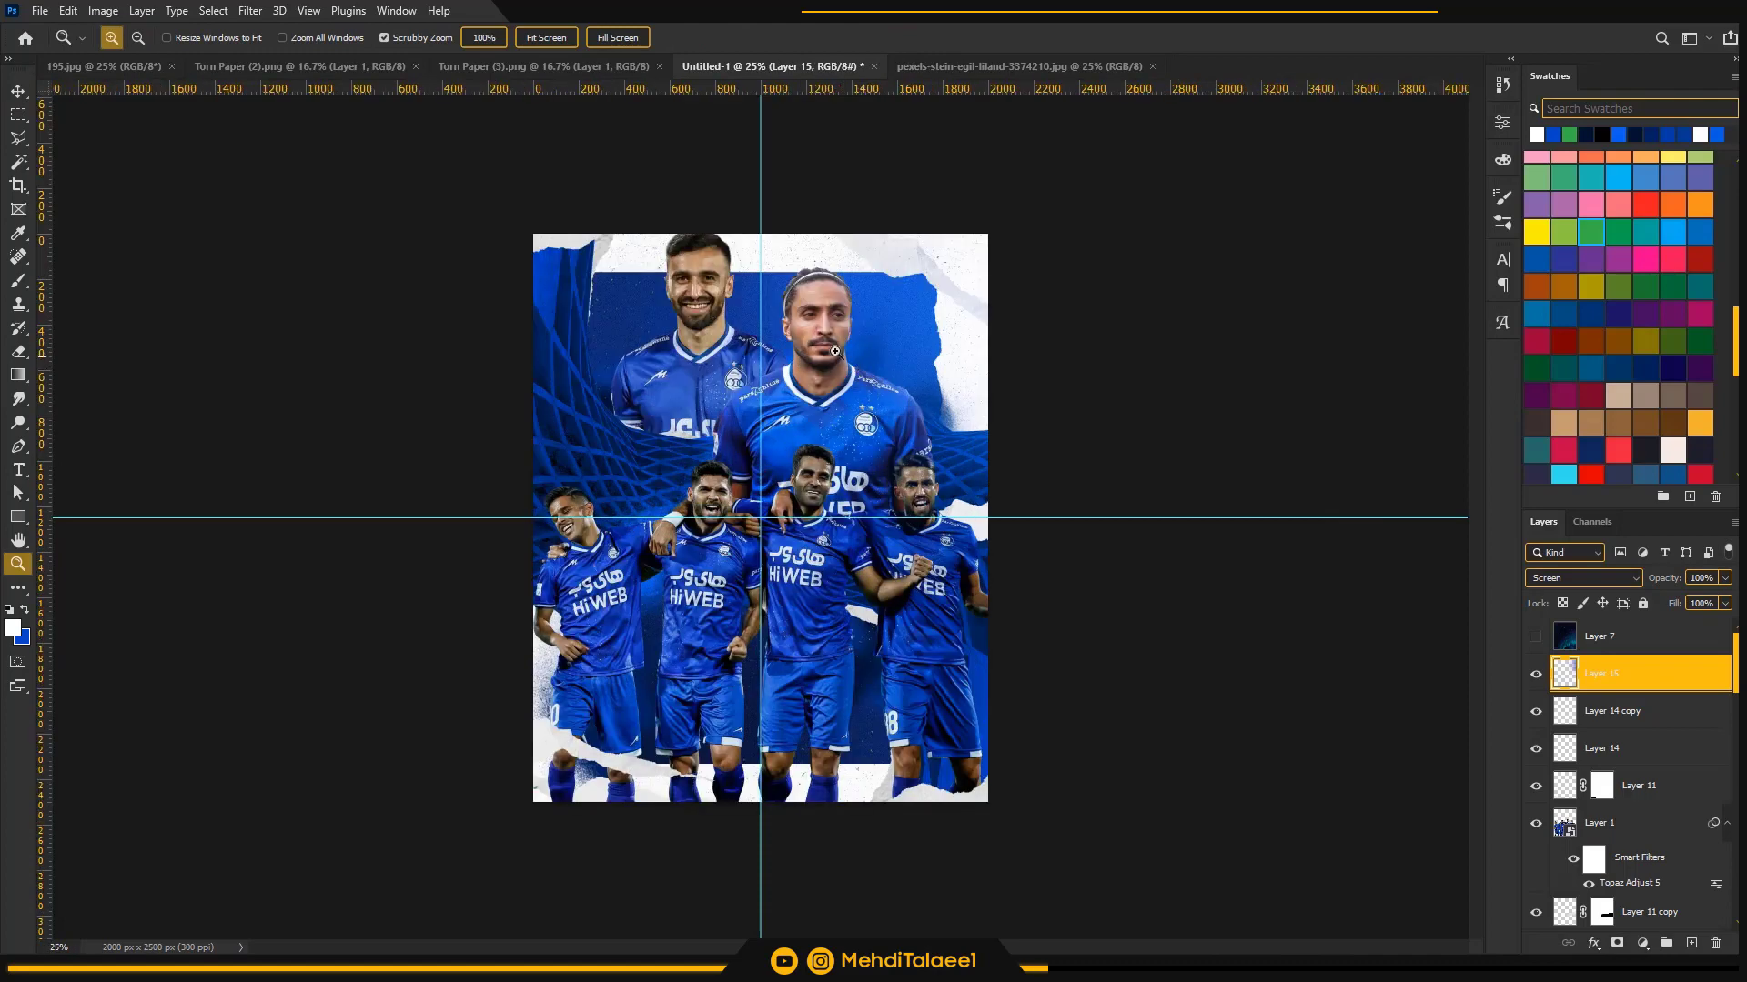
# - Add an empty layer above the front player on Layer 2 and merge the two into one plain layer
pyautogui.moveTo(1737, 687)
pyautogui.mouseDown()
pyautogui.moveTo(1737, 735)
pyautogui.moveTo(1737, 715)
pyautogui.mouseUp()
pyautogui.click(1662, 721)
pyautogui.hotkey('ctrl', 'shift', 'alt', 'n')
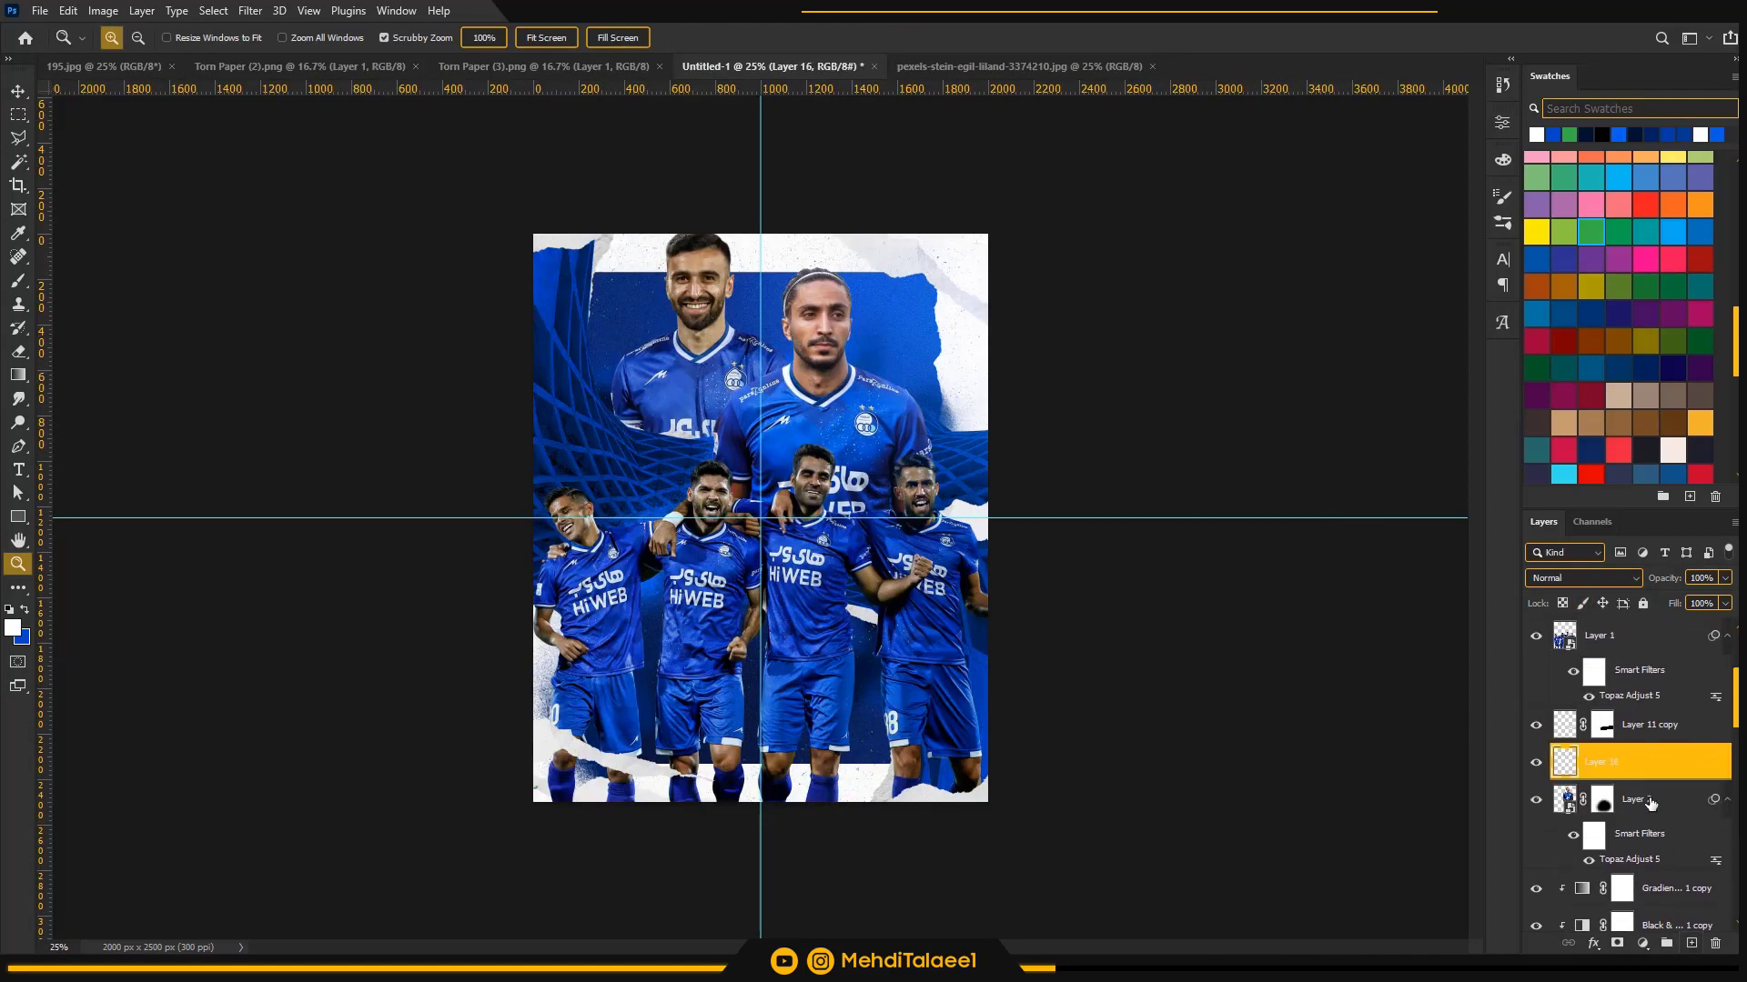
pyautogui.keyDown('ctrl'); pyautogui.click(1647, 803); pyautogui.keyUp('ctrl')
pyautogui.hotkey('ctrl', 'e')
pyautogui.press('v')
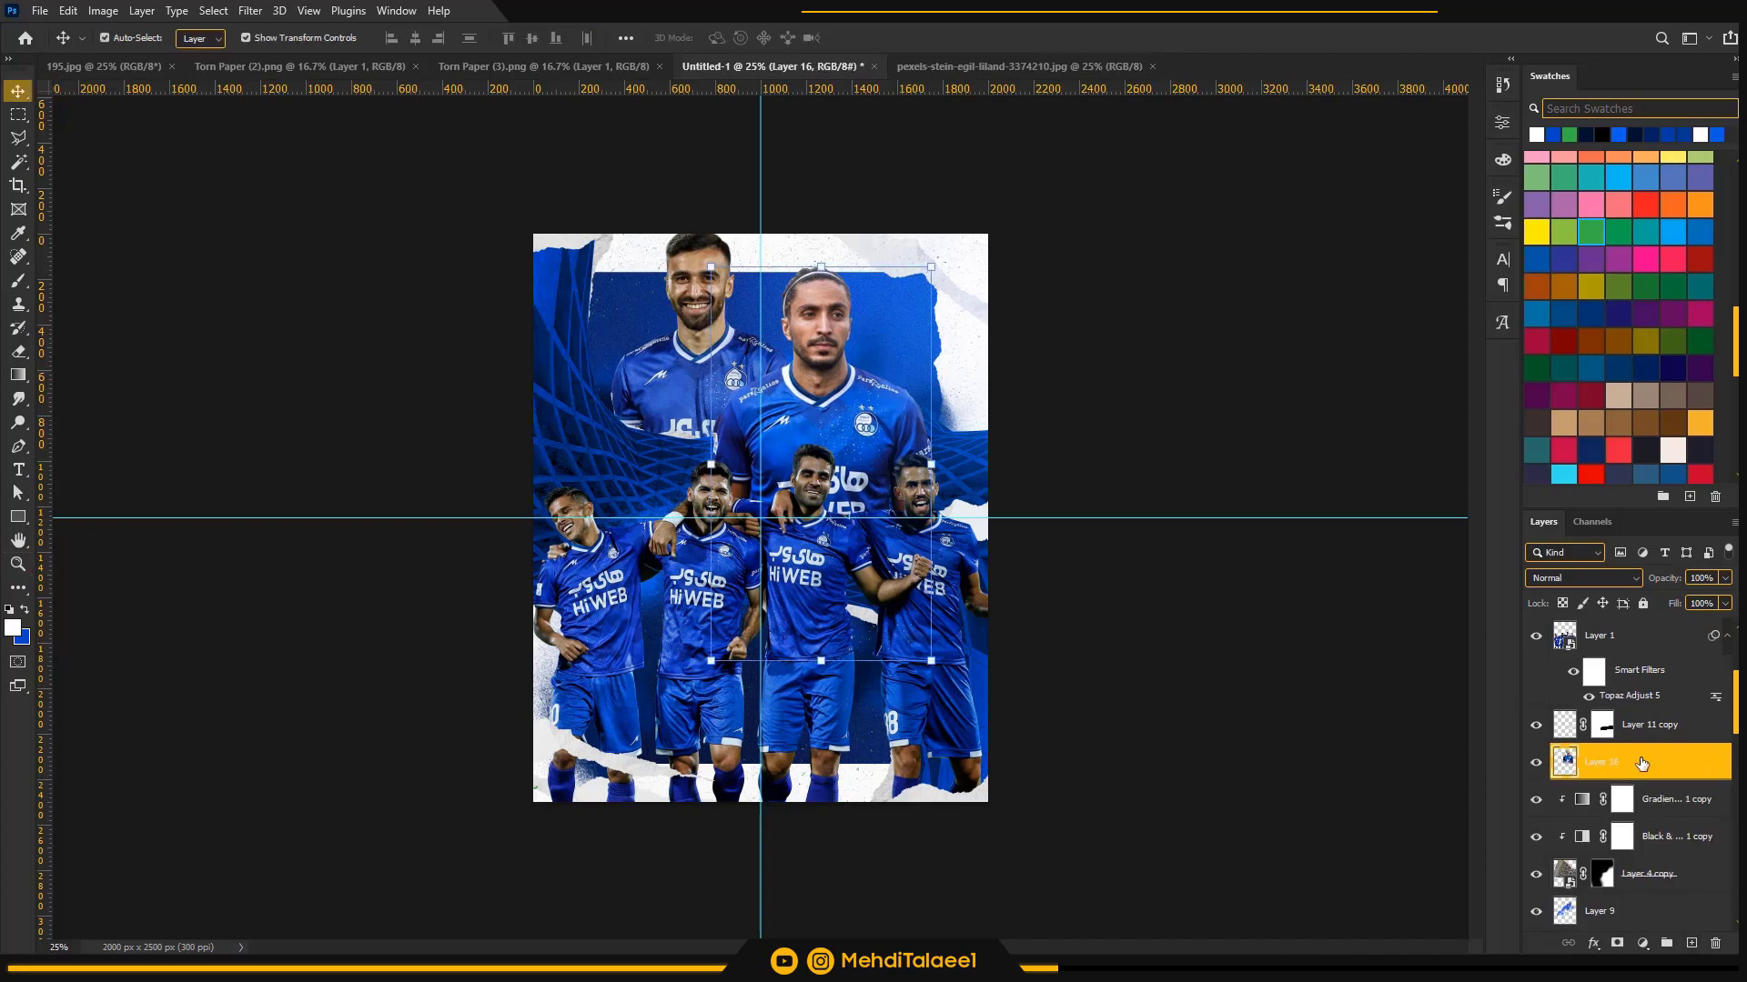
# - Duplicate the merged front player as a clipped layer and apply the Sharpen More filter to the copy
pyautogui.hotkey('ctrl', 'j')
pyautogui.click(250, 11)
pyautogui.moveTo(310, 303)
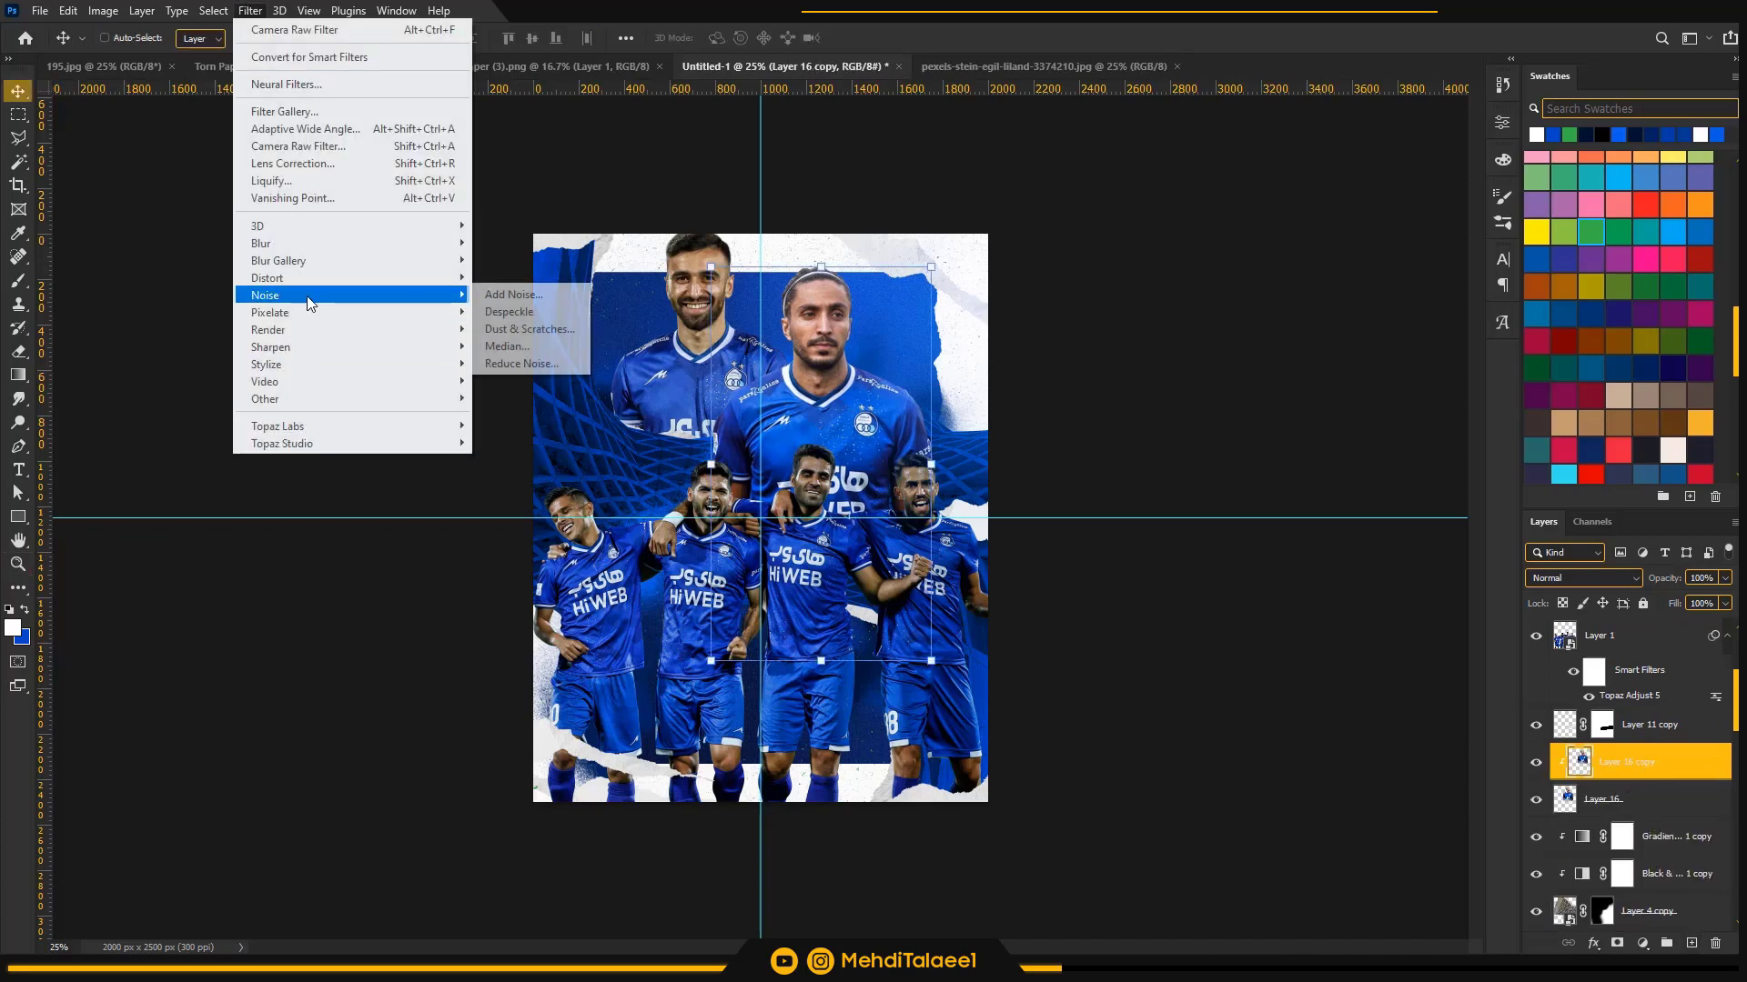
pyautogui.moveTo(321, 347)
pyautogui.click(529, 400)
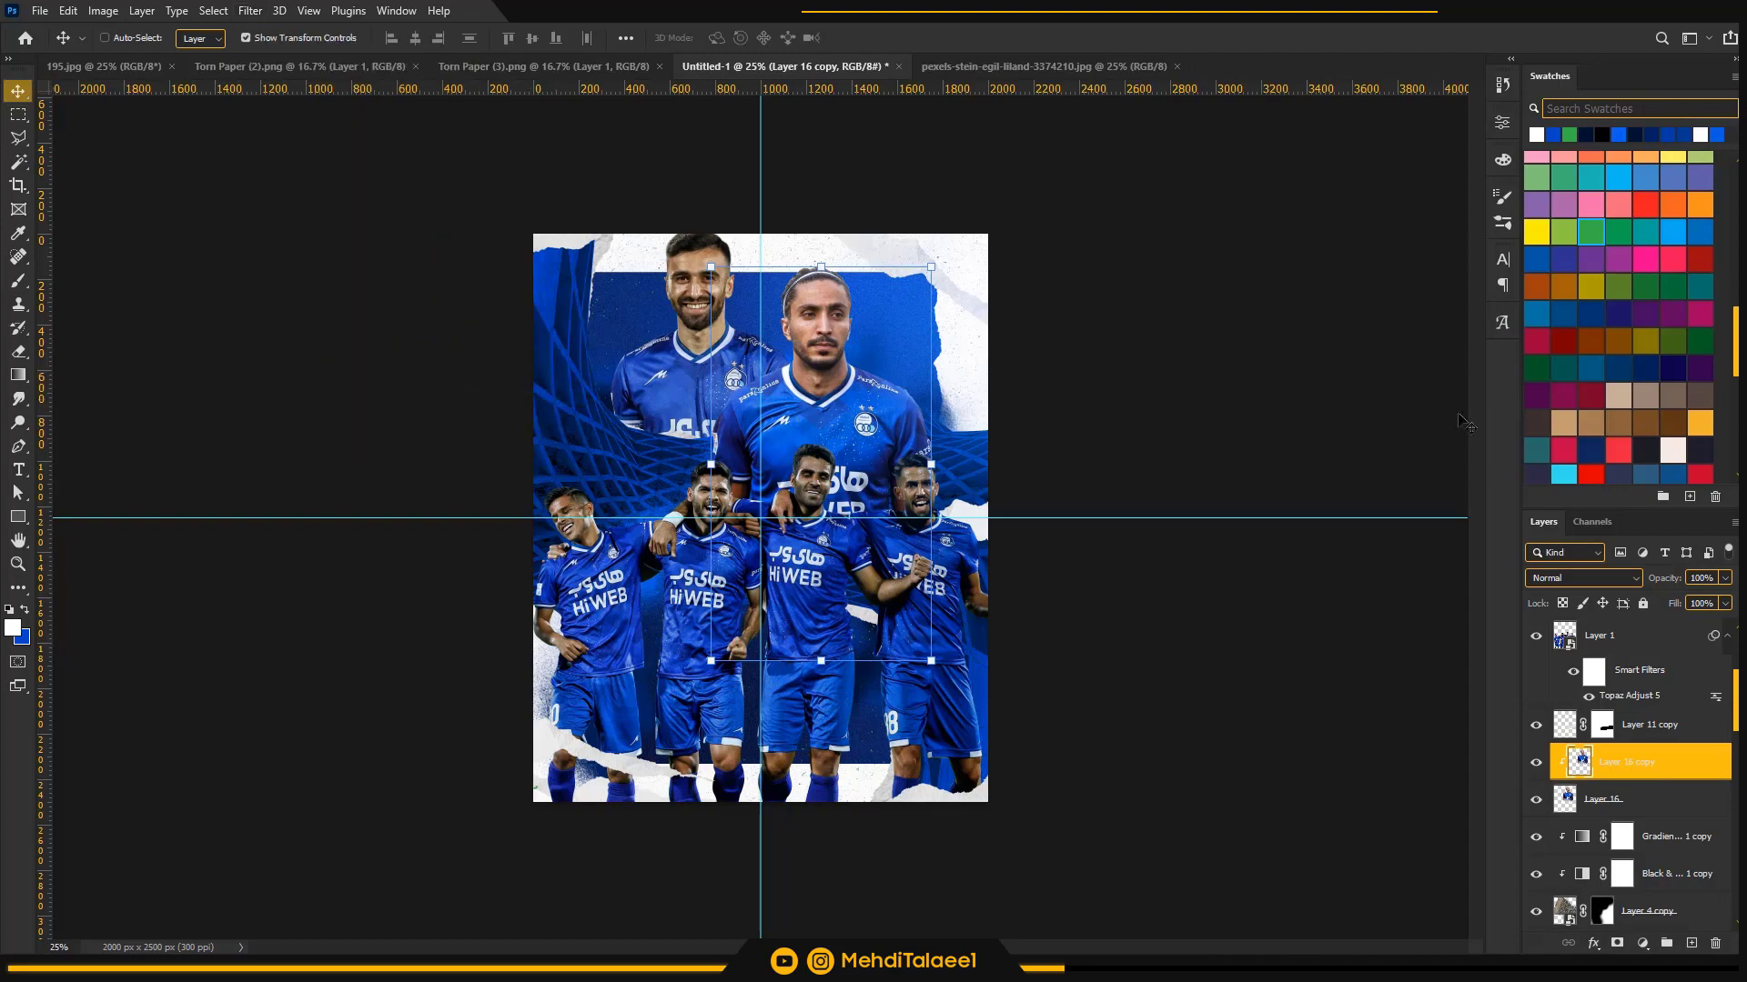
pyautogui.press('z')
pyautogui.click(892, 347)
pyautogui.click(893, 346)
pyautogui.click(879, 306)
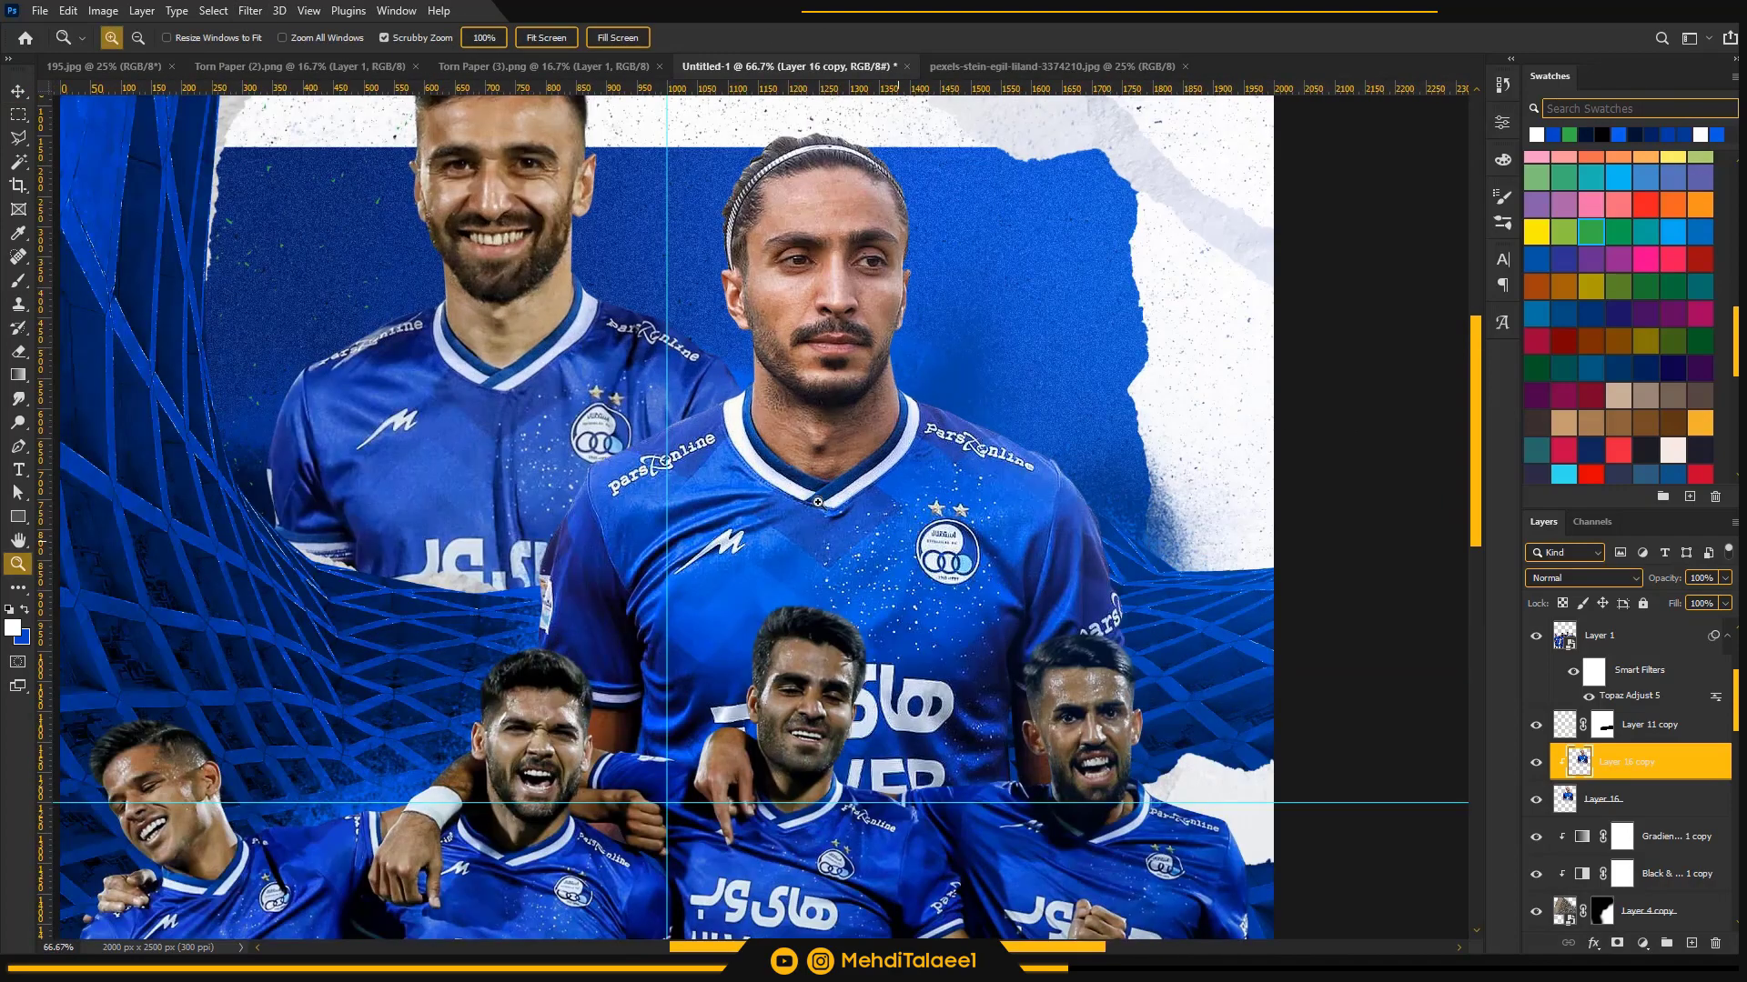
# - Apply a High Pass filter with a 1.8 pixel radius to the clipped player copy and blend it with Overlay
pyautogui.click(250, 11)
pyautogui.moveTo(364, 398)
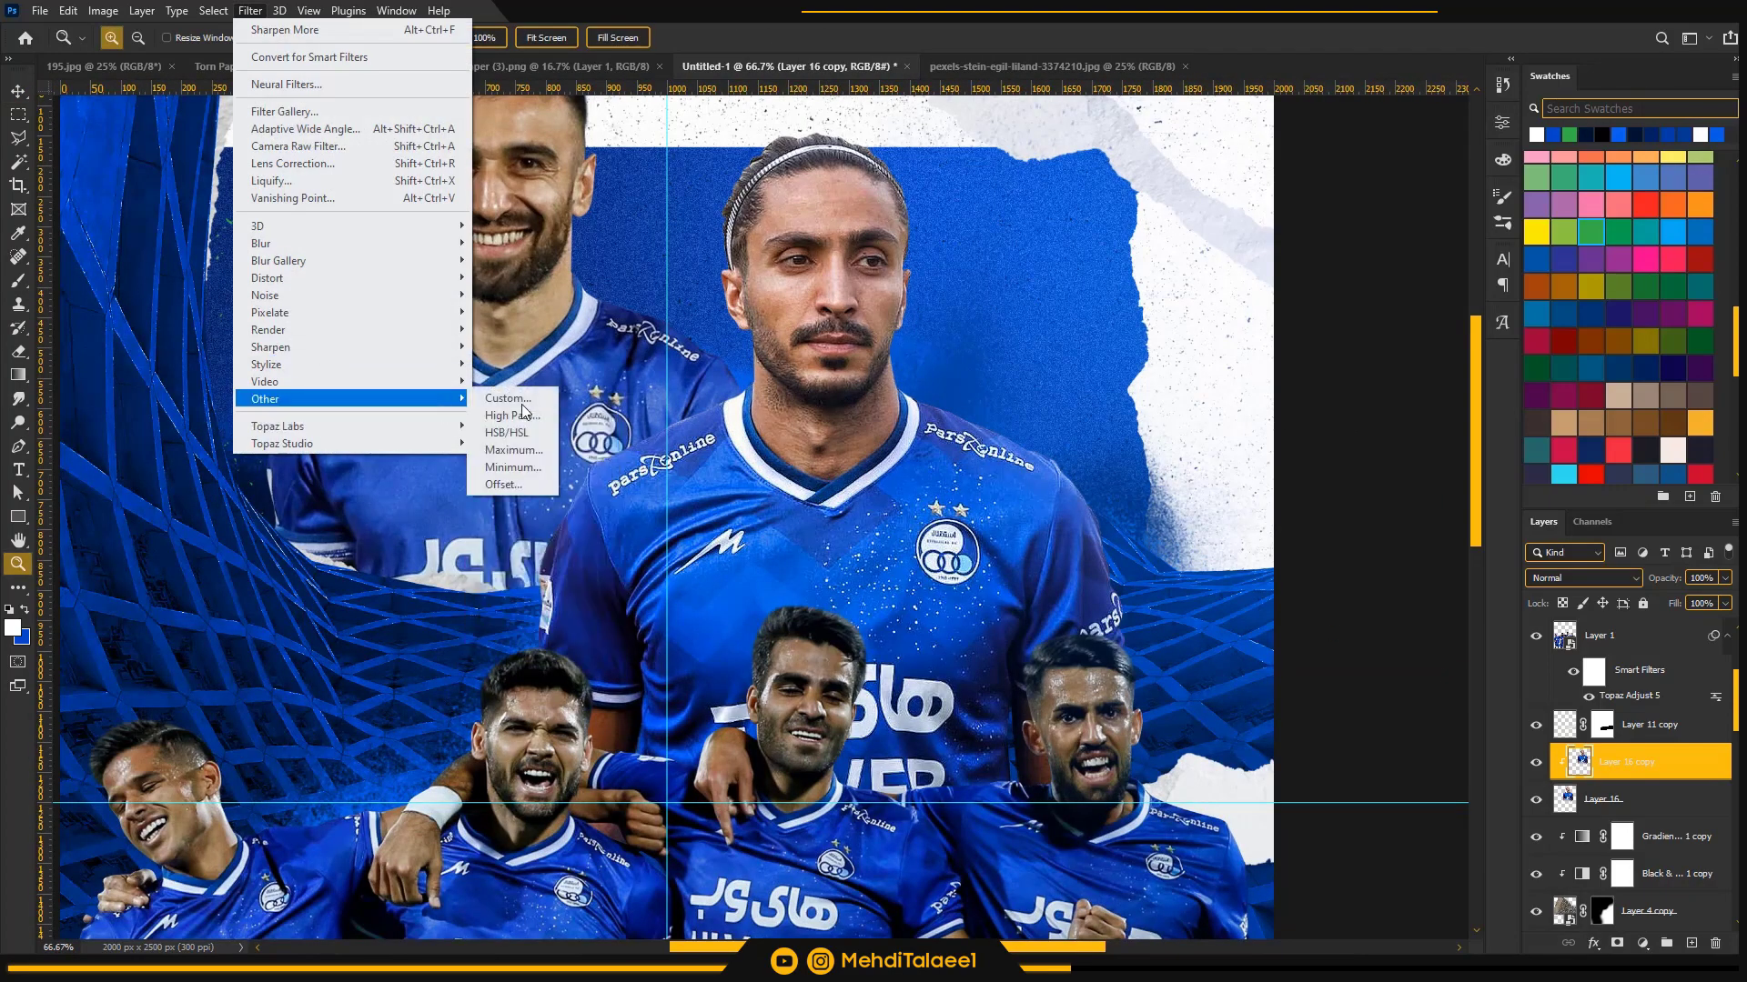
pyautogui.click(524, 424)
pyautogui.moveTo(864, 193); pyautogui.dragTo(1235, 252)
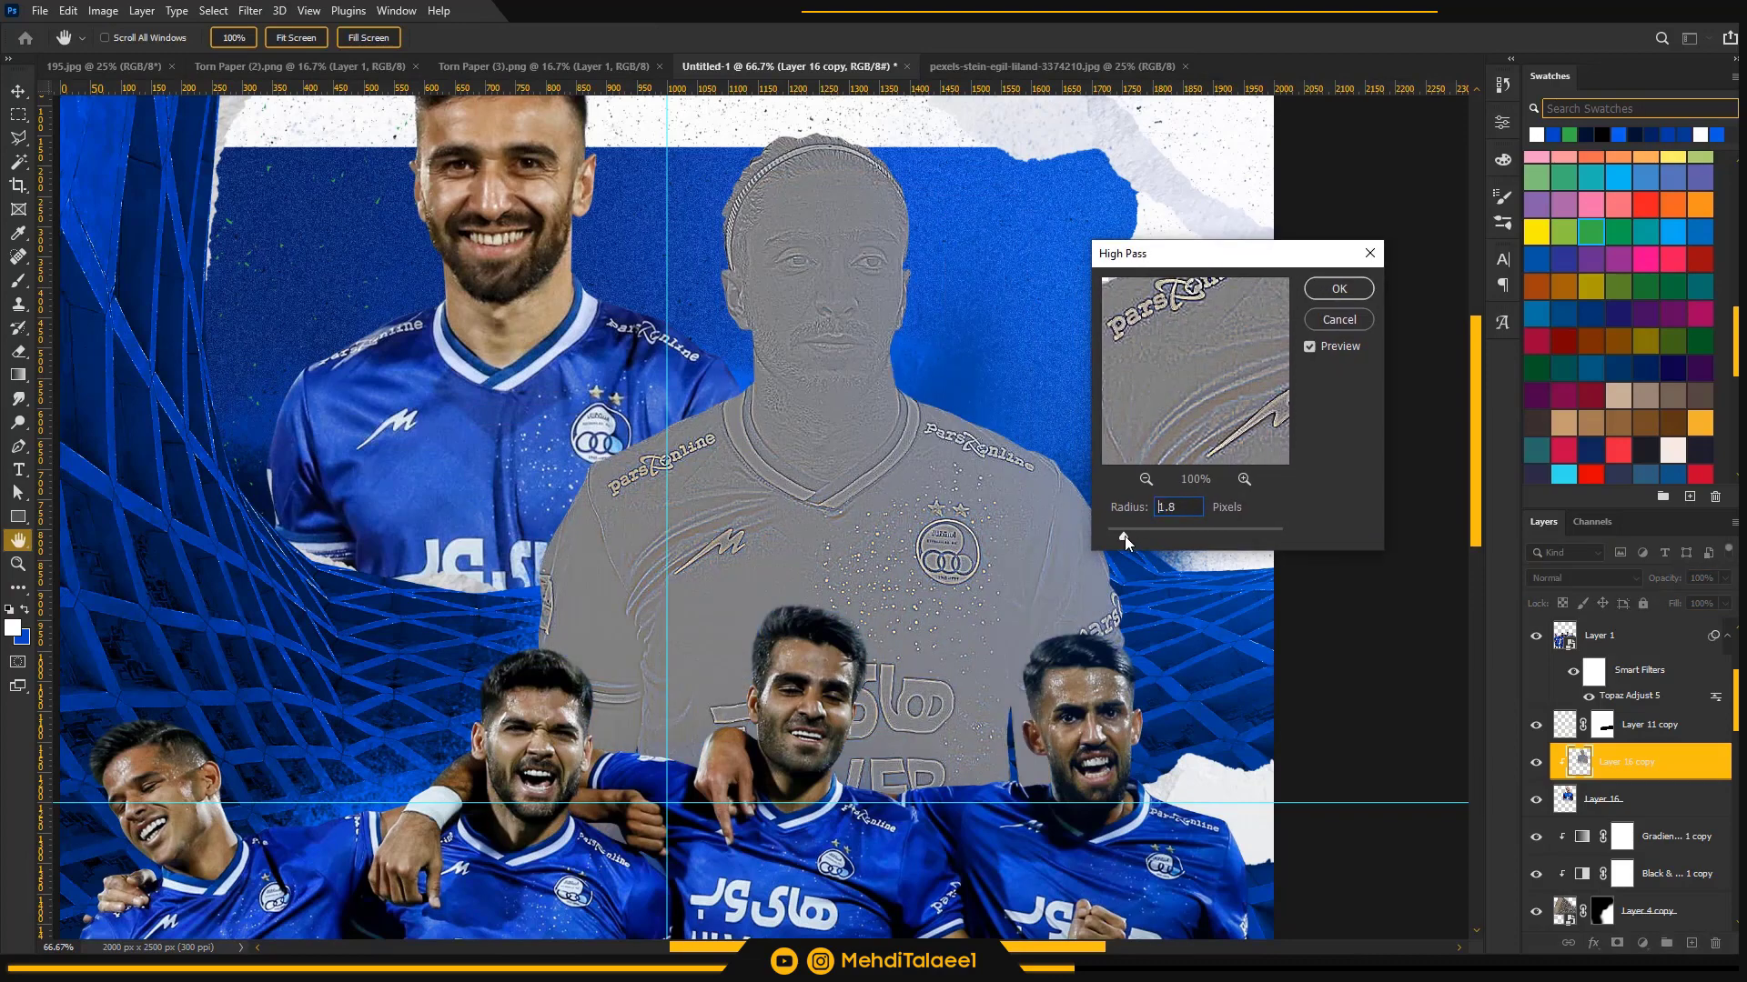
pyautogui.click(1339, 289)
pyautogui.click(1582, 578)
pyautogui.click(1592, 725)
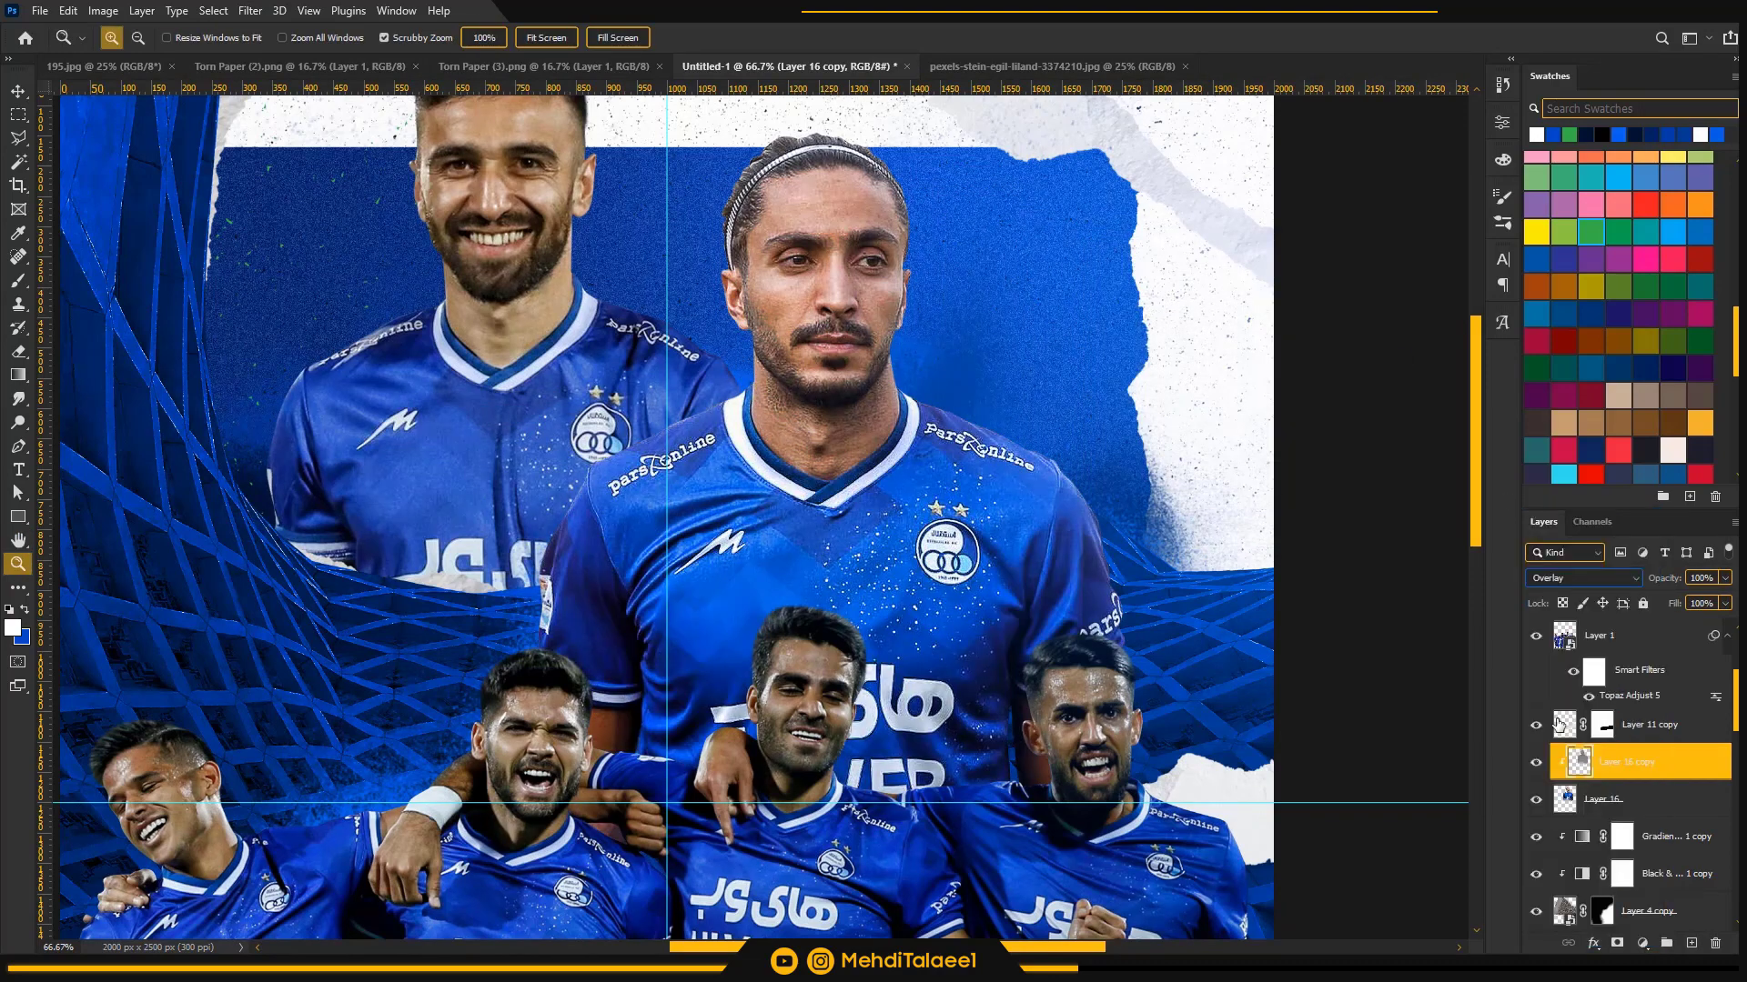
pyautogui.click(1538, 764)
pyautogui.moveTo(1479, 517); pyautogui.dragTo(1474, 462)
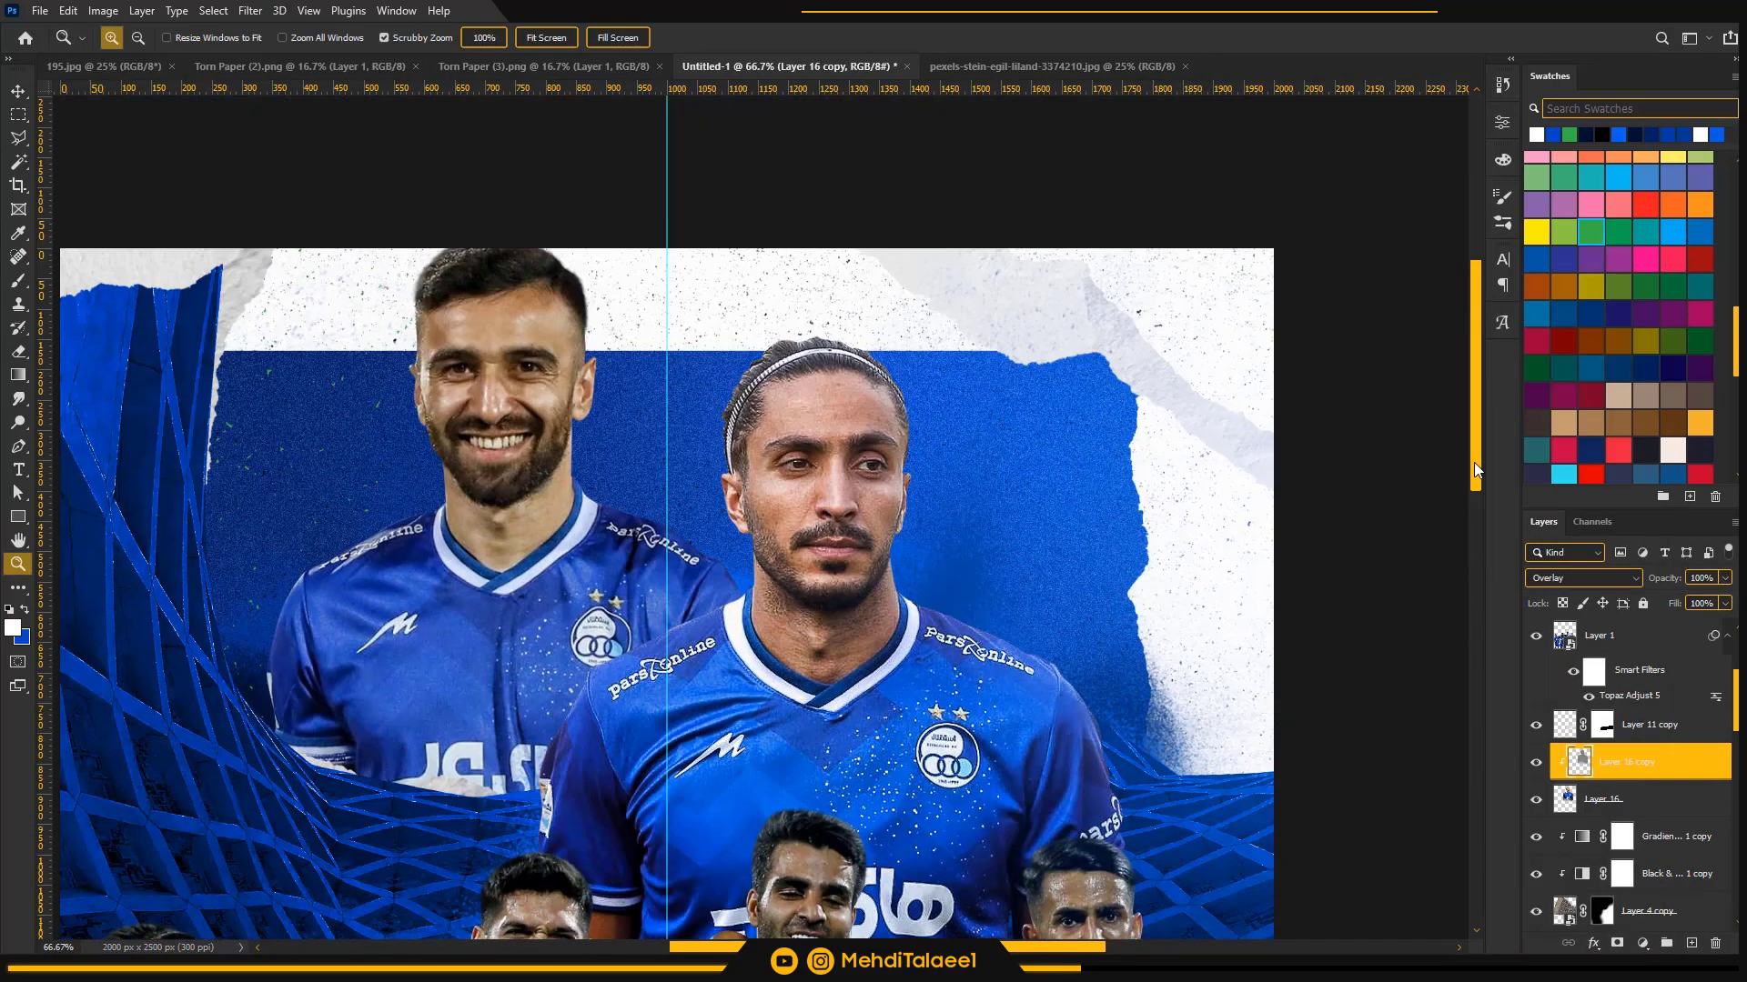
# - Add a clipped Soft Light layer above the High Pass copy and reset the colours to black and white
pyautogui.hotkey('ctrl', 'shift', 'alt', 'n')
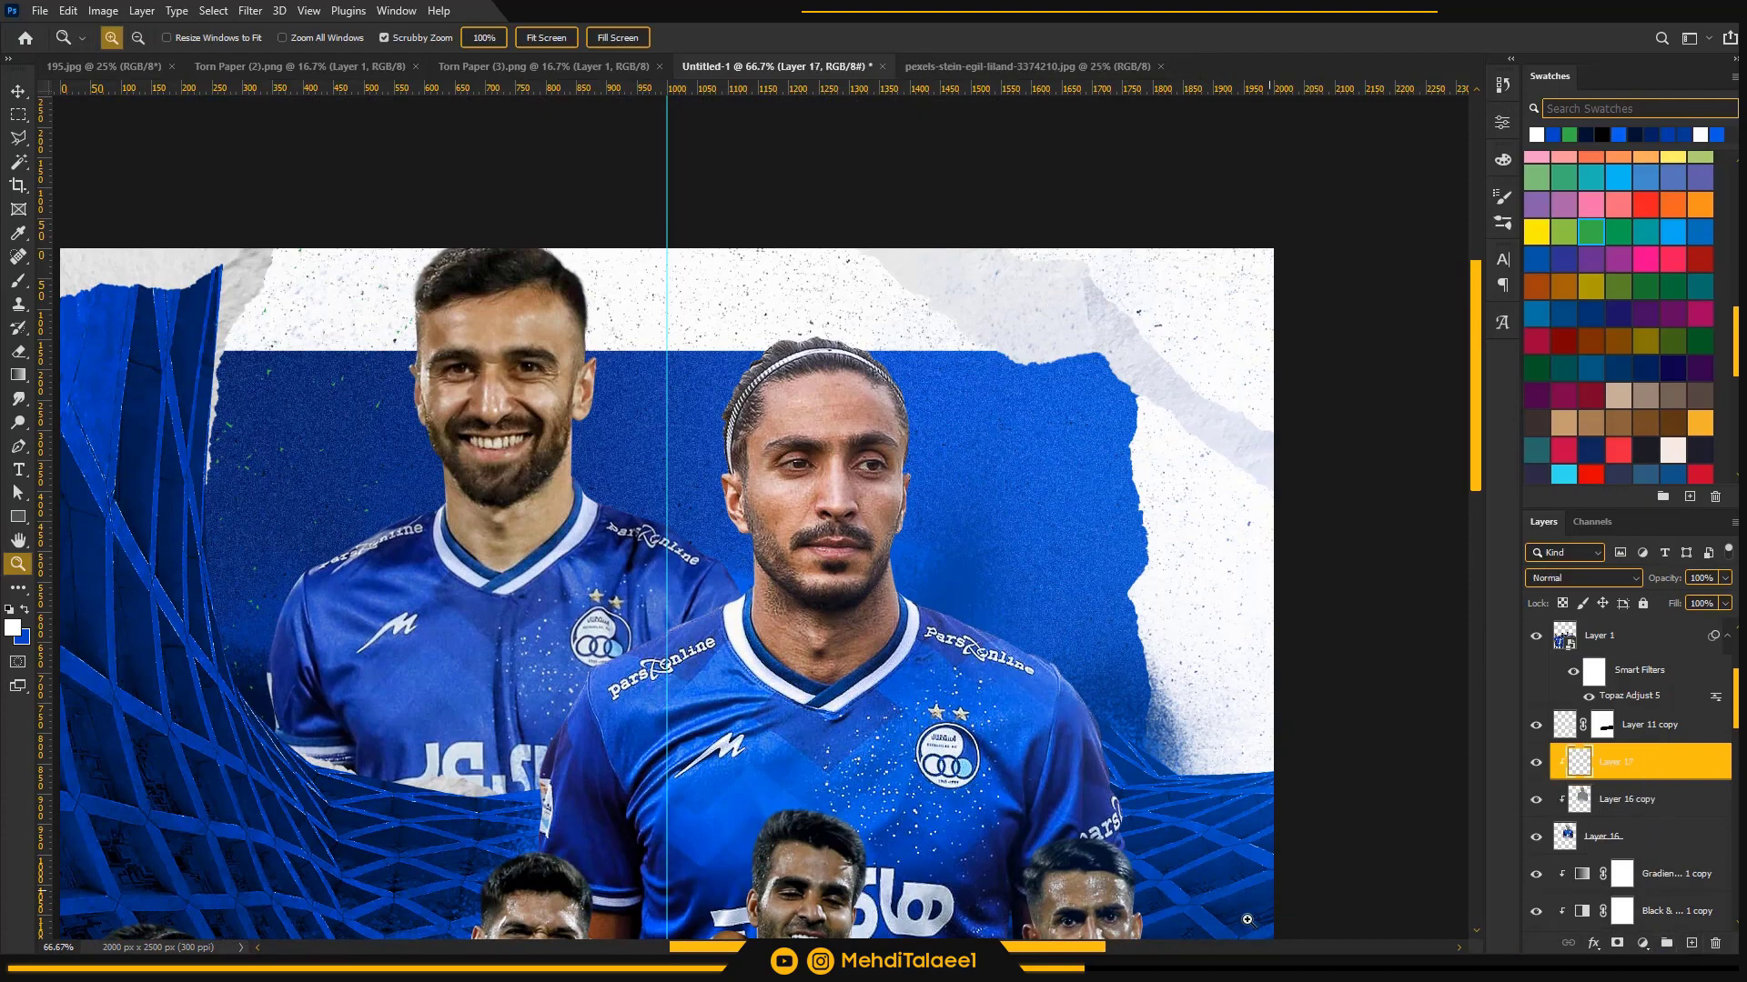
pyautogui.keyDown('alt'); pyautogui.click(793, 642); pyautogui.keyUp('alt')
pyautogui.click(9, 612)
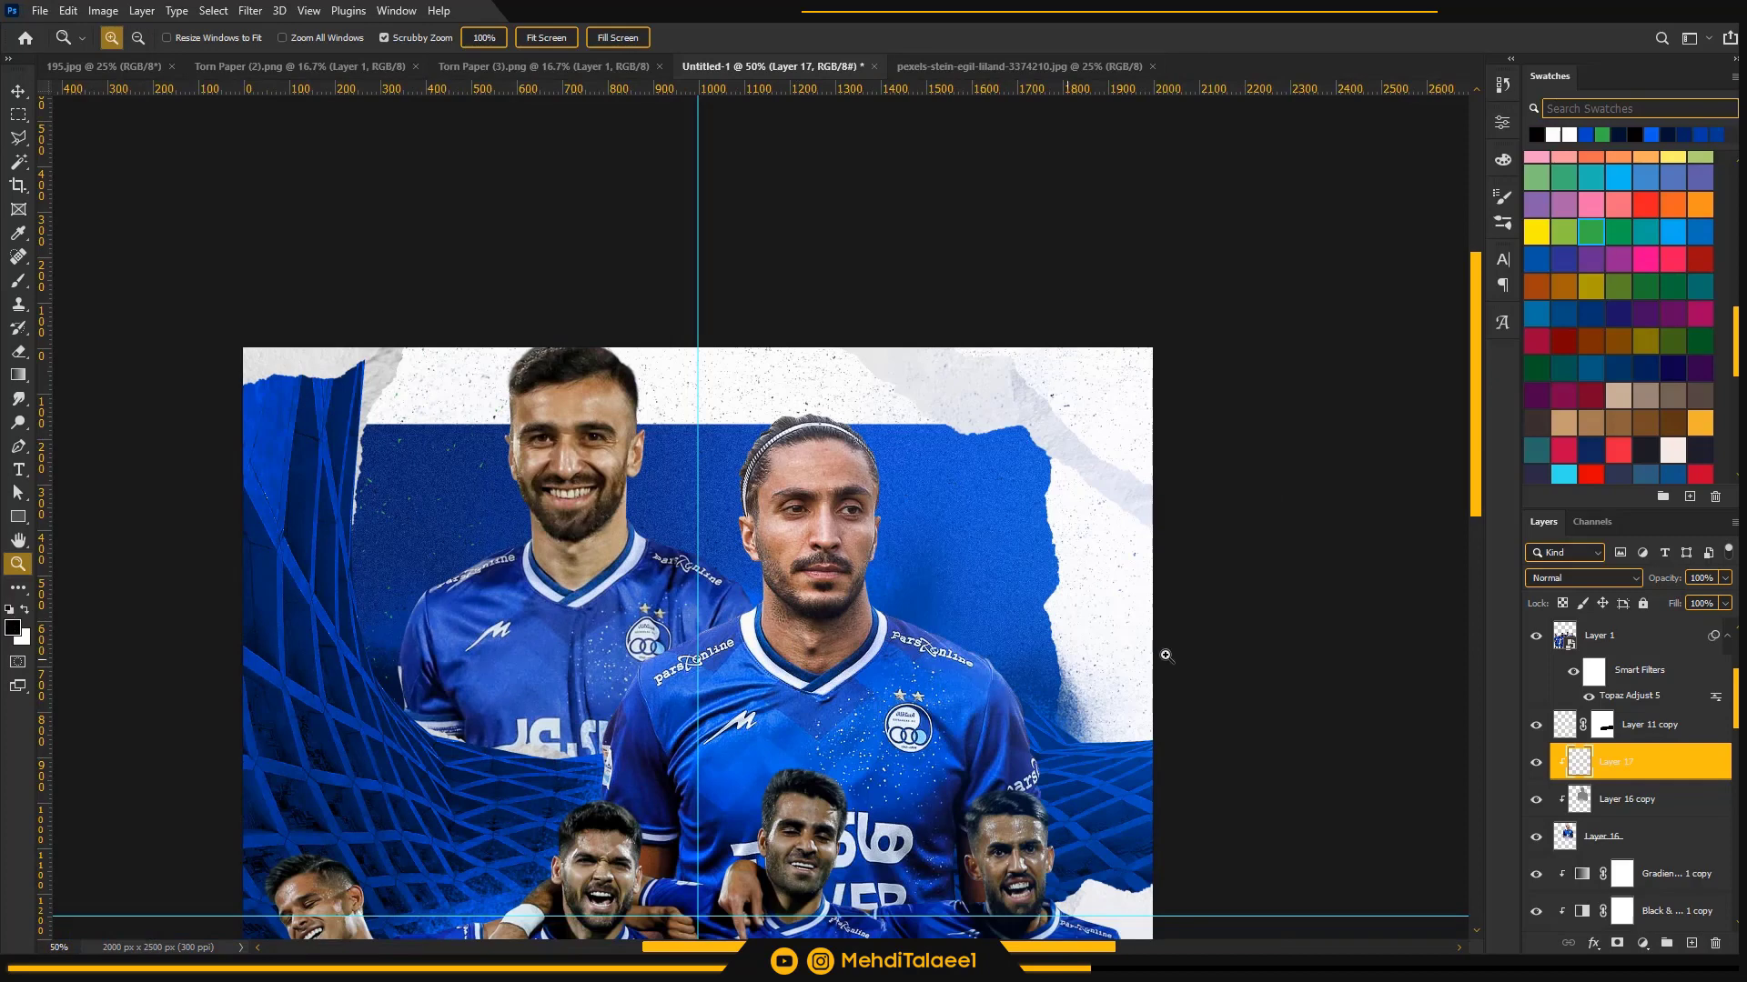
pyautogui.click(1583, 577)
pyautogui.click(1564, 725)
pyautogui.rightClick(1681, 766)
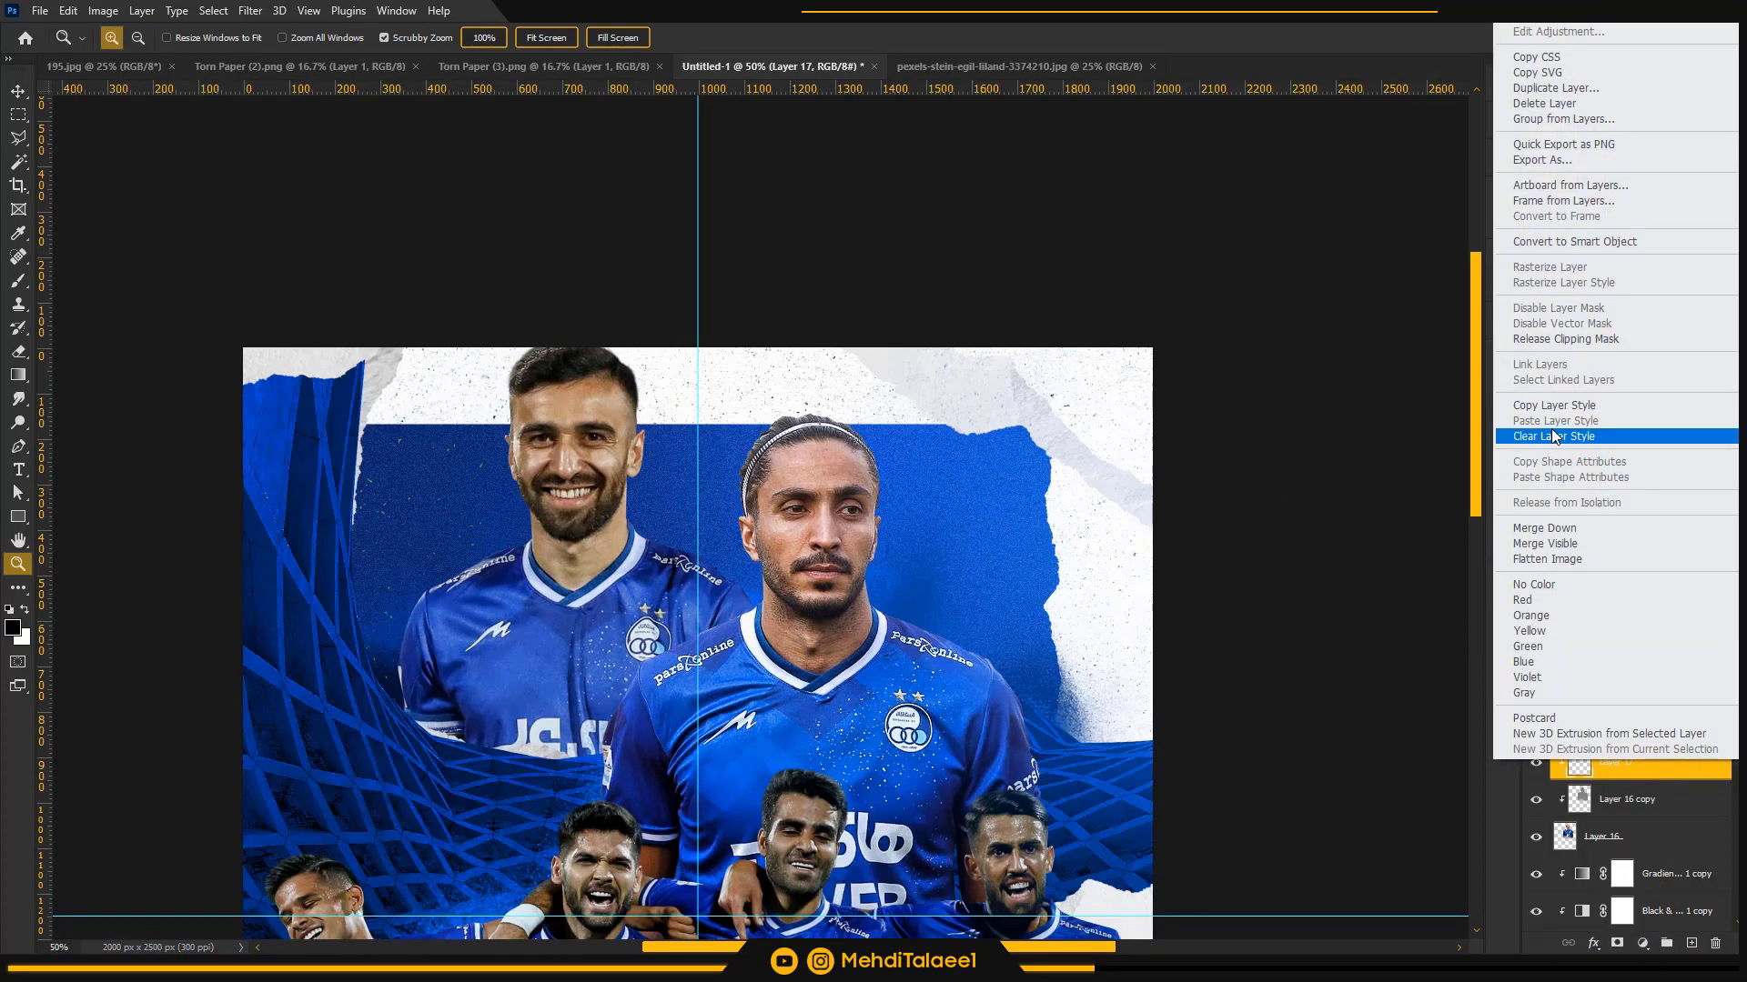
pyautogui.click(1558, 405)
# - Shade the front player's face, neck and shoulders with a large soft black brush at 10% opacity
pyautogui.click(20, 282)
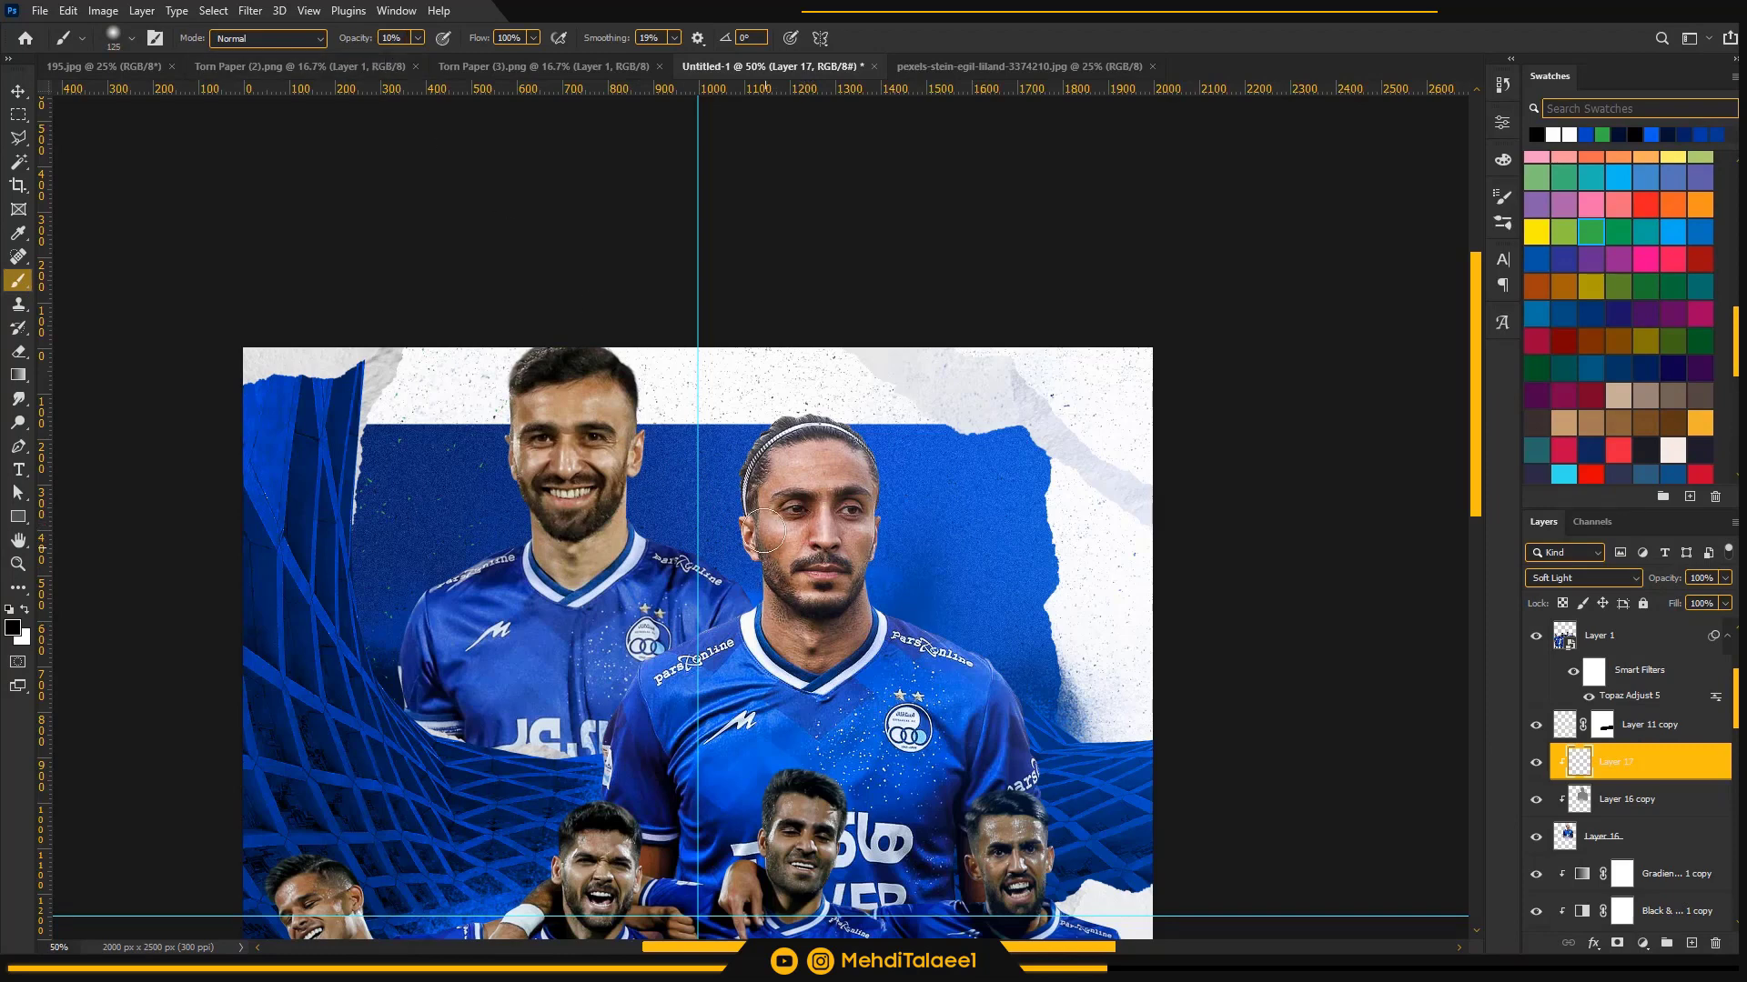
pyautogui.press(']')
pyautogui.press(']')
pyautogui.press(']')
pyautogui.press(']')
pyautogui.press(']')
pyautogui.press(']')
pyautogui.press('[')
pyautogui.press('[')
pyautogui.moveTo(773, 557); pyautogui.dragTo(800, 657)
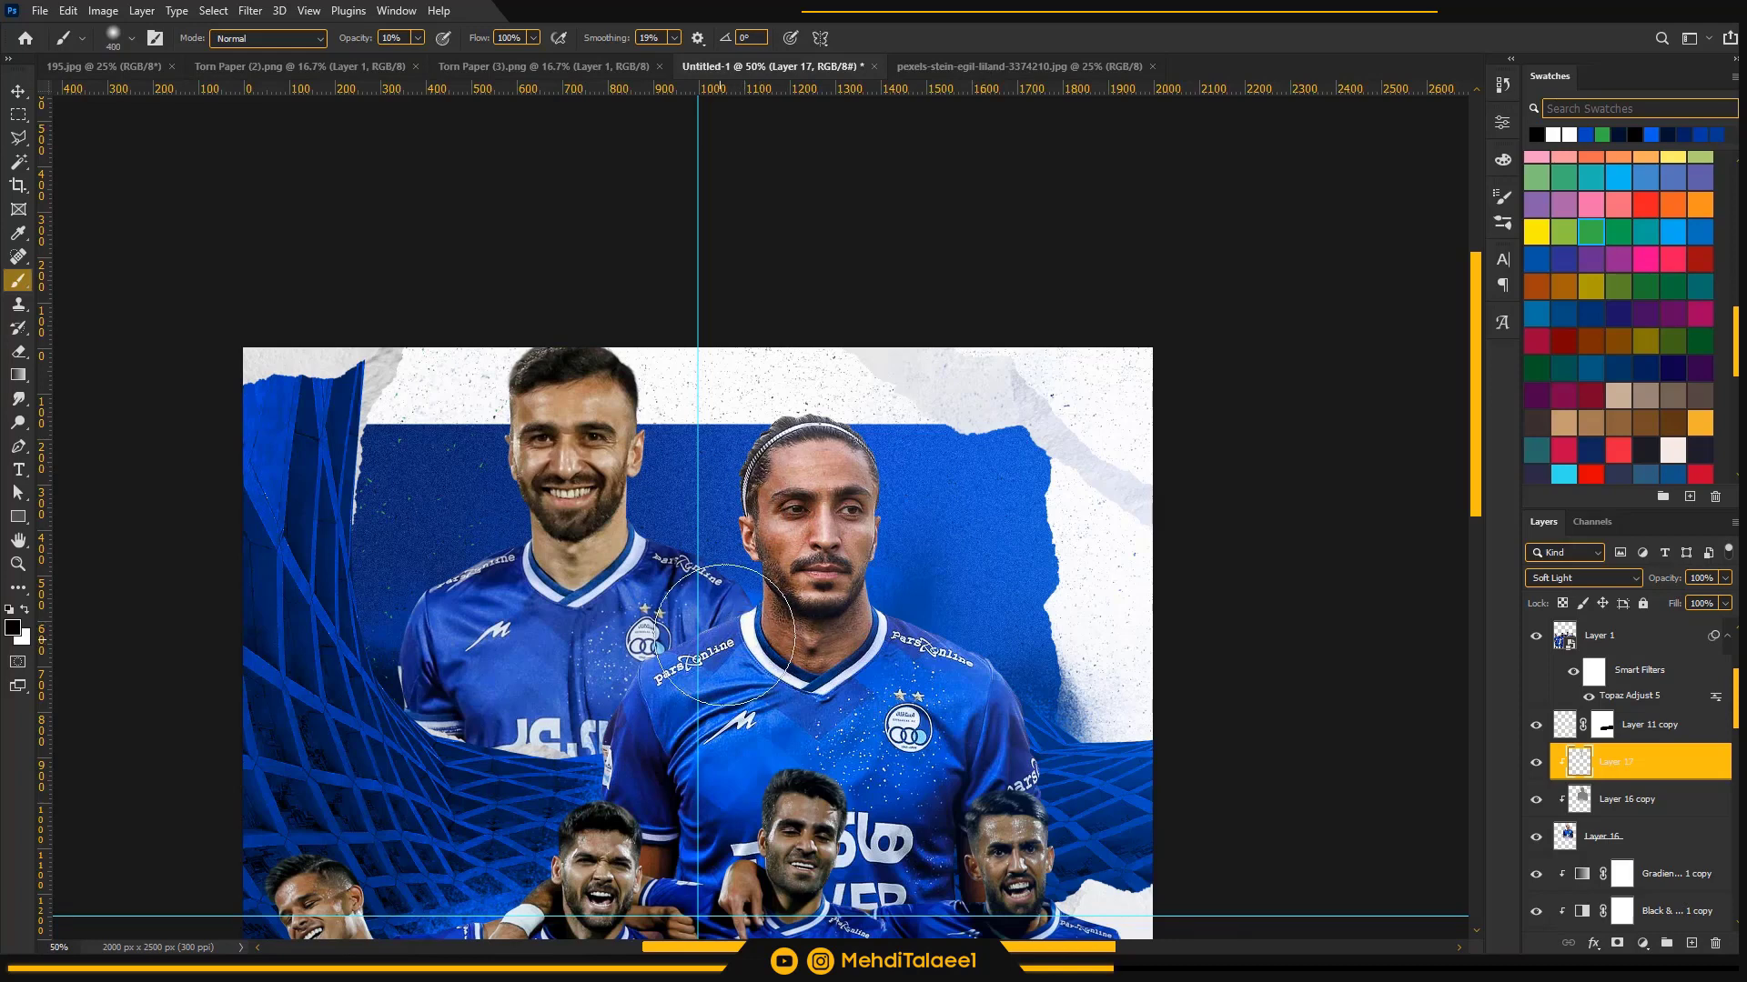
pyautogui.press(']')
pyautogui.press('[')
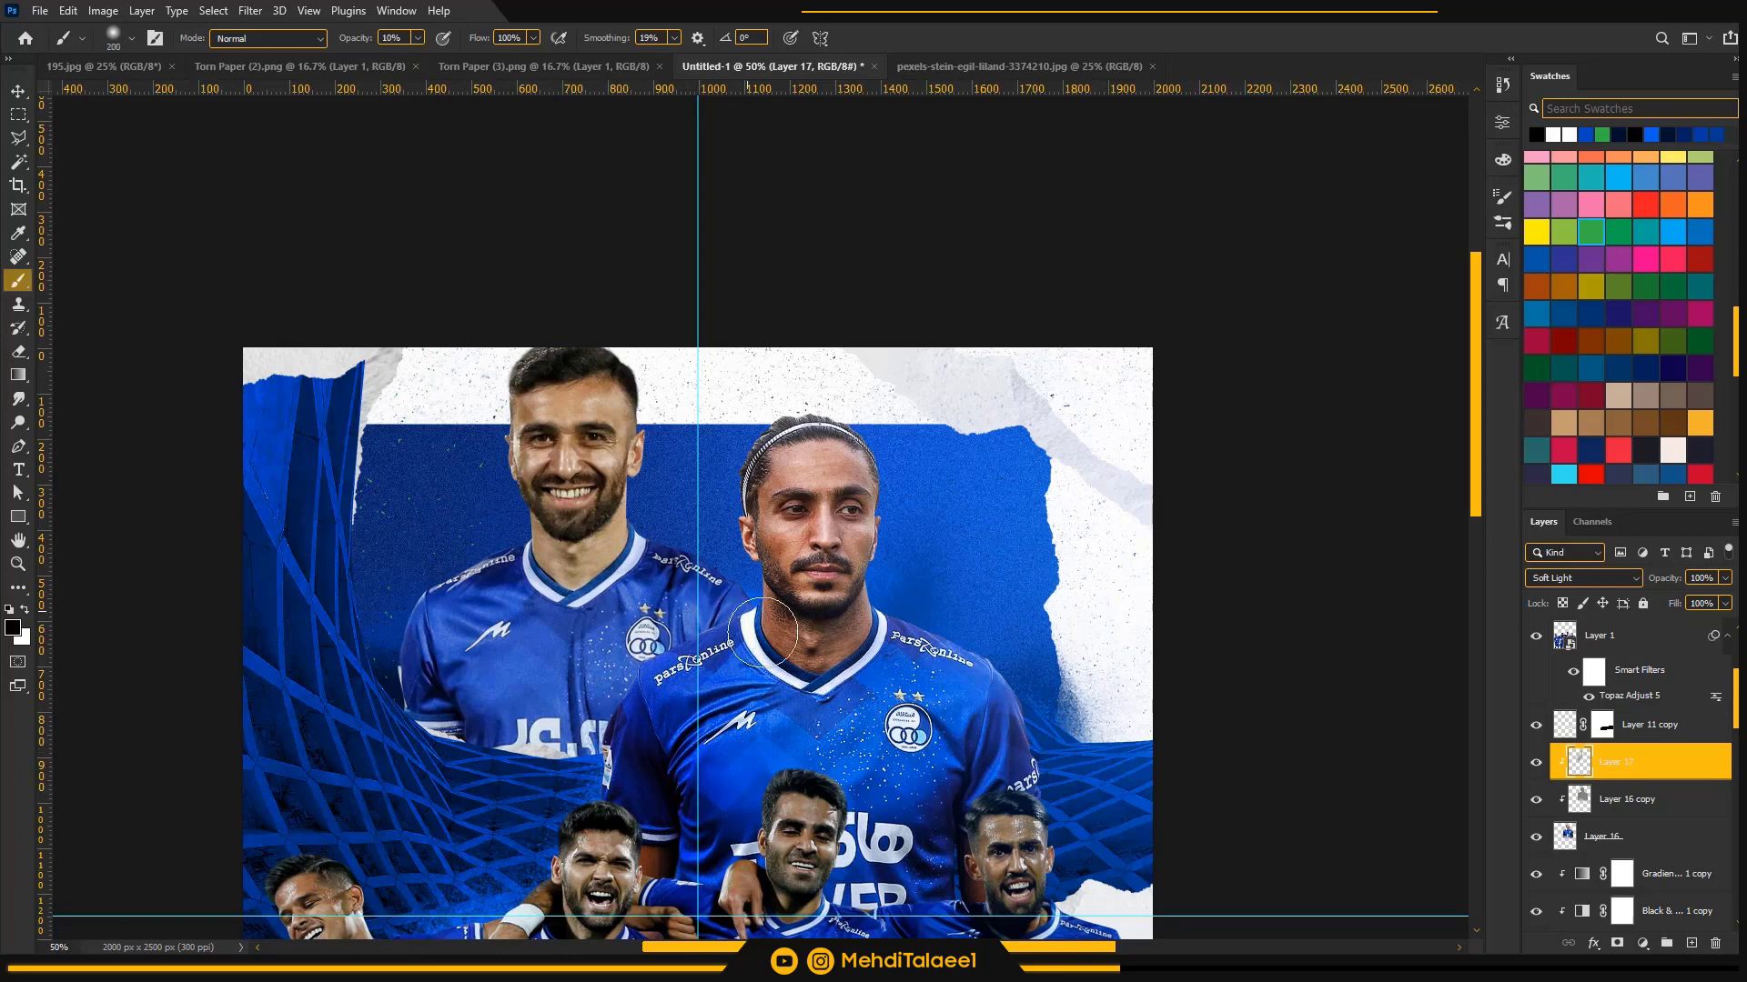
# - Deepen the front player's finer shadows in black with progressively smaller soft brush sizes
pyautogui.press(']')
pyautogui.press(']')
pyautogui.press('[')
pyautogui.press('[')
pyautogui.press('[')
pyautogui.press('[')
pyautogui.press('[')
# - Paint soft white highlights on the front player's neck and jersey at 10% opacity, with final black touches
pyautogui.press('x')
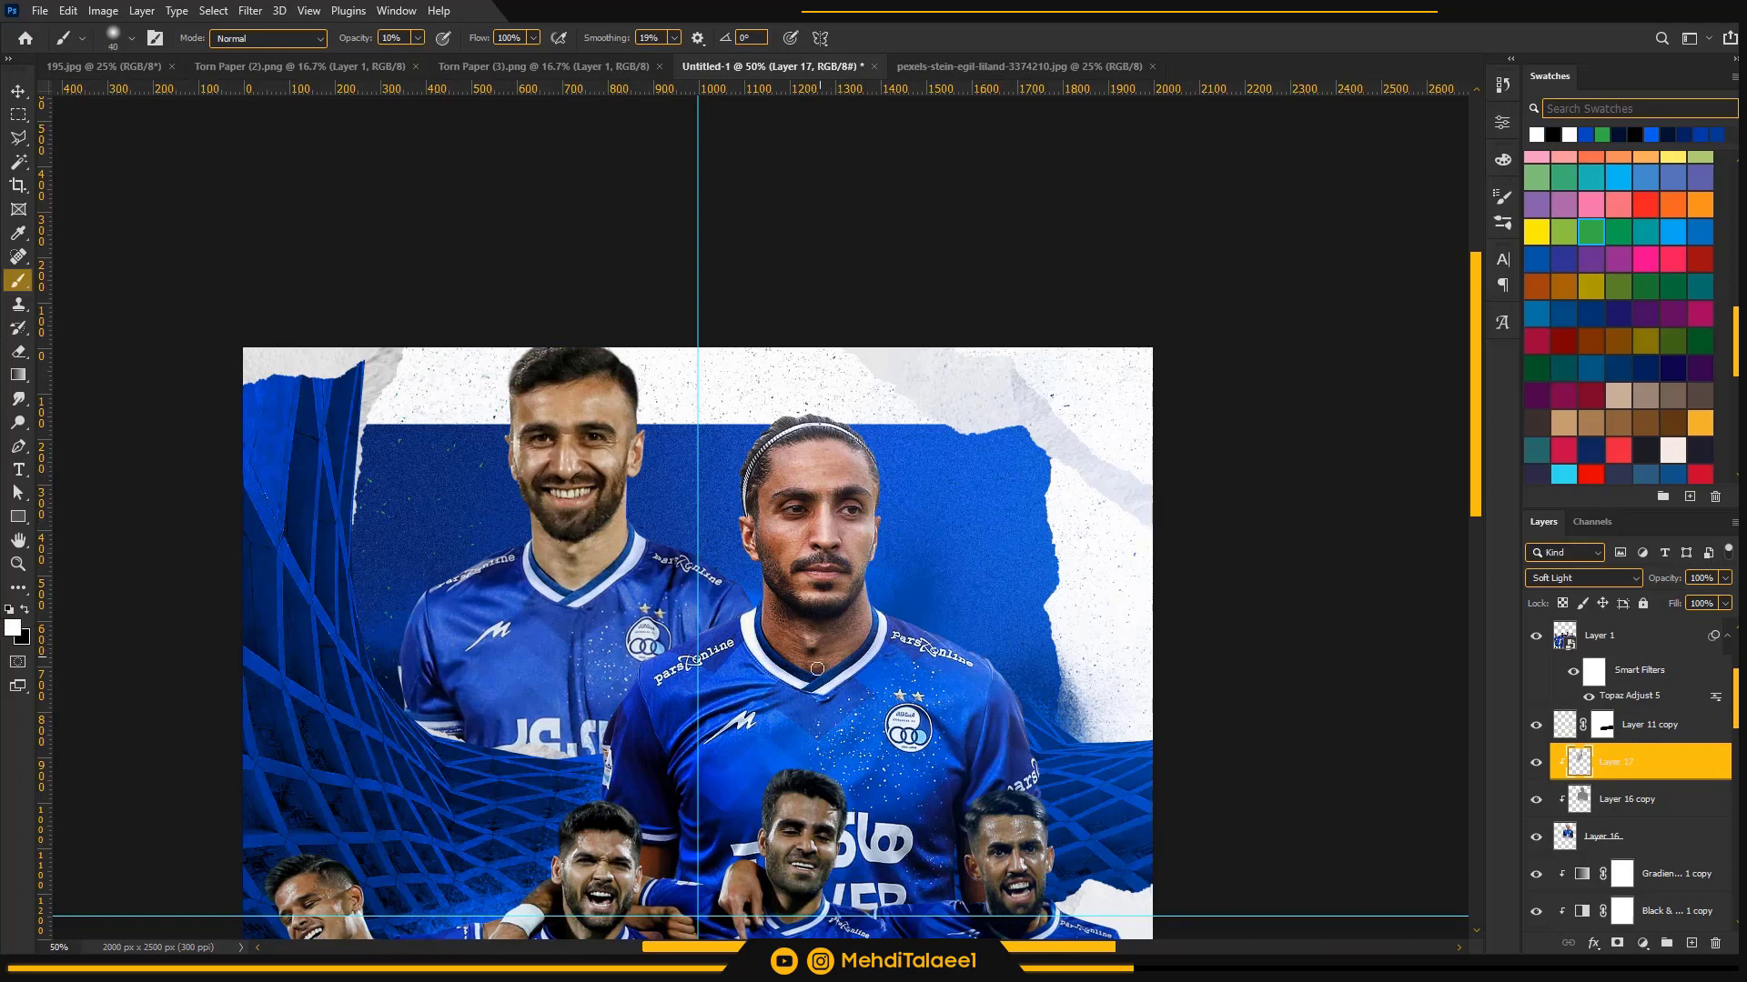
pyautogui.press(']')
pyautogui.press(']')
pyautogui.press(']')
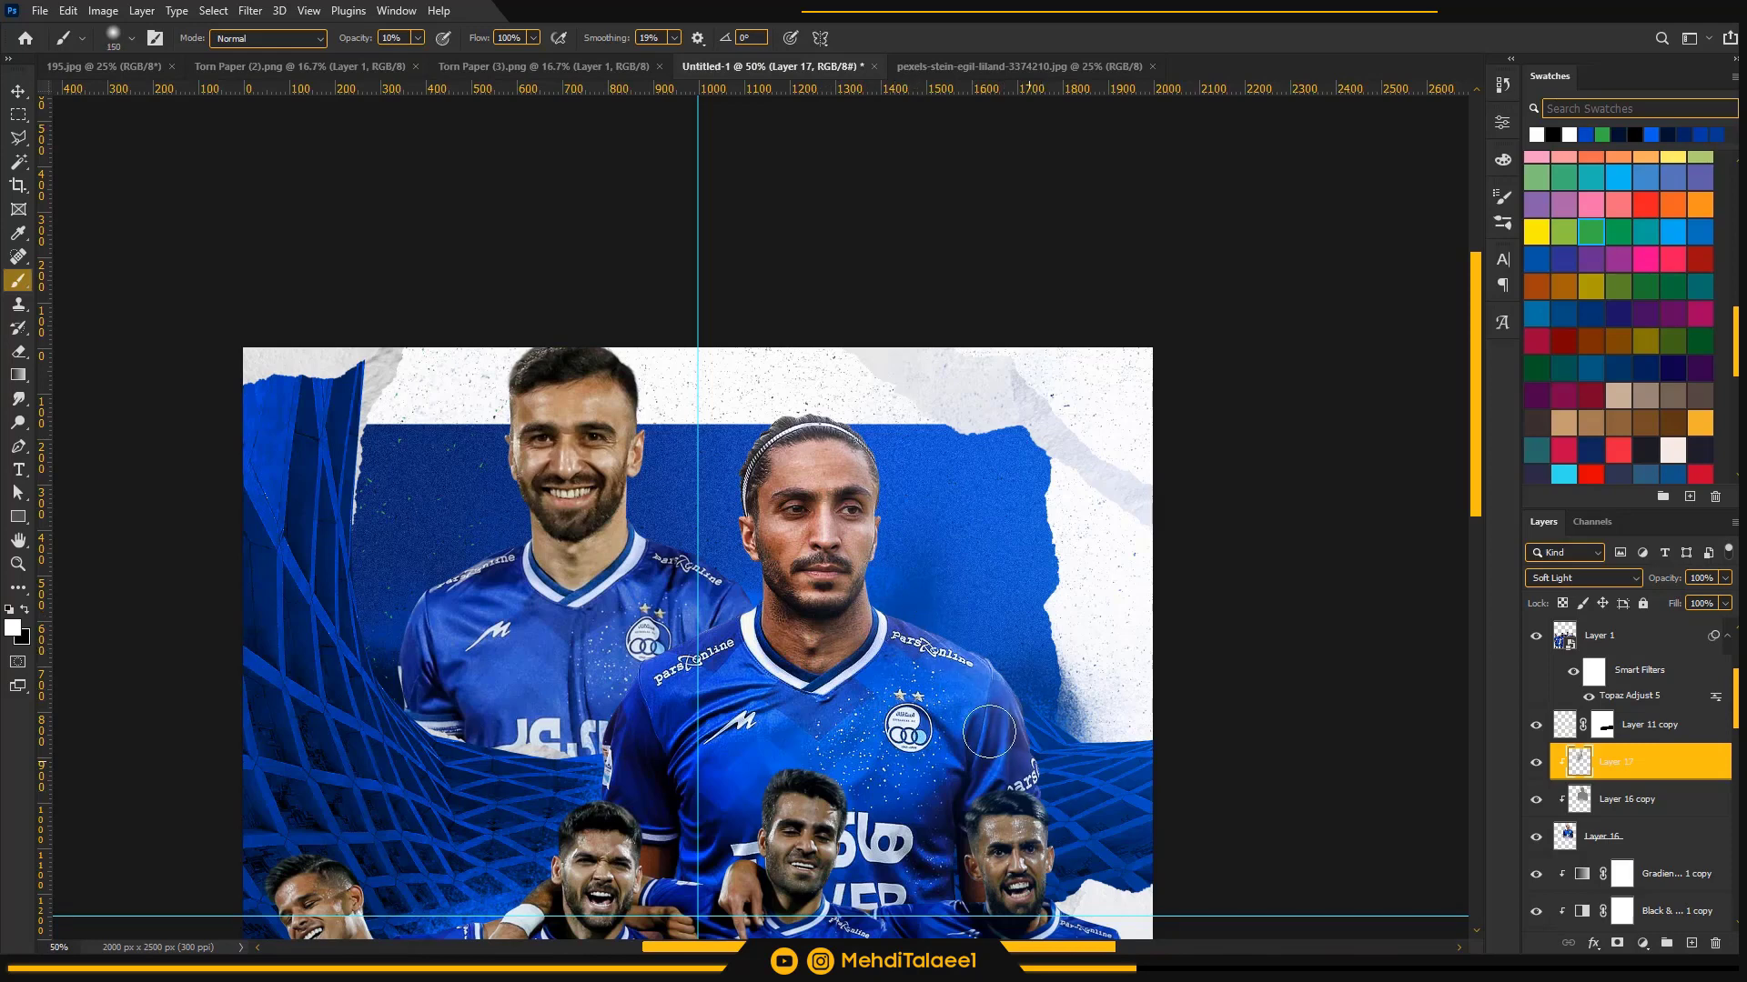
pyautogui.press(']')
pyautogui.press(']')
pyautogui.press('x')
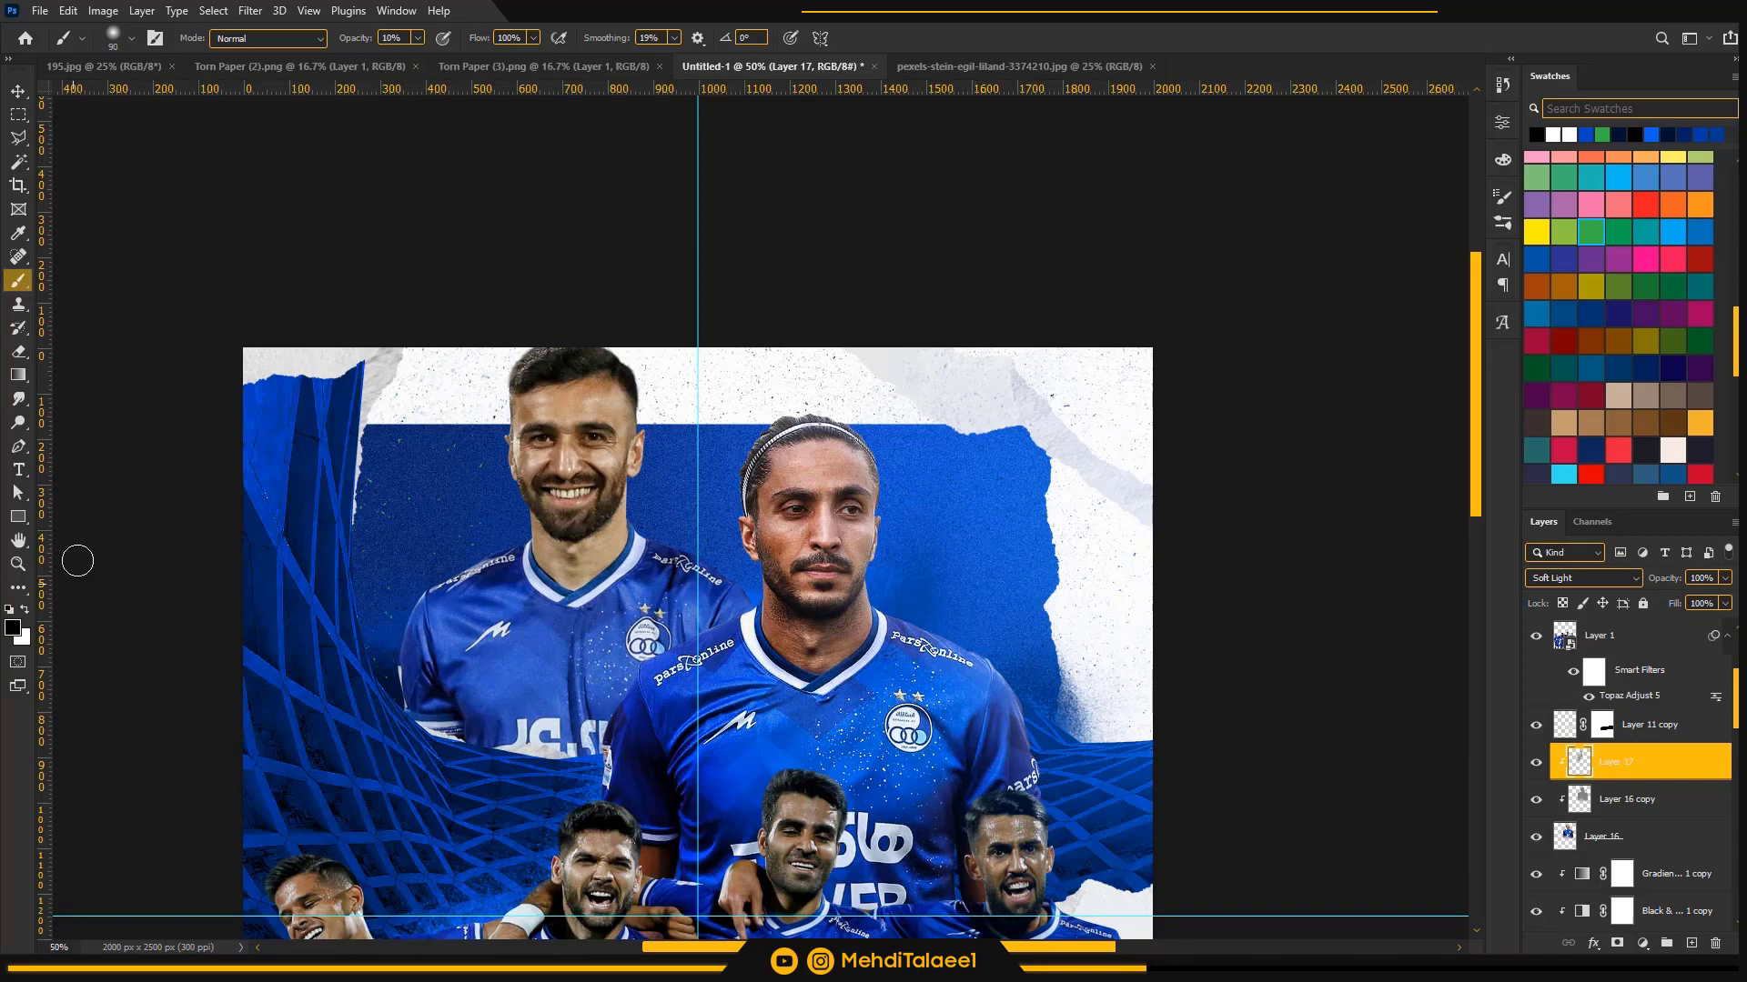
pyautogui.click(26, 611)
pyautogui.press('[')
# - Examine the painted light and shadow on the front player's face and jersey up close and from farther out
pyautogui.press('z')
pyautogui.keyDown('alt'); pyautogui.click(924, 623); pyautogui.keyUp('alt')
pyautogui.keyDown('alt'); pyautogui.click(924, 624); pyautogui.keyUp('alt')
pyautogui.click(877, 363)
pyautogui.click(877, 364)
pyautogui.click(870, 400)
pyautogui.moveTo(864, 482); pyautogui.dragTo(867, 531)
pyautogui.keyDown('alt'); pyautogui.click(860, 547); pyautogui.keyUp('alt')
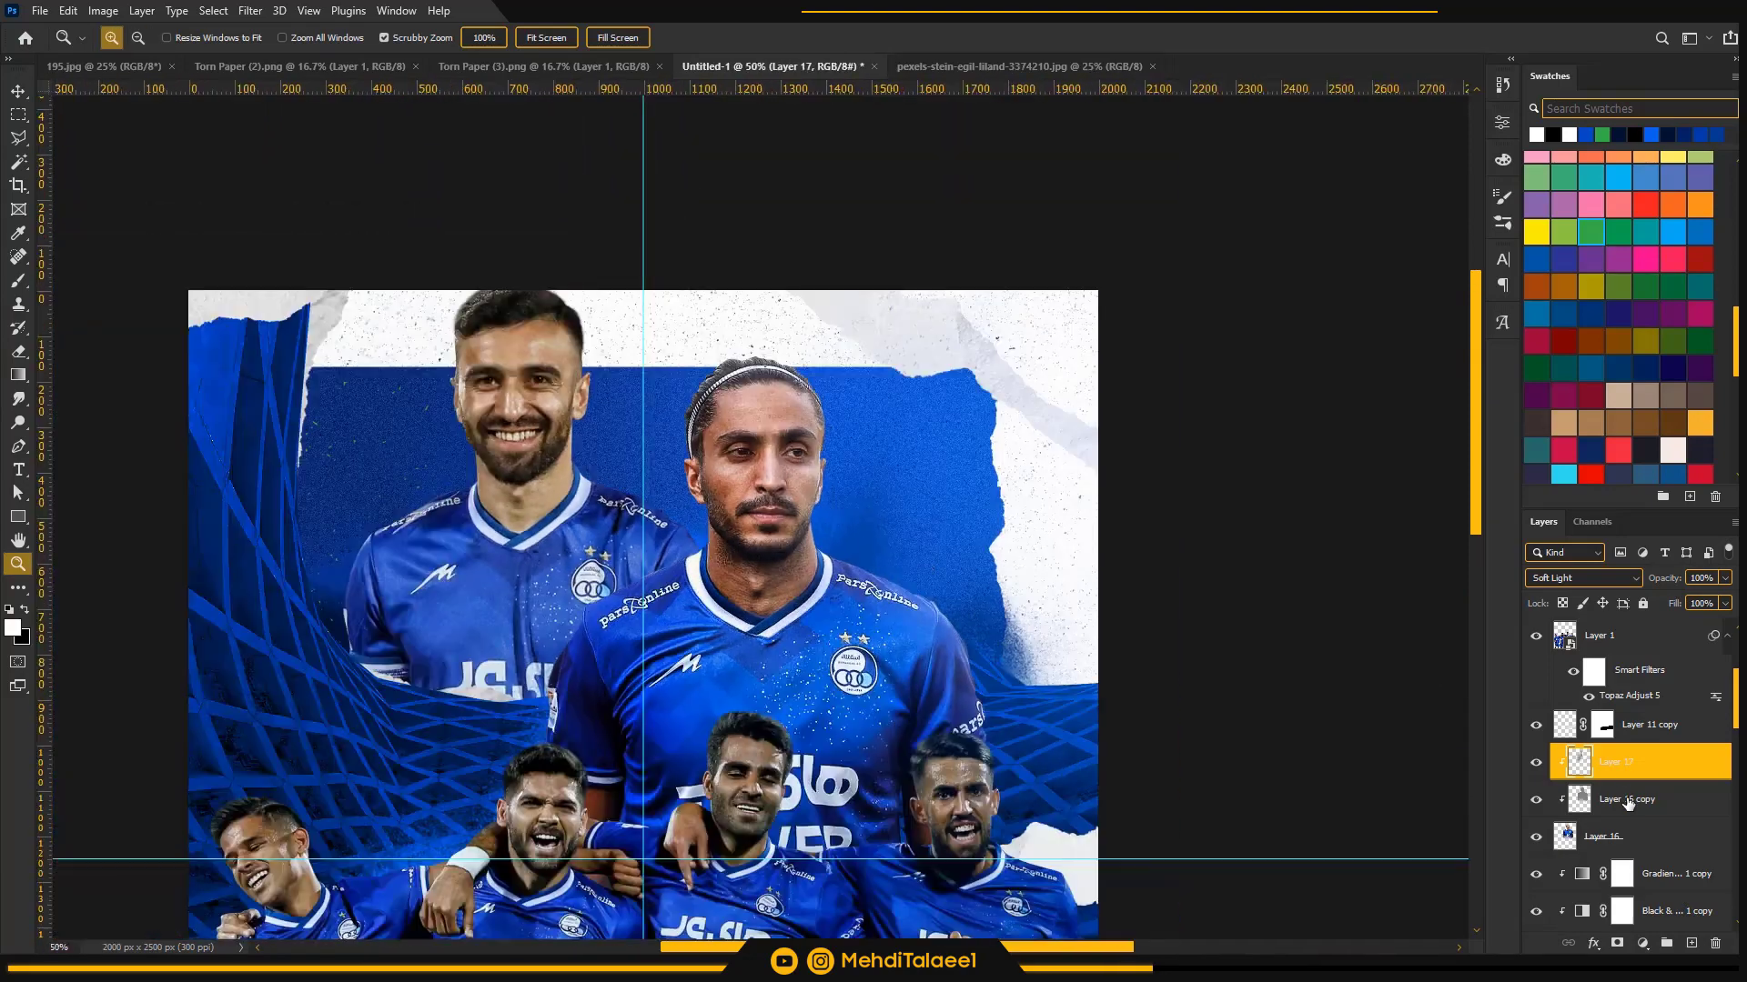
# - Apply the Camera Raw Filter to the front player's base layer, raising Texture to about +46
pyautogui.click(1628, 802)
pyautogui.click(1623, 837)
pyautogui.click(250, 11)
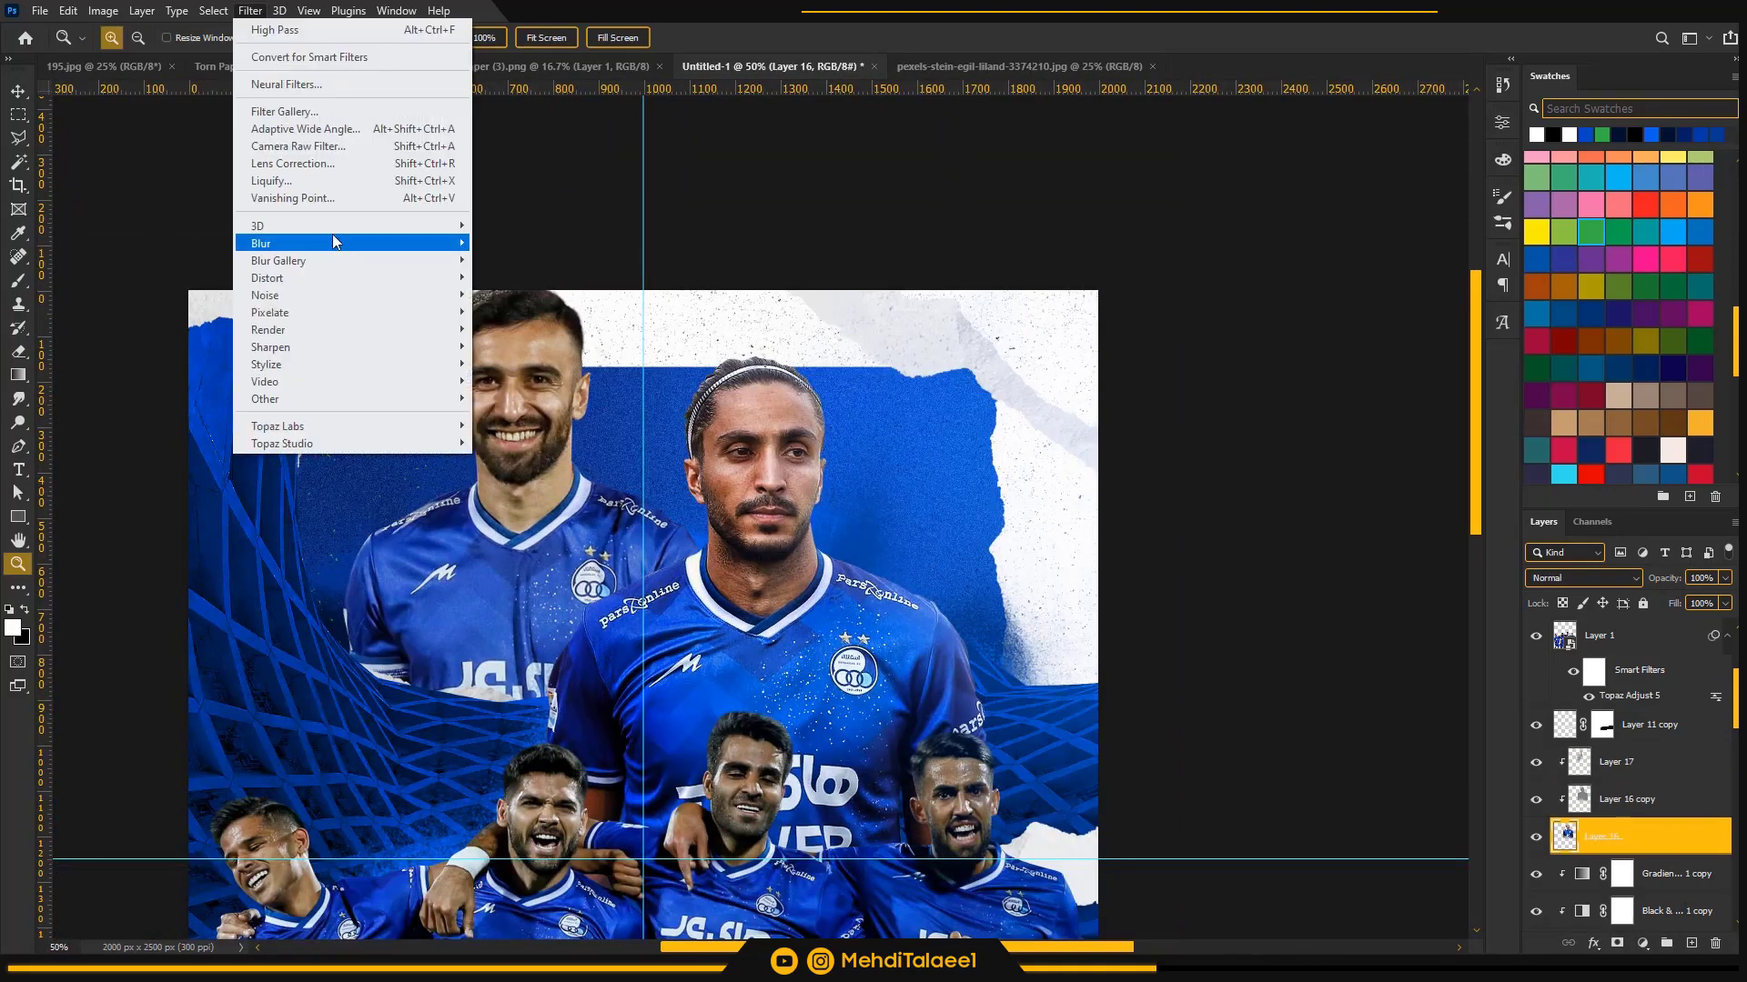
pyautogui.click(310, 146)
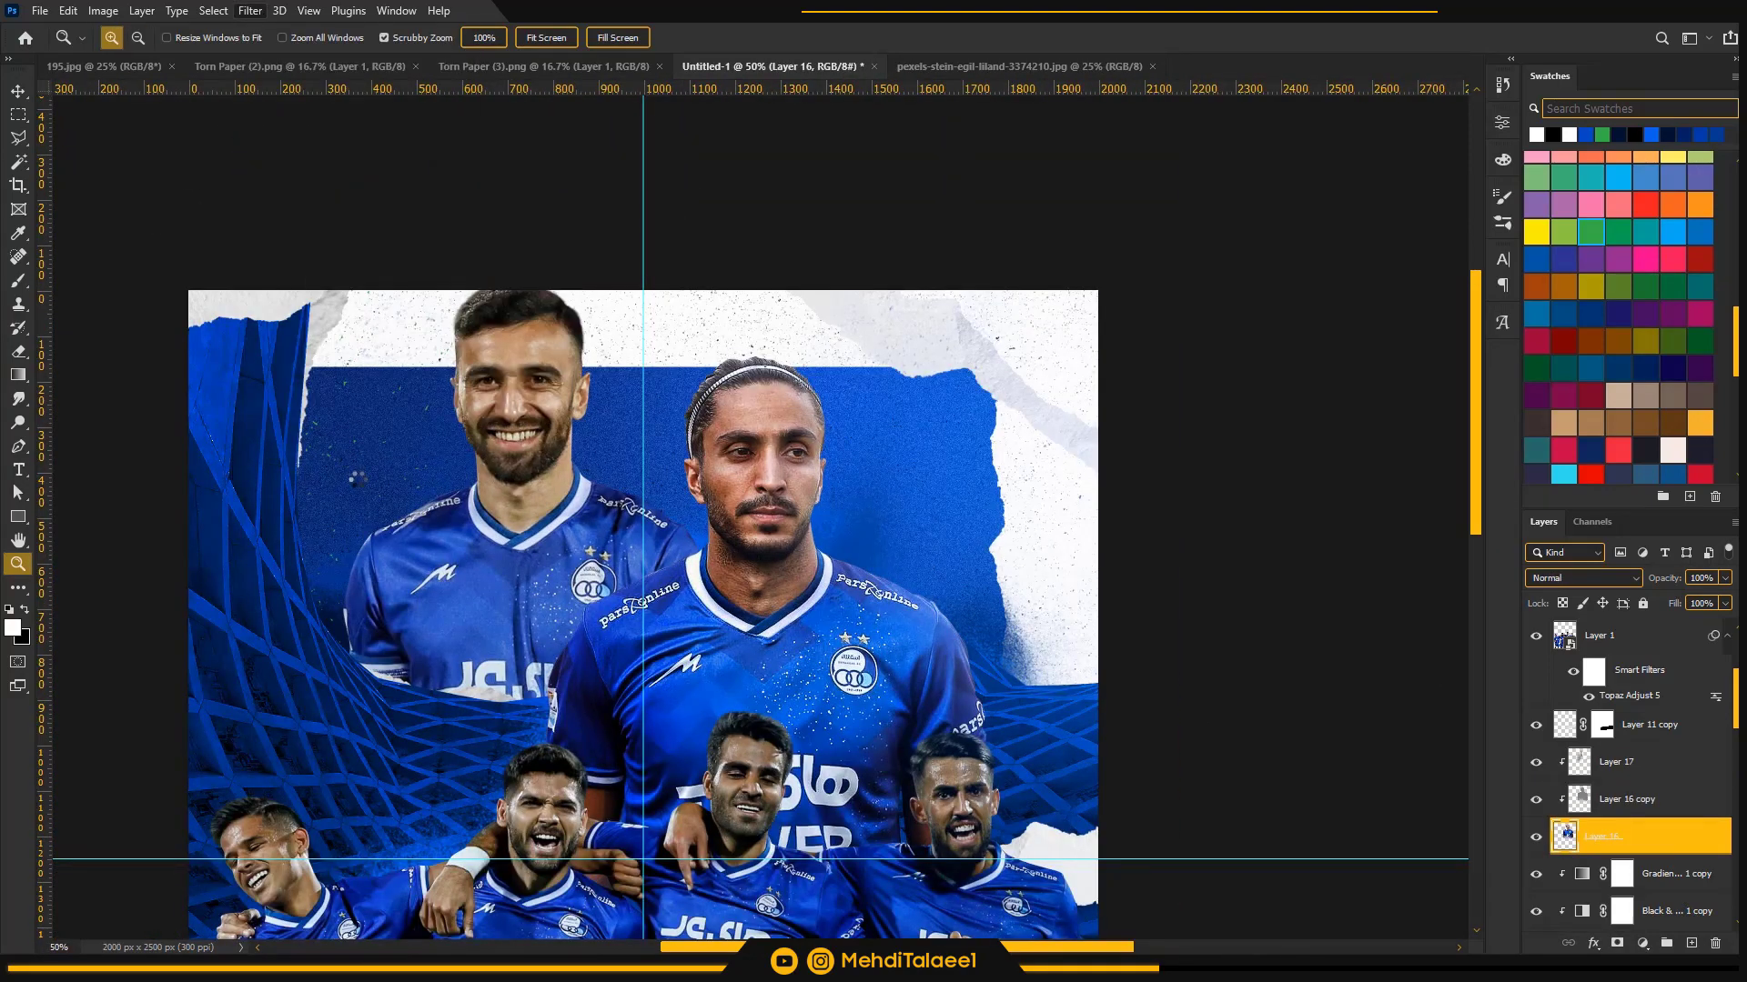
pyautogui.click(890, 208)
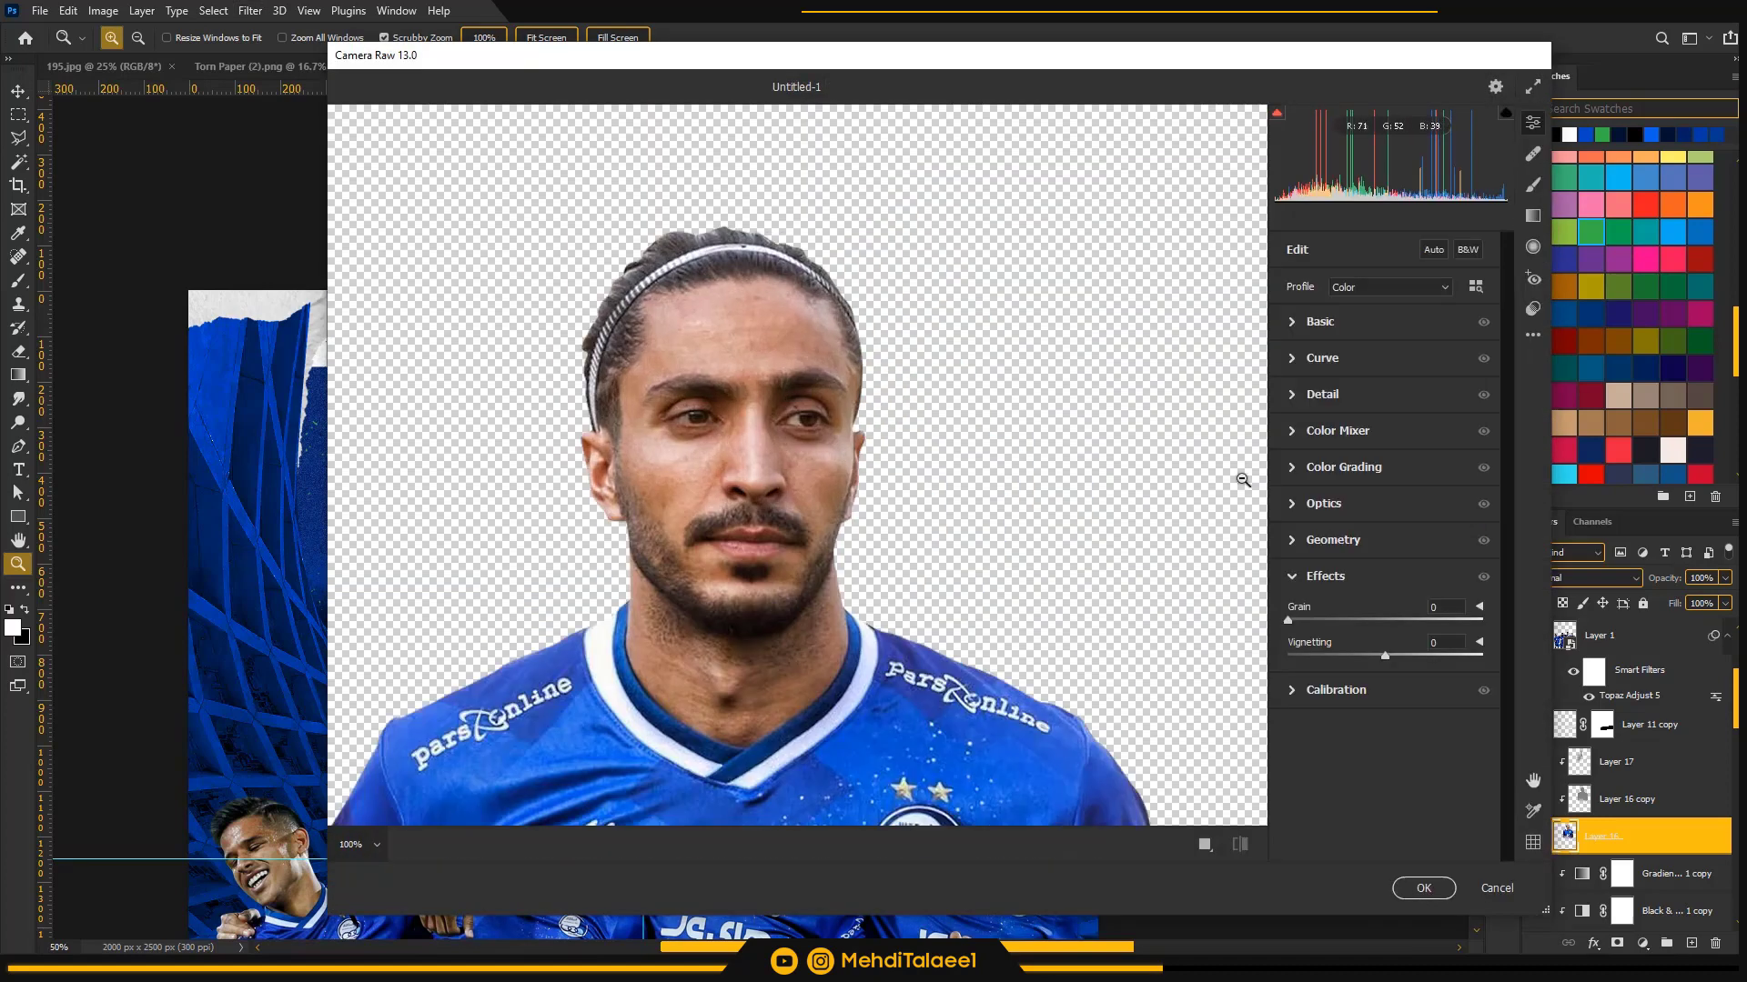
pyautogui.click(1315, 322)
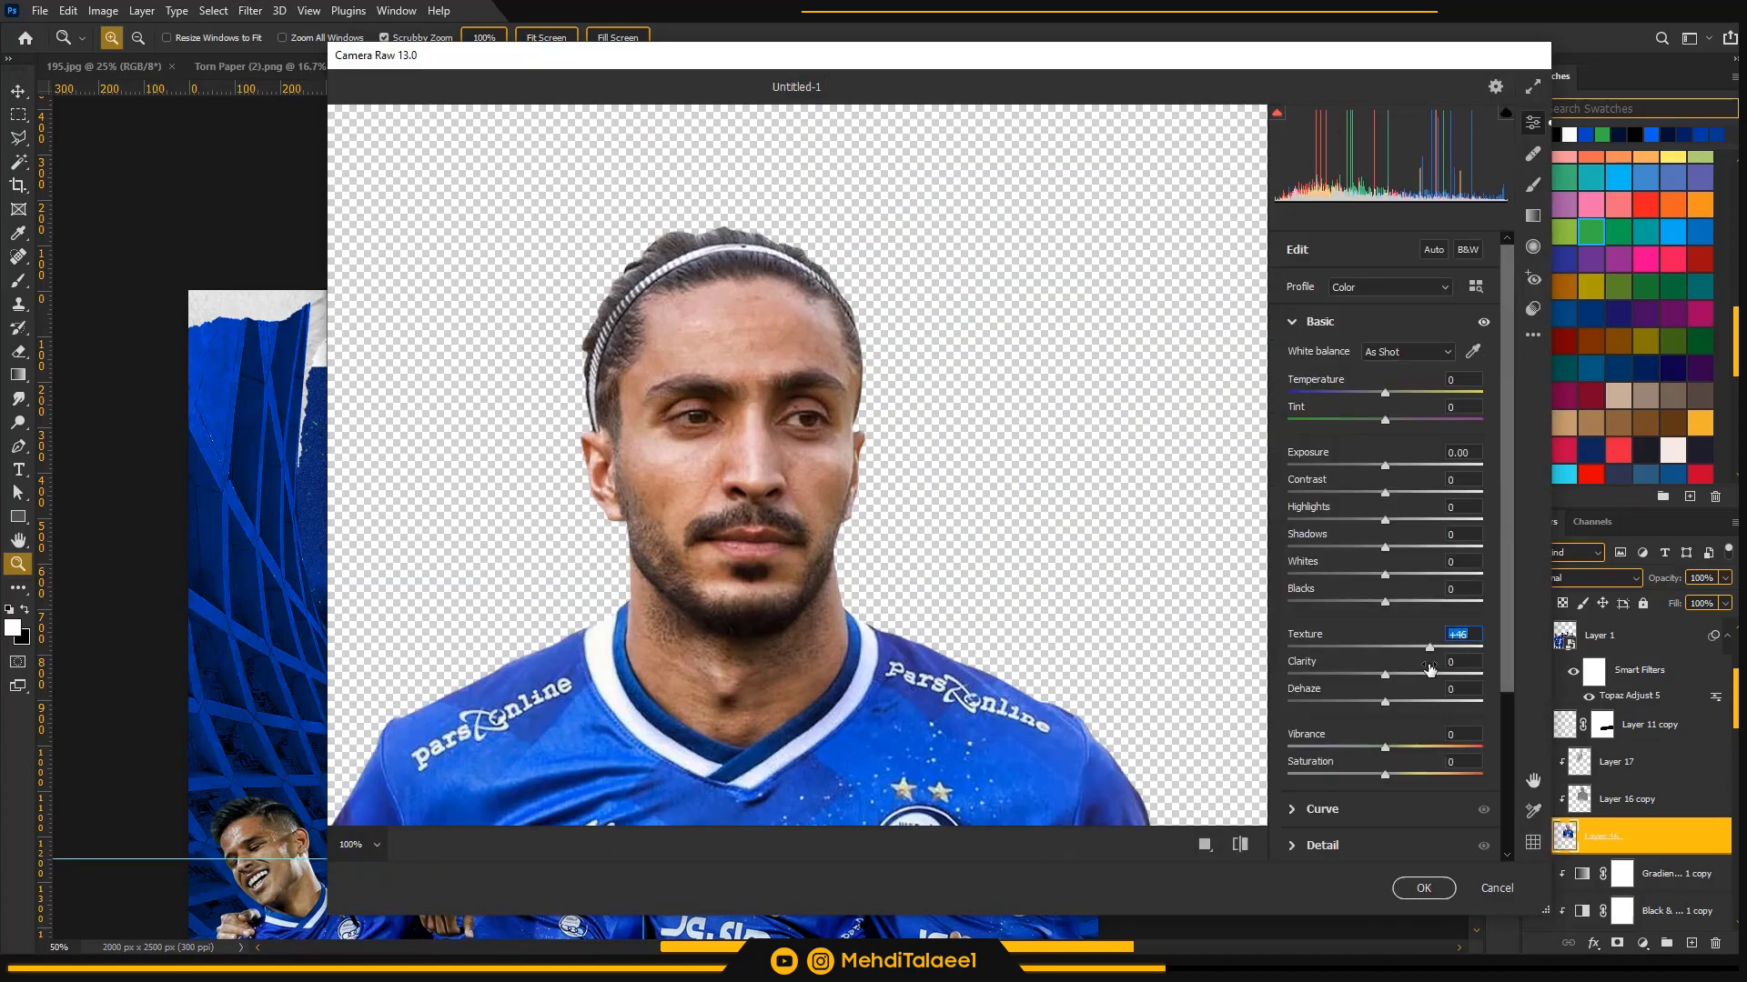
pyautogui.moveTo(1430, 670); pyautogui.dragTo(1390, 674)
pyautogui.click(1419, 887)
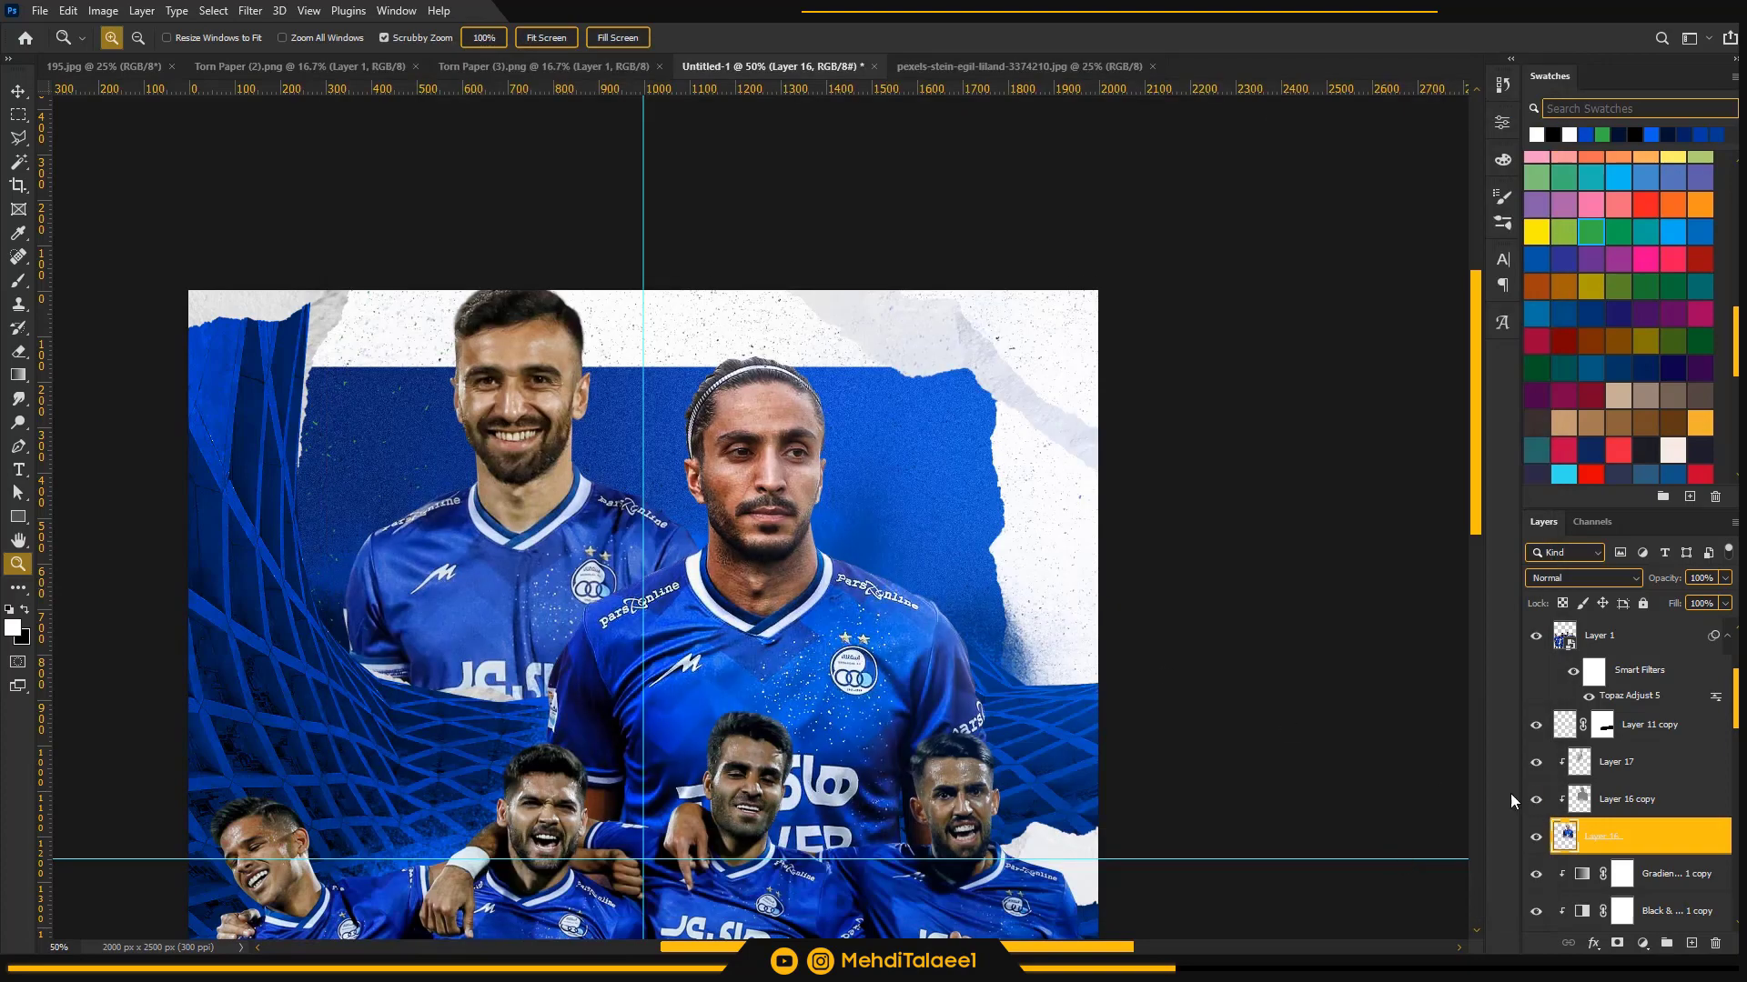
# - Add a new blank layer above Layer 17 and clip it to the front player
pyautogui.click(756, 531)
pyautogui.keyDown('alt'); pyautogui.click(756, 531); pyautogui.keyUp('alt')
pyautogui.keyDown('alt'); pyautogui.click(756, 531); pyautogui.keyUp('alt')
pyautogui.keyDown('alt'); pyautogui.click(756, 531); pyautogui.keyUp('alt')
pyautogui.click(791, 382)
pyautogui.click(792, 382)
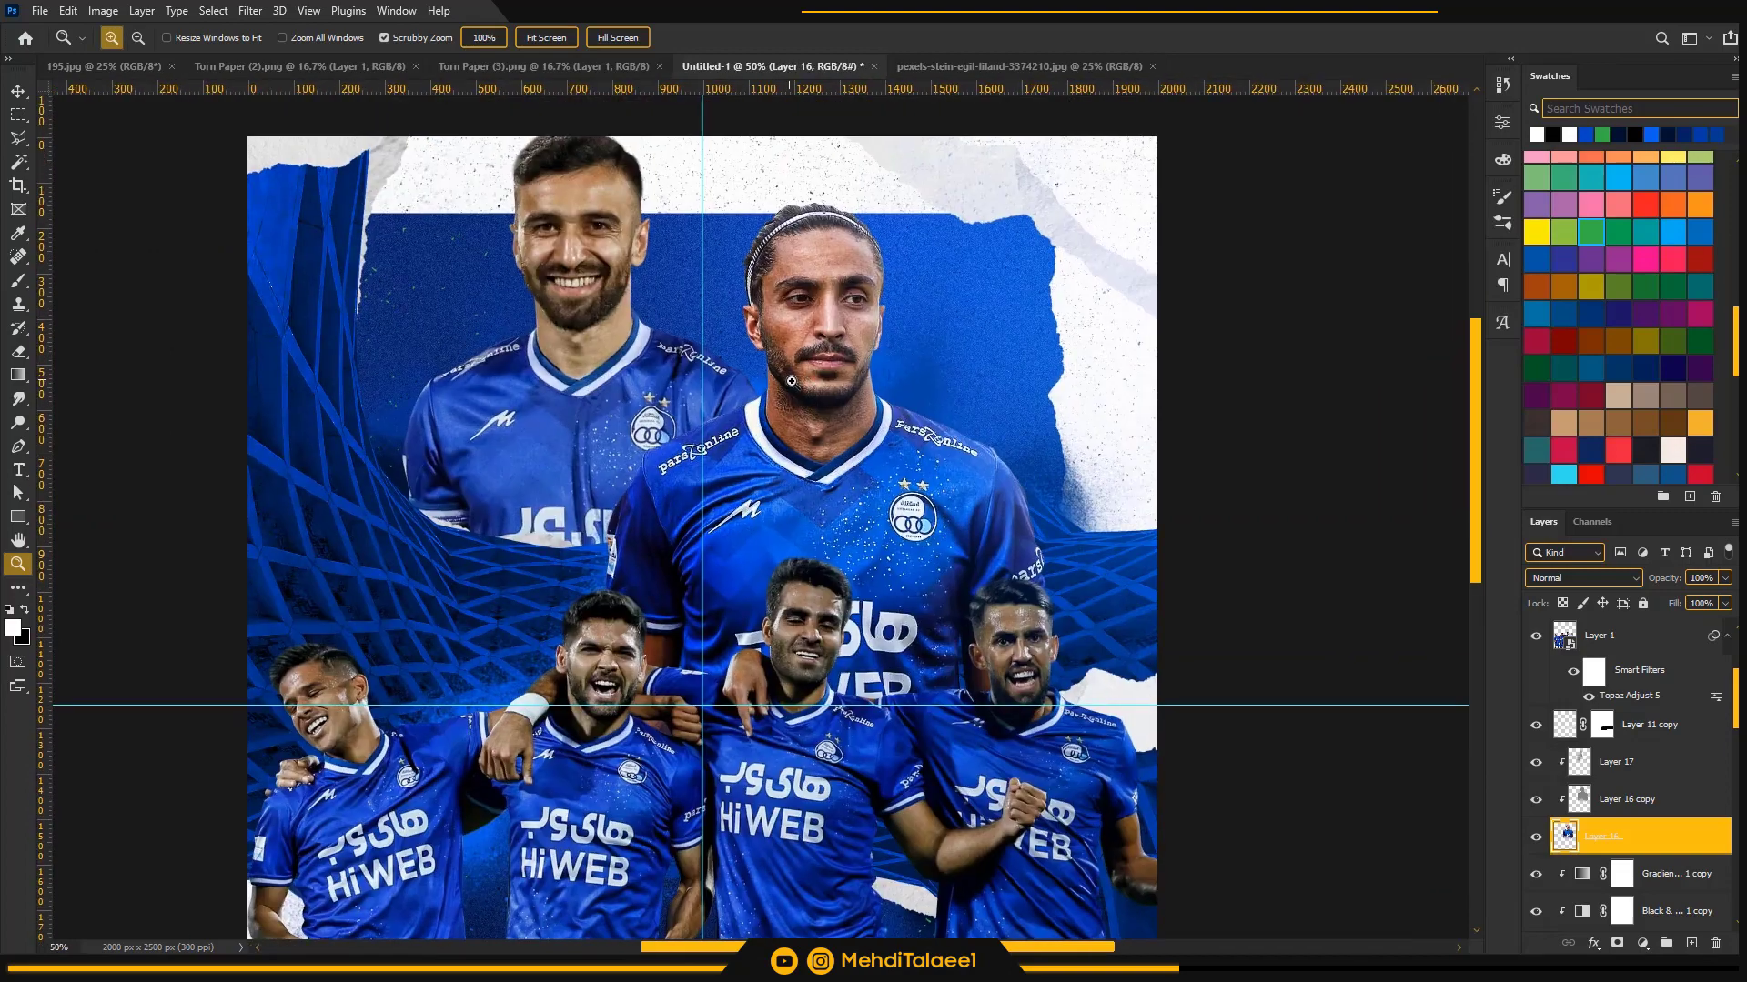
pyautogui.click(1660, 765)
pyautogui.hotkey('ctrl', 'shift', 'alt', 'n')
pyautogui.hotkey('ctrl', 'alt', 'g')
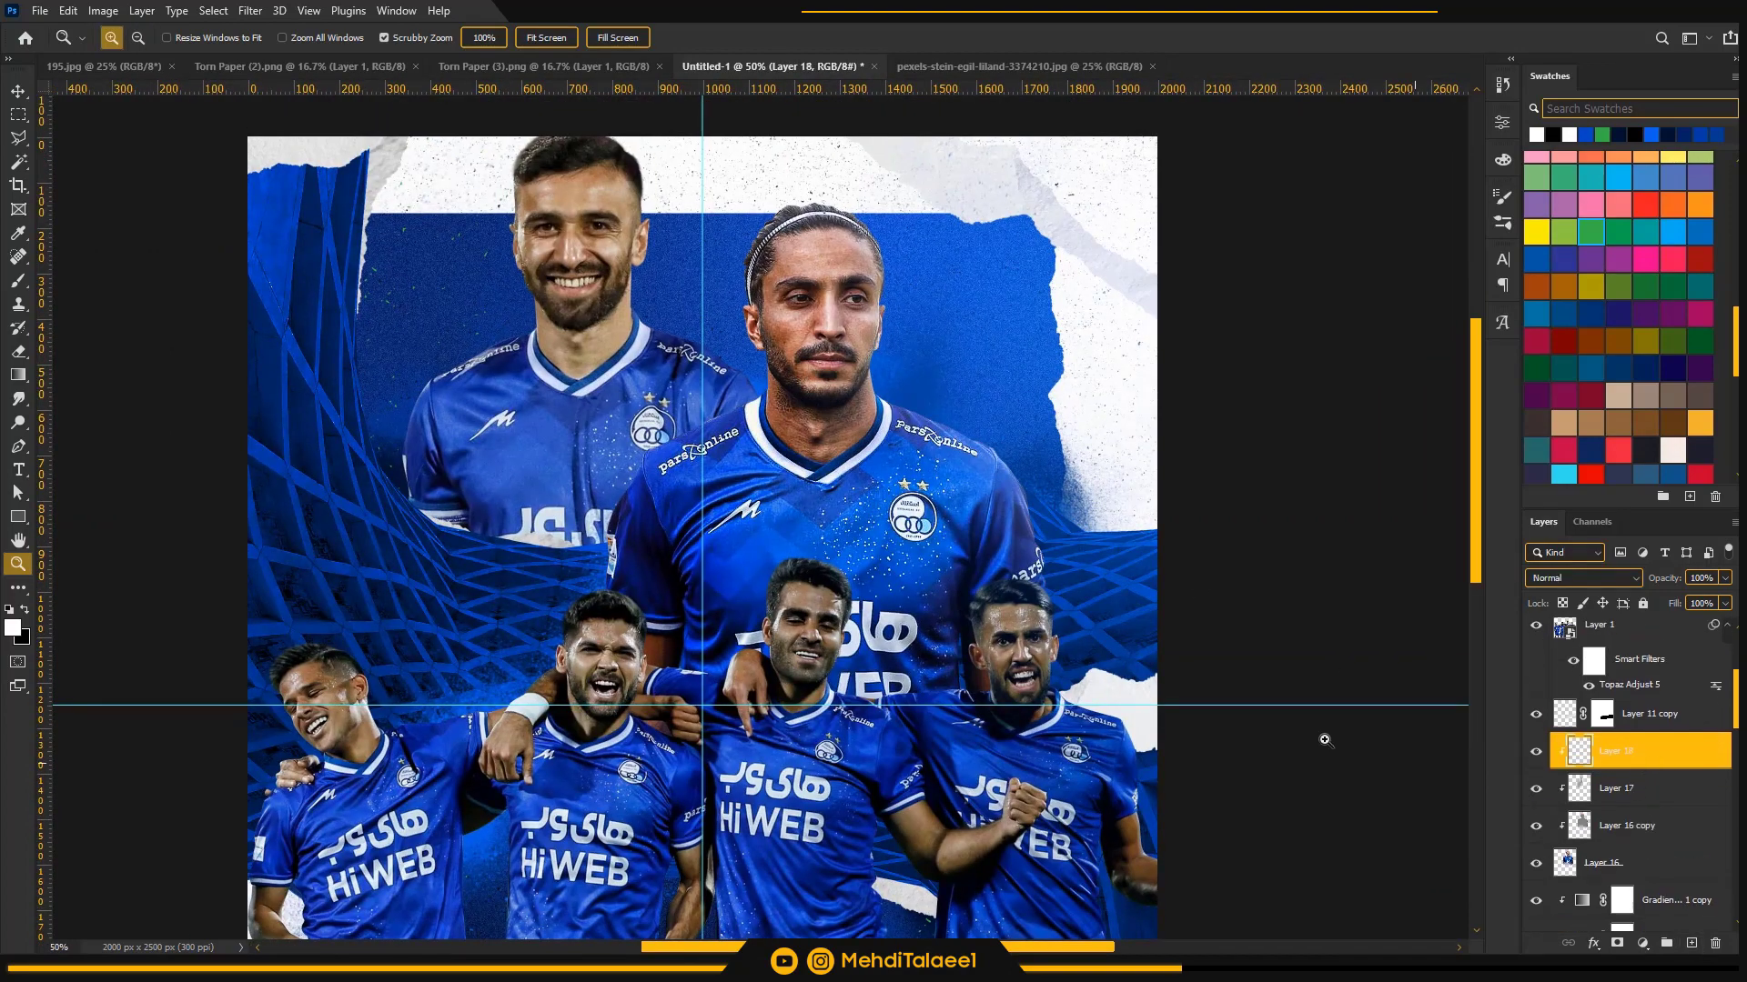
# - Sample the bright jersey blue as the brush colour and set the new layer's blend mode to Color
pyautogui.click(748, 457)
pyautogui.click(20, 619)
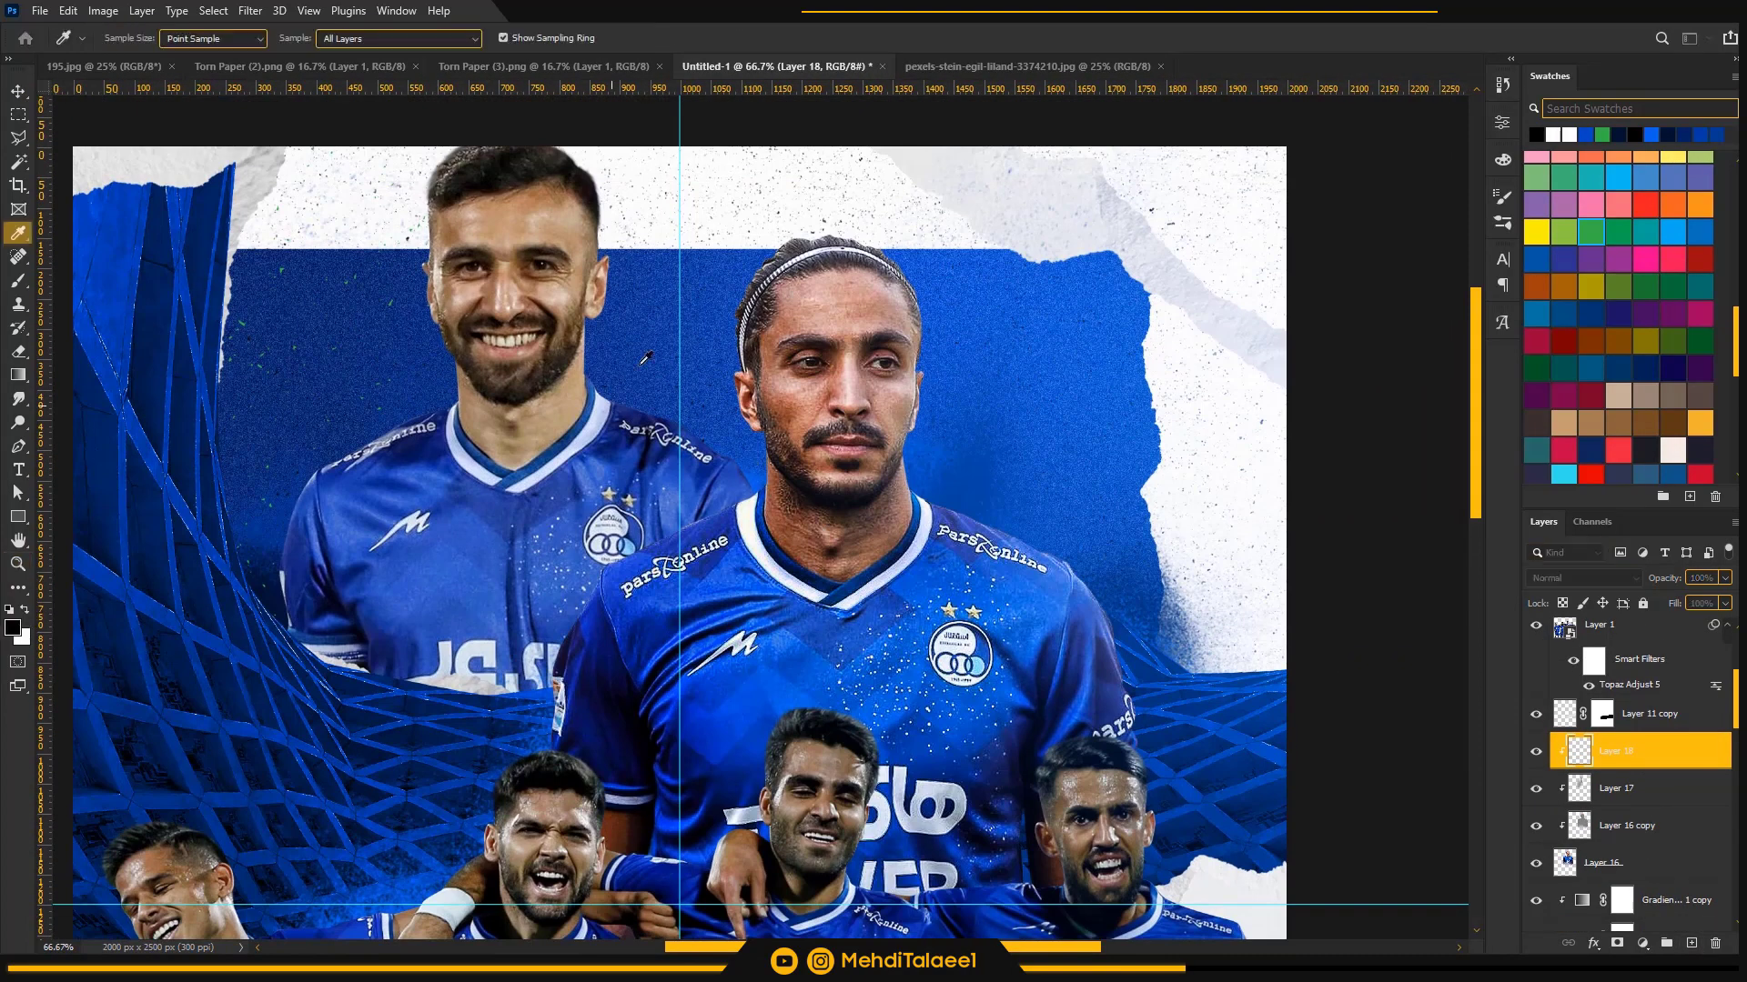
pyautogui.click(767, 535)
pyautogui.press('Return')
pyautogui.hotkey('ctrl', '+')
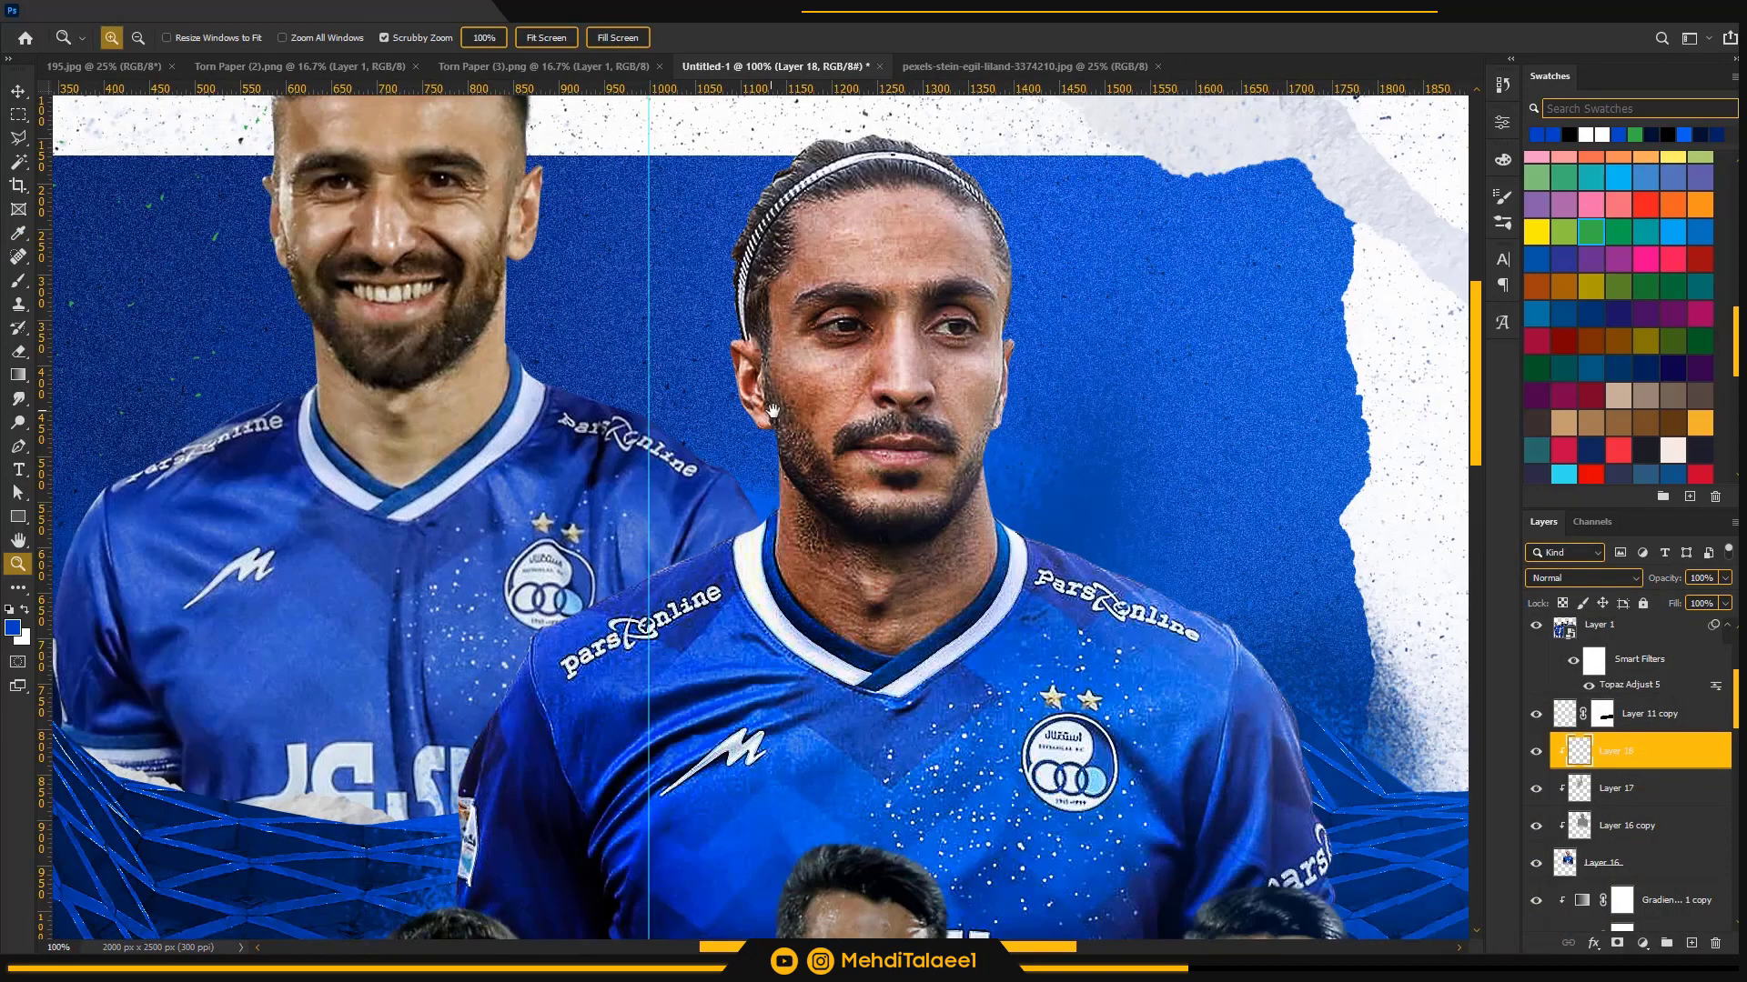
pyautogui.press('b')
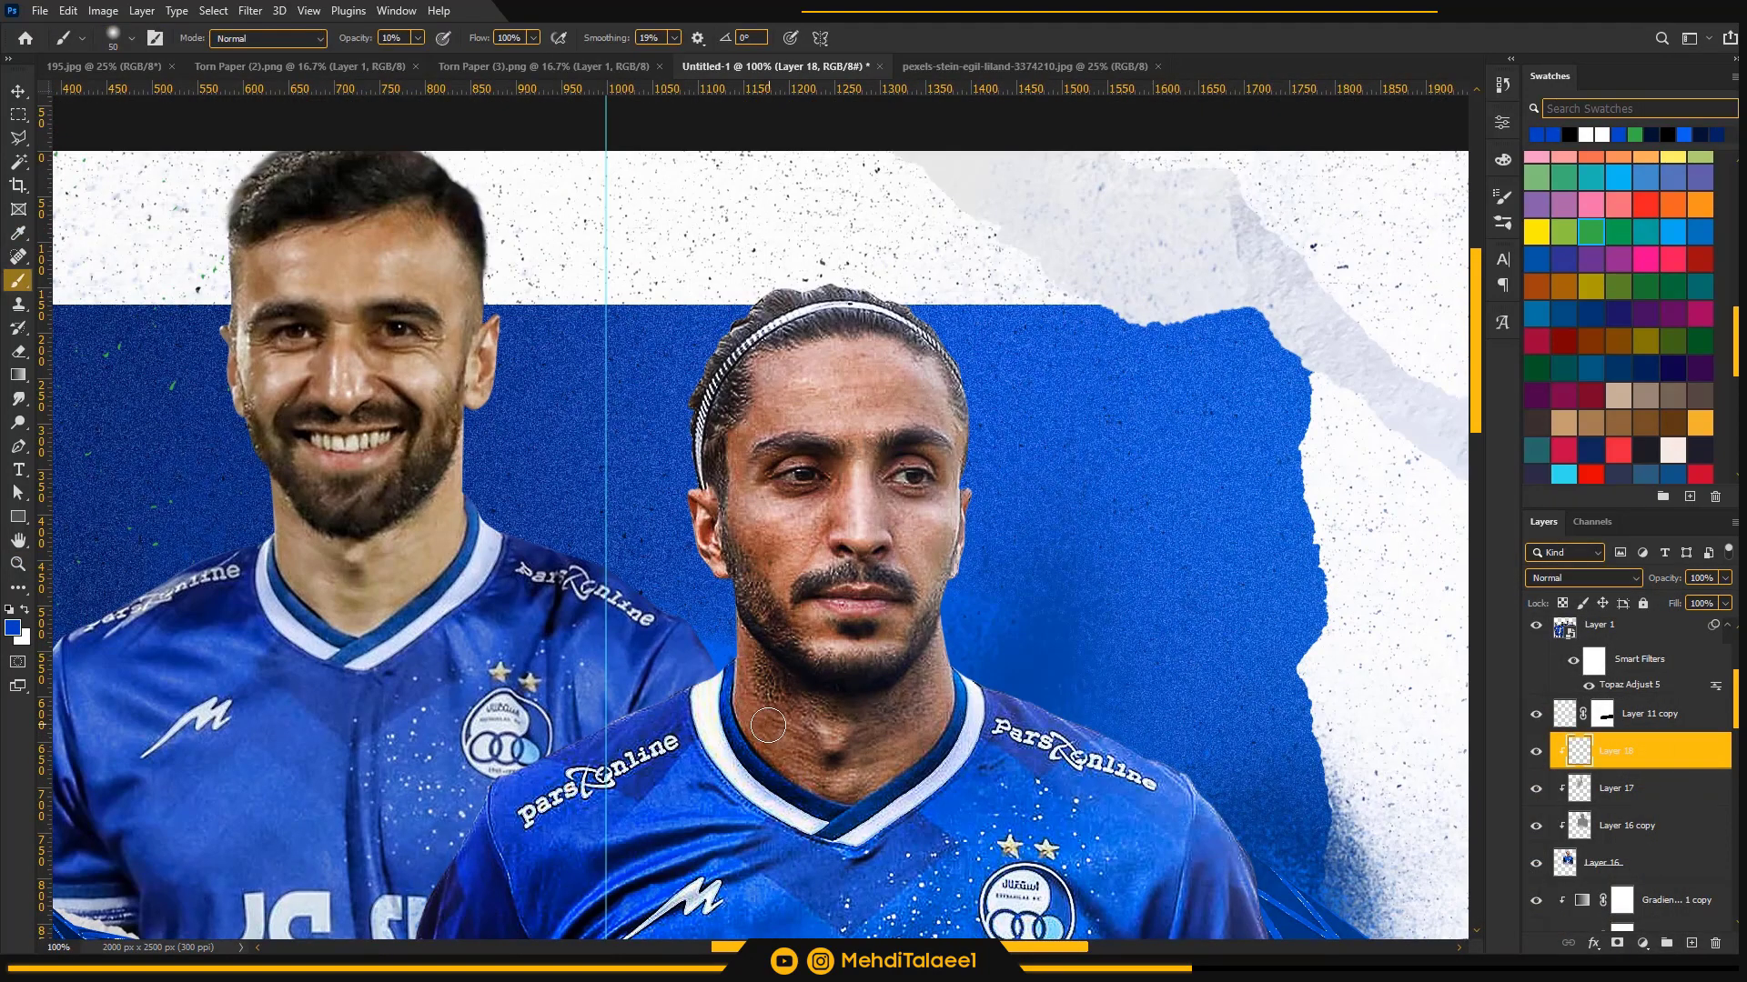
pyautogui.click(1554, 583)
pyautogui.click(1556, 911)
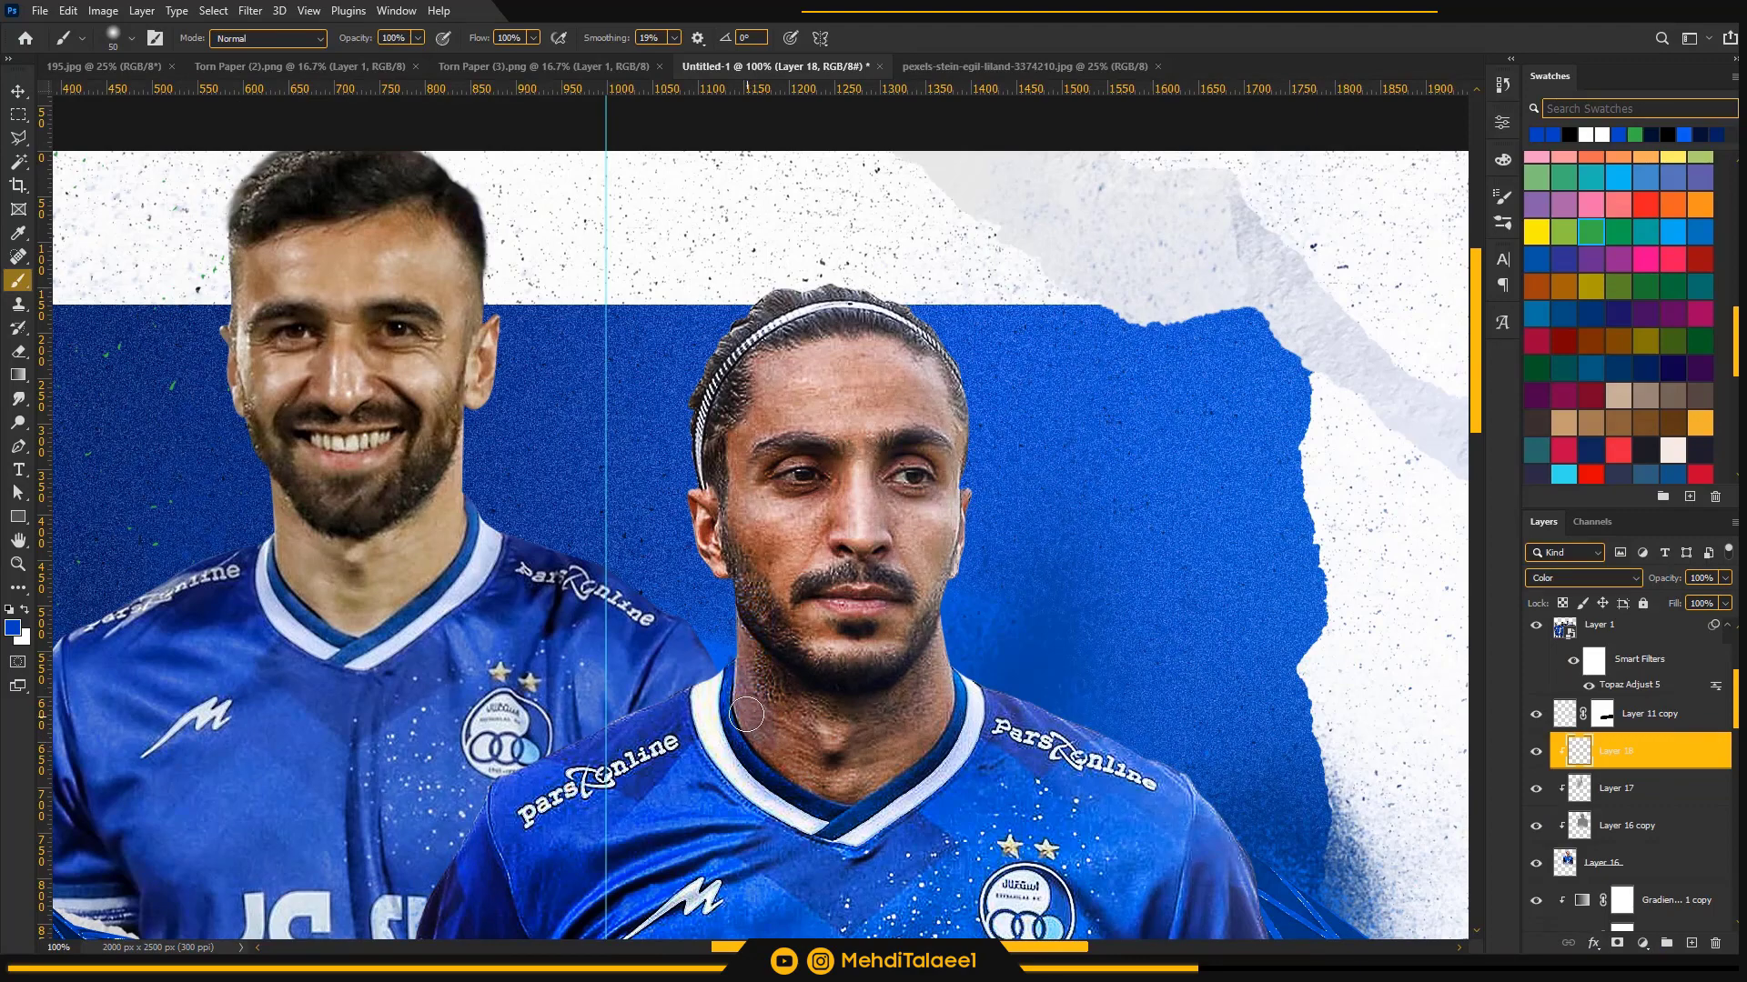
# - Paint blue over the front player's shadowed side of face, hair, neck and sleeve with a soft brush at 100% opacity
pyautogui.press(']')
pyautogui.press(']')
pyautogui.press(']')
pyautogui.moveTo(741, 697)
pyautogui.mouseDown()
pyautogui.moveTo(740, 734)
pyautogui.moveTo(738, 641)
pyautogui.moveTo(795, 660)
pyautogui.moveTo(746, 610)
pyautogui.moveTo(761, 546)
pyautogui.moveTo(756, 567)
pyautogui.moveTo(819, 483)
pyautogui.moveTo(801, 587)
pyautogui.moveTo(817, 667)
pyautogui.moveTo(788, 700)
pyautogui.moveTo(817, 814)
pyautogui.mouseUp()
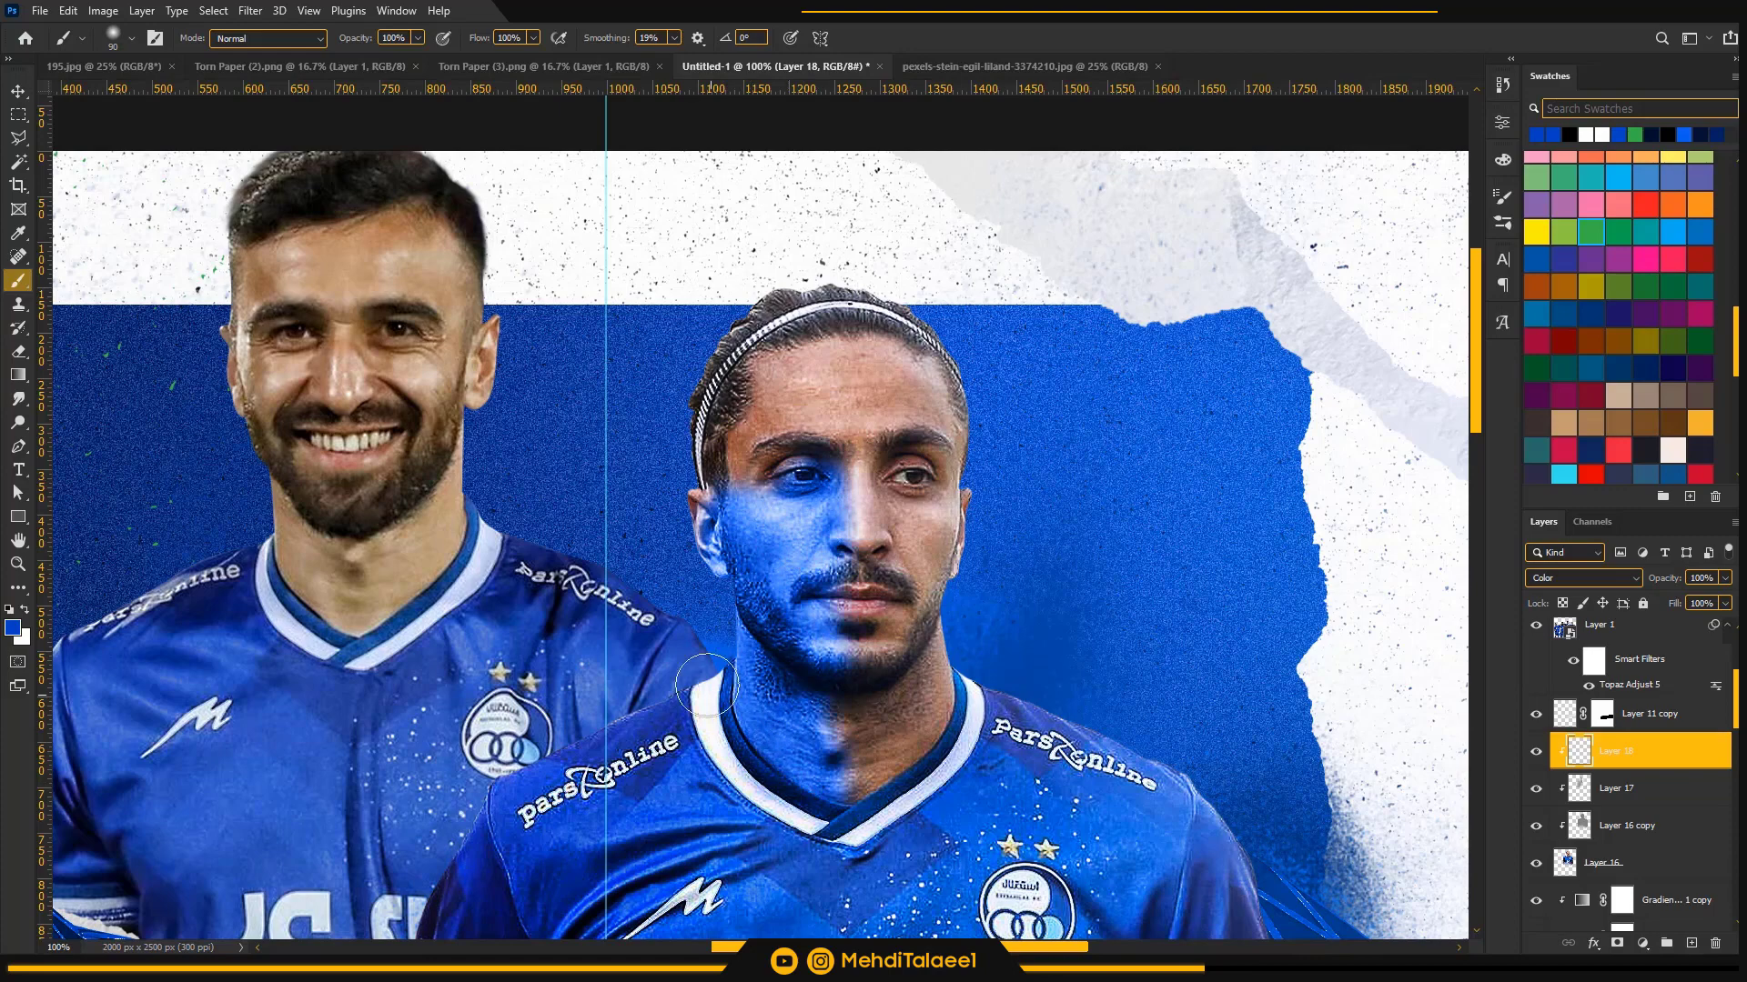
pyautogui.moveTo(747, 384)
pyautogui.mouseDown()
pyautogui.moveTo(749, 330)
pyautogui.moveTo(748, 440)
pyautogui.mouseUp()
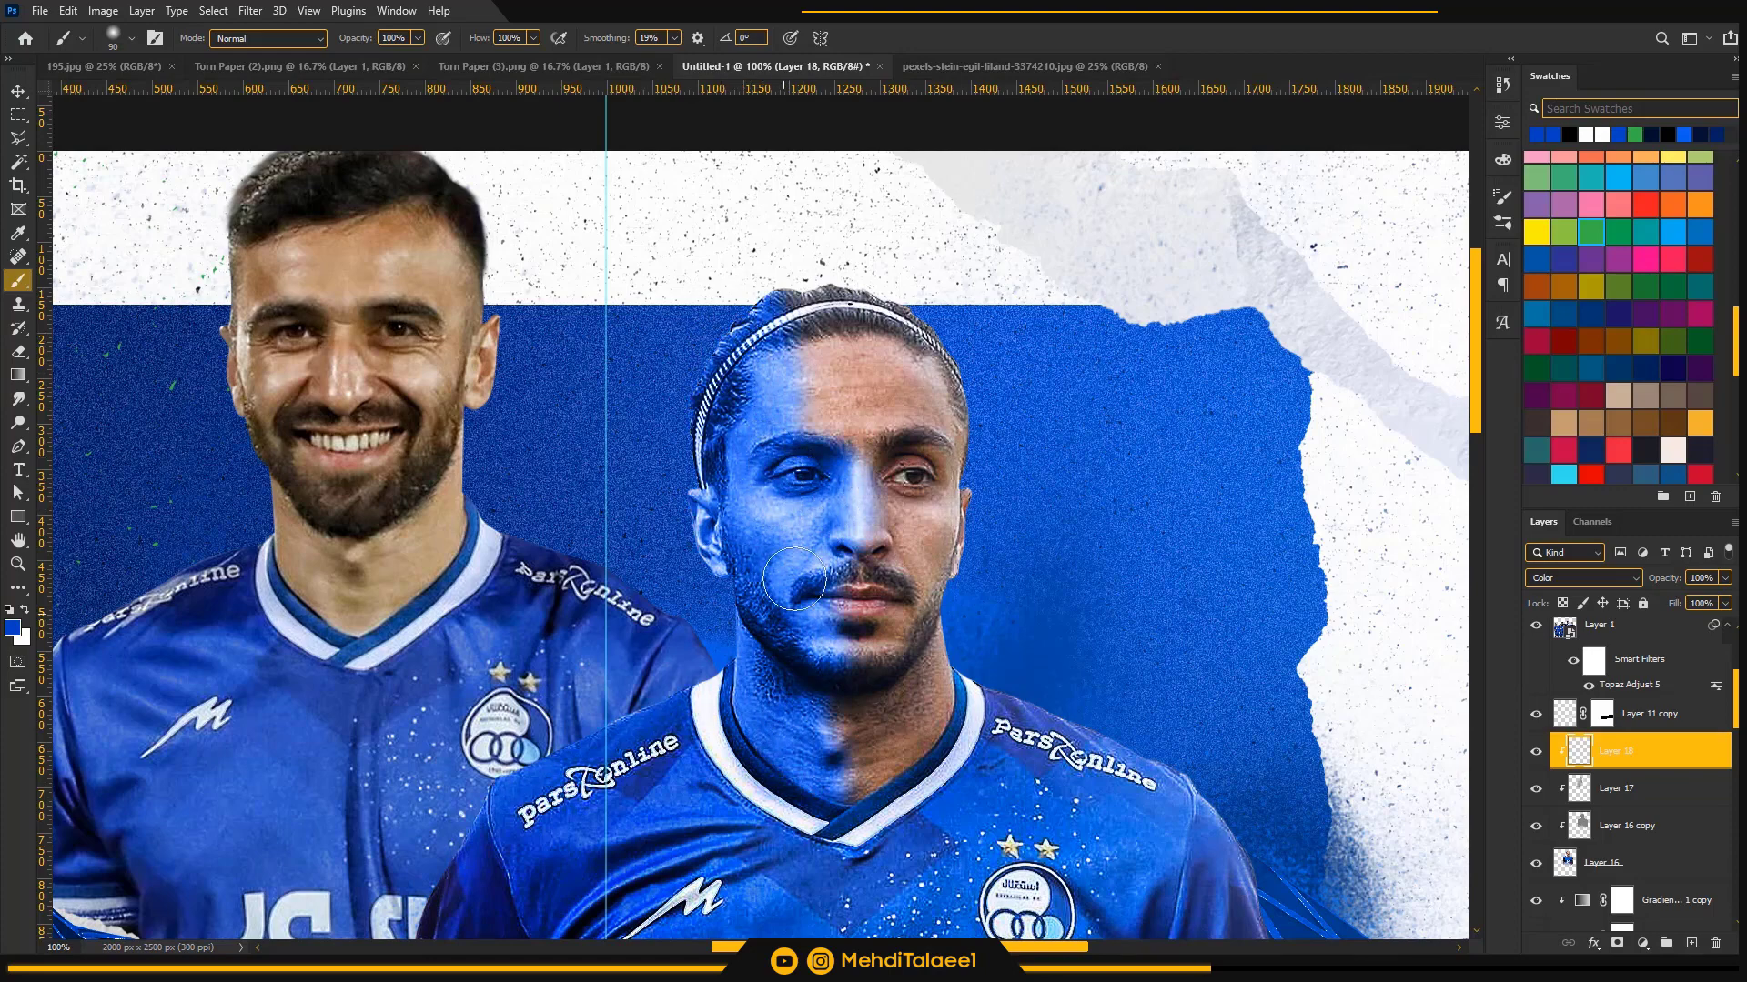
pyautogui.moveTo(447, 902)
pyautogui.mouseDown()
pyautogui.moveTo(583, 571)
pyautogui.moveTo(544, 650)
pyautogui.moveTo(531, 813)
pyautogui.mouseUp()
pyautogui.moveTo(776, 415); pyautogui.dragTo(703, 597)
pyautogui.press(']')
pyautogui.press(']')
pyautogui.press(']')
pyautogui.press(']')
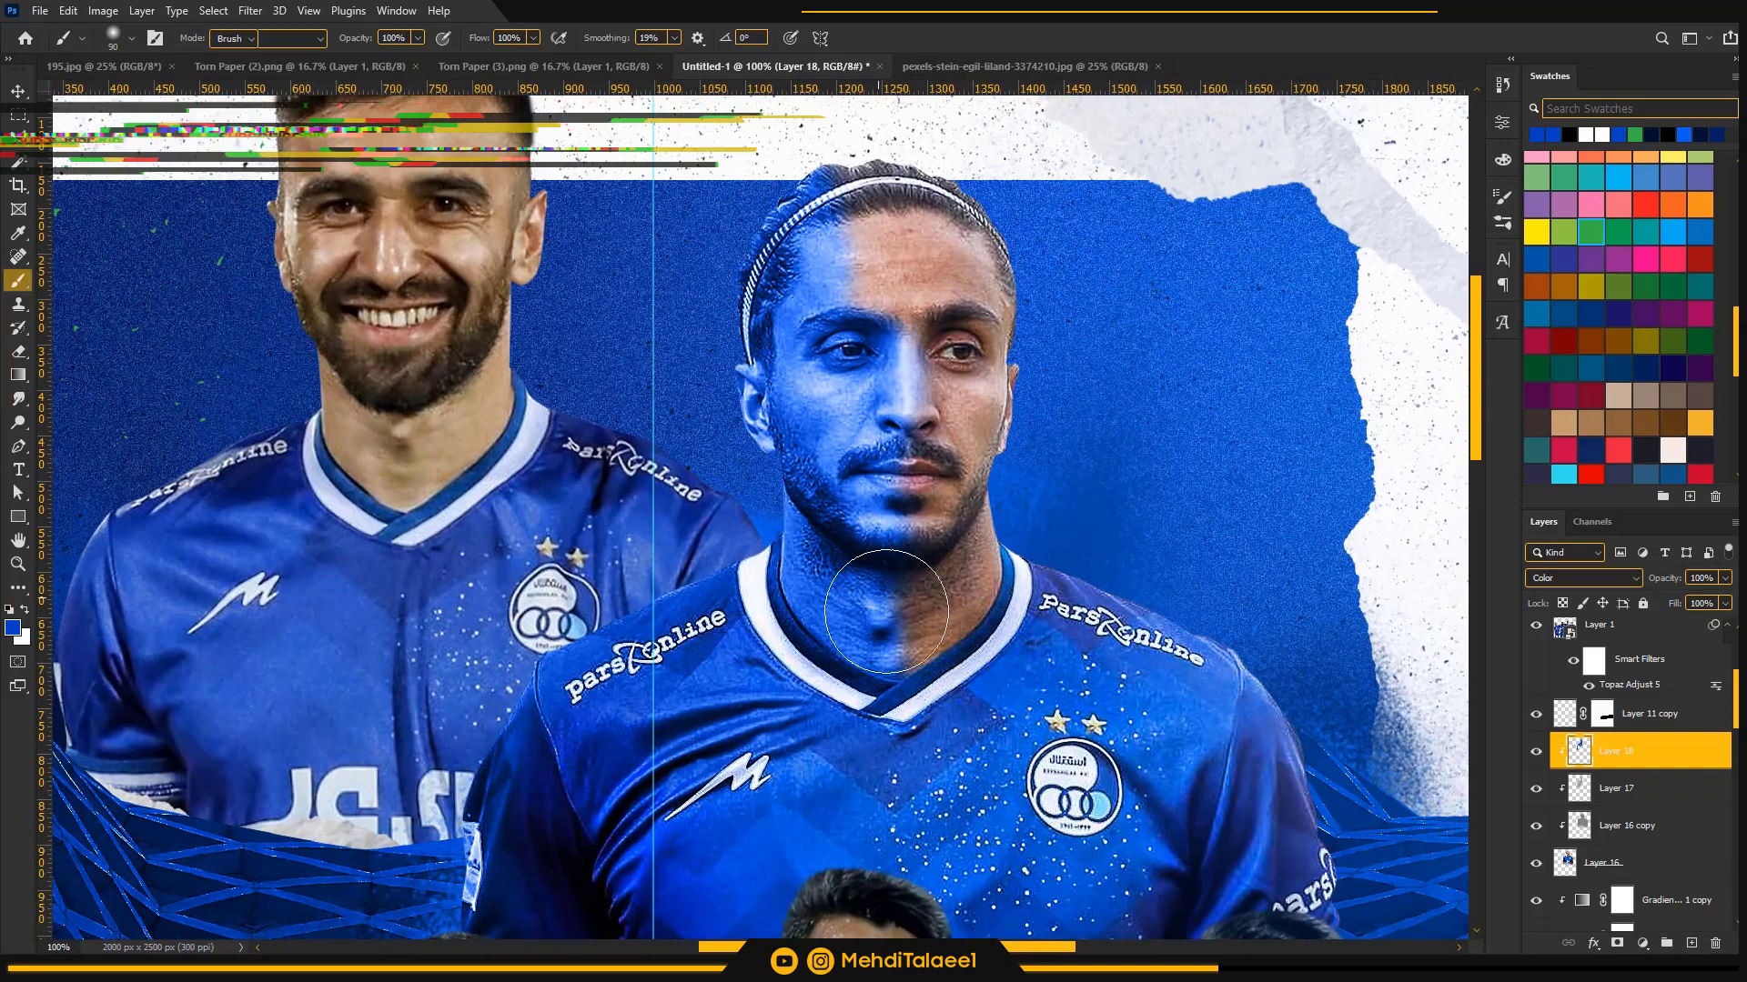
# - Fade the blue tint on the front player's neck with a soft eraser at 50%, then 20% opacity
pyautogui.press('e')
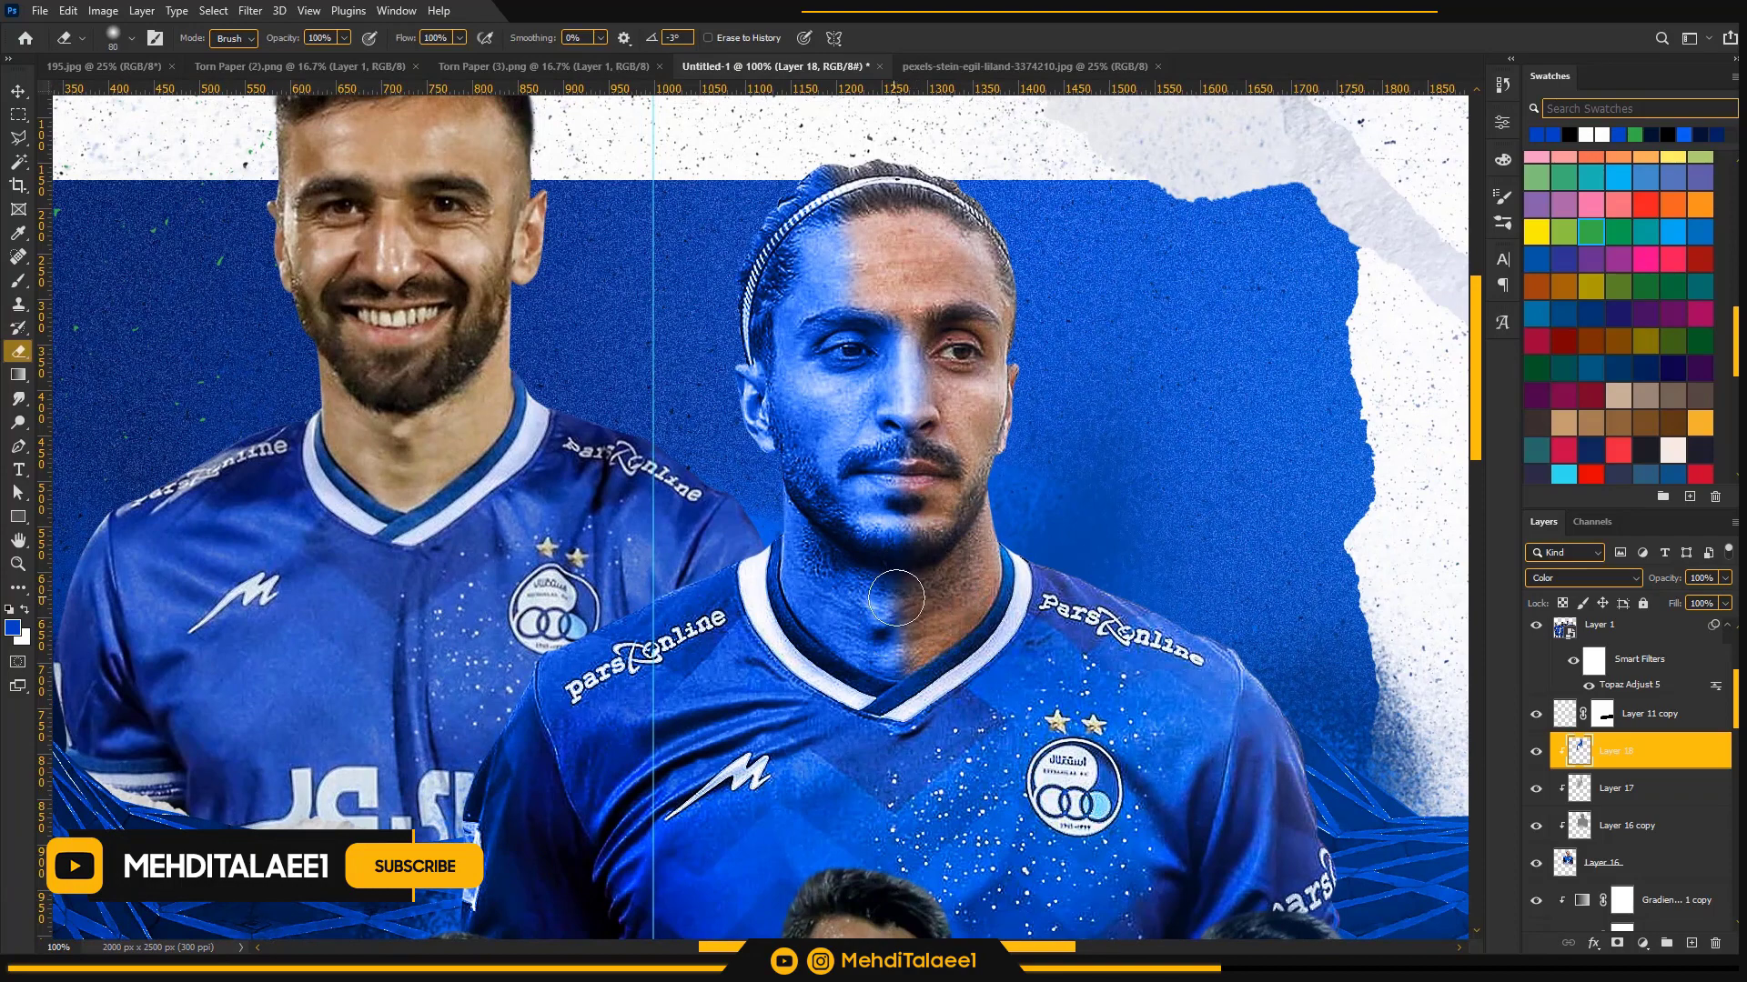
pyautogui.press('5')
pyautogui.moveTo(896, 598); pyautogui.dragTo(910, 675)
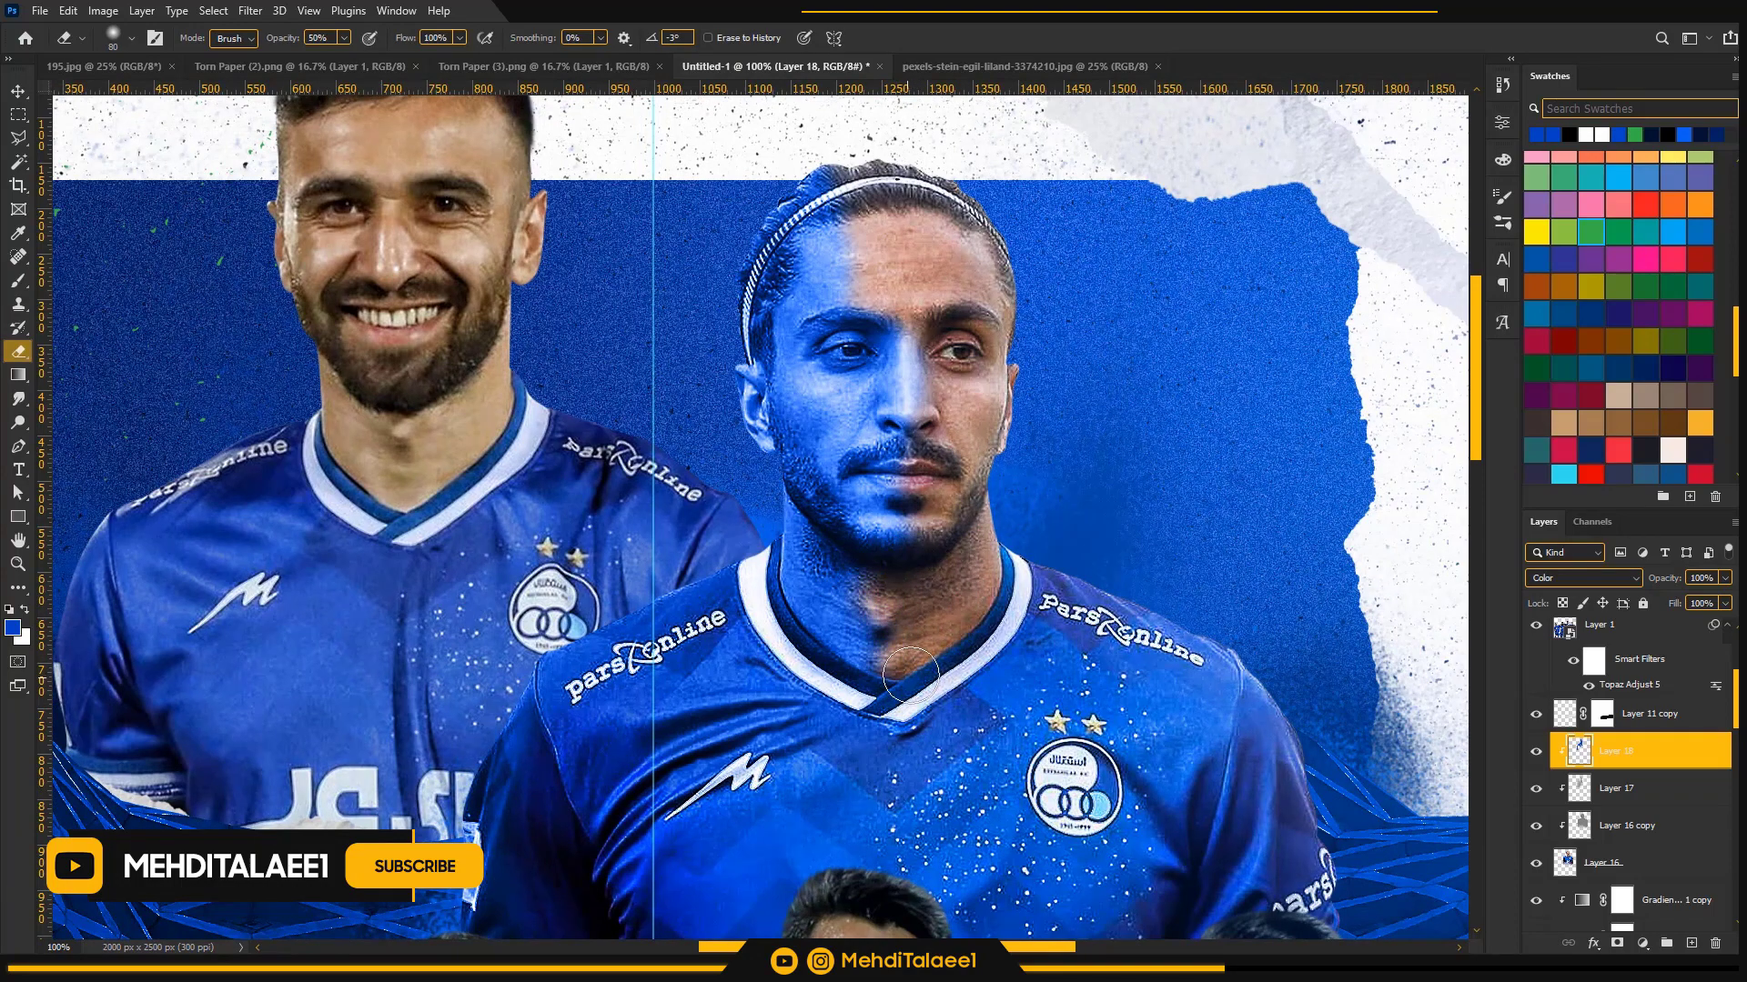
pyautogui.press('2')
pyautogui.press(']')
pyautogui.press(']')
pyautogui.press(']')
pyautogui.moveTo(881, 591)
pyautogui.mouseDown()
pyautogui.moveTo(795, 623)
pyautogui.moveTo(816, 600)
pyautogui.mouseUp()
pyautogui.press('[')
pyautogui.press('[')
pyautogui.press('[')
pyautogui.press('[')
pyautogui.press('[')
pyautogui.press('[')
pyautogui.press('[')
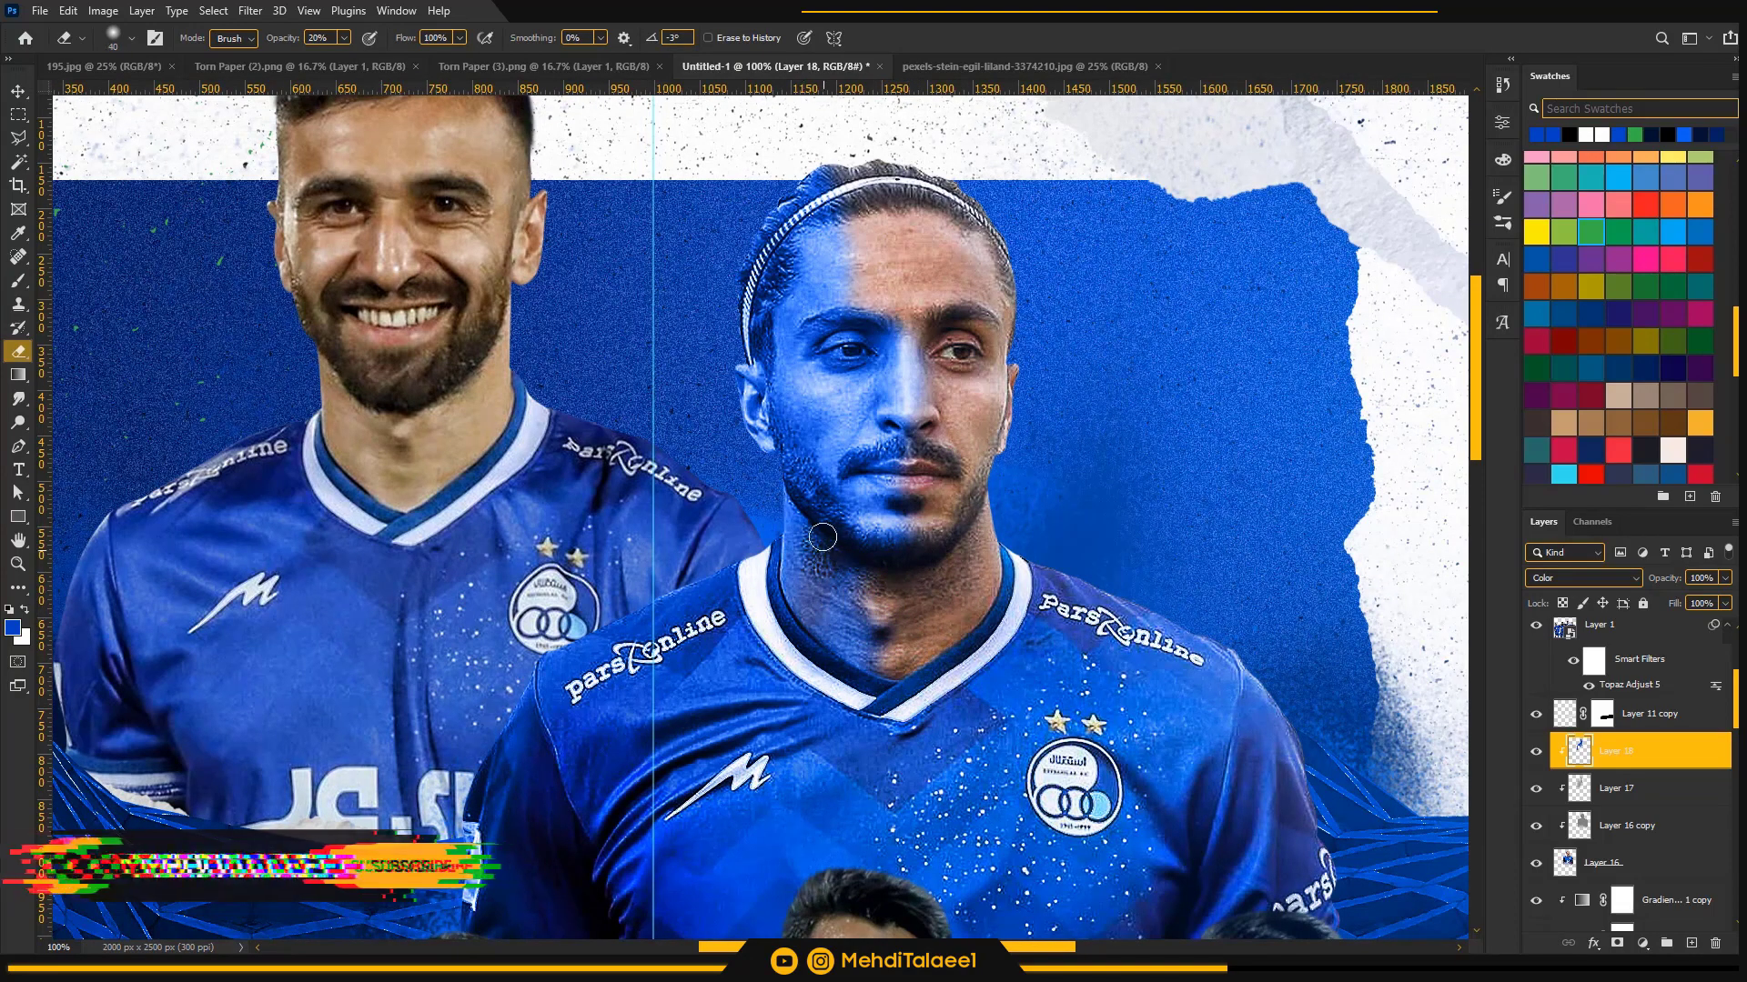
# - Blend the blue tint's edge on the front player's cheek, nose and forehead with the eraser at 10% opacity
pyautogui.press(']')
pyautogui.press(']')
pyautogui.press(']')
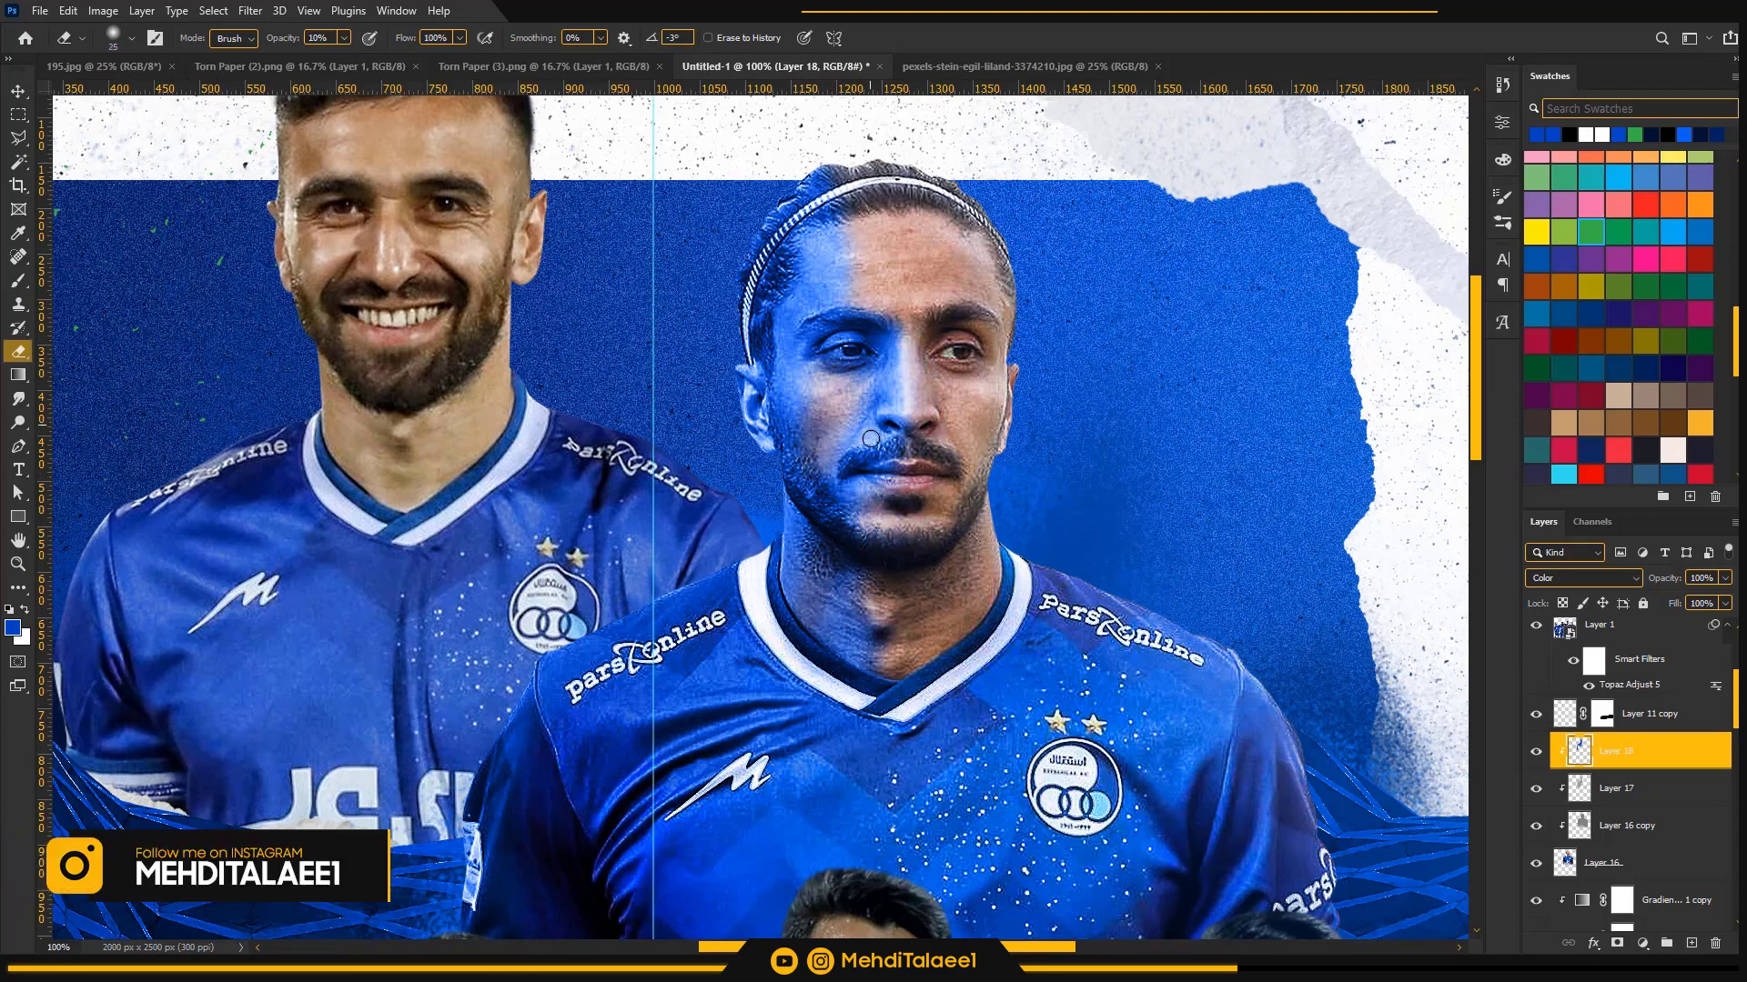
pyautogui.press('[')
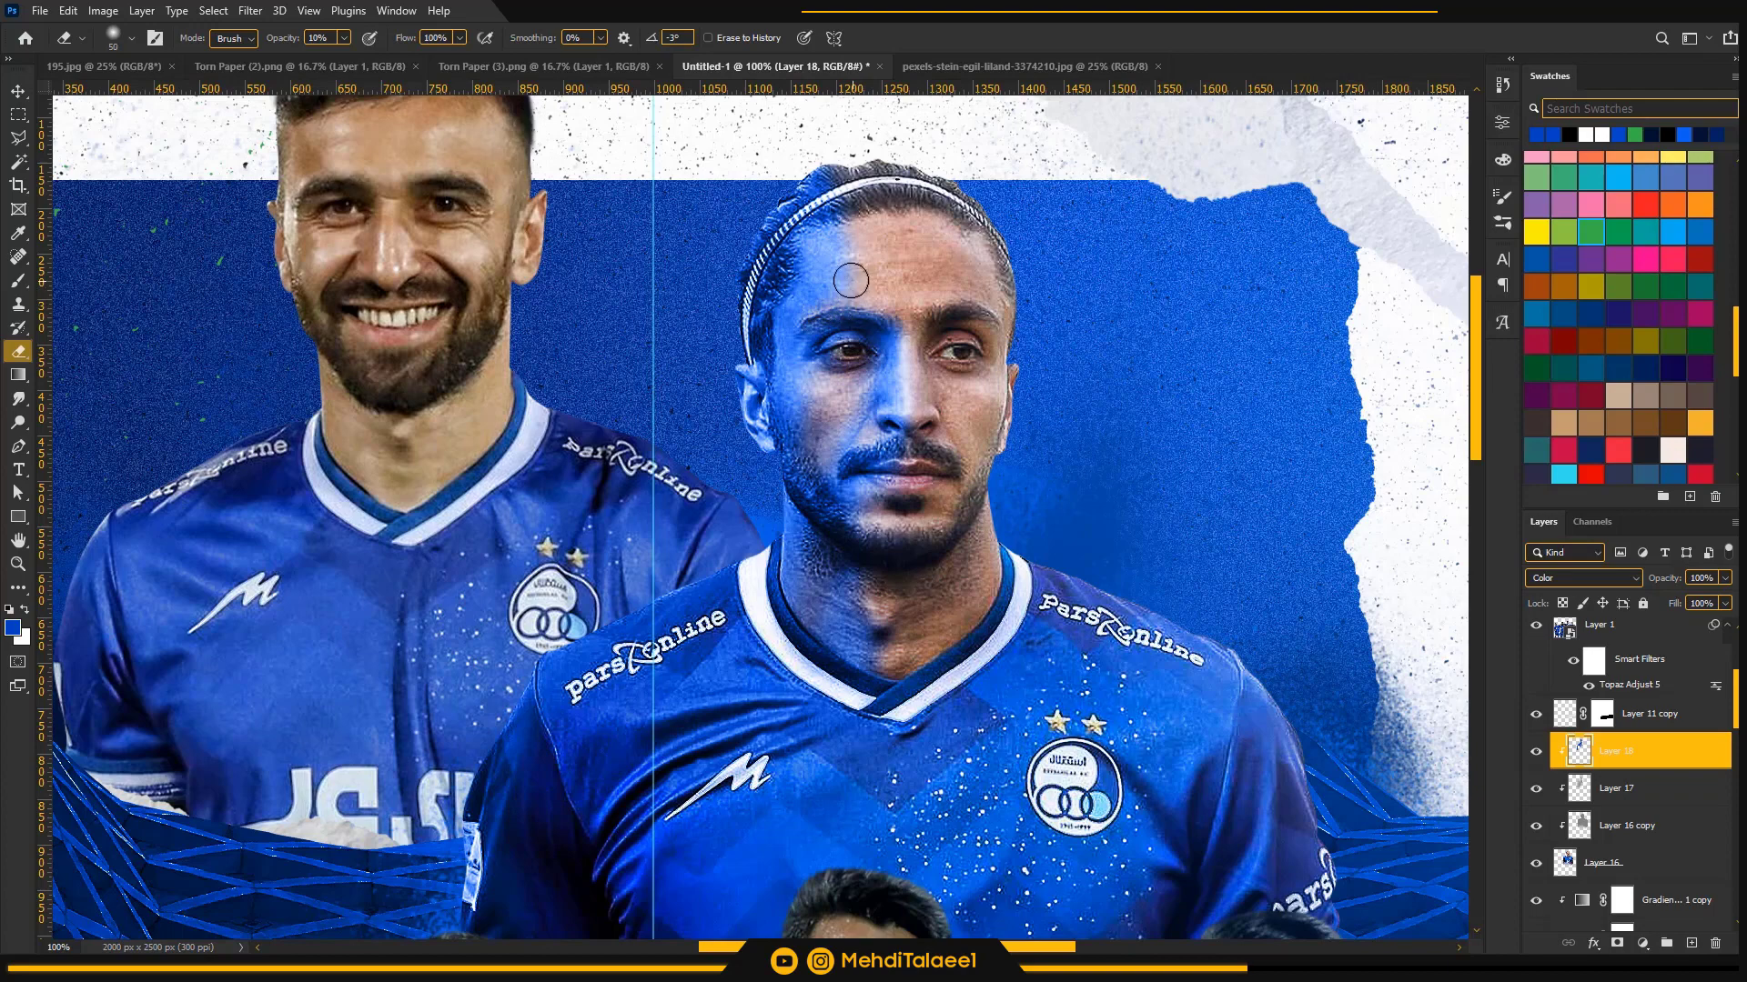
pyautogui.press(']')
pyautogui.press(']')
pyautogui.press(']')
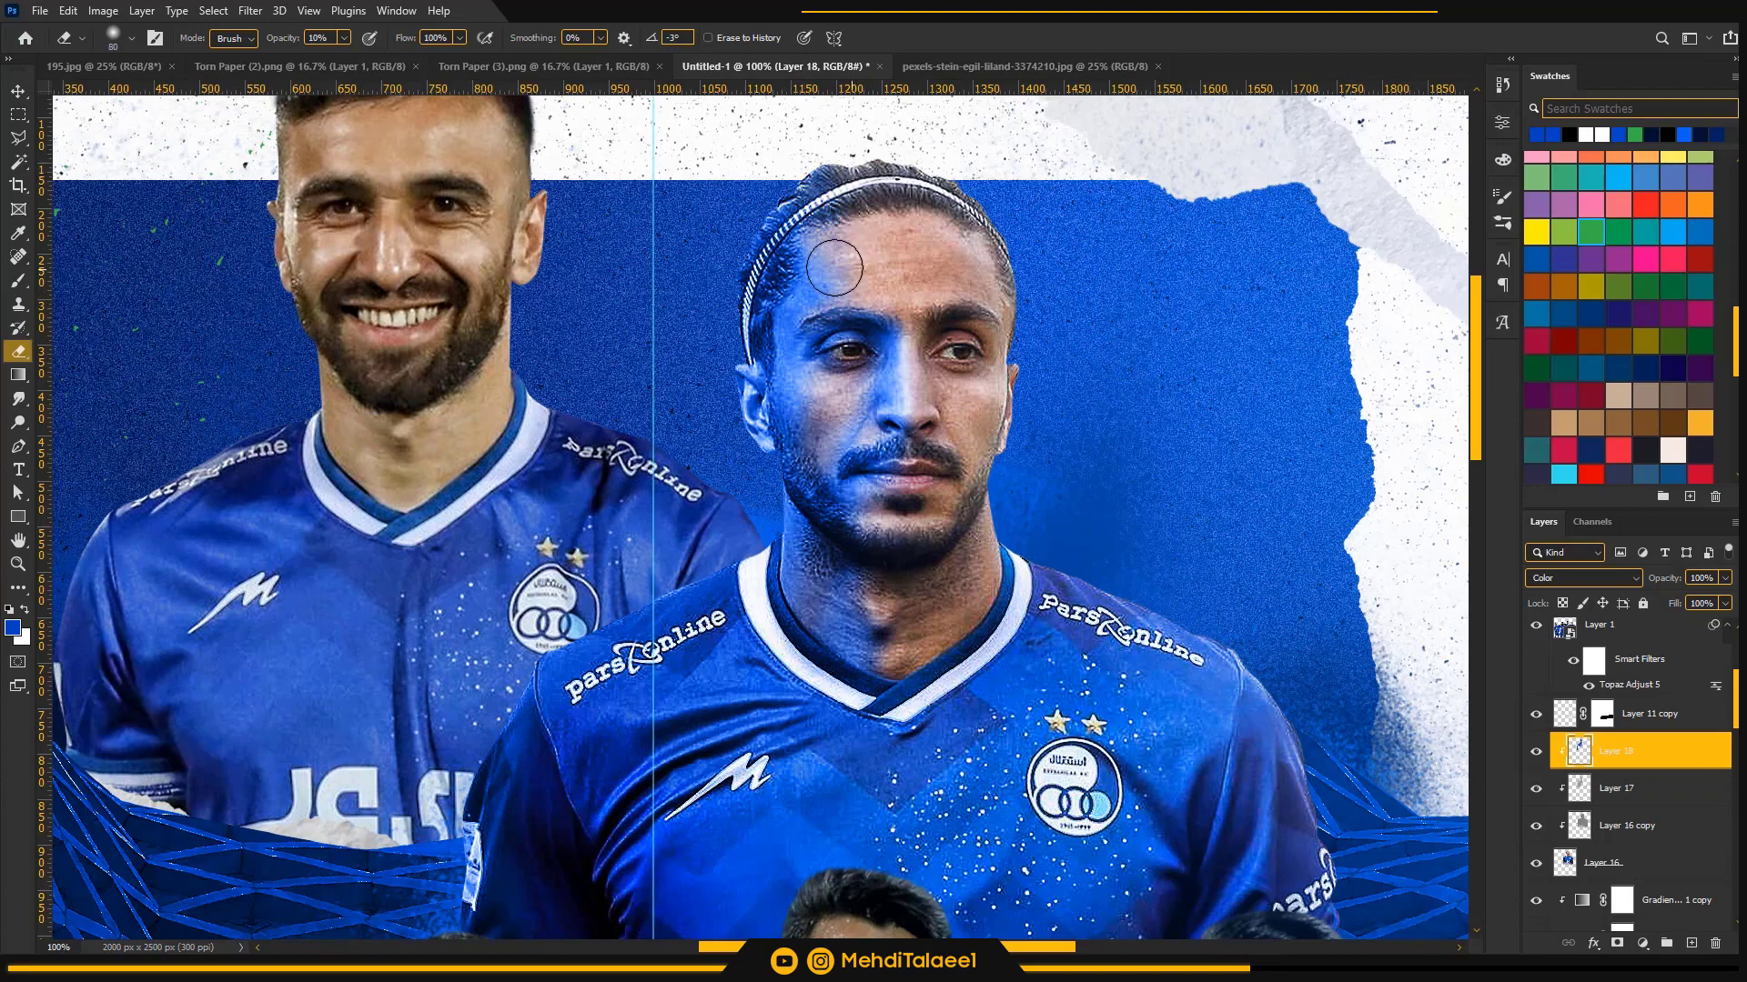
pyautogui.press('[')
pyautogui.press('[')
pyautogui.press('[')
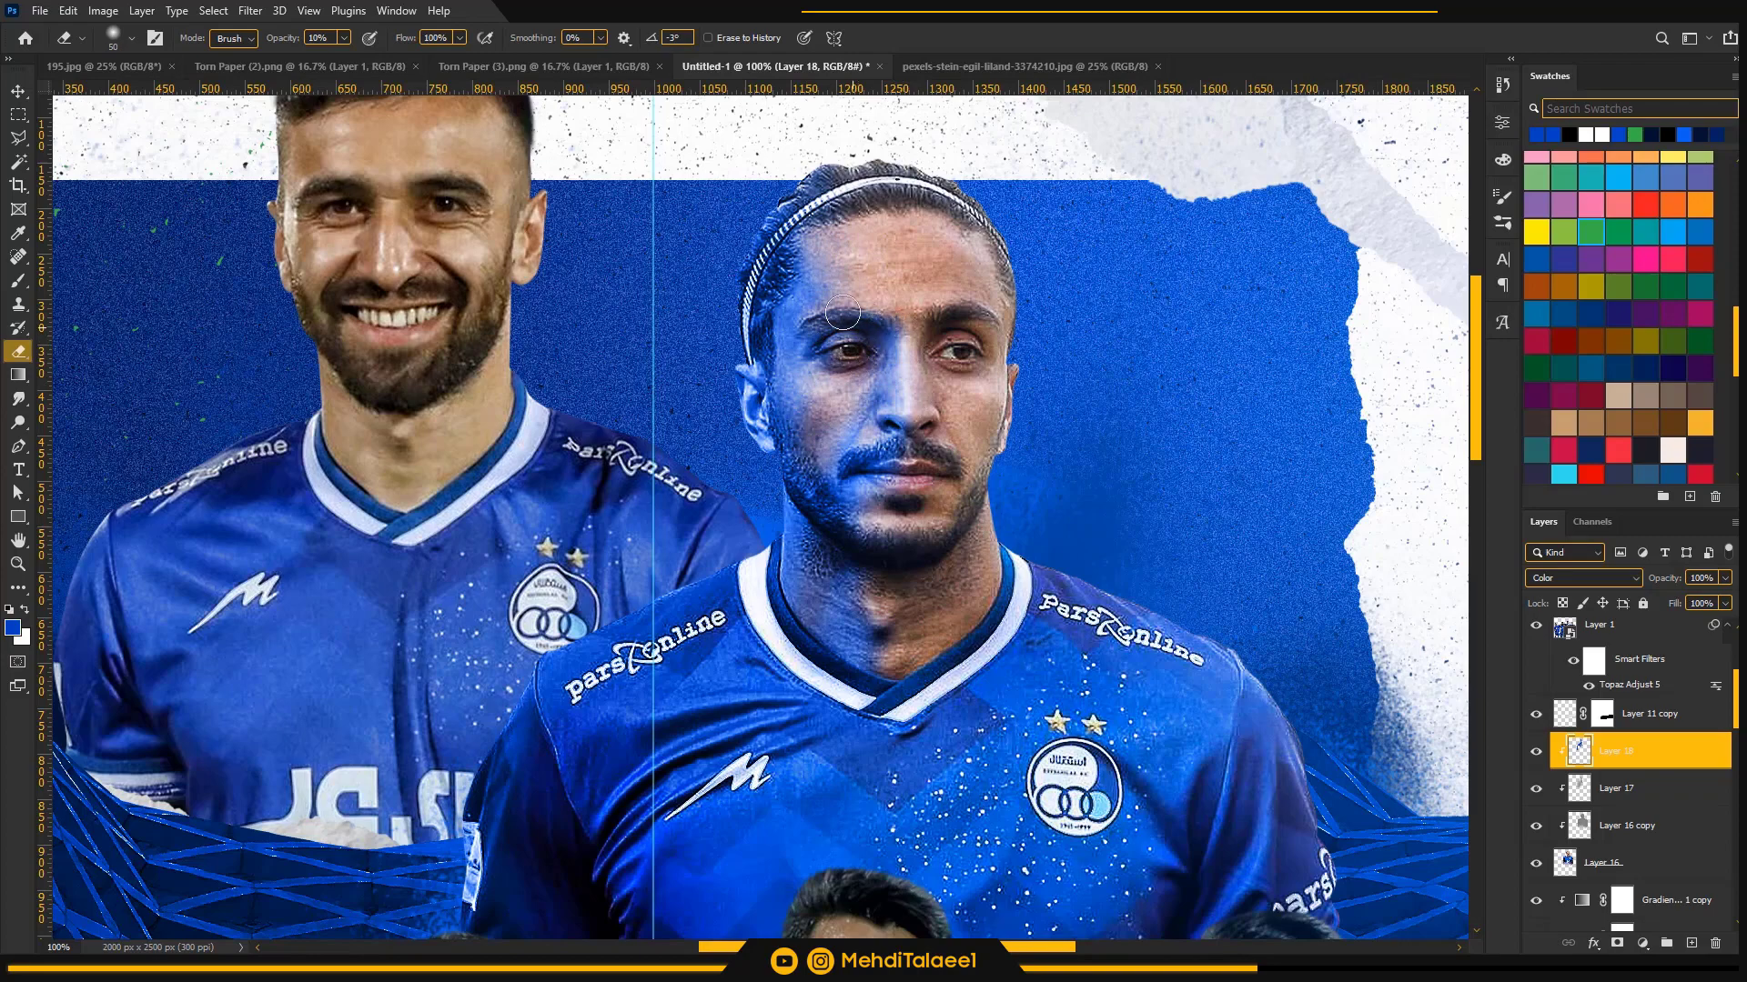
pyautogui.press(']')
pyautogui.press(']')
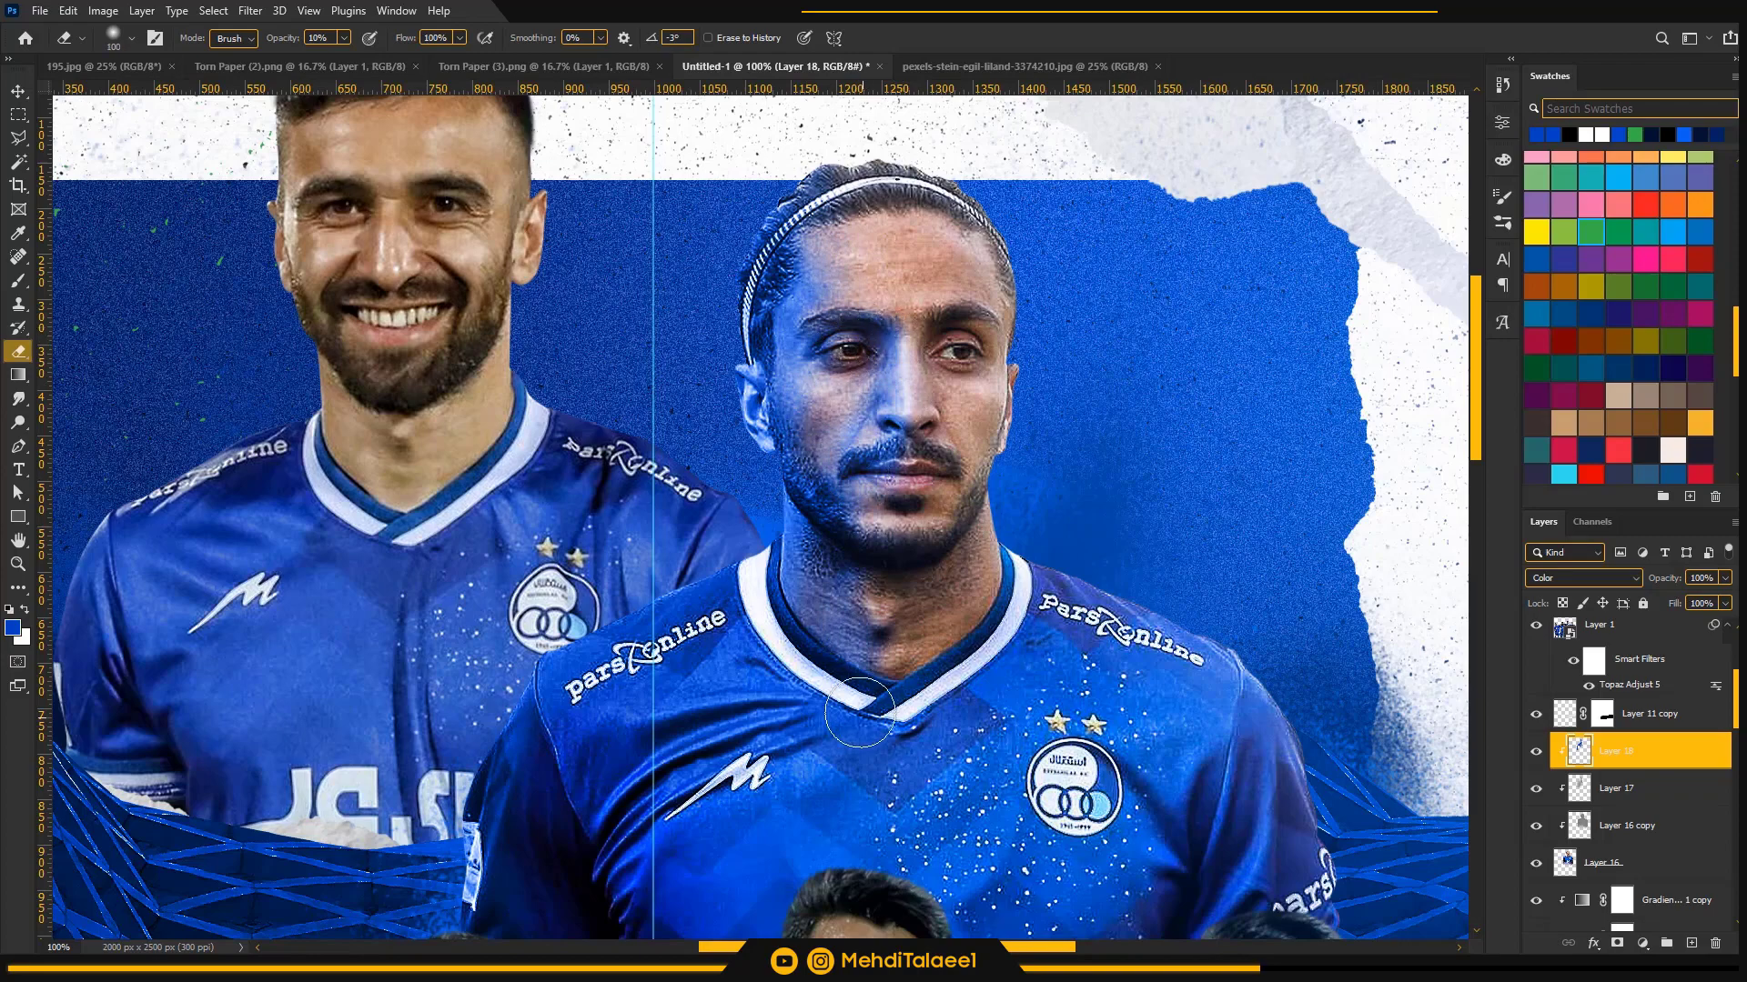
# - Soften the blue tint across the front player's forehead and face further with a size 100 eraser
pyautogui.moveTo(672, 912)
pyautogui.mouseDown()
pyautogui.moveTo(760, 627)
pyautogui.moveTo(673, 627)
pyautogui.mouseUp()
pyautogui.moveTo(832, 223); pyautogui.dragTo(896, 221)
pyautogui.moveTo(896, 221); pyautogui.dragTo(809, 484)
pyautogui.moveTo(822, 237); pyautogui.dragTo(869, 238)
pyautogui.moveTo(868, 238)
pyautogui.mouseDown()
pyautogui.moveTo(867, 333)
pyautogui.moveTo(828, 386)
pyautogui.mouseUp()
pyautogui.moveTo(714, 380)
pyautogui.mouseDown()
pyautogui.moveTo(772, 379)
pyautogui.moveTo(774, 616)
pyautogui.mouseUp()
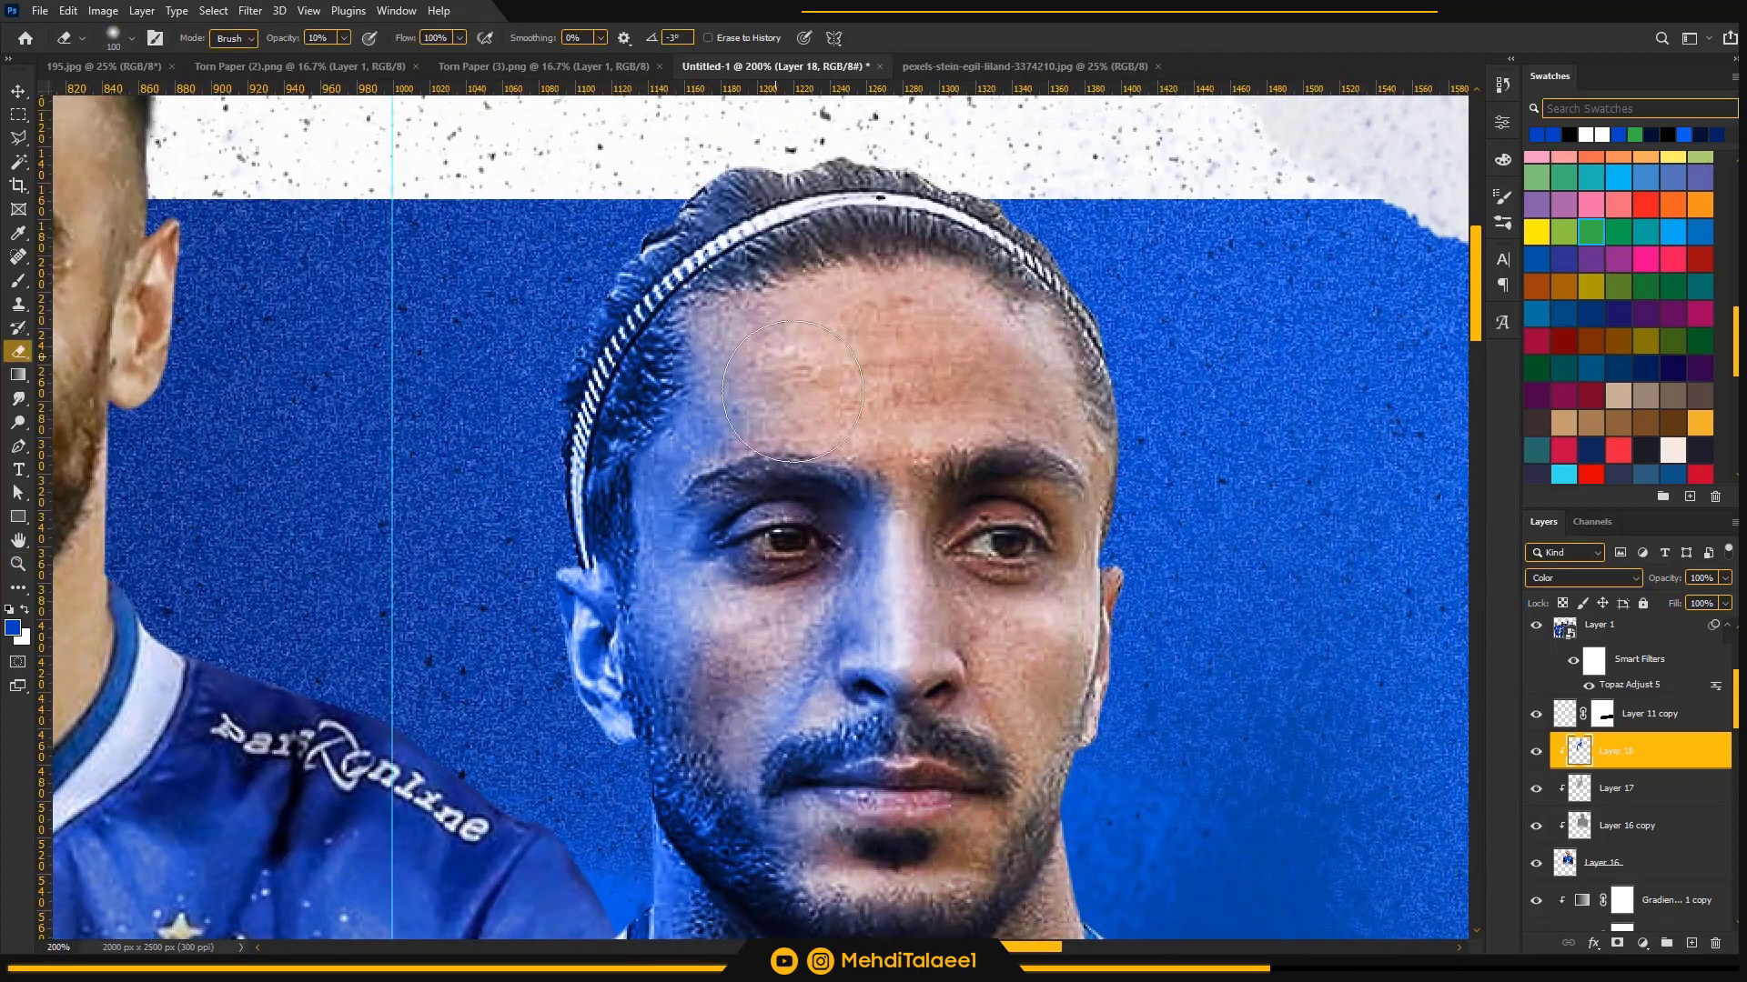
# - Brighten the front player's eyes and facial highlights in white on Layer 17, using 50%, then 10% brush opacity
pyautogui.press('z')
pyautogui.keyDown('alt'); pyautogui.click(894, 499); pyautogui.keyUp('alt')
pyautogui.keyDown('alt'); pyautogui.click(893, 500); pyautogui.keyUp('alt')
pyautogui.keyDown('alt'); pyautogui.click(894, 500); pyautogui.keyUp('alt')
pyautogui.click(880, 186)
pyautogui.moveTo(893, 500); pyautogui.dragTo(858, 320)
pyautogui.doubleClick(881, 184)
pyautogui.click(1584, 579)
pyautogui.click(1604, 790)
pyautogui.click(1603, 789)
pyautogui.press('x')
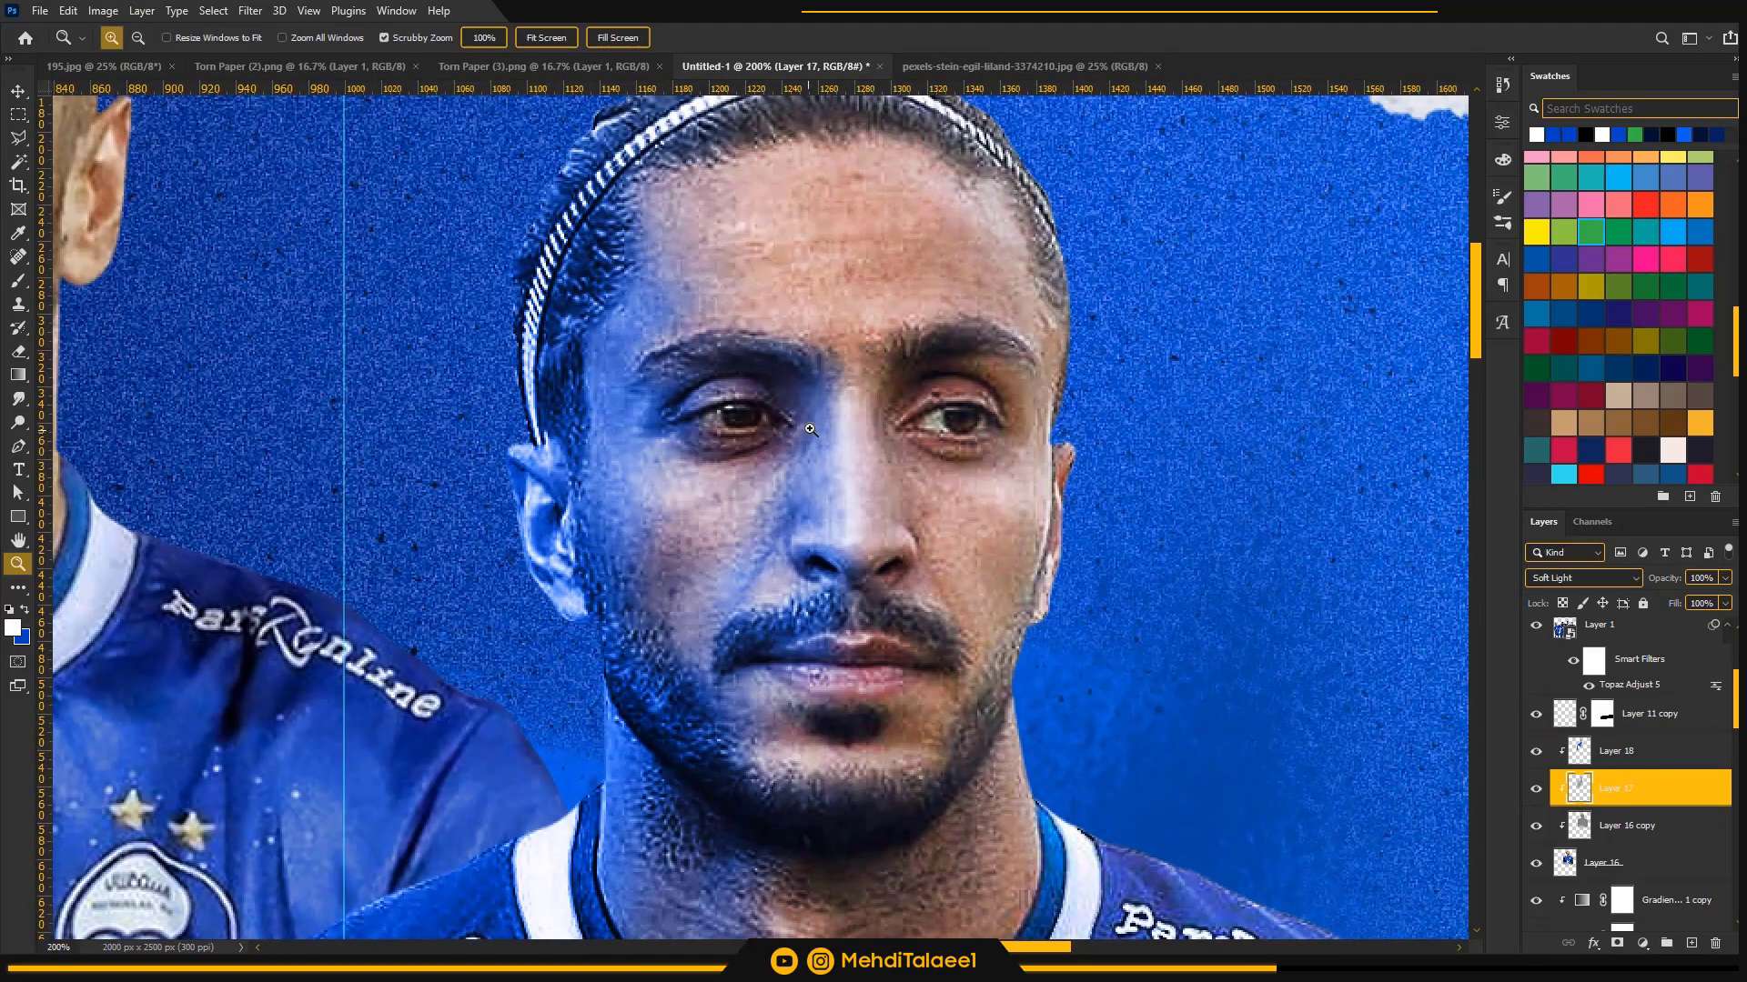
pyautogui.press('b')
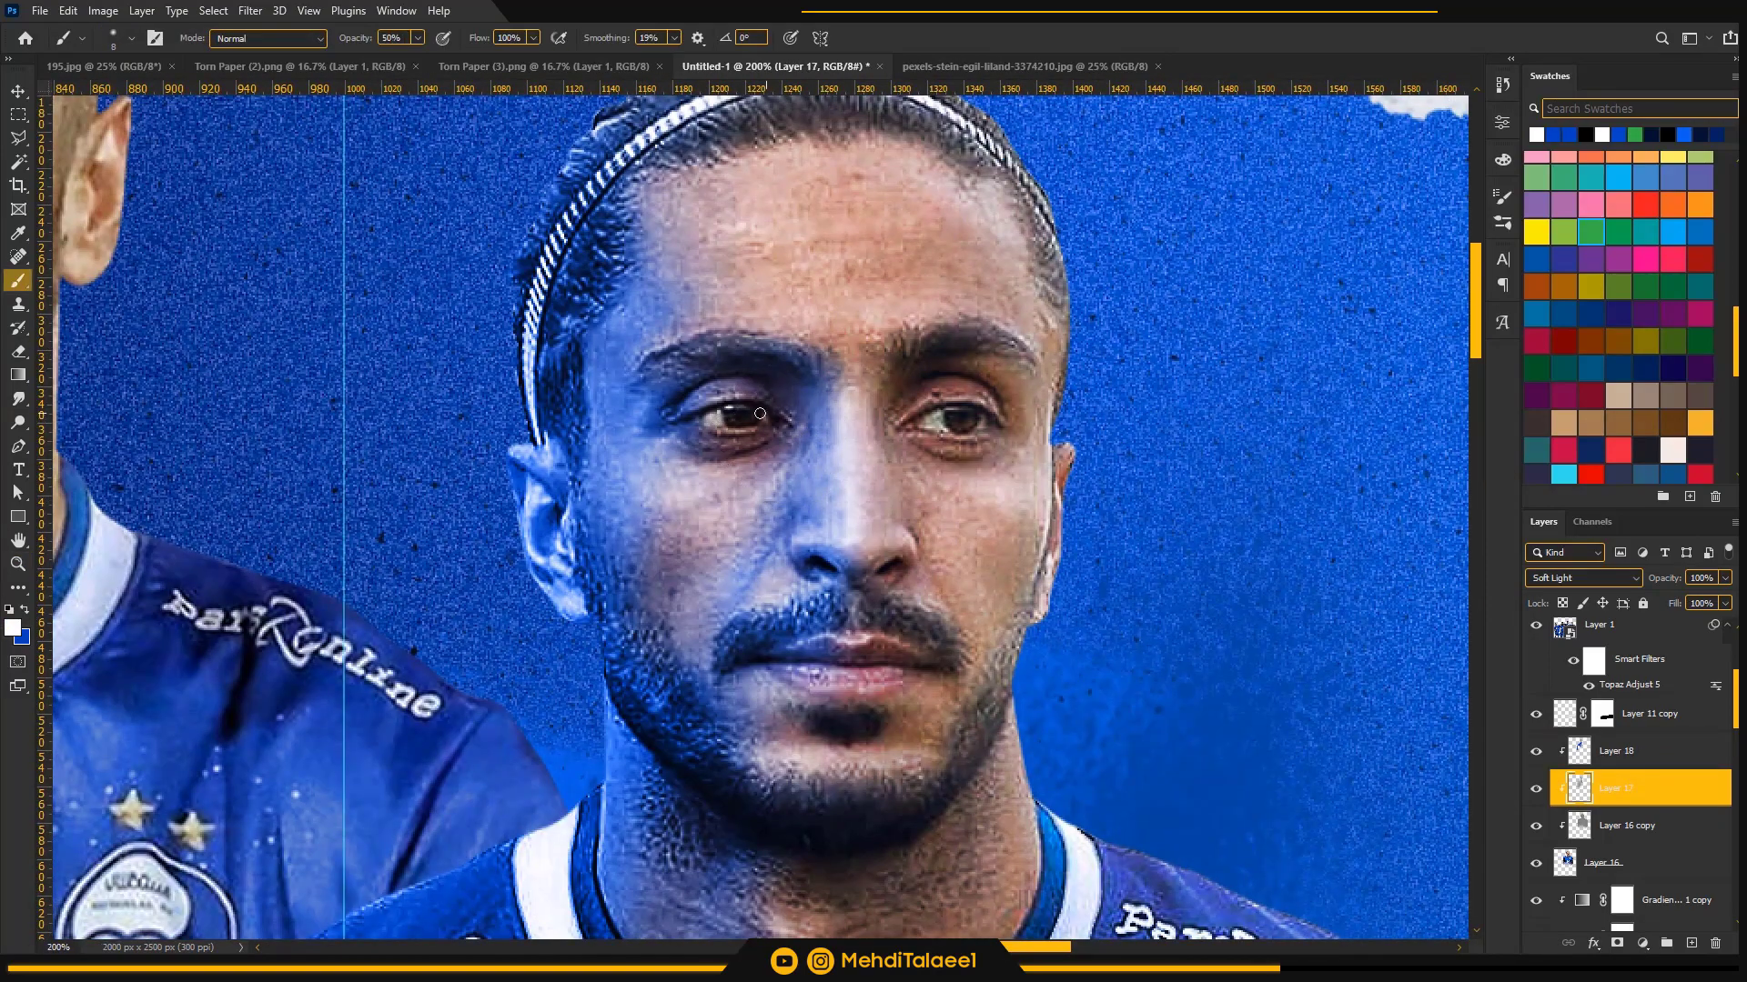
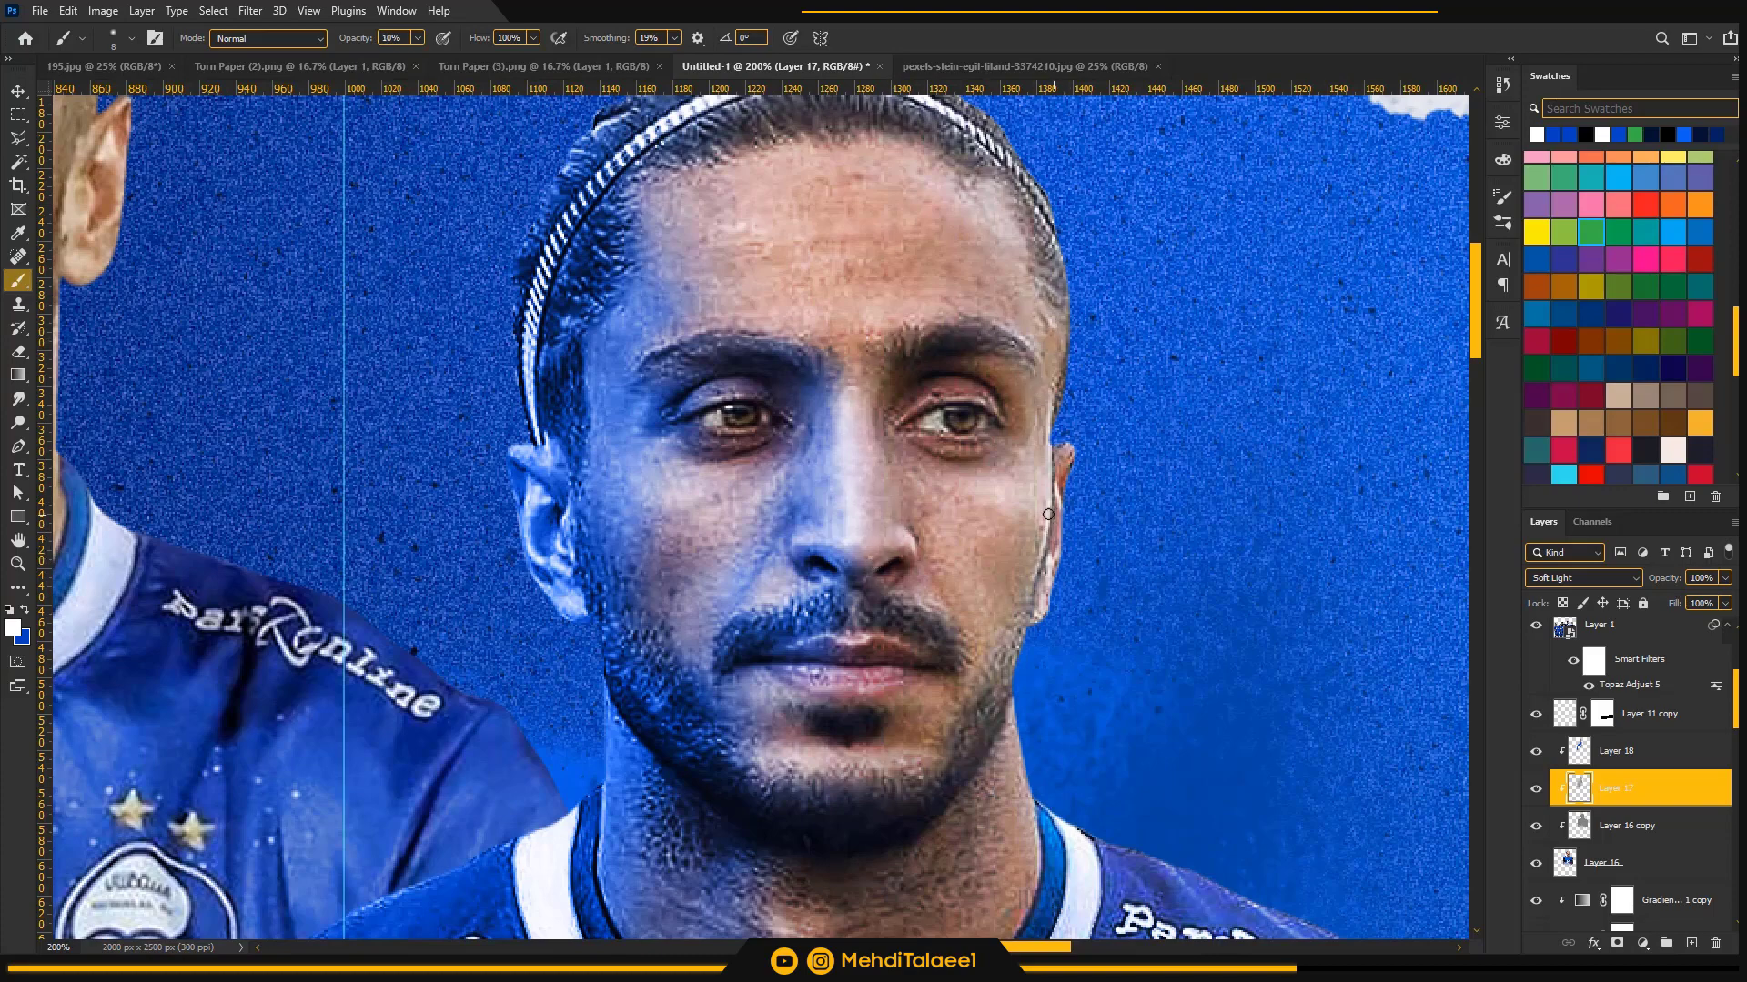
pyautogui.scroll(-5, 995, 736)
pyautogui.scroll(-4, 804, 714)
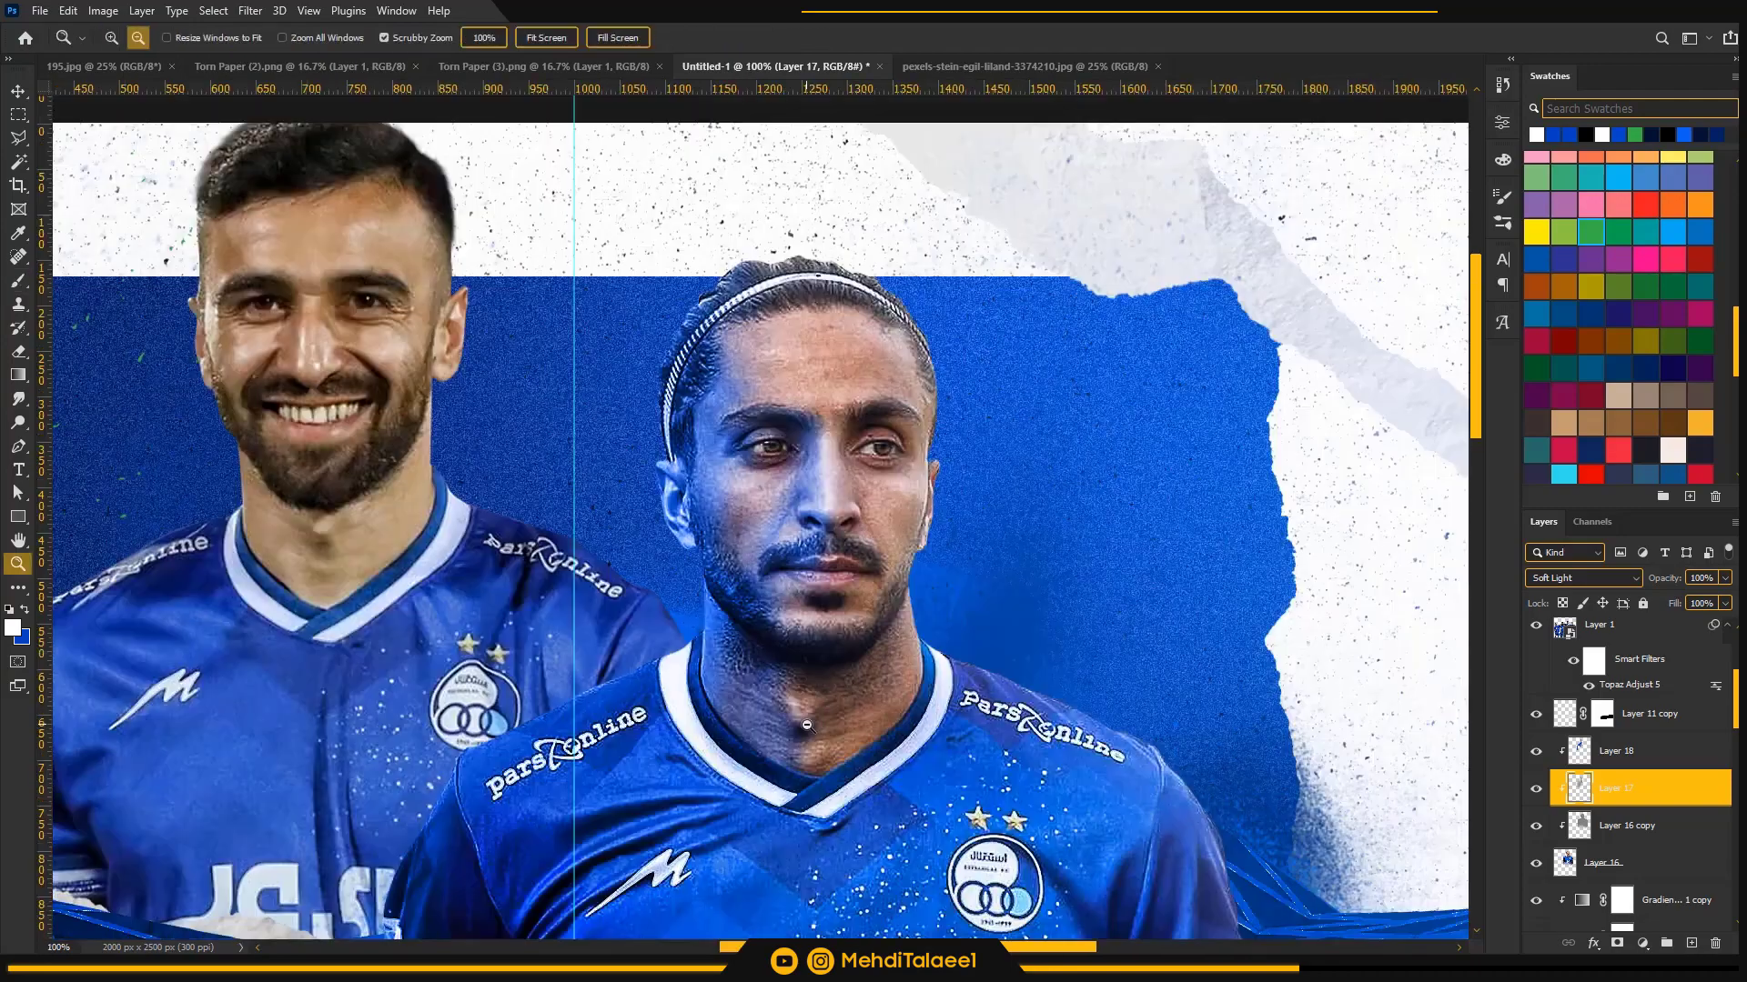
pyautogui.scroll(1, 803, 398)
pyautogui.scroll(-1, 804, 398)
pyautogui.scroll(1, 783, 434)
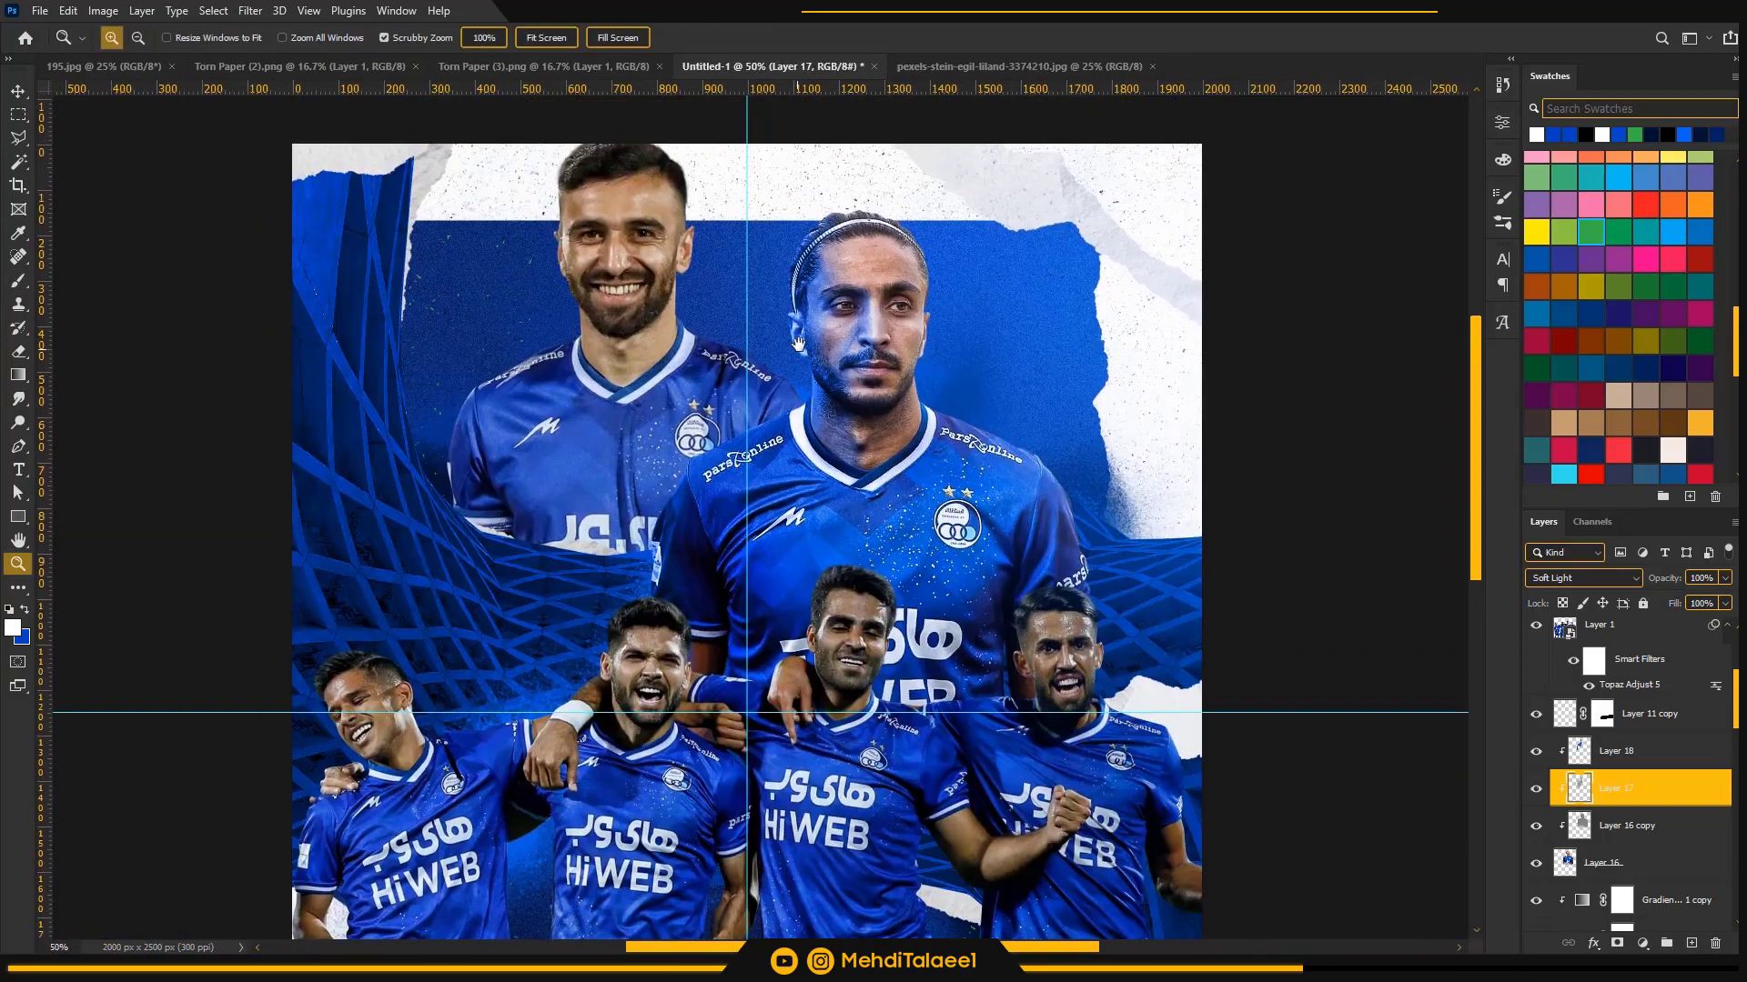
# - Merge the rear player's masked Layer 3 with a new blank layer and reapply the last used filter
pyautogui.moveTo(1735, 715); pyautogui.dragTo(1735, 817)
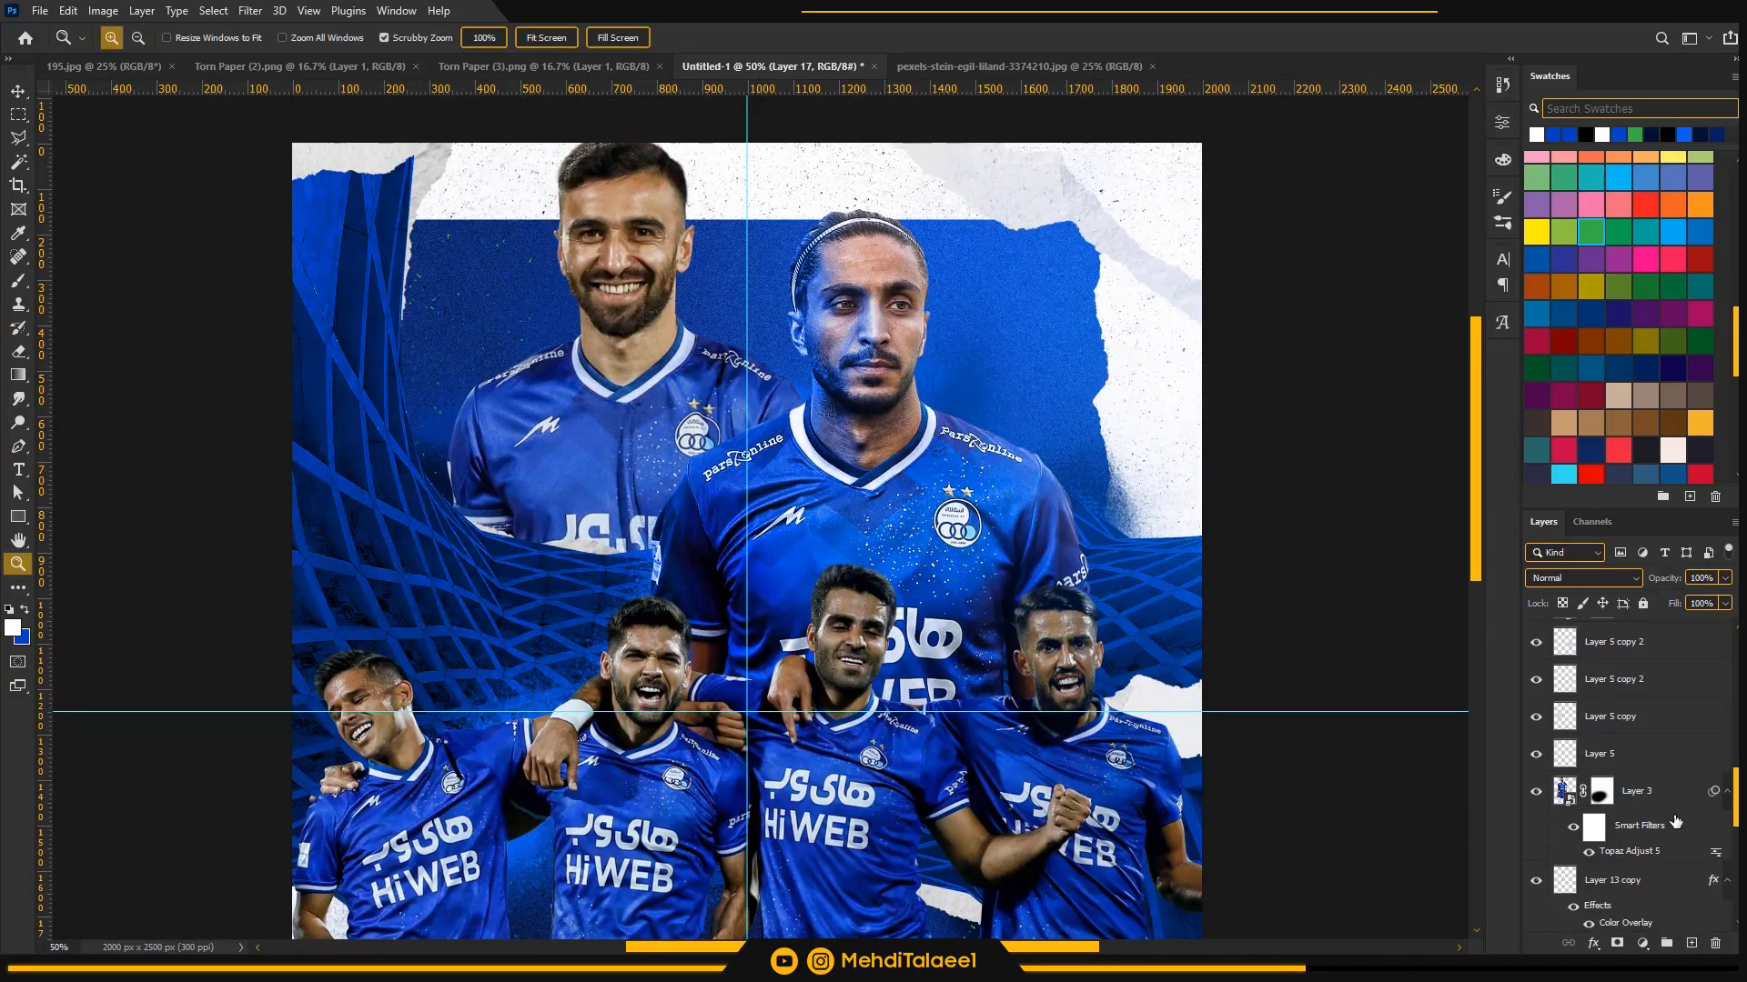
pyautogui.click(1648, 794)
pyautogui.hotkey('ctrl', 'shift', 'alt', 'n')
pyautogui.keyDown('ctrl'); pyautogui.click(1640, 827); pyautogui.keyUp('ctrl')
pyautogui.hotkey('ctrl', 'e')
pyautogui.click(250, 11)
pyautogui.click(277, 36)
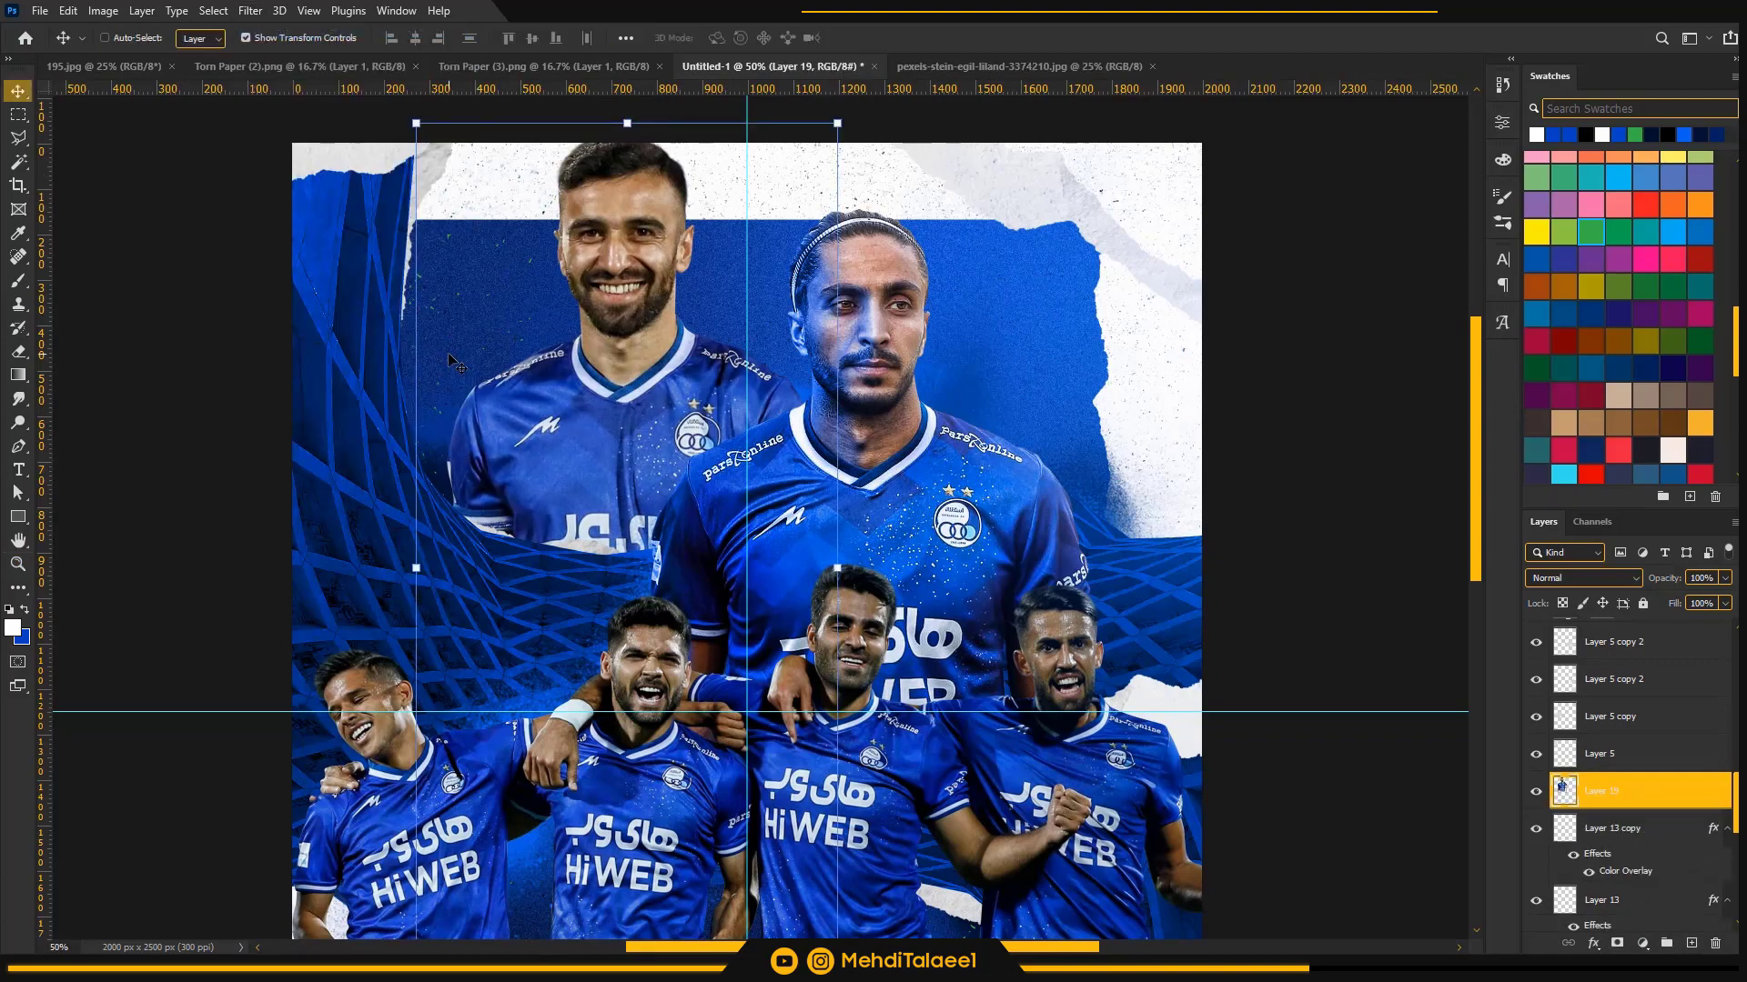
# - Duplicate the rear player's layer, clip the copy, apply High Pass and set its blend mode to Overlay
pyautogui.hotkey('ctrl', 'j')
pyautogui.keyDown('alt'); pyautogui.click(1591, 809); pyautogui.keyUp('alt')
pyautogui.click(250, 11)
pyautogui.moveTo(273, 400)
pyautogui.click(504, 417)
pyautogui.press('Return')
pyautogui.click(1587, 579)
pyautogui.click(1566, 726)
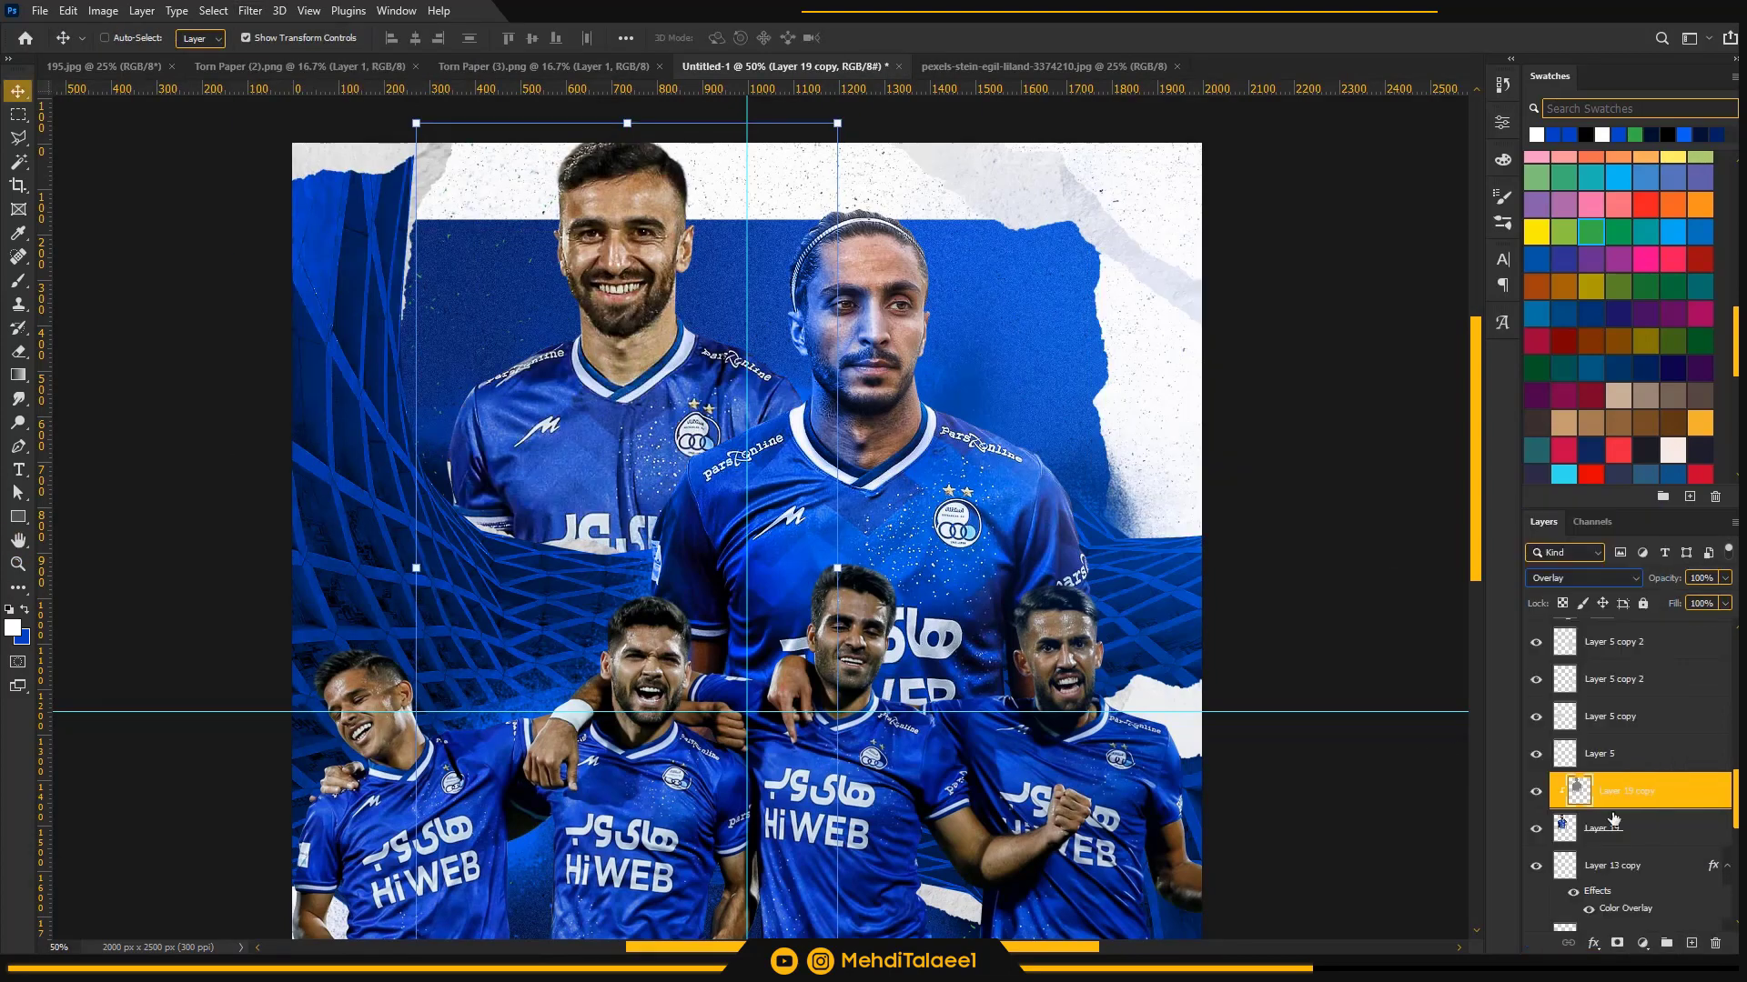
# - Add a new layer clipped above the rear player's sharpening copy with the Soft Light blend mode
pyautogui.hotkey('ctrl', 'shift', 'alt', 'n')
pyautogui.keyDown('alt'); pyautogui.click(1653, 809); pyautogui.keyUp('alt')
pyautogui.rightClick(1652, 794)
pyautogui.click(1561, 442)
# - Shade the rear player's face, neck and jersey in black at 10% opacity with varying soft brush sizes
pyautogui.press('z')
pyautogui.click(715, 390)
pyautogui.press('b')
pyautogui.press('d')
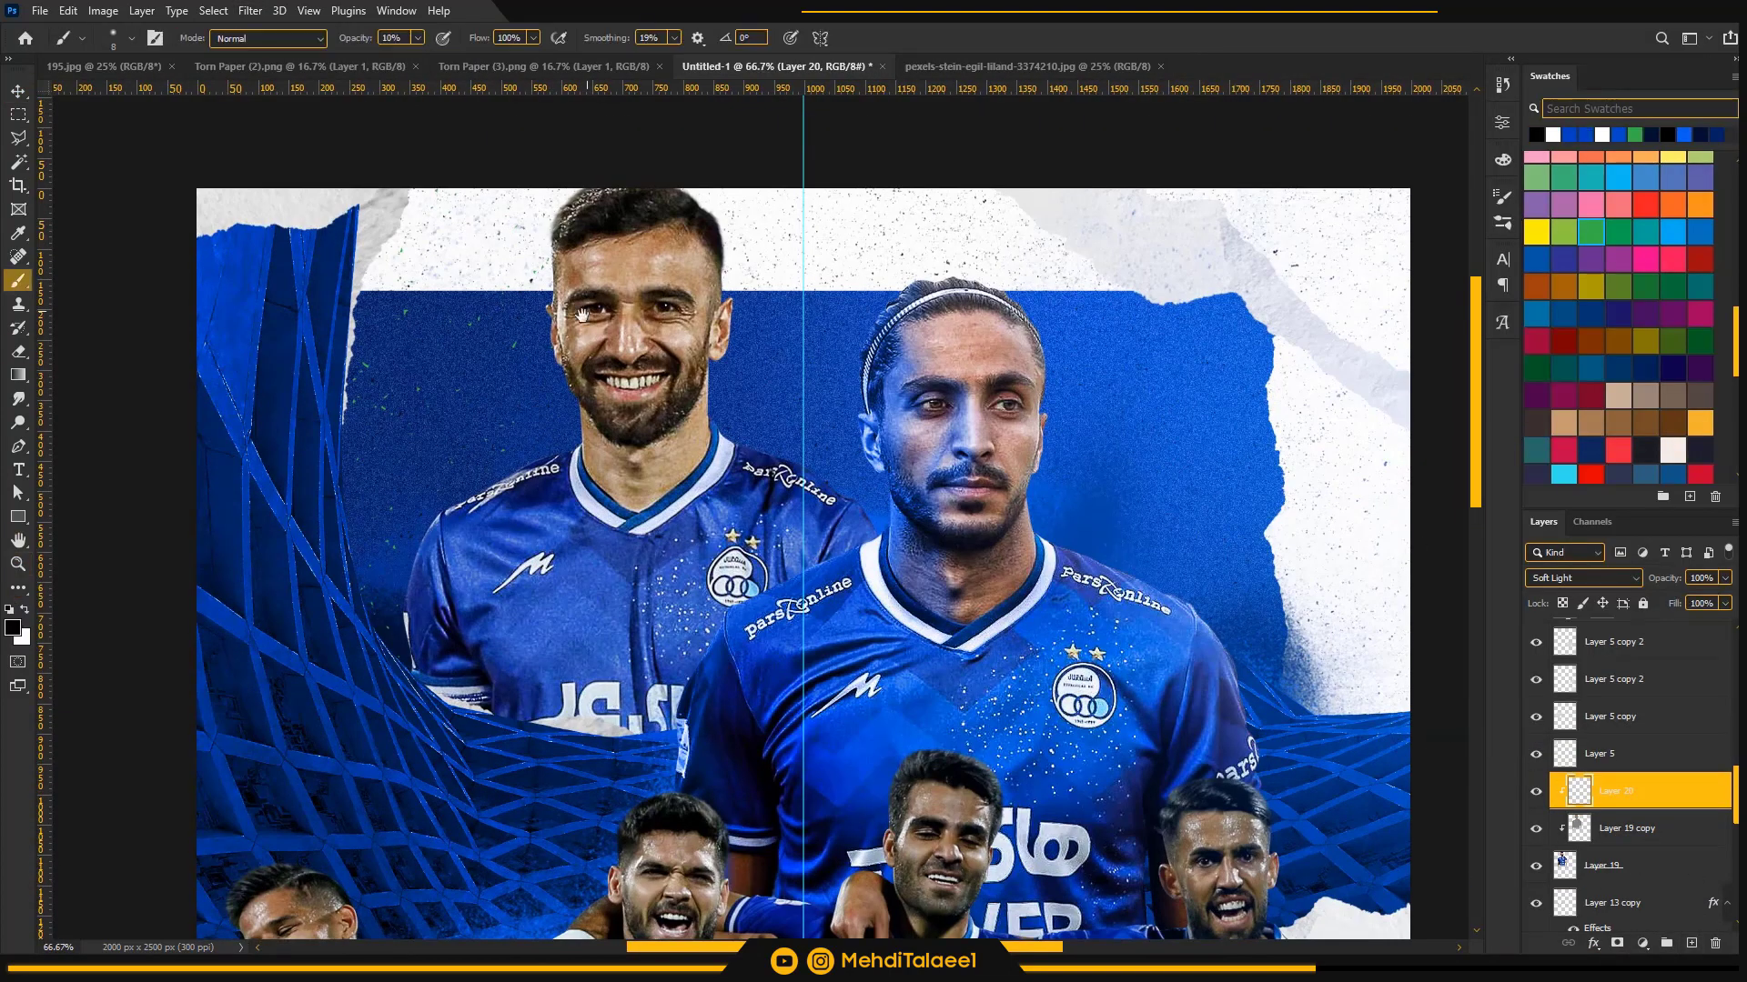
pyautogui.moveTo(553, 436); pyautogui.dragTo(563, 540)
pyautogui.moveTo(553, 341)
pyautogui.mouseDown()
pyautogui.moveTo(623, 593)
pyautogui.moveTo(492, 755)
pyautogui.moveTo(508, 779)
pyautogui.moveTo(587, 682)
pyautogui.mouseUp()
pyautogui.press('[')
pyautogui.press('[')
pyautogui.press('[')
pyautogui.press('[')
pyautogui.press('[')
pyautogui.press('[')
pyautogui.press('[')
pyautogui.press('[')
pyautogui.press('[')
pyautogui.press('[')
pyautogui.press(']')
pyautogui.press(']')
pyautogui.press(']')
pyautogui.press(']')
pyautogui.press(']')
pyautogui.press(']')
pyautogui.press(']')
pyautogui.press('[')
pyautogui.press('[')
pyautogui.press('[')
pyautogui.press('[')
pyautogui.press('[')
pyautogui.press('[')
pyautogui.press('[')
pyautogui.press('[')
pyautogui.press('[')
pyautogui.press('[')
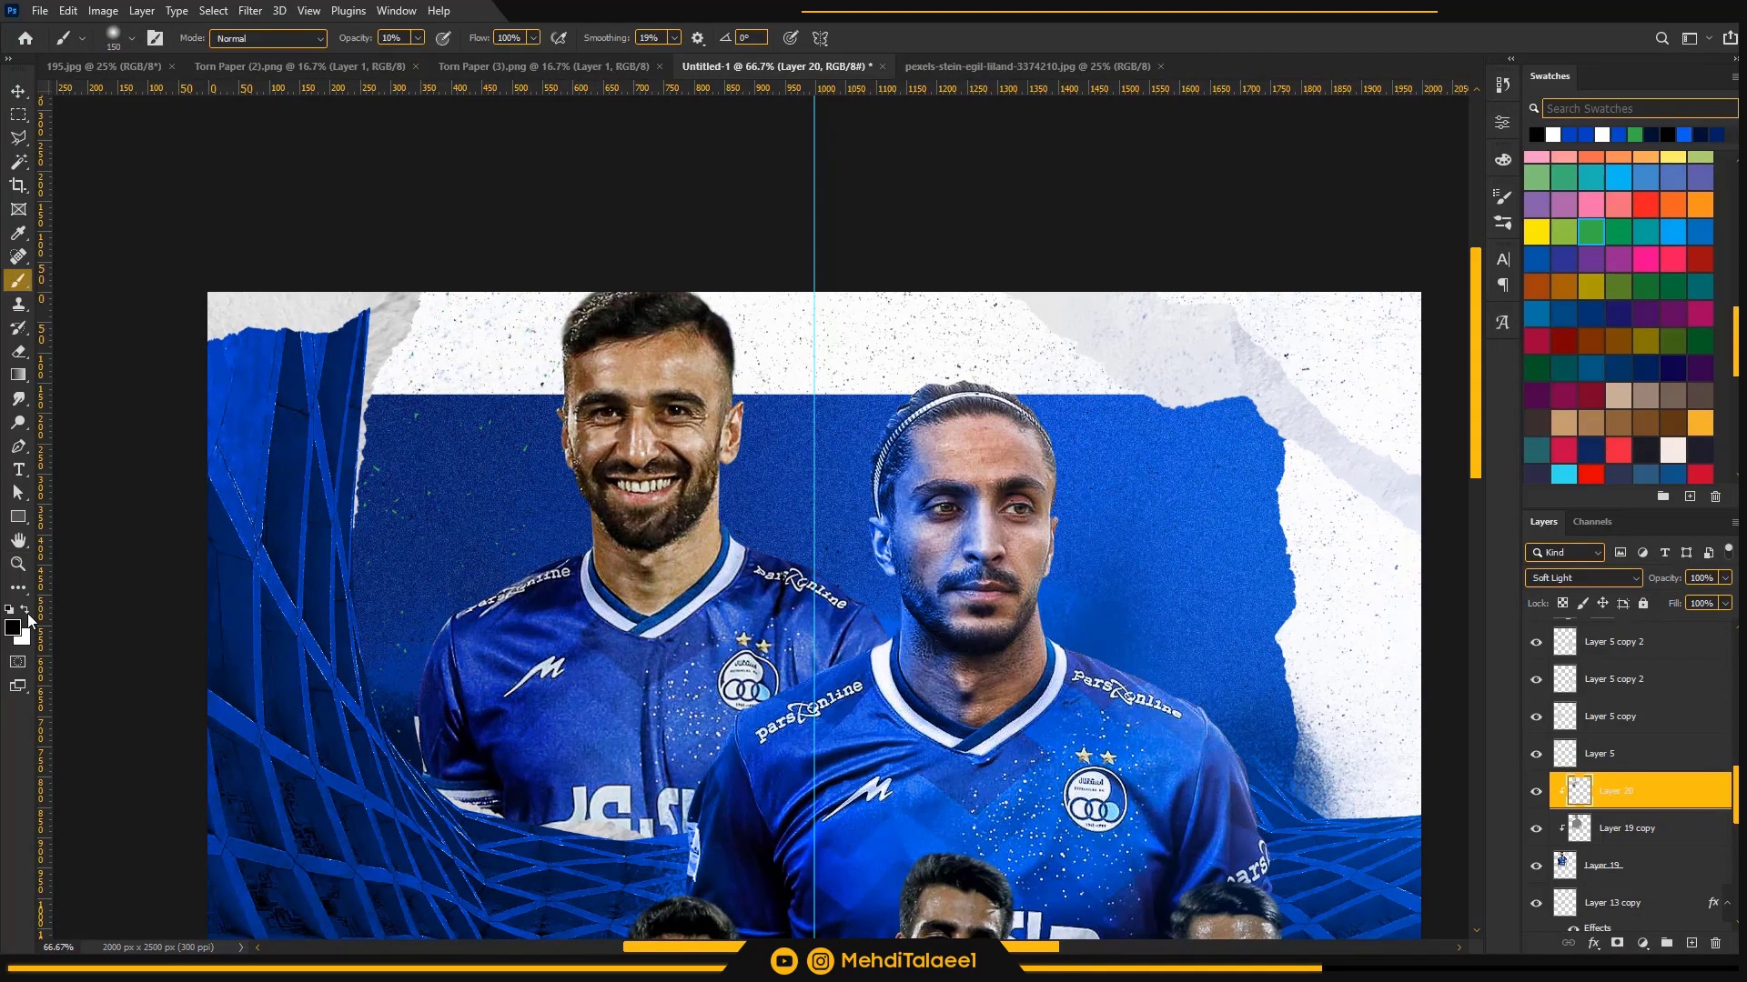
pyautogui.moveTo(666, 453); pyautogui.dragTo(655, 416)
# - Brush white highlights along the side of the rear player's face and neck at 10% opacity, reducing the brush size to 25
pyautogui.press('x')
pyautogui.moveTo(712, 499); pyautogui.dragTo(703, 575)
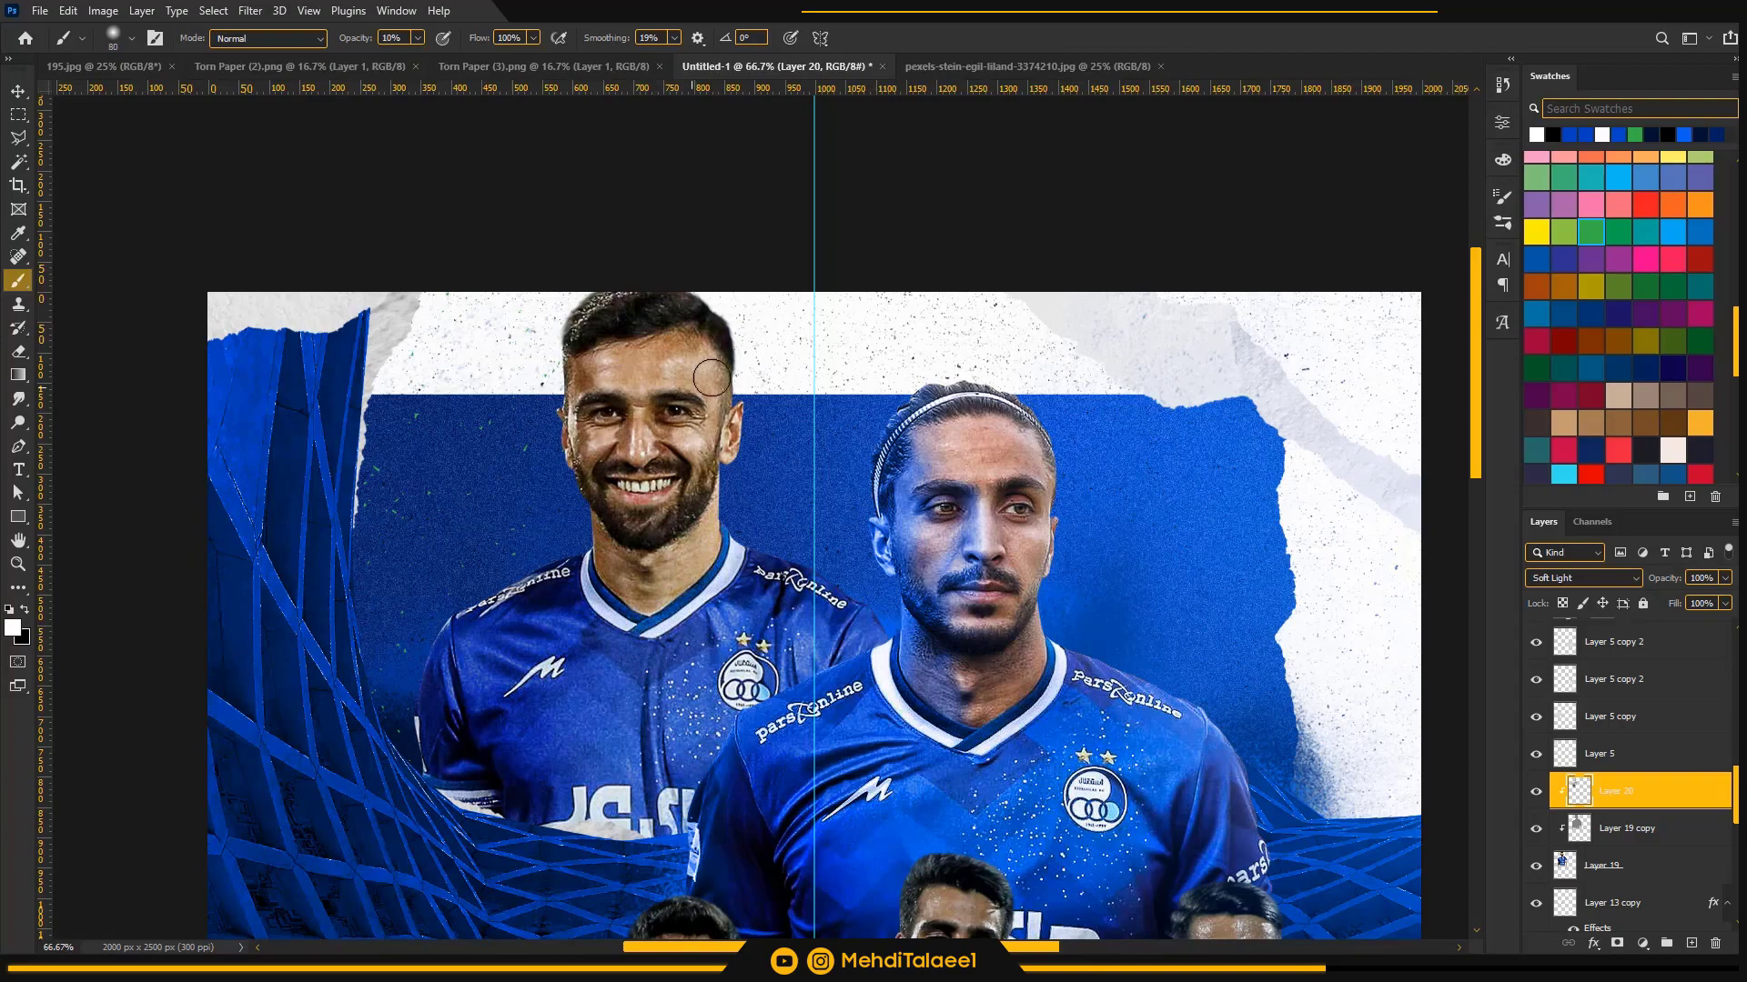
pyautogui.press('[')
pyautogui.press('[')
pyautogui.press('[')
pyautogui.press('[')
pyautogui.press('[')
pyautogui.press('[')
pyautogui.press('[')
pyautogui.press('[')
pyautogui.press('[')
pyautogui.press('[')
pyautogui.press('[')
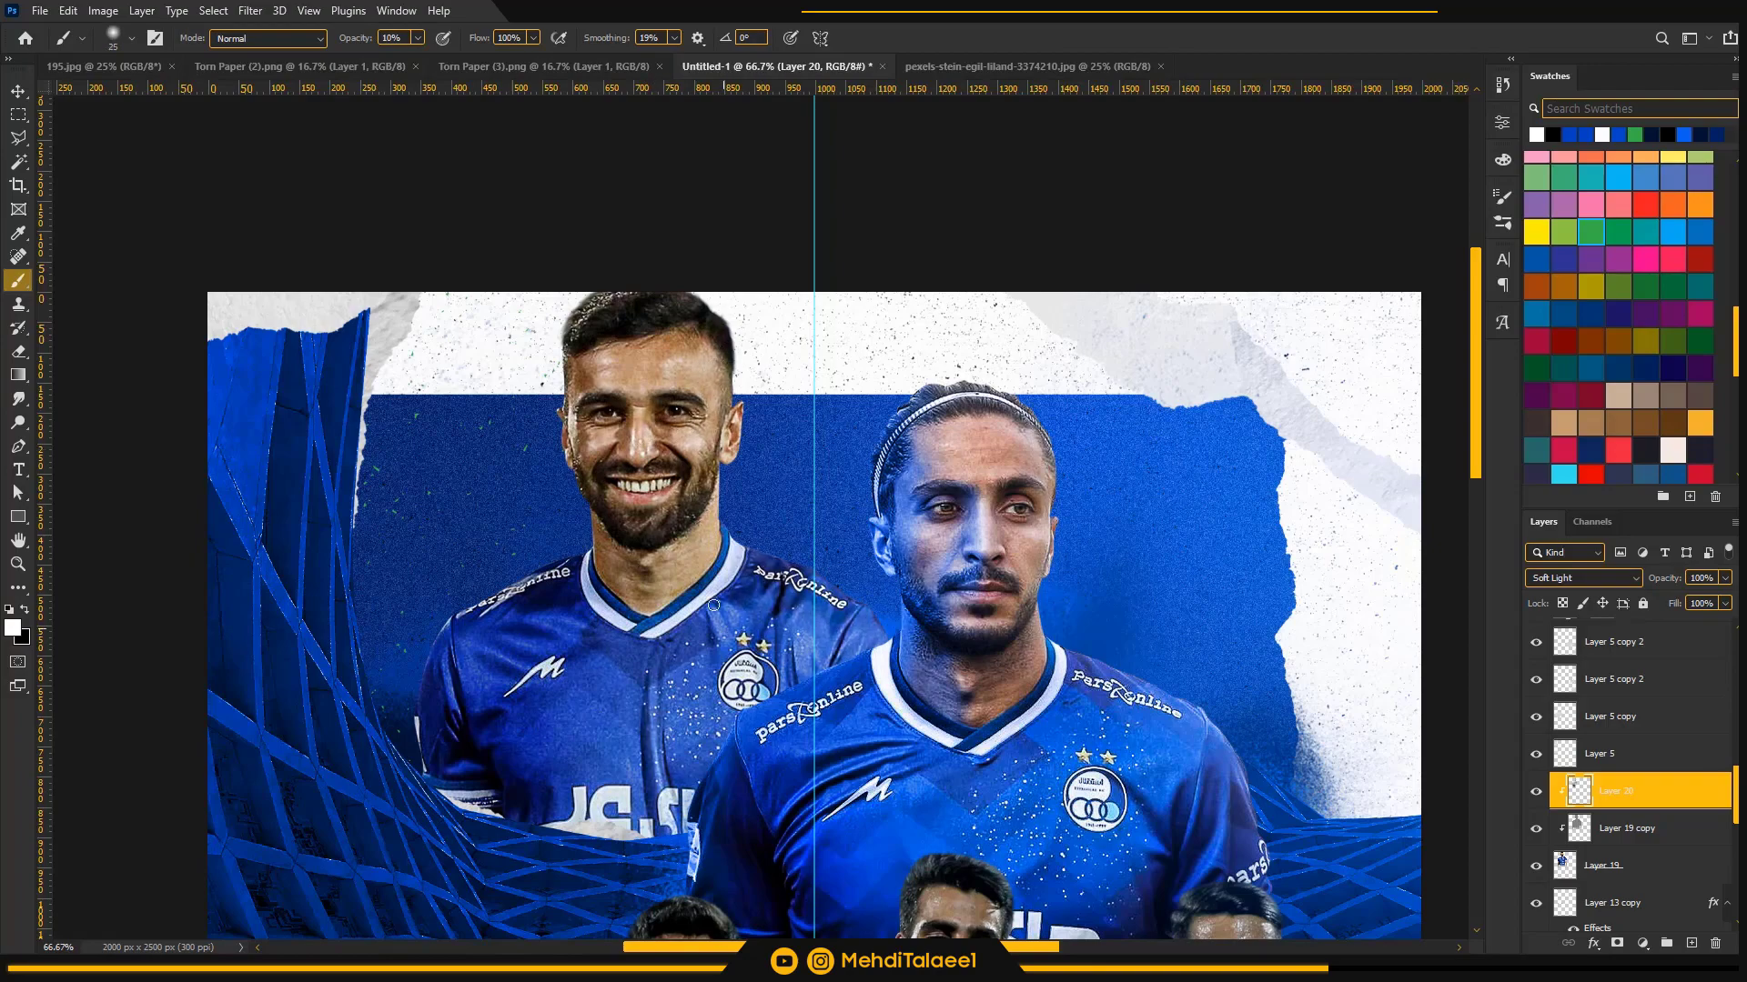
# - Touch up the light and shadow around the rear player's eyes with a much smaller brush at 50% opacity
pyautogui.scroll(3, 617, 423)
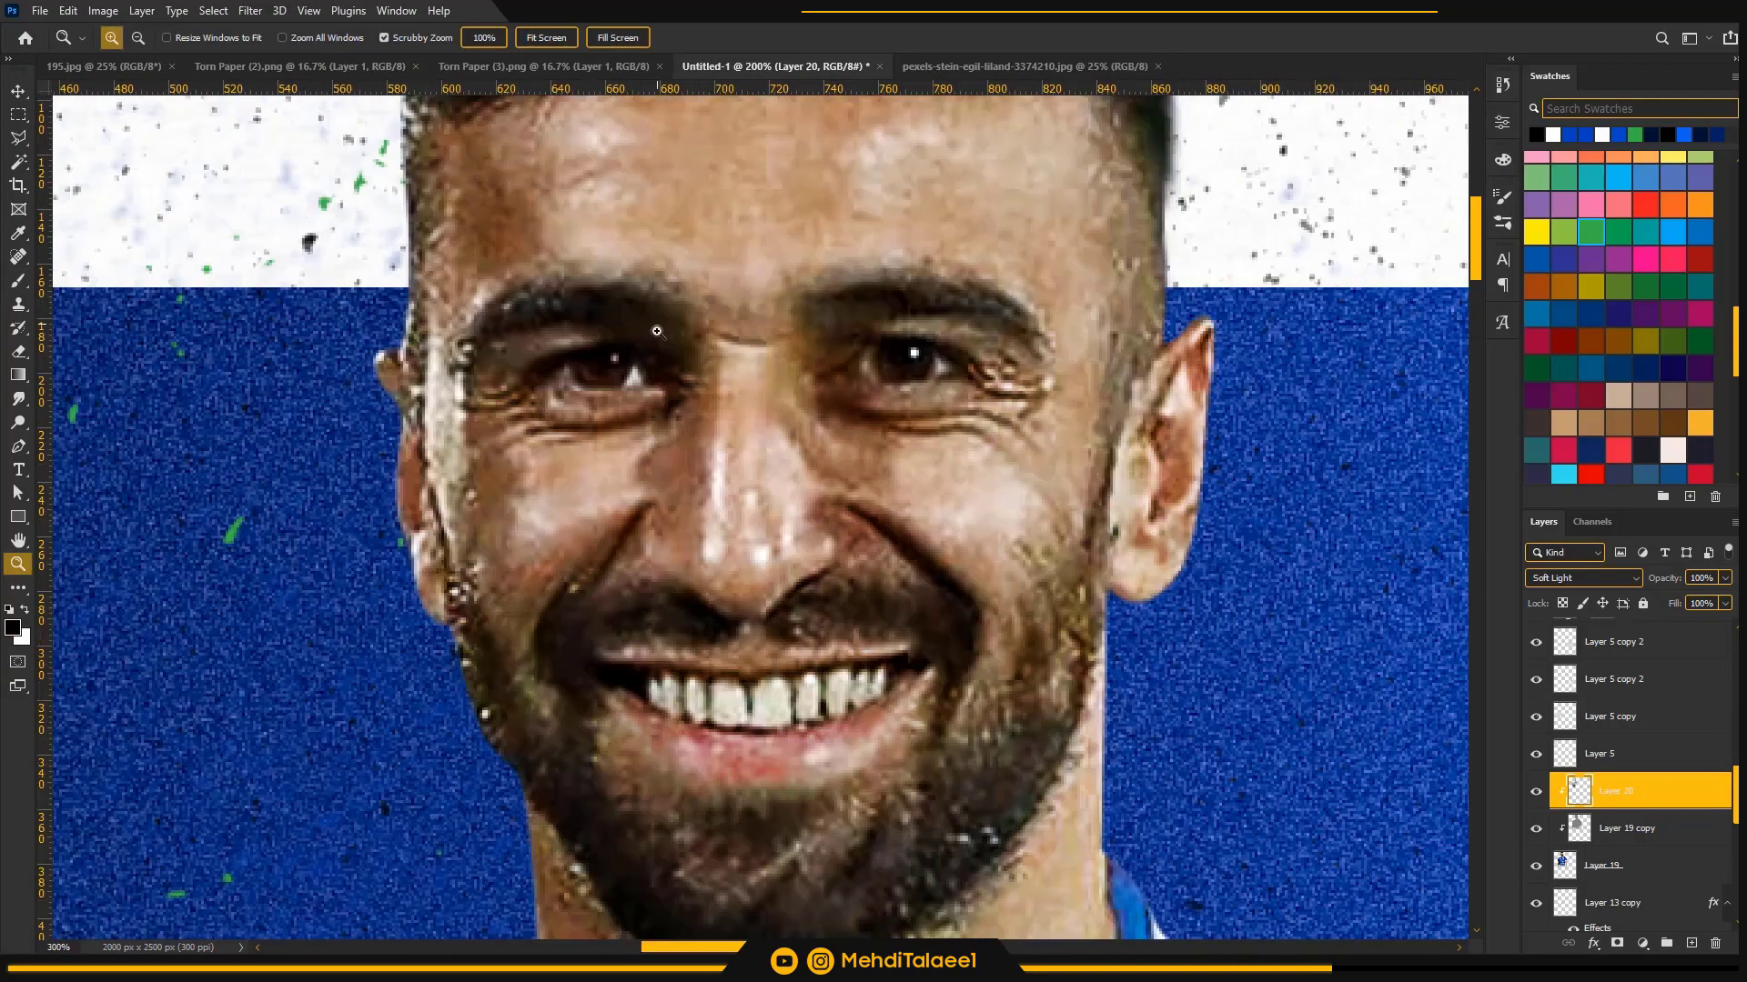
pyautogui.press('5')
pyautogui.press('[')
pyautogui.press('[')
pyautogui.press('[')
pyautogui.press('[')
pyautogui.press('[')
pyautogui.press('[')
pyautogui.press('[')
pyautogui.press('[')
pyautogui.press('[')
pyautogui.press('z')
pyautogui.scroll(-3, 835, 451)
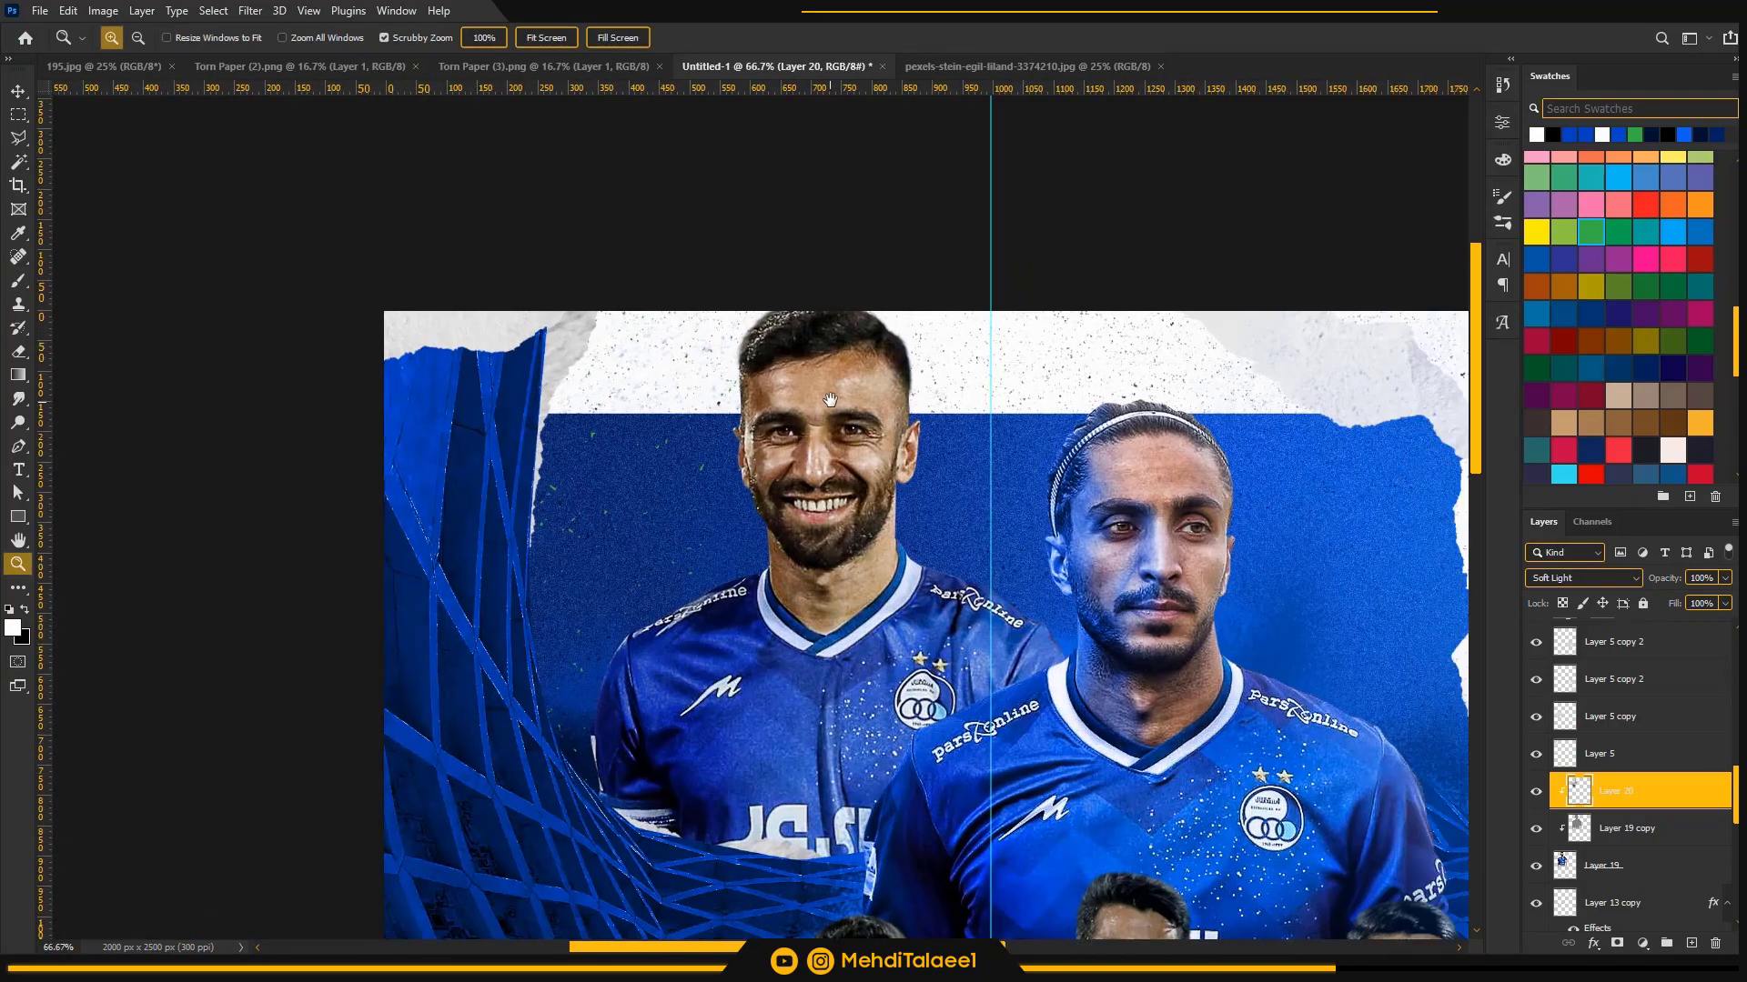
# - Add a new layer clipped above the rear player's shading, set it to Color blend mode and pick the blue swatch
pyautogui.click(1691, 944)
pyautogui.hotkey('ctrl', 'alt', 'g')
pyautogui.hotkey('alt', 'shift', 'c')
pyautogui.click(1569, 135)
# - Paint blue over one side of the rear player's neck, face and hair with a large soft brush at 100% opacity
pyautogui.click(18, 280)
pyautogui.press(']')
pyautogui.press(']')
pyautogui.press(']')
pyautogui.press(']')
pyautogui.press(']')
pyautogui.press(']')
pyautogui.press(']')
pyautogui.press(']')
pyautogui.press(']')
pyautogui.press(']')
pyautogui.press(']')
pyautogui.press(']')
pyautogui.press(']')
pyautogui.press(']')
pyautogui.press(']')
pyautogui.press(']')
pyautogui.press(']')
pyautogui.press(']')
pyautogui.press(']')
pyautogui.press('0')
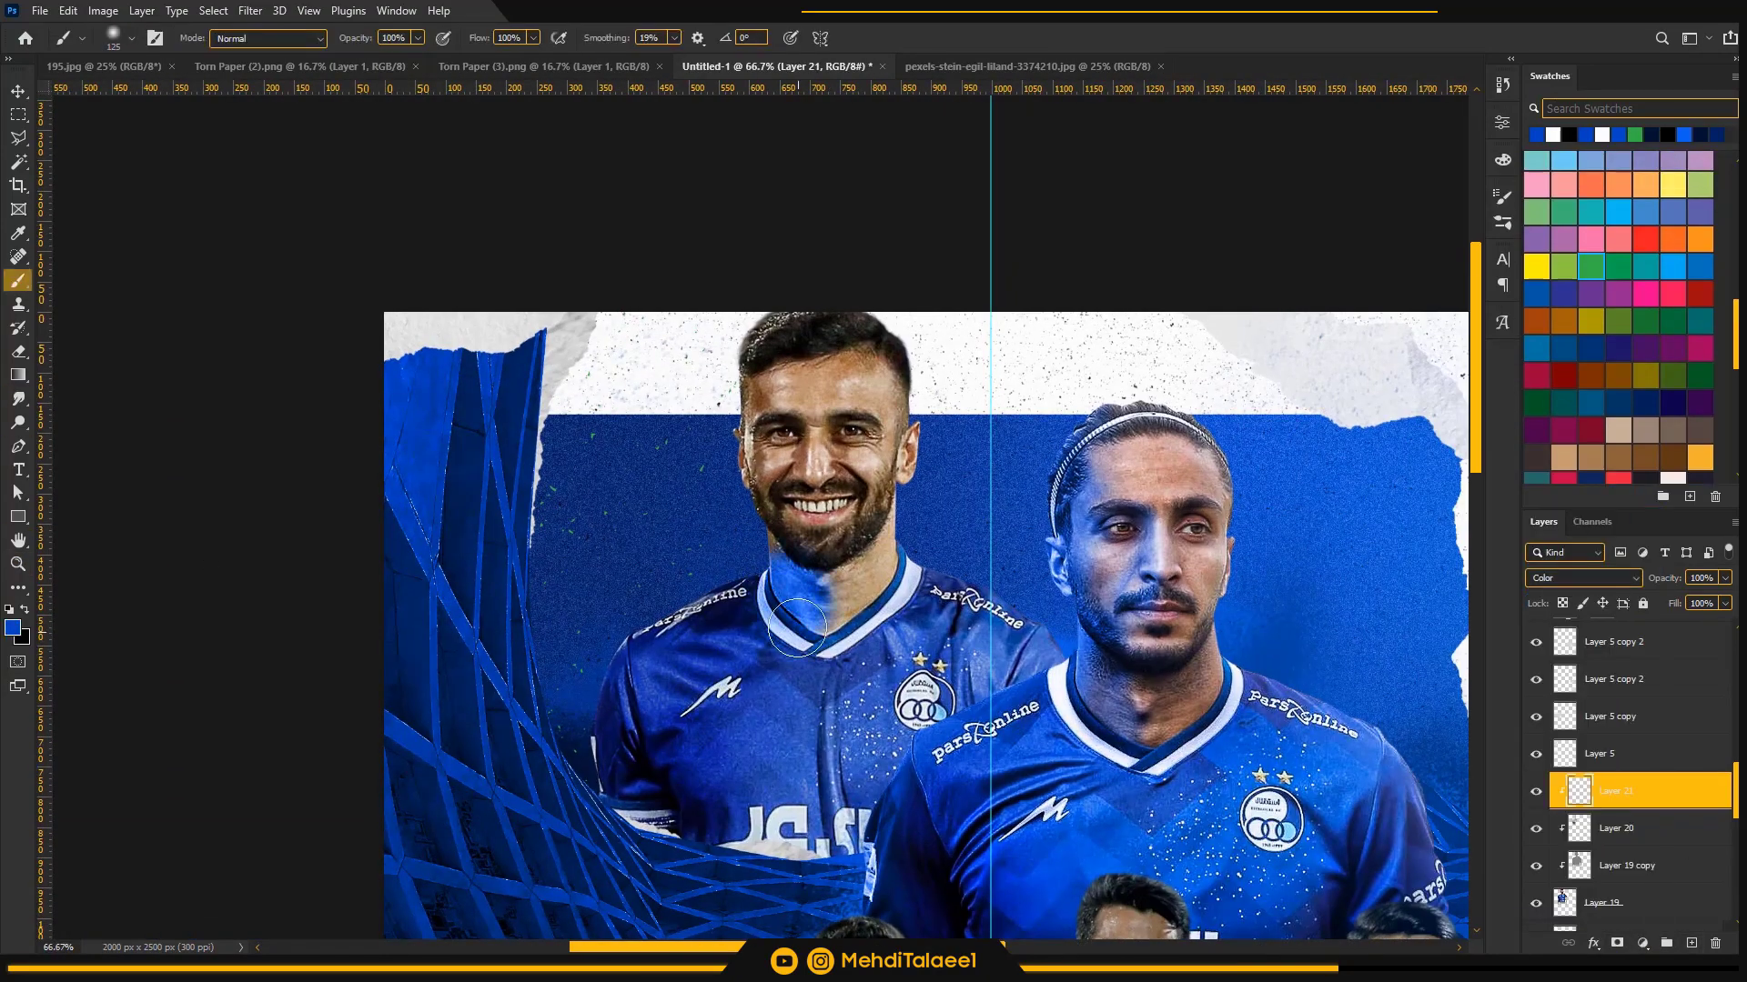
pyautogui.moveTo(799, 630)
pyautogui.mouseDown()
pyautogui.moveTo(734, 357)
pyautogui.moveTo(748, 511)
pyautogui.mouseUp()
# - Add a mask to the rear player's blue tint layer and hide the tint over the eye with a small black brush
pyautogui.press('z')
pyautogui.scroll(2, 791, 370)
pyautogui.click(1616, 944)
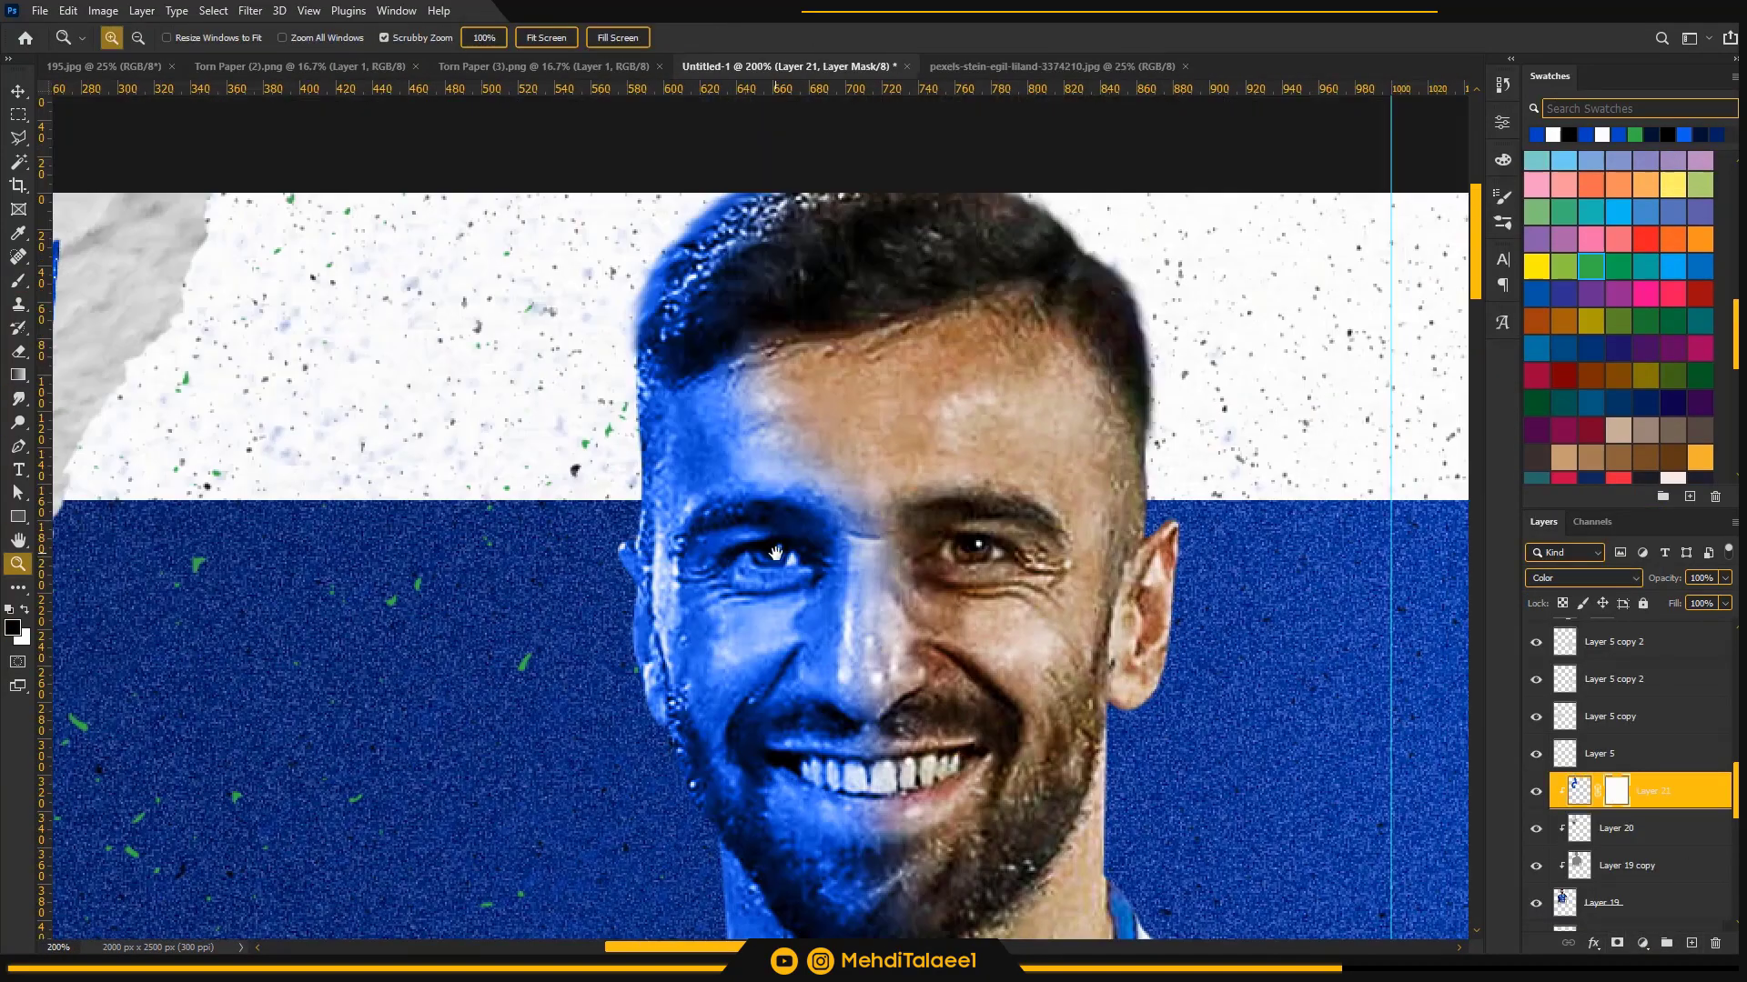
pyautogui.press('b')
pyautogui.press('5')
pyautogui.press('[')
pyautogui.press('[')
pyautogui.press('[')
pyautogui.press('[')
pyautogui.press('[')
pyautogui.press('[')
pyautogui.press('[')
pyautogui.press('[')
pyautogui.press('[')
pyautogui.press('[')
pyautogui.click(778, 555)
# - Soften the blue tint on the rear player's teeth, face and neck by masking it in black at 10% opacity
pyautogui.press('[')
pyautogui.press('[')
pyautogui.press('[')
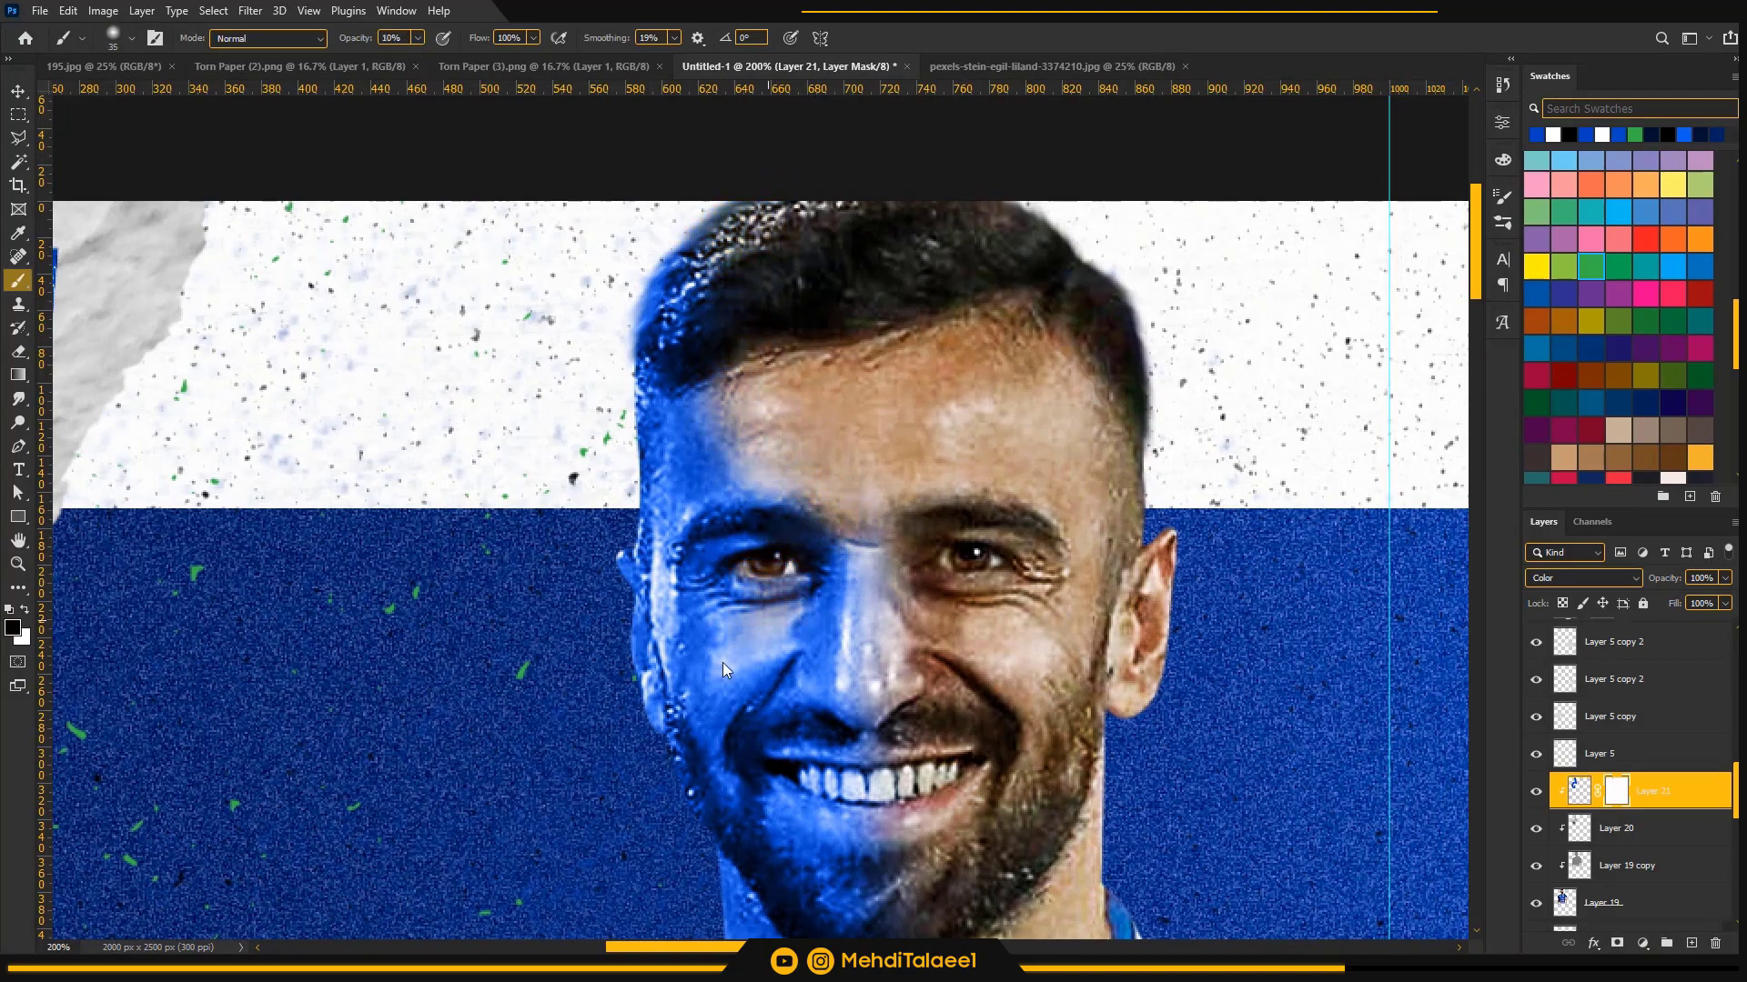
pyautogui.scroll(-3, 851, 564)
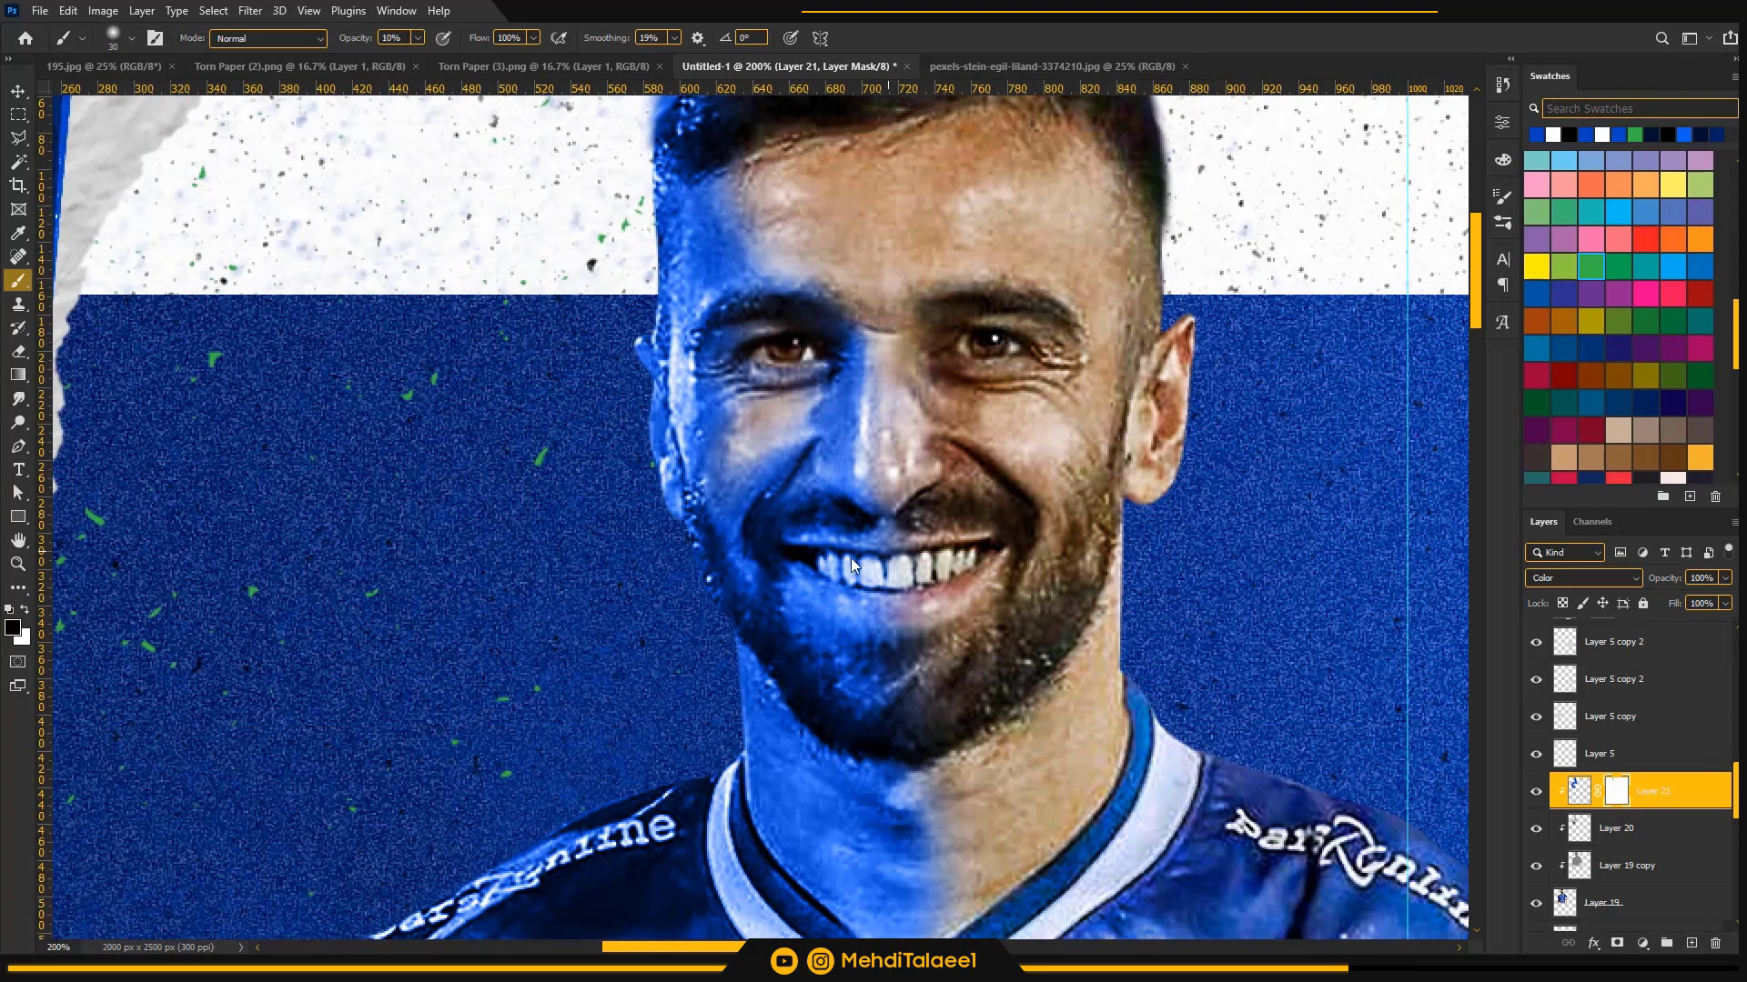
pyautogui.press(']')
pyautogui.press(']')
pyautogui.press(']')
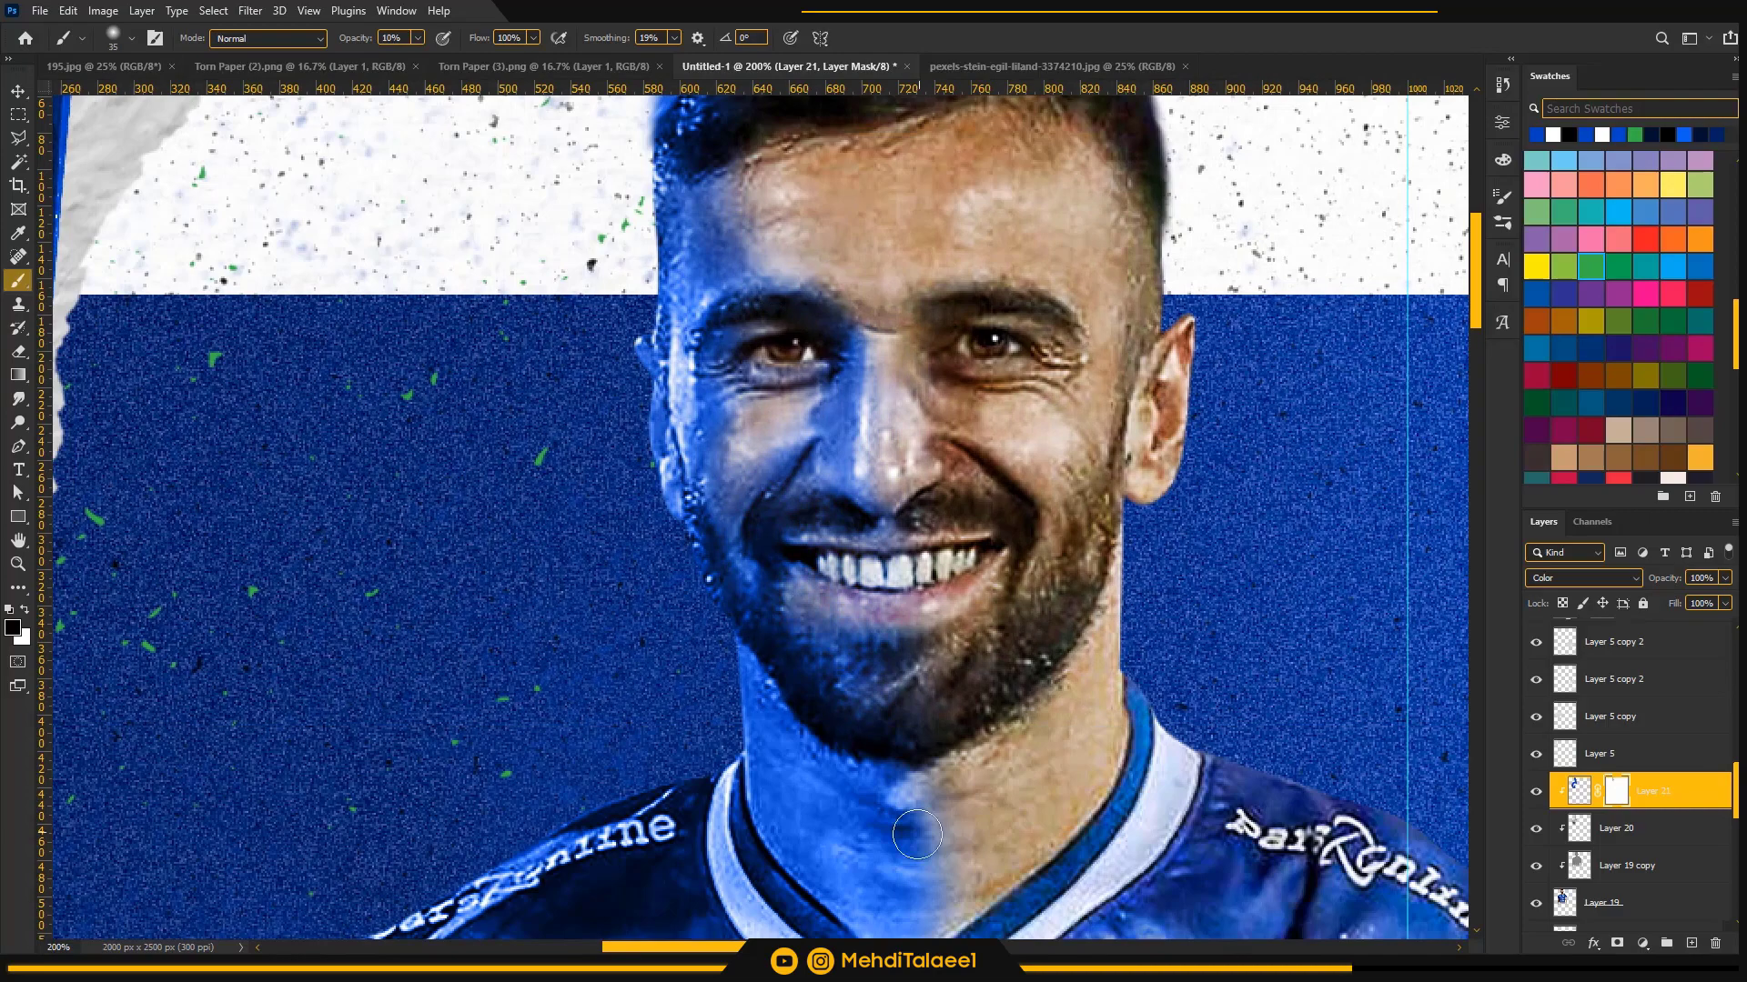
pyautogui.moveTo(799, 859); pyautogui.dragTo(764, 636)
pyautogui.moveTo(544, 801); pyautogui.dragTo(877, 624)
pyautogui.press('z')
pyautogui.keyDown('alt'); pyautogui.click(701, 217); pyautogui.keyUp('alt')
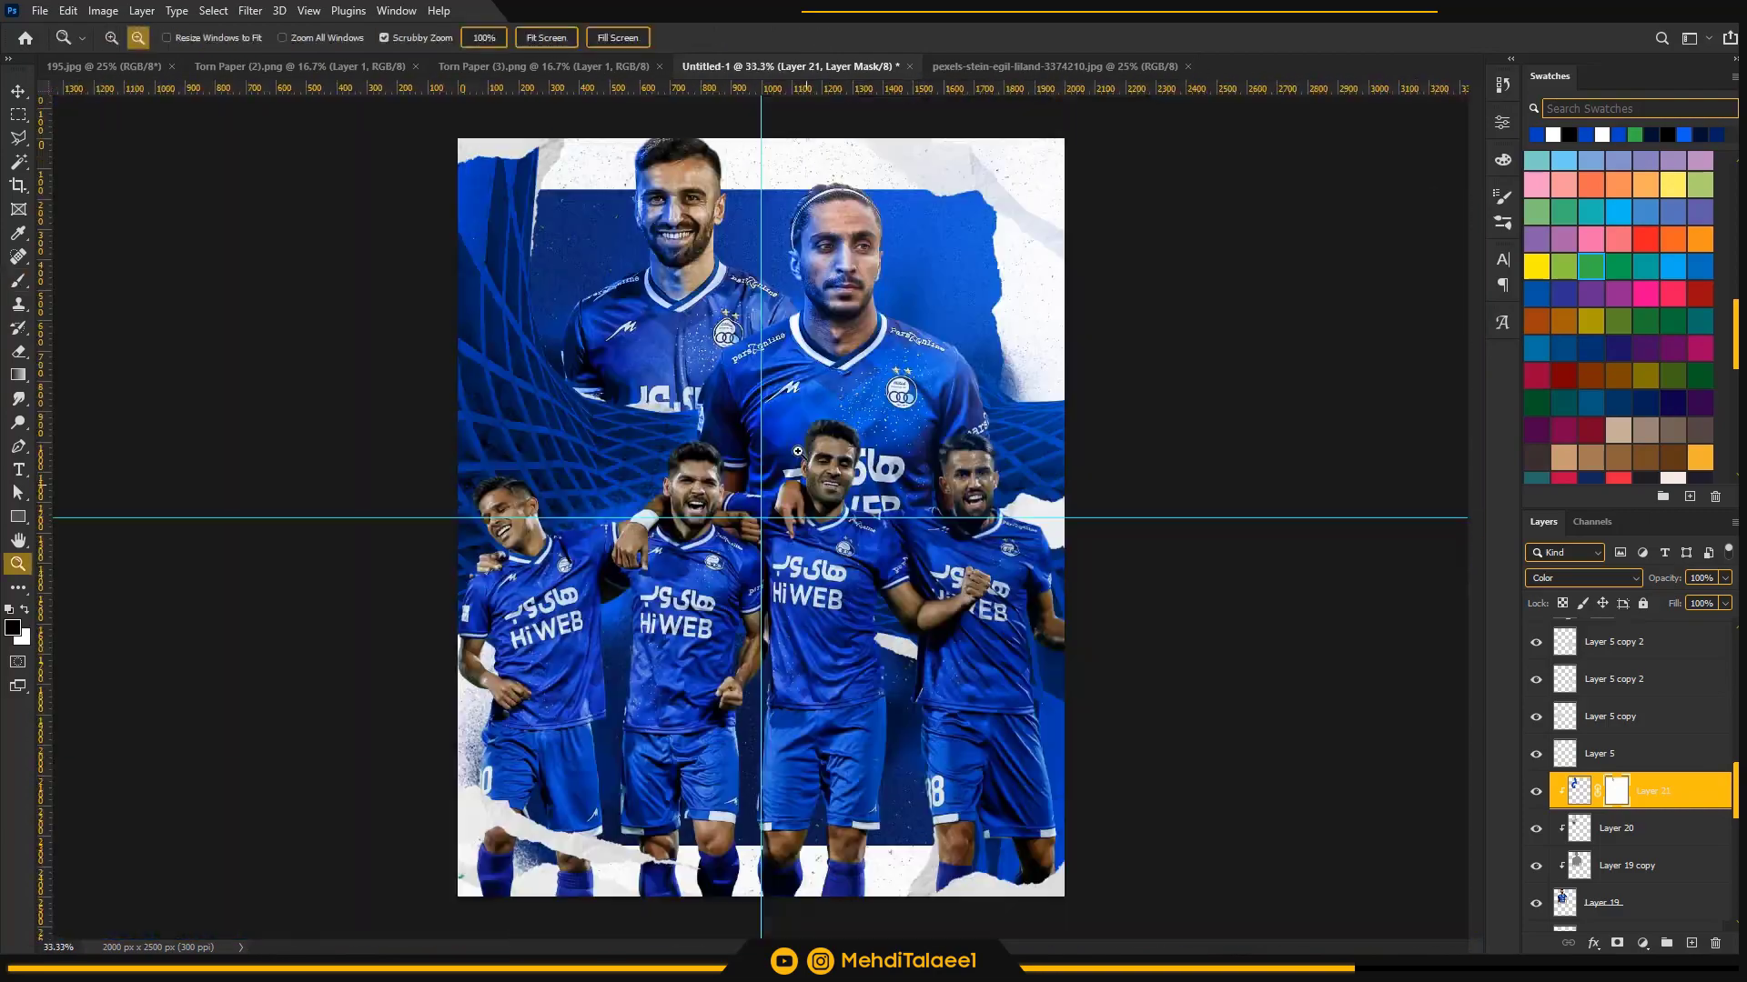
pyautogui.click(684, 265)
pyautogui.keyDown('alt'); pyautogui.click(684, 265); pyautogui.keyUp('alt')
# - Merge the four front players' masked layer with a new blank layer and raise Texture to about +41 in Camera Raw
pyautogui.scroll(8, 1719, 728)
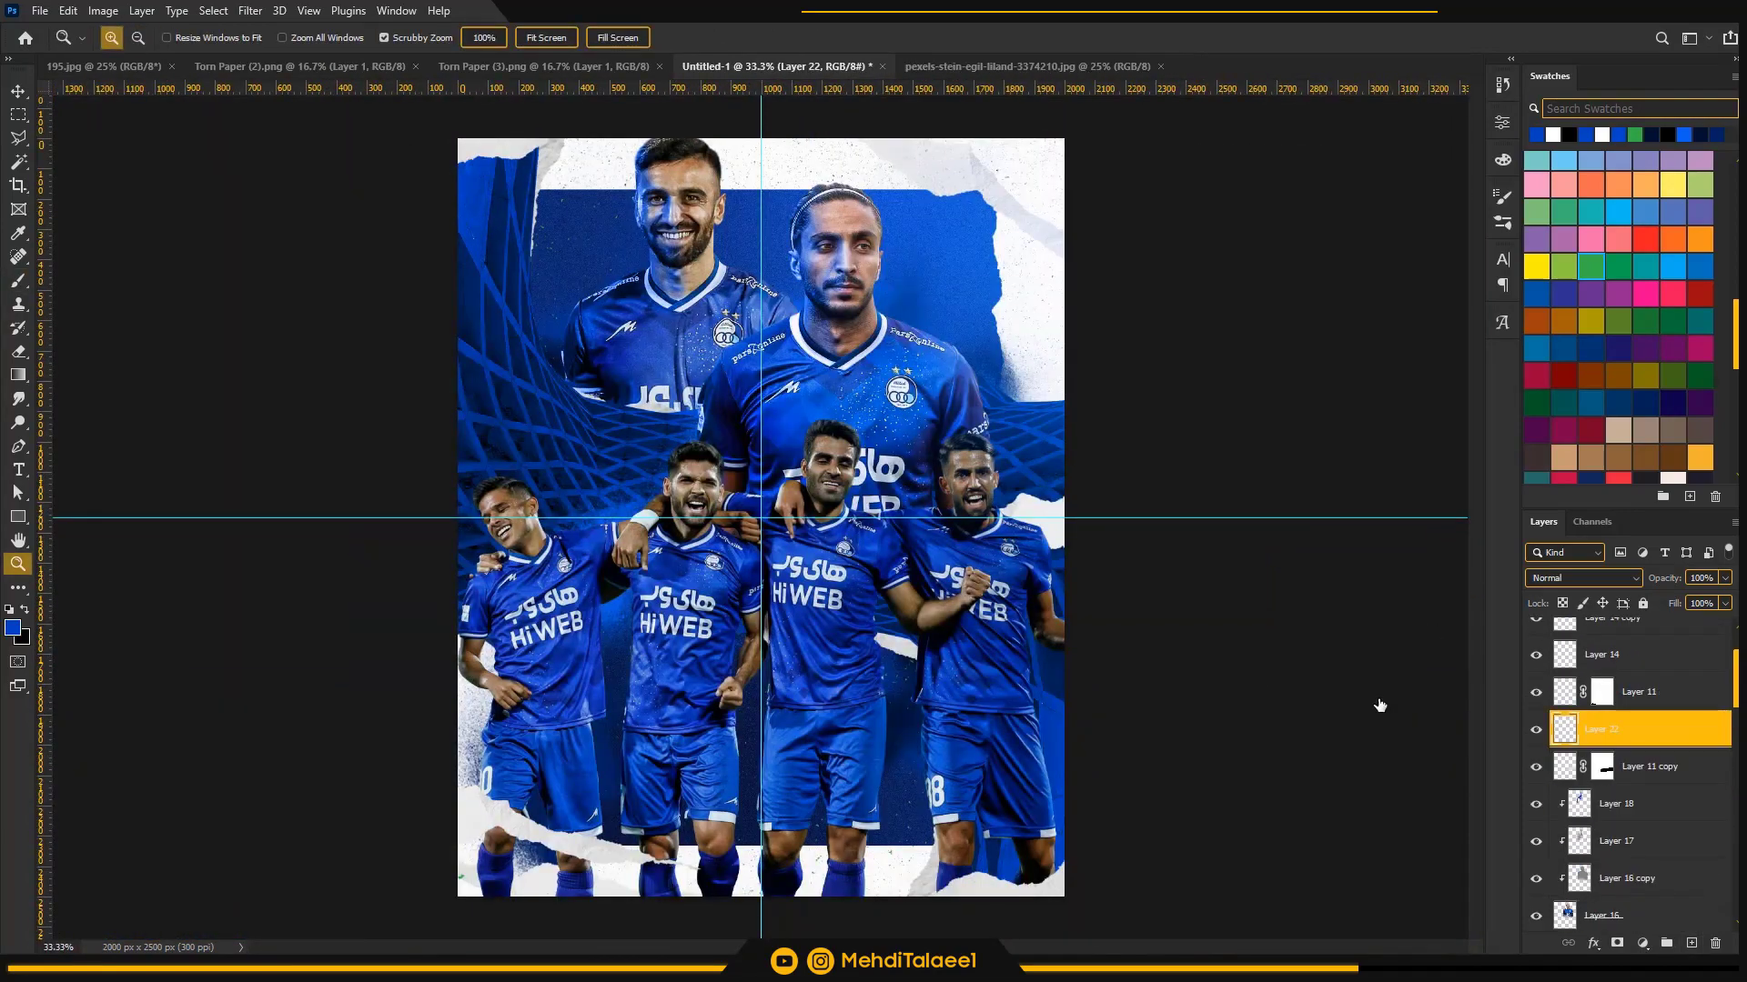
pyautogui.press('v')
pyautogui.click(250, 11)
pyautogui.click(332, 146)
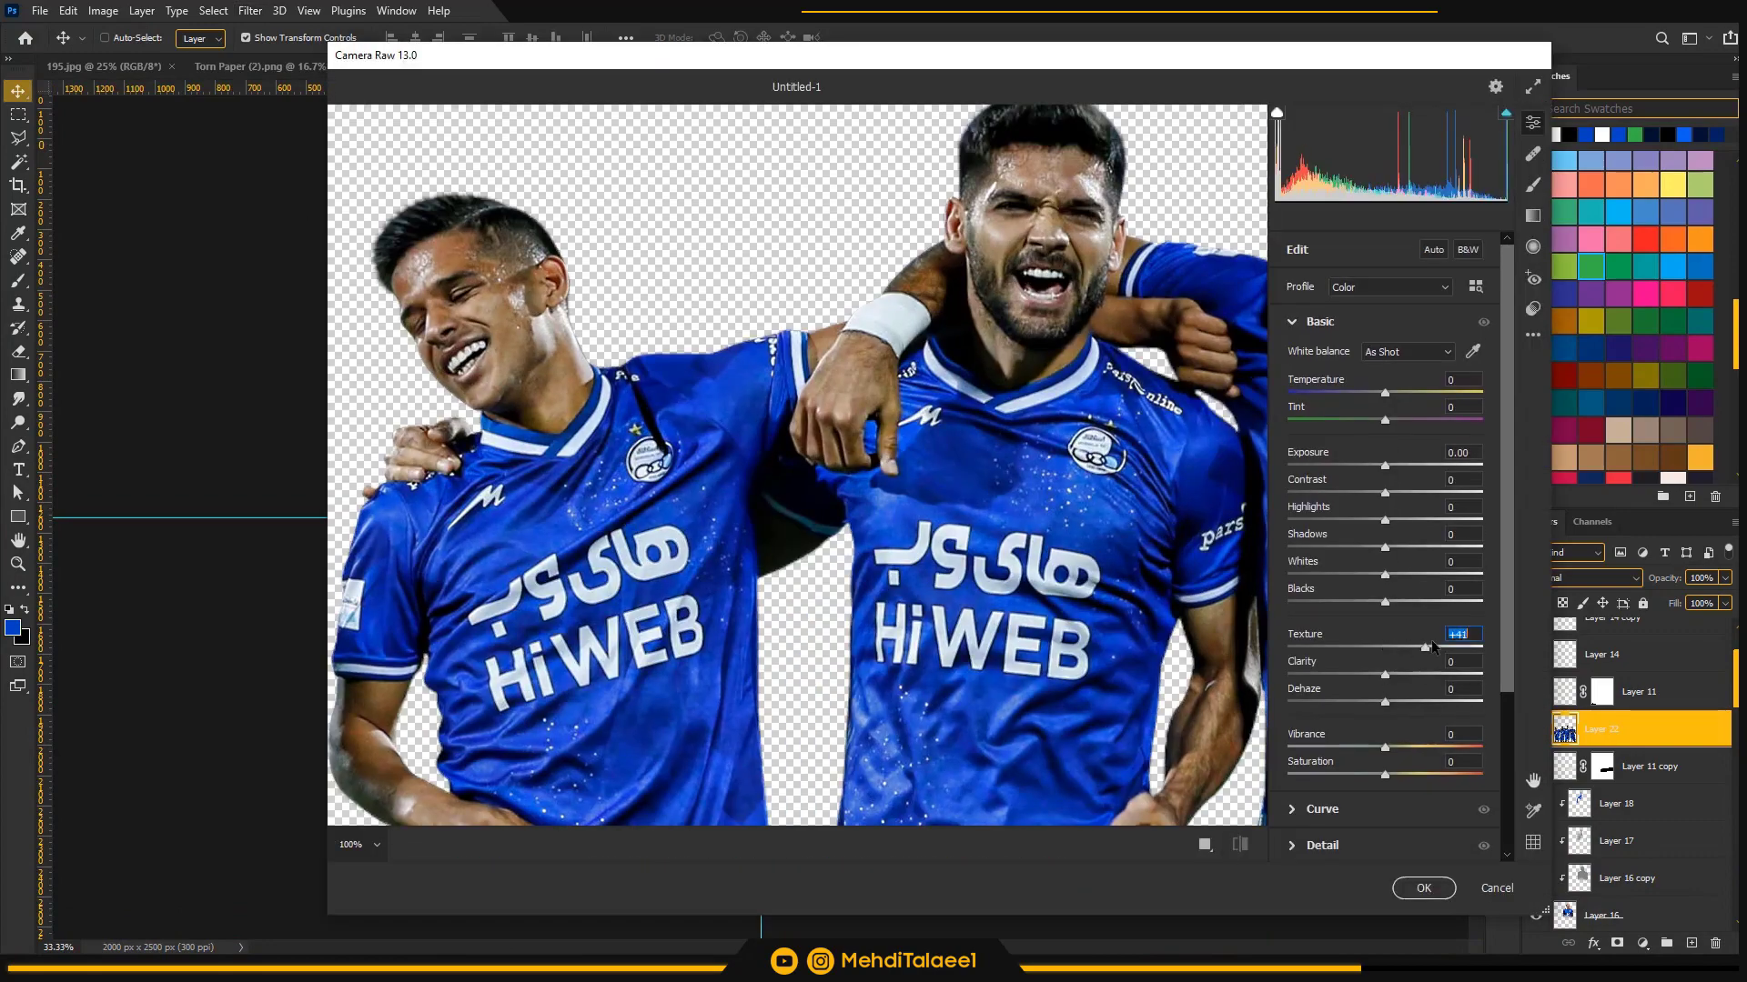
pyautogui.click(1423, 888)
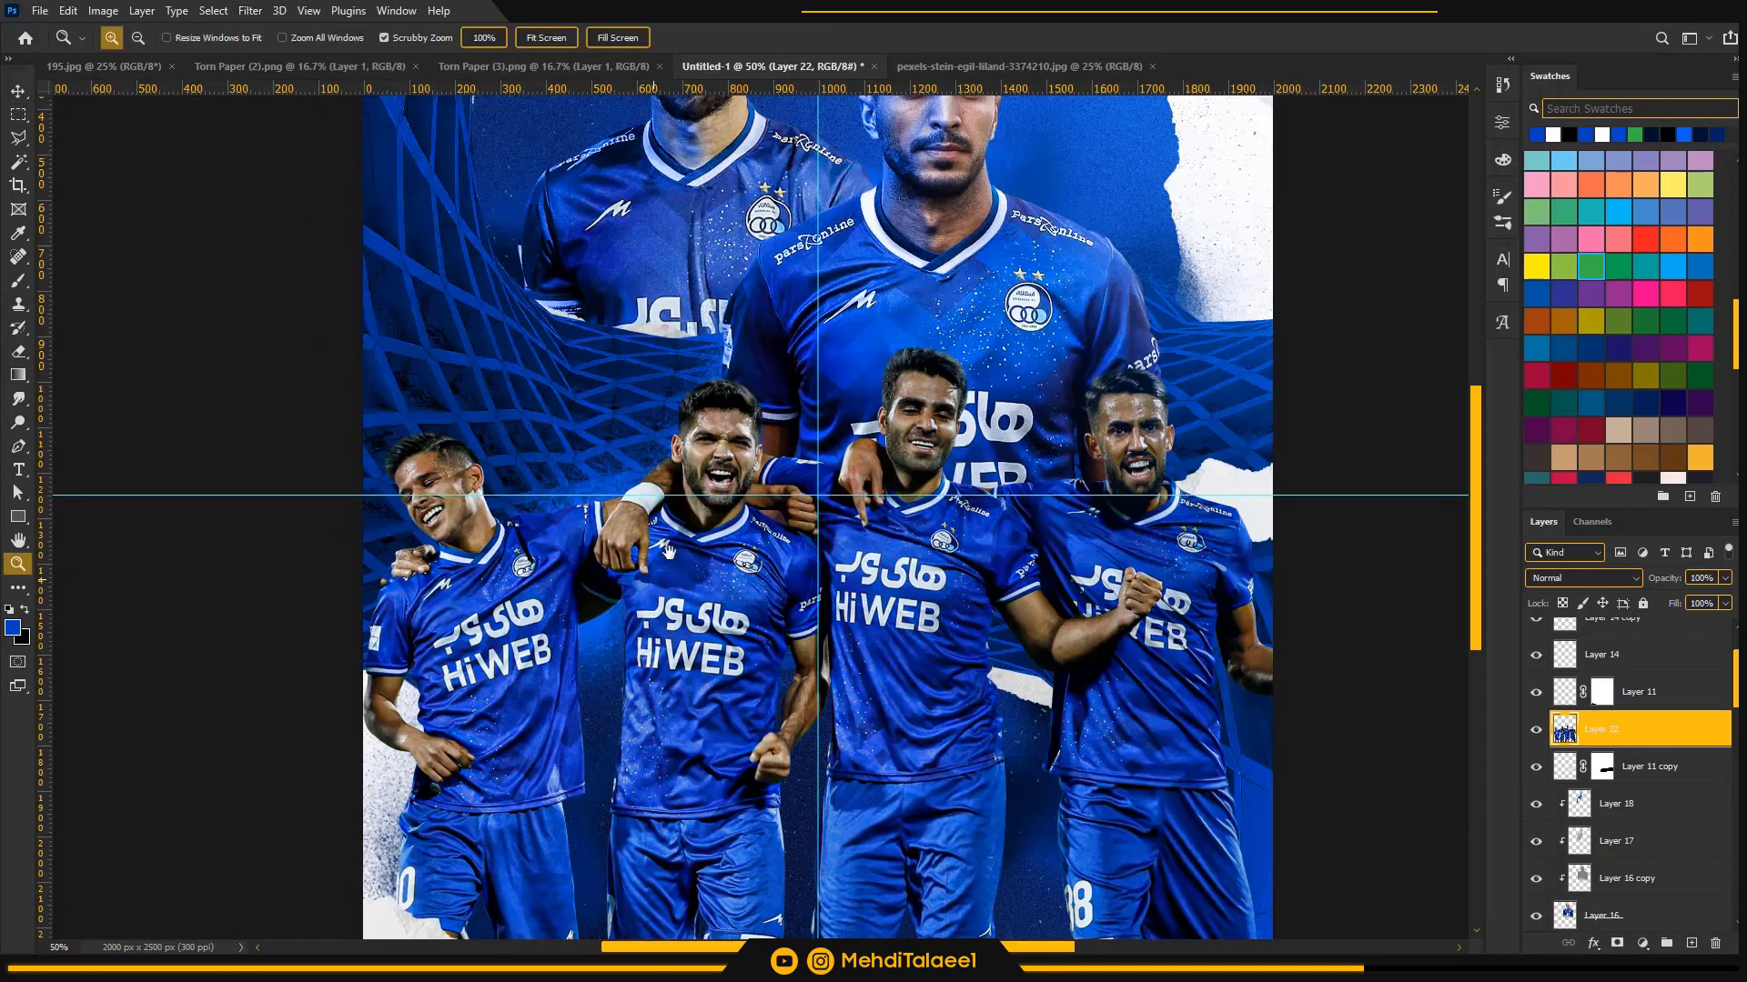
# - Duplicate the four players' layer, clip the copy, apply High Pass, set it to Overlay and compare the result on and off
pyautogui.click(250, 11)
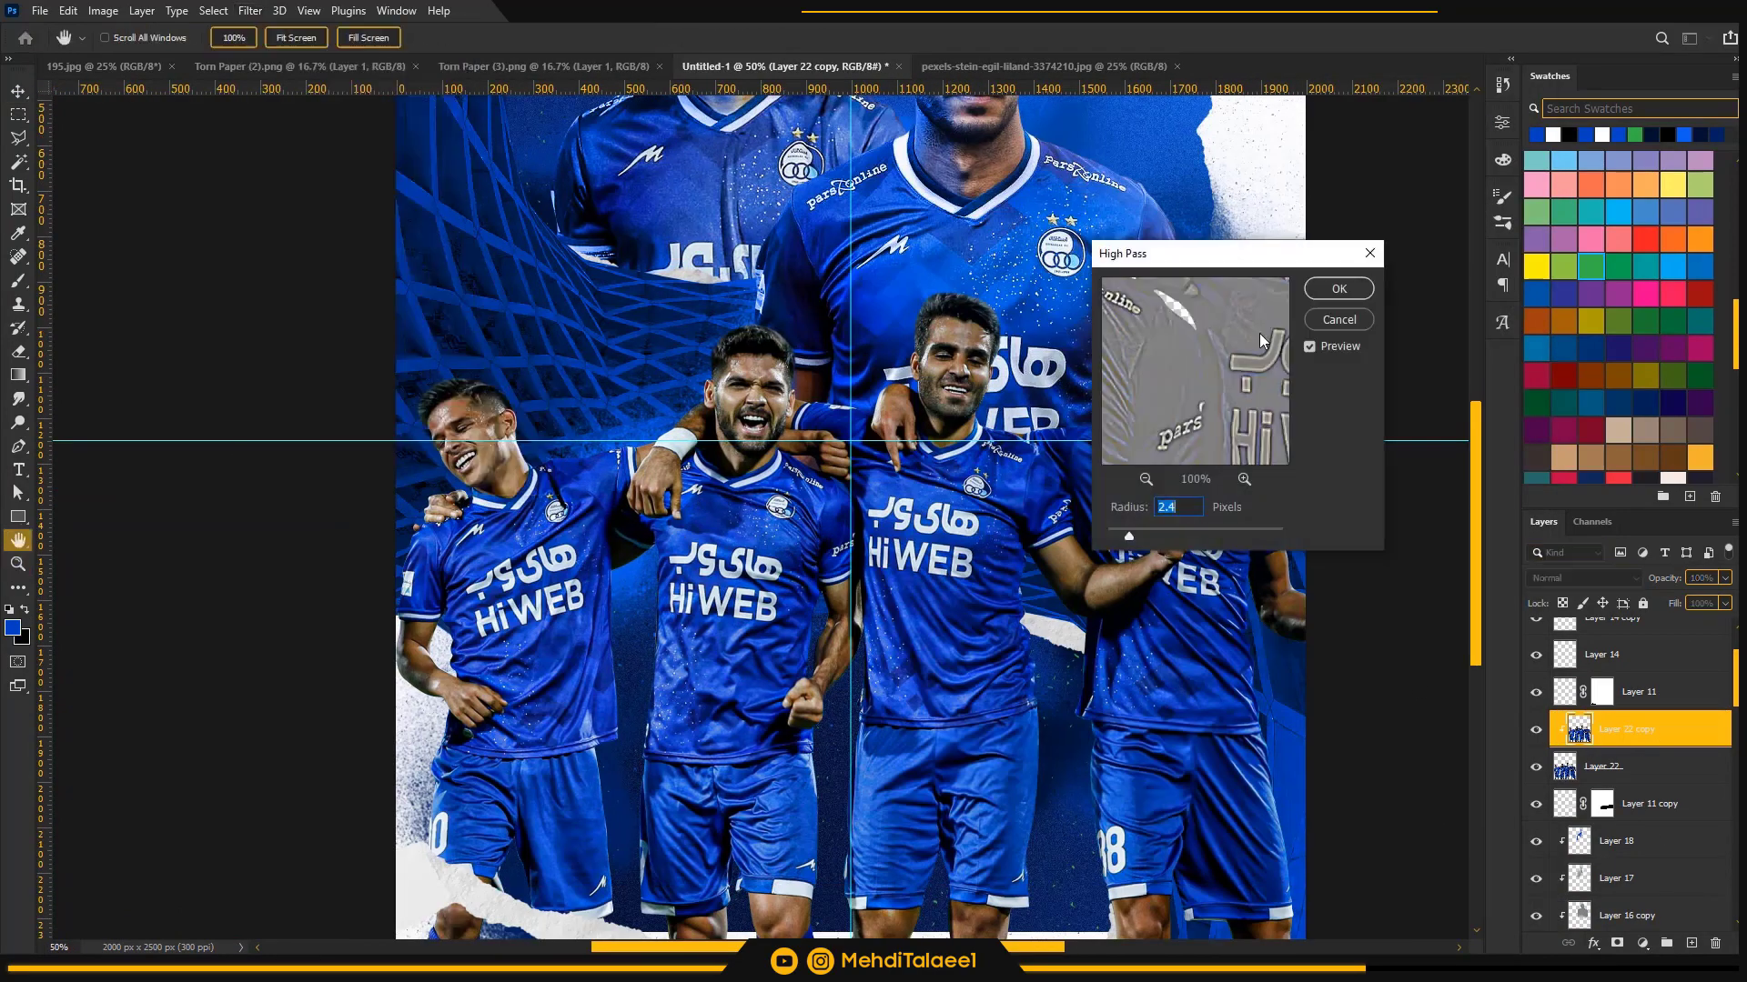
pyautogui.moveTo(1129, 537); pyautogui.dragTo(1134, 537)
pyautogui.click(1338, 288)
pyautogui.click(1584, 579)
pyautogui.click(1590, 723)
pyautogui.click(18, 91)
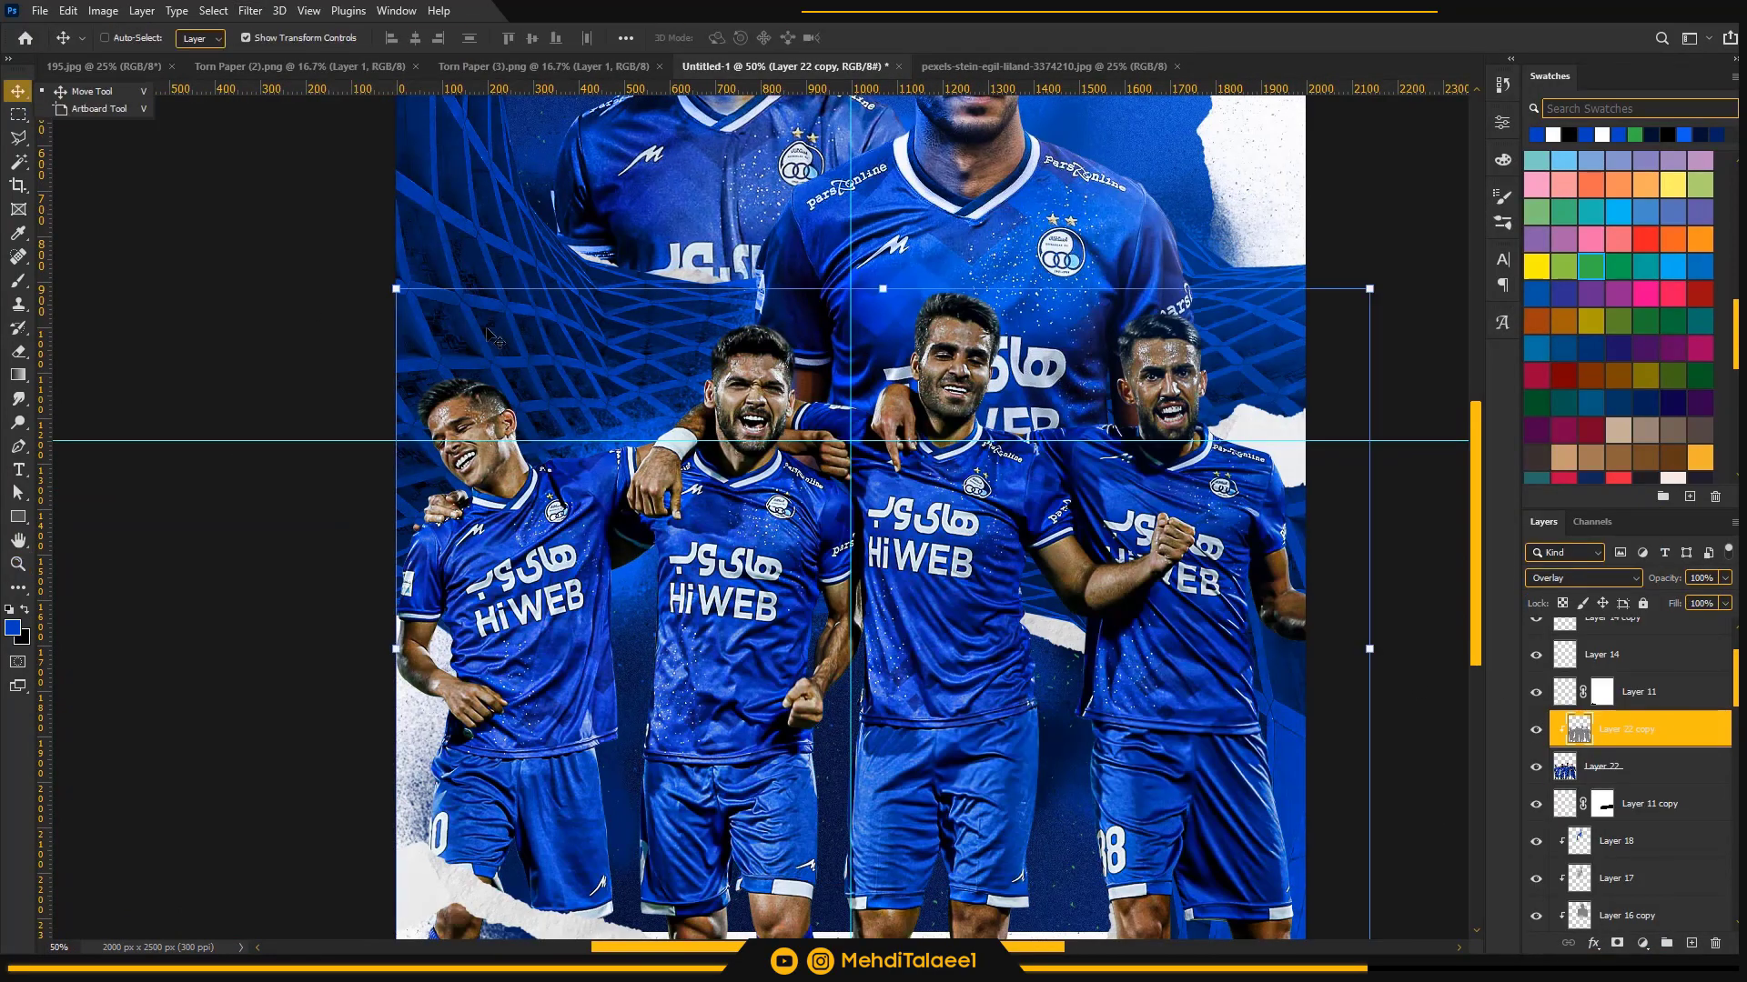
pyautogui.click(1537, 733)
pyautogui.click(1536, 734)
# - Add a new layer clipped above the four players' sharpening copy with the Soft Light blend mode
pyautogui.press('z')
pyautogui.click(330, 564)
pyautogui.click(1691, 943)
pyautogui.rightClick(1646, 730)
pyautogui.click(1522, 442)
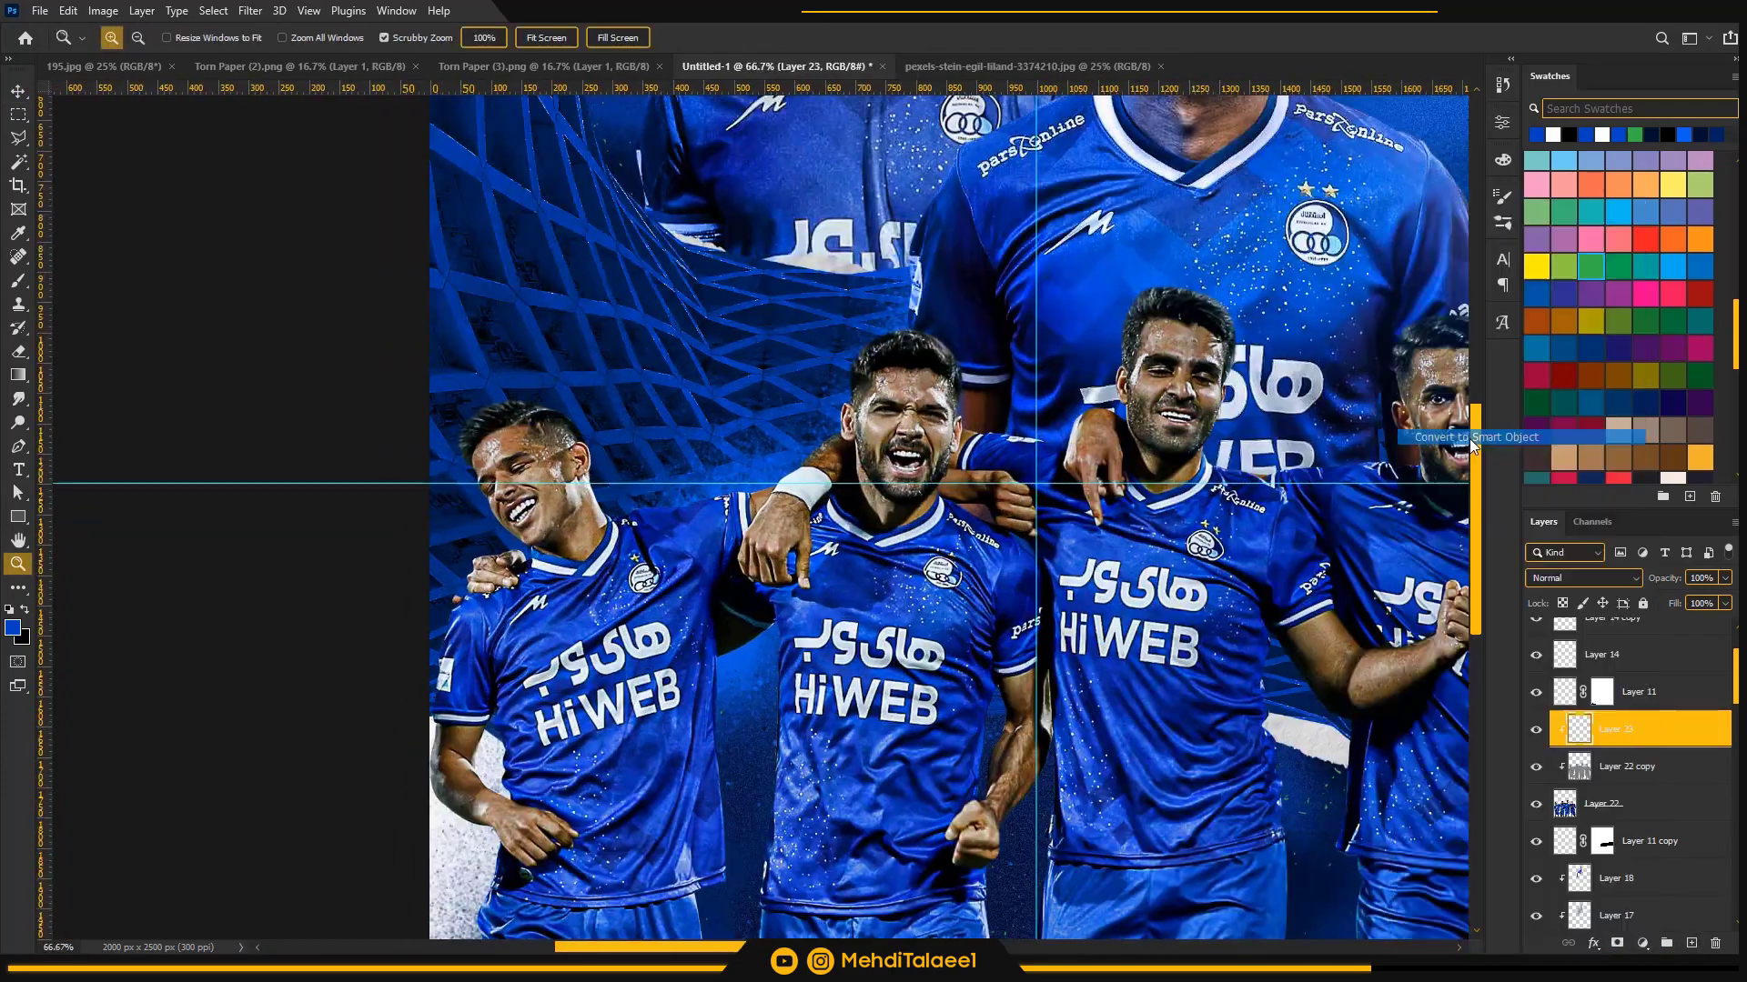
pyautogui.click(1584, 578)
pyautogui.click(1590, 740)
# - Shade the leftmost player's arm, jersey and shorts in black with a large soft brush at 20% opacity
pyautogui.press('d')
pyautogui.press('b')
pyautogui.press(']')
pyautogui.press(']')
pyautogui.press(']')
pyautogui.press(']')
pyautogui.press(']')
pyautogui.press(']')
pyautogui.press('2')
pyautogui.moveTo(487, 568)
pyautogui.mouseDown()
pyautogui.moveTo(447, 705)
pyautogui.moveTo(492, 819)
pyautogui.mouseUp()
pyautogui.moveTo(505, 627); pyautogui.dragTo(530, 732)
pyautogui.moveTo(516, 837); pyautogui.dragTo(534, 542)
pyautogui.moveTo(529, 643)
pyautogui.mouseDown()
pyautogui.moveTo(536, 695)
pyautogui.moveTo(508, 657)
pyautogui.moveTo(604, 771)
pyautogui.moveTo(607, 868)
pyautogui.mouseUp()
# - Shade the second player's face and body in black at 20% opacity, varying the brush size
pyautogui.press('z')
pyautogui.keyDown('alt'); pyautogui.click(508, 657); pyautogui.keyUp('alt')
pyautogui.press('b')
pyautogui.moveTo(725, 420); pyautogui.dragTo(724, 548)
pyautogui.press(']')
pyautogui.press(']')
pyautogui.press(']')
pyautogui.press('[')
pyautogui.press('[')
pyautogui.press('[')
pyautogui.press('[')
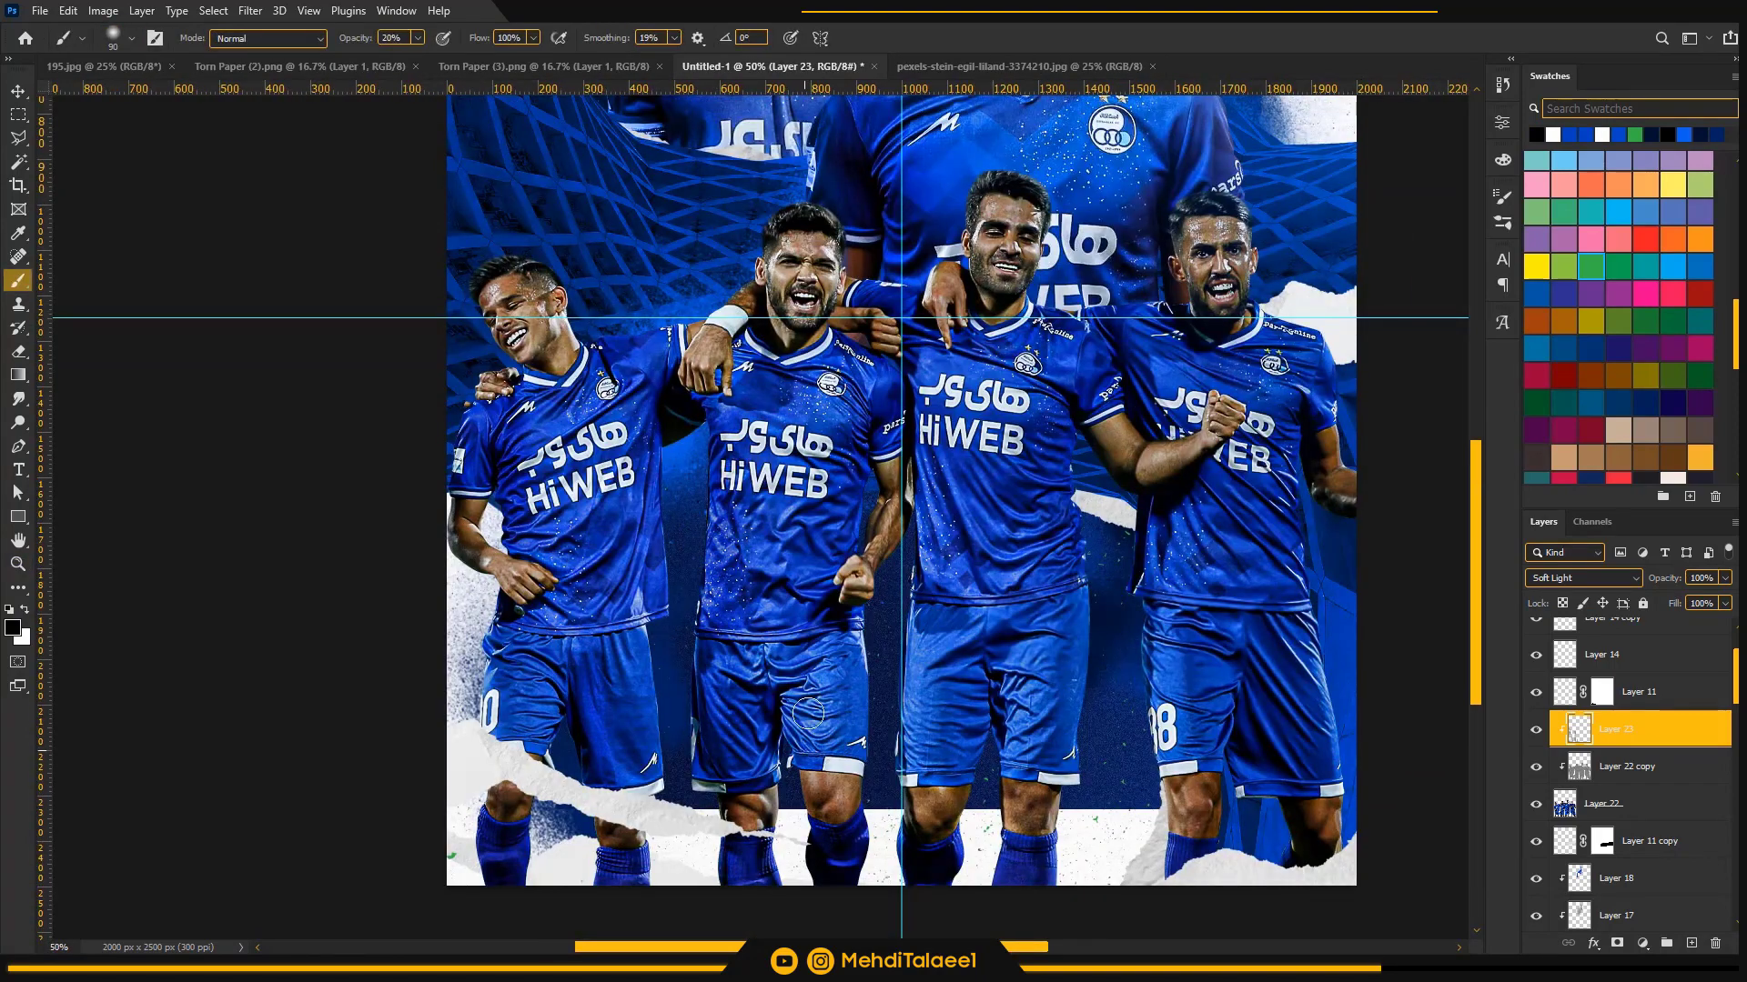
pyautogui.press(']')
pyautogui.moveTo(780, 334); pyautogui.dragTo(762, 223)
# - Shade the faces, arms, jerseys and legs of the third and fourth players in black at 20% opacity
pyautogui.moveTo(1163, 483)
pyautogui.mouseDown()
pyautogui.moveTo(1176, 847)
pyautogui.moveTo(1161, 523)
pyautogui.mouseUp()
pyautogui.moveTo(929, 538)
pyautogui.mouseDown()
pyautogui.moveTo(930, 744)
pyautogui.moveTo(909, 817)
pyautogui.mouseUp()
pyautogui.moveTo(1017, 721); pyautogui.dragTo(1022, 859)
pyautogui.moveTo(1015, 636); pyautogui.dragTo(1014, 756)
pyautogui.press('[')
pyautogui.moveTo(982, 282); pyautogui.dragTo(969, 189)
pyautogui.press('[')
pyautogui.press('[')
pyautogui.press('[')
pyautogui.moveTo(937, 274); pyautogui.dragTo(938, 298)
pyautogui.moveTo(1177, 239); pyautogui.dragTo(1201, 295)
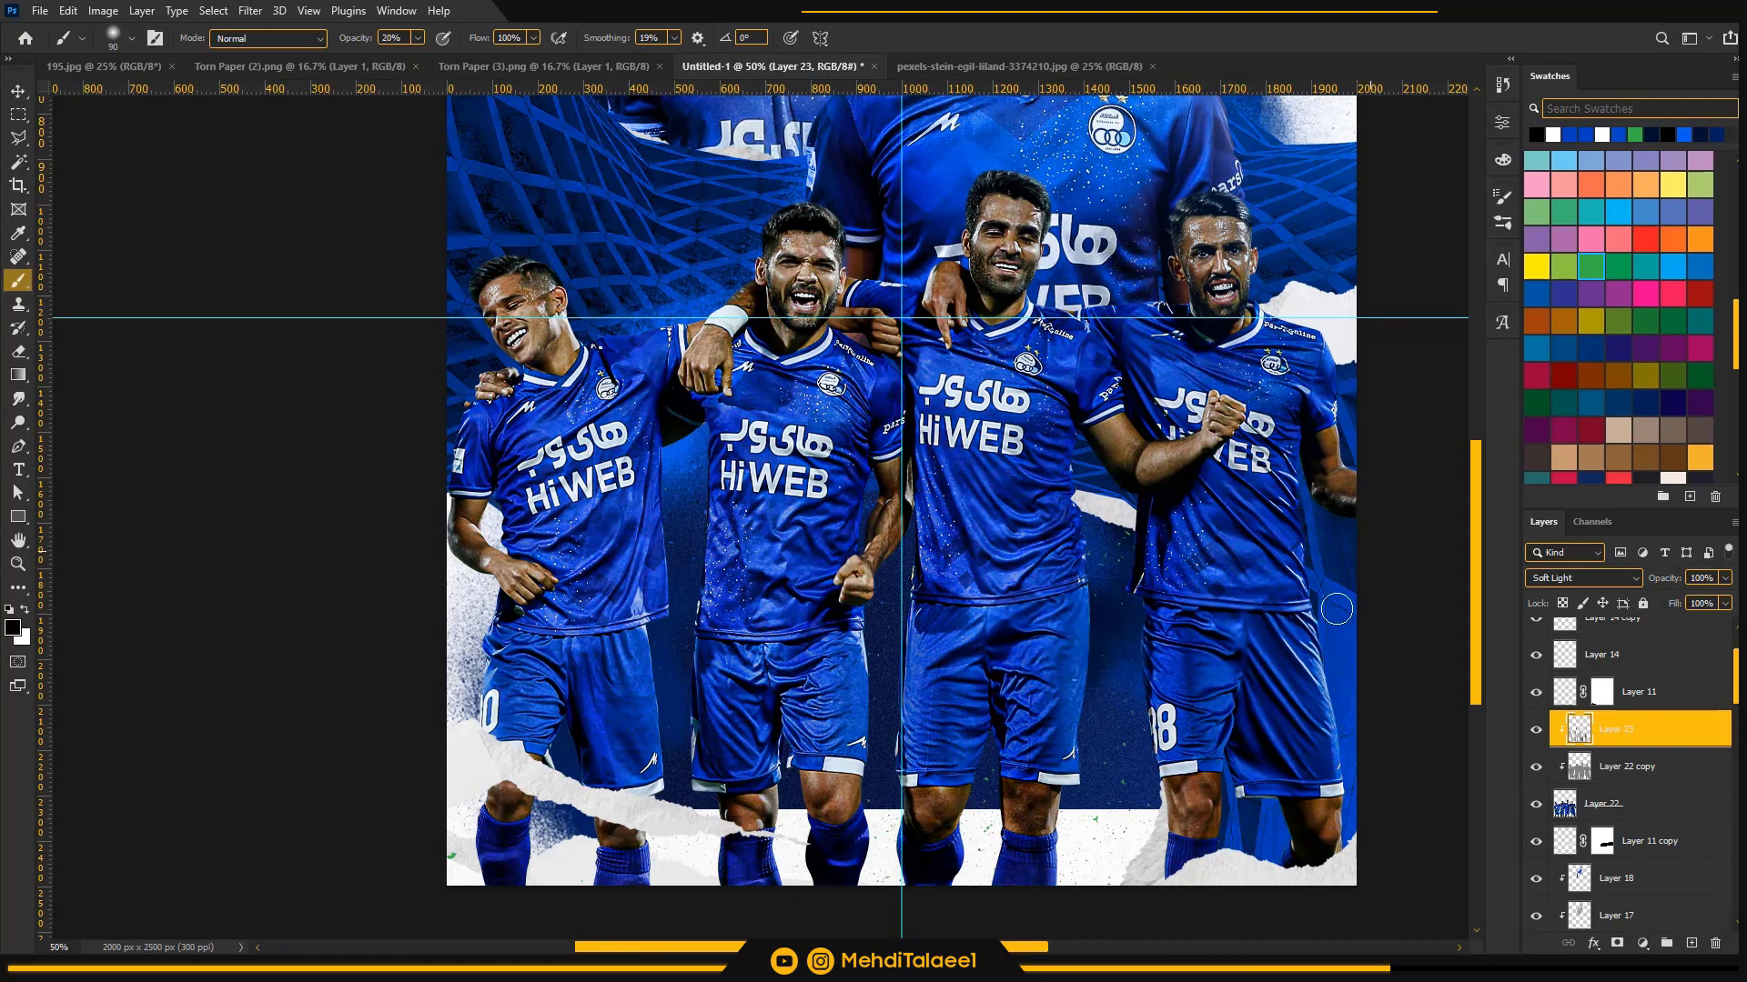
pyautogui.moveTo(1285, 718); pyautogui.dragTo(1260, 784)
# - Brush white highlights onto the leftmost player's leg, shorts and face at 20% opacity
pyautogui.press('x')
pyautogui.moveTo(646, 813); pyautogui.dragTo(644, 873)
pyautogui.moveTo(649, 753); pyautogui.dragTo(649, 660)
pyautogui.press('[')
pyautogui.moveTo(567, 323); pyautogui.dragTo(550, 271)
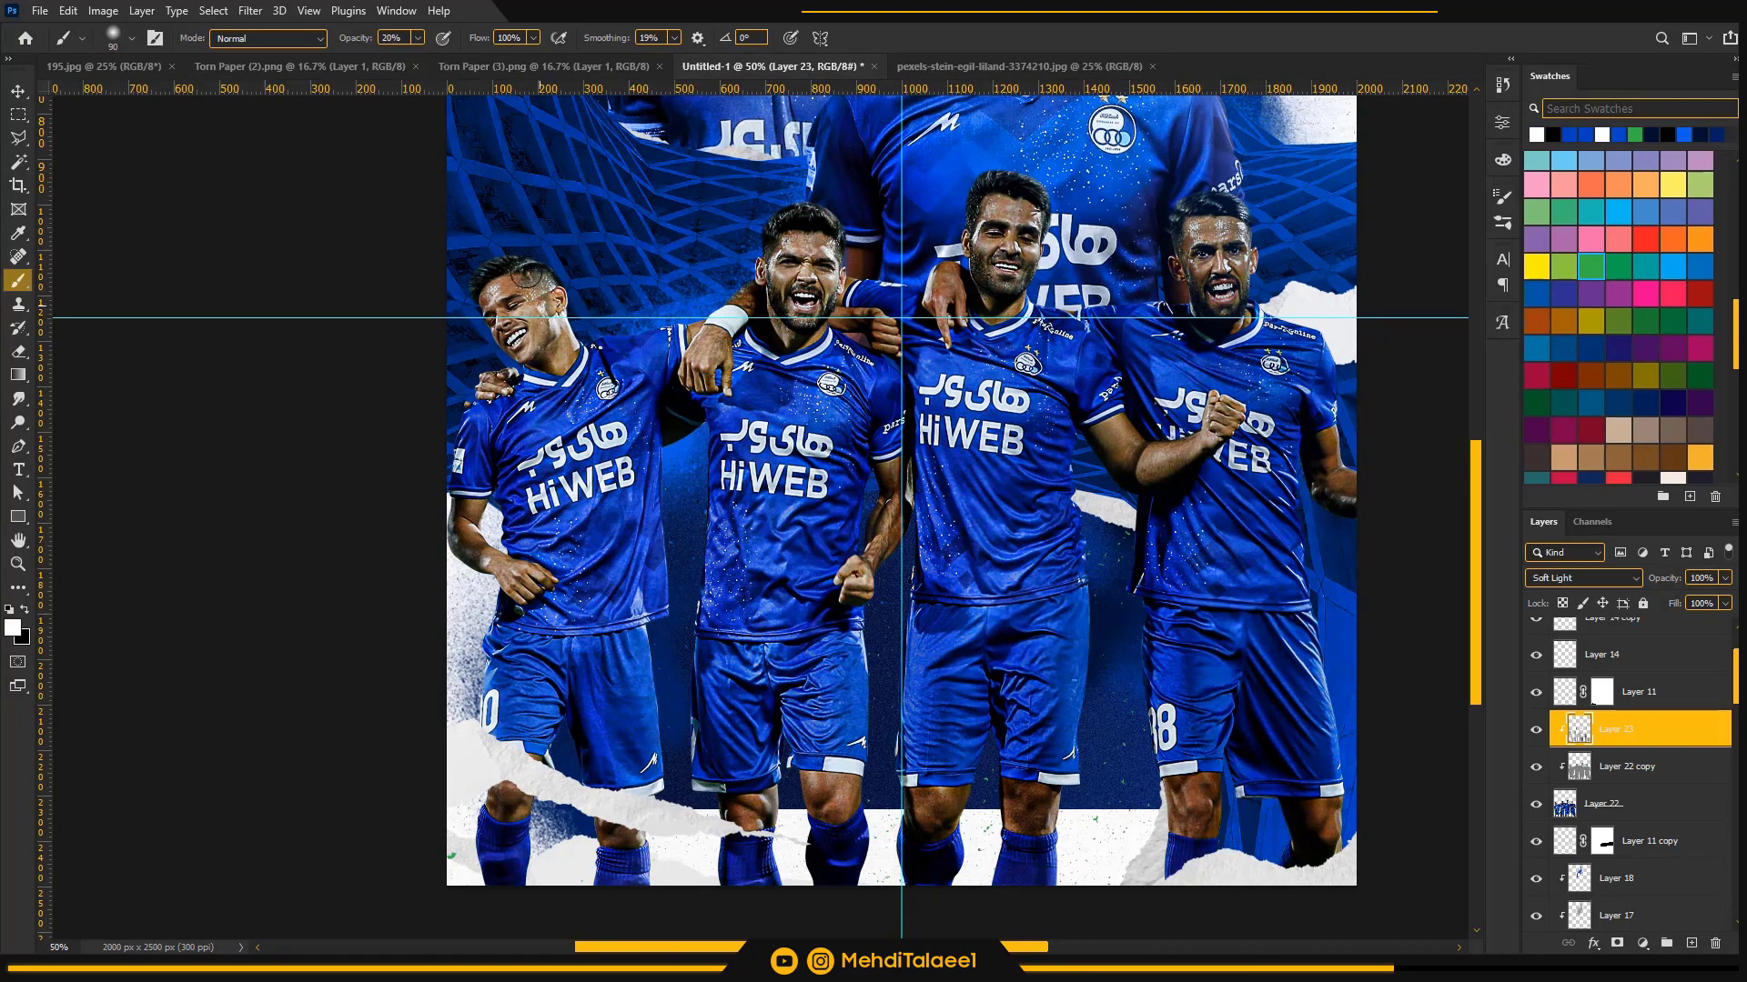
# - Brush white highlights onto the faces, shoulders and arms of the other three front players at 20% opacity
pyautogui.moveTo(852, 273); pyautogui.dragTo(843, 244)
pyautogui.moveTo(827, 305); pyautogui.dragTo(826, 219)
pyautogui.moveTo(1042, 278); pyautogui.dragTo(1046, 194)
pyautogui.moveTo(1163, 453); pyautogui.dragTo(1226, 400)
pyautogui.moveTo(1267, 318); pyautogui.dragTo(1328, 368)
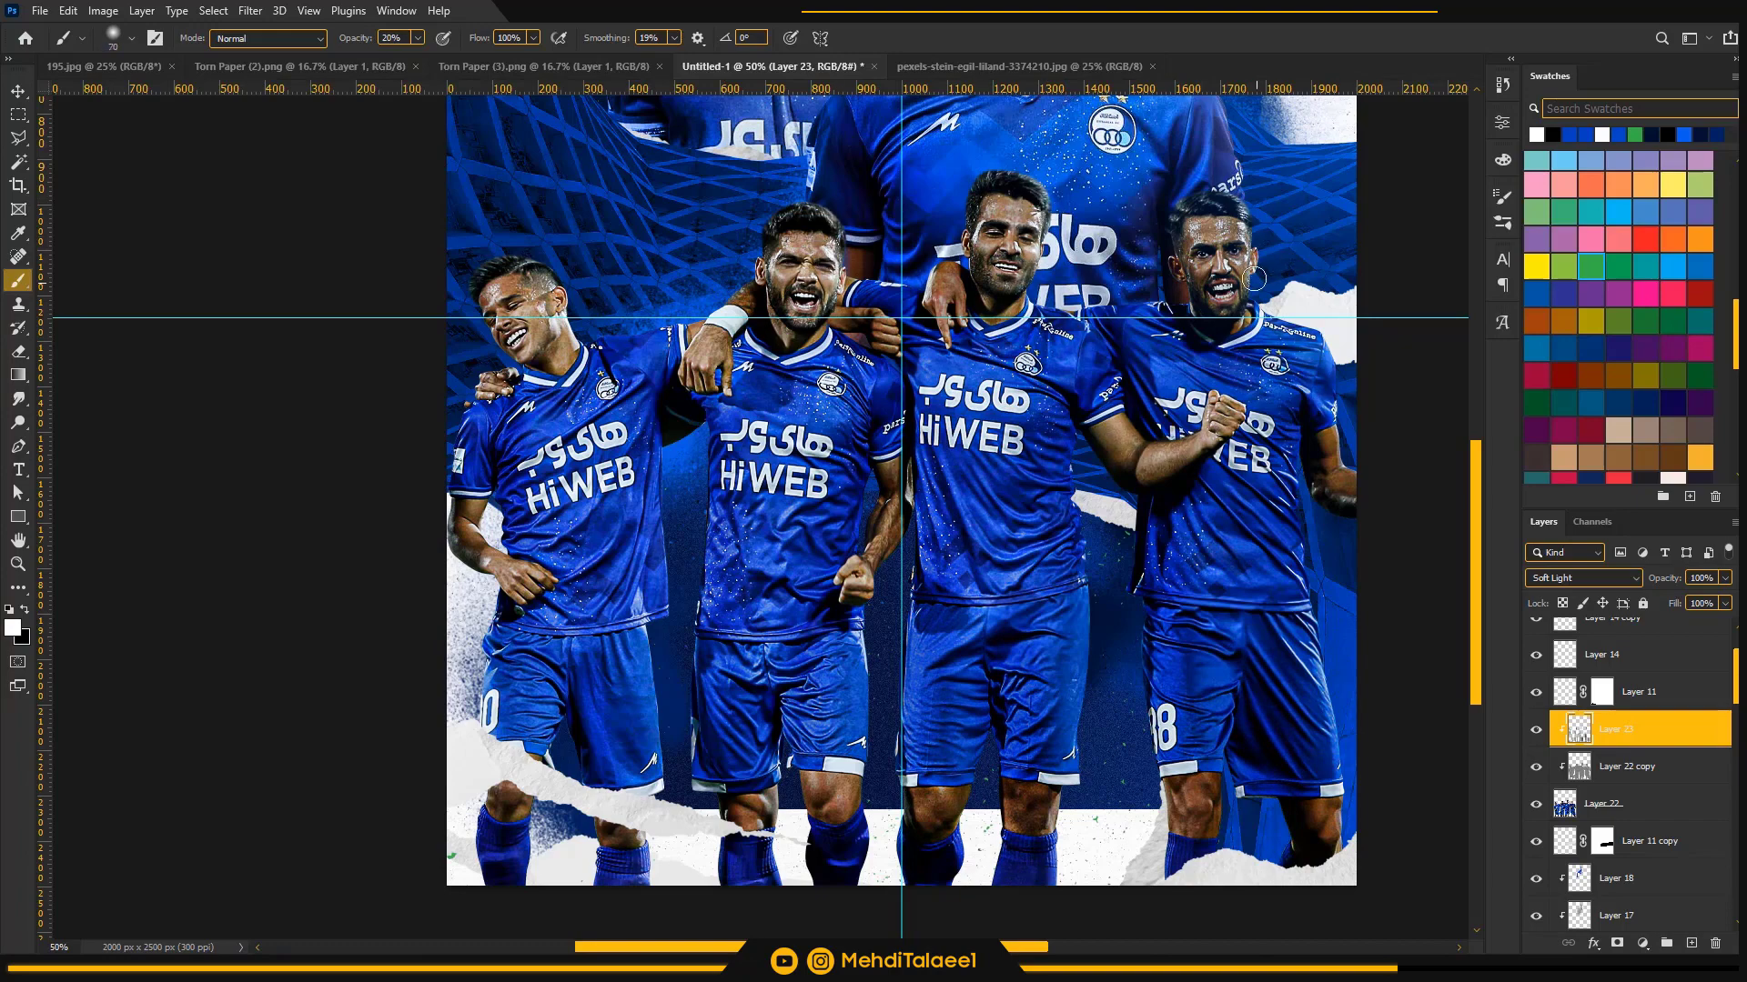
pyautogui.moveTo(1256, 282); pyautogui.dragTo(1241, 198)
pyautogui.press('[')
pyautogui.moveTo(1337, 437); pyautogui.dragTo(1351, 487)
pyautogui.press('z')
pyautogui.keyDown('alt'); pyautogui.click(1255, 466); pyautogui.keyUp('alt')
pyautogui.keyDown('alt'); pyautogui.click(1255, 466); pyautogui.keyUp('alt')
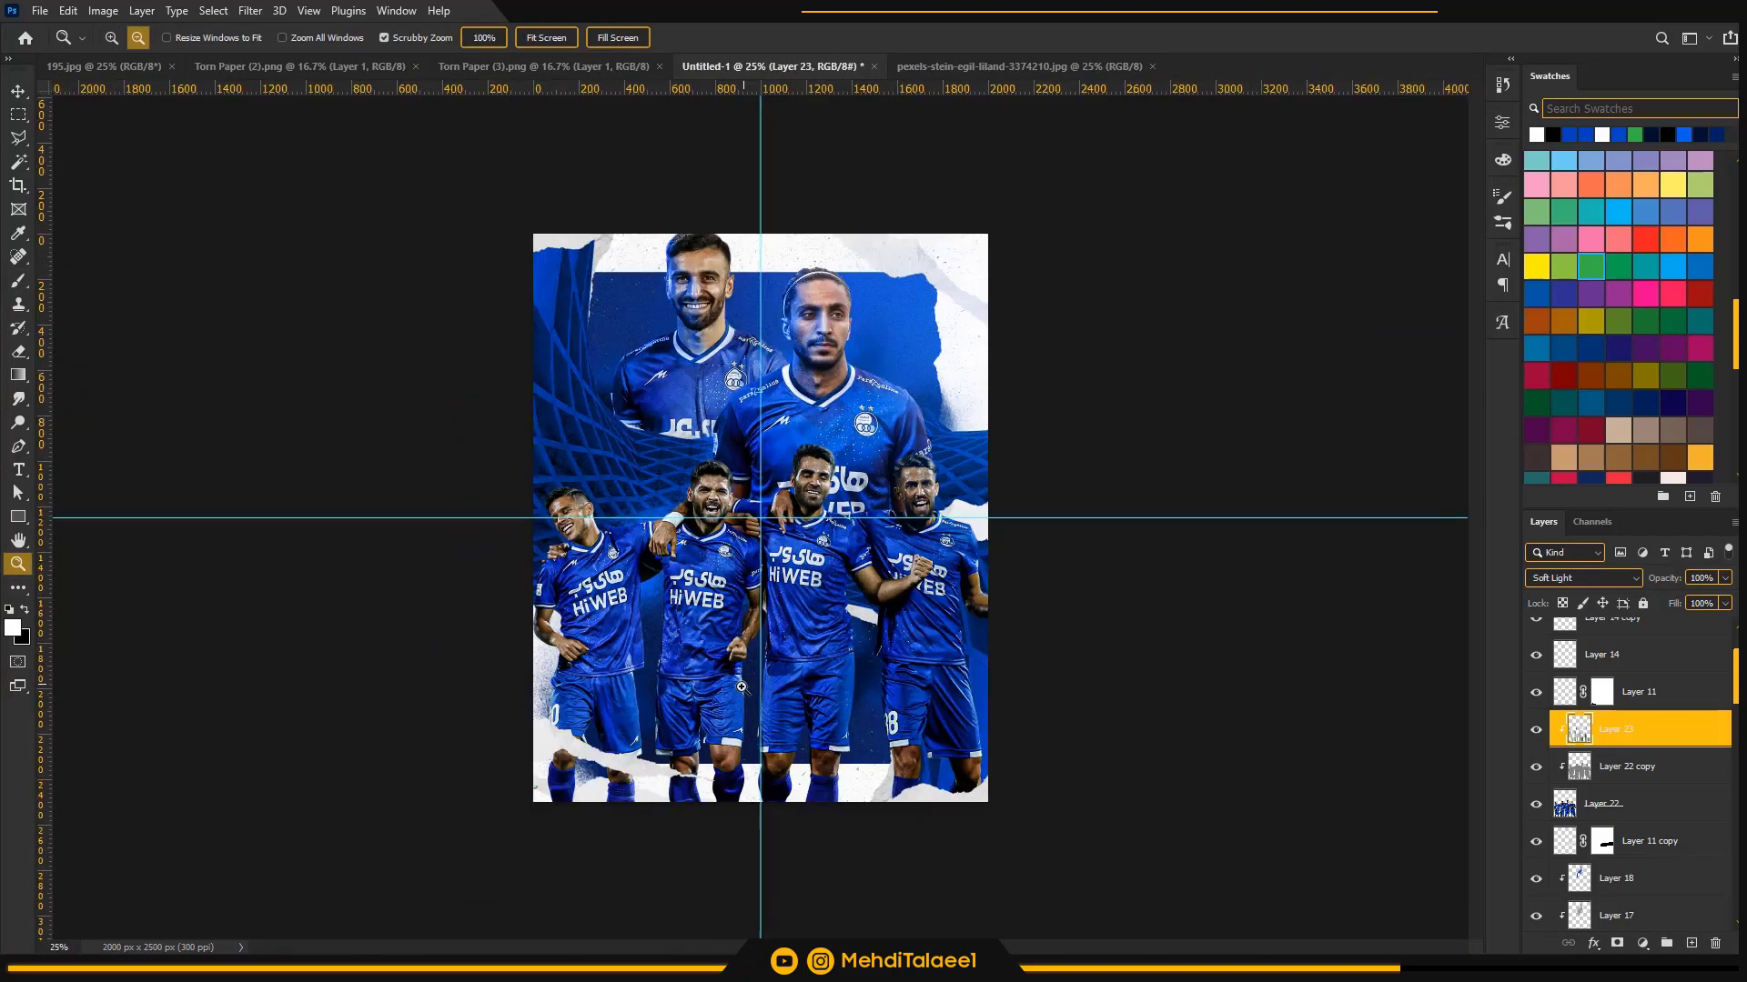
# - Brush white highlights at 20% opacity onto the front players' legs and arms, and compare the image with the highlight layer hidden
pyautogui.click(733, 869)
pyautogui.press('b')
pyautogui.moveTo(729, 828); pyautogui.dragTo(731, 864)
pyautogui.moveTo(857, 835)
pyautogui.mouseDown()
pyautogui.moveTo(857, 892)
pyautogui.moveTo(795, 816)
pyautogui.mouseUp()
pyautogui.moveTo(970, 866); pyautogui.dragTo(975, 816)
pyautogui.moveTo(1045, 819); pyautogui.dragTo(1026, 671)
pyautogui.moveTo(744, 556); pyautogui.dragTo(714, 532)
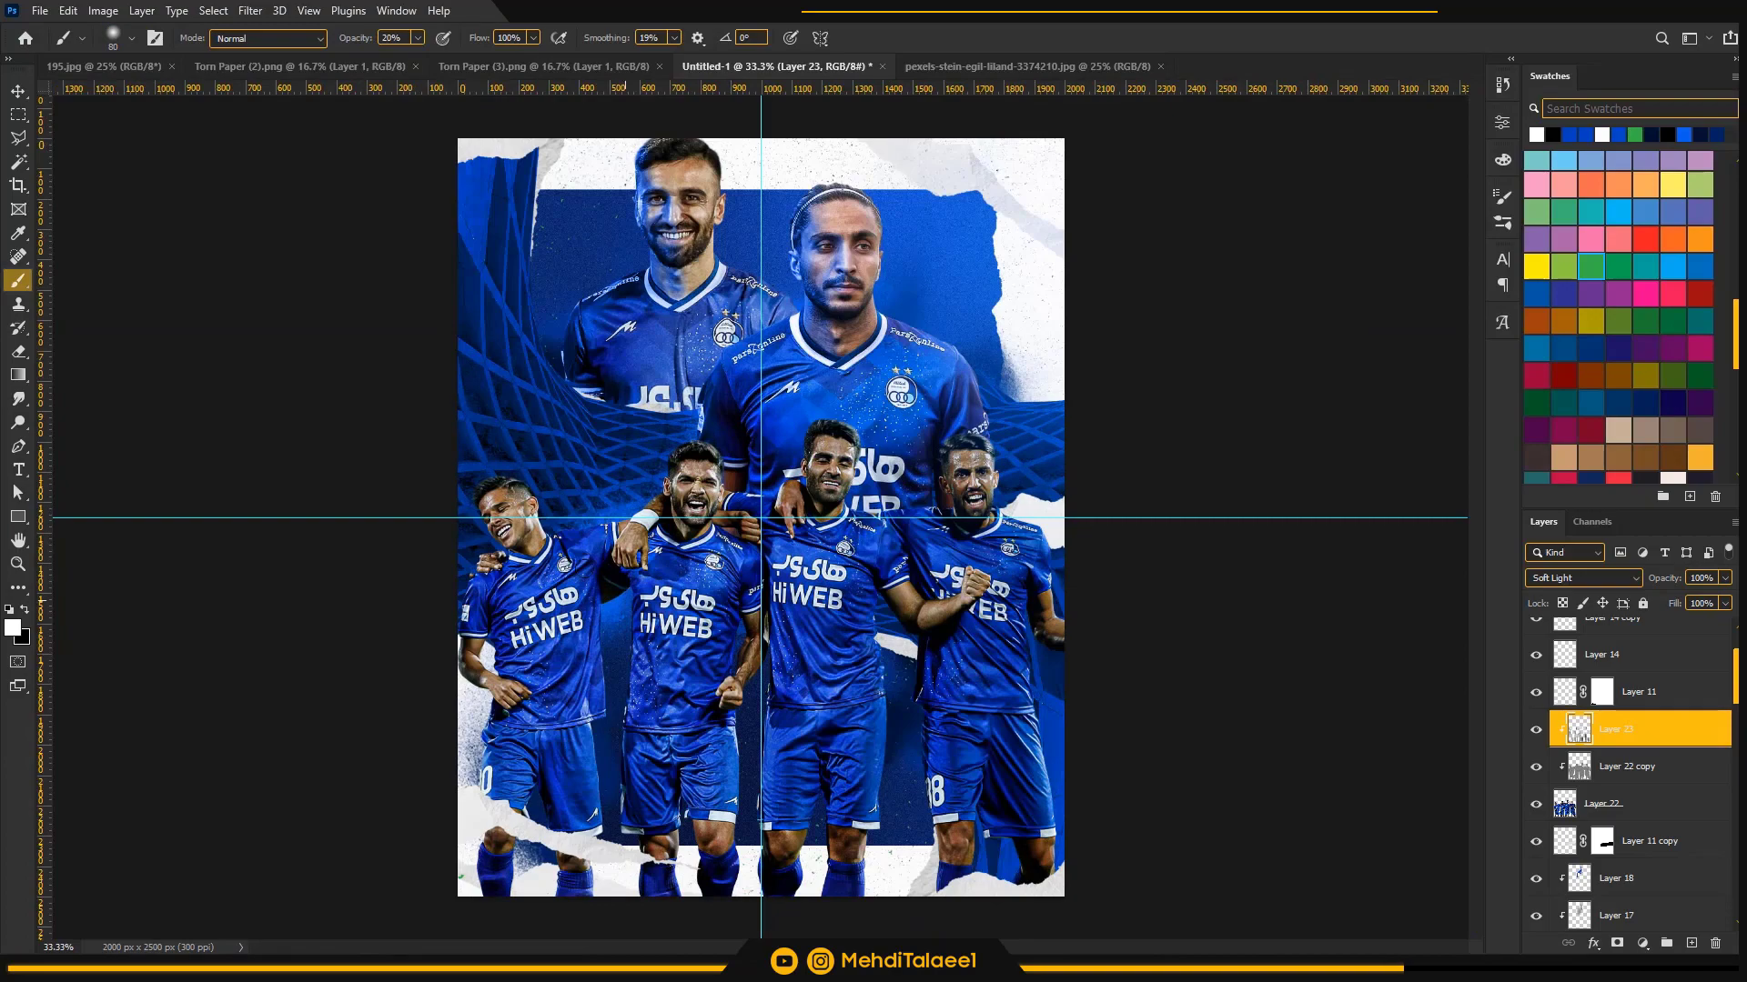
pyautogui.moveTo(589, 601); pyautogui.dragTo(597, 710)
pyautogui.click(1536, 729)
pyautogui.click(1536, 730)
# - Add a new layer clipped to the front players above the highlights, set it to Color blend mode and choose blue paint
pyautogui.press('z')
pyautogui.click(909, 501)
pyautogui.click(1691, 943)
pyautogui.click(1583, 579)
pyautogui.click(1539, 926)
pyautogui.click(1569, 134)
# - Paint a blue tint at 100% opacity over the shadowed side of the leftmost player's face, arm and hands
pyautogui.click(509, 550)
pyautogui.moveTo(327, 555); pyautogui.dragTo(649, 510)
pyautogui.press('b')
pyautogui.moveTo(562, 532); pyautogui.dragTo(557, 528)
pyautogui.press('[')
pyautogui.press('[')
pyautogui.scroll(-5, 550, 746)
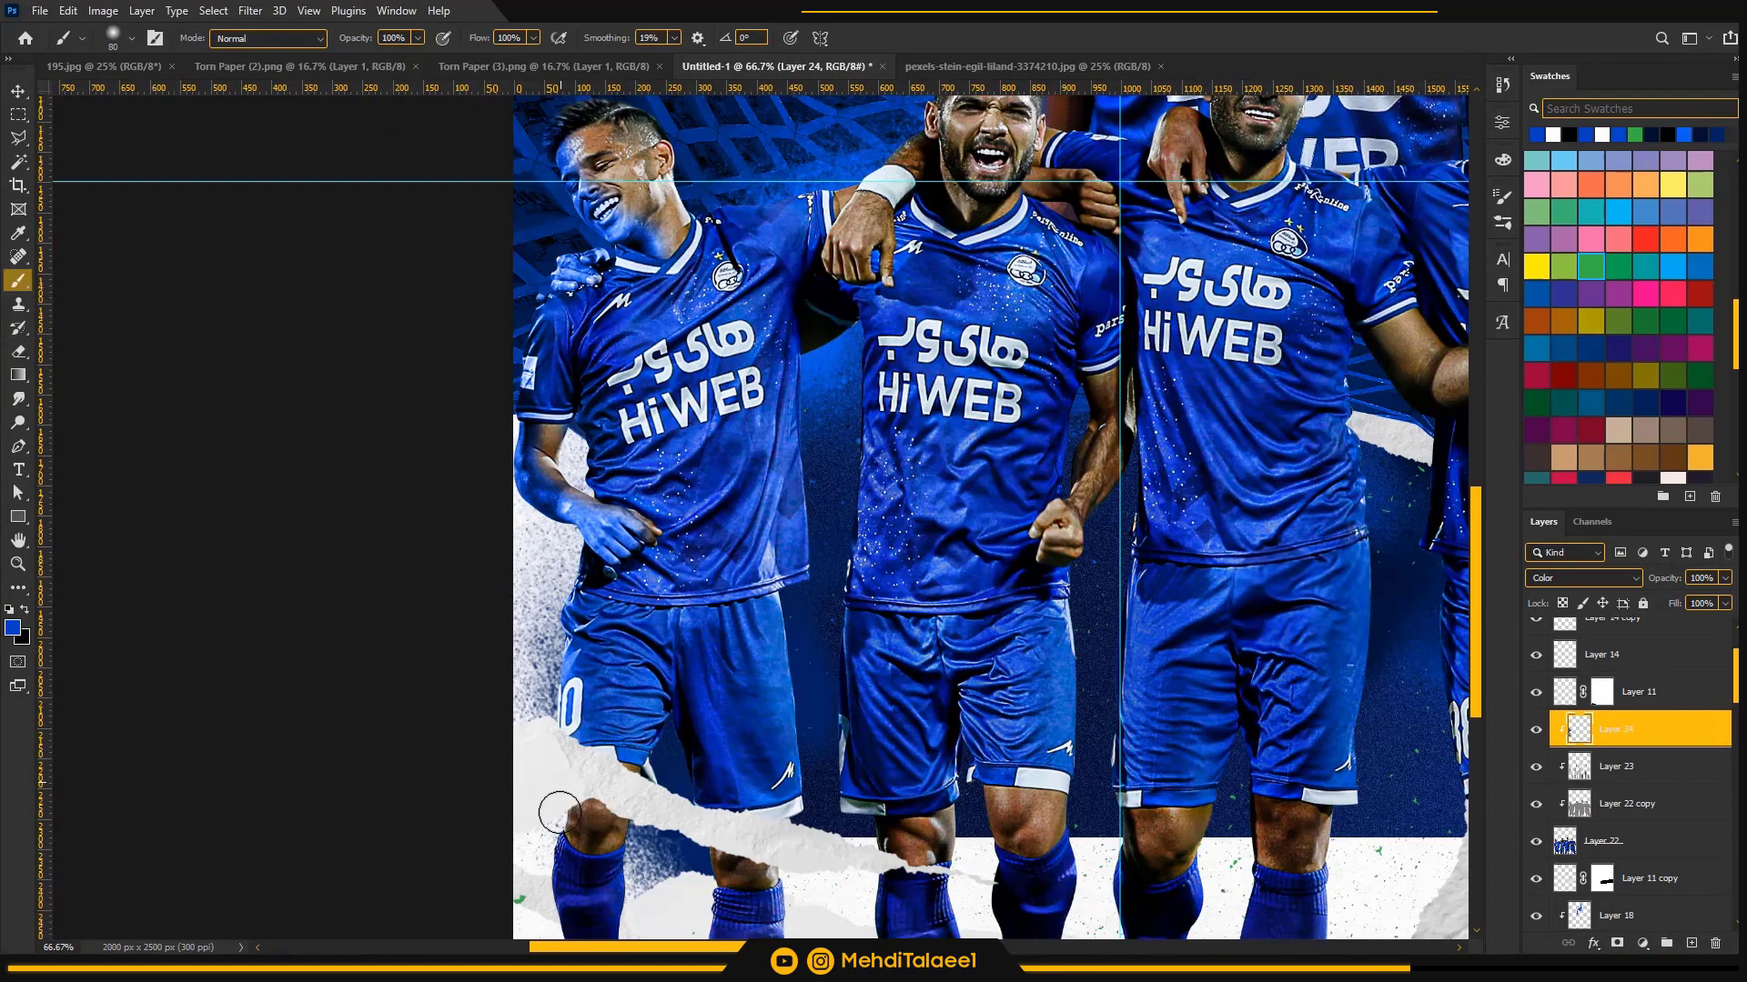
pyautogui.scroll(5, 1000, 860)
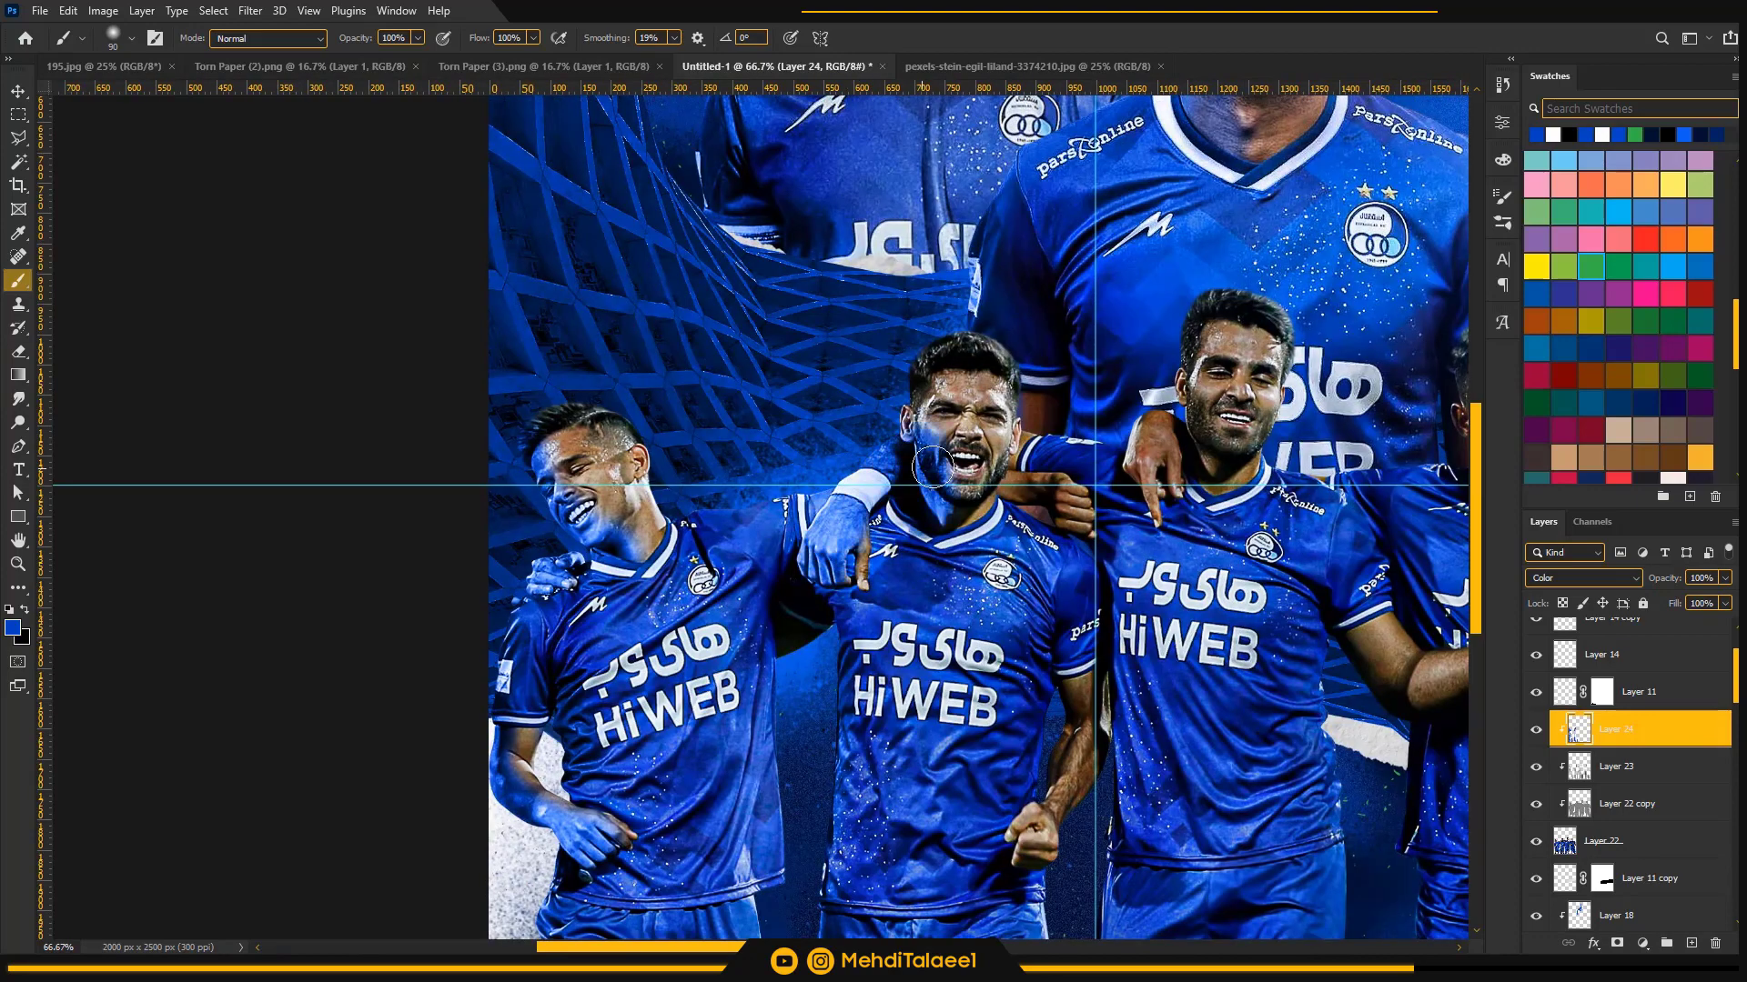
# - Paint the blue tint over the second player's face, forearm and fist at 100% opacity
pyautogui.moveTo(1001, 546)
pyautogui.mouseDown()
pyautogui.moveTo(855, 560)
pyautogui.moveTo(937, 532)
pyautogui.mouseUp()
pyautogui.moveTo(855, 637)
pyautogui.mouseDown()
pyautogui.moveTo(816, 547)
pyautogui.moveTo(848, 756)
pyautogui.mouseUp()
pyautogui.moveTo(844, 377); pyautogui.dragTo(795, 522)
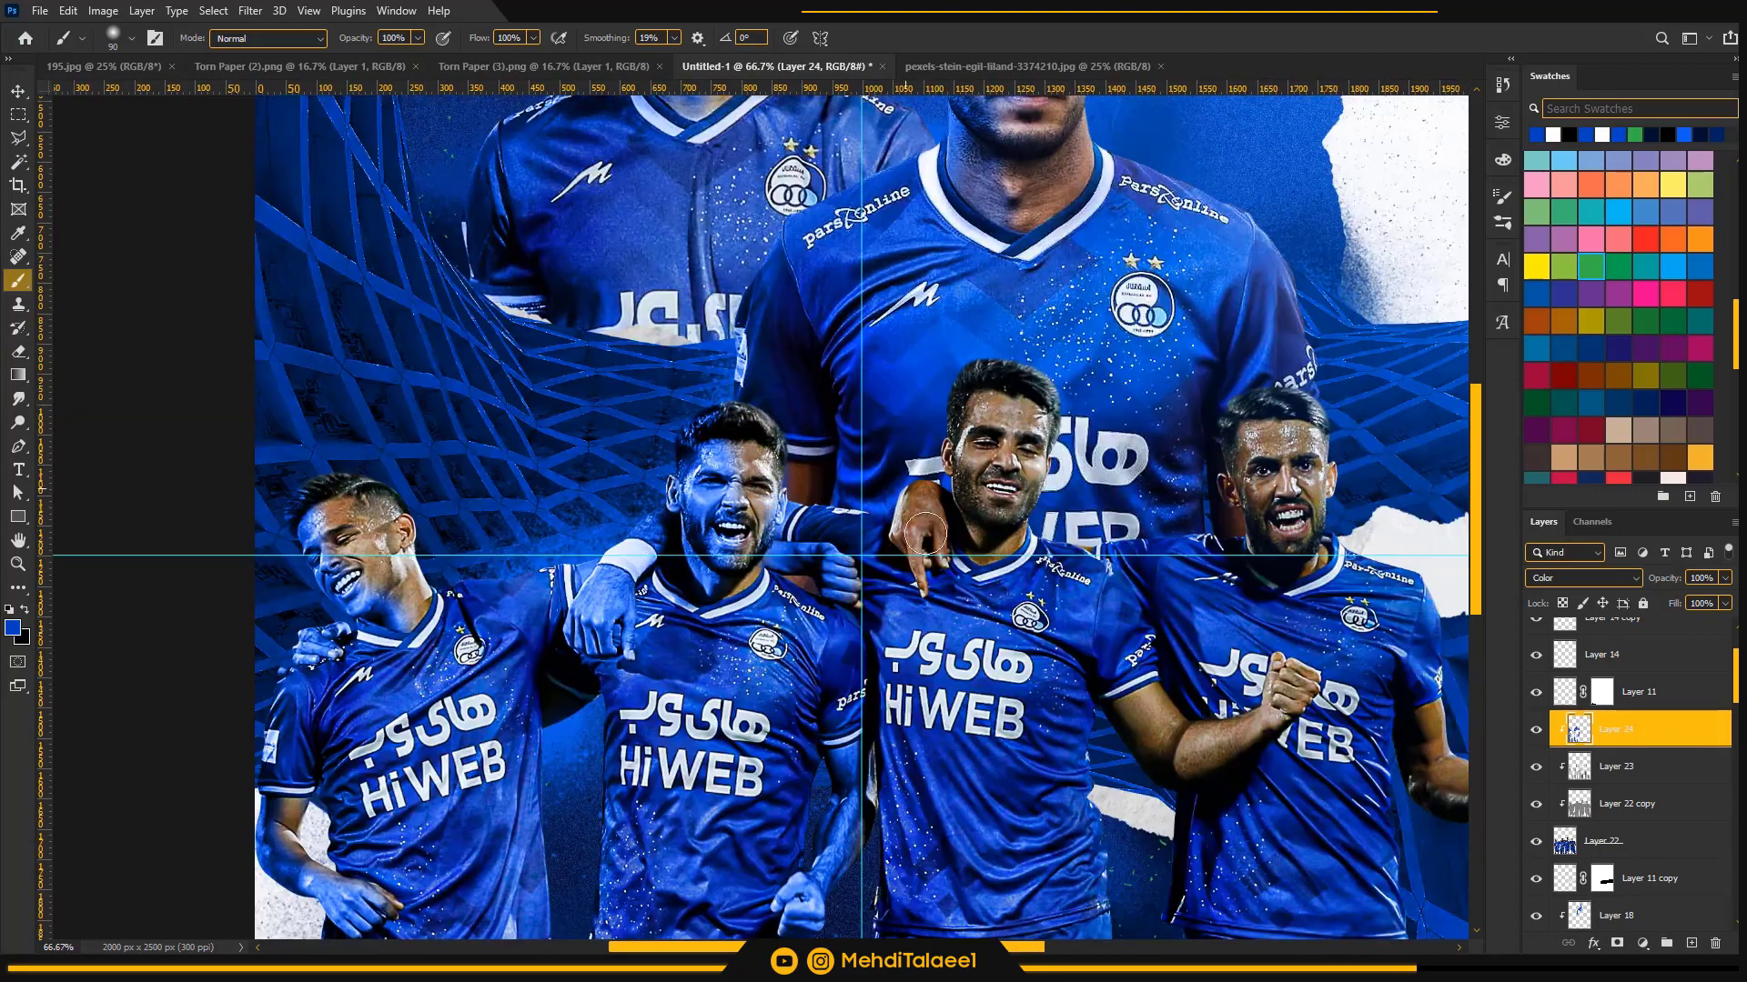
# - Paint the blue tint over the third and fourth players' faces and arms and the front row's legs
pyautogui.moveTo(956, 577); pyautogui.dragTo(881, 600)
pyautogui.moveTo(896, 464); pyautogui.dragTo(903, 518)
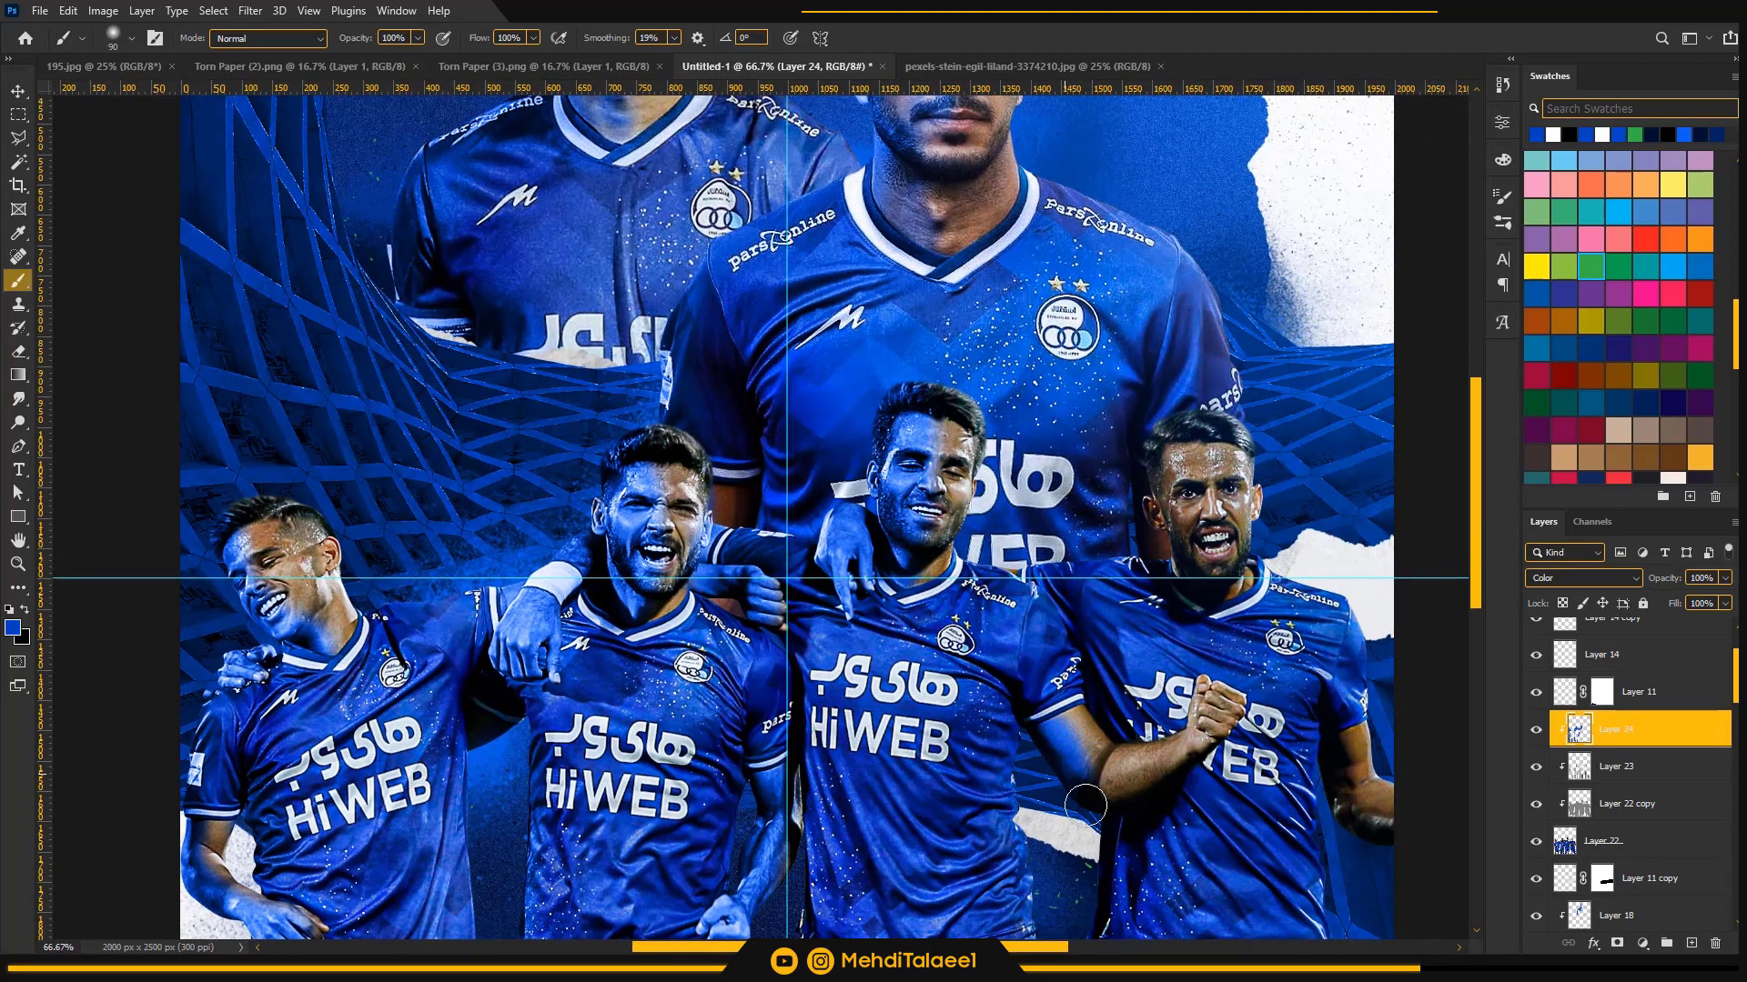
pyautogui.moveTo(1069, 777); pyautogui.dragTo(1203, 719)
pyautogui.moveTo(1168, 507); pyautogui.dragTo(1135, 554)
pyautogui.moveTo(1011, 601); pyautogui.dragTo(881, 456)
pyautogui.moveTo(1183, 682)
pyautogui.mouseDown()
pyautogui.moveTo(1228, 727)
pyautogui.moveTo(1179, 486)
pyautogui.mouseUp()
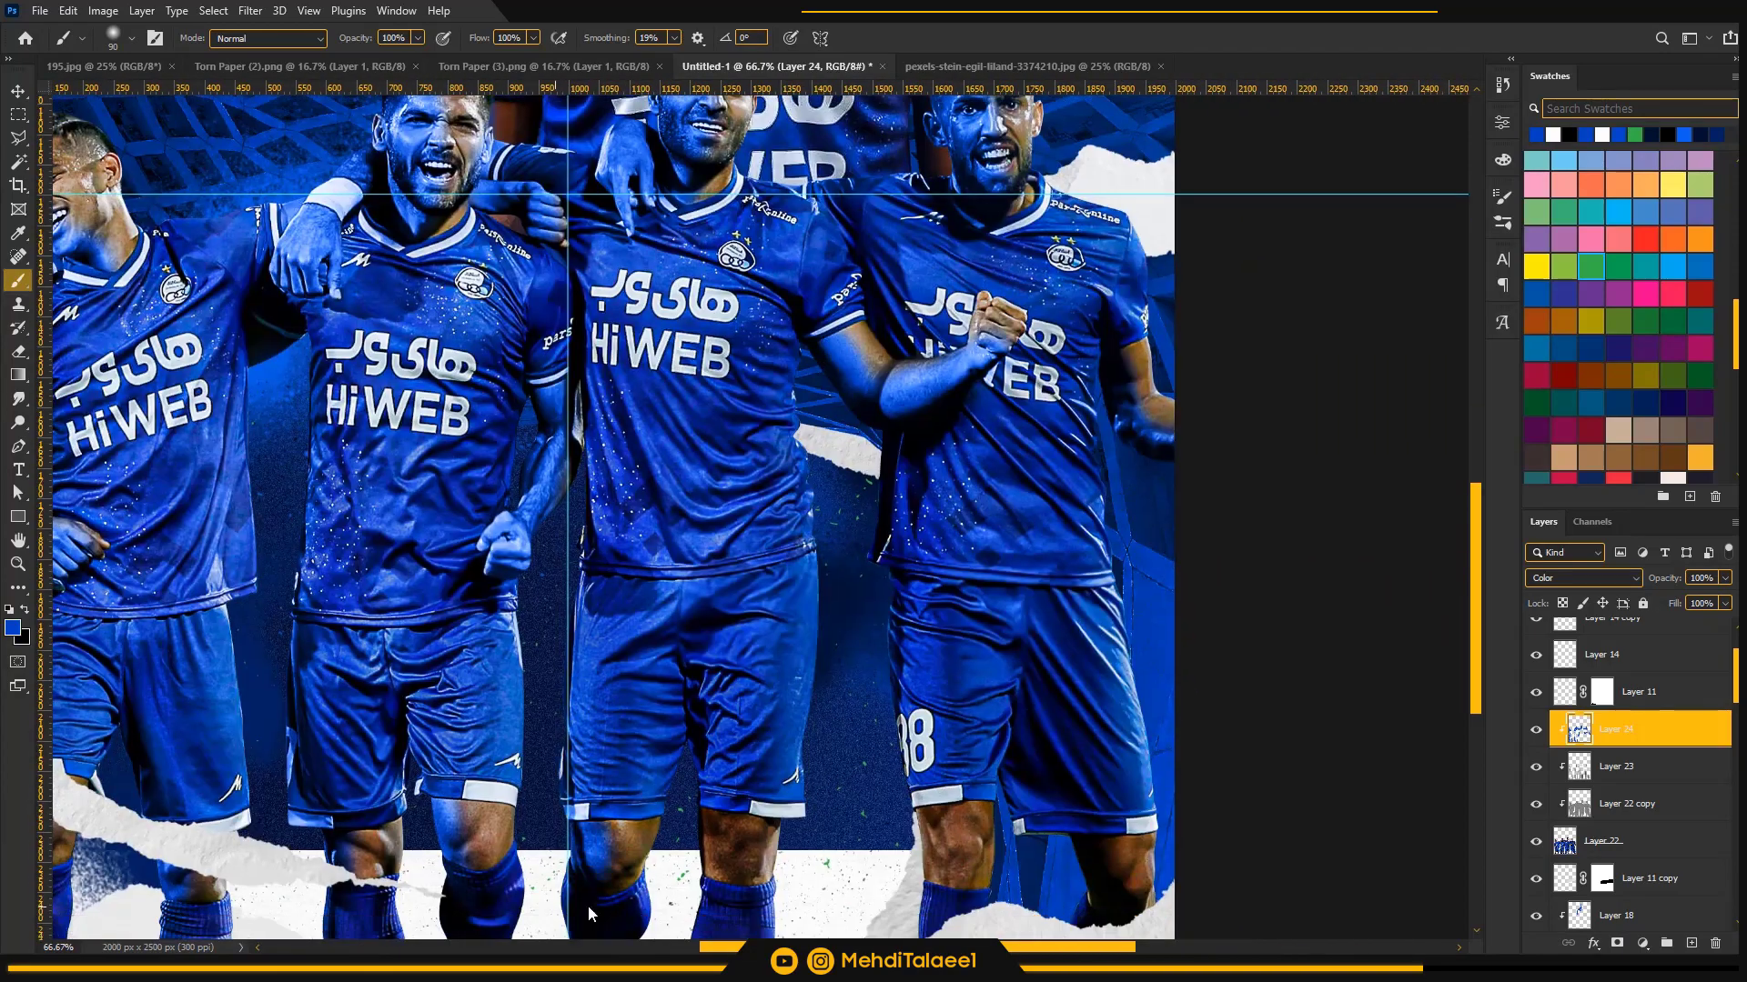
# - Discard the extra empty layer and add a layer mask to the blue tint layer
pyautogui.press('z')
pyautogui.keyDown('alt'); pyautogui.click(557, 699); pyautogui.keyUp('alt')
pyautogui.click(495, 513)
pyautogui.click(1691, 943)
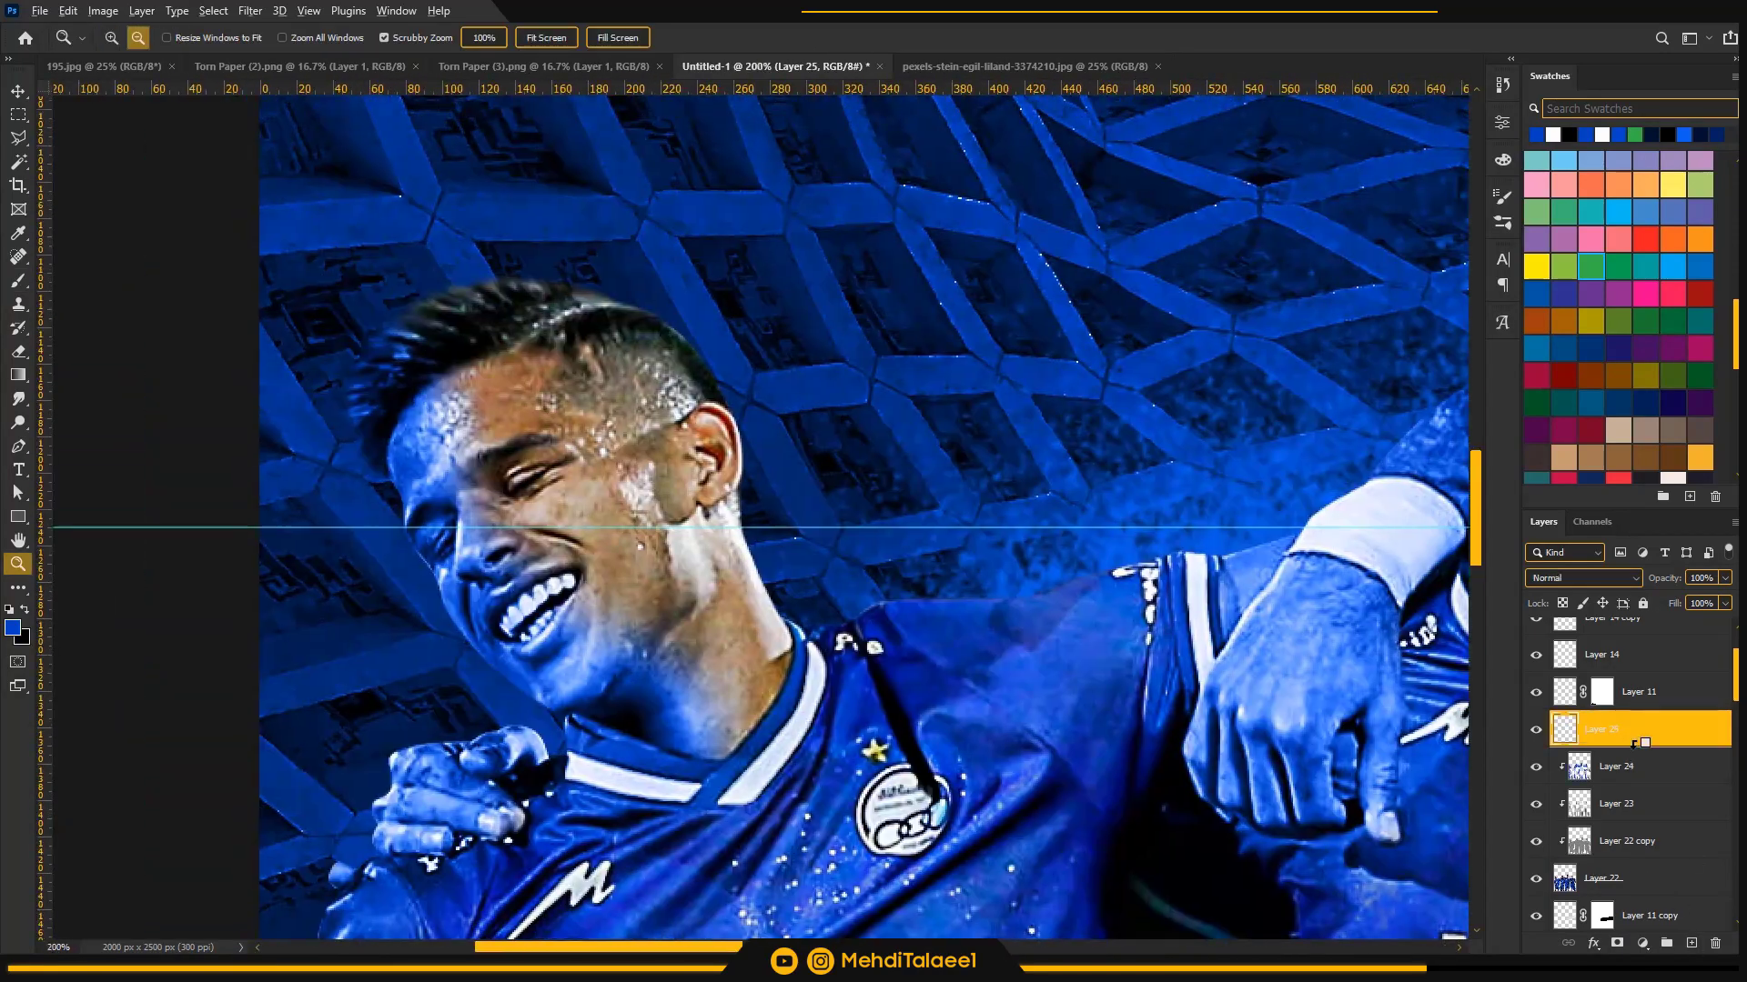
pyautogui.press('Delete')
pyautogui.click(1616, 943)
# - Mask part of the blue tint off the leftmost player's face, neck and arm with a small black brush at 50% opacity
pyautogui.press('b')
pyautogui.press('5')
pyautogui.press('[')
pyautogui.press('[')
pyautogui.press('[')
pyautogui.press('[')
pyautogui.press('[')
pyautogui.press('[')
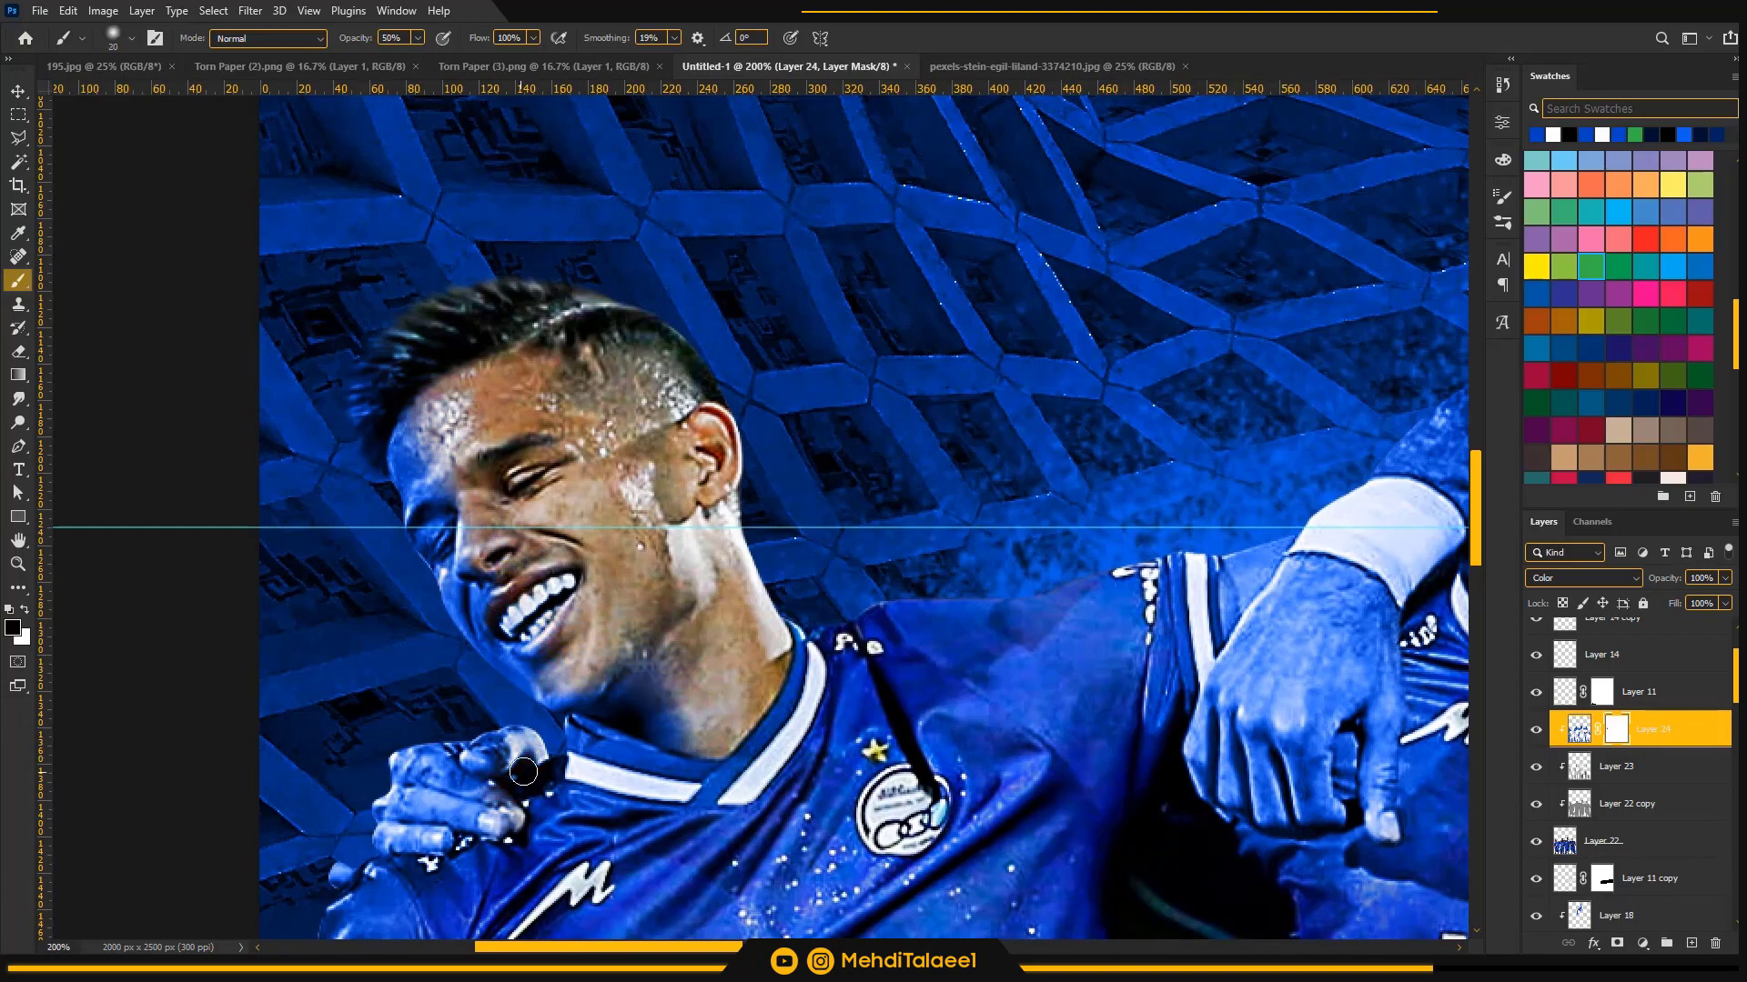
pyautogui.press('5')
pyautogui.moveTo(471, 815); pyautogui.dragTo(534, 563)
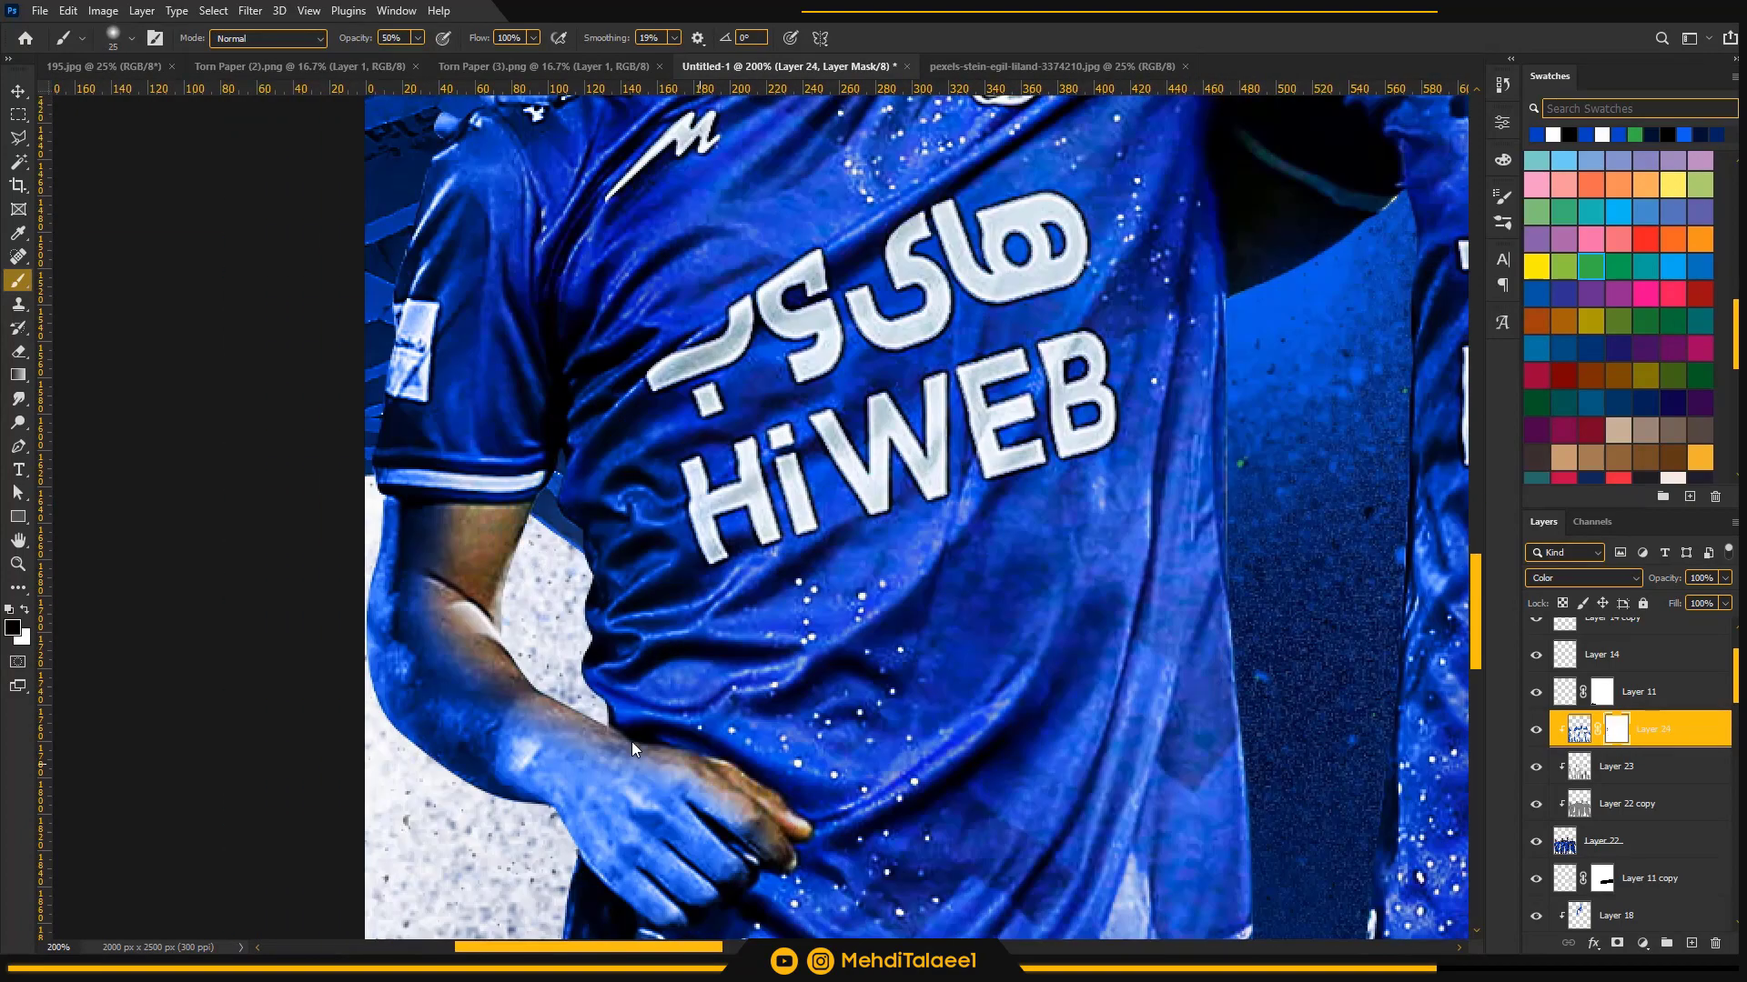
# - Soften the blue tint on the leftmost player's lower hand by masking with a smaller brush at 20% opacity
pyautogui.press('2')
pyautogui.press('[')
pyautogui.press('[')
pyautogui.press('[')
pyautogui.press('[')
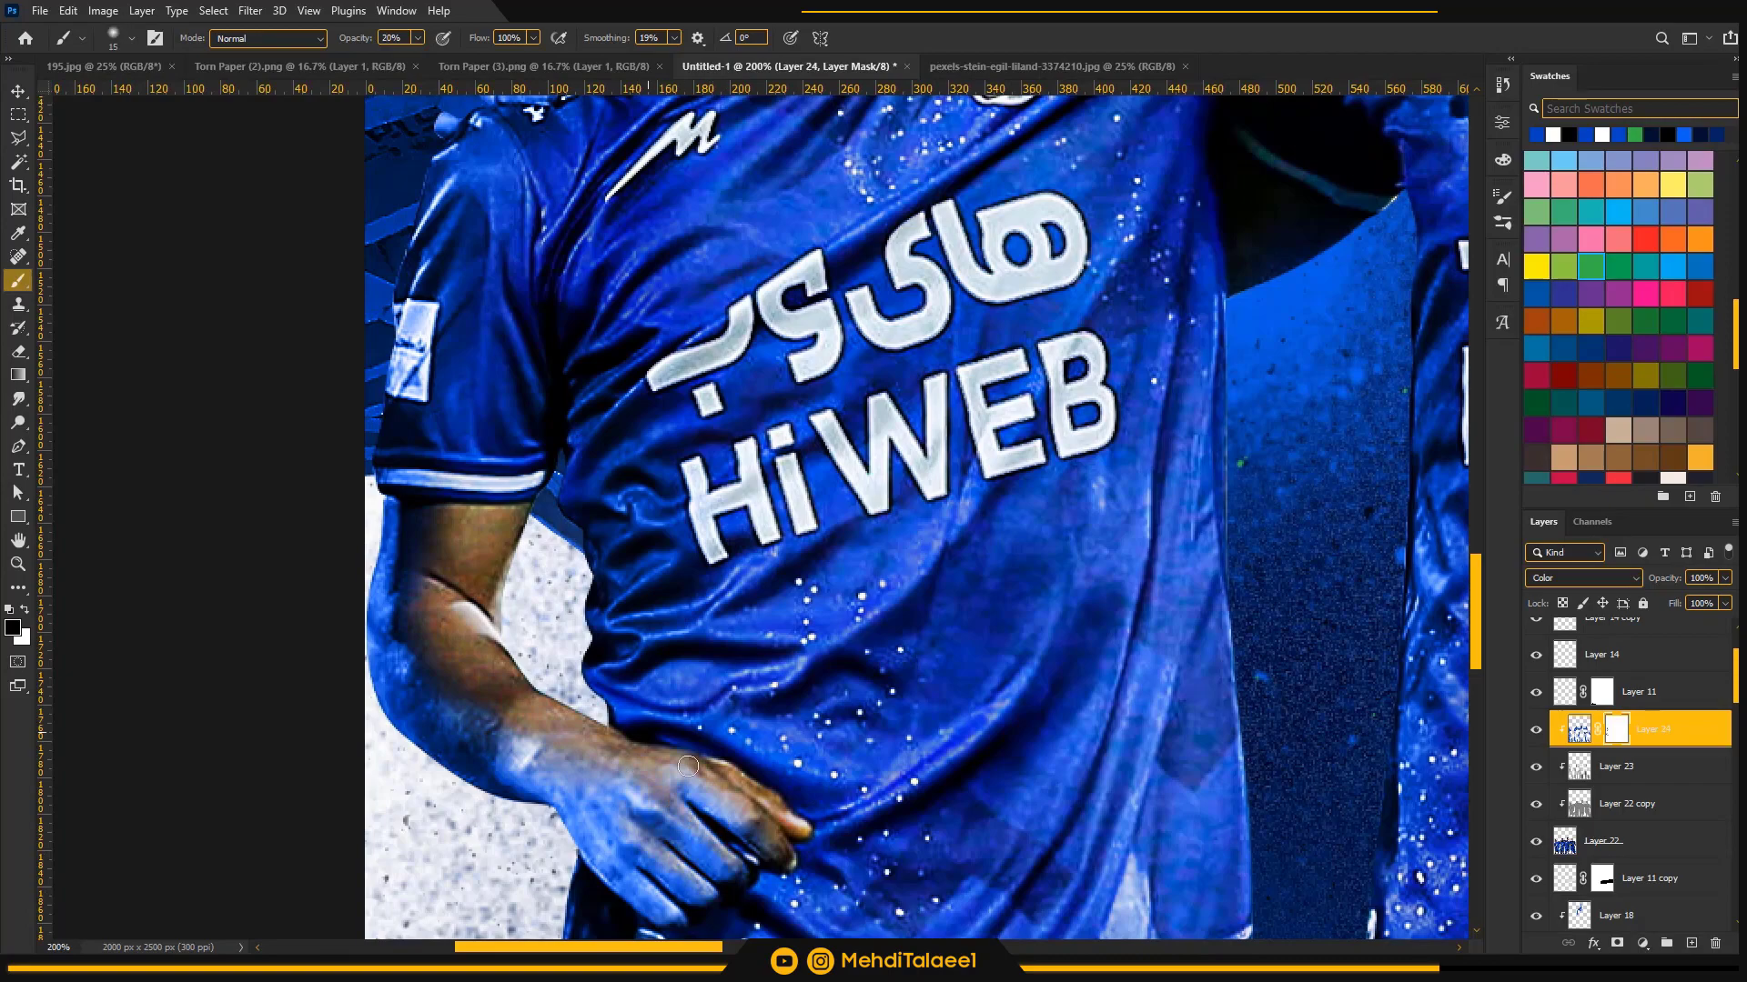
pyautogui.moveTo(688, 766); pyautogui.dragTo(713, 575)
pyautogui.moveTo(678, 910); pyautogui.dragTo(729, 655)
# - Mask the blue tint off the inner parts of the leftmost and second players' legs at 50% opacity
pyautogui.press('5')
pyautogui.press(']')
pyautogui.press(']')
pyautogui.press(']')
pyautogui.press(']')
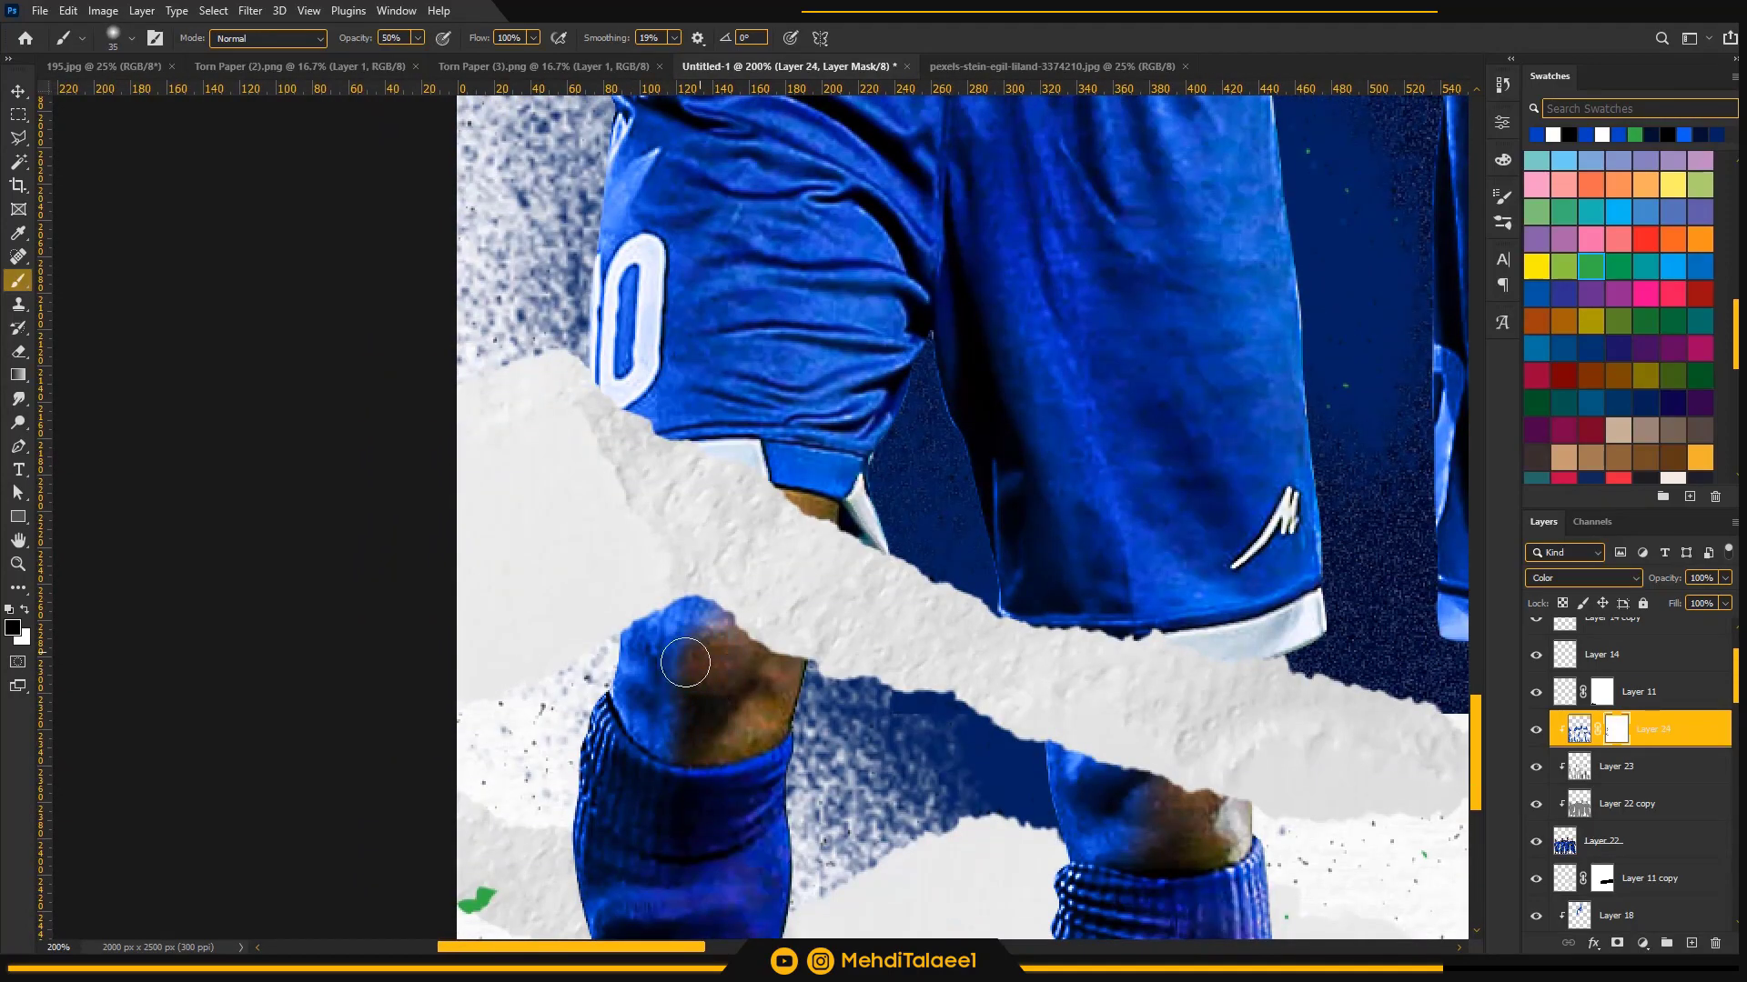
pyautogui.moveTo(1114, 714); pyautogui.dragTo(913, 554)
pyautogui.moveTo(1405, 578)
pyautogui.mouseDown()
pyautogui.moveTo(993, 677)
pyautogui.moveTo(793, 700)
pyautogui.moveTo(714, 739)
pyautogui.mouseUp()
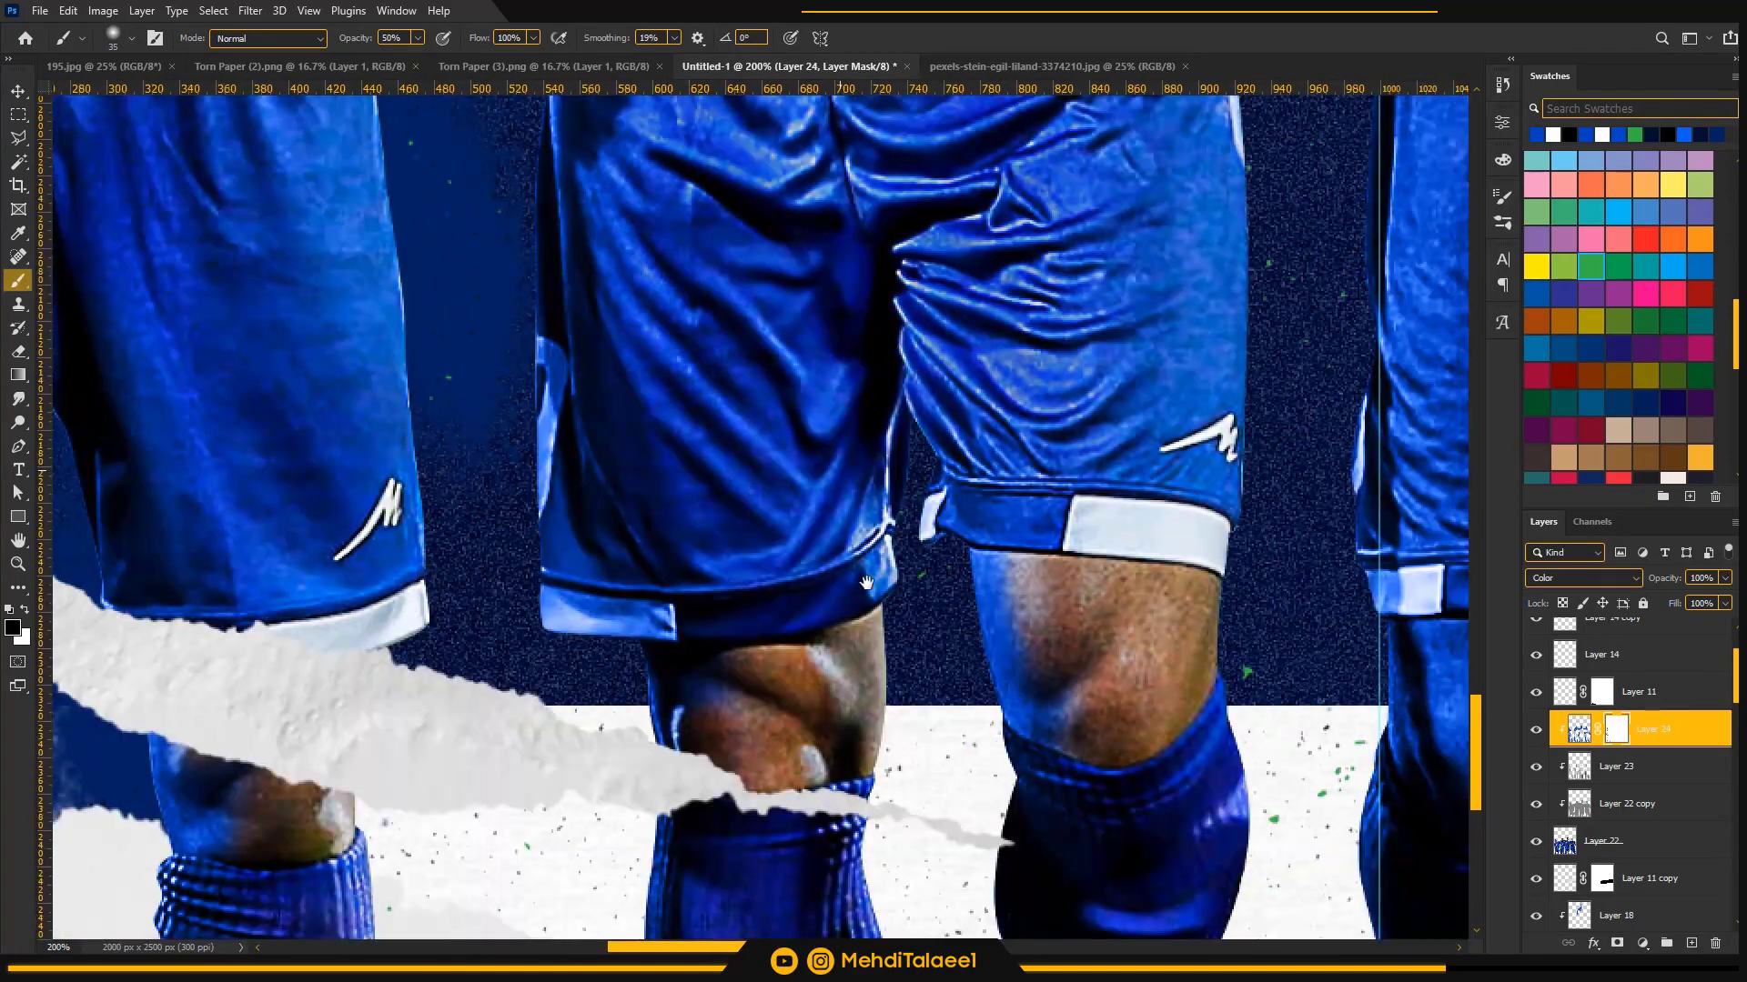
# - Mask the blue tint on the wristbanded hand at 20% opacity and on its forearm at 50% opacity
pyautogui.moveTo(745, 146); pyautogui.dragTo(869, 892)
pyautogui.moveTo(773, 118); pyautogui.dragTo(857, 896)
pyautogui.press('2')
pyautogui.press('[')
pyautogui.press('[')
pyautogui.press('[')
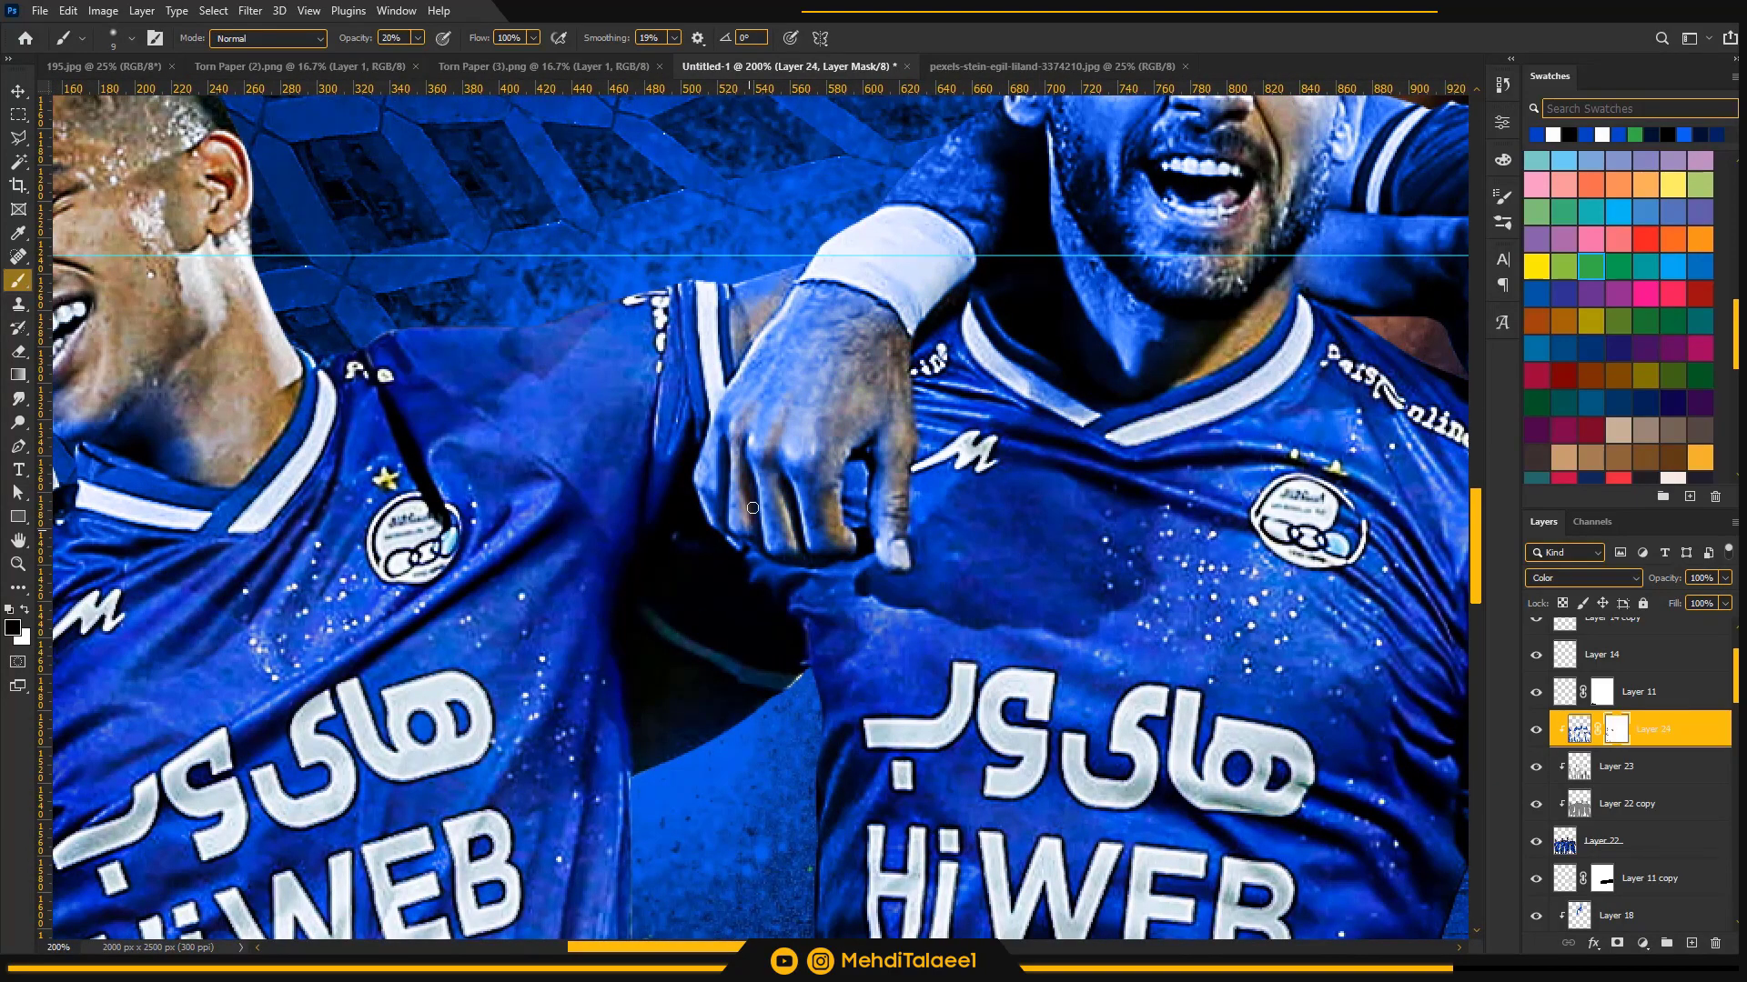
pyautogui.press('5')
pyautogui.press(']')
pyautogui.moveTo(953, 187); pyautogui.dragTo(980, 202)
# - Gently mask the blue tint on the second player's face with a small brush at 10% opacity
pyautogui.moveTo(1073, 309); pyautogui.dragTo(964, 630)
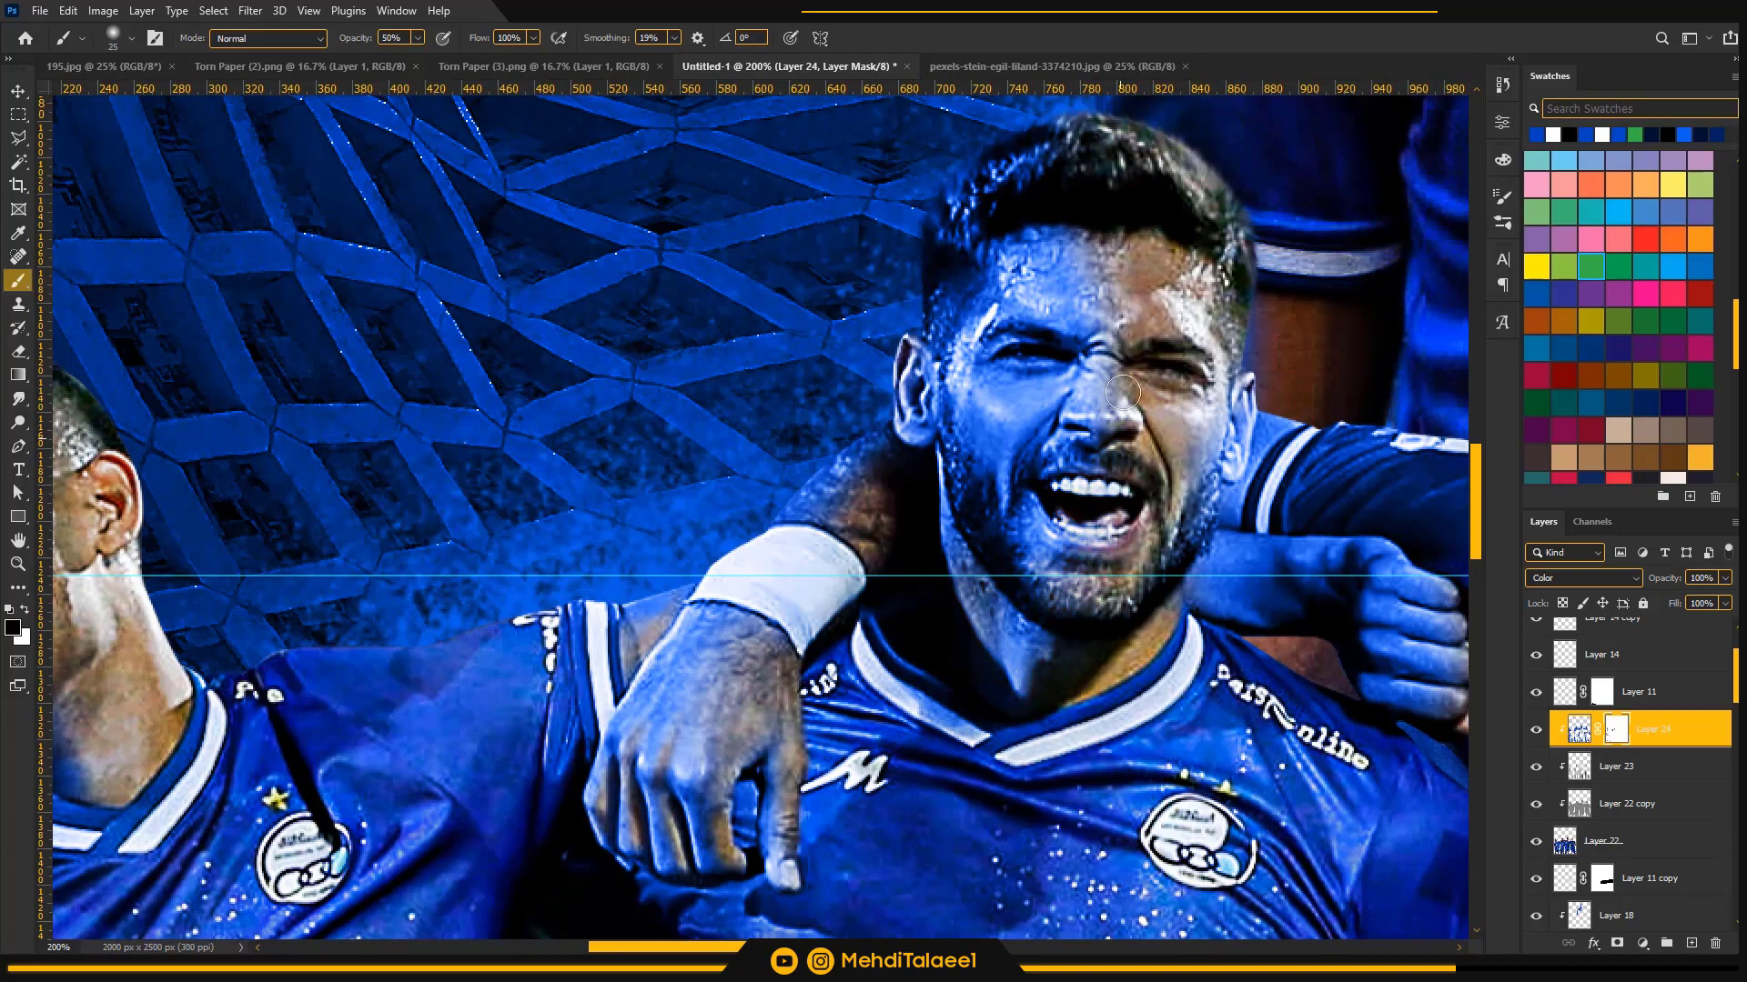
pyautogui.press('1')
pyautogui.moveTo(1057, 280); pyautogui.dragTo(974, 379)
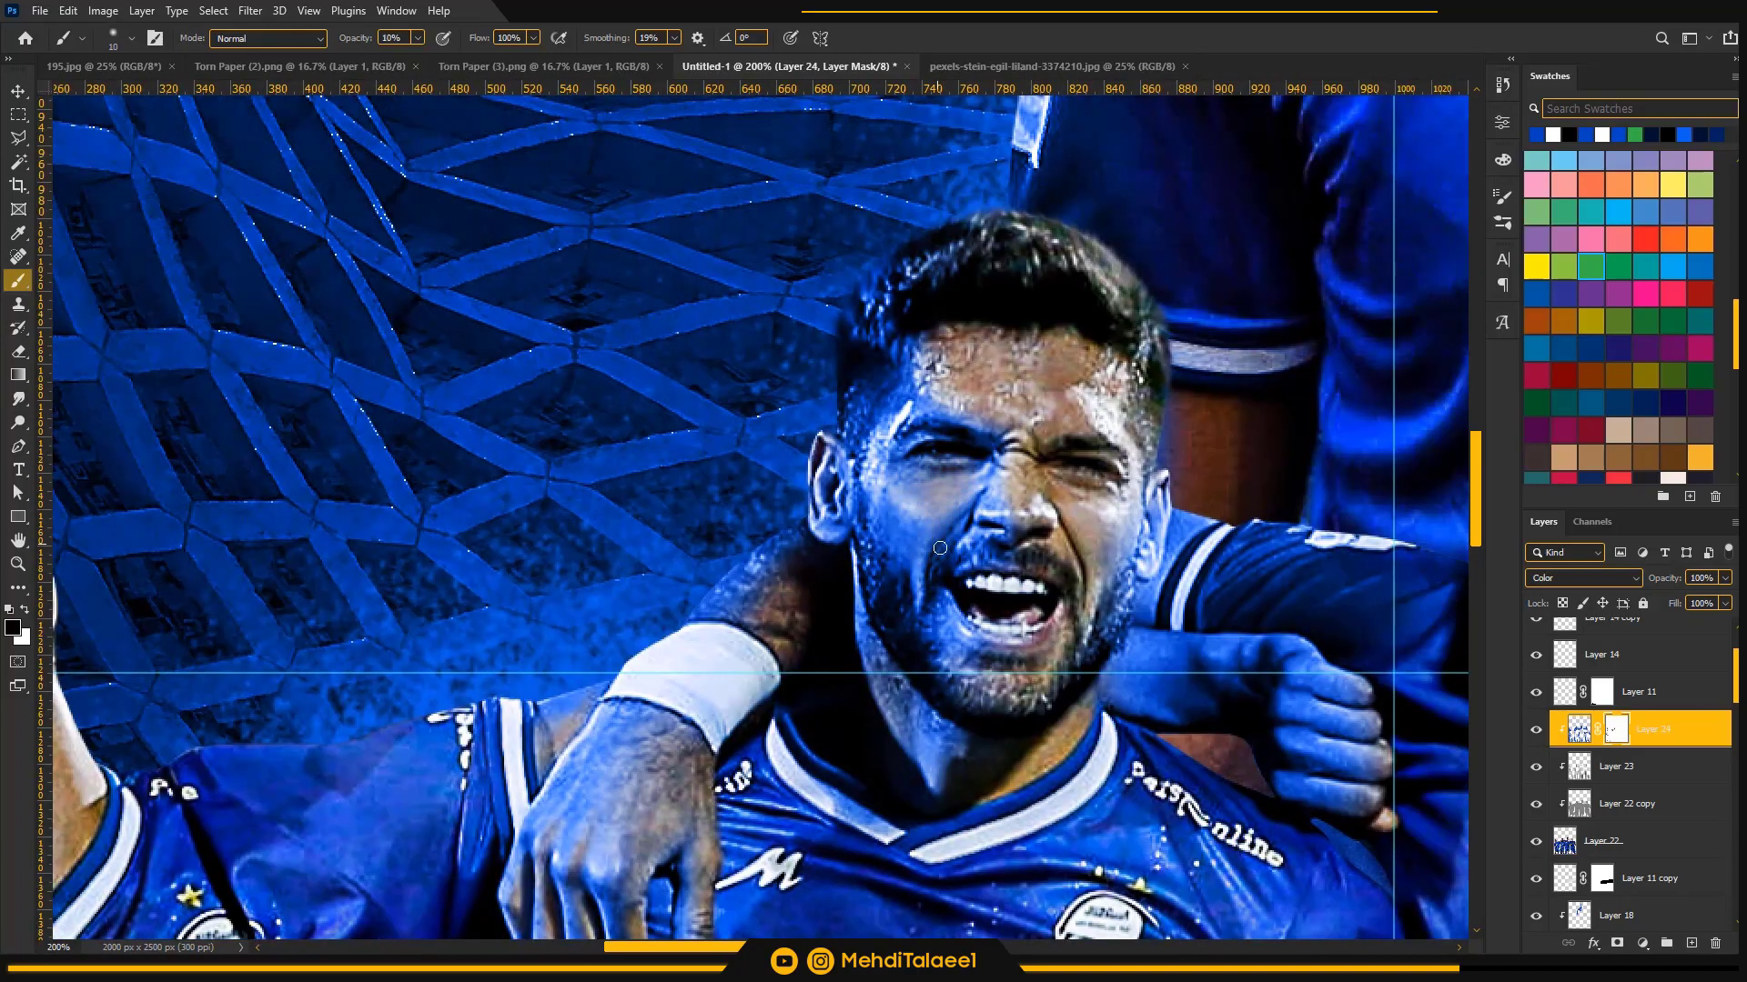
pyautogui.moveTo(973, 582); pyautogui.dragTo(948, 353)
pyautogui.keyDown('alt'); pyautogui.click(948, 353); pyautogui.keyUp('alt')
pyautogui.keyDown('alt'); pyautogui.click(948, 353); pyautogui.keyUp('alt')
pyautogui.keyDown('alt'); pyautogui.click(948, 353); pyautogui.keyUp('alt')
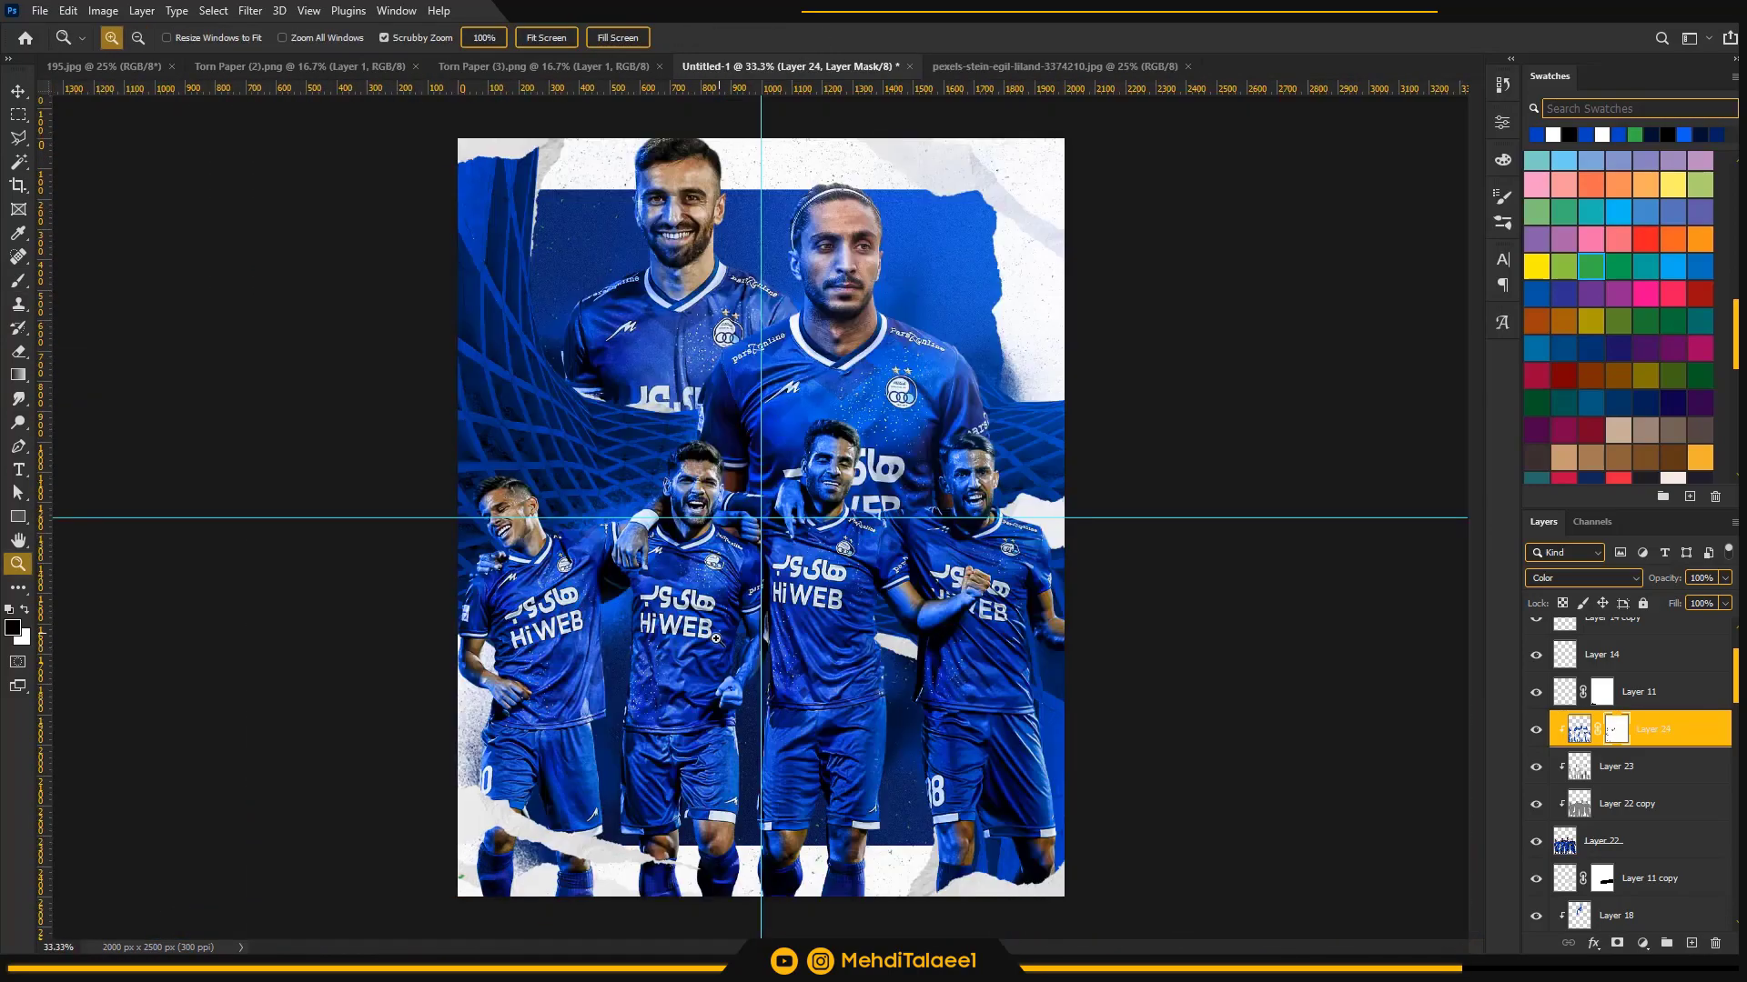
# - Mask part of the blue tint off the second player's lowered fist and forearm at 50% opacity
pyautogui.keyDown('ctrl'); pyautogui.click(725, 694); pyautogui.keyUp('ctrl')
pyautogui.keyDown('ctrl'); pyautogui.click(725, 694); pyautogui.keyUp('ctrl')
pyautogui.keyDown('ctrl'); pyautogui.click(725, 694); pyautogui.keyUp('ctrl')
pyautogui.press('5')
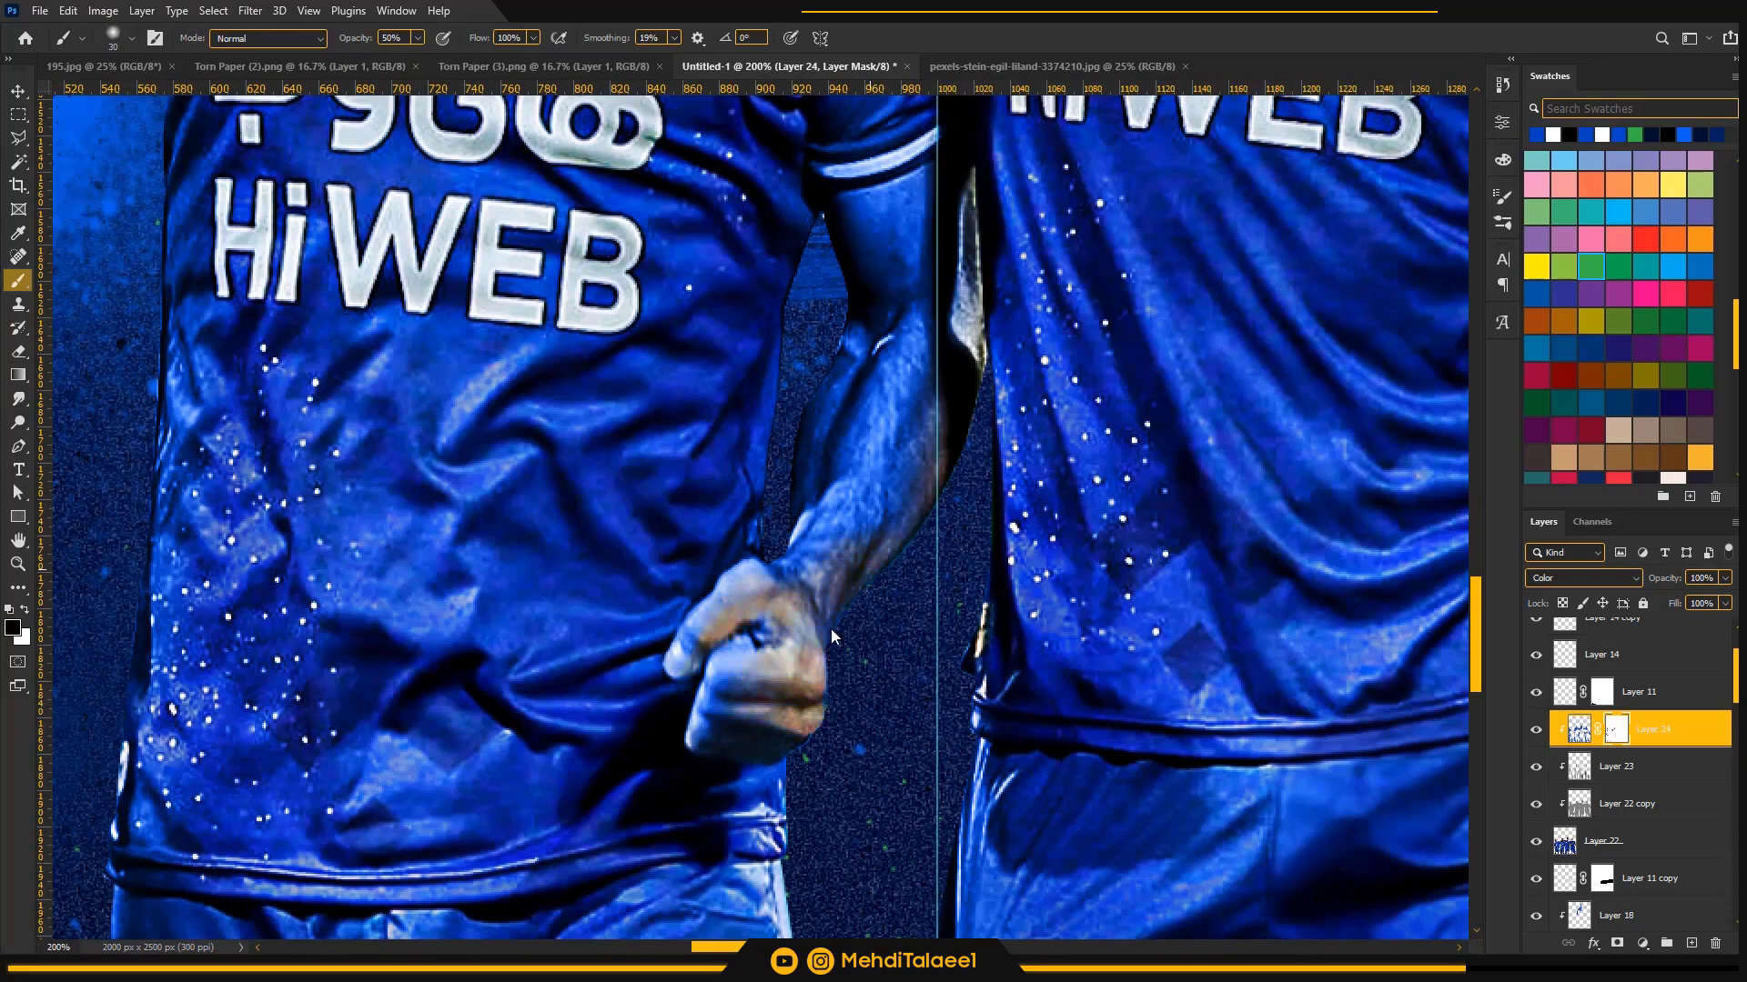
# - Mask the blue tint off the inner side of the third player's legs at 50% opacity, enlarging the brush
pyautogui.moveTo(821, 739); pyautogui.dragTo(736, 234)
pyautogui.moveTo(847, 755); pyautogui.dragTo(759, 250)
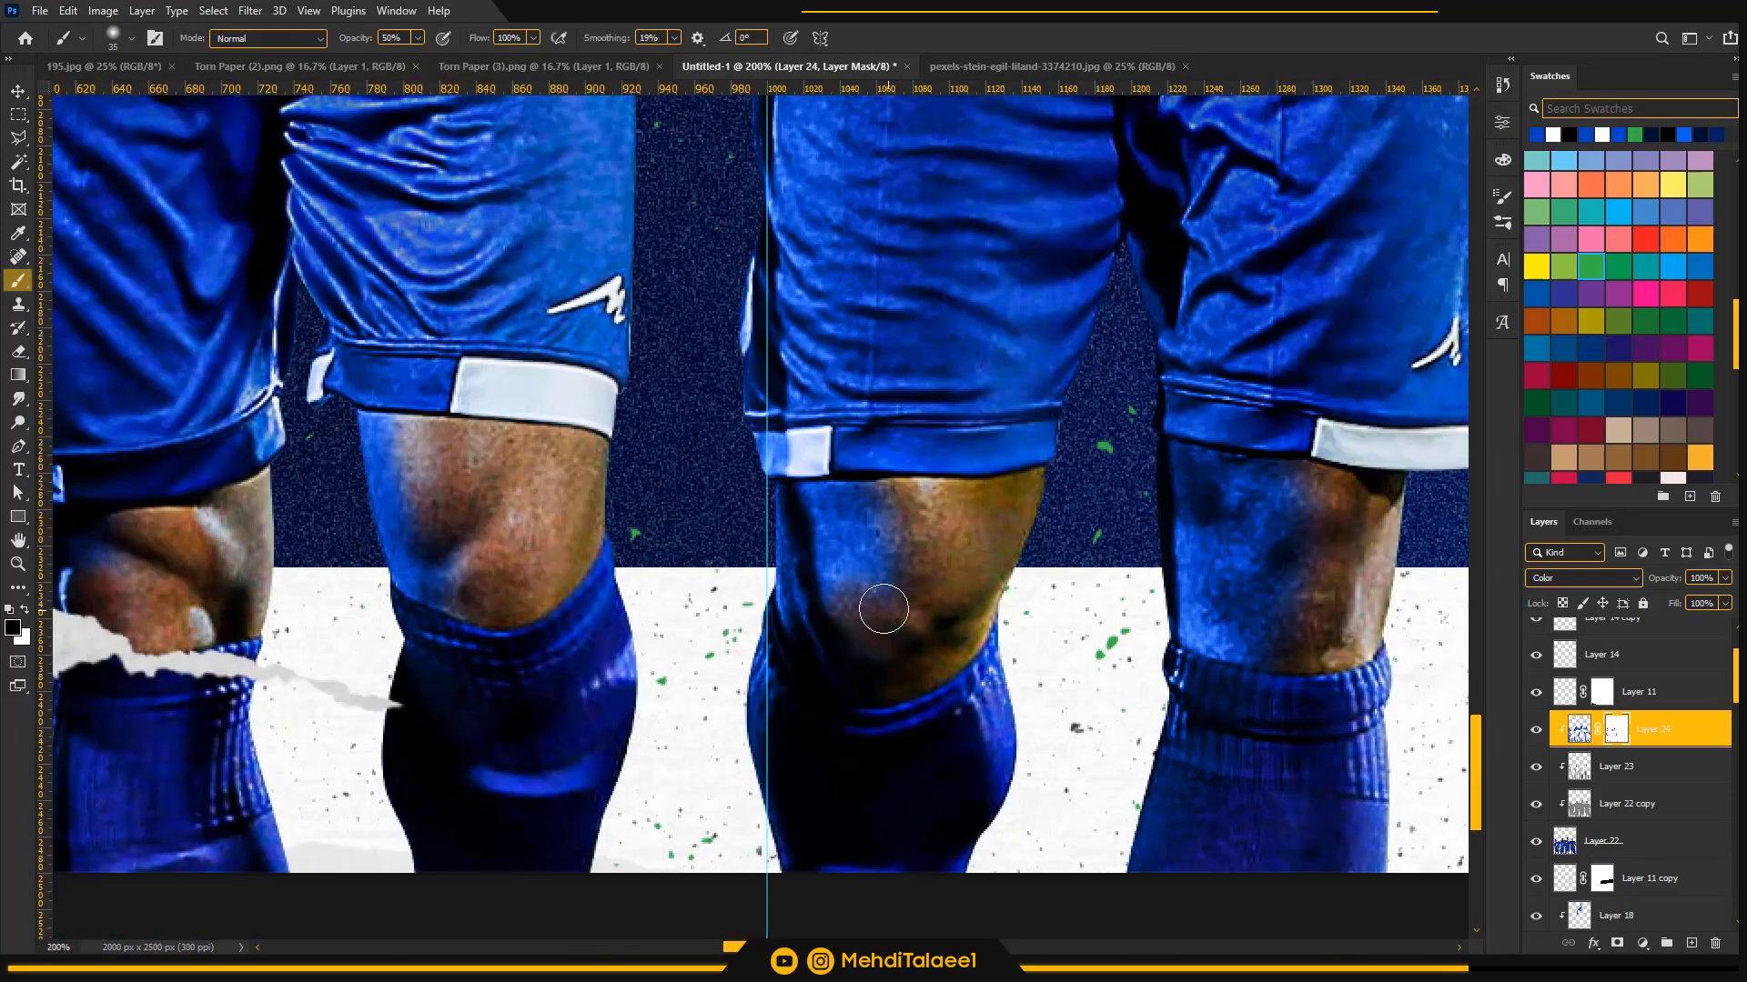
pyautogui.moveTo(850, 656); pyautogui.dragTo(732, 578)
pyautogui.press(']')
pyautogui.press(']')
pyautogui.press(']')
pyautogui.press(']')
pyautogui.press(']')
pyautogui.press(']')
pyautogui.press(']')
pyautogui.press(']')
# - Mask the blue tint off the fist and forearm beside the second player's neck at 50% opacity
pyautogui.moveTo(850, 219); pyautogui.dragTo(810, 878)
pyautogui.moveTo(801, 218); pyautogui.dragTo(760, 878)
pyautogui.moveTo(701, 312); pyautogui.dragTo(810, 967)
pyautogui.press('[')
pyautogui.press('[')
pyautogui.press('[')
pyautogui.press('[')
pyautogui.press('[')
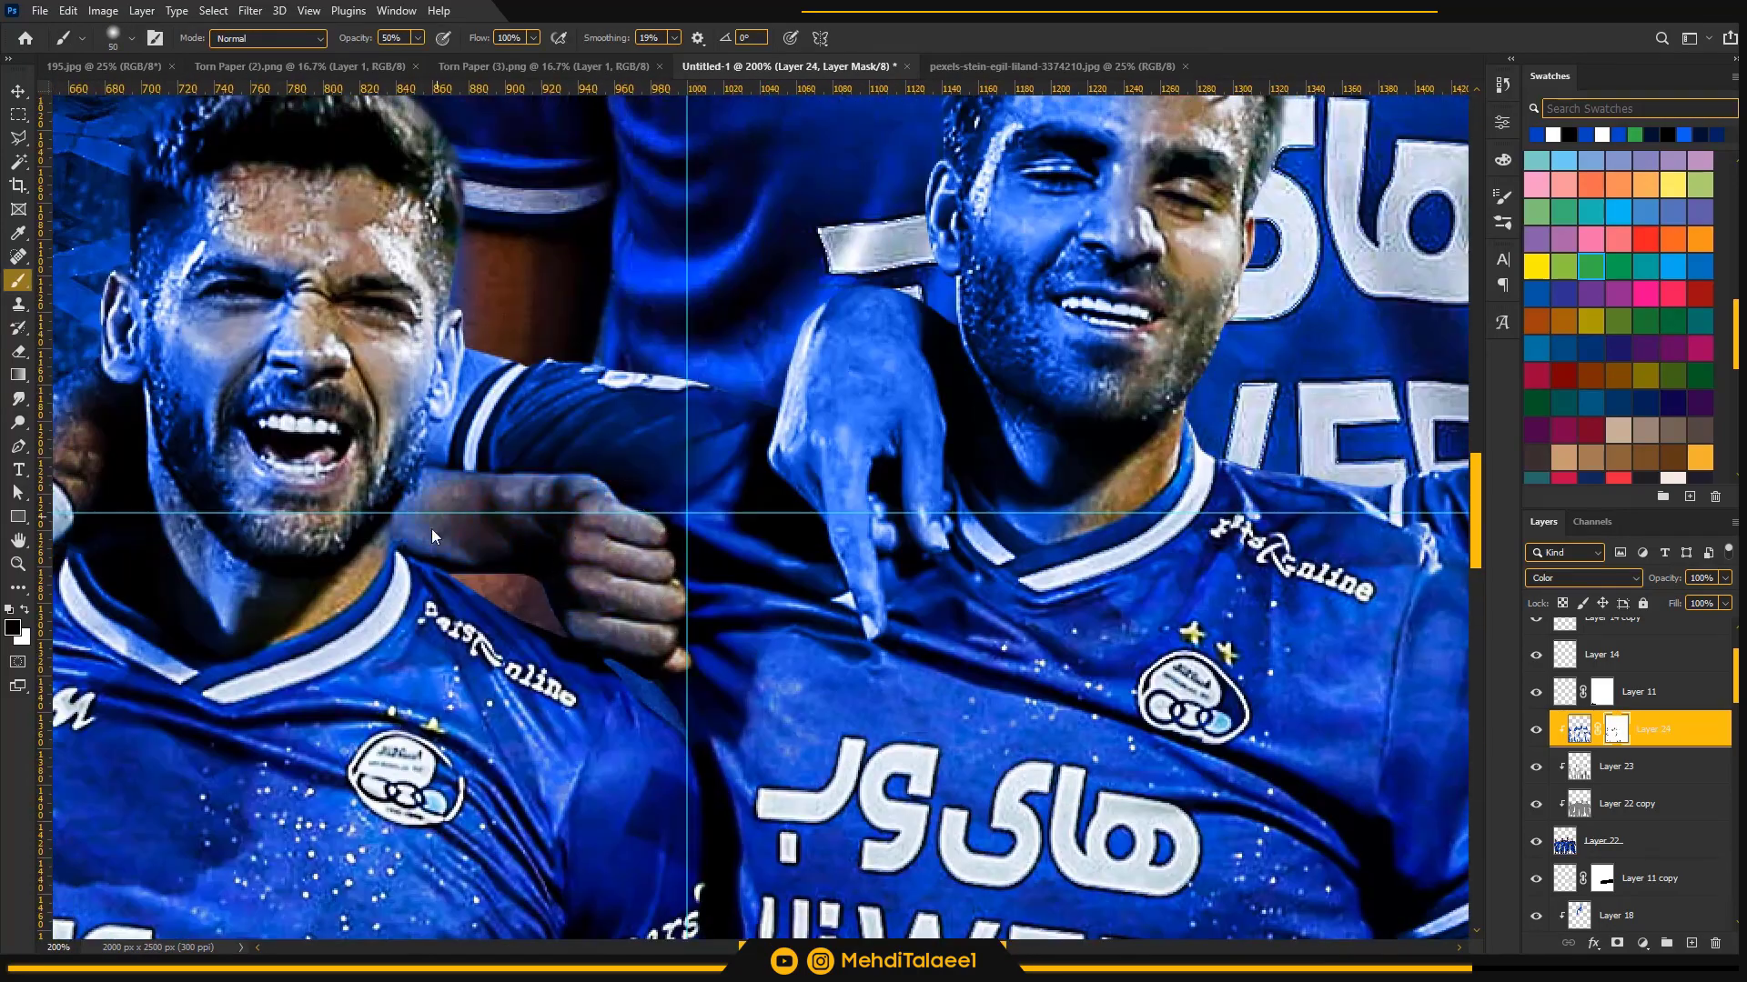
# - Mask the blue tint off the hand resting on the third player's shoulder at 50% opacity with a fine brush
pyautogui.press('x')
pyautogui.press('[')
pyautogui.press('[')
pyautogui.press('[')
pyautogui.press('[')
pyautogui.press('[')
pyautogui.moveTo(898, 486); pyautogui.dragTo(790, 620)
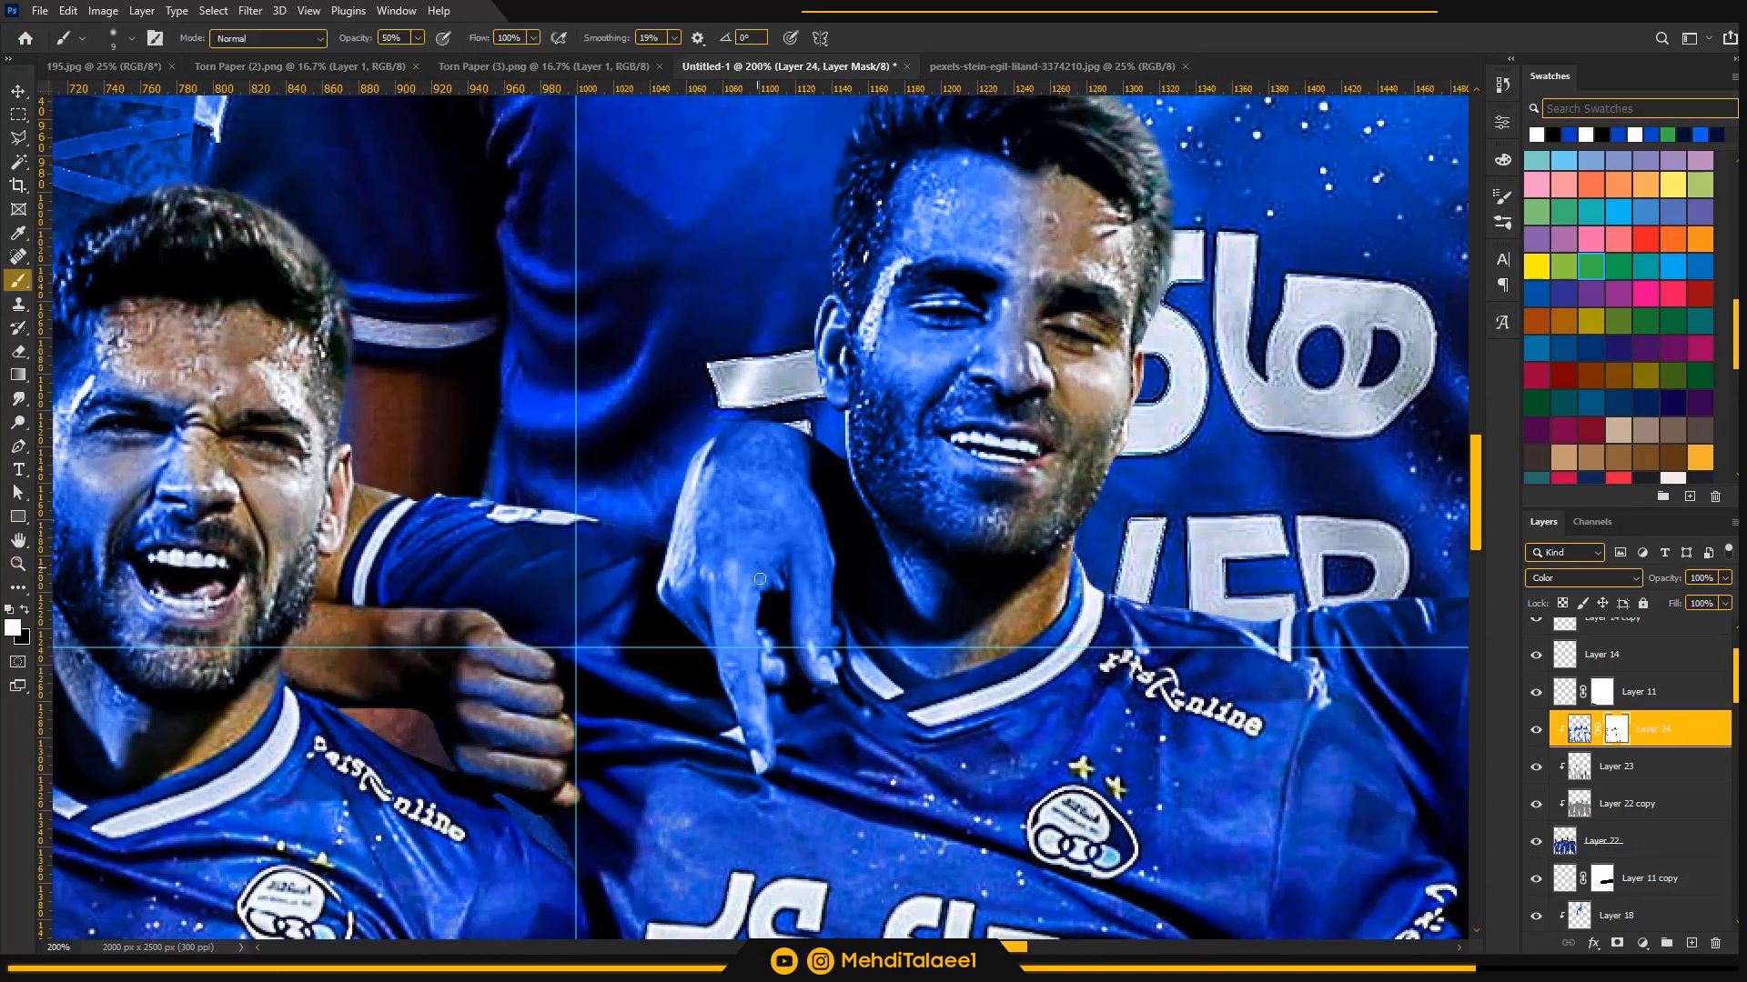
pyautogui.press(']')
pyautogui.press(']')
pyautogui.press(']')
pyautogui.press(']')
pyautogui.press(']')
pyautogui.press(']')
# - Refine the tint mask along the edge of the shoulder hand, swapping between white and black paint
pyautogui.press('x')
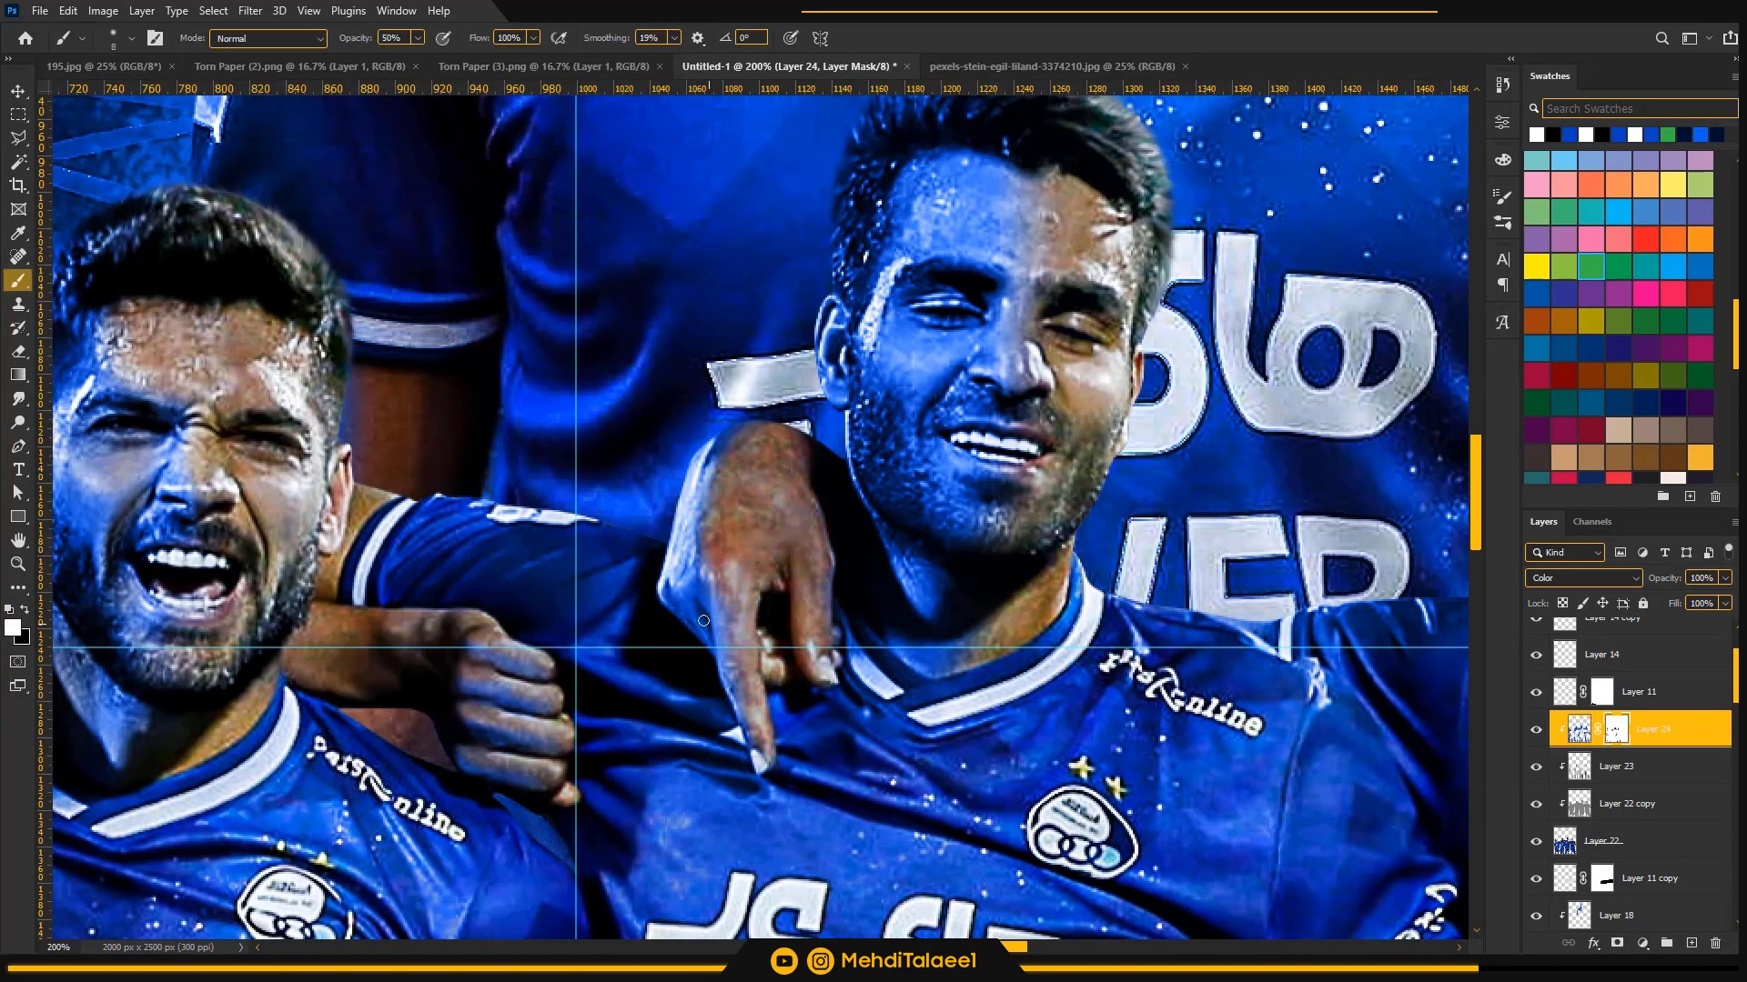
pyautogui.press('x')
pyautogui.press('x')
pyautogui.press(']')
pyautogui.press(']')
pyautogui.press(']')
pyautogui.press(']')
pyautogui.press(']')
pyautogui.press(']')
pyautogui.scroll(-3, 830, 635)
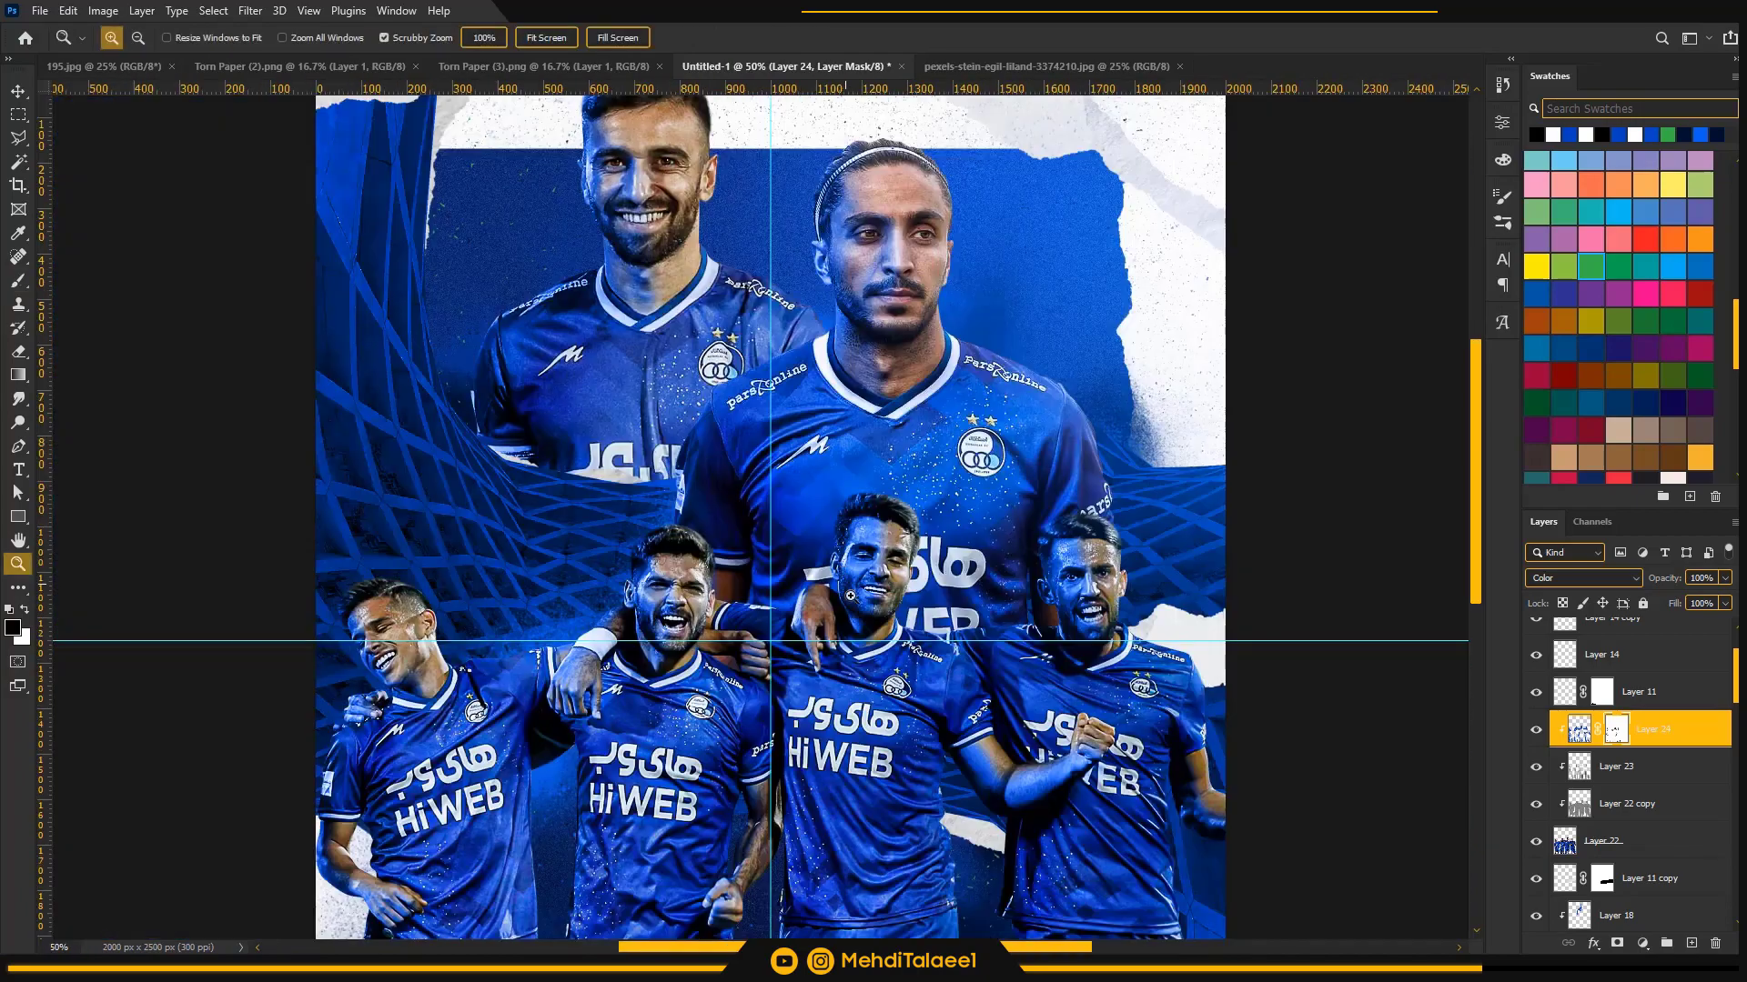
# - Partly mask the blue tint on the third player's face at 20% opacity, varying the brush size
pyautogui.scroll(3, 864, 630)
pyautogui.press(']')
pyautogui.press(']')
pyautogui.press(']')
pyautogui.press(']')
pyautogui.press(']')
pyautogui.press(']')
pyautogui.press(']')
pyautogui.press(']')
pyautogui.press(']')
pyautogui.press(']')
pyautogui.press(']')
pyautogui.press(']')
pyautogui.press('2')
pyautogui.moveTo(878, 242); pyautogui.dragTo(909, 218)
pyautogui.moveTo(922, 461)
pyautogui.mouseDown()
pyautogui.moveTo(947, 580)
pyautogui.moveTo(934, 507)
pyautogui.mouseUp()
pyautogui.press('[')
pyautogui.press('[')
pyautogui.press('[')
pyautogui.press('[')
pyautogui.press('[')
pyautogui.scroll(-3, 850, 619)
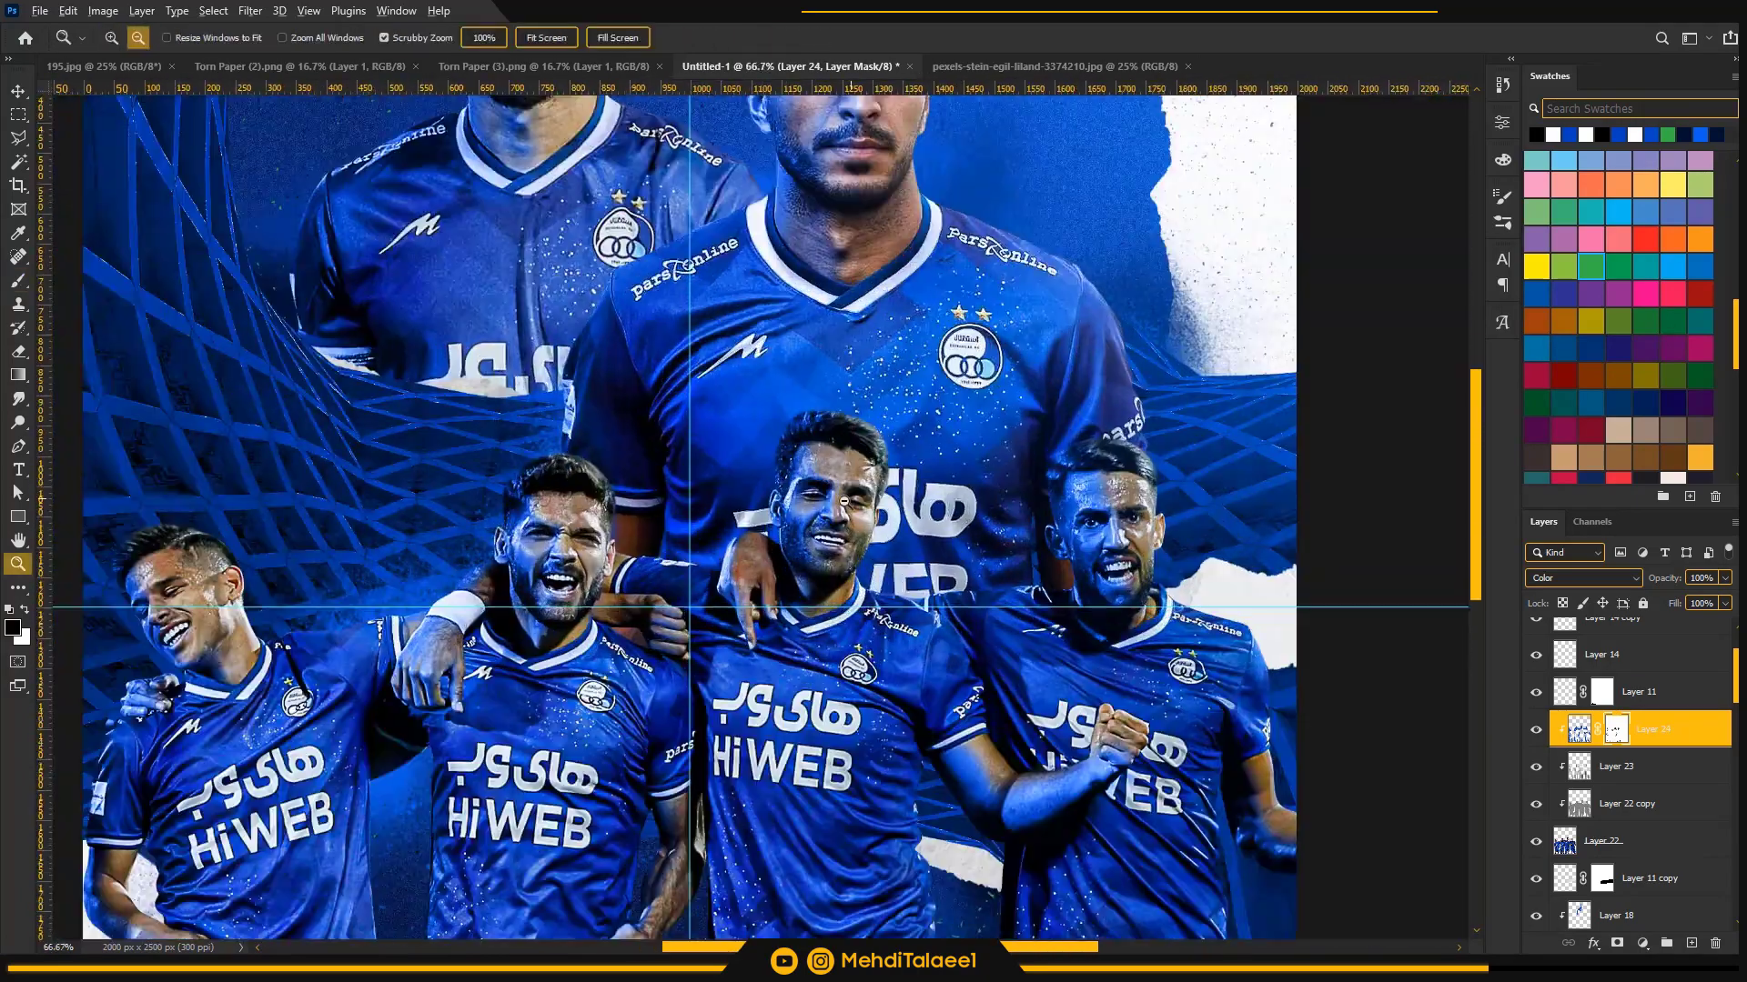
# - Mask the blue tint off the upper side of the third player's raised forearm and fist at 50% opacity
pyautogui.scroll(3, 803, 634)
pyautogui.press(']')
pyautogui.press(']')
pyautogui.press(']')
pyautogui.press(']')
pyautogui.press(']')
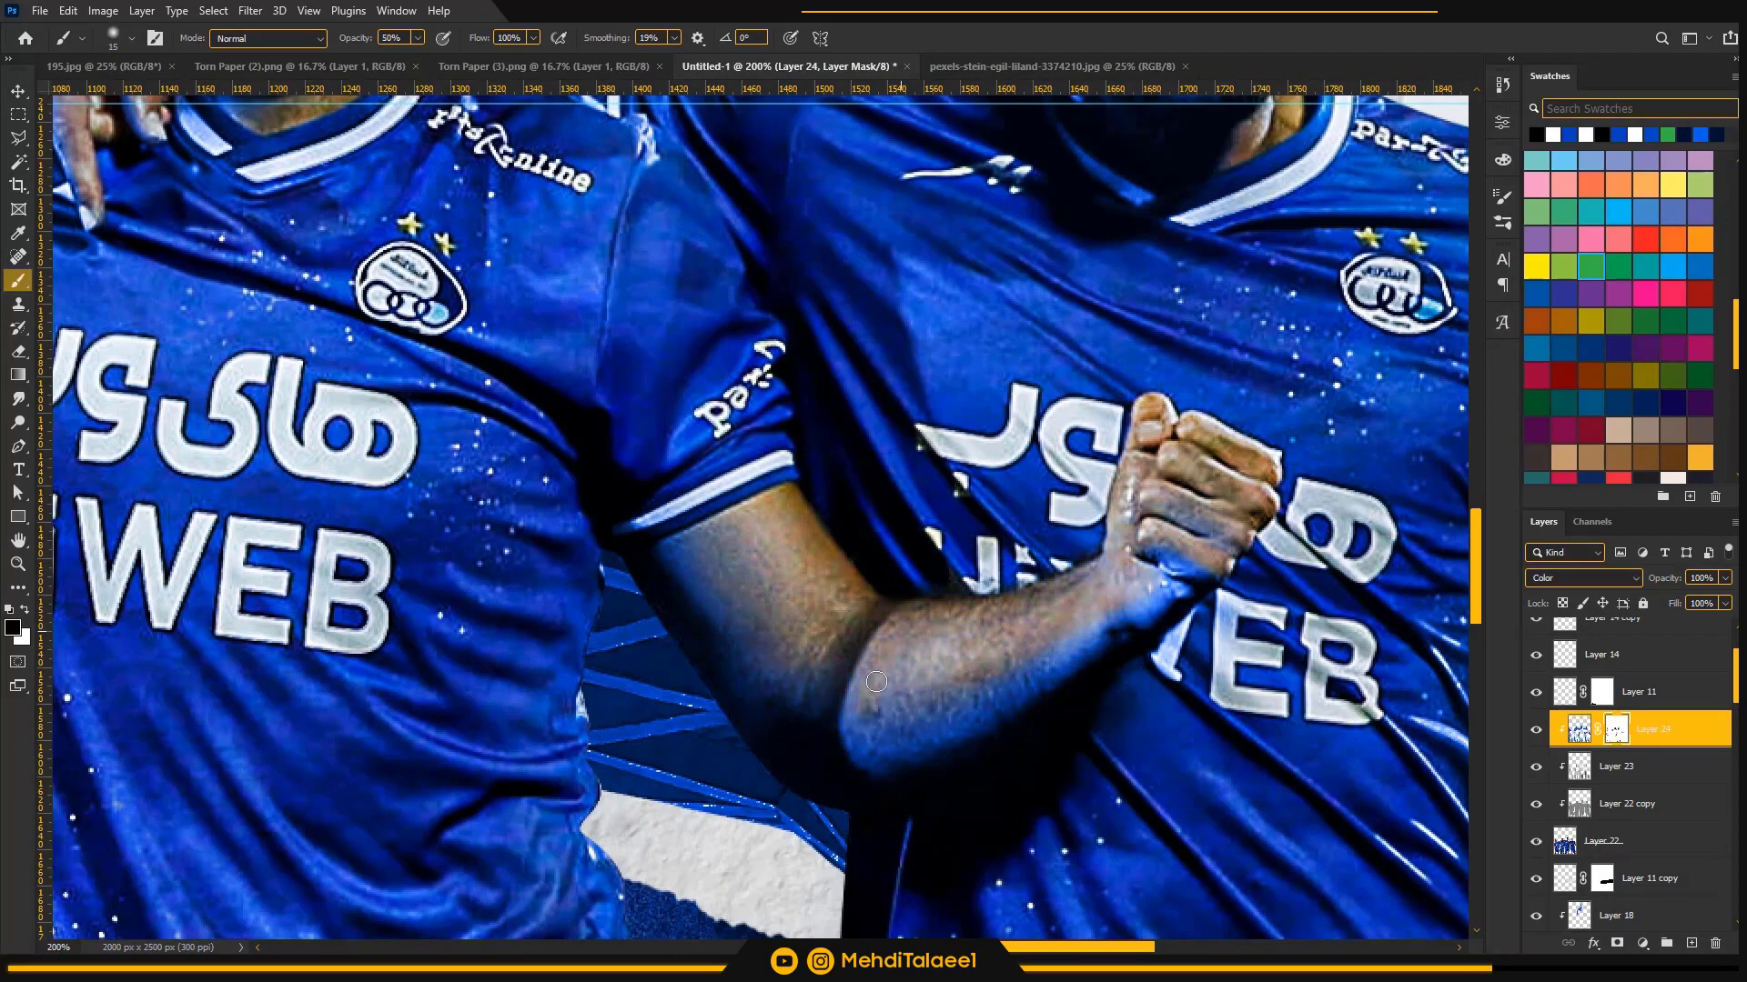
# - Mask the blue tint off the knees of the third and fourth players at 50% opacity with a larger brush
pyautogui.press(']')
pyautogui.press(']')
pyautogui.press(']')
pyautogui.press(']')
pyautogui.scroll(-3, 876, 682)
pyautogui.scroll(3, 912, 696)
pyautogui.moveTo(1376, 675); pyautogui.dragTo(1177, 557)
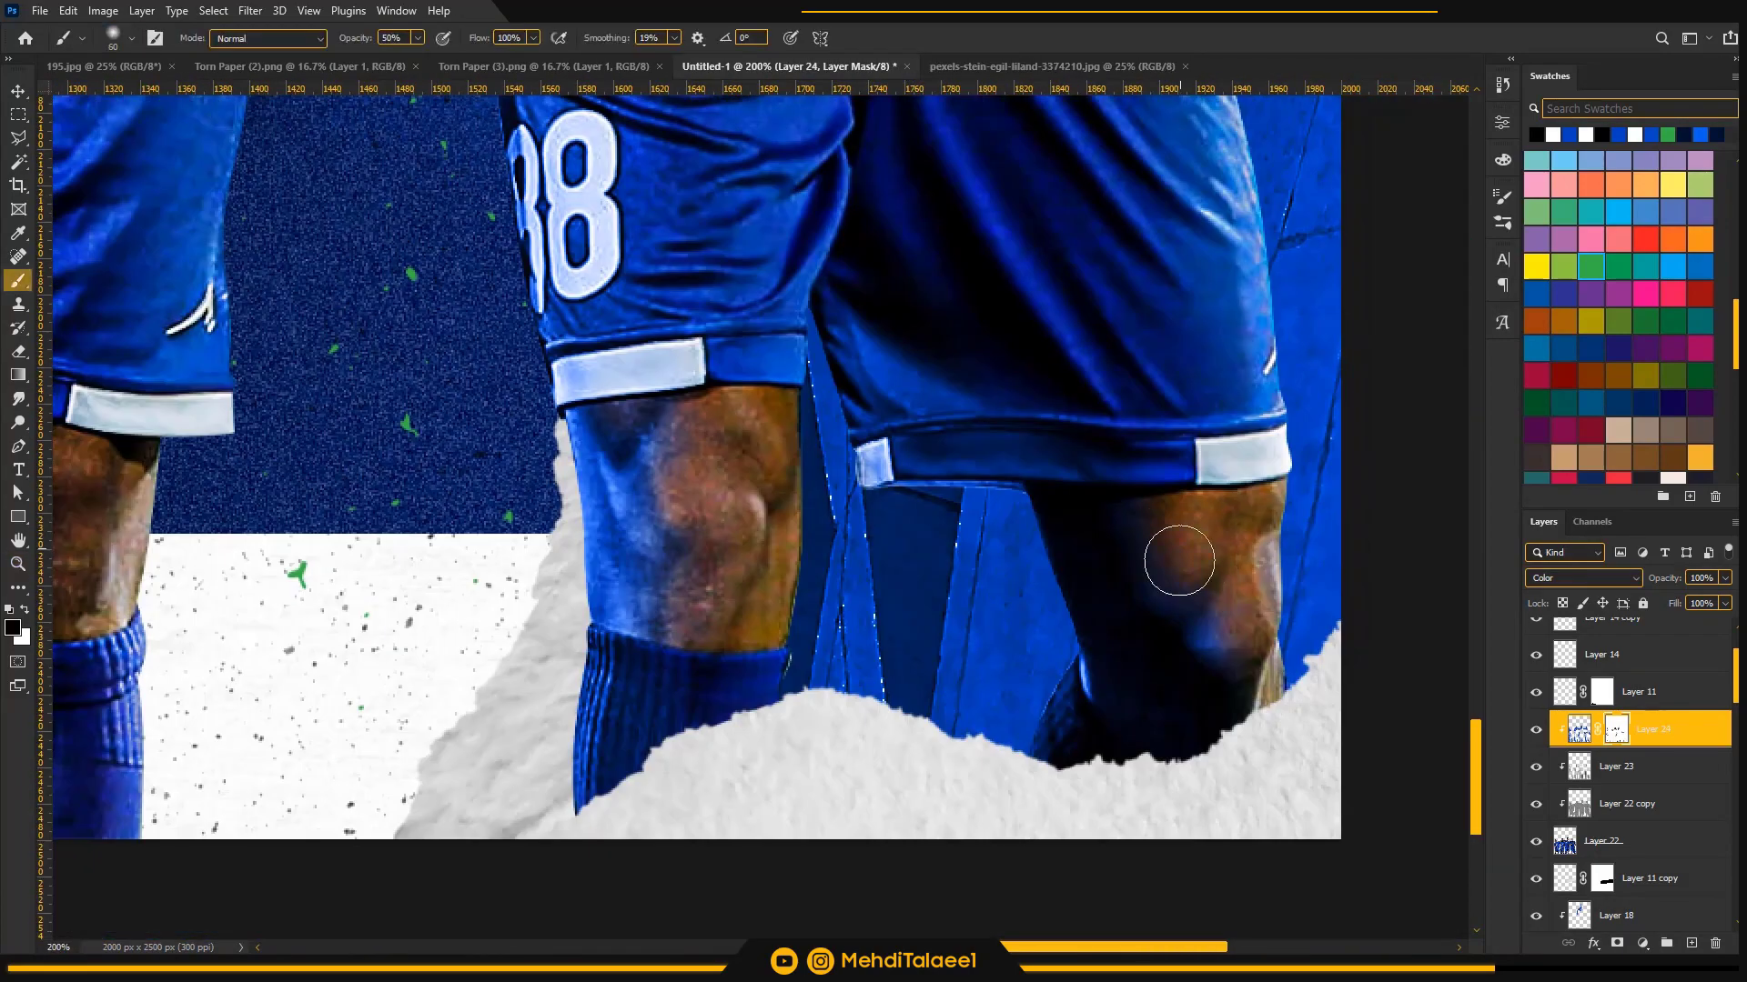
# - Partly mask the blue tint on the fourth player's face at 20% opacity
pyautogui.keyDown('alt'); pyautogui.click(1078, 646); pyautogui.keyUp('alt')
pyautogui.keyDown('alt'); pyautogui.click(1078, 646); pyautogui.keyUp('alt')
pyautogui.keyDown('ctrl'); pyautogui.click(1096, 164); pyautogui.keyUp('ctrl')
pyautogui.keyDown('ctrl'); pyautogui.click(1096, 164); pyautogui.keyUp('ctrl')
pyautogui.keyDown('alt'); pyautogui.click(909, 416); pyautogui.keyUp('alt')
pyautogui.keyDown('alt'); pyautogui.click(909, 415); pyautogui.keyUp('alt')
pyautogui.scroll(3, 910, 415)
pyautogui.press('b')
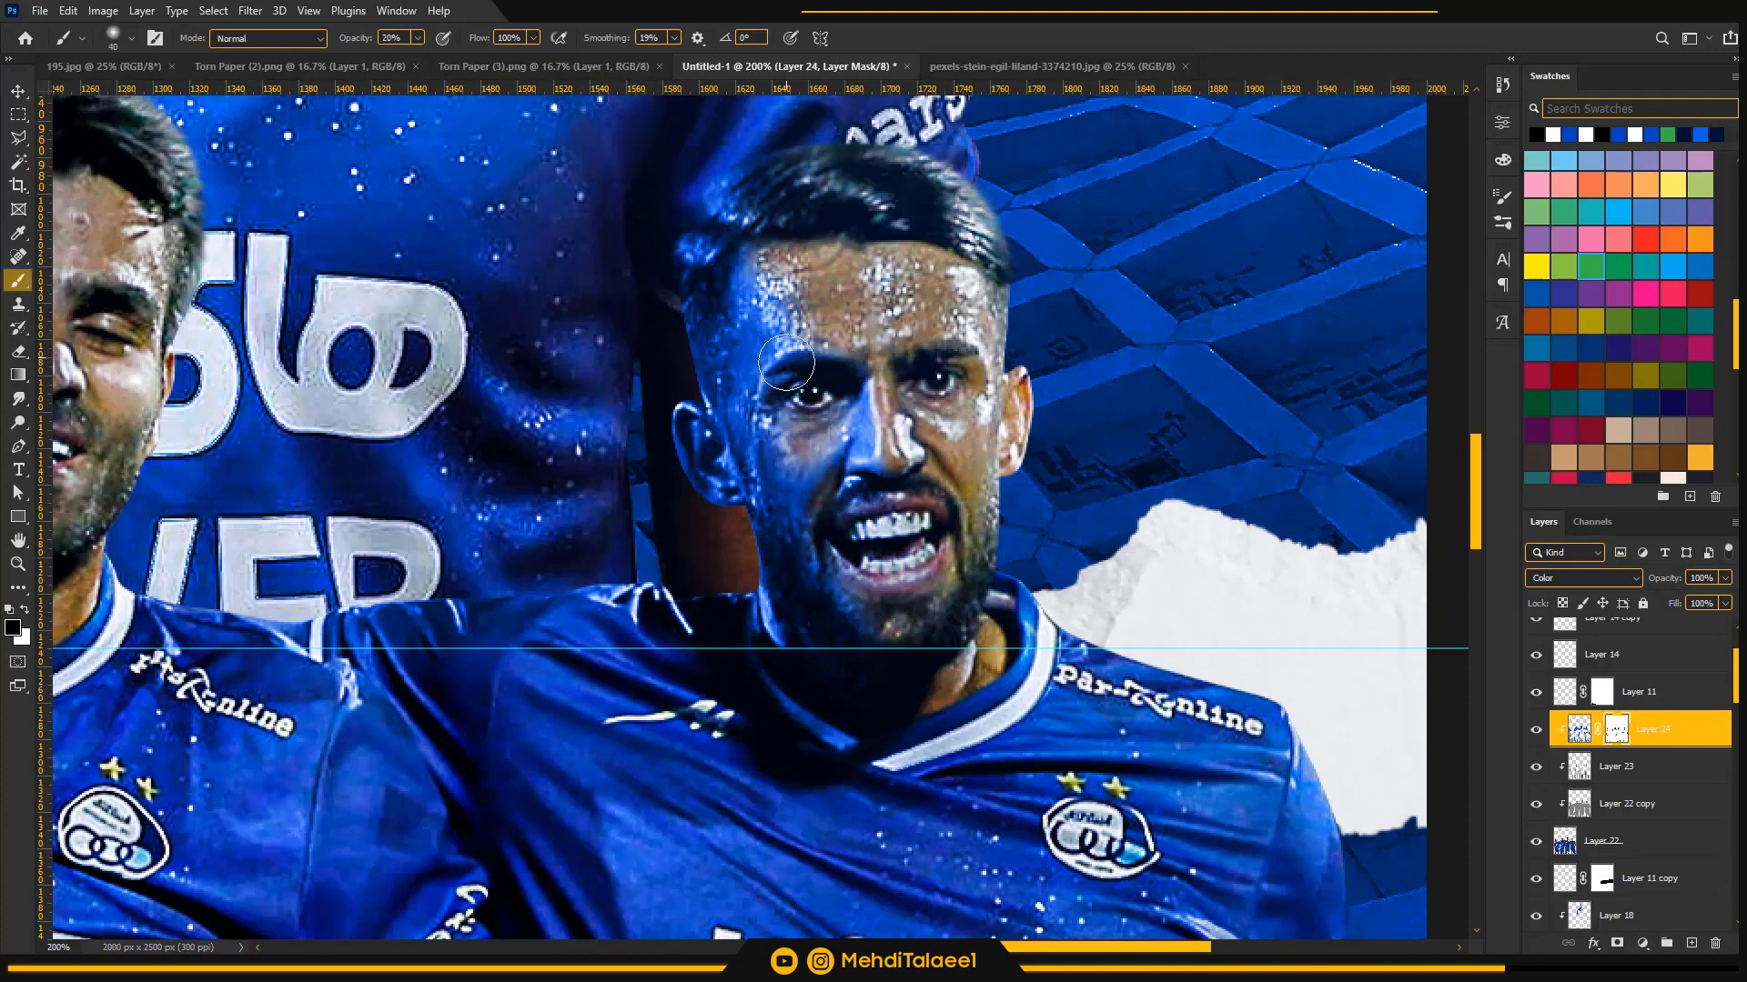
pyautogui.press('z')
pyautogui.hotkey('ctrl', '0')
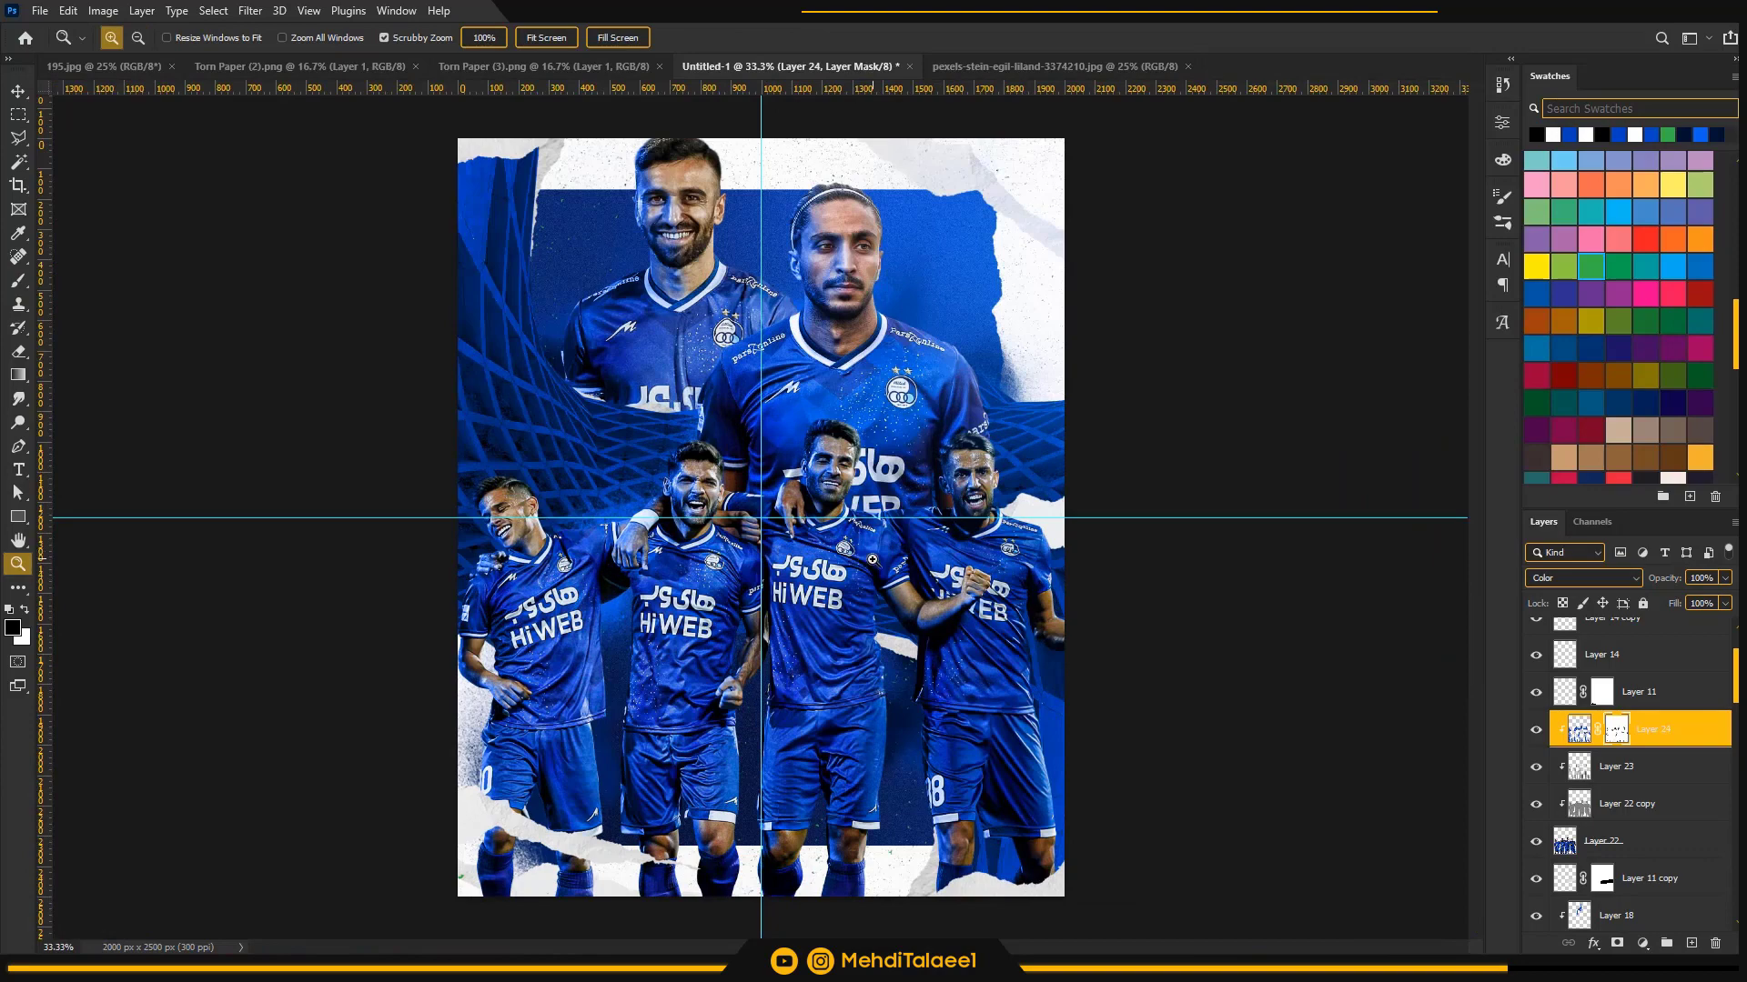
# - Move the Layer 7 glow over the front players and set its blend mode to Screen
pyautogui.scroll(2, 1735, 665)
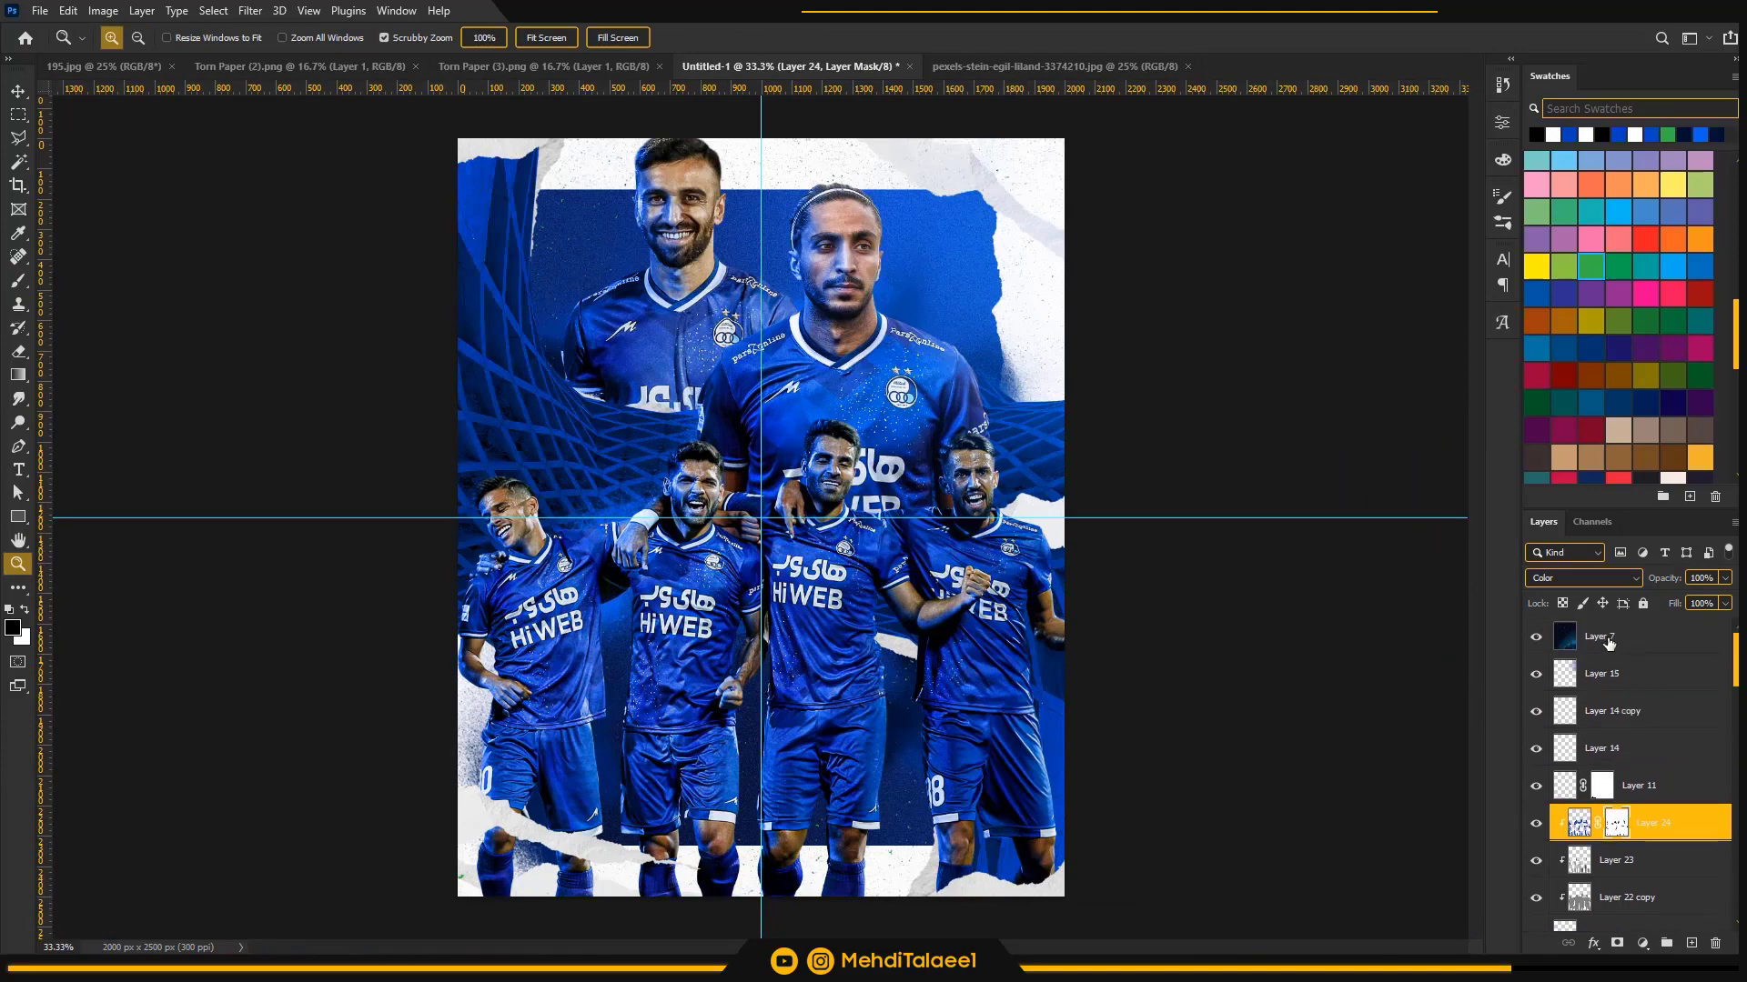
pyautogui.click(1608, 644)
pyautogui.press('v')
pyautogui.moveTo(1071, 694); pyautogui.dragTo(790, 587)
pyautogui.click(1561, 579)
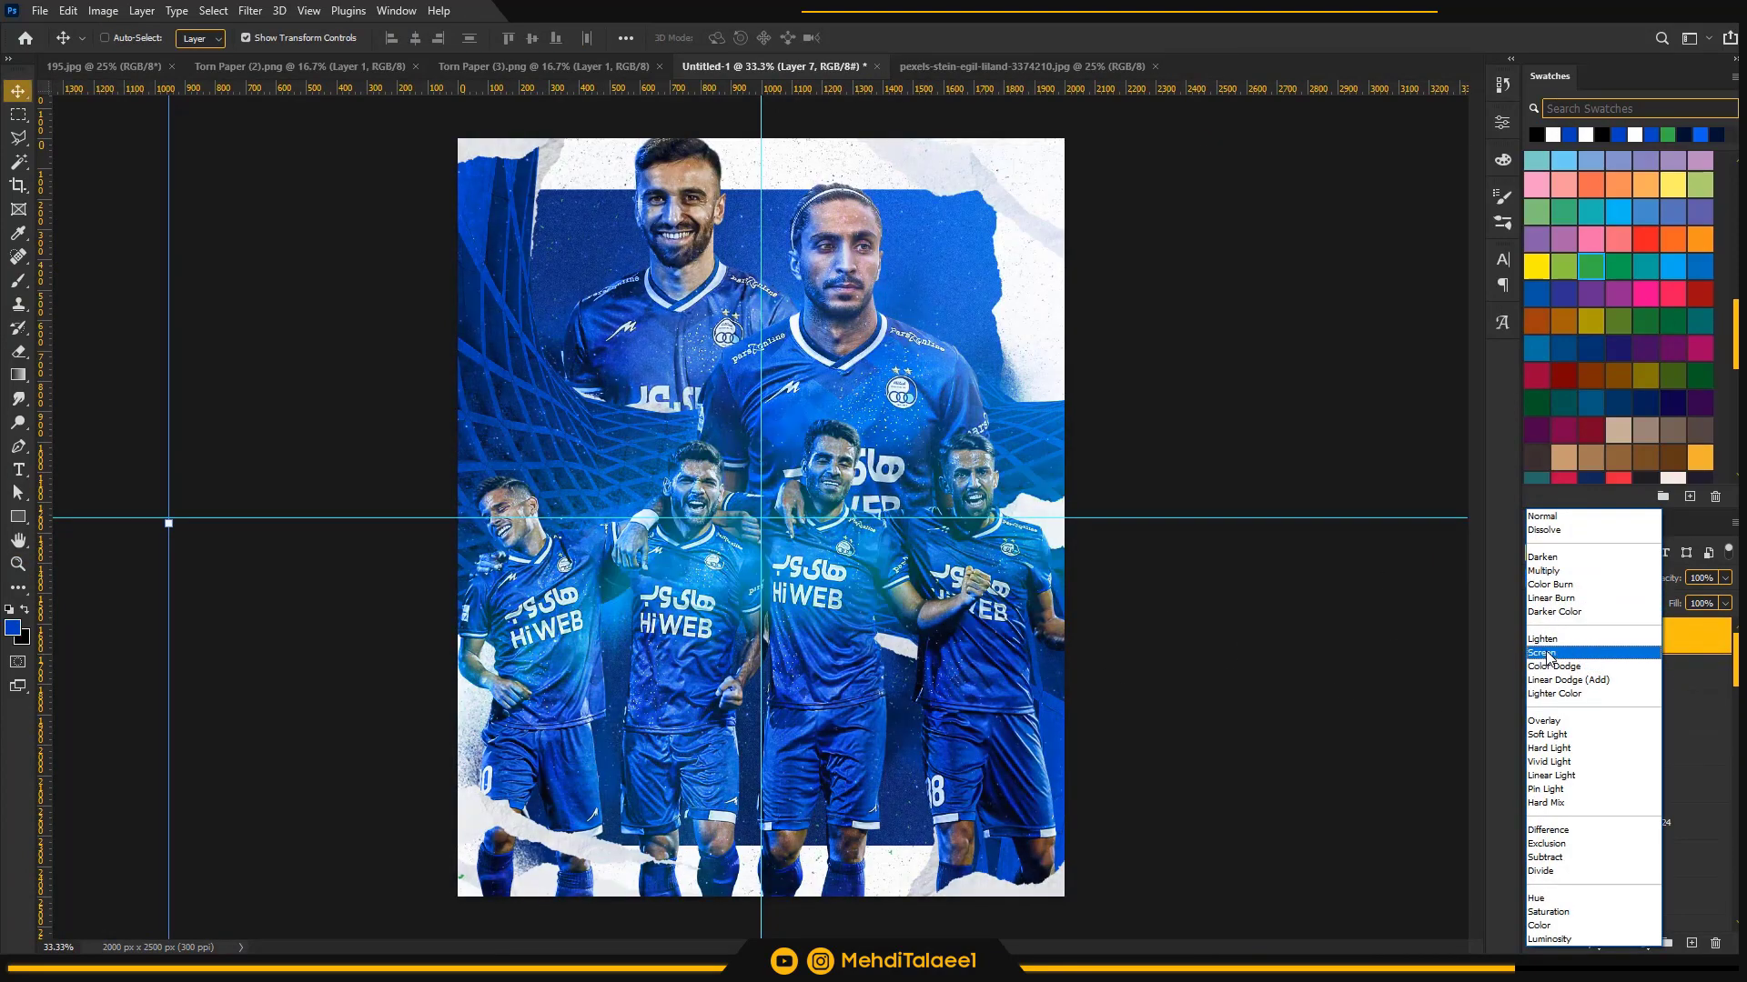
pyautogui.click(1547, 653)
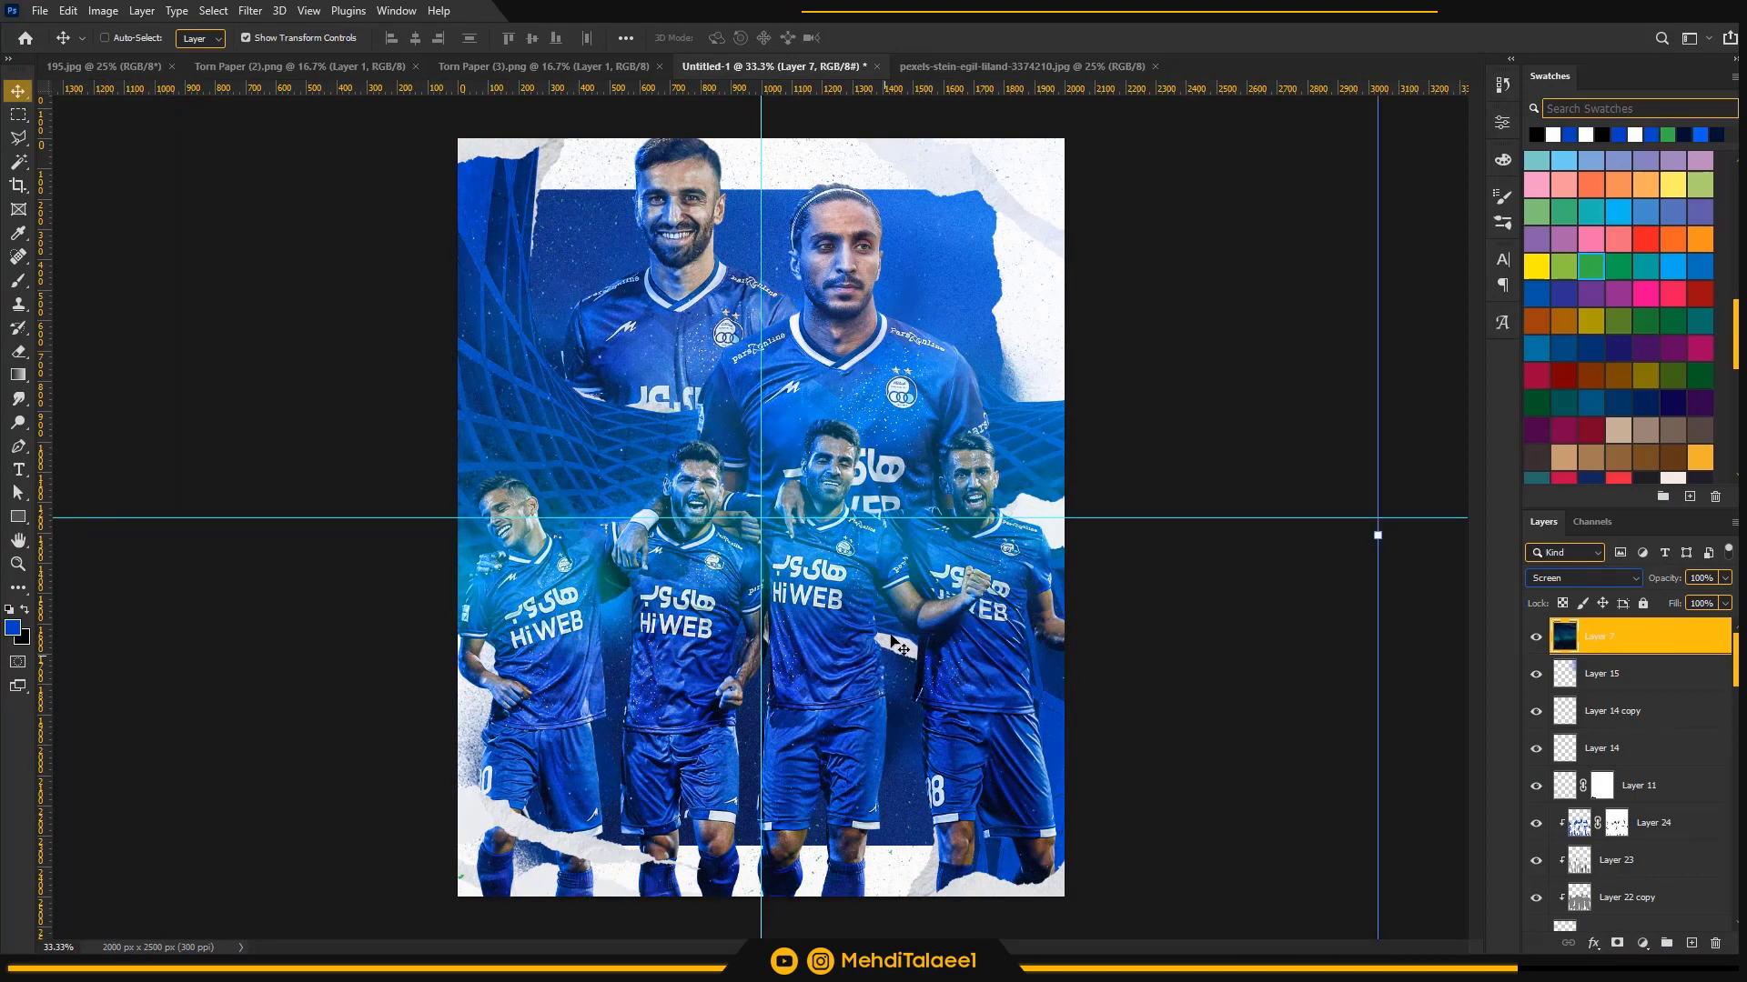
# - Rotate and reposition the glow so it lights the poster's lower-left corner diagonally
pyautogui.hotkey('ctrl', '-')
pyautogui.hotkey('ctrl', '-')
pyautogui.hotkey('ctrl', '-')
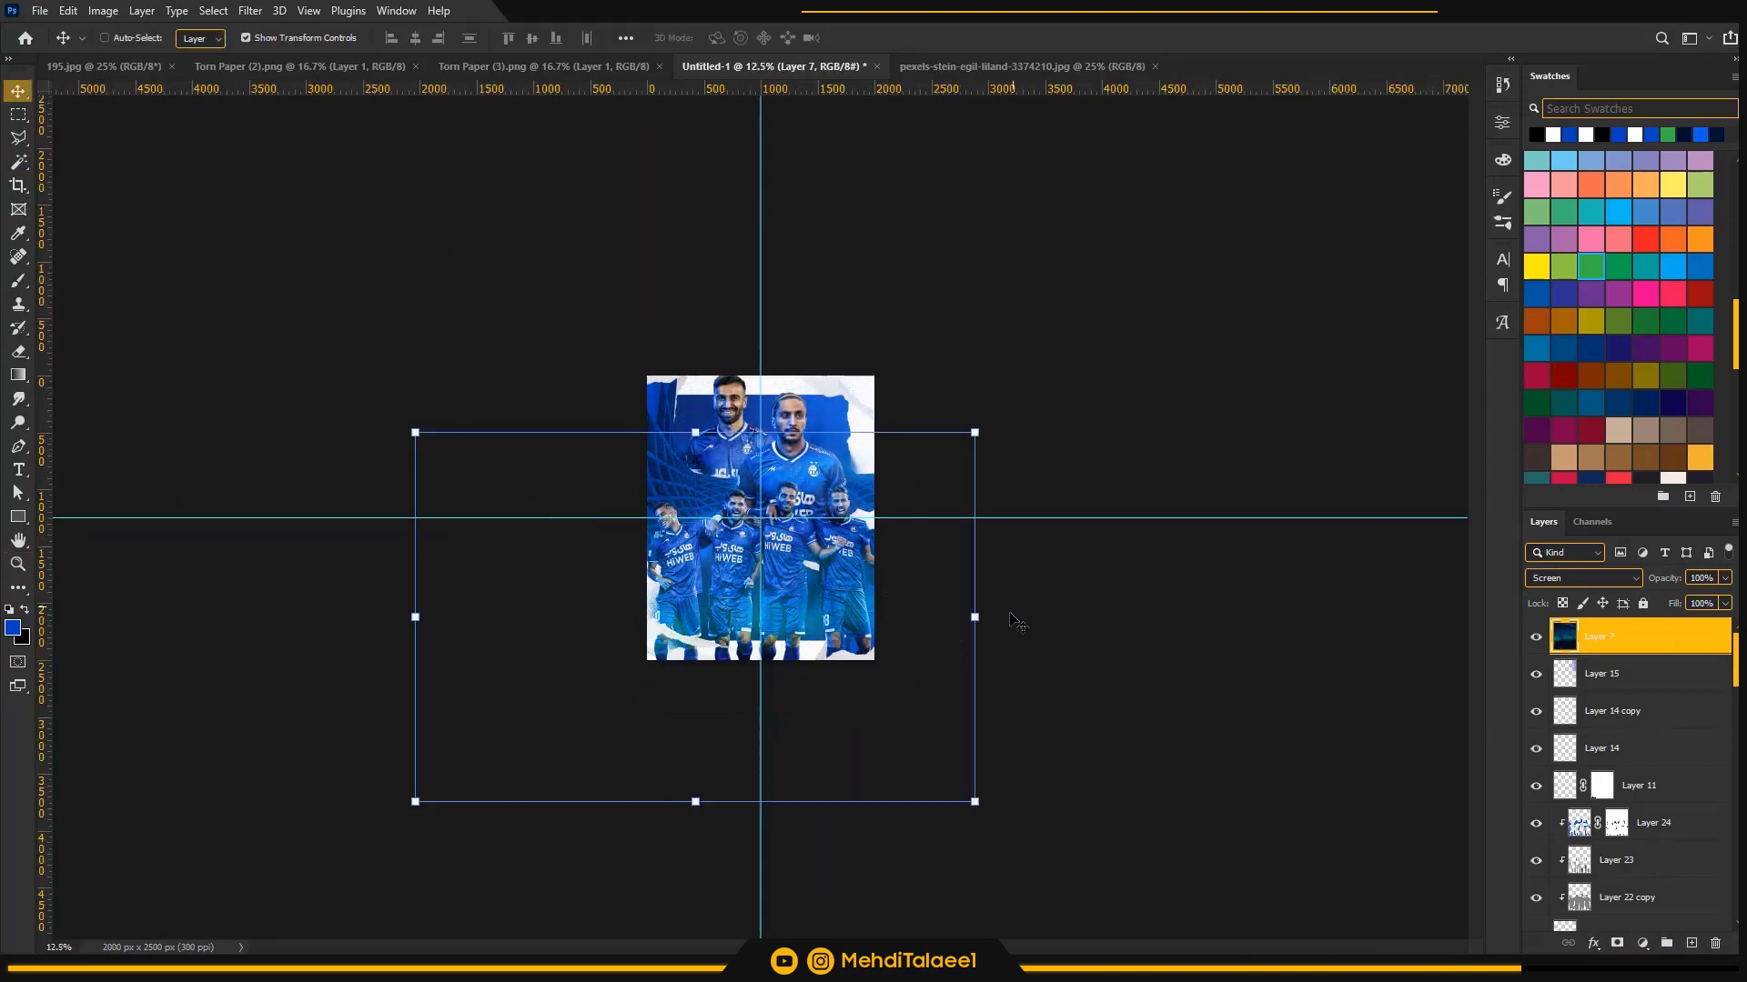
pyautogui.moveTo(745, 381); pyautogui.dragTo(562, 498)
pyautogui.moveTo(827, 664); pyautogui.dragTo(857, 715)
pyautogui.click(871, 38)
pyautogui.hotkey('ctrl', '+')
pyautogui.hotkey('ctrl', '+')
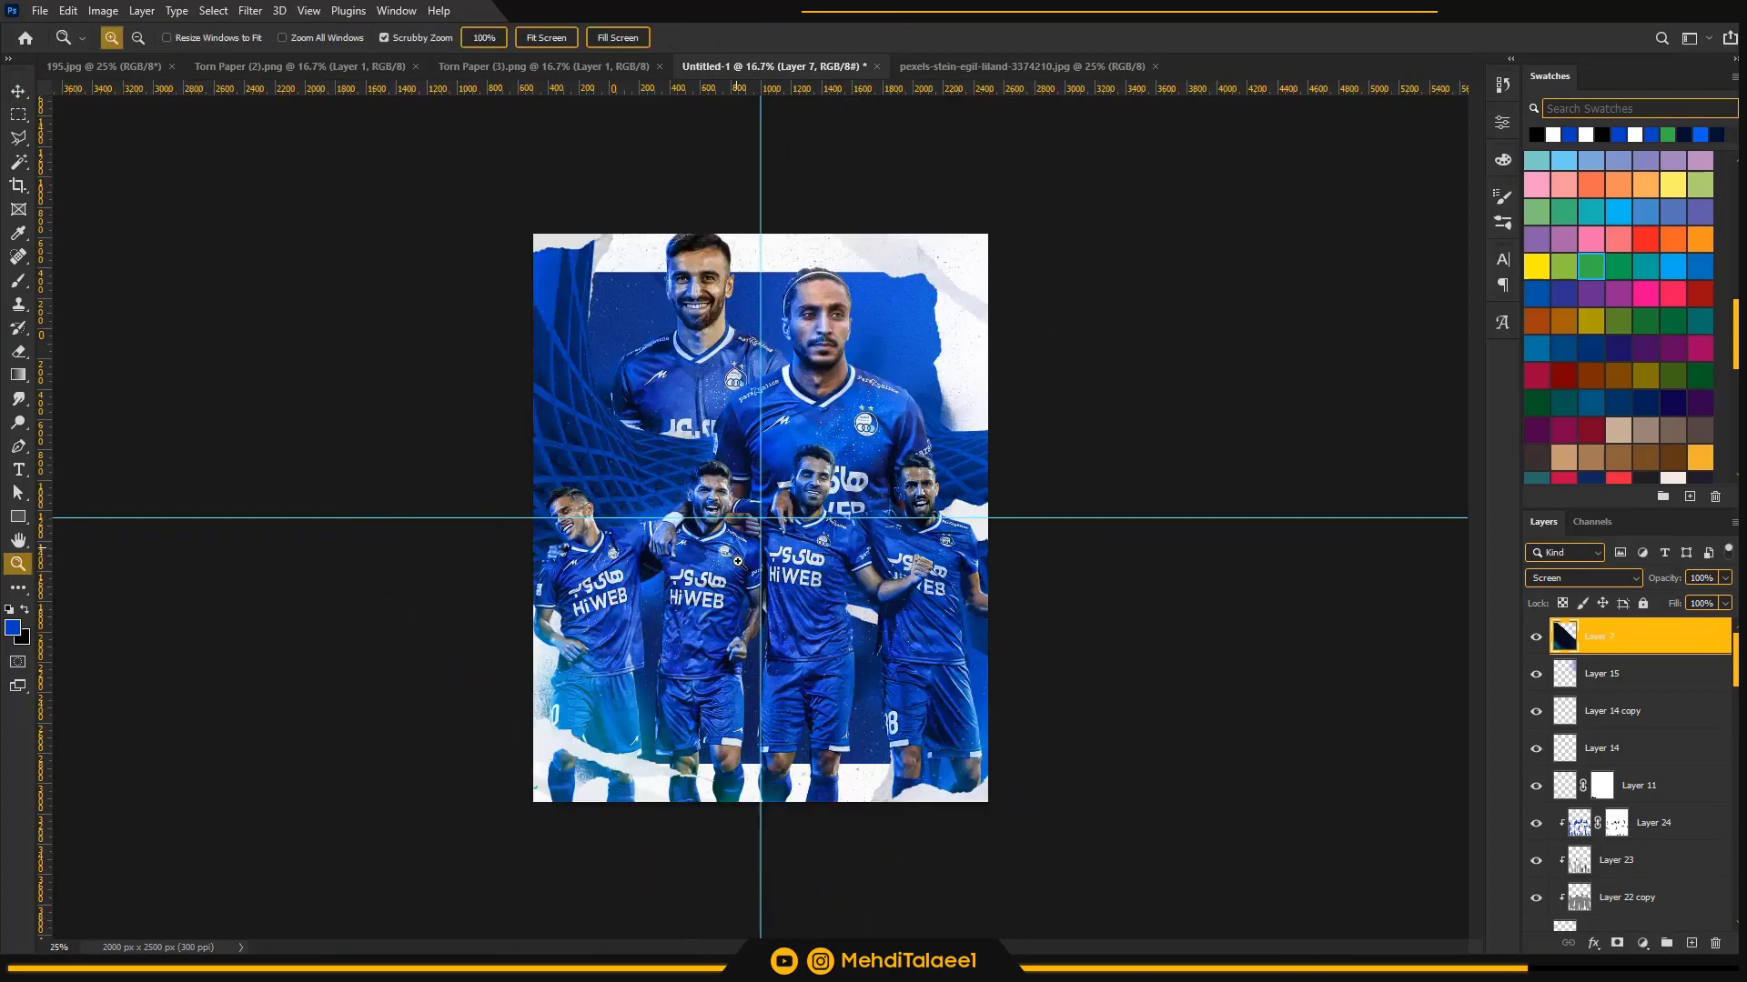
pyautogui.moveTo(1370, 823); pyautogui.dragTo(1119, 742)
pyautogui.press('Return')
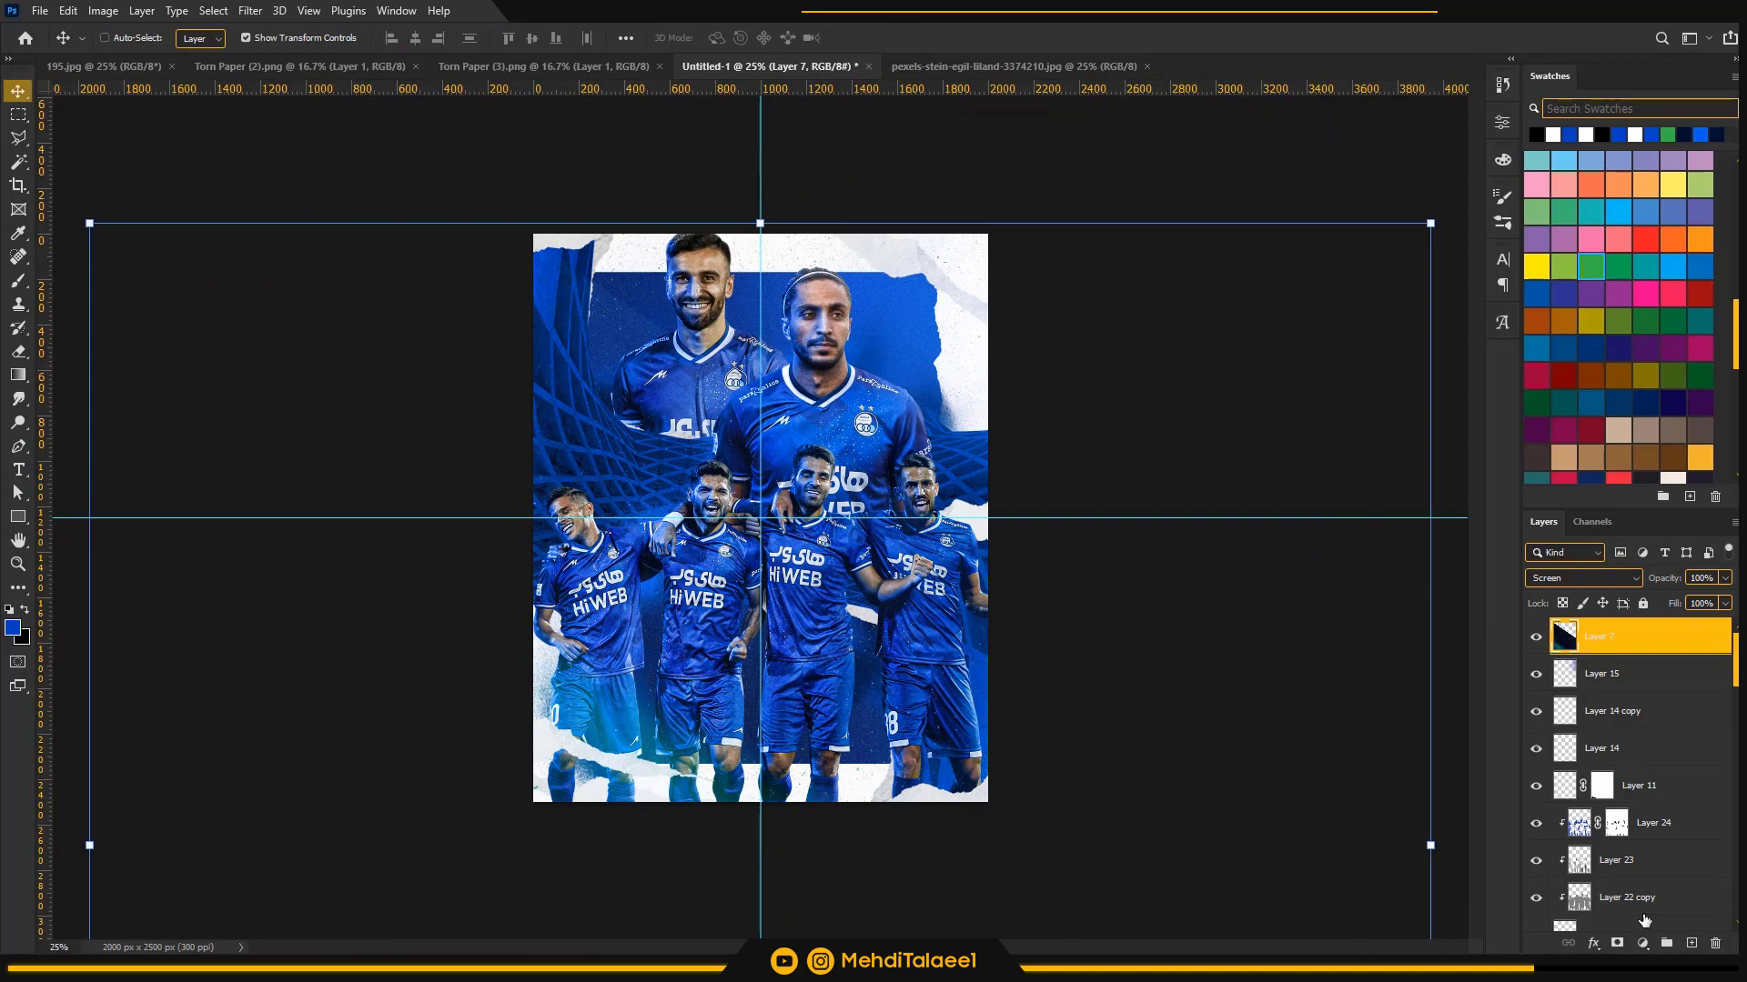
# - Add a layer mask to the glow and fade it over the poster's middle with a 1500 px black brush at 50% opacity
pyautogui.click(1617, 944)
pyautogui.press('b')
pyautogui.press('d')
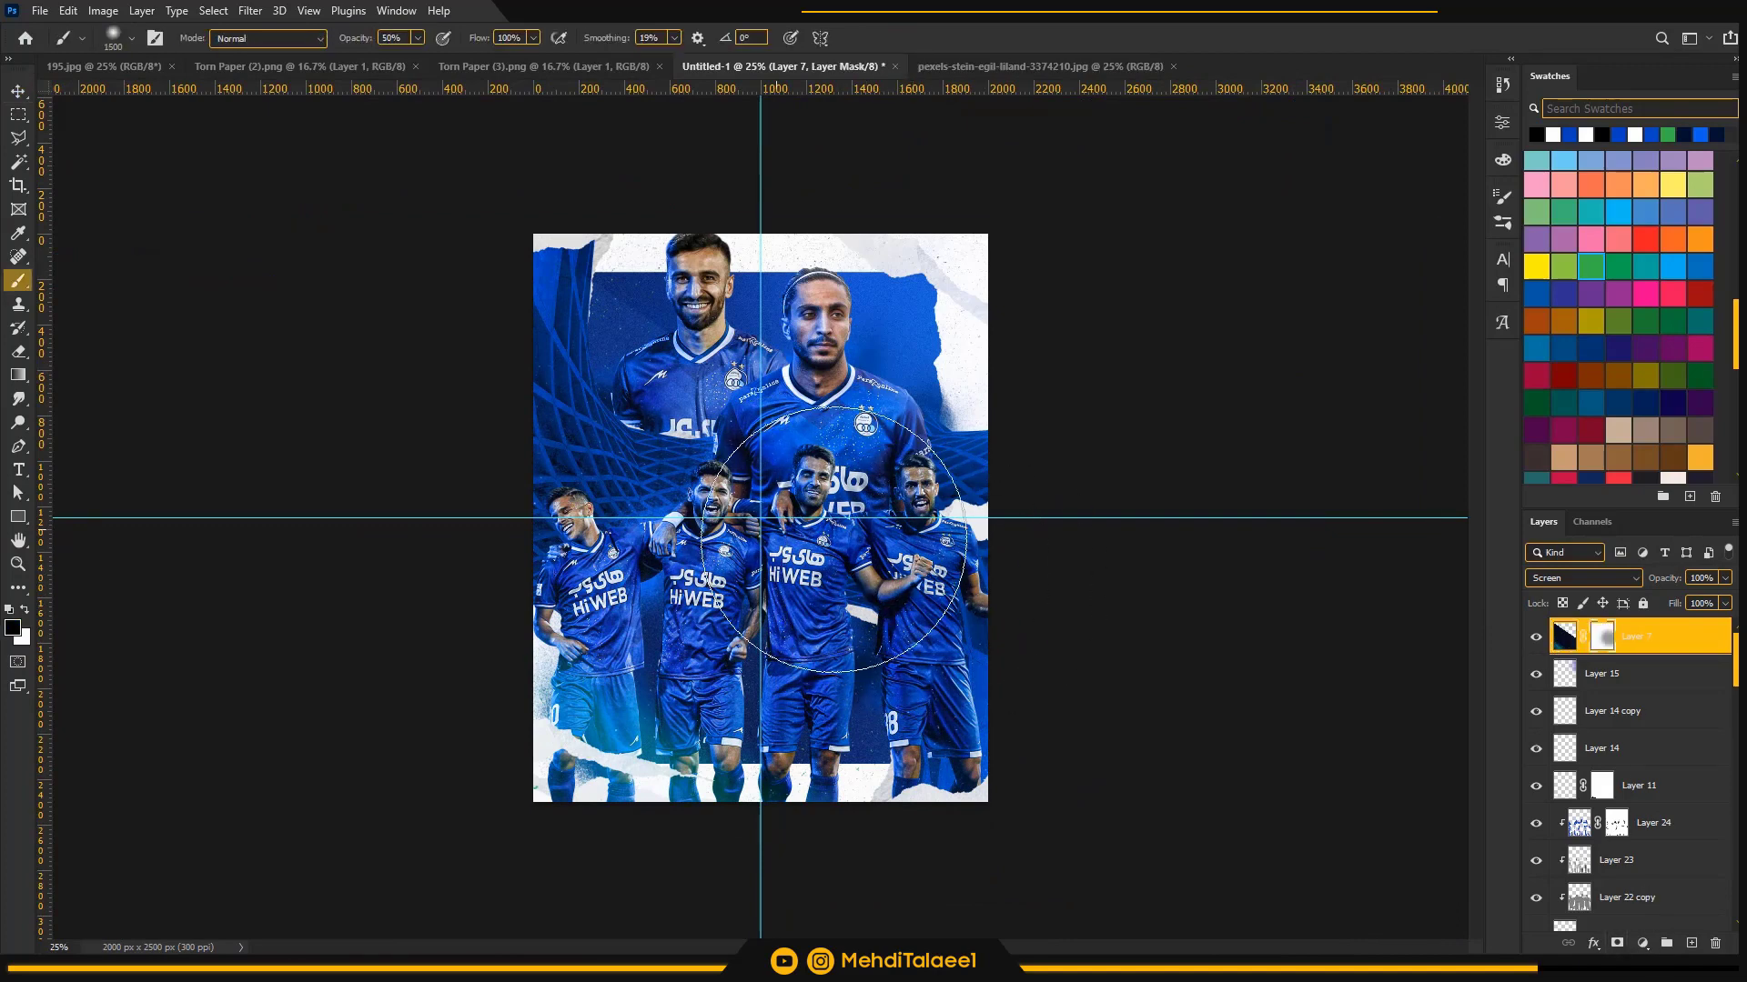
pyautogui.moveTo(833, 538)
pyautogui.mouseDown()
pyautogui.moveTo(667, 358)
pyautogui.moveTo(655, 428)
pyautogui.moveTo(717, 405)
pyautogui.moveTo(892, 451)
pyautogui.mouseUp()
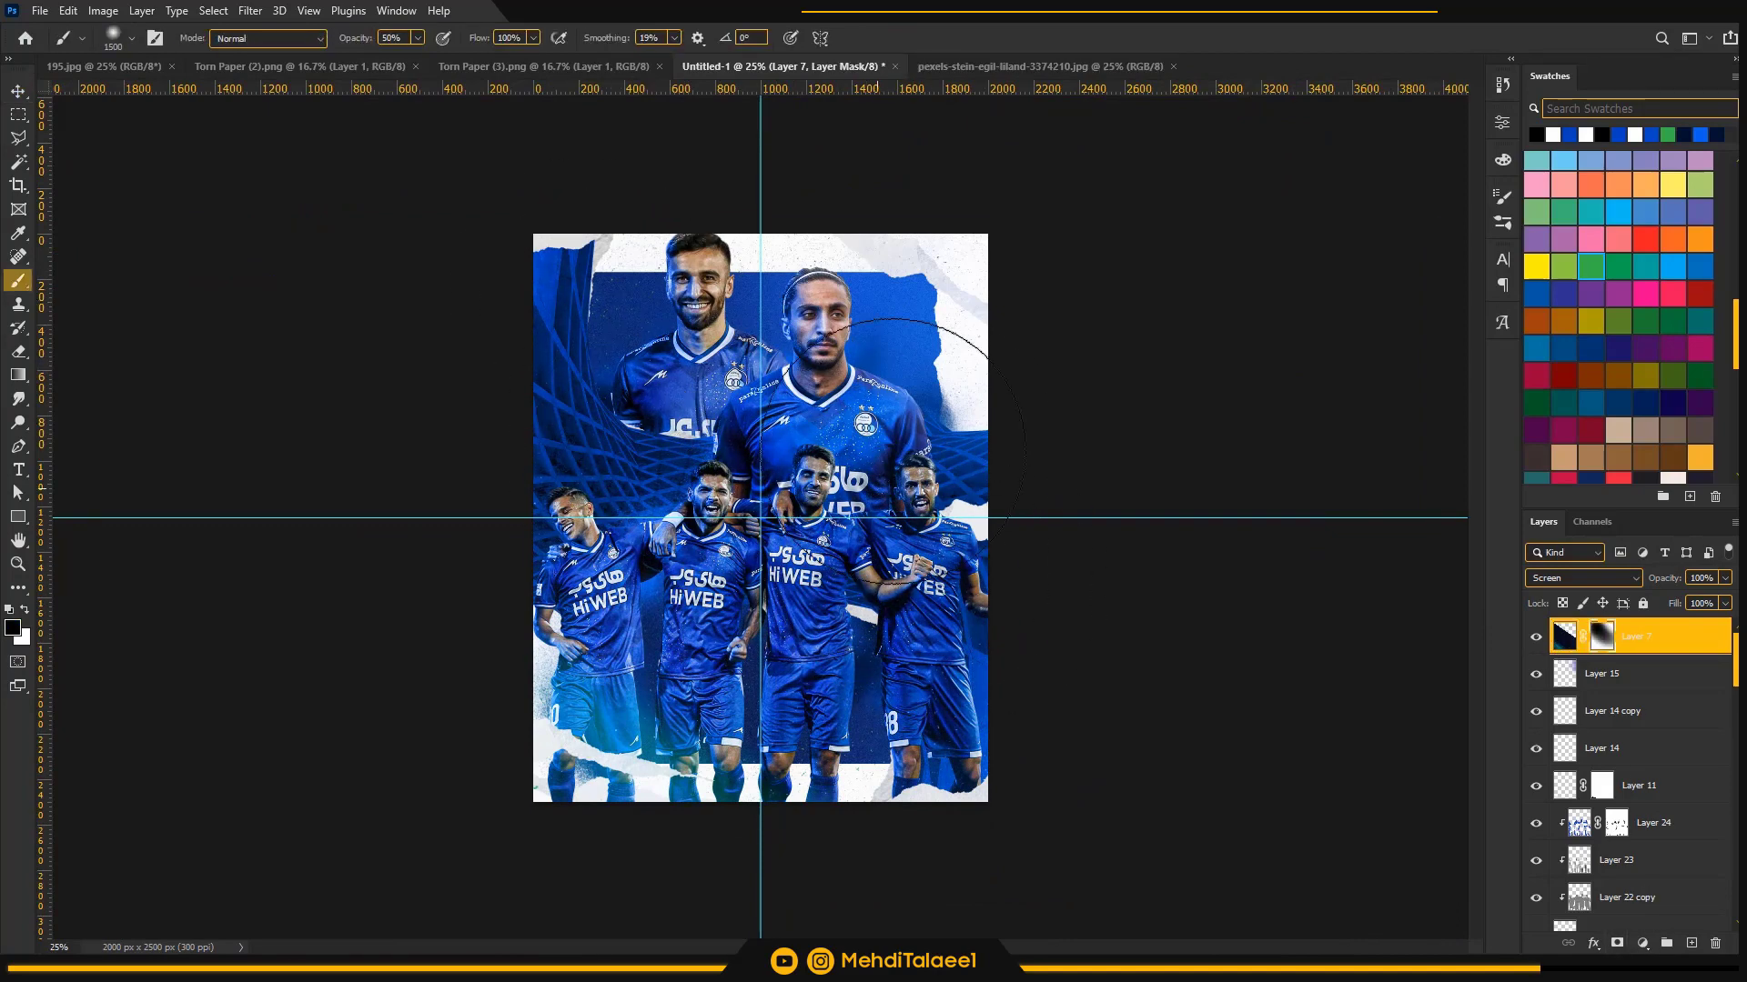
# - Mask part of the glow around the legs between the first and second players with a much smaller brush
pyautogui.press('[')
pyautogui.press('[')
pyautogui.press('[')
pyautogui.press('[')
pyautogui.press('[')
pyautogui.press('[')
pyautogui.press('[')
pyautogui.press('[')
pyautogui.press('[')
pyautogui.press('[')
pyautogui.click(654, 758)
pyautogui.click(649, 739)
pyautogui.press('[')
pyautogui.press('[')
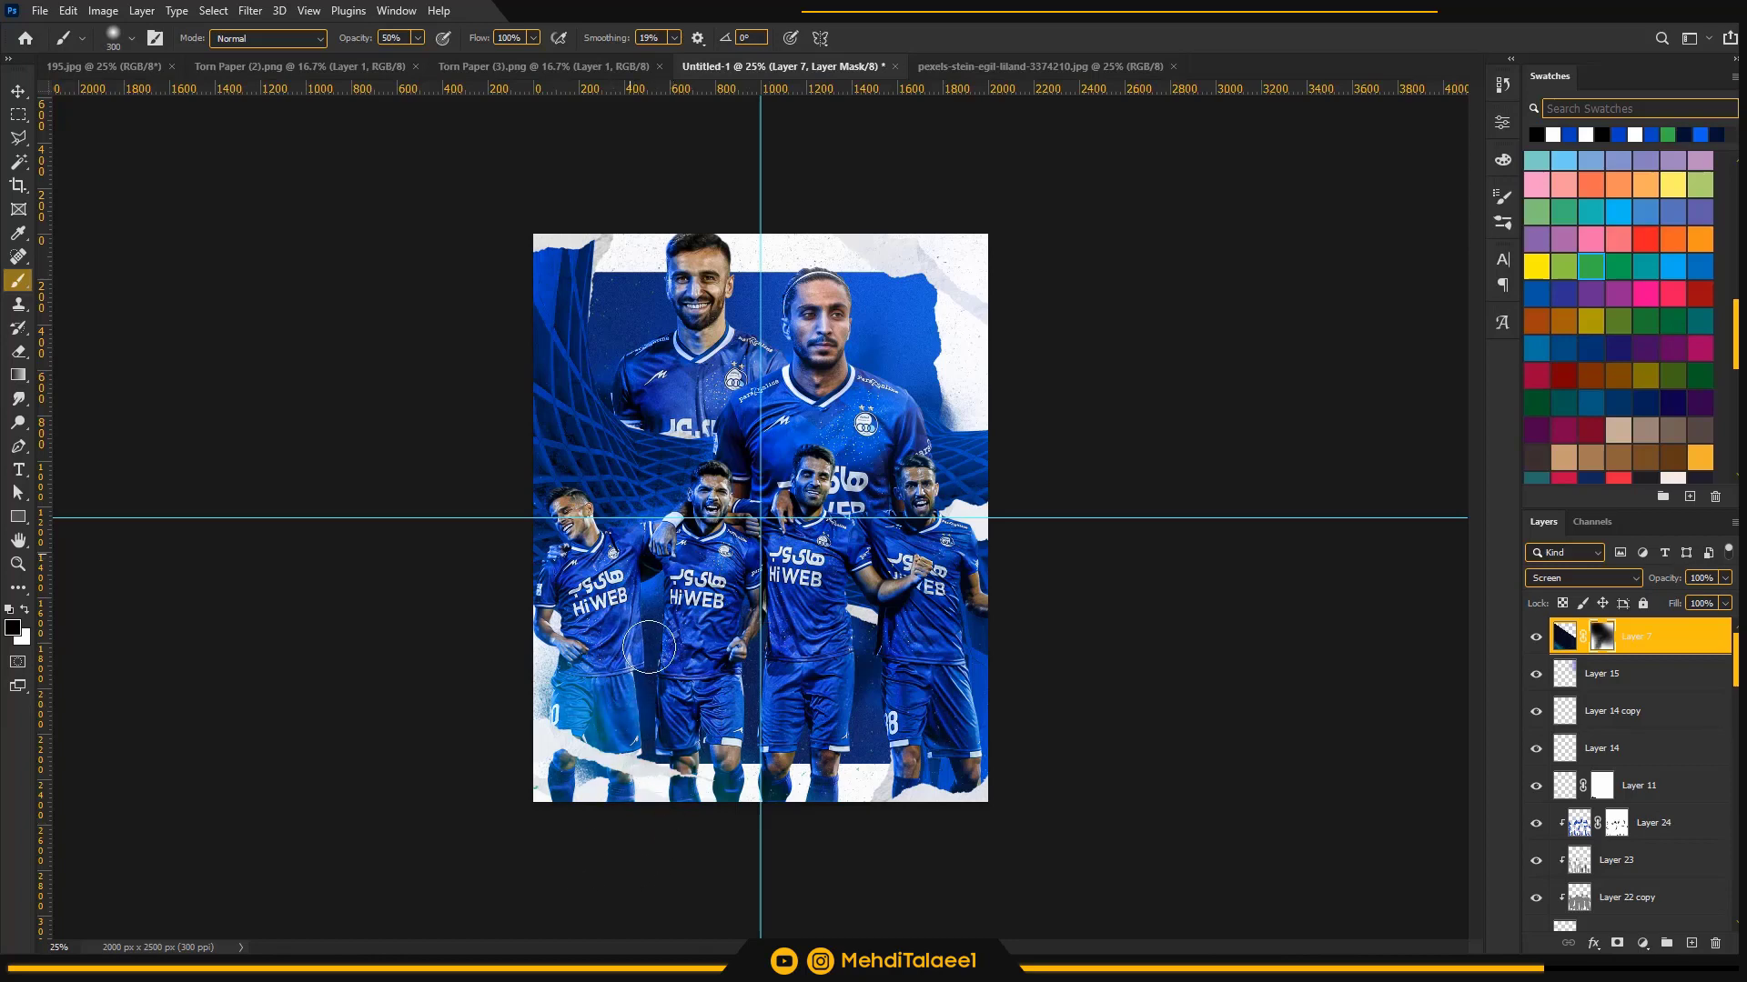
# - Fade the glow over the middle players' shirts with a slightly larger brush, and compare the poster with and without the glow
pyautogui.press(']')
pyautogui.moveTo(797, 607)
pyautogui.mouseDown()
pyautogui.moveTo(837, 727)
pyautogui.moveTo(762, 639)
pyautogui.moveTo(672, 620)
pyautogui.mouseUp()
pyautogui.press(']')
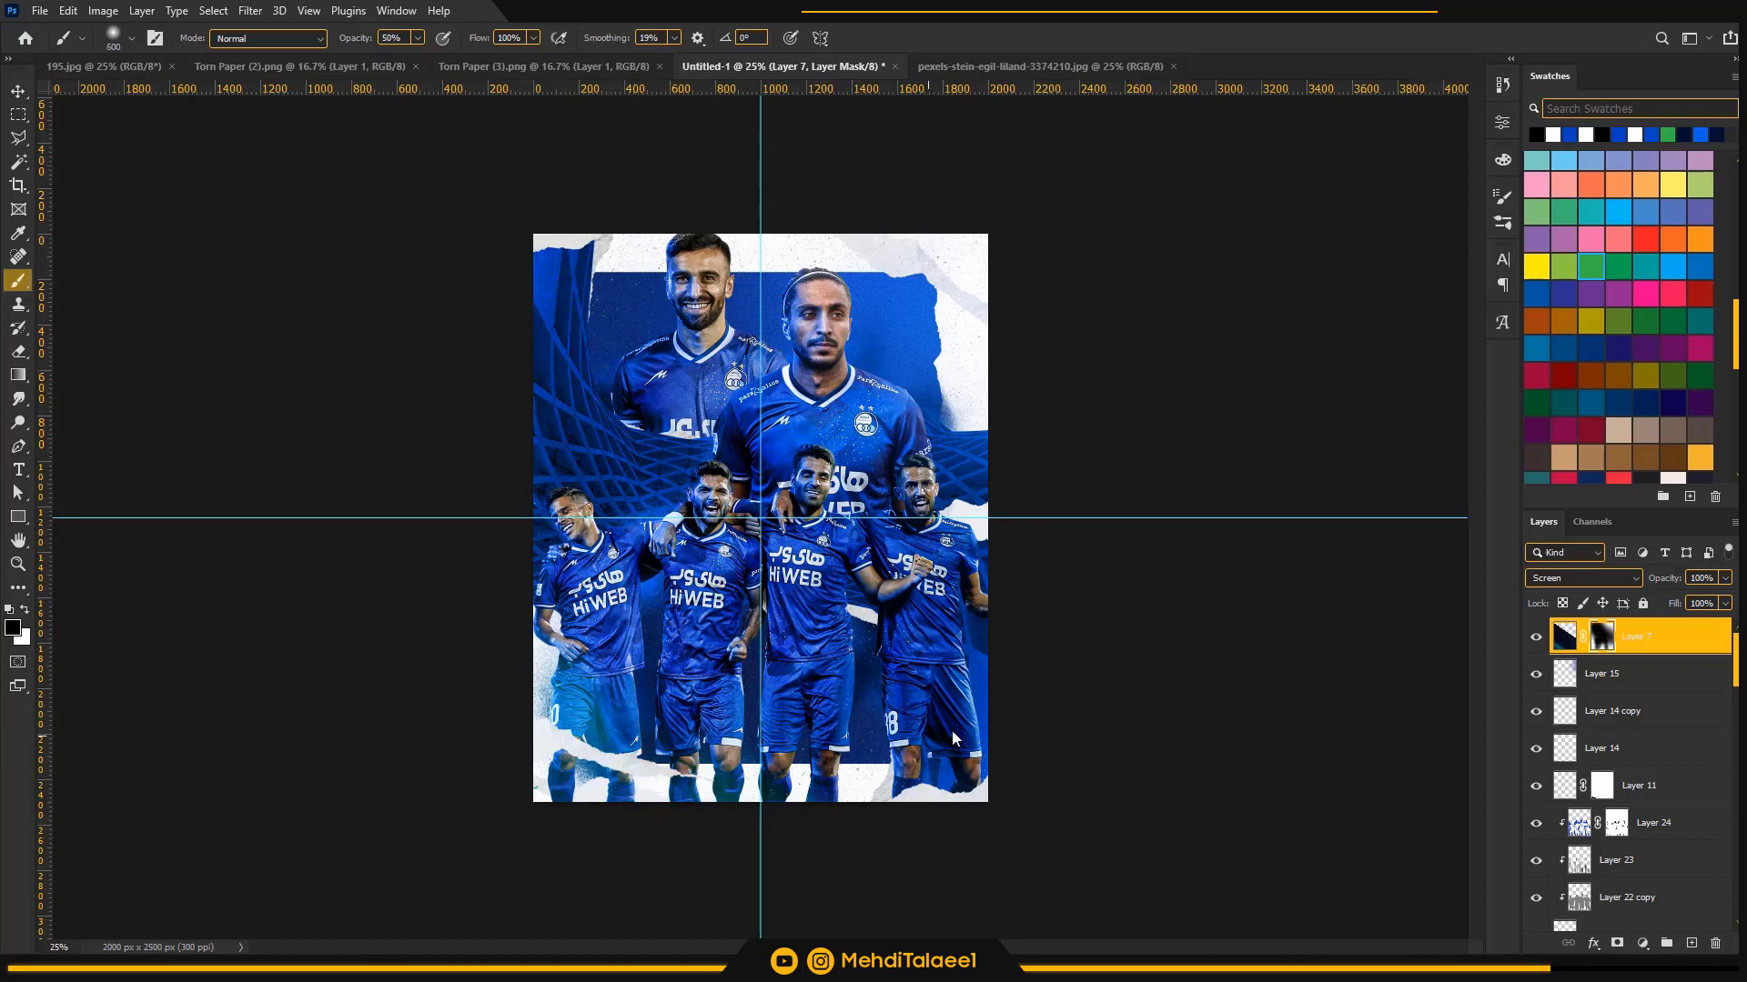
pyautogui.press('z')
pyautogui.keyDown('alt'); pyautogui.click(1270, 542); pyautogui.keyUp('alt')
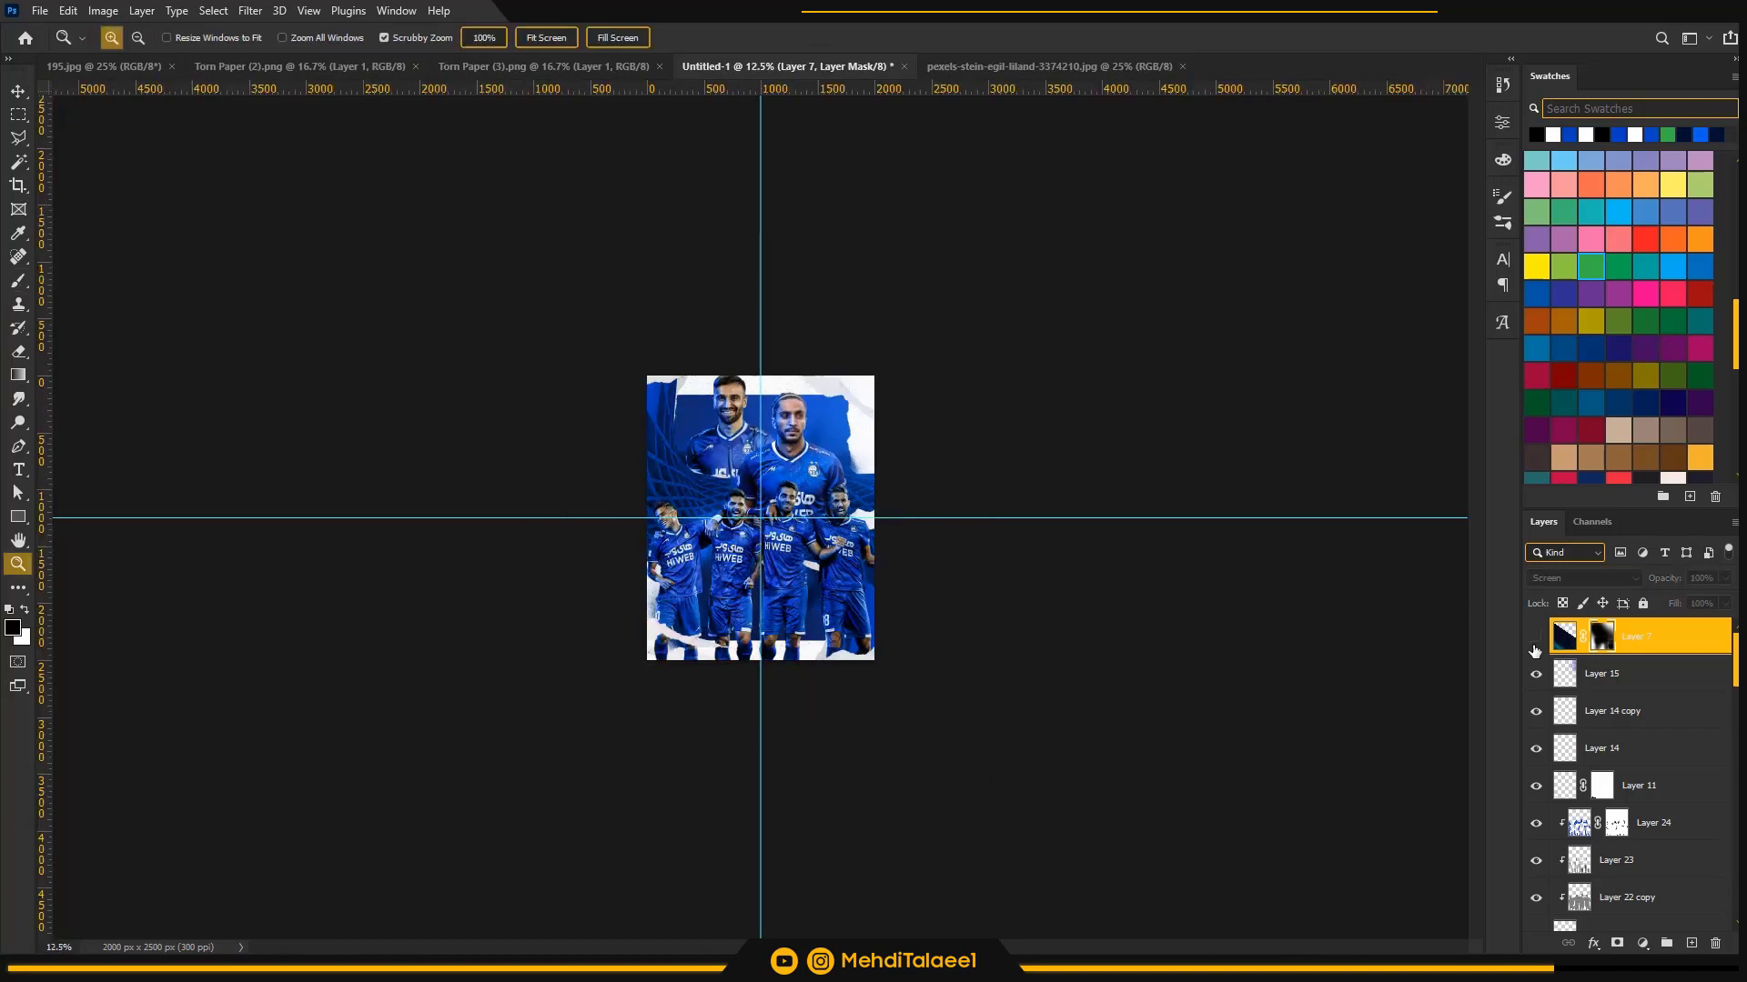
pyautogui.click(1535, 642)
pyautogui.click(745, 513)
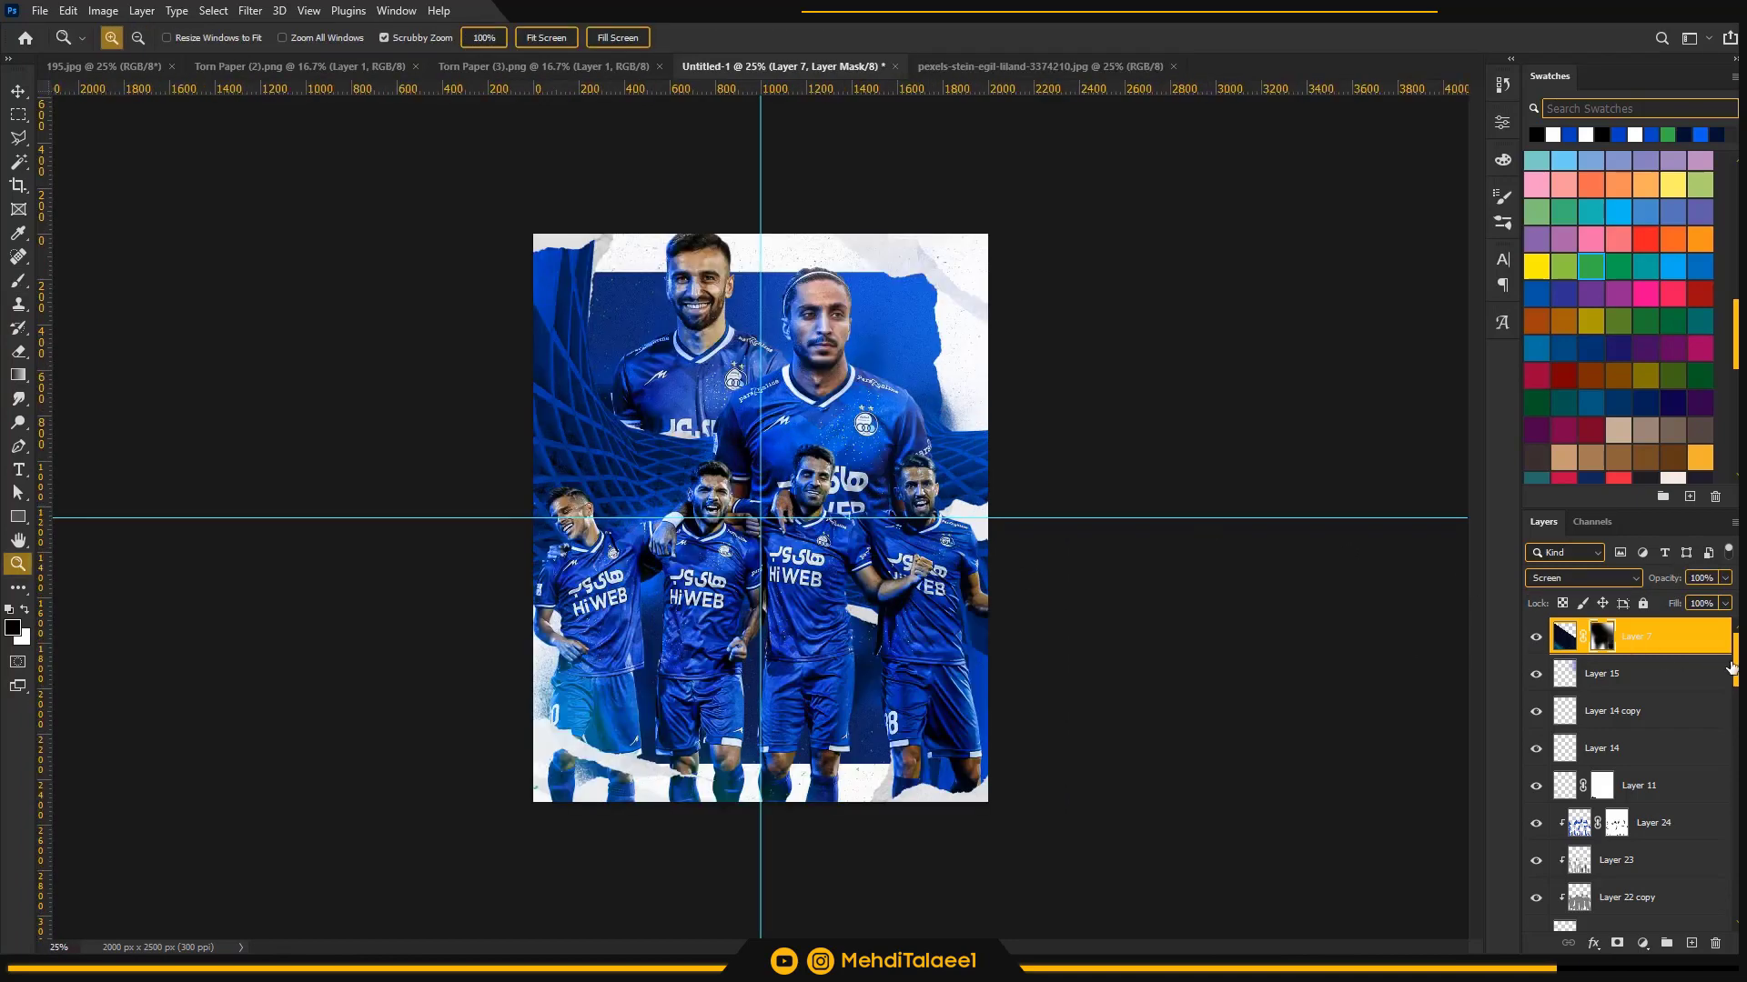
# - Add a new layer directly beneath the four front players' cutout
pyautogui.scroll(-8, 1665, 747)
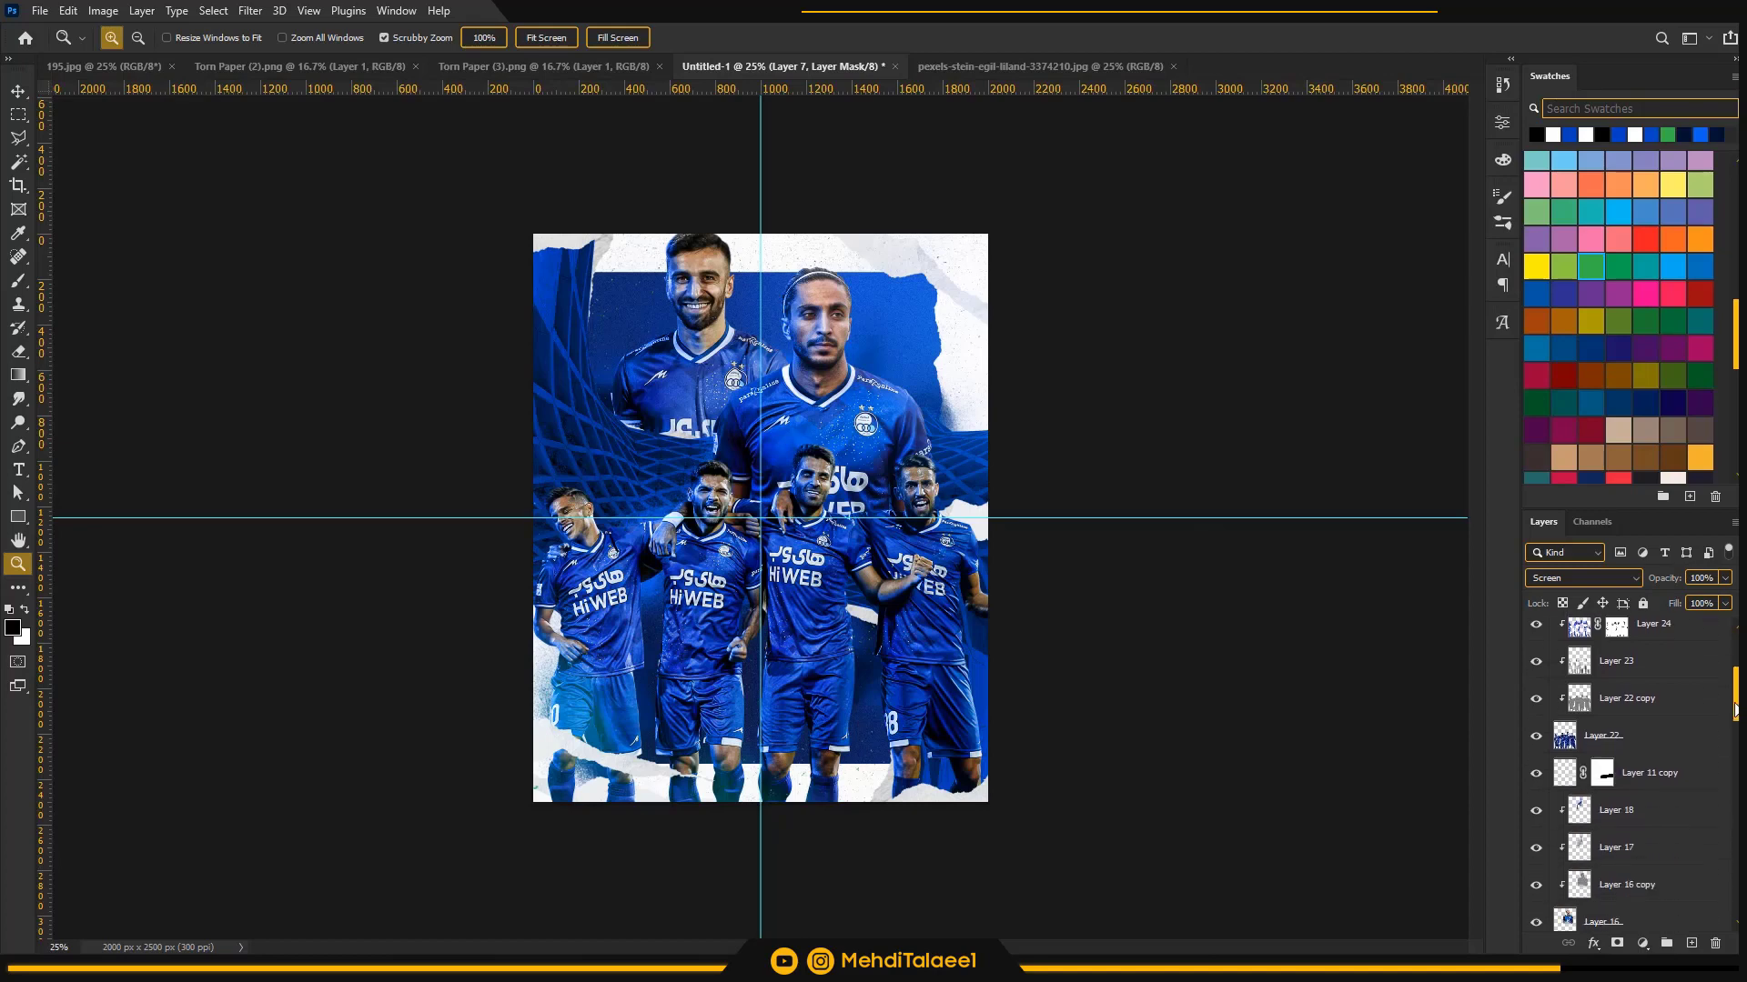
pyautogui.click(1655, 748)
pyautogui.click(1691, 943)
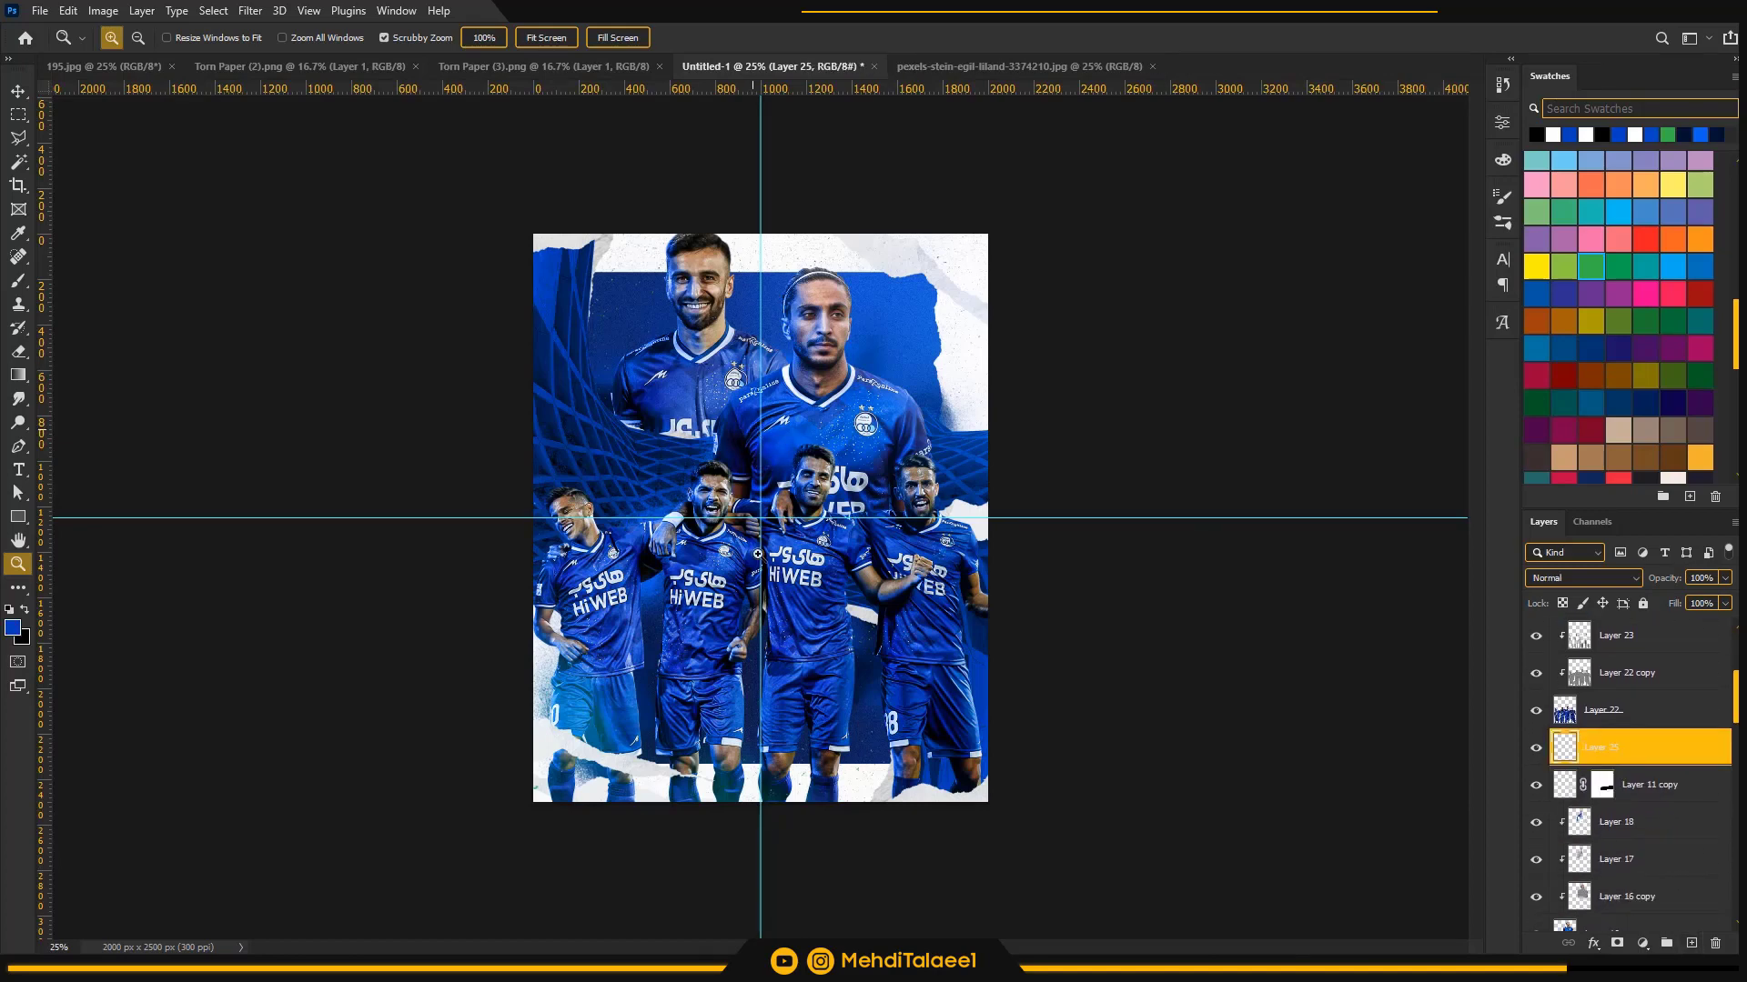
# - Write MATCHDAY in white 72 pt HudsonNY behind the front players and move it toward the poster's centre
pyautogui.click(20, 403)
pyautogui.click(19, 471)
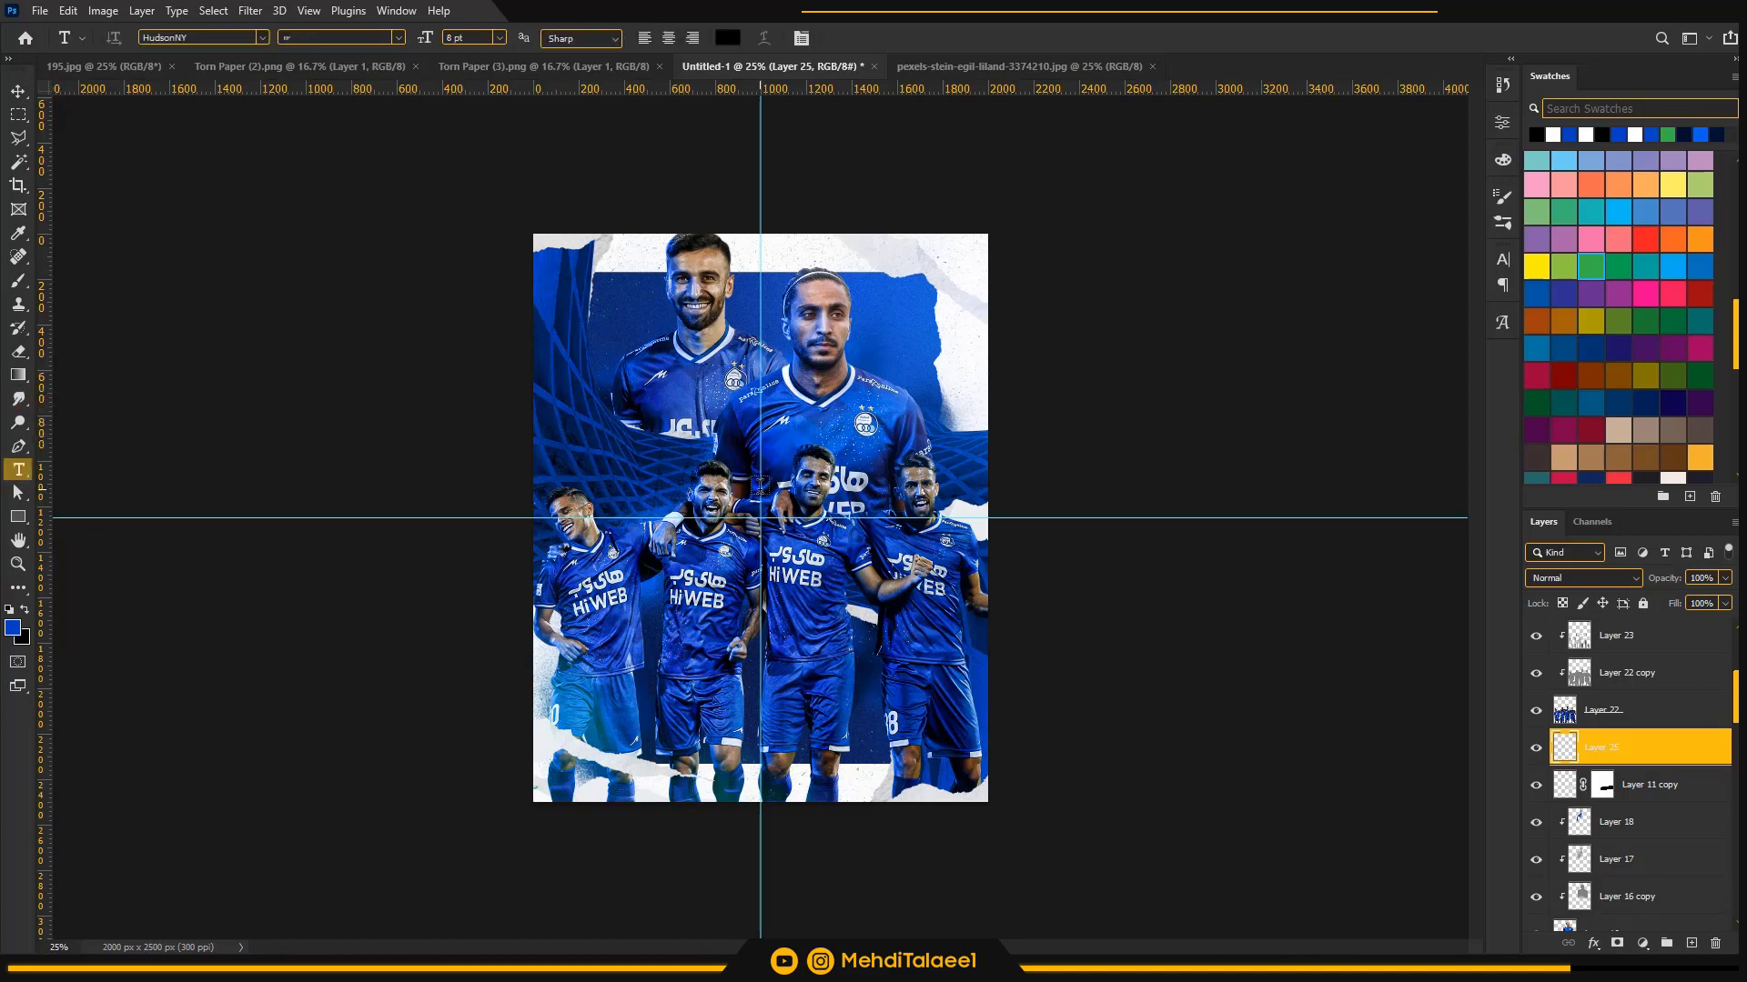
pyautogui.click(760, 485)
pyautogui.click(25, 611)
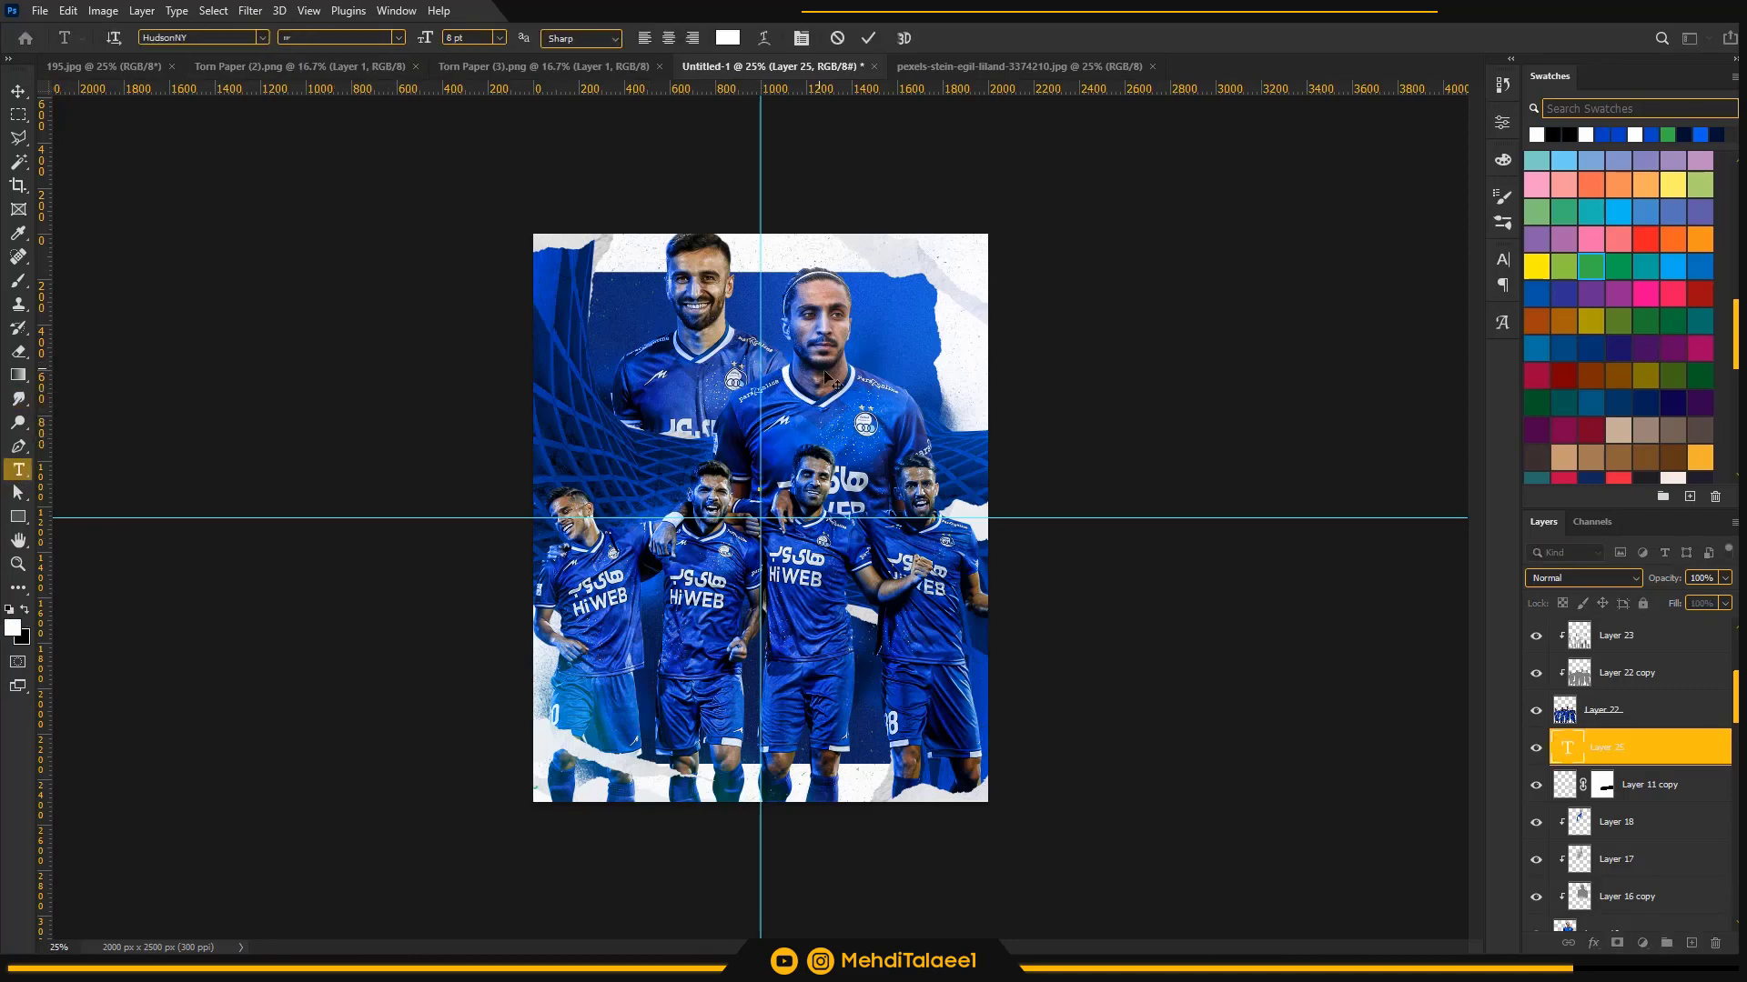
pyautogui.click(499, 38)
pyautogui.click(497, 337)
pyautogui.write('MATCH')
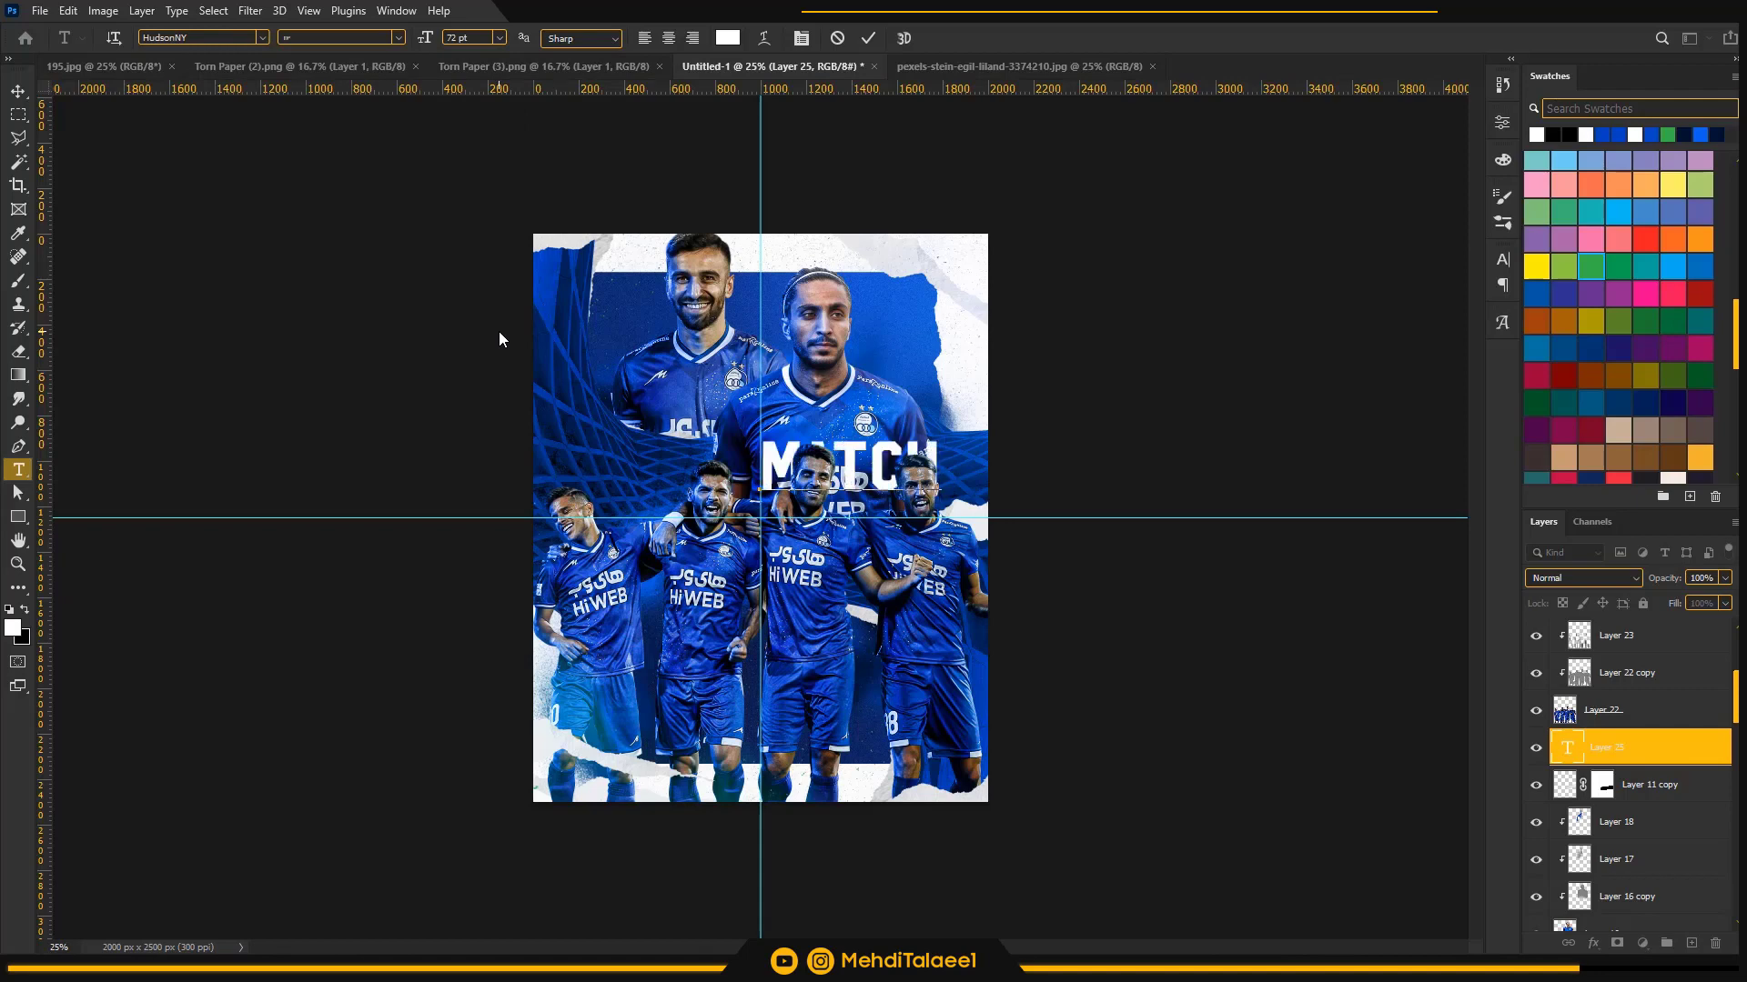
pyautogui.write('DAY')
pyautogui.hotkey('ctrl', 'Return')
pyautogui.press('v')
pyautogui.moveTo(1004, 472); pyautogui.dragTo(866, 489)
# - Set the MATCHDAY text to 92 pt with centred alignment
pyautogui.press('t')
pyautogui.press('Return')
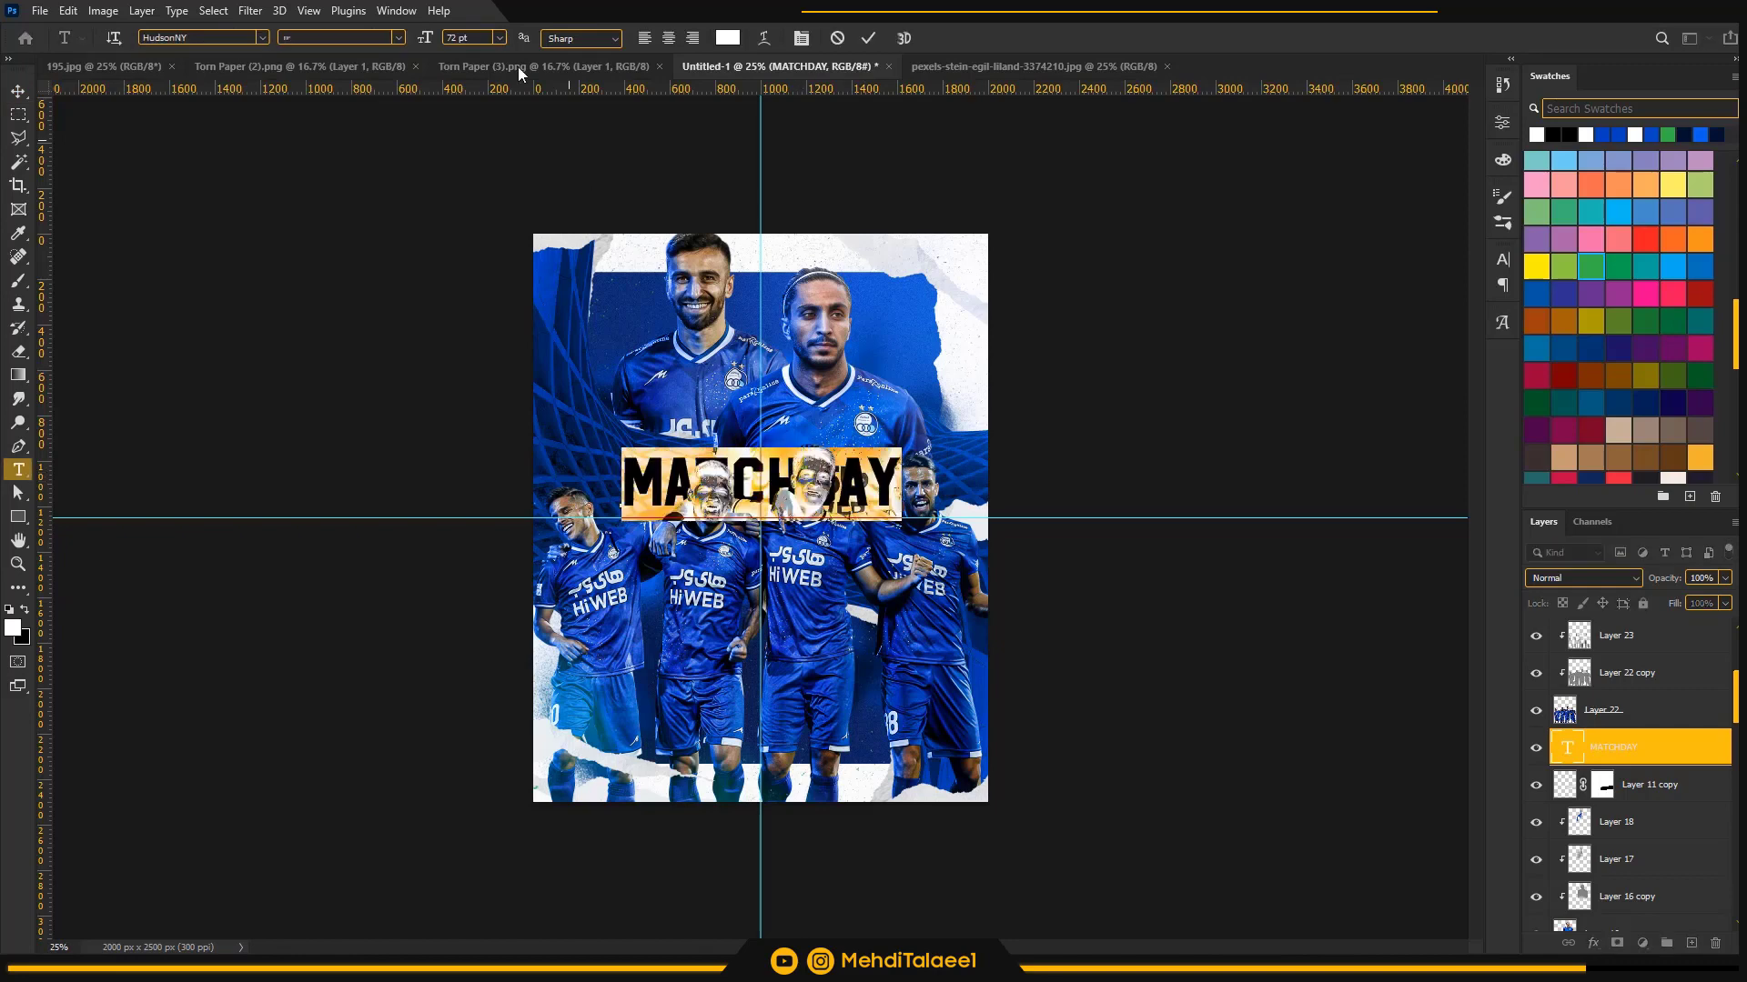
pyautogui.click(452, 43)
pyautogui.hotkey('shift', 'Up')
pyautogui.hotkey('shift', 'Up')
pyautogui.click(693, 38)
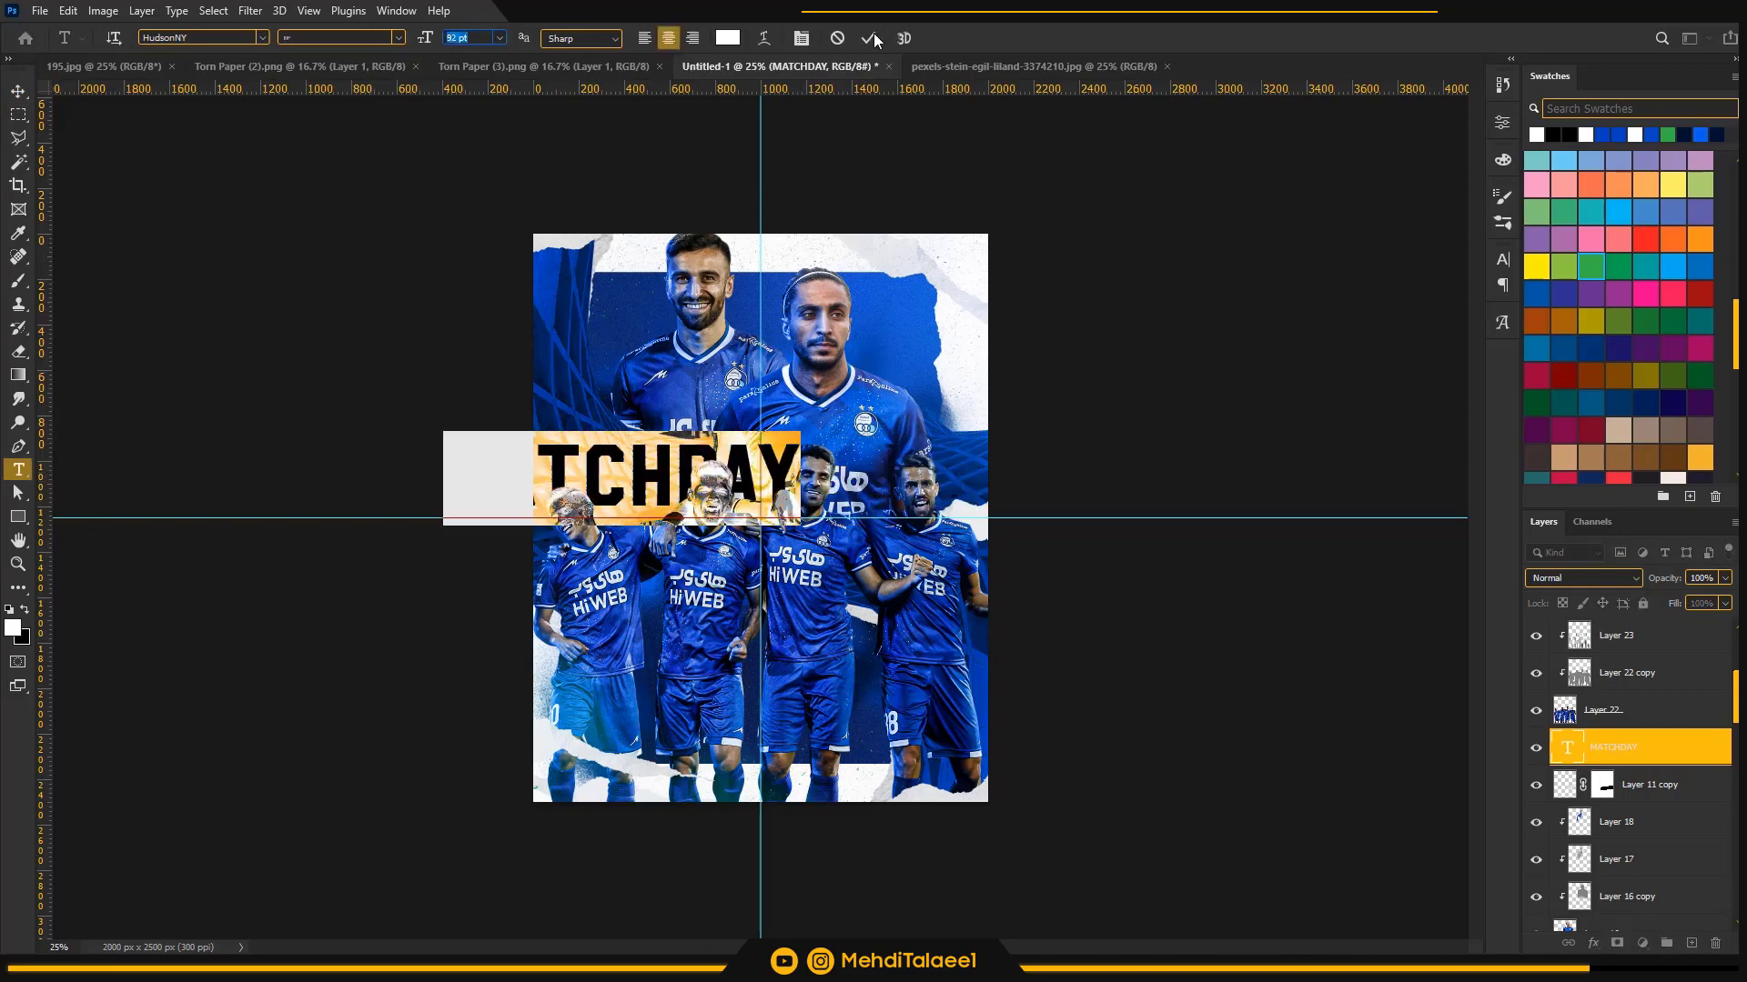
pyautogui.click(869, 39)
# - Move the MATCHDAY text back to the poster's centre and scale it up slightly to nearly the poster's width
pyautogui.press('v')
pyautogui.moveTo(648, 480); pyautogui.dragTo(784, 491)
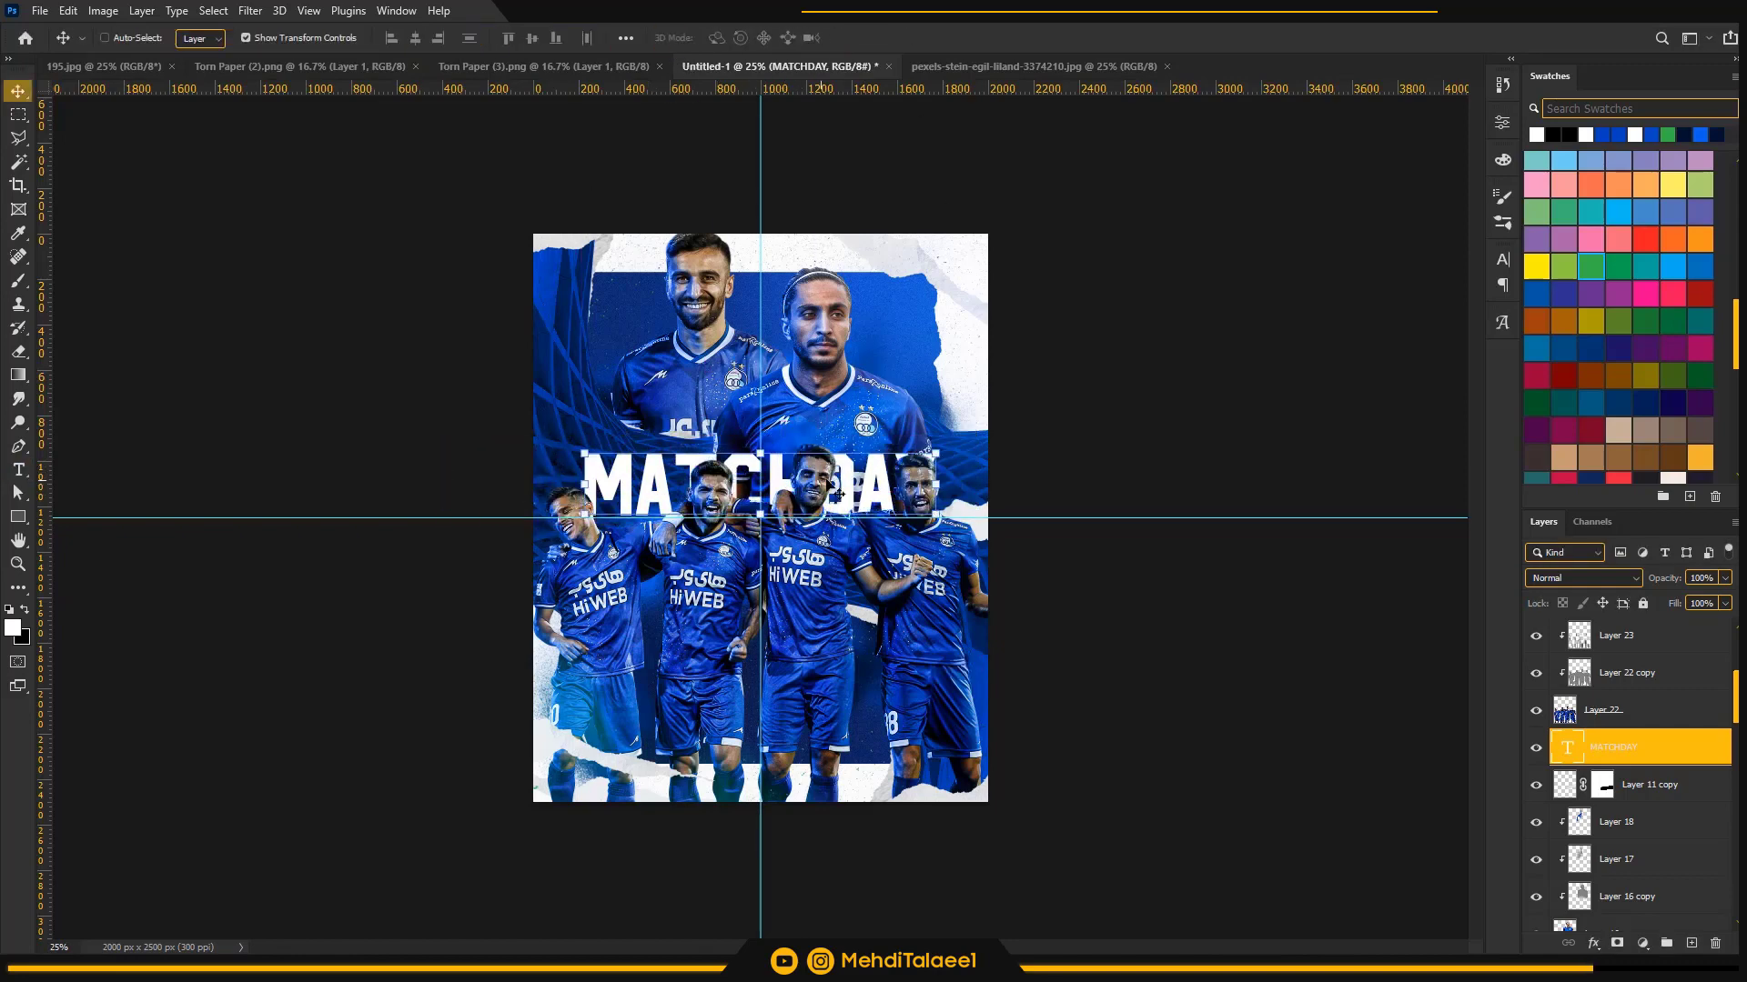
pyautogui.hotkey('ctrl', 't')
pyautogui.moveTo(937, 485); pyautogui.dragTo(978, 485)
pyautogui.press('Return')
pyautogui.scroll(2, 792, 417)
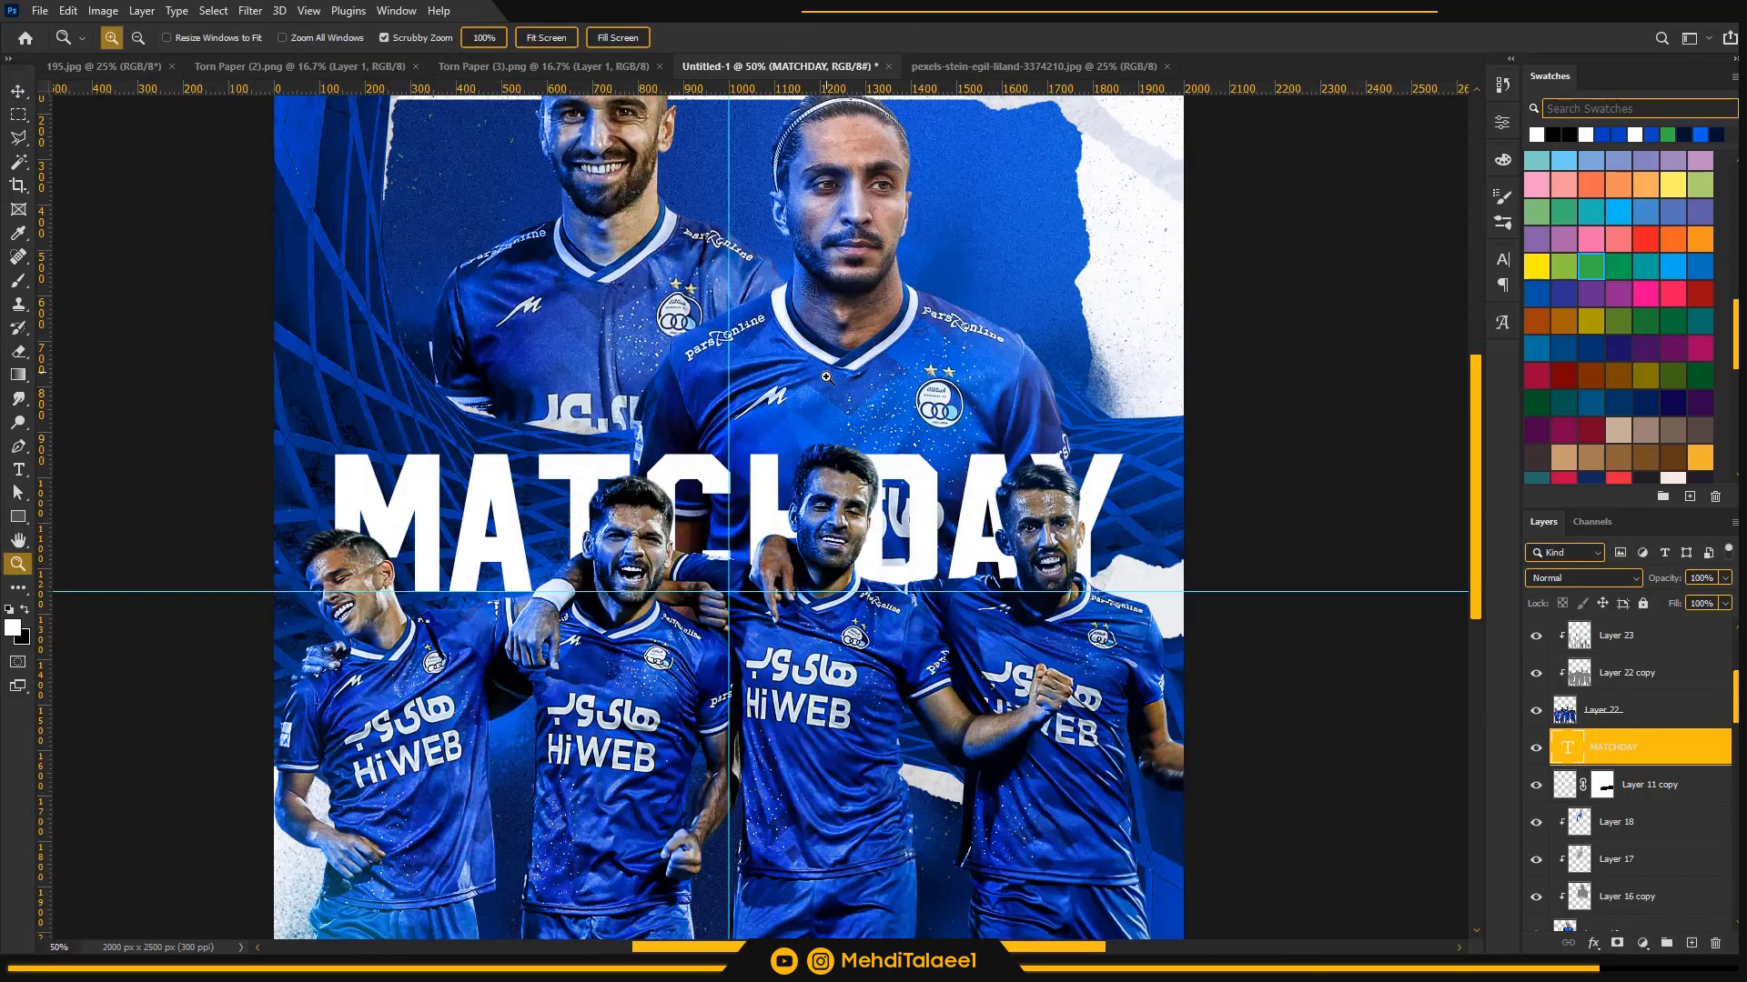
pyautogui.hotkey('ctrl', 'space')
pyautogui.moveTo(786, 499); pyautogui.dragTo(808, 458)
pyautogui.hotkey('ctrl', 'space')
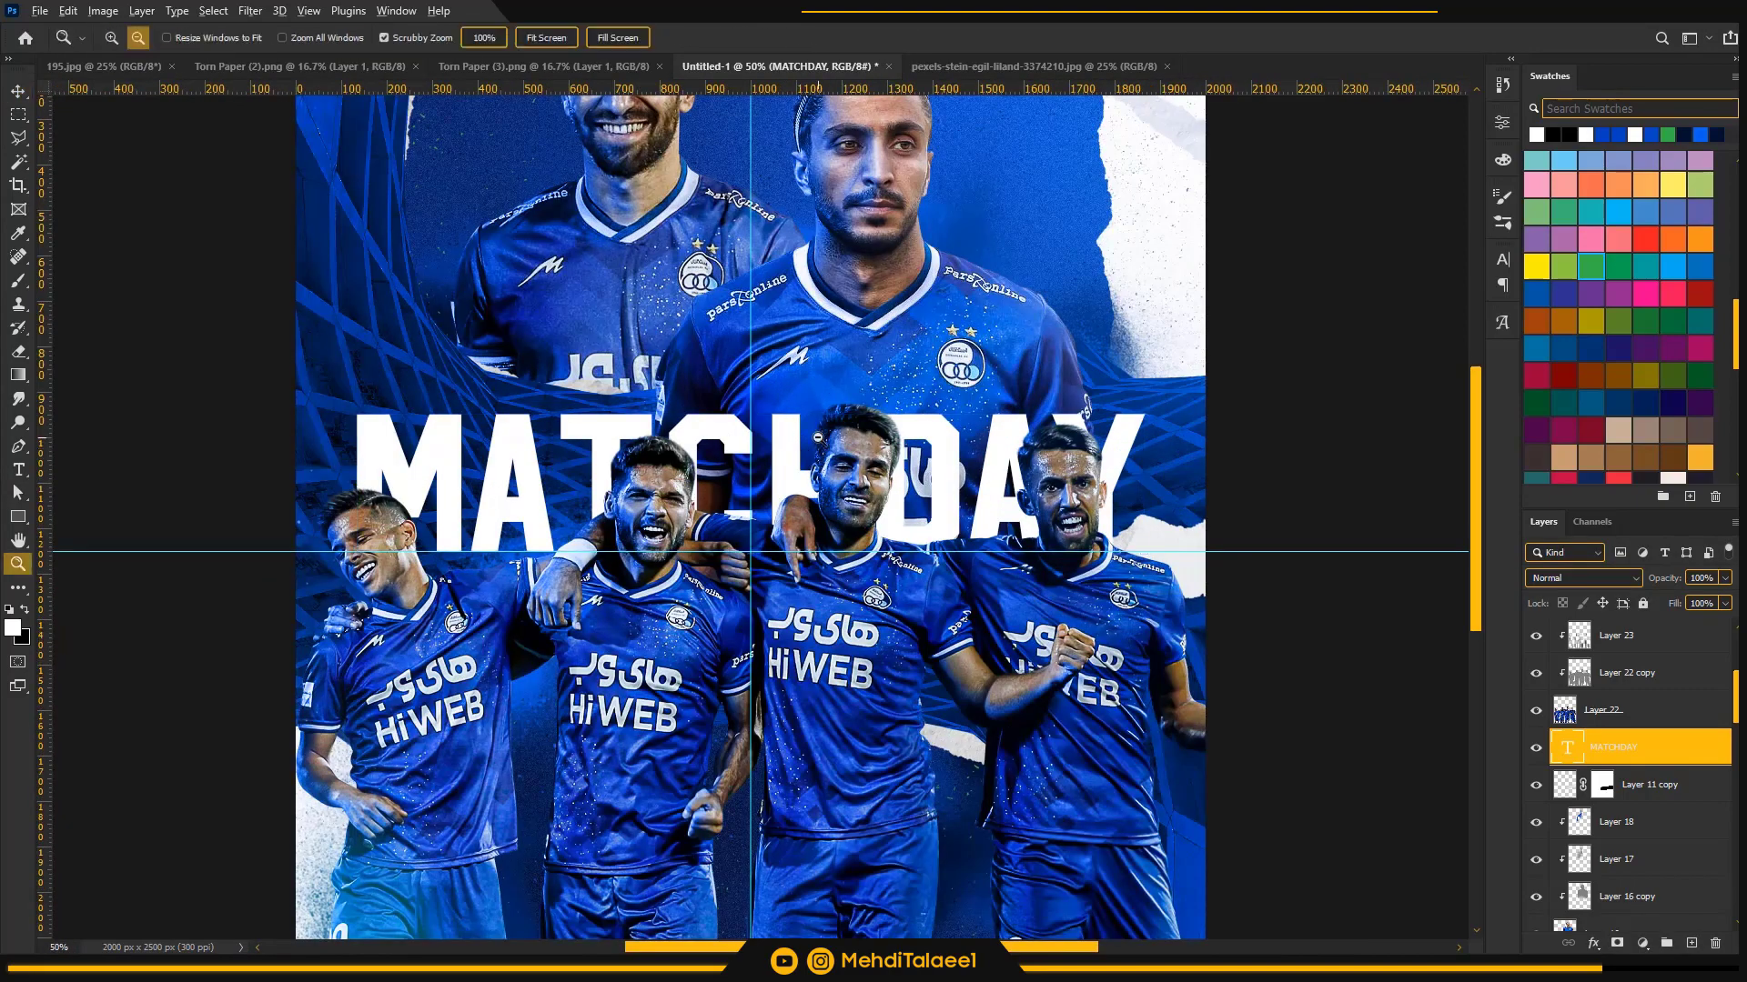
pyautogui.moveTo(784, 387); pyautogui.dragTo(527, 274)
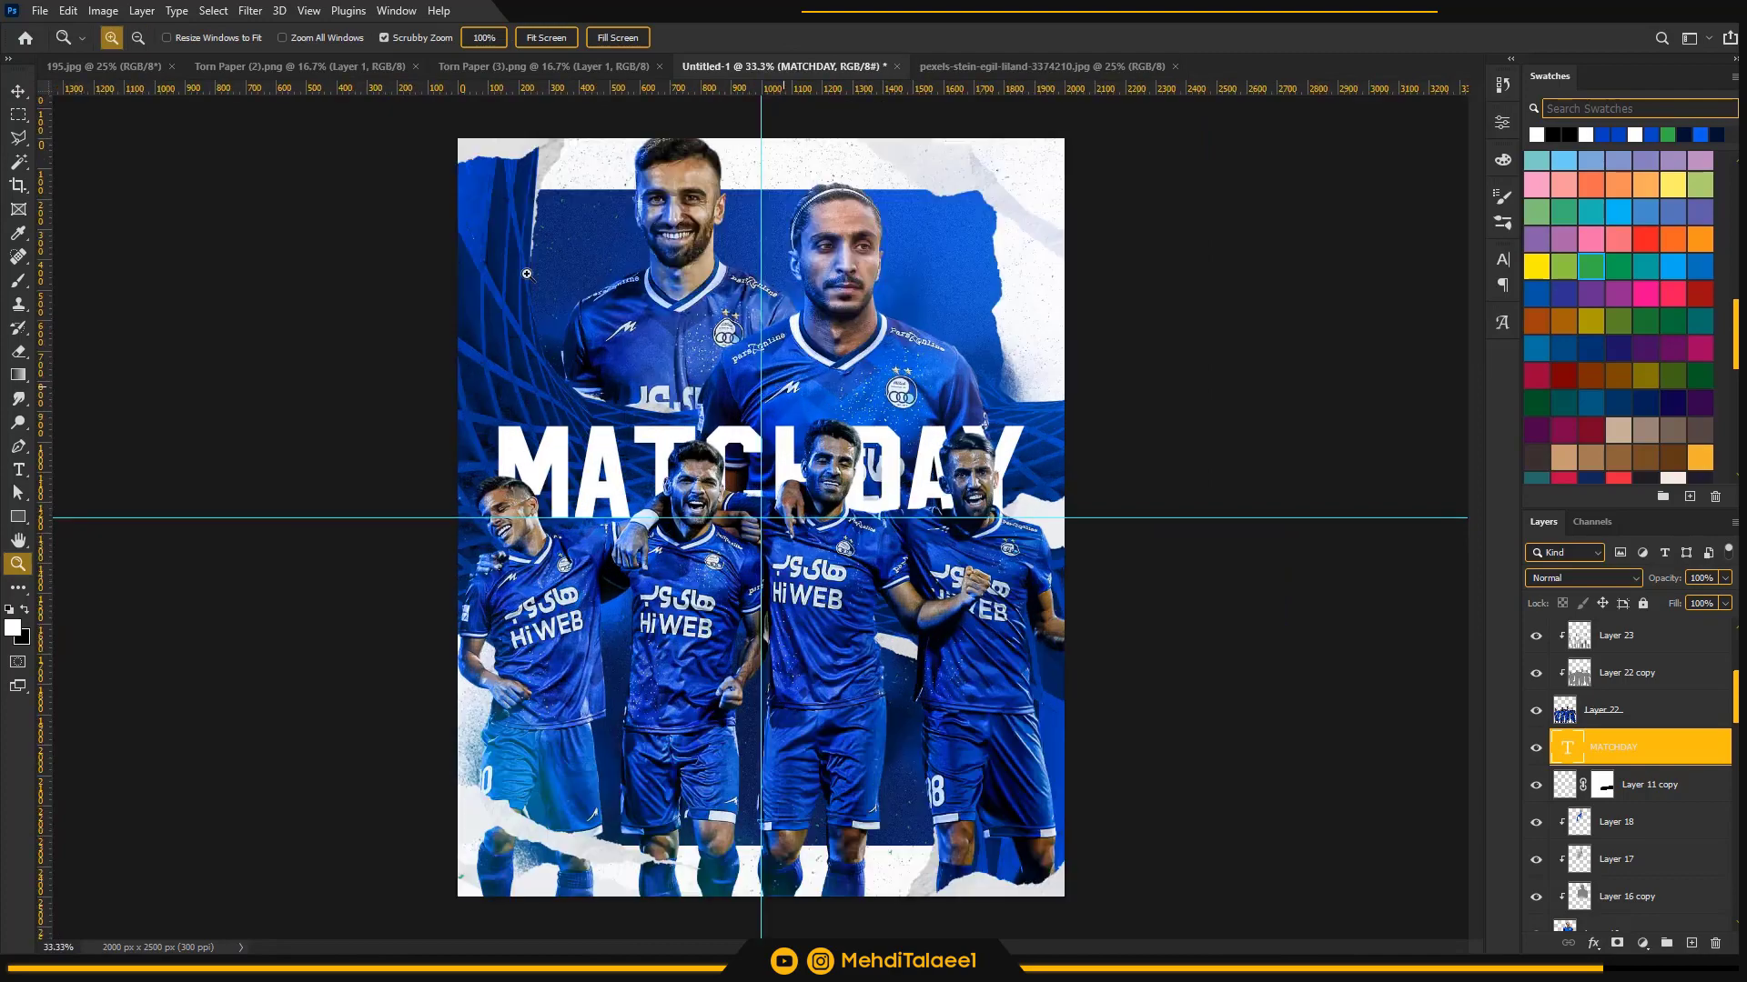
# - Paste the speckled paper texture from 195.jpg above the MATCHDAY text and clip it to the lettering
pyautogui.click(90, 69)
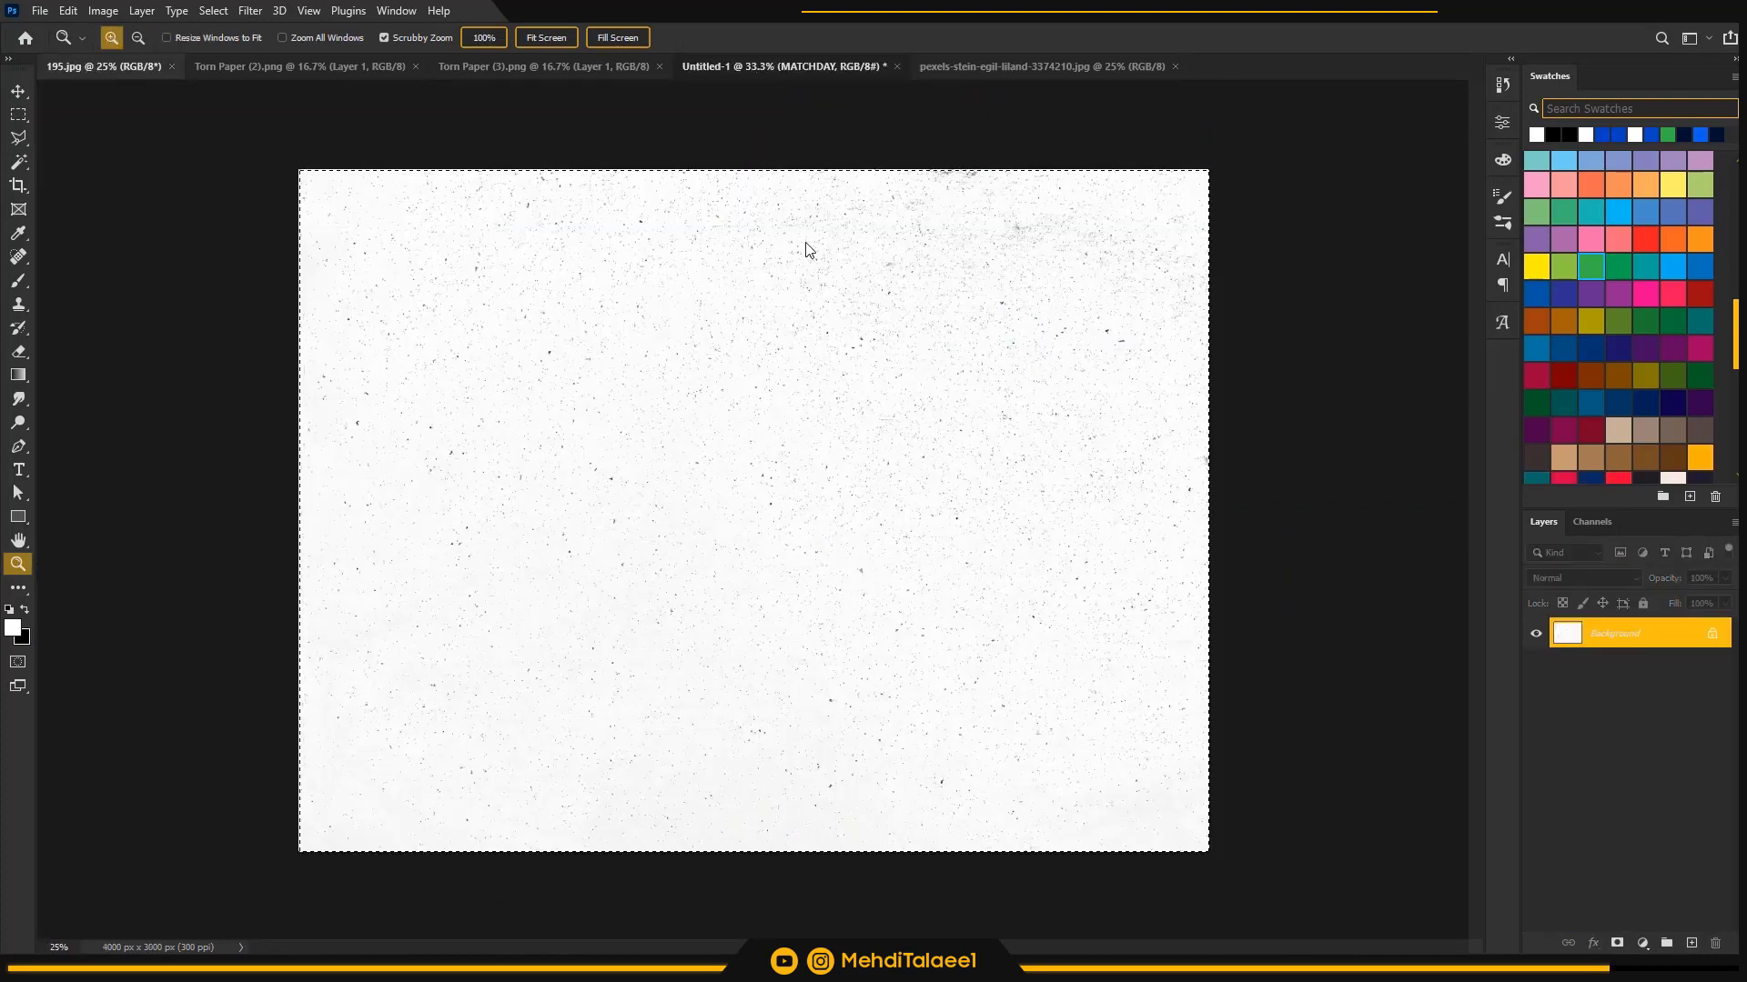
pyautogui.click(784, 68)
pyautogui.scroll(-1, 1641, 893)
pyautogui.hotkey('ctrl', 'v')
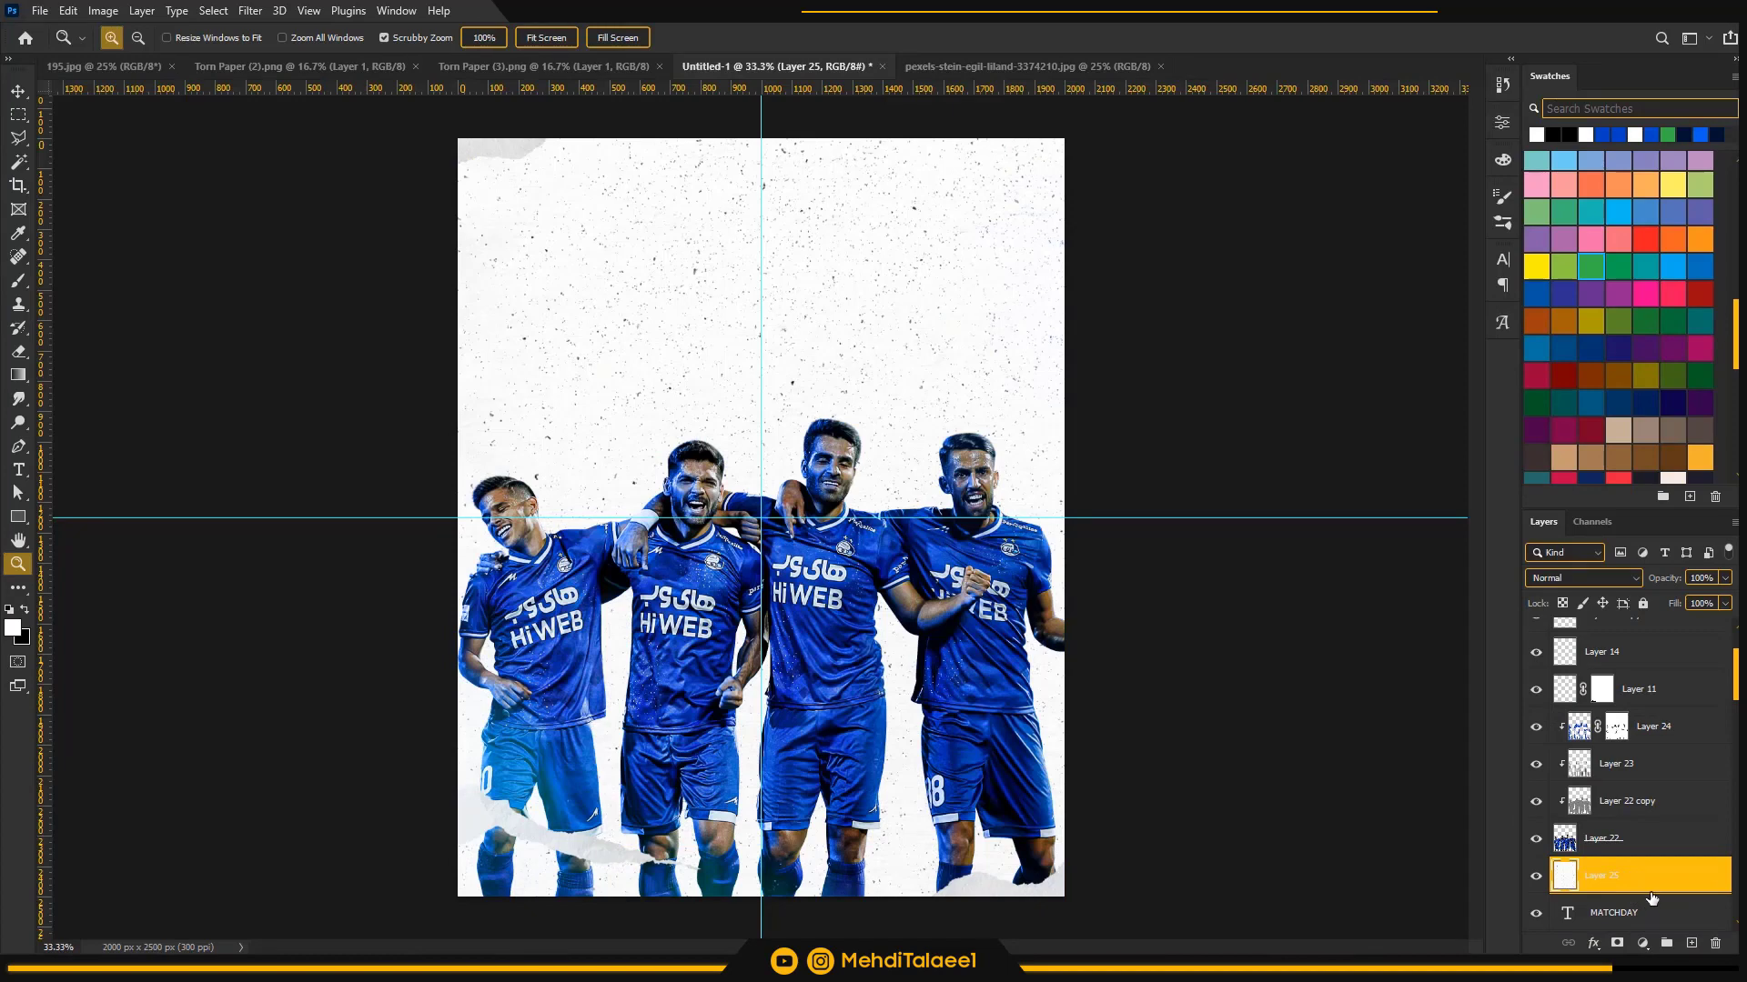
pyautogui.keyDown('alt'); pyautogui.click(1652, 895); pyautogui.keyUp('alt')
# - Scale the clipped paper texture to about 45% and position it over the MATCHDAY lettering
pyautogui.scroll(-3, 730, 487)
pyautogui.moveTo(1102, 546); pyautogui.dragTo(864, 515)
pyautogui.moveTo(647, 547); pyautogui.dragTo(650, 497)
pyautogui.click(900, 39)
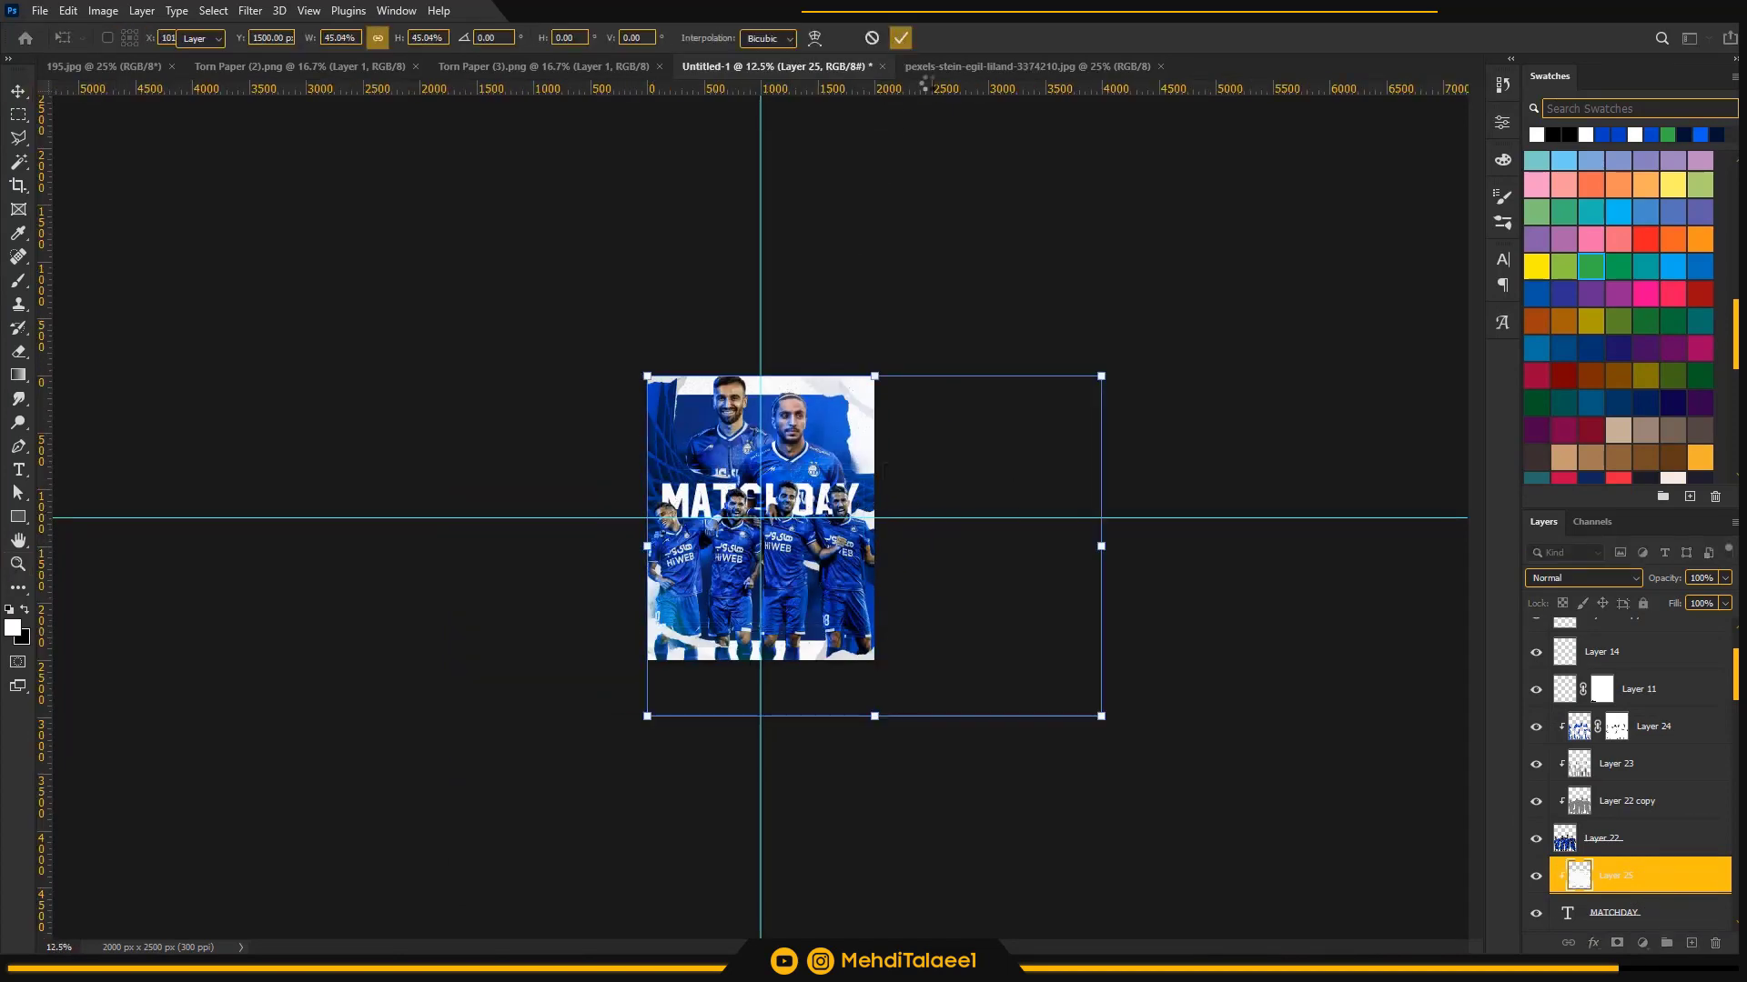
pyautogui.scroll(3, 777, 444)
pyautogui.click(777, 444)
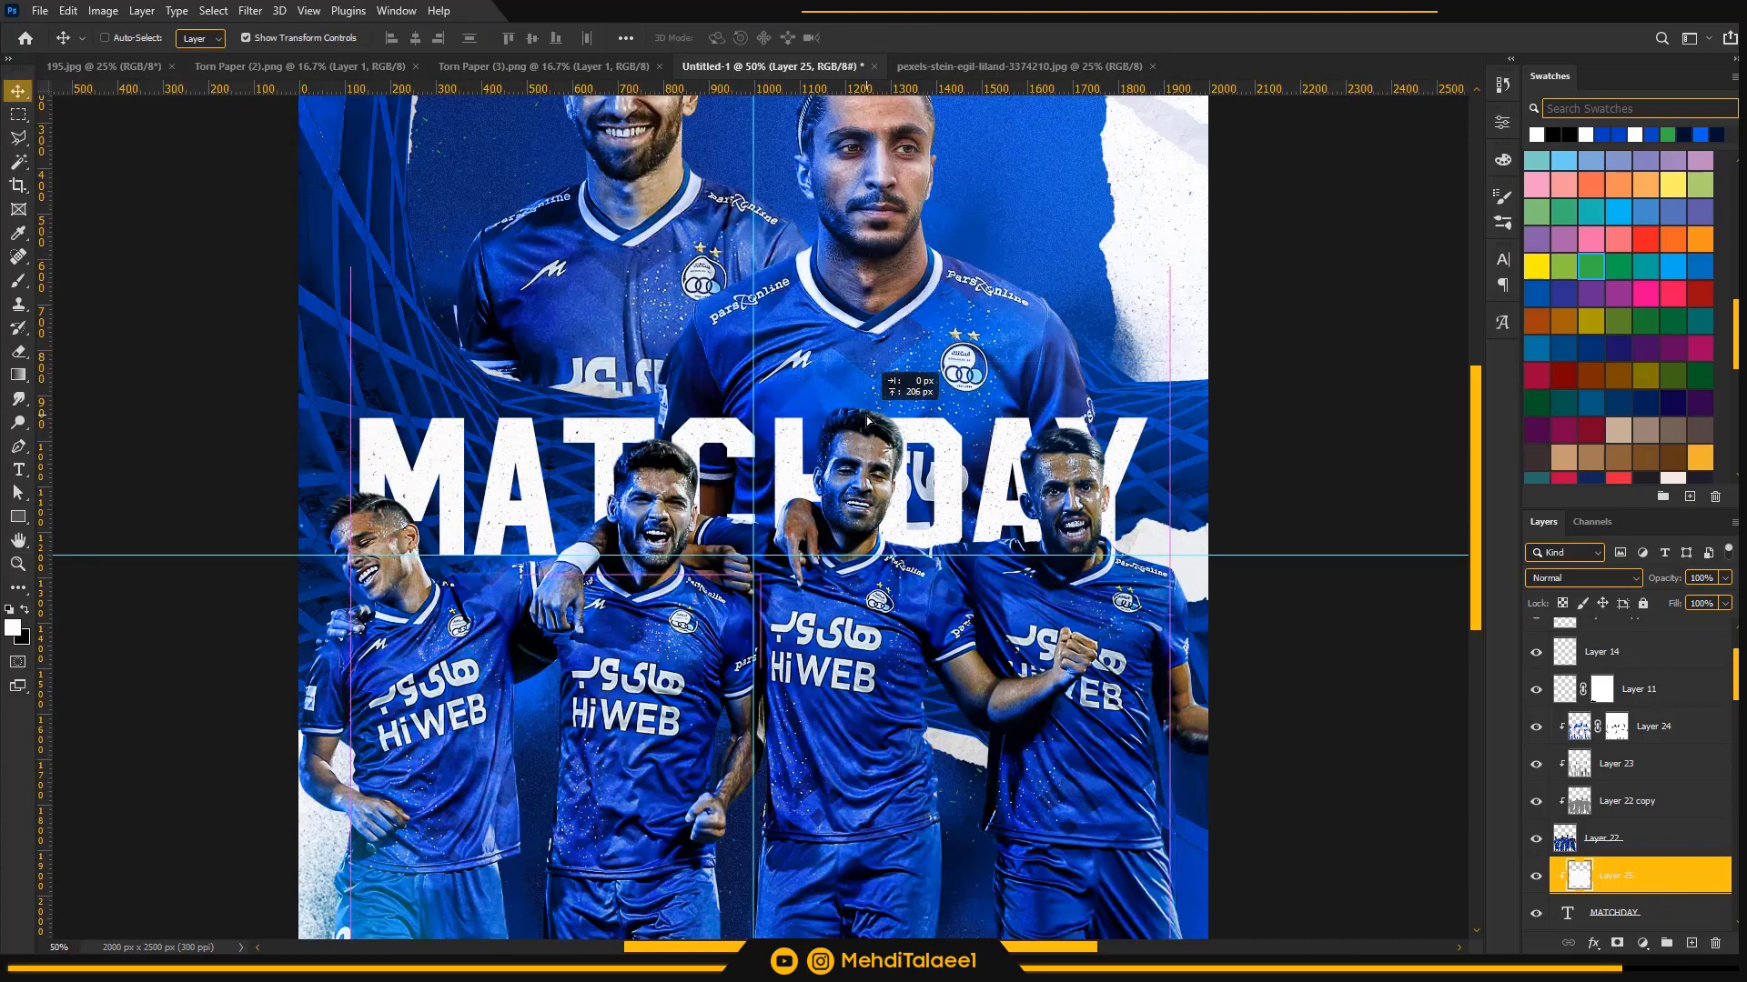
pyautogui.keyDown('alt'); pyautogui.click(875, 405); pyautogui.keyUp('alt')
pyautogui.keyDown('alt'); pyautogui.click(864, 425); pyautogui.keyUp('alt')
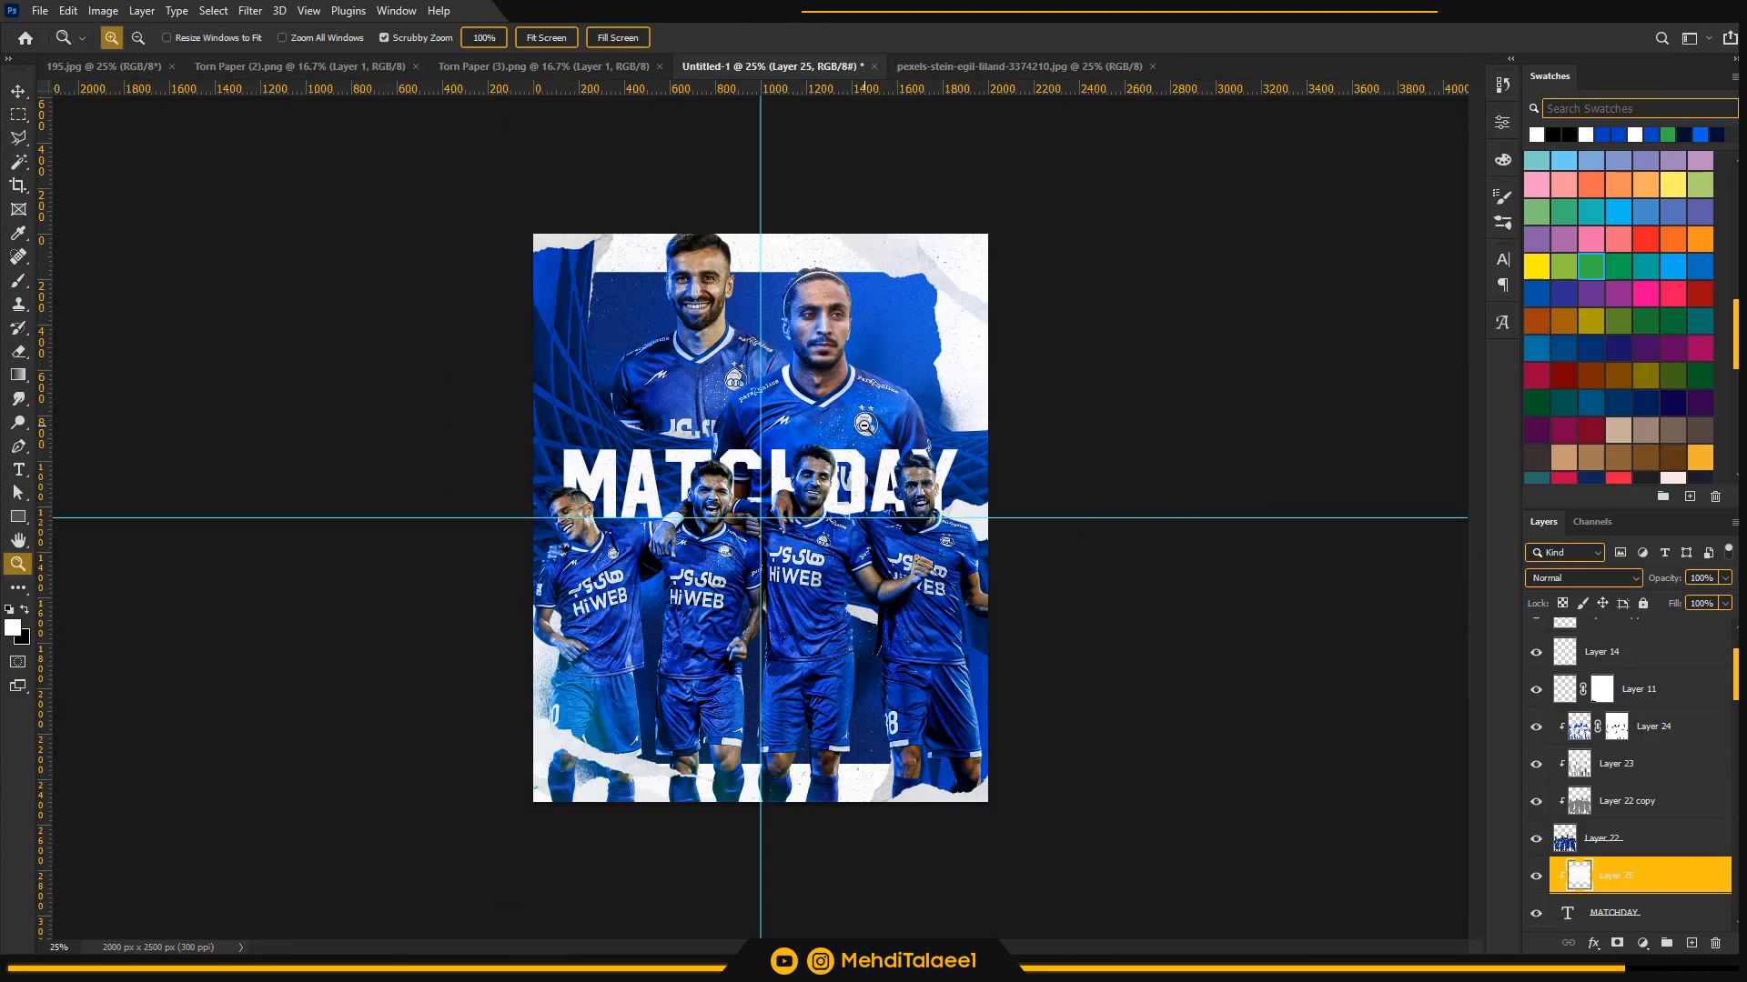
pyautogui.click(865, 424)
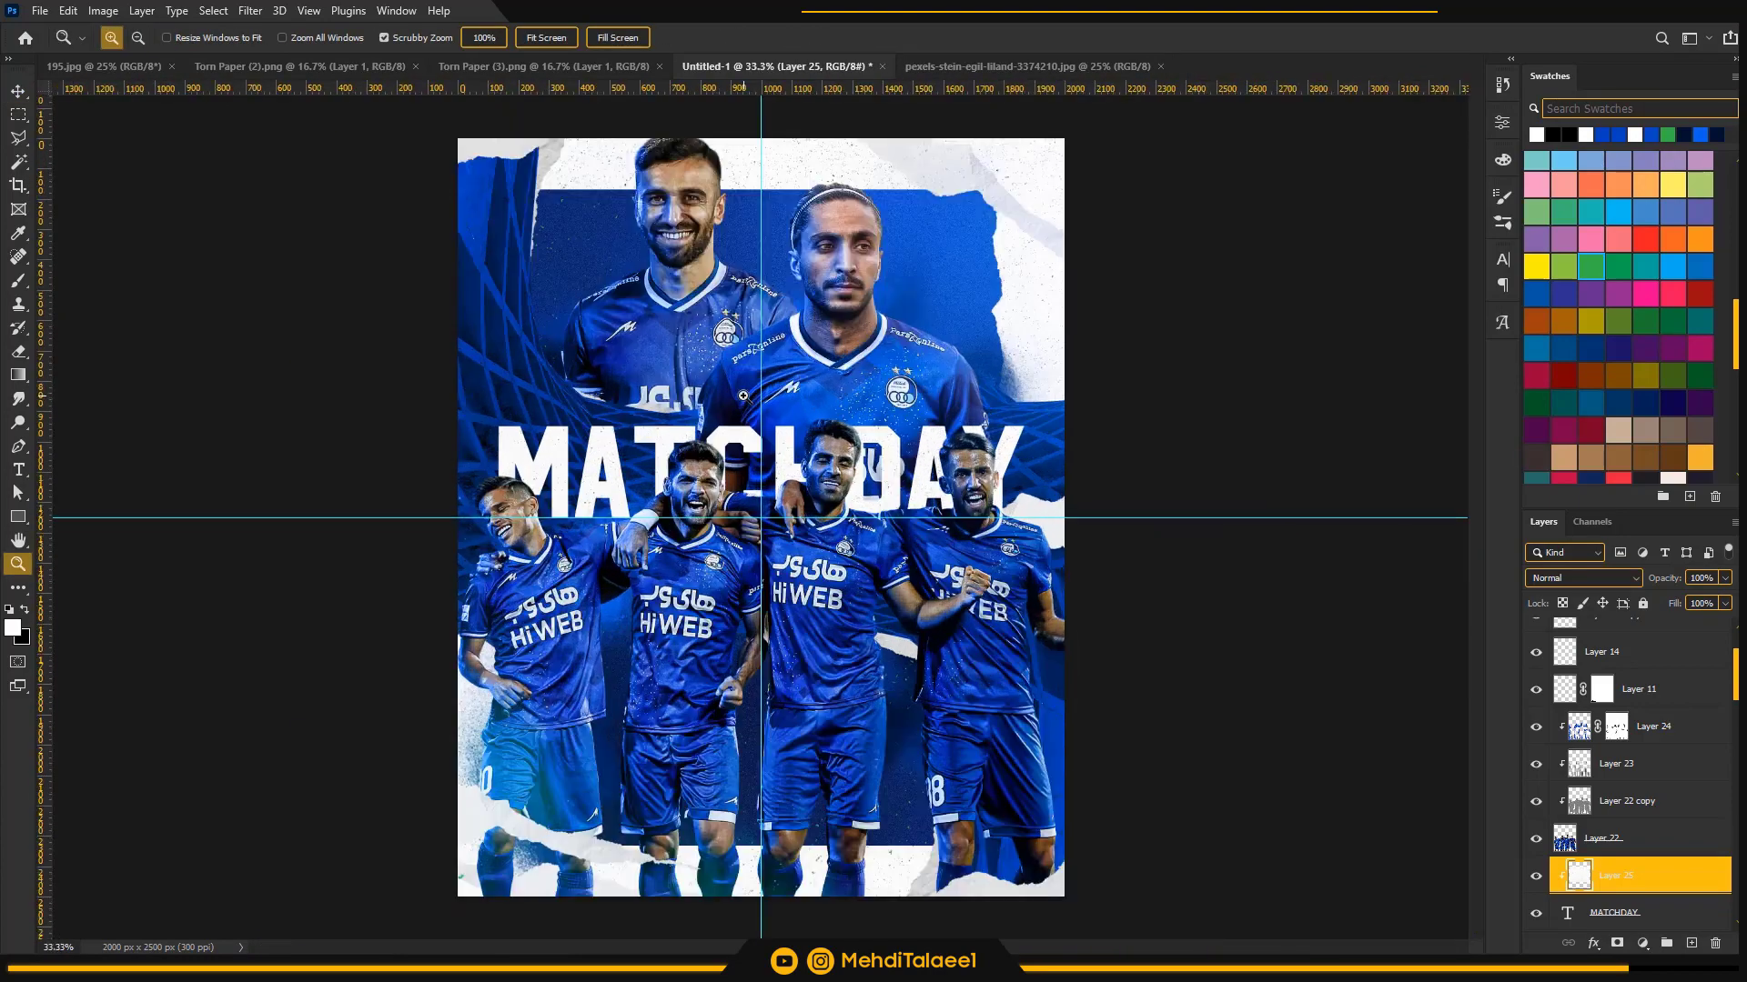
pyautogui.keyDown('alt'); pyautogui.click(864, 425); pyautogui.keyUp('alt')
# - Stamp all visible layers into a new layer above the glow
pyautogui.scroll(3, 1679, 800)
pyautogui.click(1676, 644)
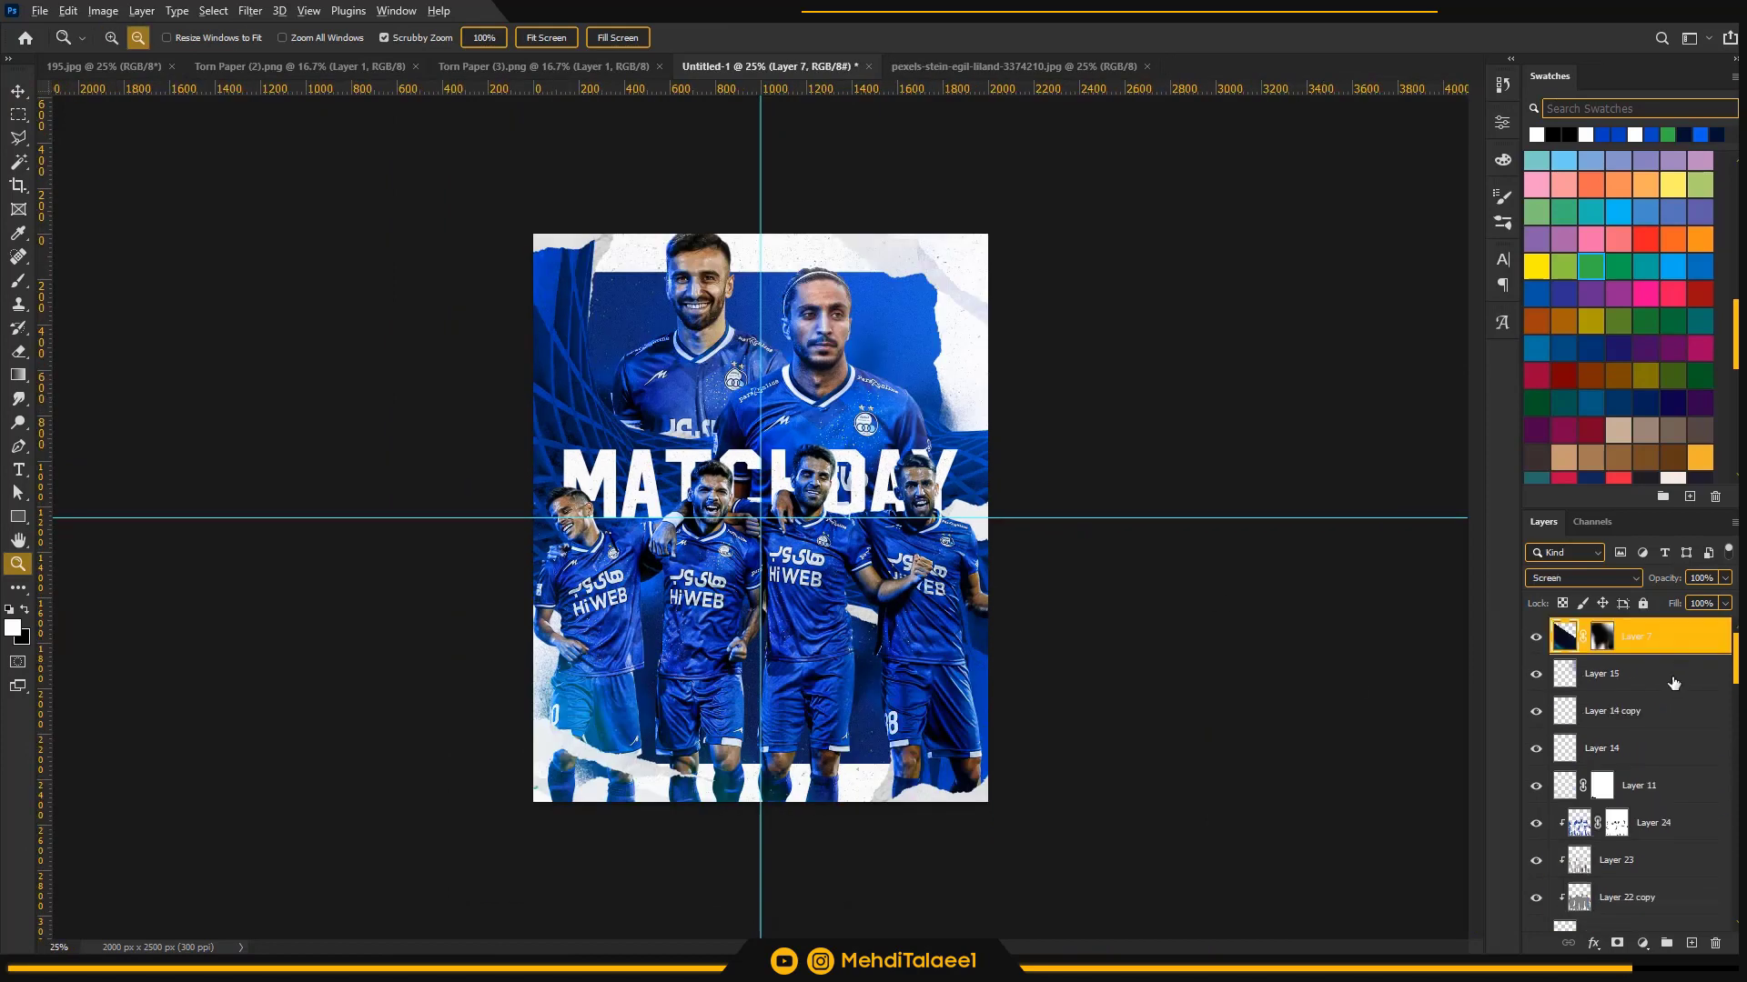
pyautogui.hotkey('ctrl', 'shift', 'alt', 'e')
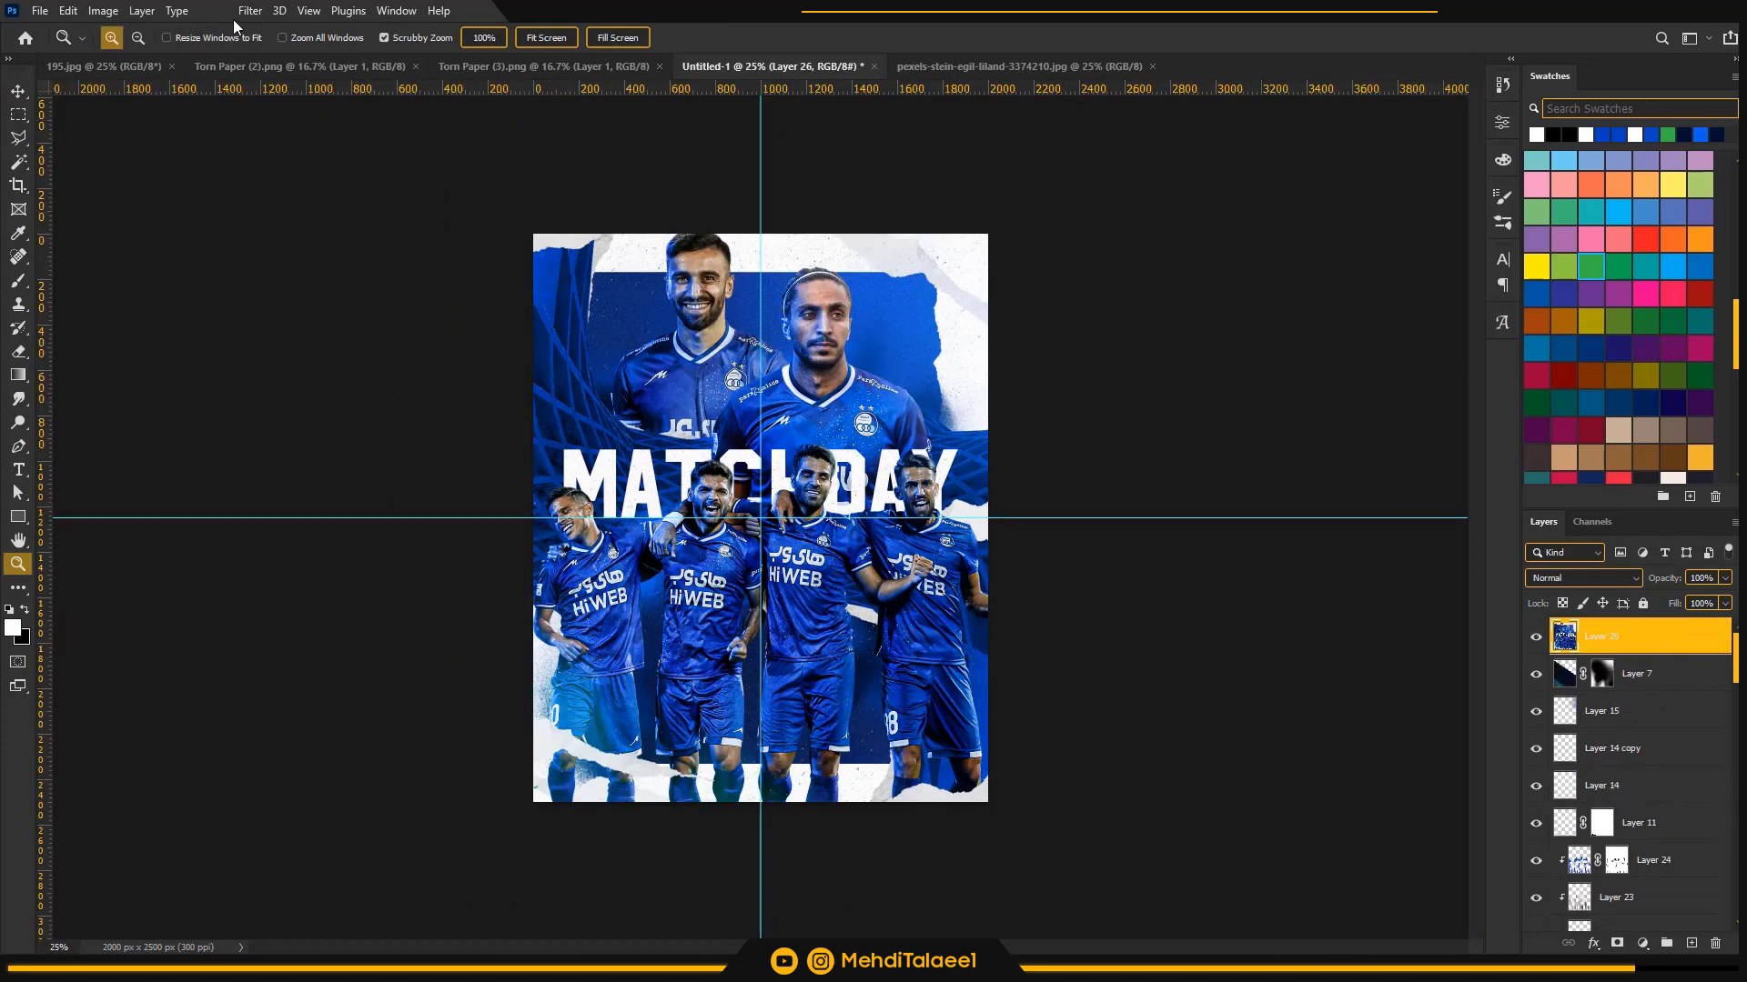
# - Grade the stamped layer in Camera Raw with Saturation +21, Blacks -19, Whites +14, Shadows +9 and Highlights -10
pyautogui.click(242, 11)
pyautogui.click(320, 152)
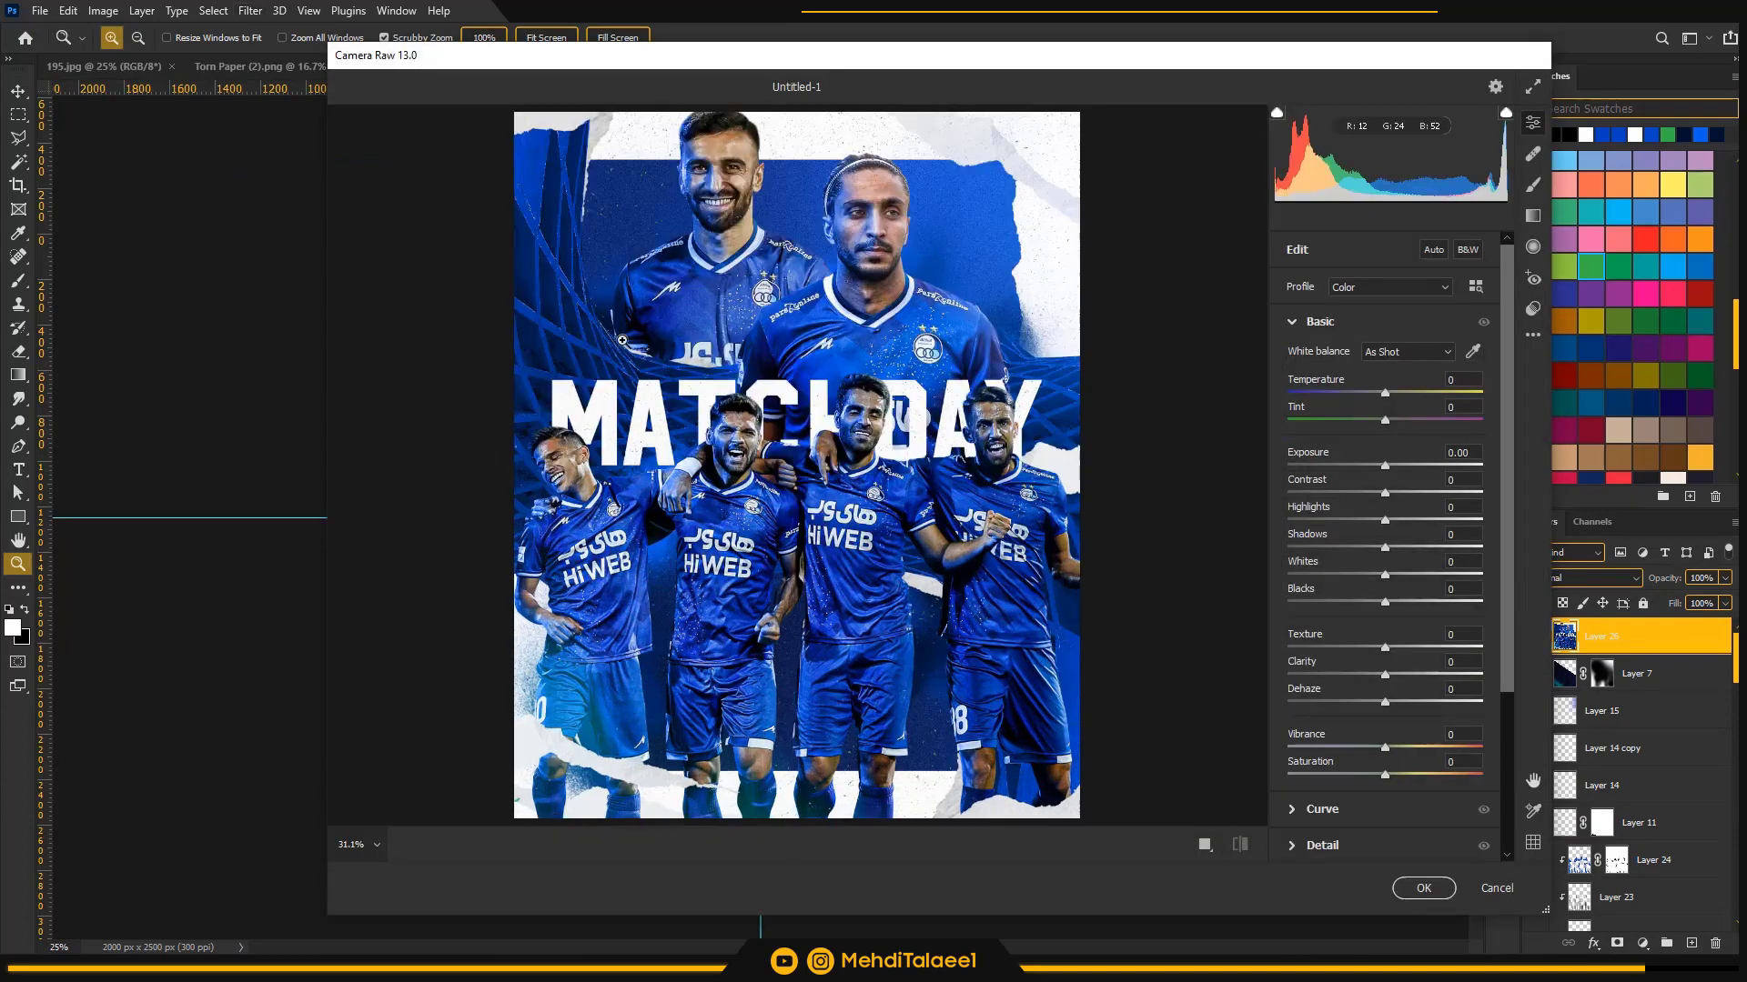
pyautogui.scroll(-2, 1383, 637)
pyautogui.moveTo(1385, 673); pyautogui.dragTo(1404, 675)
pyautogui.moveTo(1391, 576); pyautogui.dragTo(1393, 585)
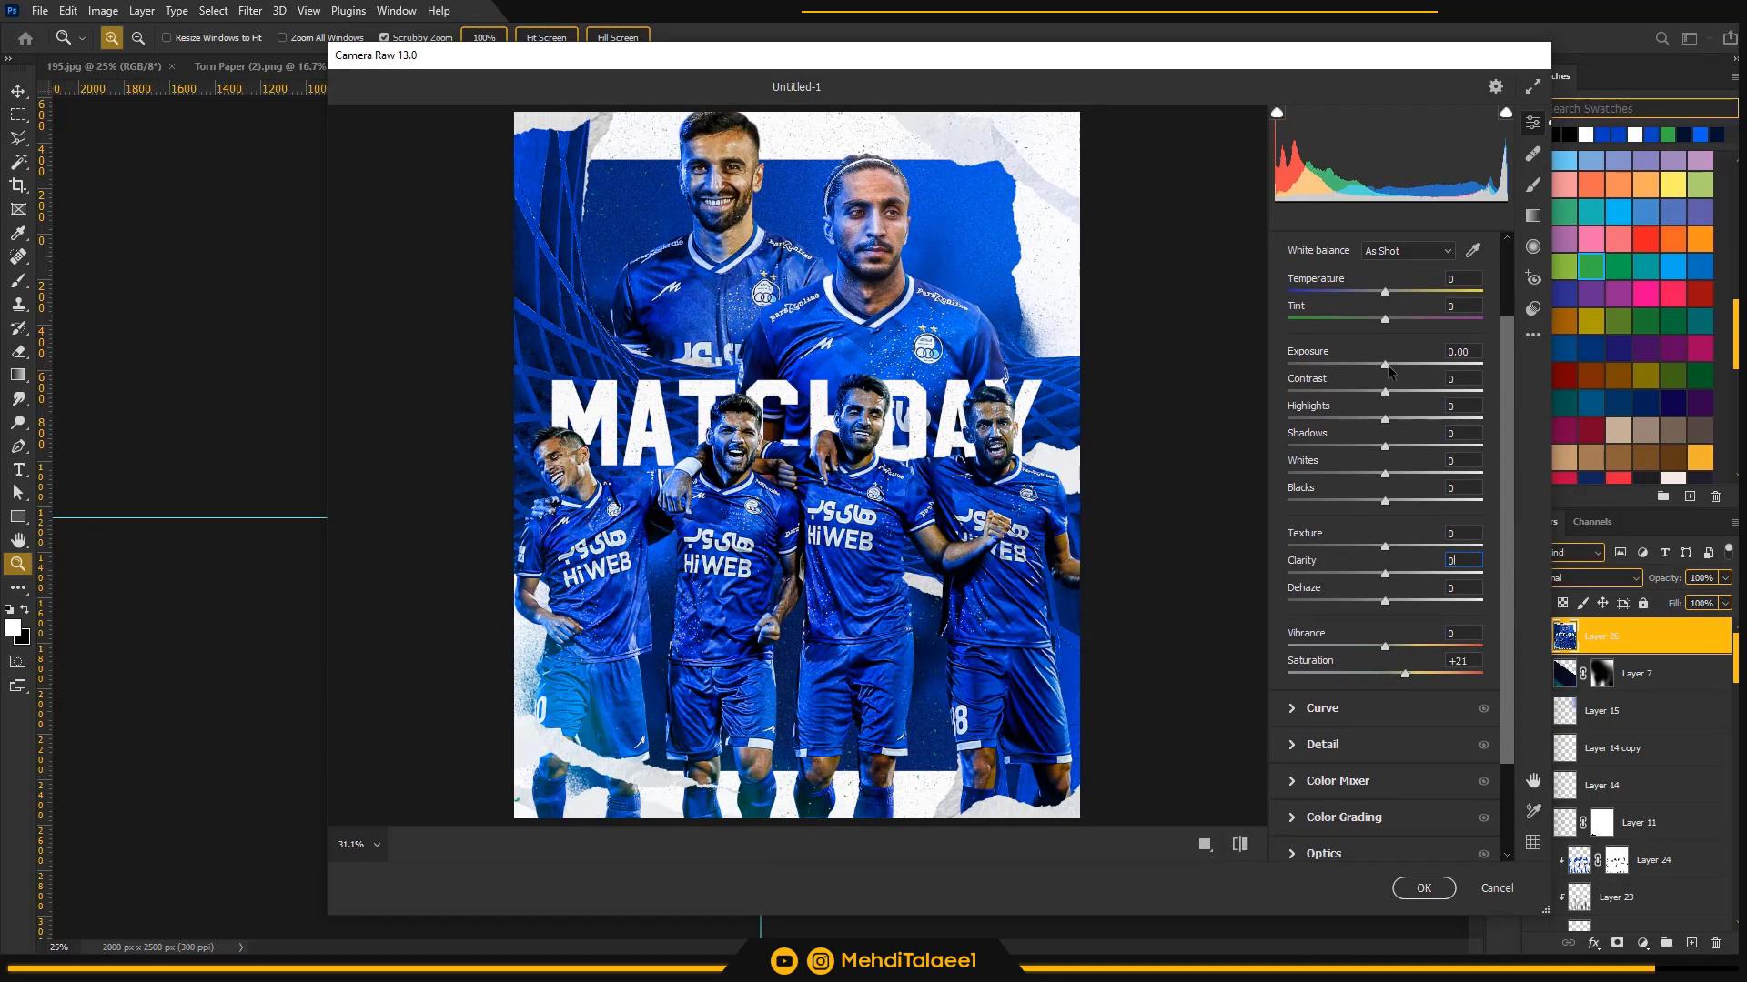
pyautogui.moveTo(1385, 502); pyautogui.dragTo(1375, 419)
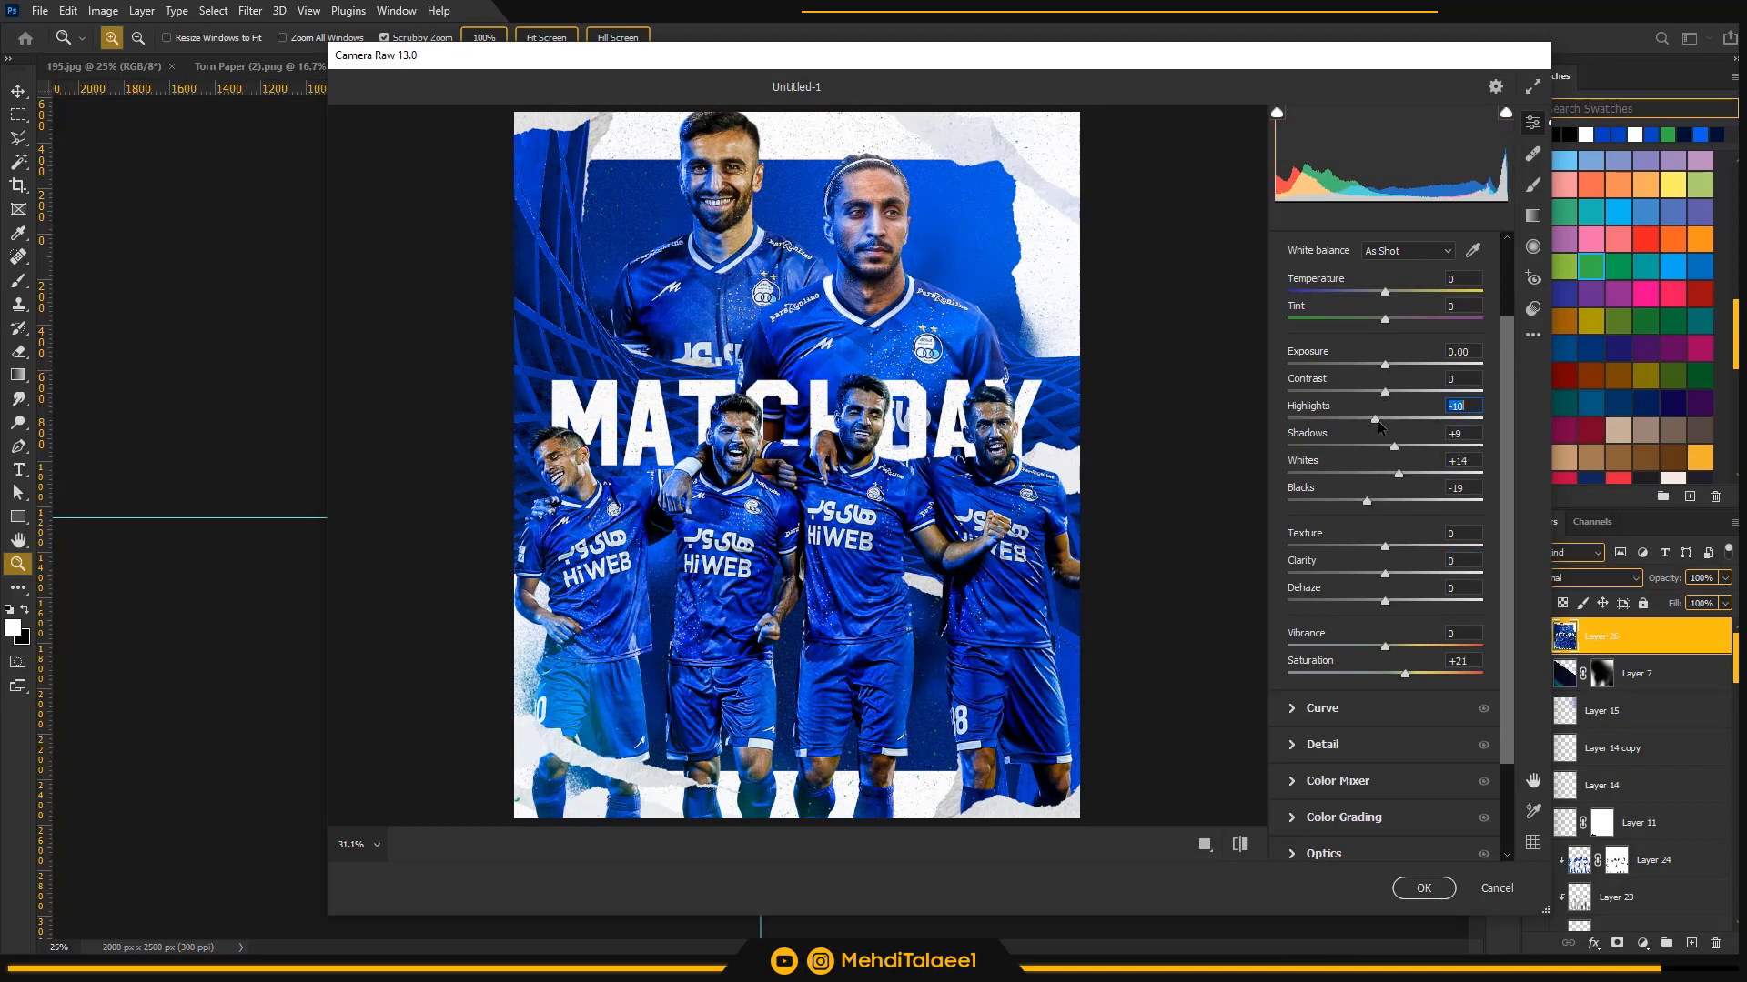
# - Add Camera Raw Grain of 18 and check the texture on the upper players at 100%
pyautogui.scroll(-1, 1369, 705)
pyautogui.scroll(-2, 1502, 790)
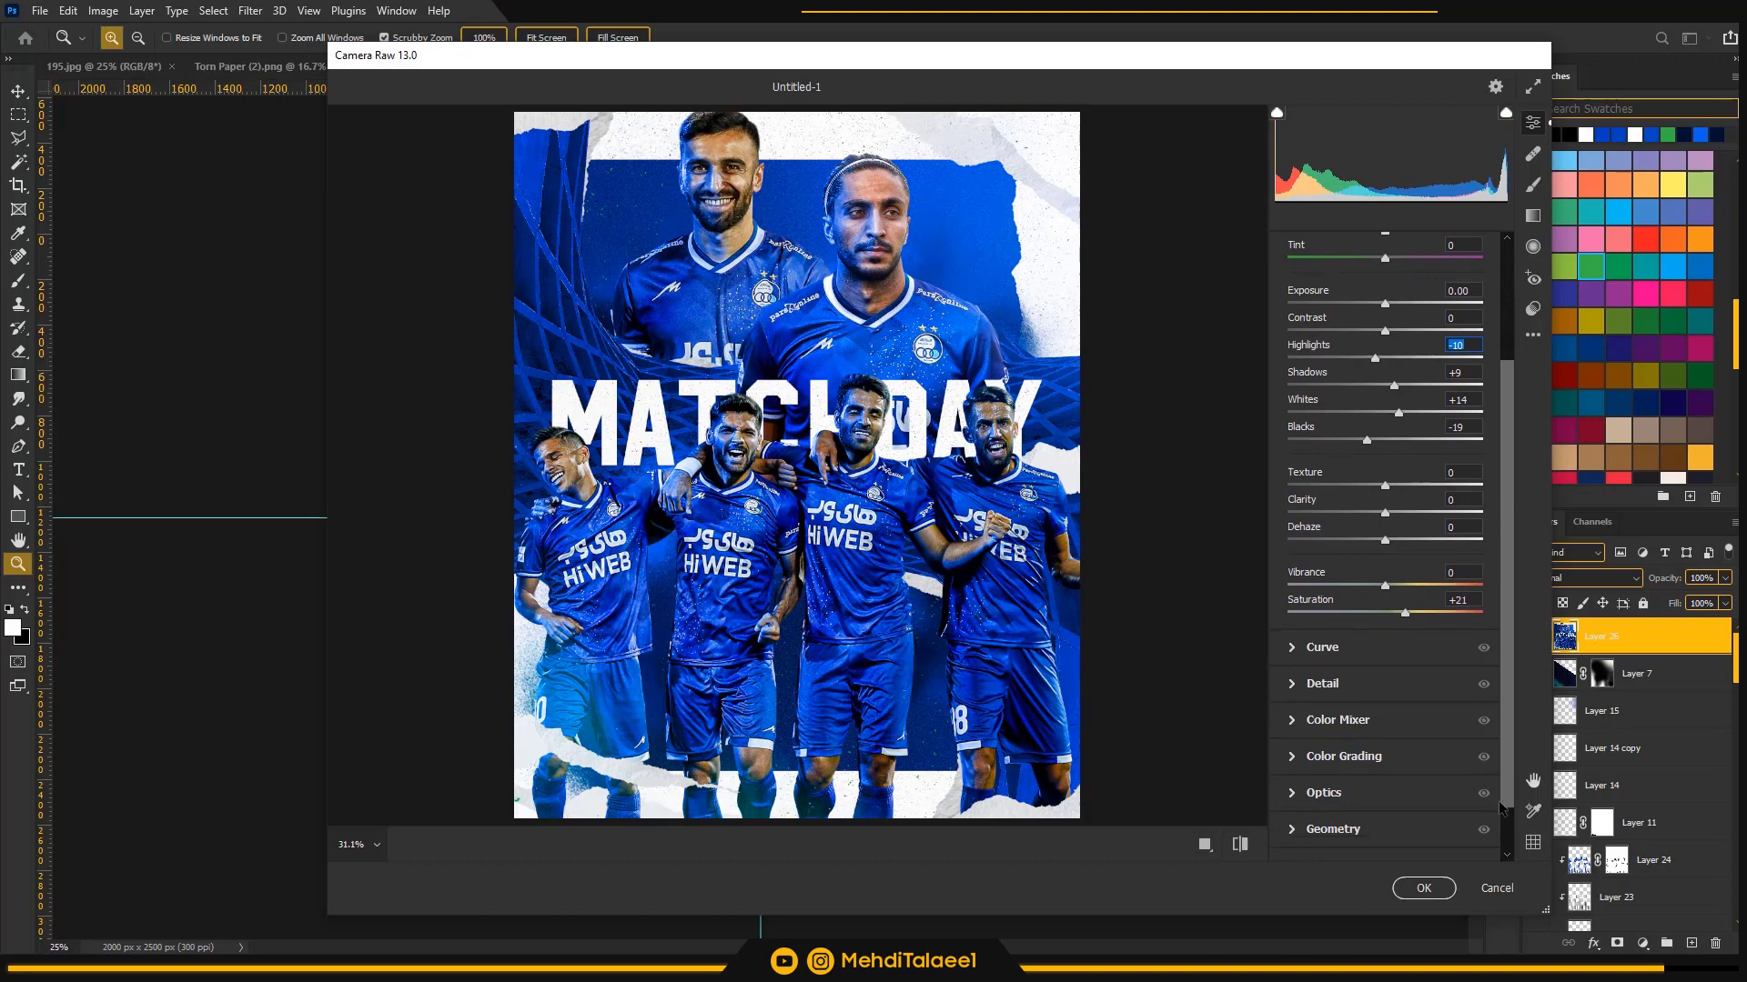
pyautogui.click(1296, 810)
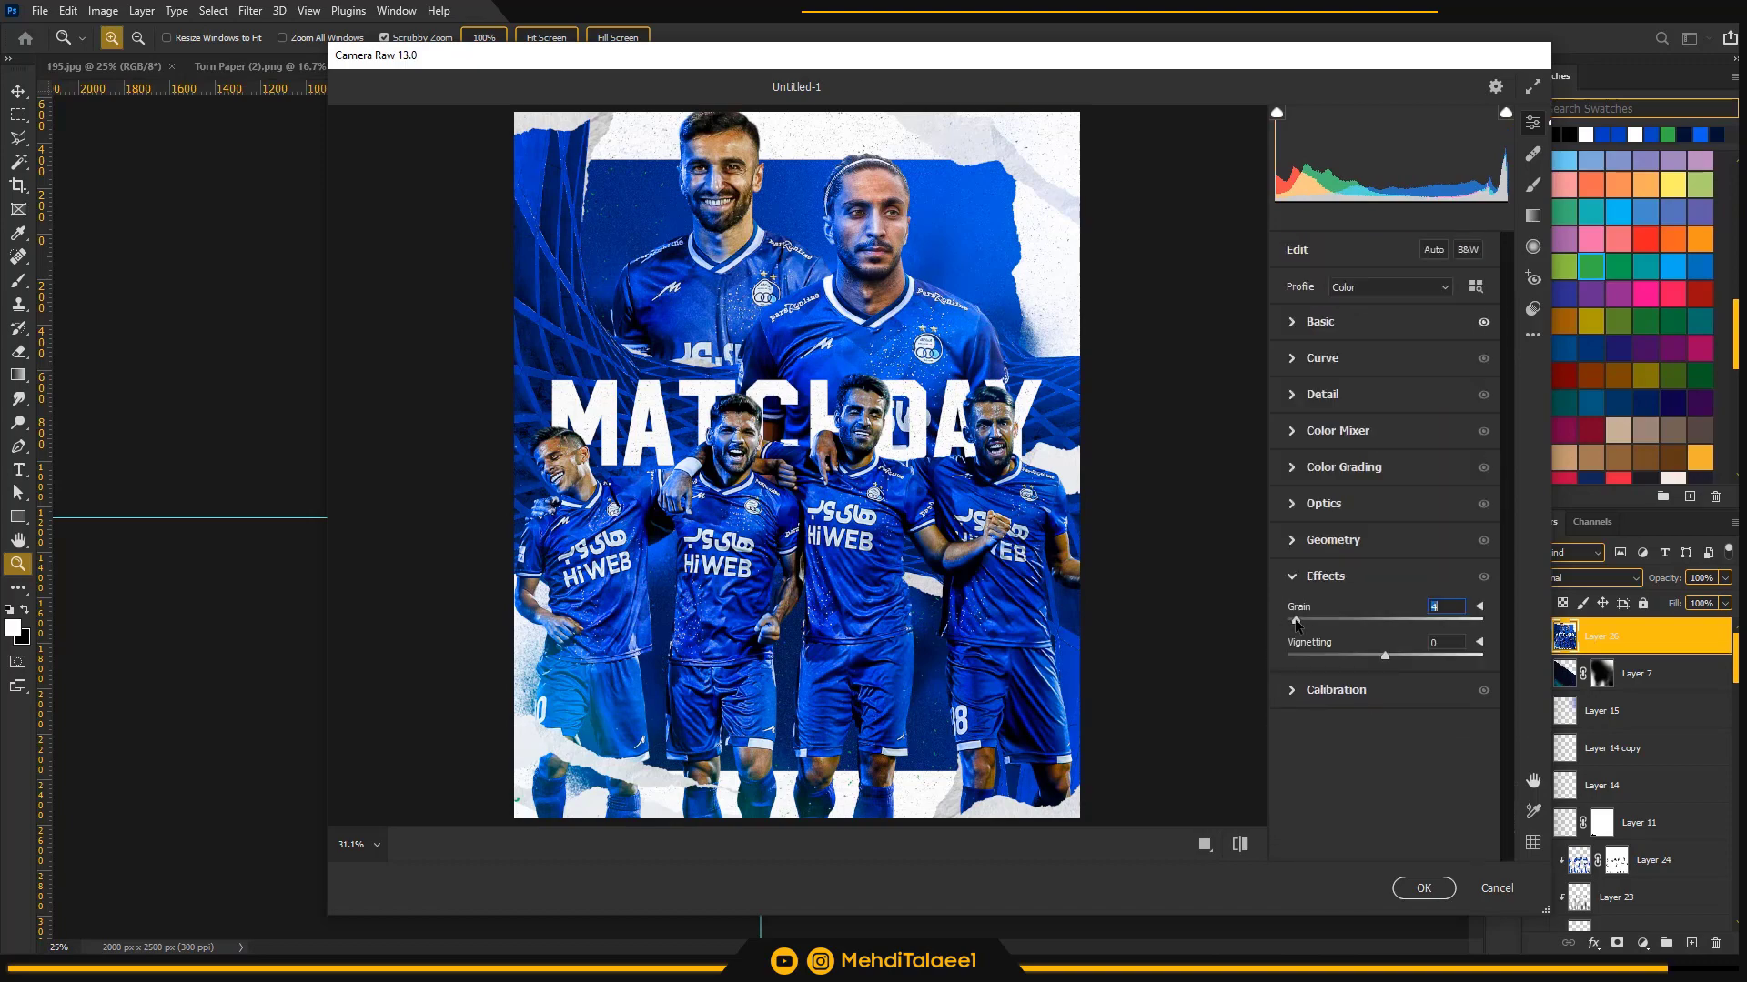
pyautogui.click(833, 367)
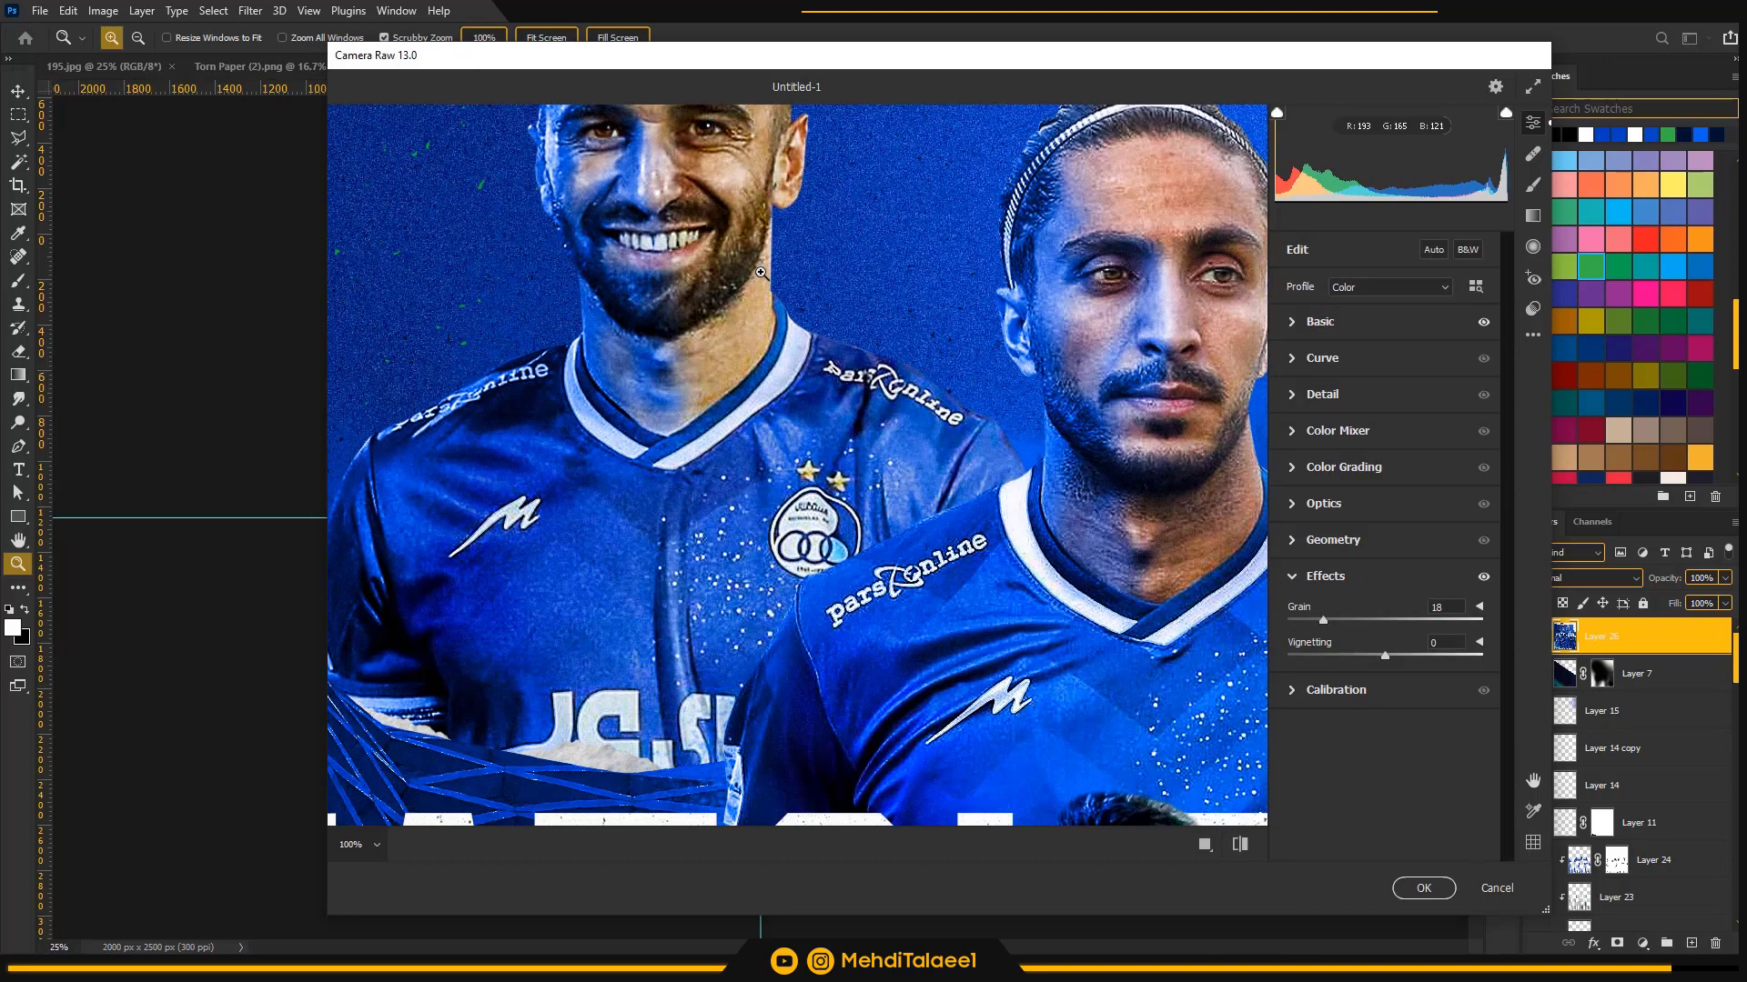
pyautogui.click(833, 368)
# - Draw a graduated filter from the poster's lower-left corner towards its centre and set Exposure to -0.90
pyautogui.click(1534, 218)
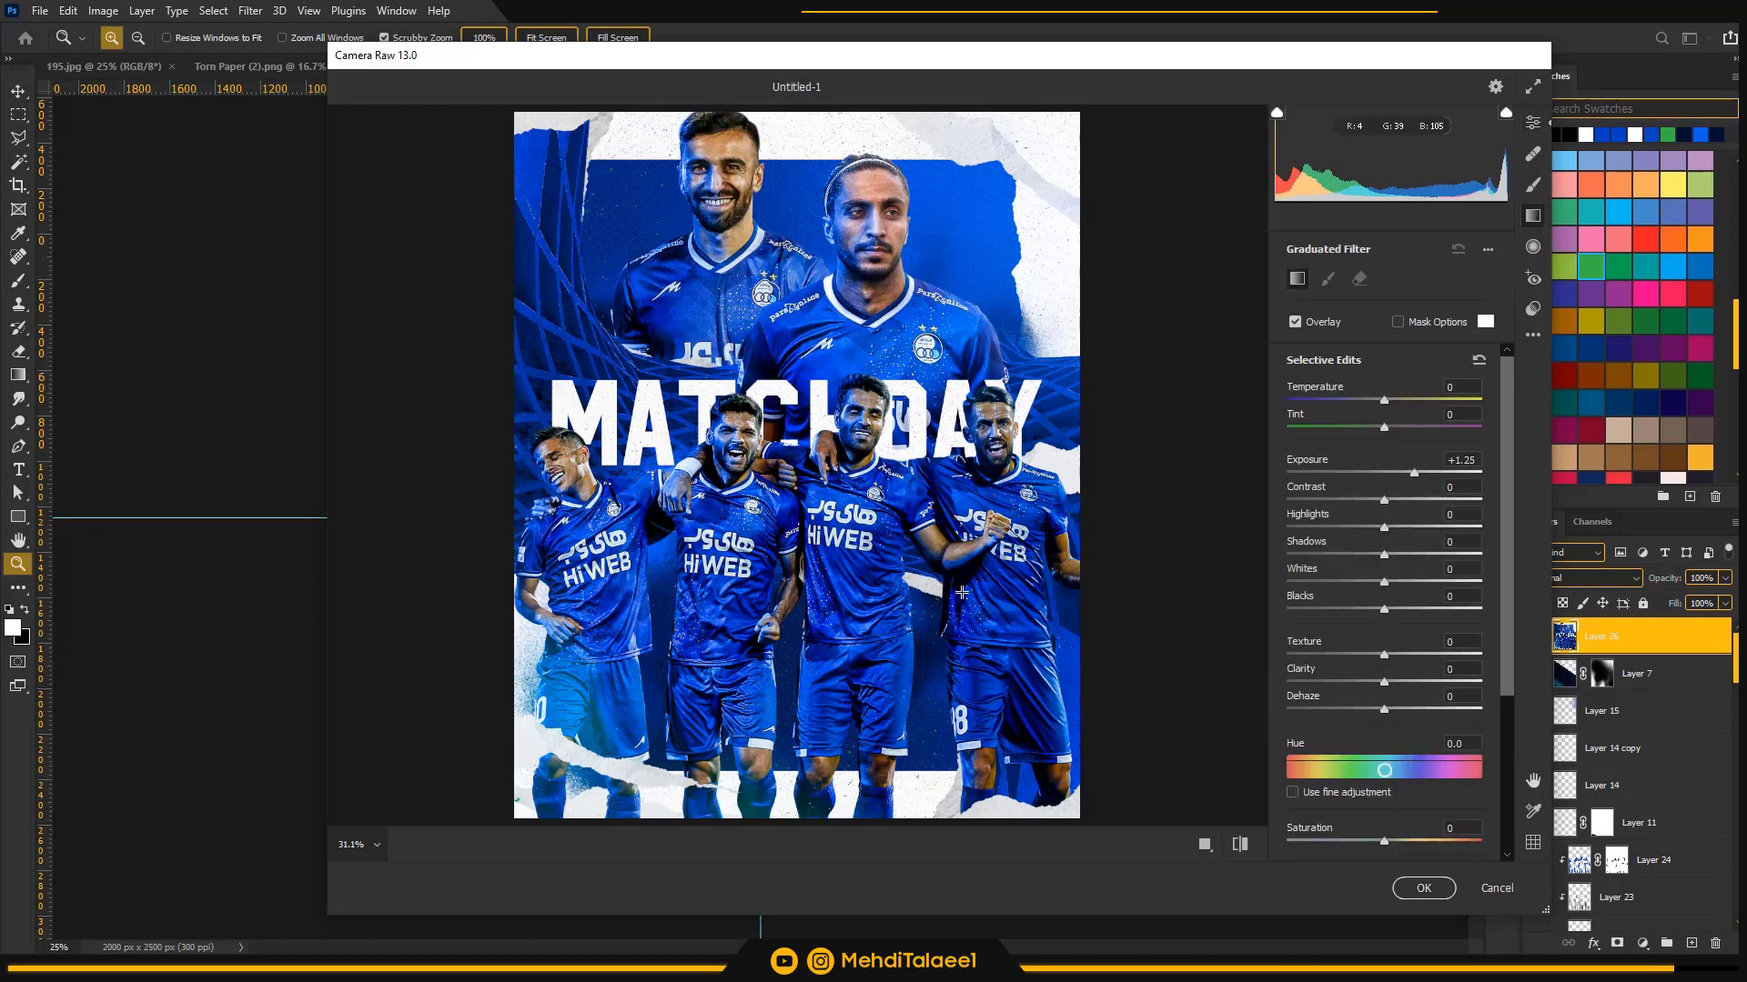
pyautogui.moveTo(588, 802); pyautogui.dragTo(709, 562)
pyautogui.moveTo(1414, 473); pyautogui.dragTo(1362, 473)
# - Add a second graduated filter from the poster's upper-right side, rotate it, set Exposure to +0.50 and apply the Camera Raw grading
pyautogui.moveTo(1086, 132); pyautogui.dragTo(935, 334)
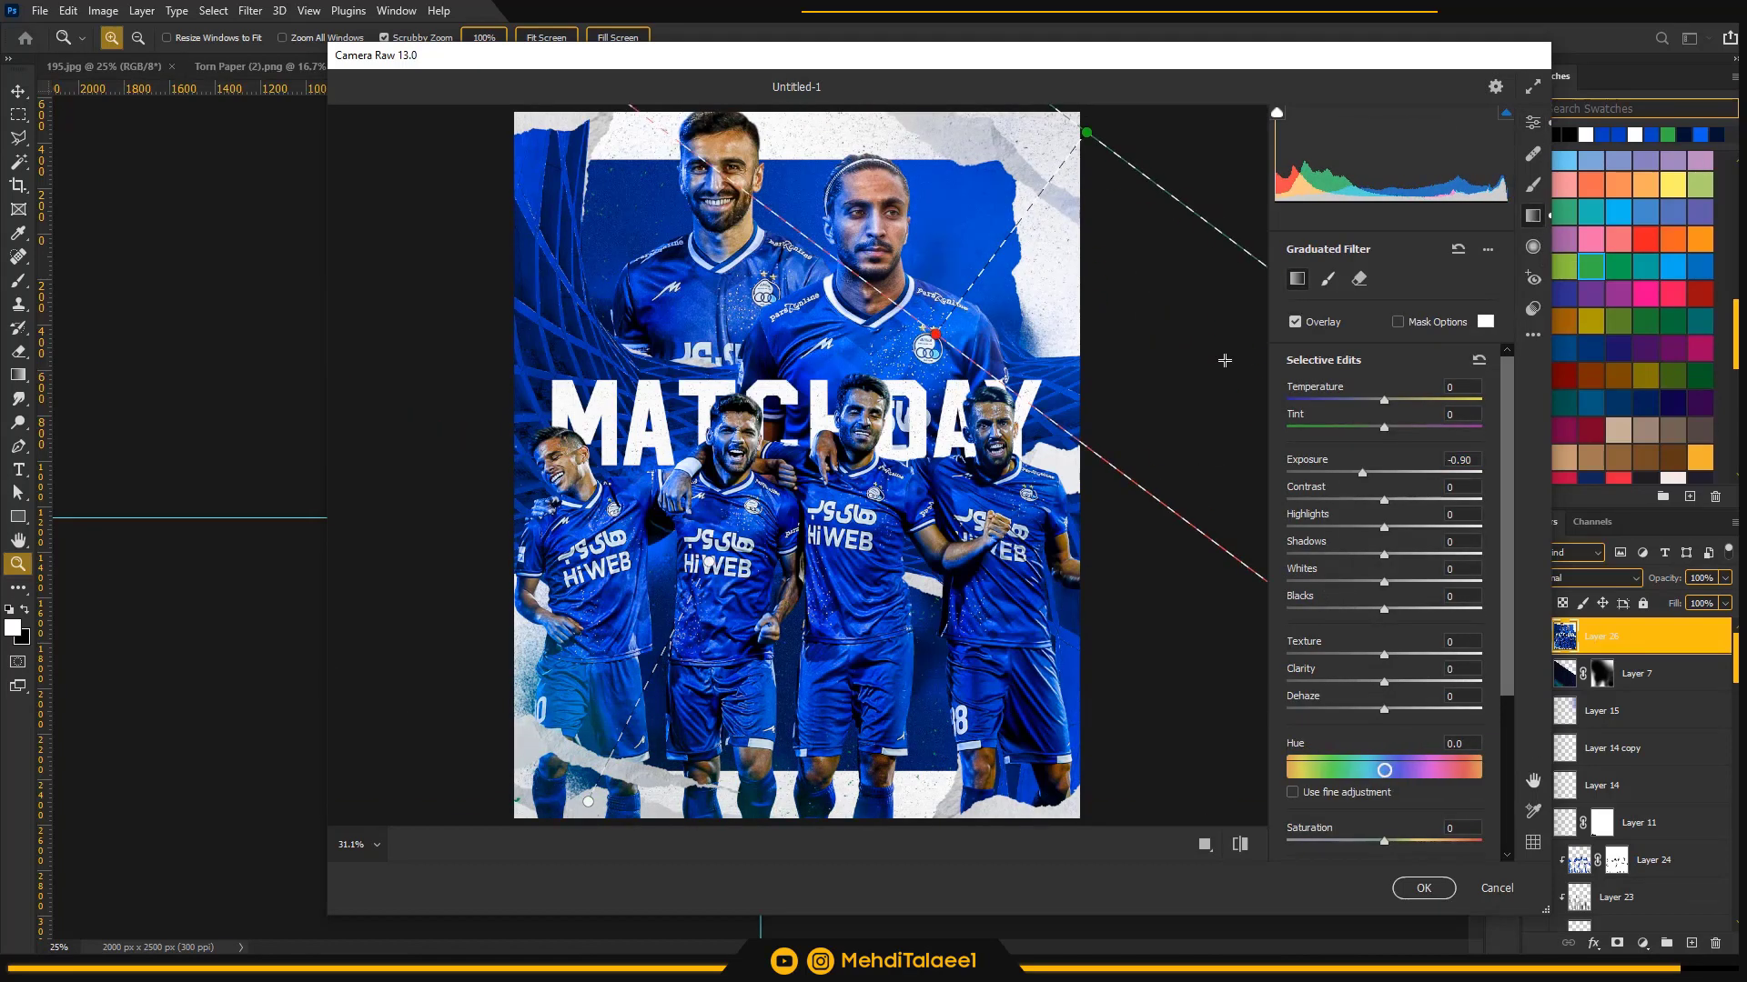
pyautogui.moveTo(1360, 474)
pyautogui.mouseDown()
pyautogui.moveTo(1421, 476)
pyautogui.moveTo(1388, 473)
pyautogui.mouseUp()
pyautogui.moveTo(978, 285)
pyautogui.mouseDown()
pyautogui.moveTo(1006, 257)
pyautogui.moveTo(947, 289)
pyautogui.mouseUp()
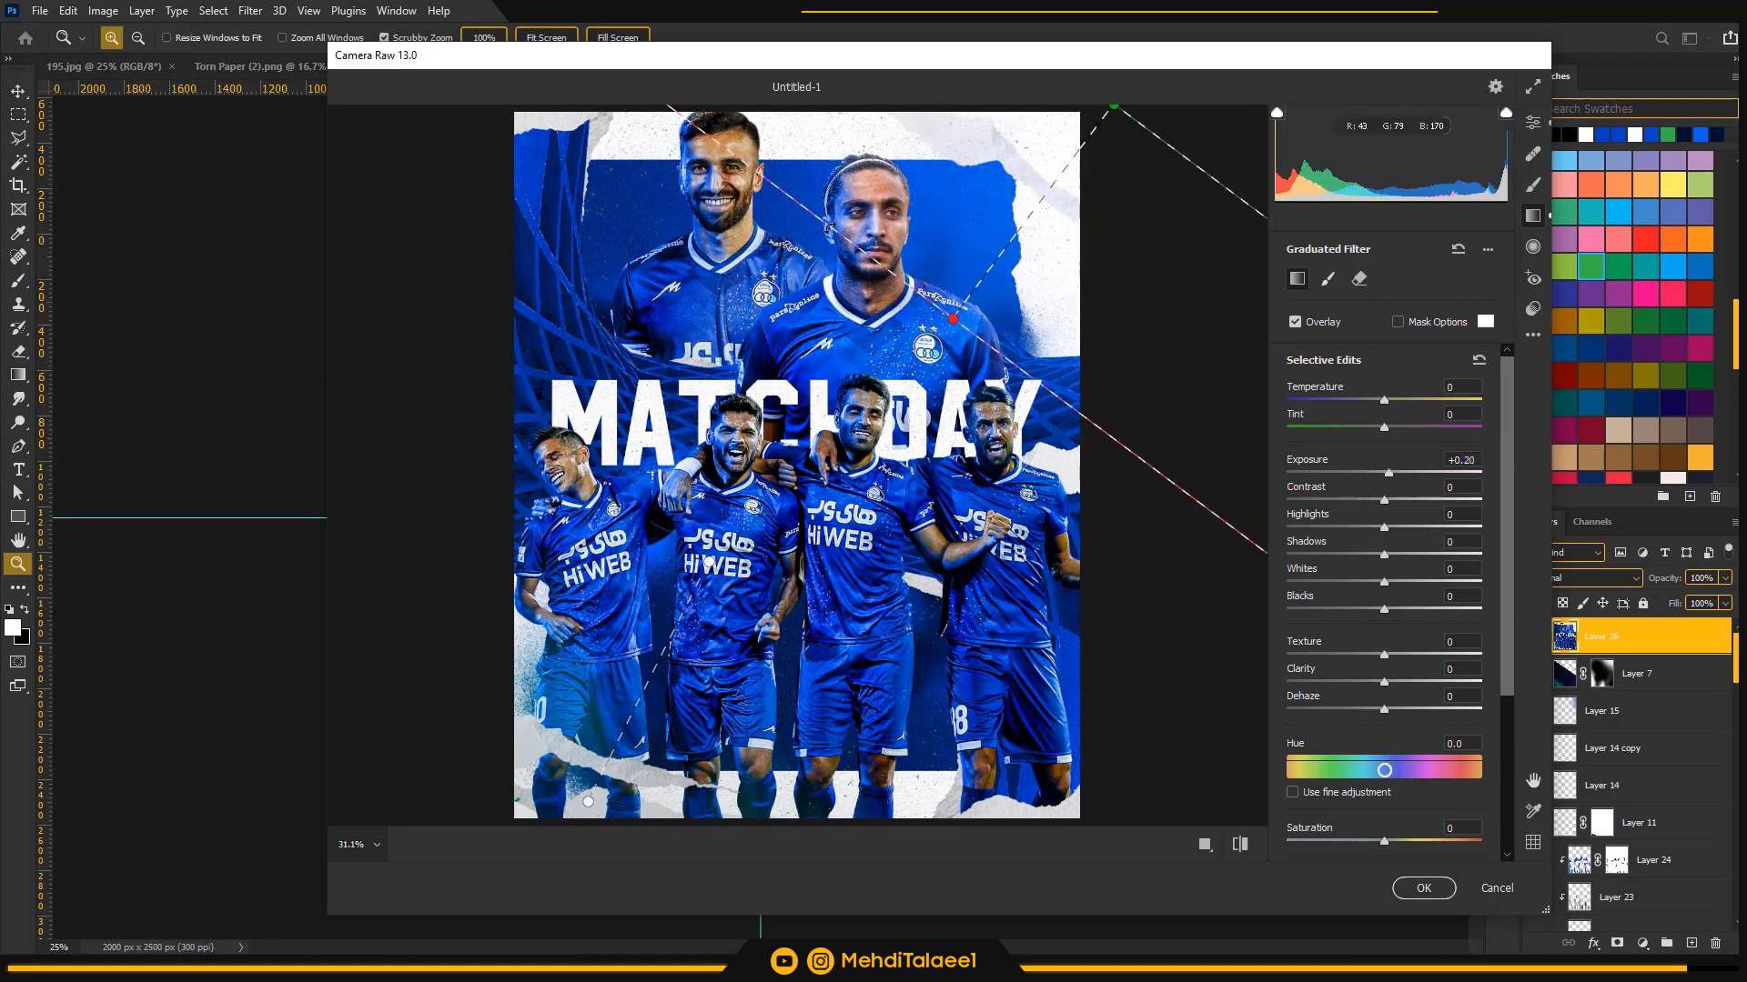
pyautogui.moveTo(830, 227); pyautogui.dragTo(824, 156)
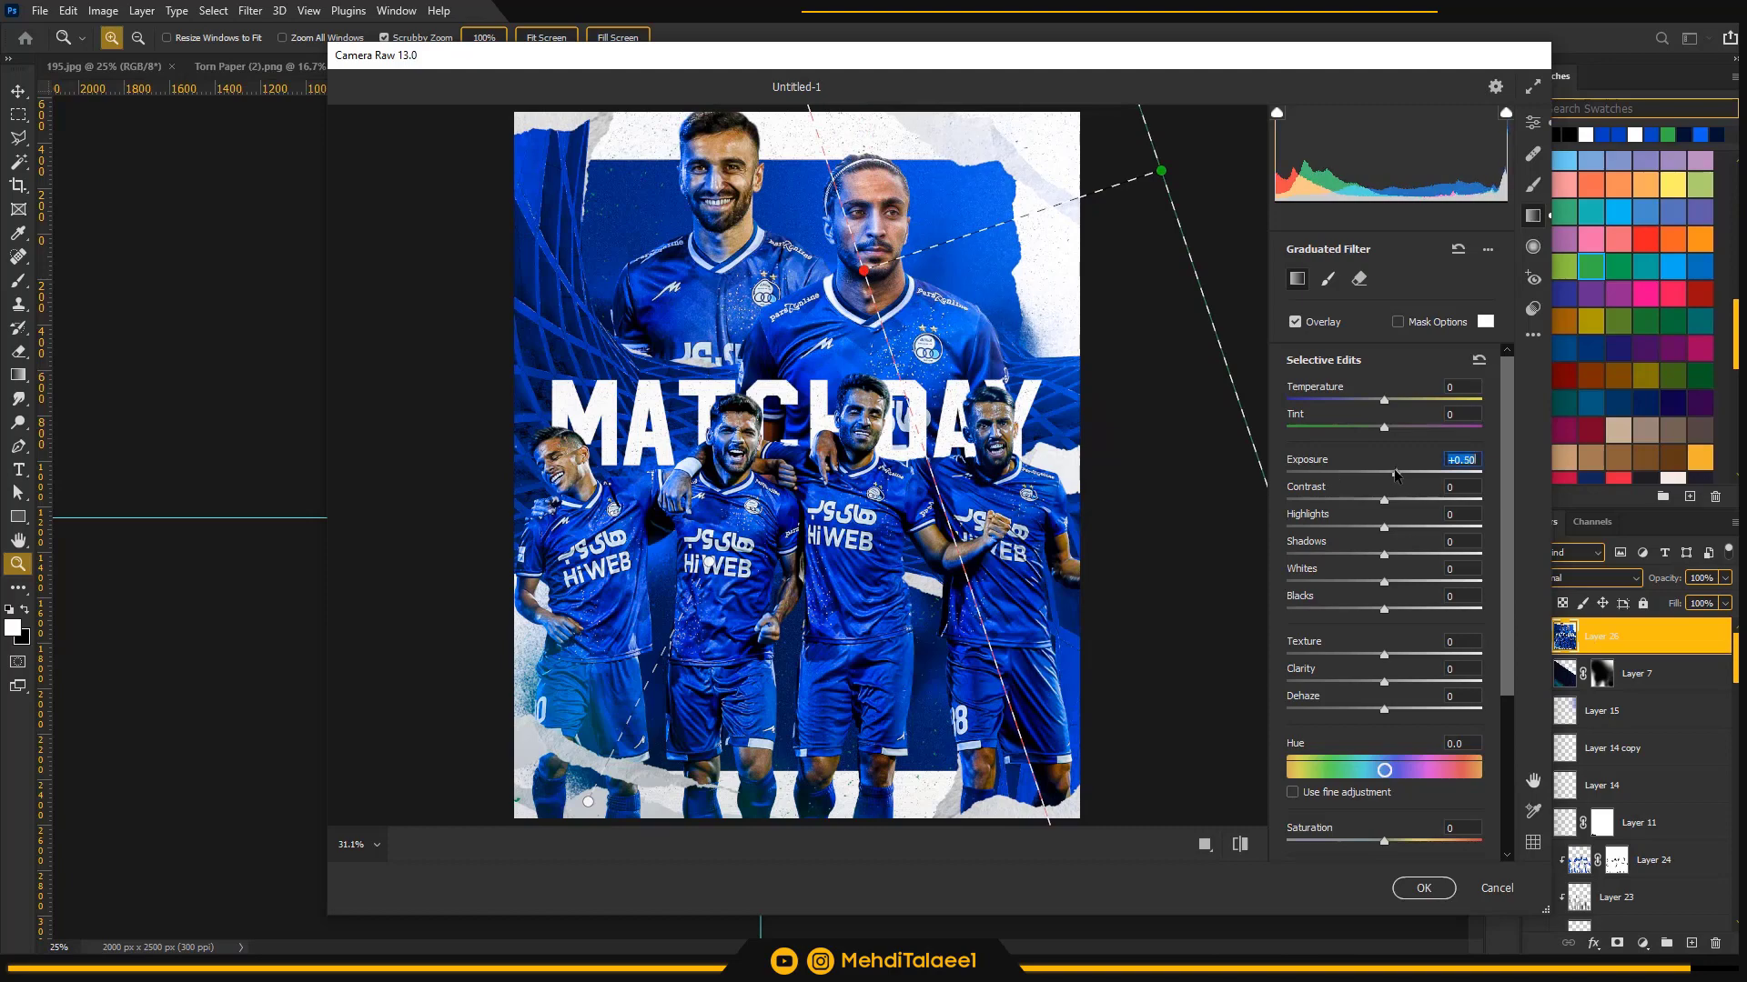
pyautogui.click(1424, 887)
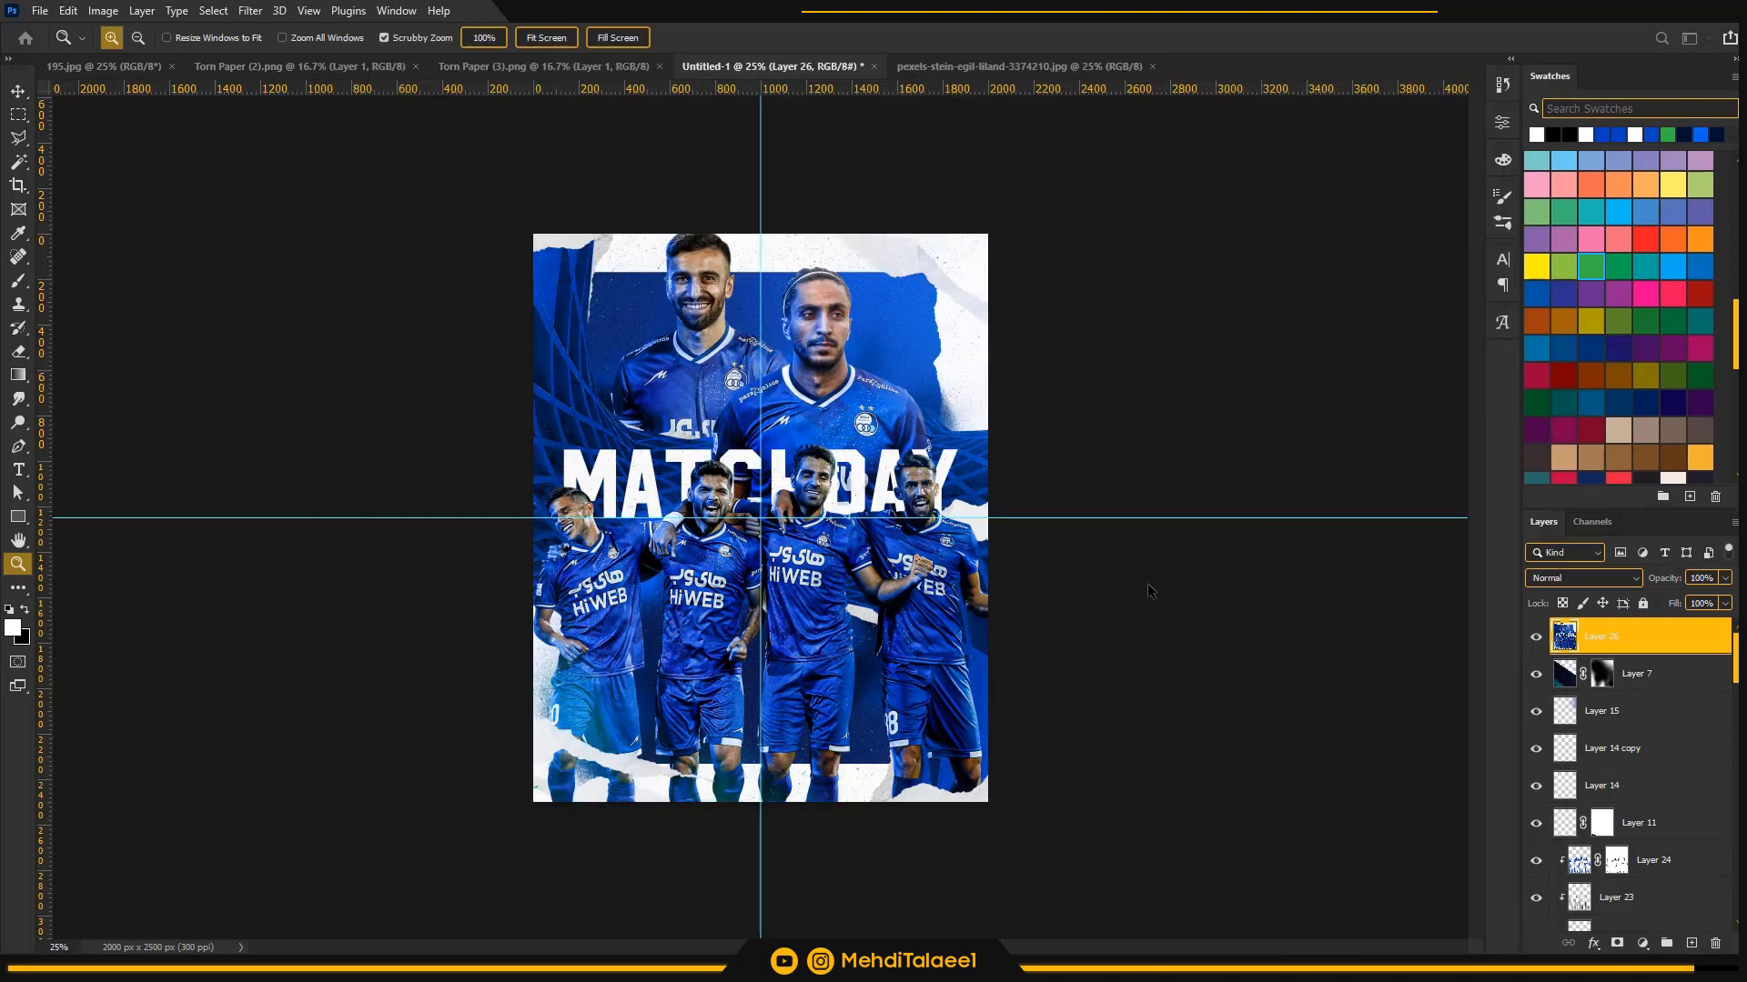
# - Duplicate the graded stamped layer and limit the copy's colour channels in its advanced blending options
pyautogui.click(785, 335)
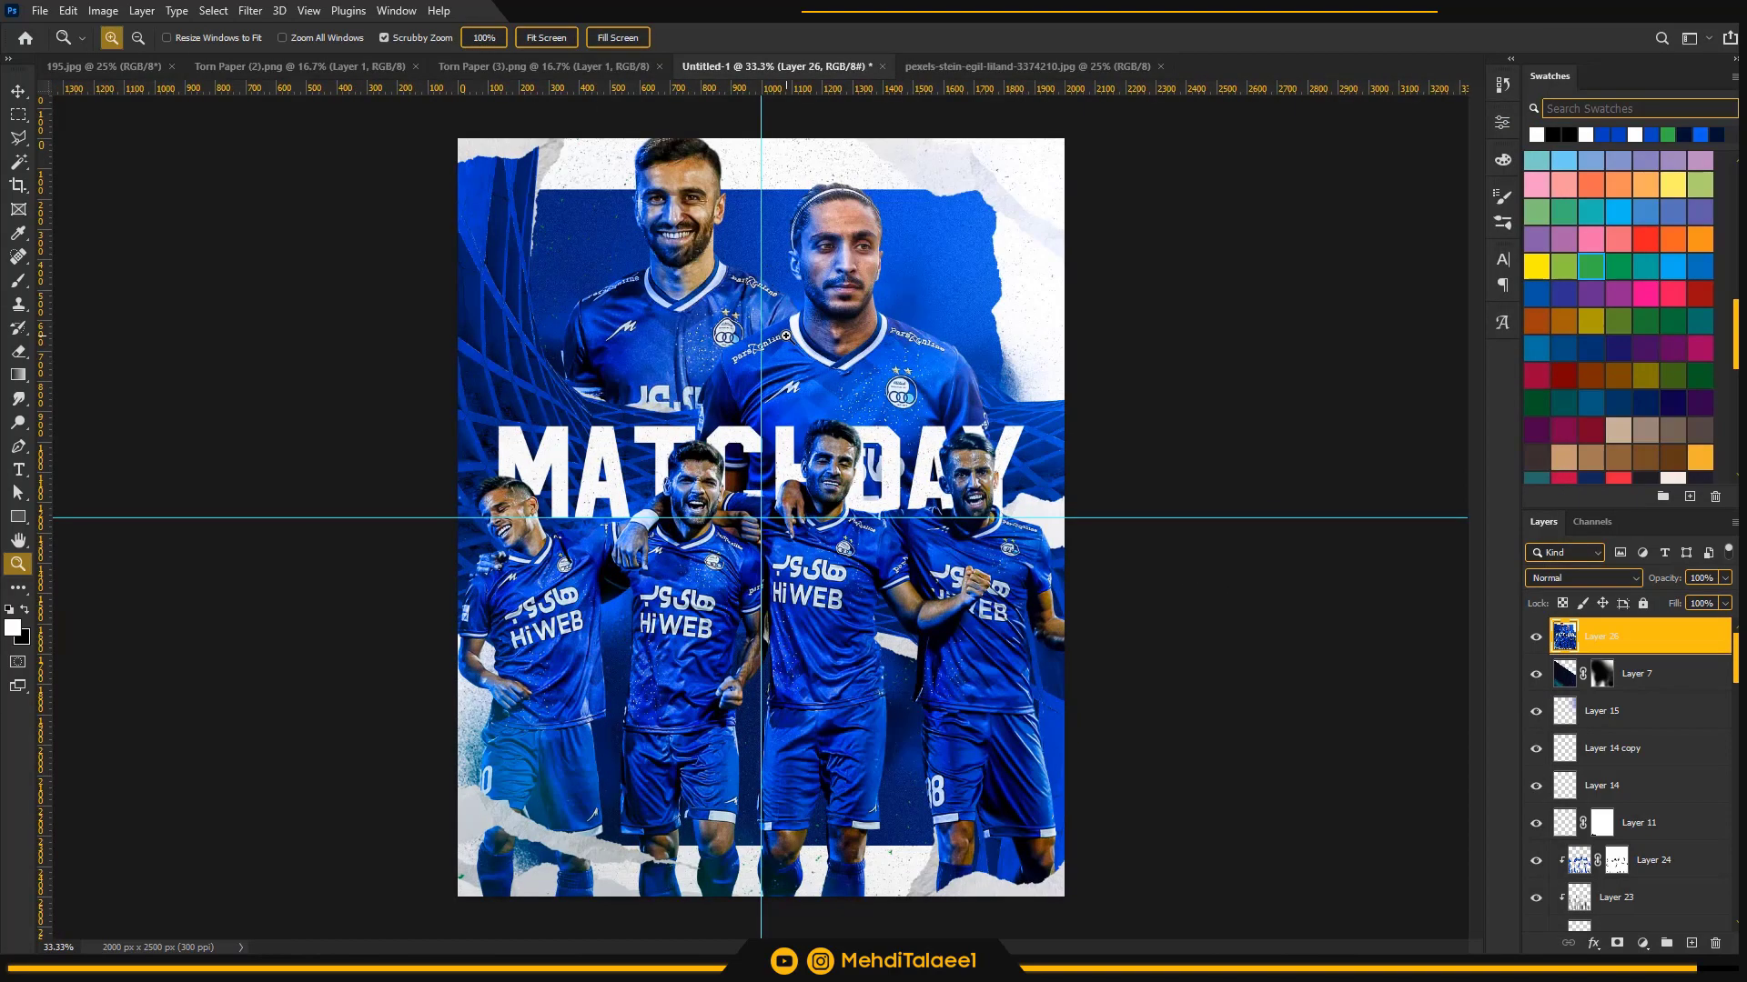
pyautogui.hotkey('ctrl', 'j')
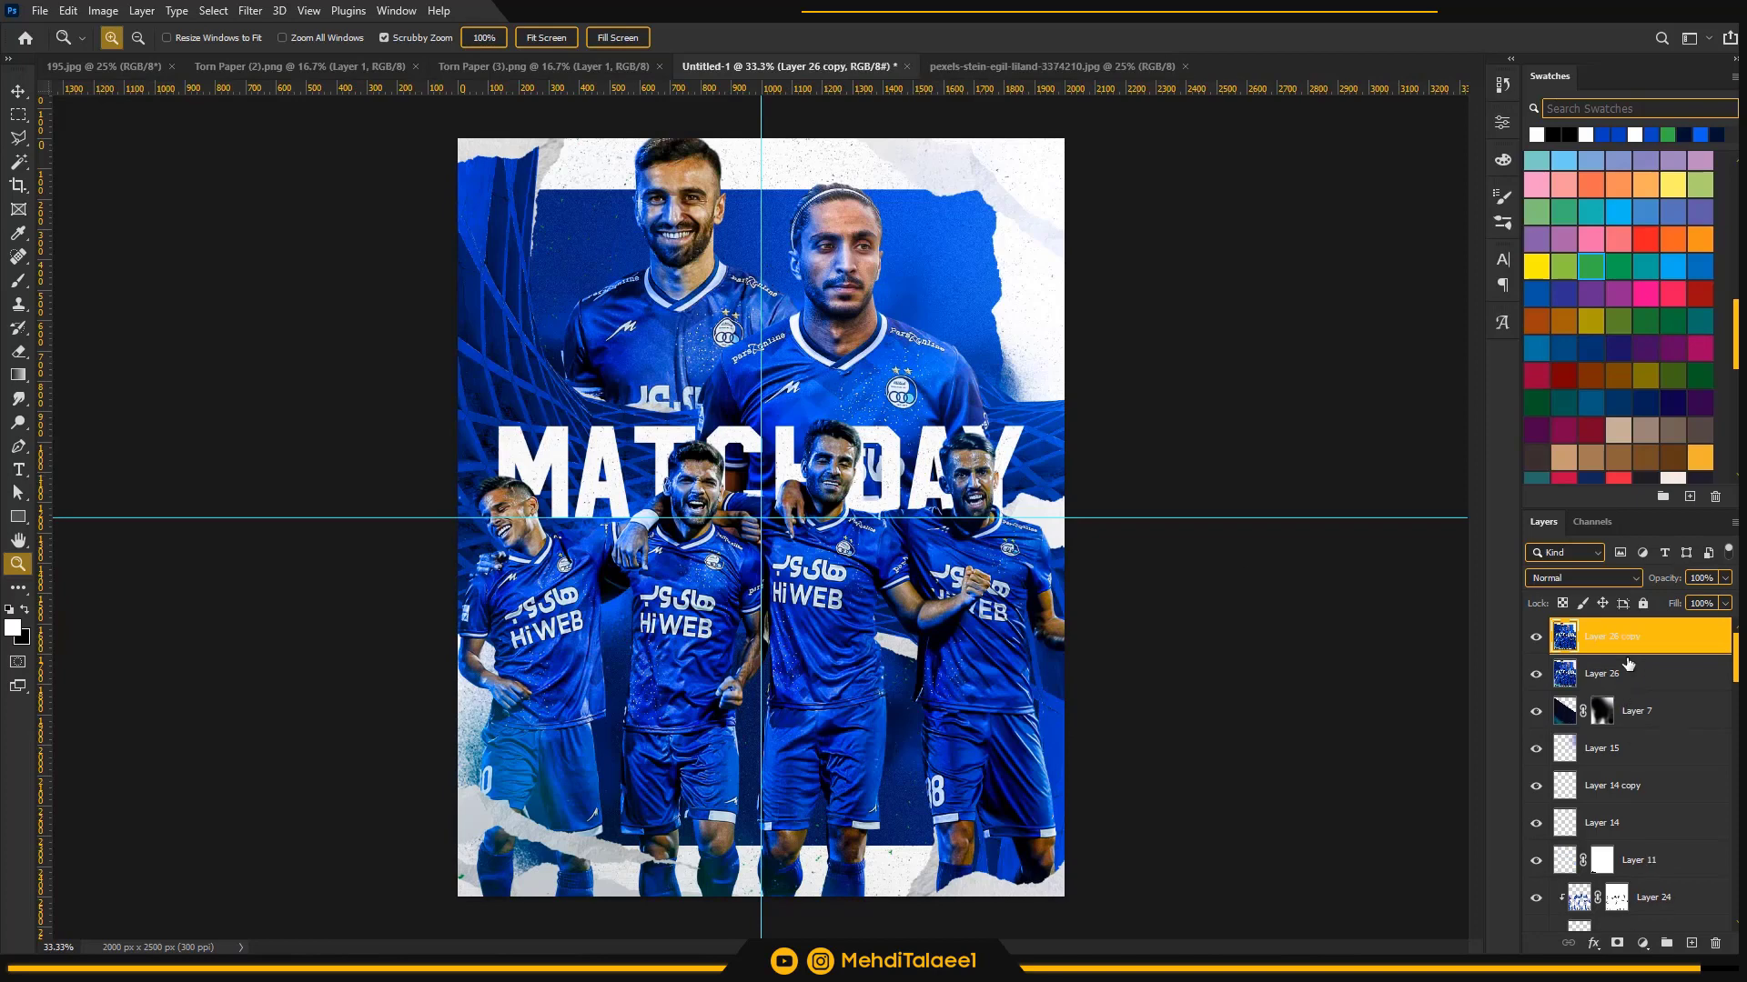
pyautogui.doubleClick(1703, 648)
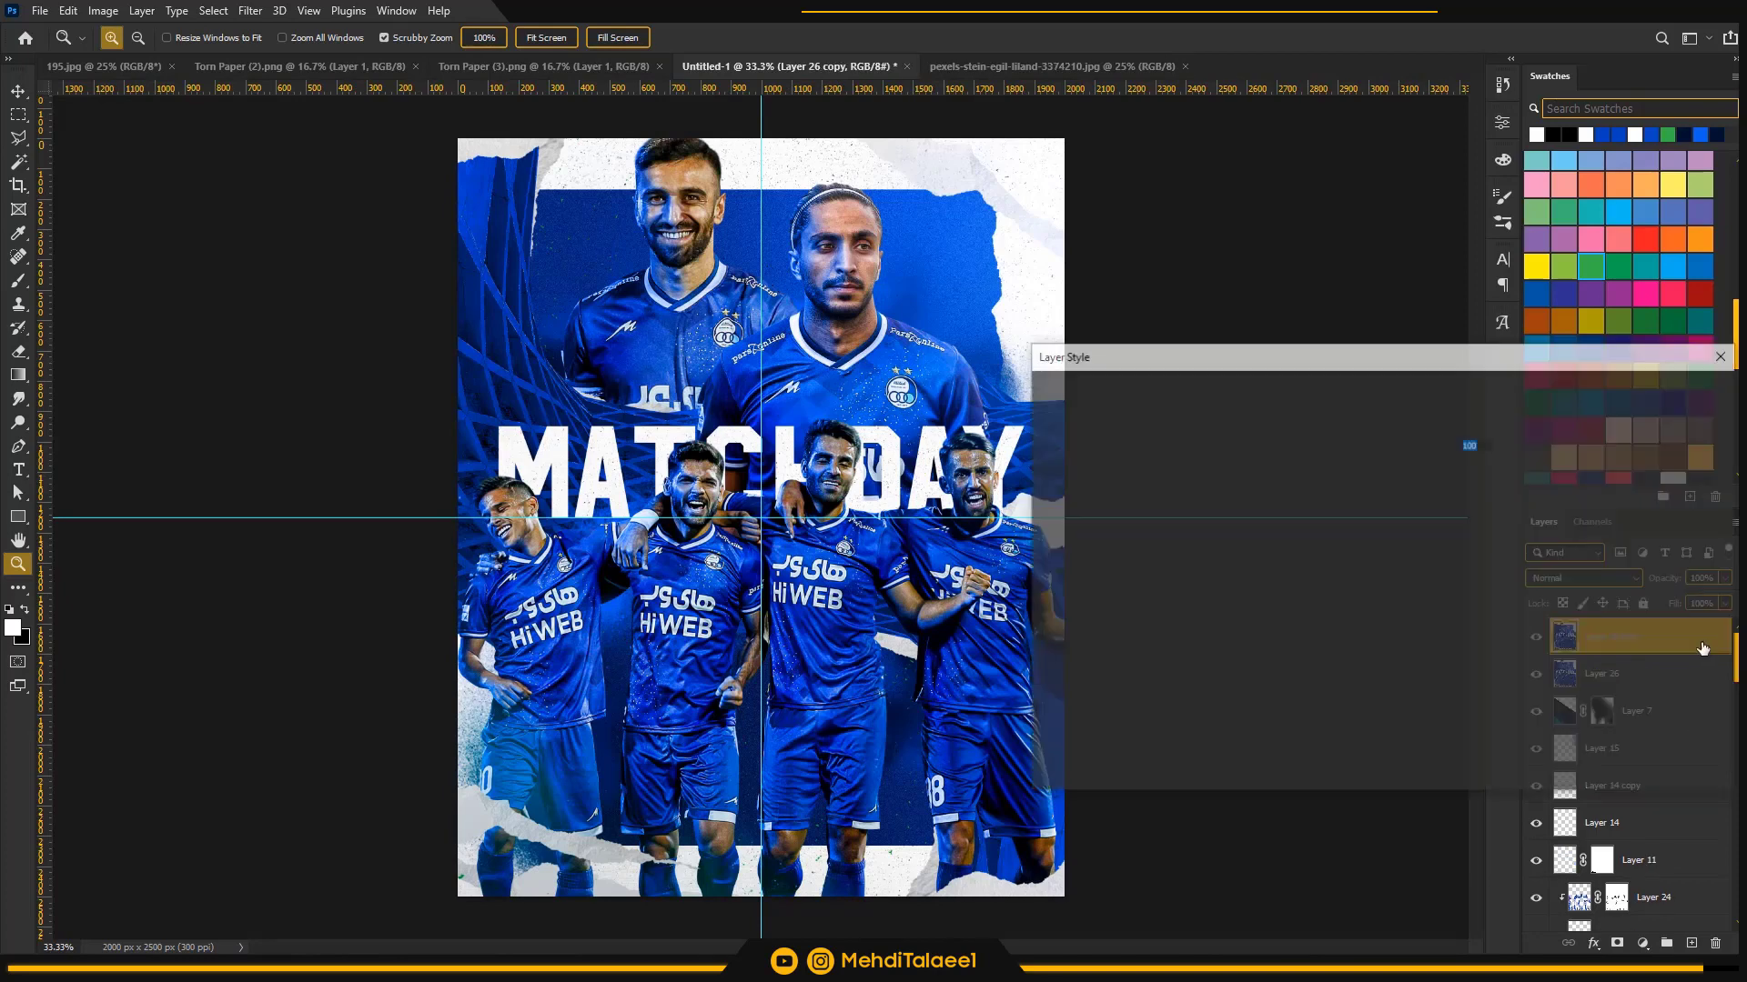
pyautogui.click(1398, 511)
pyautogui.click(1645, 400)
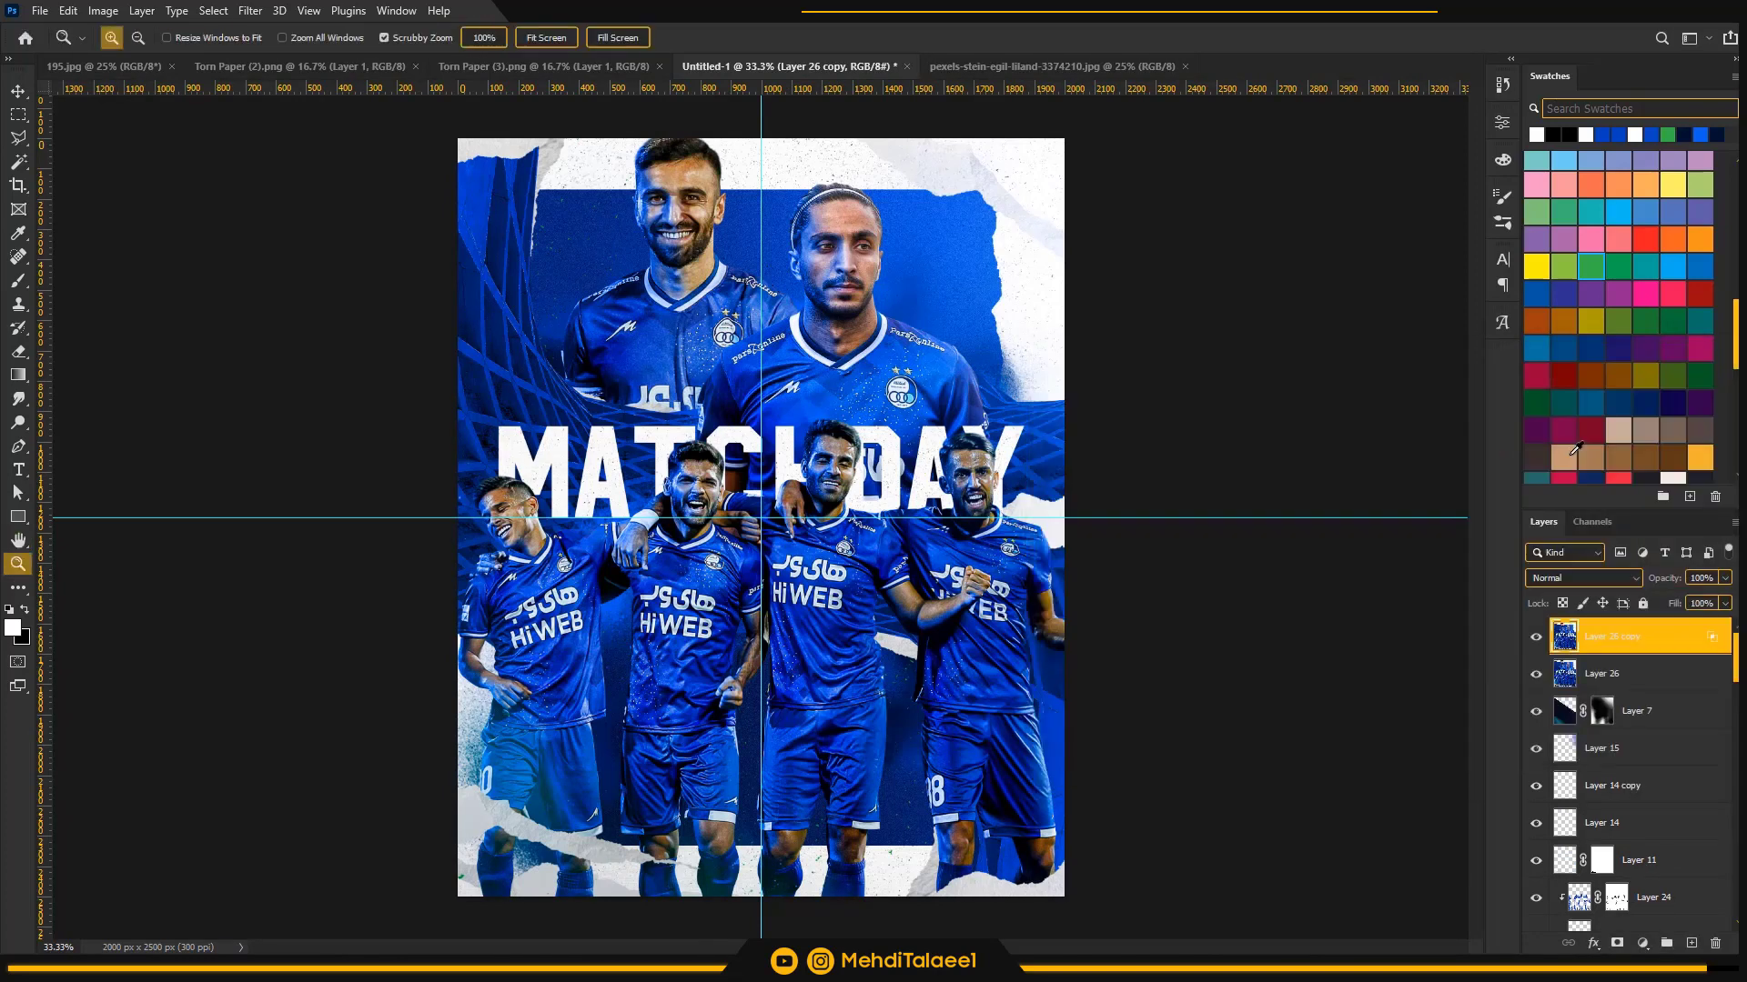
# - Apply a best-quality Radial Blur to the duplicated layer
pyautogui.click(254, 12)
pyautogui.moveTo(297, 244)
pyautogui.click(521, 366)
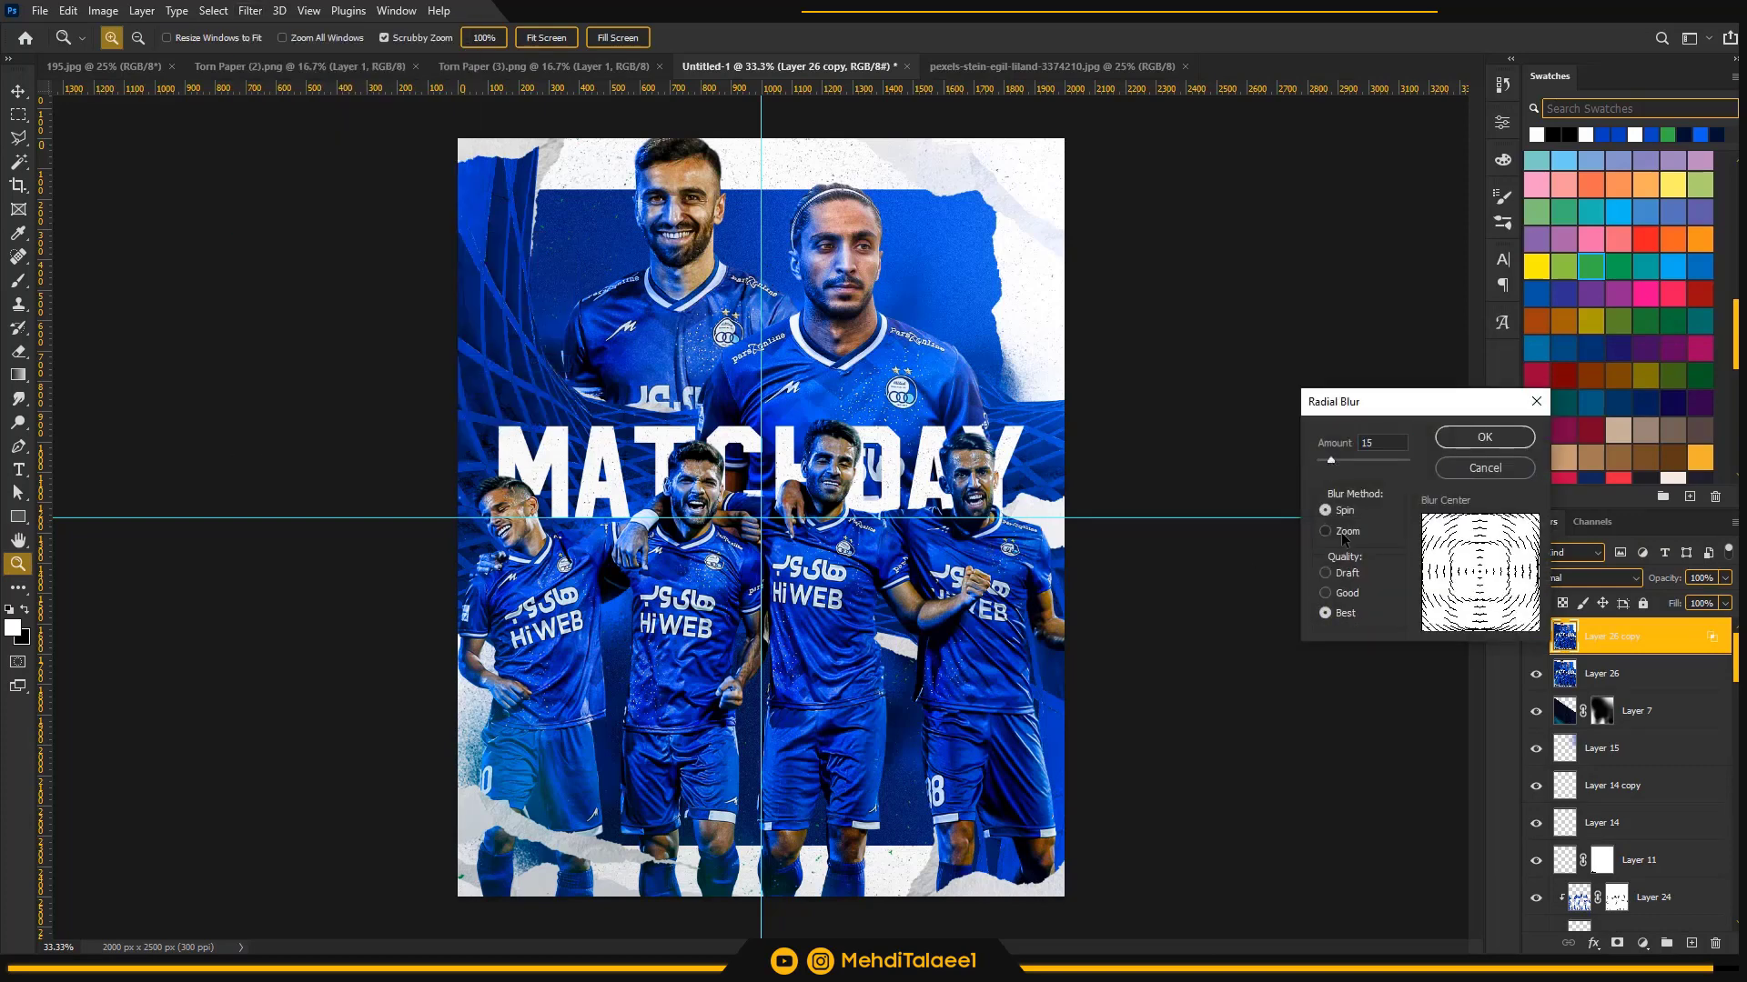
pyautogui.click(1485, 437)
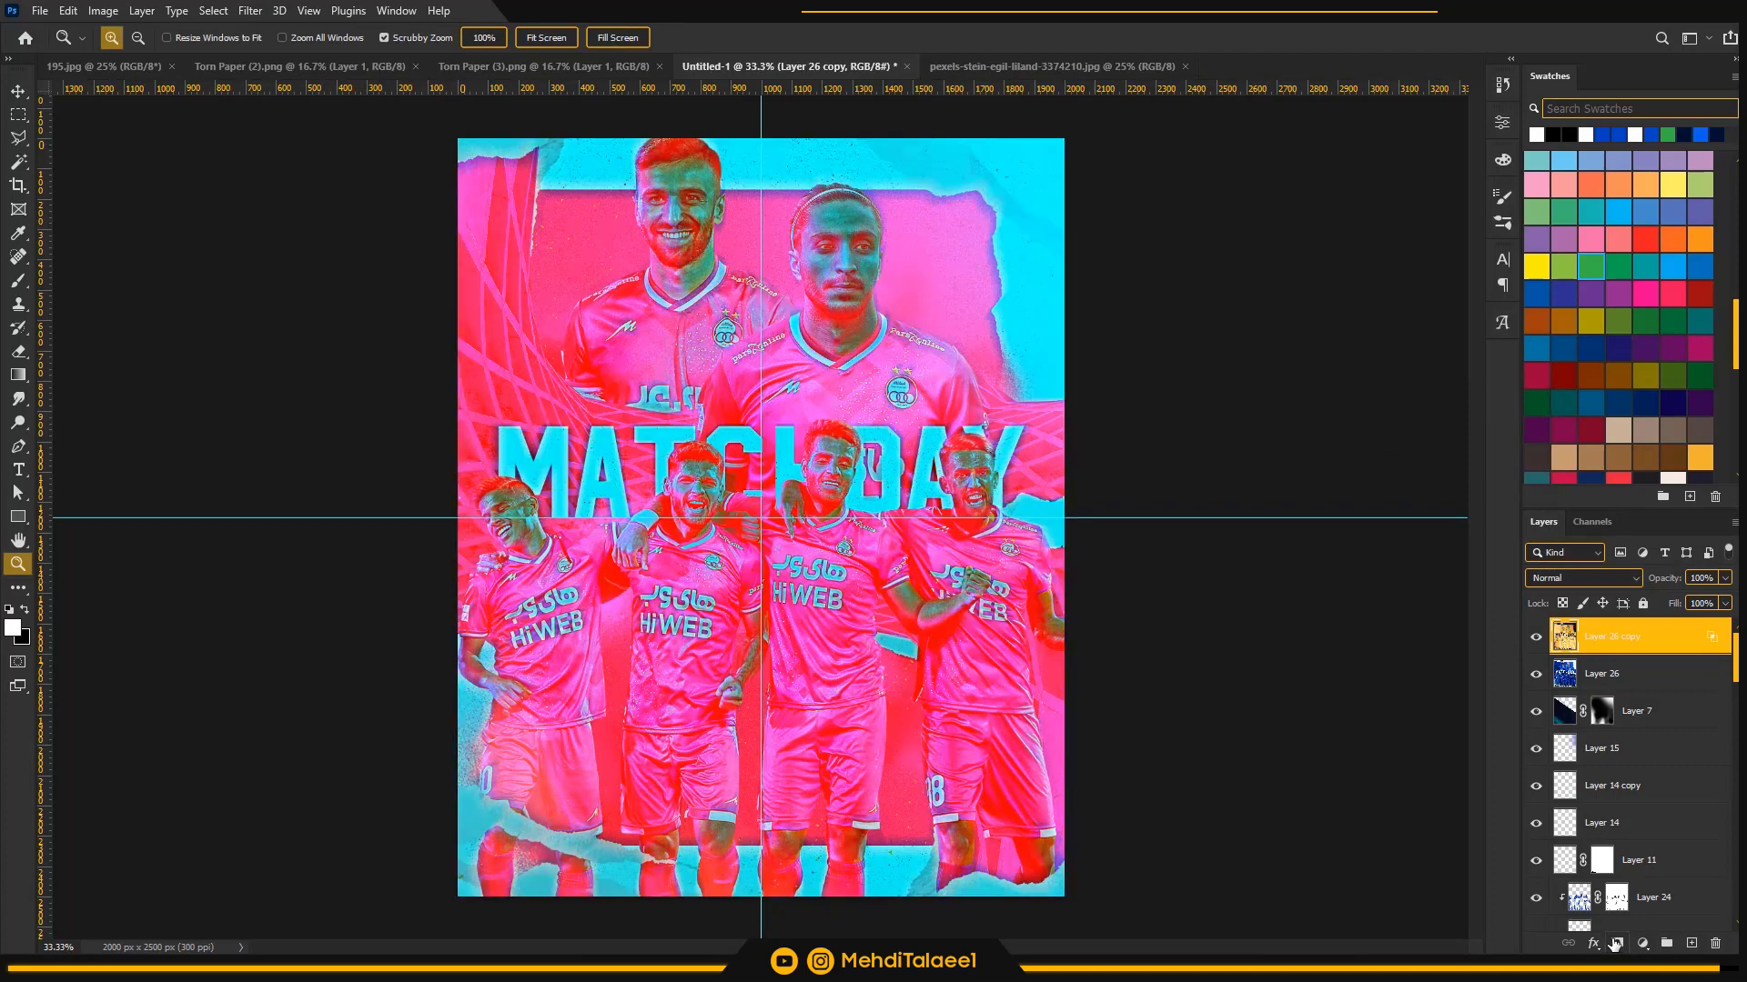
# - Hide the blurred copy with a black mask, paint it back around the poster's edges with a white 50% brush, and compare before and after
pyautogui.keyDown('alt'); pyautogui.click(1614, 946); pyautogui.keyUp('alt')
pyautogui.press('b')
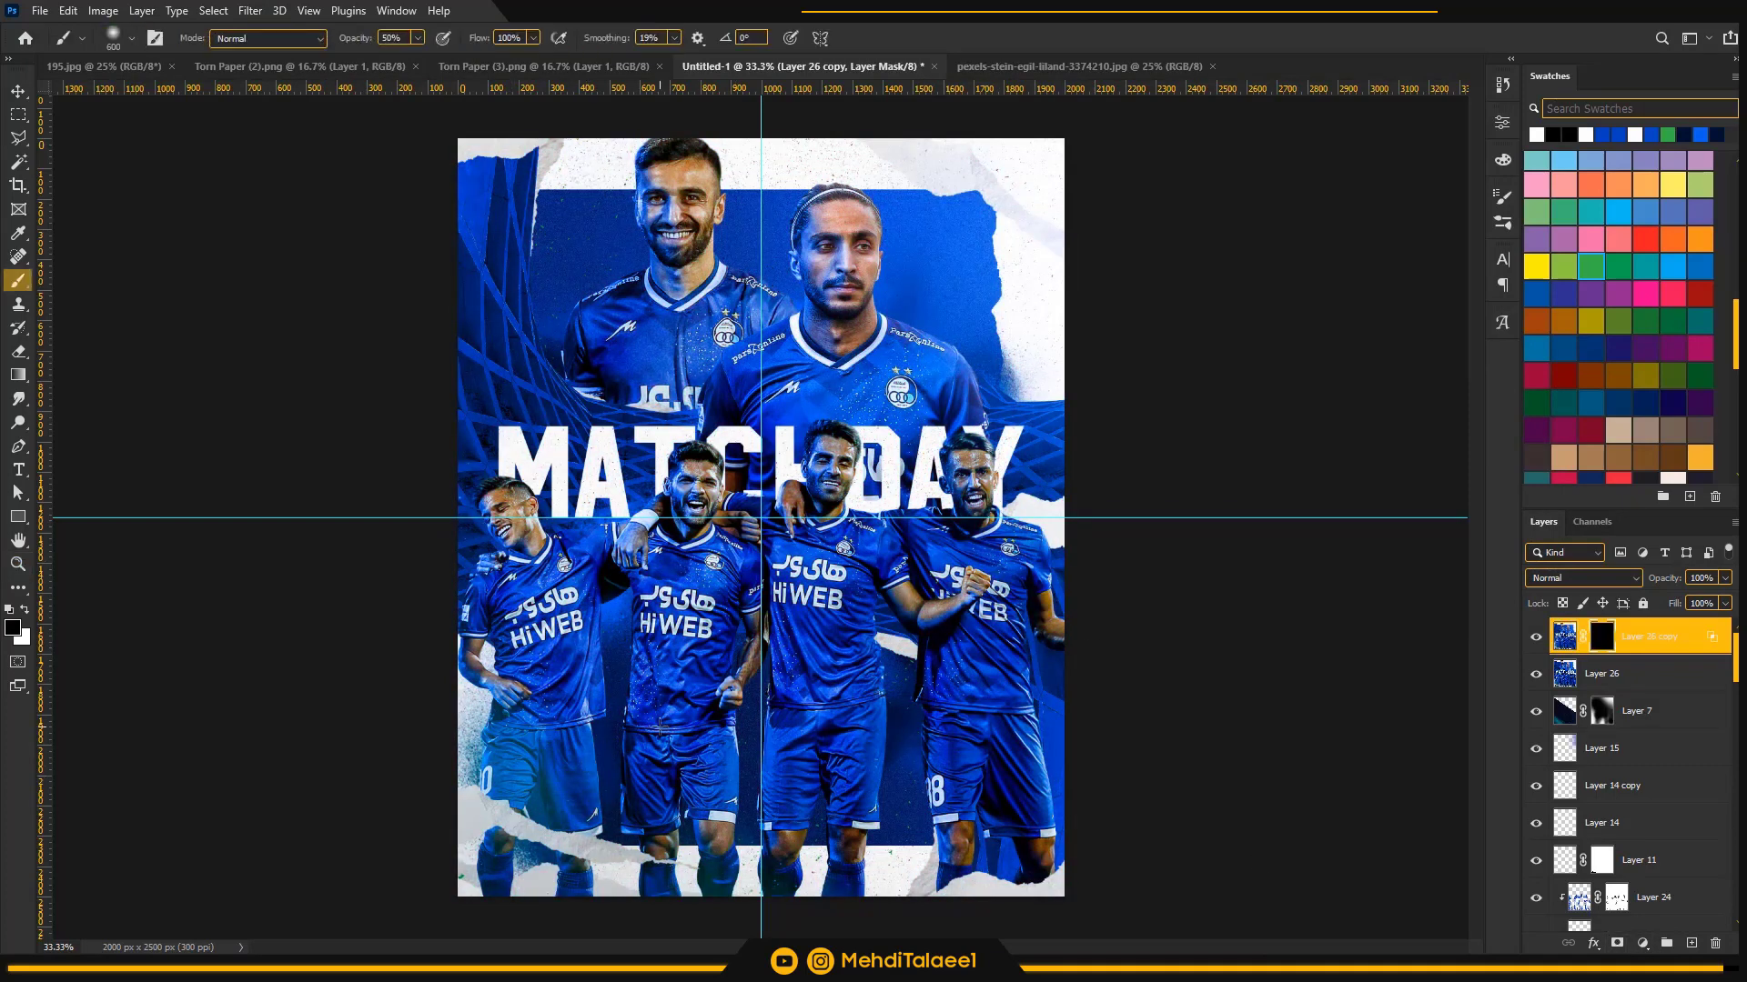
pyautogui.press('x')
pyautogui.press('[')
pyautogui.press('[')
pyautogui.press('[')
pyautogui.press('[')
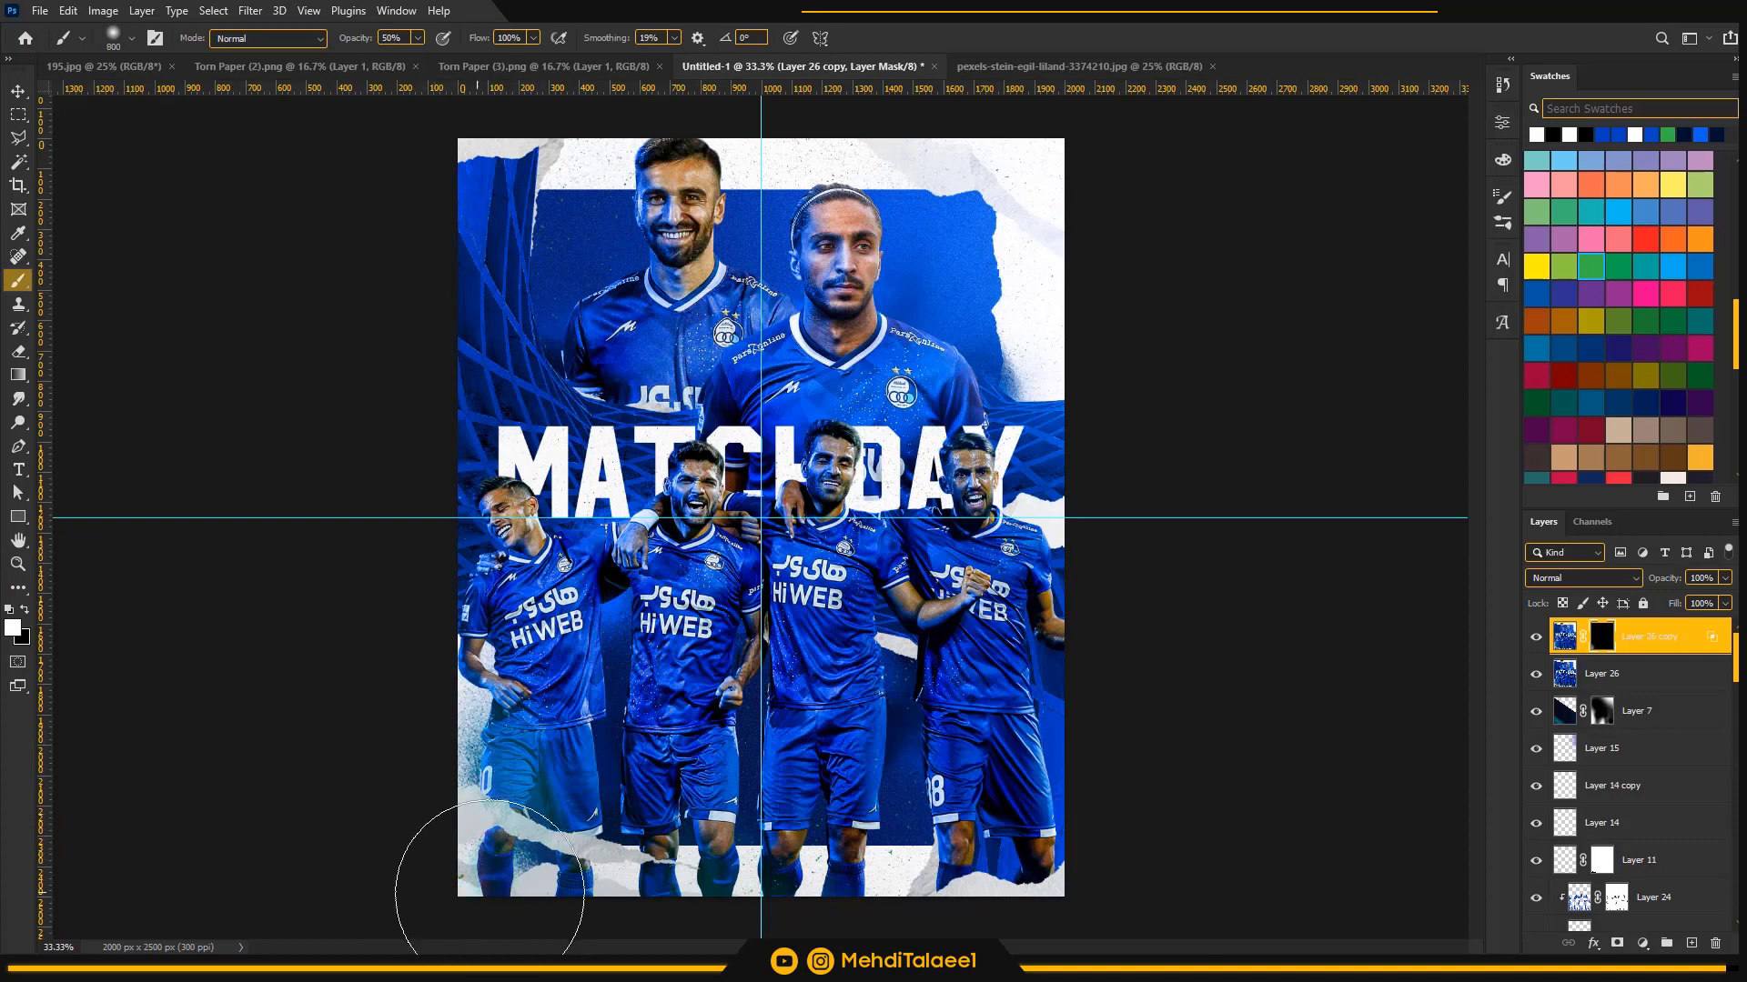
pyautogui.click(1084, 853)
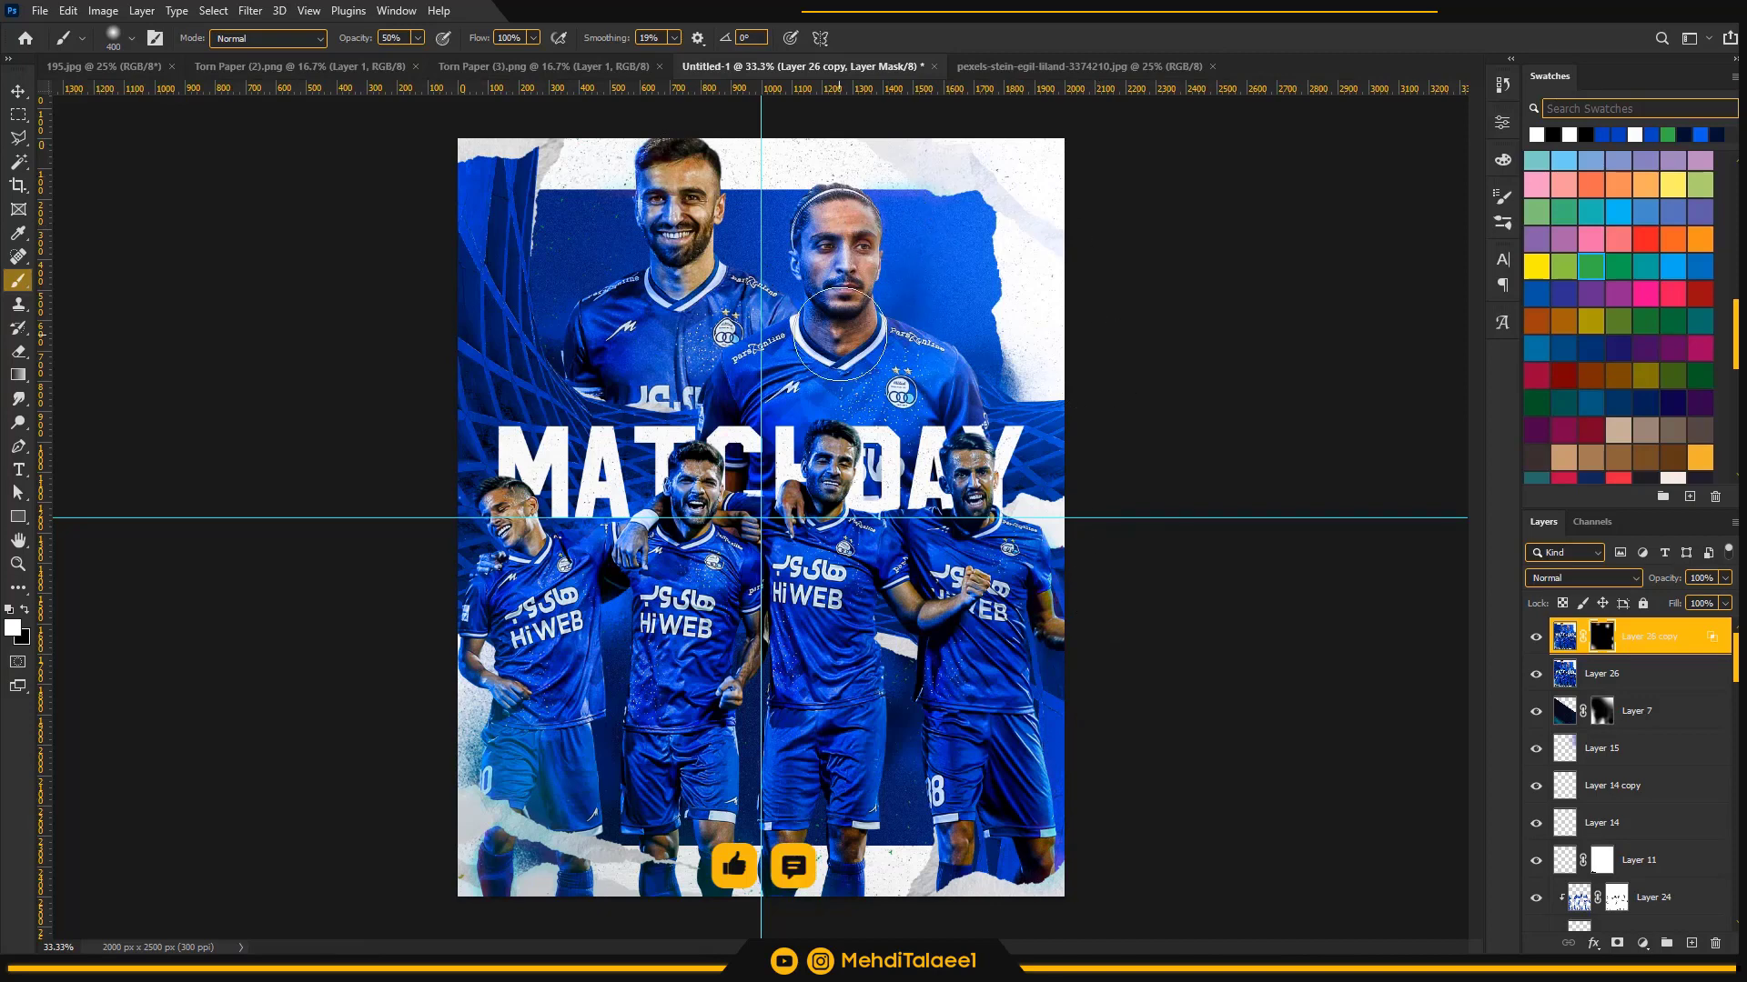
pyautogui.press('z')
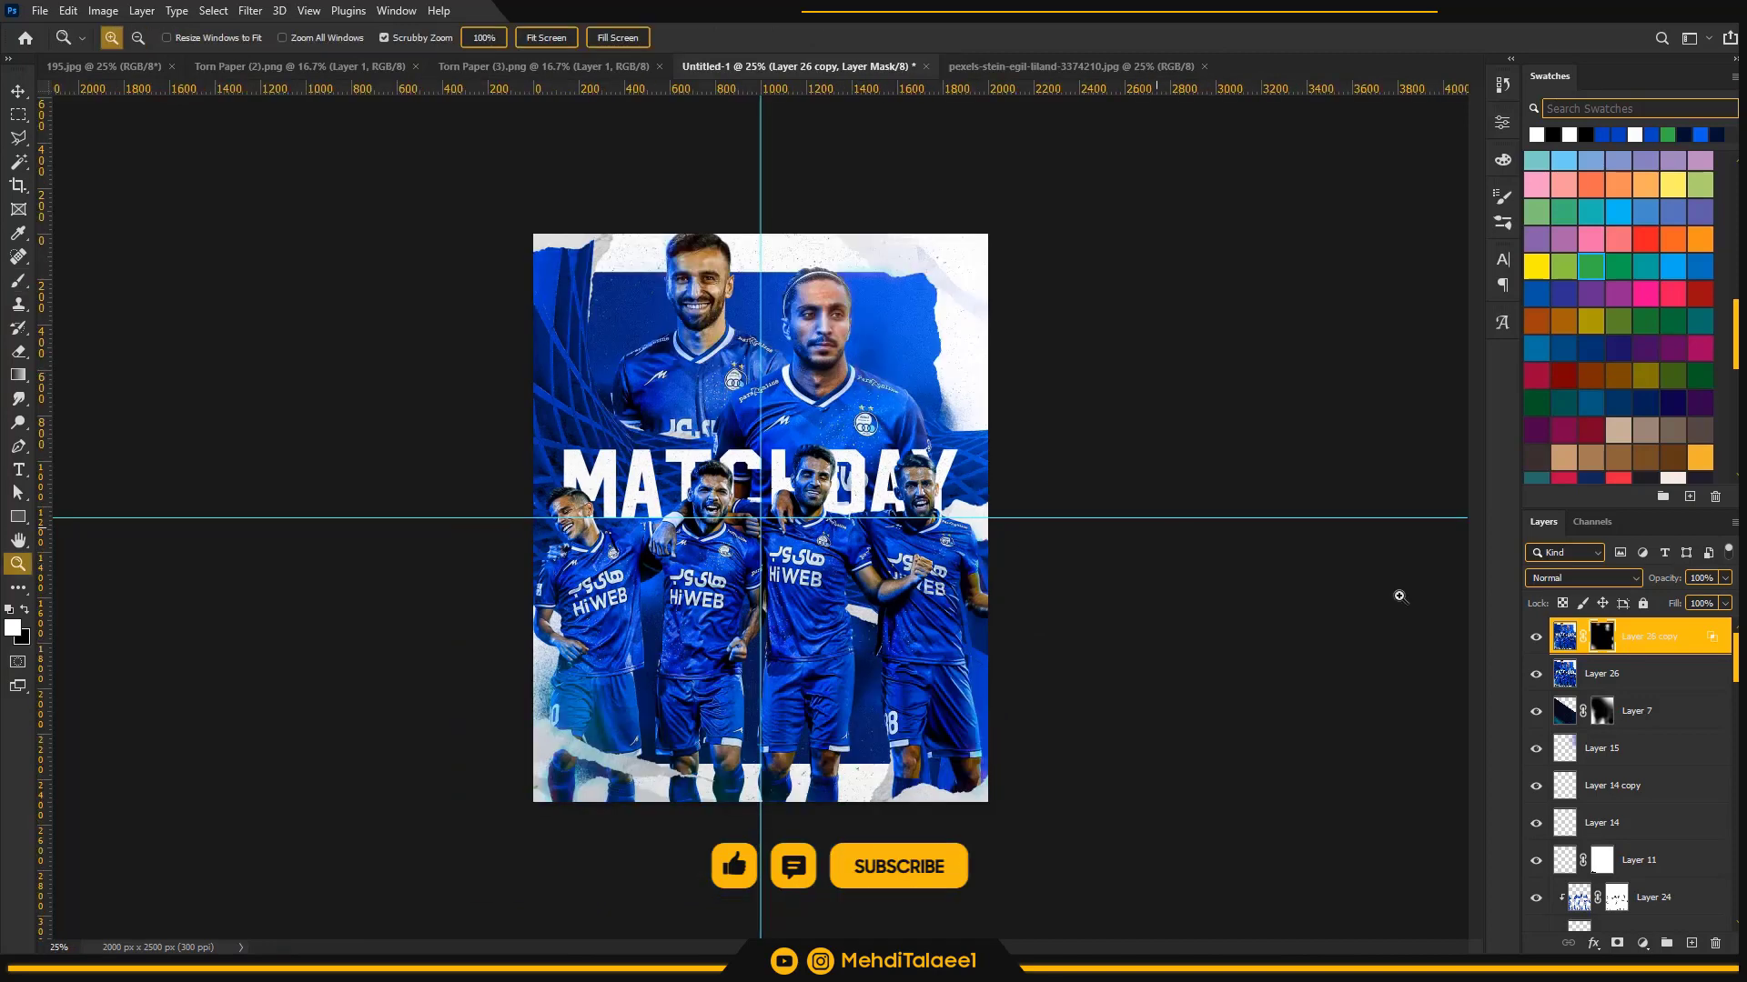
pyautogui.click(1537, 638)
pyautogui.click(1537, 638)
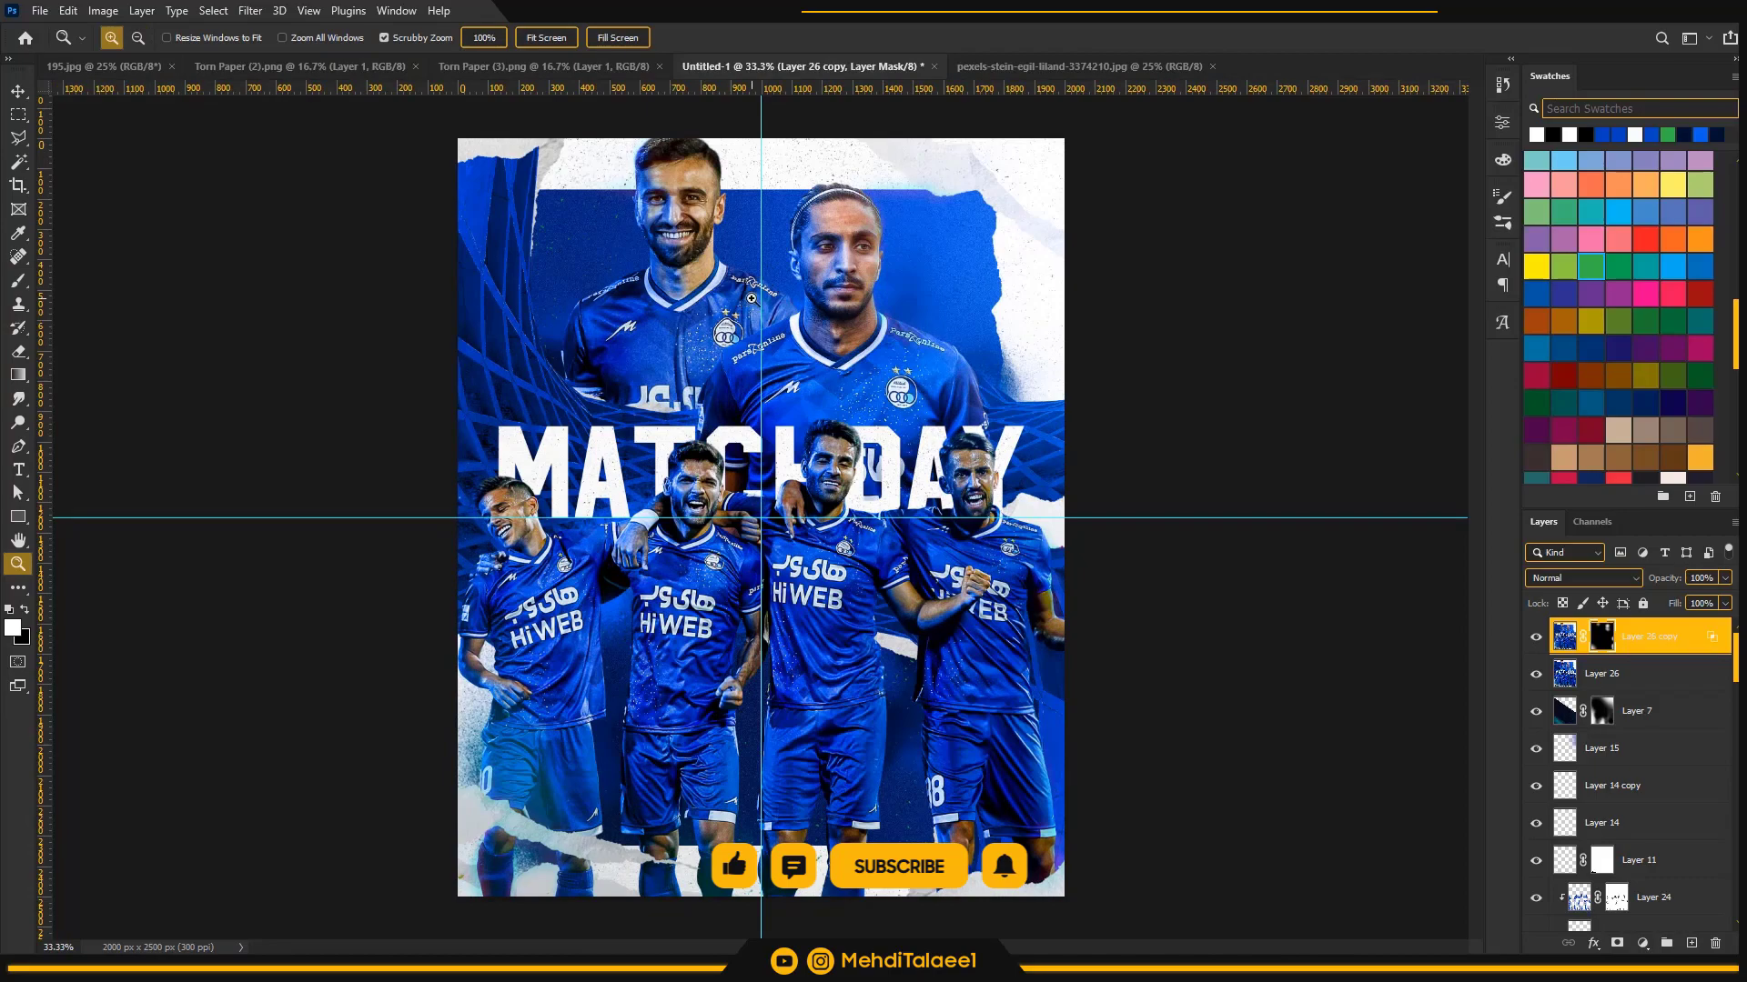